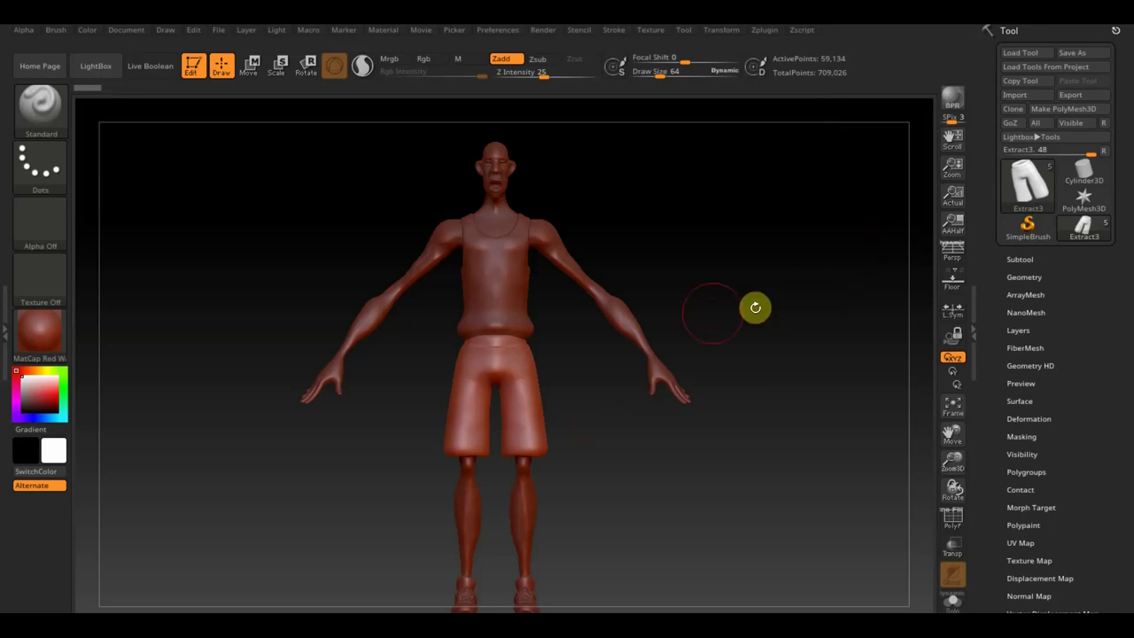
# Frame the head and shoulders in three-quarter view and reduce the draw size to 10
pyautogui.moveTo(723, 337)
pyautogui.mouseDown()
pyautogui.moveTo(721, 295)
pyautogui.moveTo(746, 372)
pyautogui.moveTo(702, 337)
pyautogui.mouseUp()
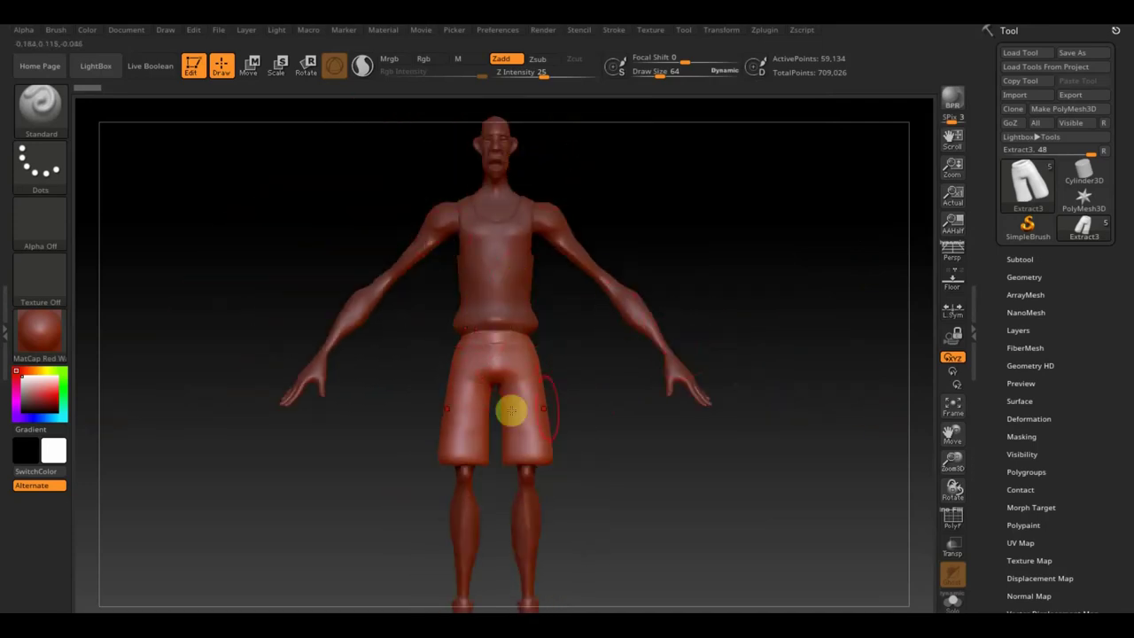
pyautogui.moveTo(602, 423)
pyautogui.mouseDown()
pyautogui.moveTo(644, 442)
pyautogui.moveTo(663, 491)
pyautogui.moveTo(752, 451)
pyautogui.moveTo(645, 430)
pyautogui.moveTo(681, 374)
pyautogui.moveTo(671, 307)
pyautogui.moveTo(704, 488)
pyautogui.mouseUp()
pyautogui.moveTo(676, 218)
pyautogui.keyDown('alt'); pyautogui.mouseDown()
pyautogui.moveTo(691, 329)
pyautogui.moveTo(746, 352)
pyautogui.moveTo(696, 450)
pyautogui.mouseUp(); pyautogui.keyUp('alt')
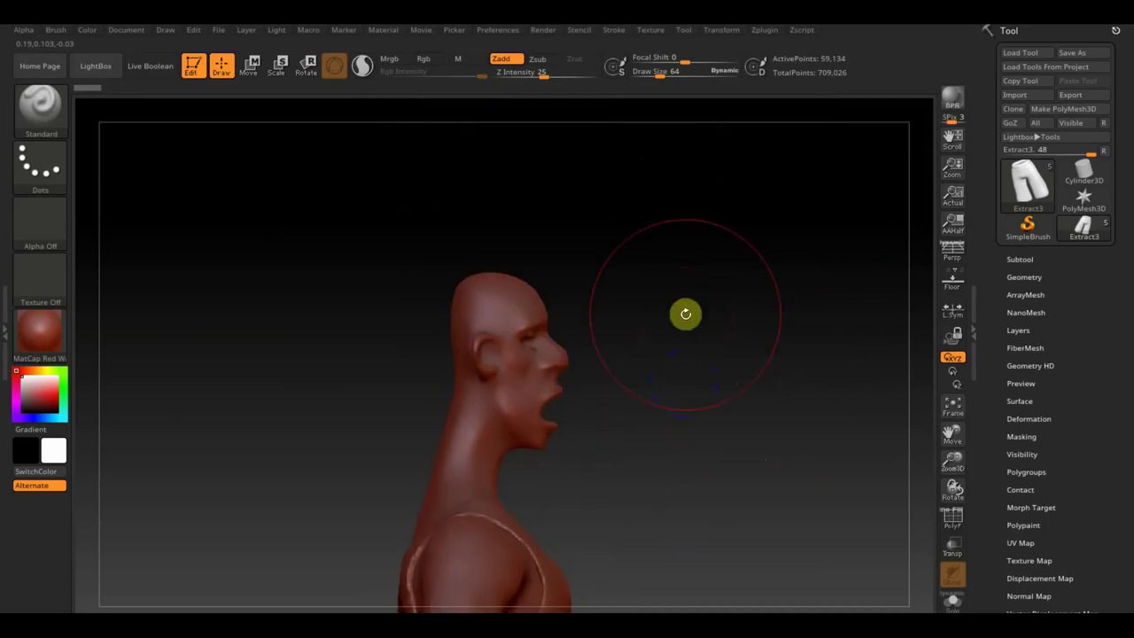
pyautogui.moveTo(660, 75); pyautogui.dragTo(653, 73)
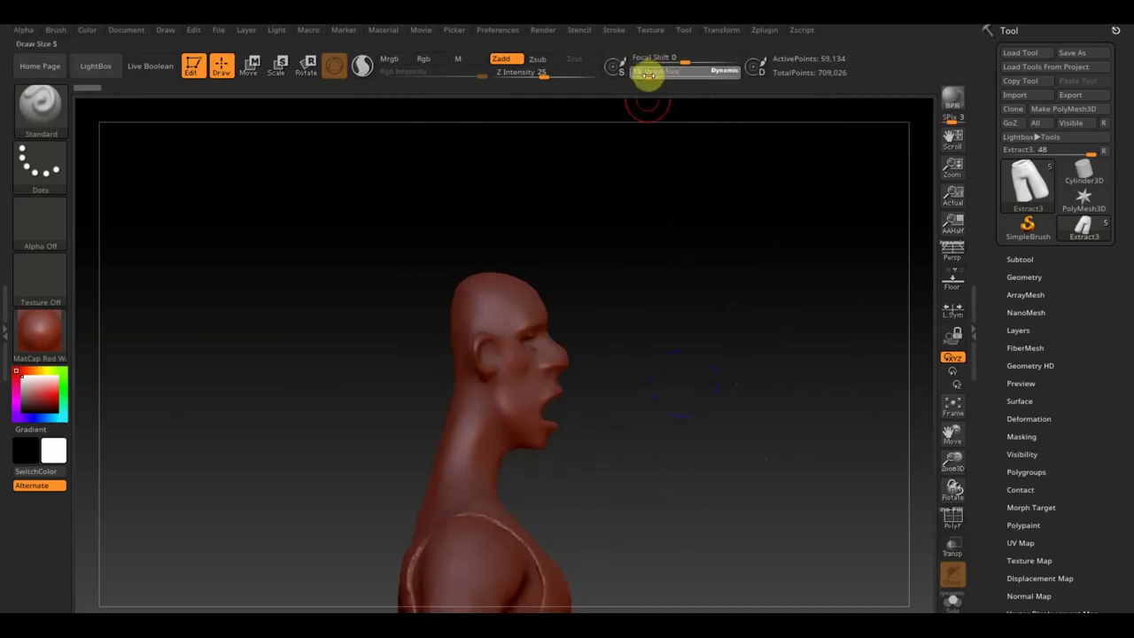
# Select the basketball player body subtool and begin masking the scalp
pyautogui.press('n')
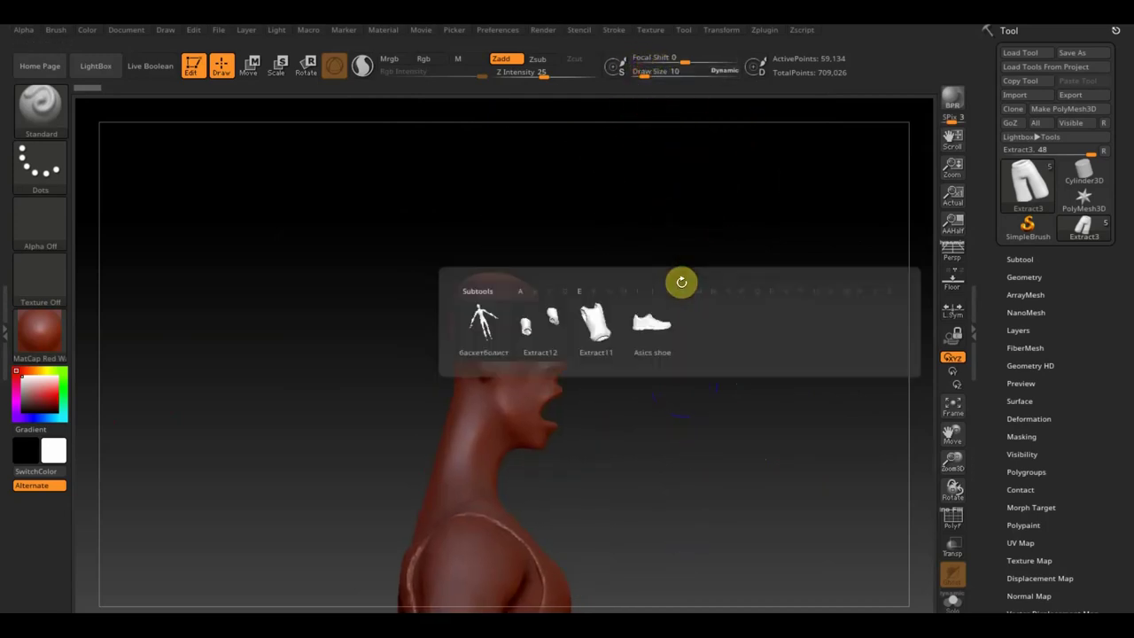
pyautogui.click(505, 338)
pyautogui.moveTo(559, 205)
pyautogui.mouseDown()
pyautogui.moveTo(587, 245)
pyautogui.moveTo(582, 227)
pyautogui.moveTo(539, 306)
pyautogui.mouseUp()
pyautogui.press('ctrl')
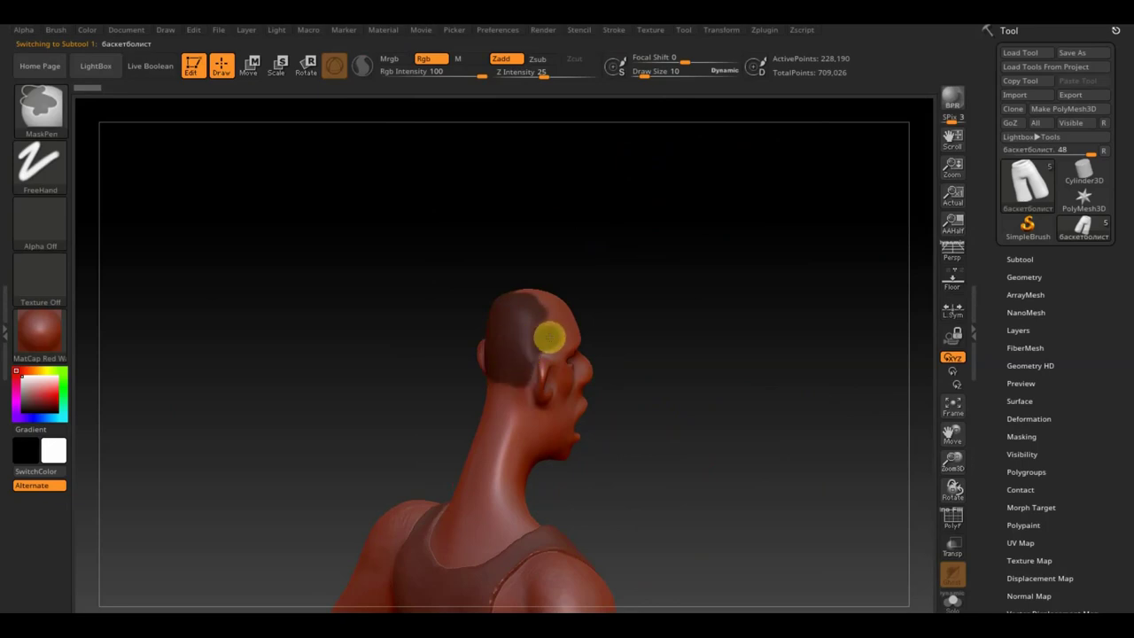
# Mask the scalp and hairline from side and three-quarter views
pyautogui.moveTo(620, 305)
pyautogui.mouseDown()
pyautogui.moveTo(648, 293)
pyautogui.moveTo(611, 336)
pyautogui.moveTo(617, 320)
pyautogui.moveTo(629, 339)
pyautogui.moveTo(557, 333)
pyautogui.moveTo(658, 271)
pyautogui.moveTo(572, 284)
pyautogui.moveTo(653, 220)
pyautogui.moveTo(677, 261)
pyautogui.mouseUp()
pyautogui.press('ctrl')
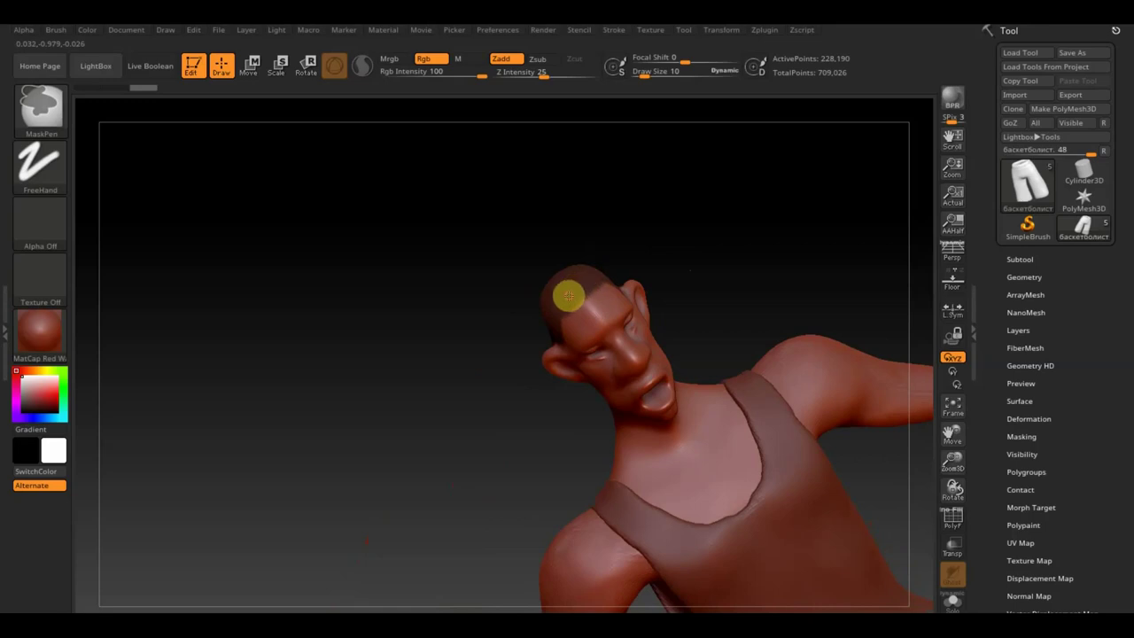
pyautogui.moveTo(671, 228)
pyautogui.mouseDown()
pyautogui.moveTo(717, 179)
pyautogui.moveTo(703, 233)
pyautogui.moveTo(597, 306)
pyautogui.mouseUp()
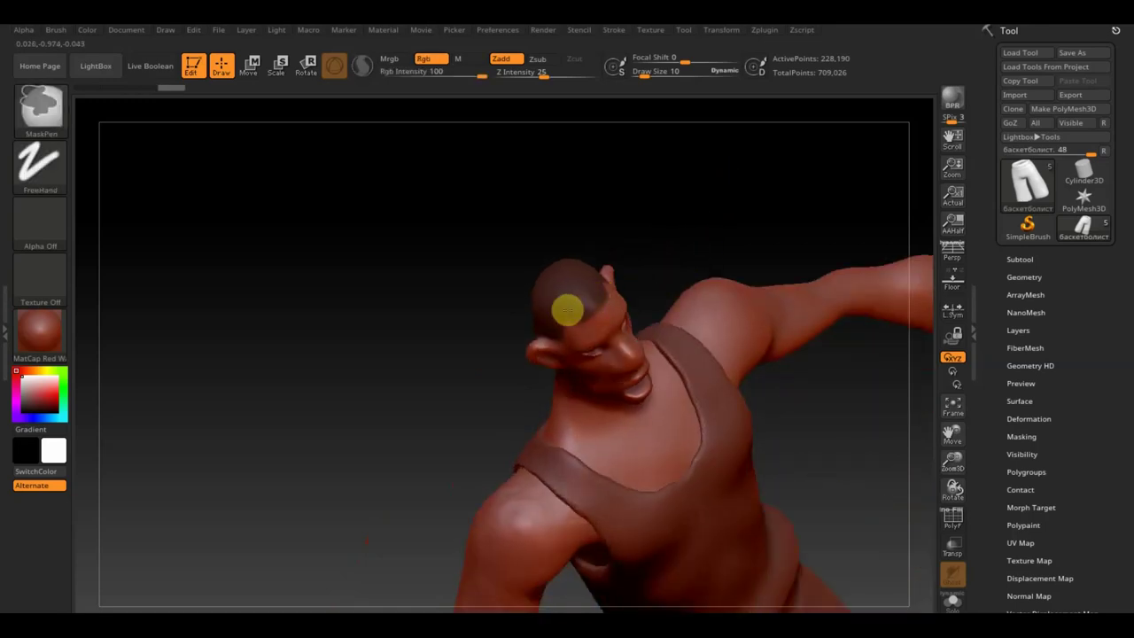
pyautogui.moveTo(671, 236); pyautogui.dragTo(701, 167)
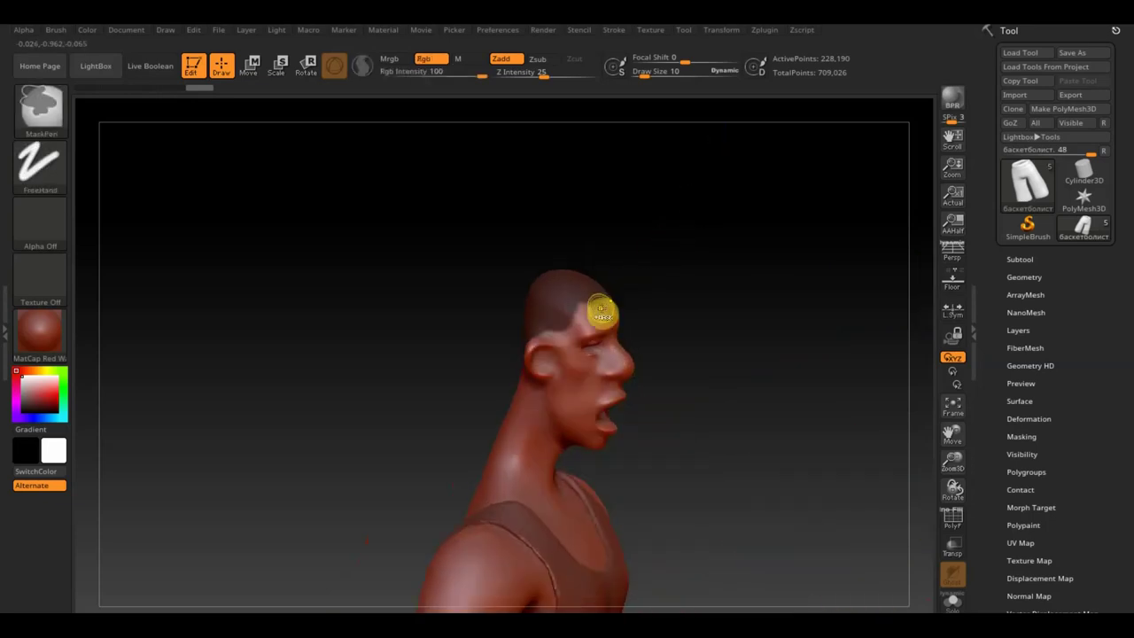
pyautogui.press('ctrl')
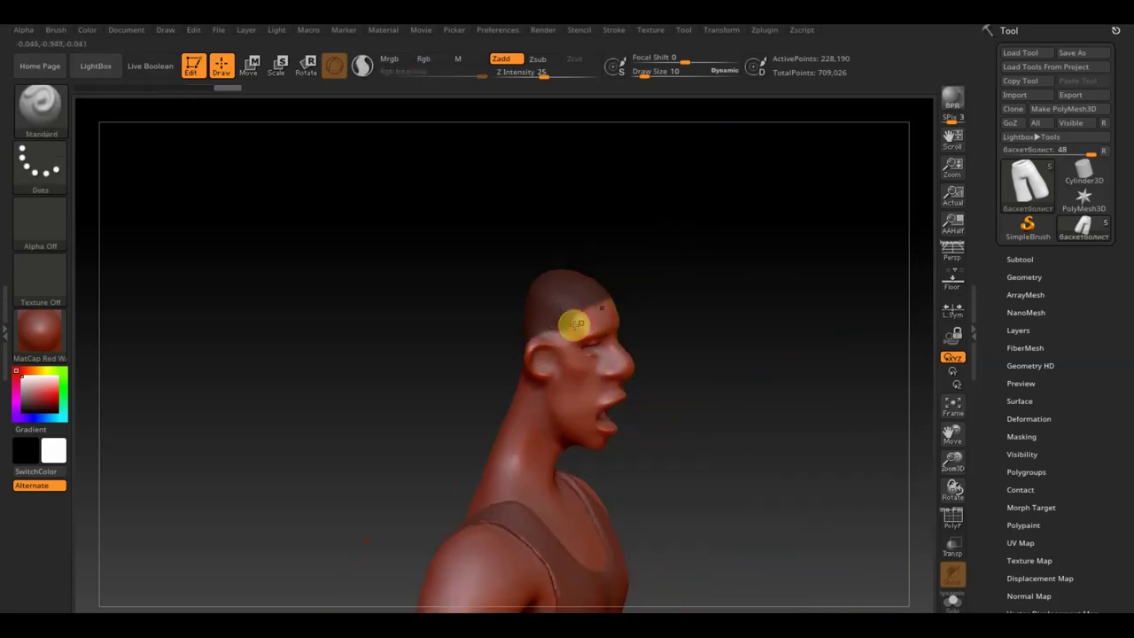
pyautogui.press('ctrl')
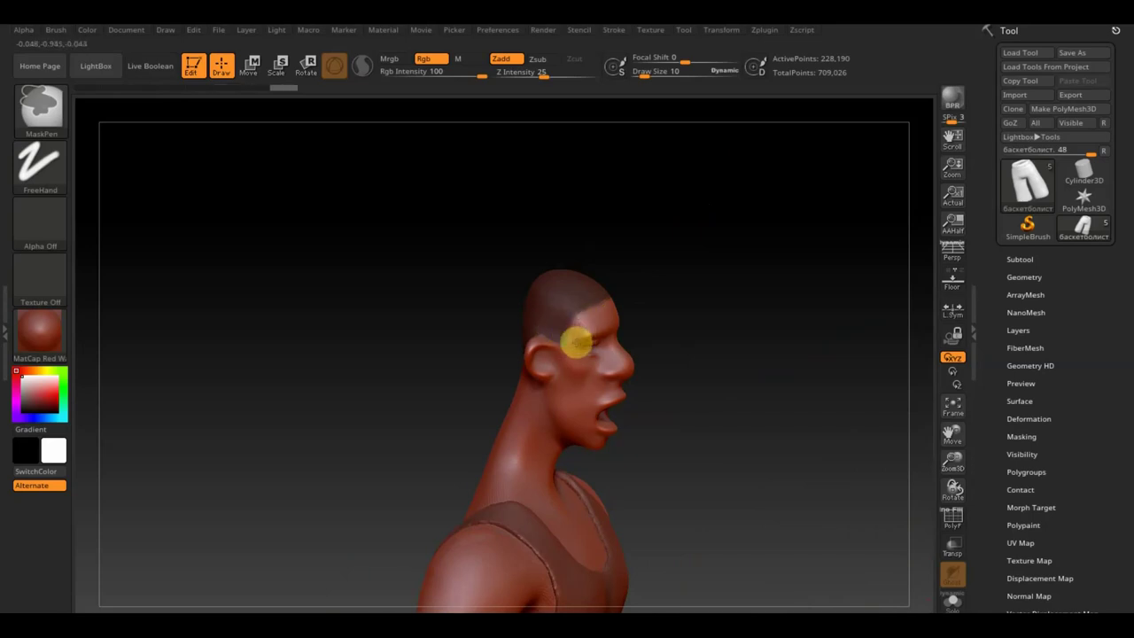
pyautogui.moveTo(645, 319)
pyautogui.mouseDown()
pyautogui.moveTo(670, 279)
pyautogui.moveTo(632, 258)
pyautogui.moveTo(721, 273)
pyautogui.moveTo(747, 346)
pyautogui.moveTo(752, 316)
pyautogui.moveTo(762, 360)
pyautogui.mouseUp()
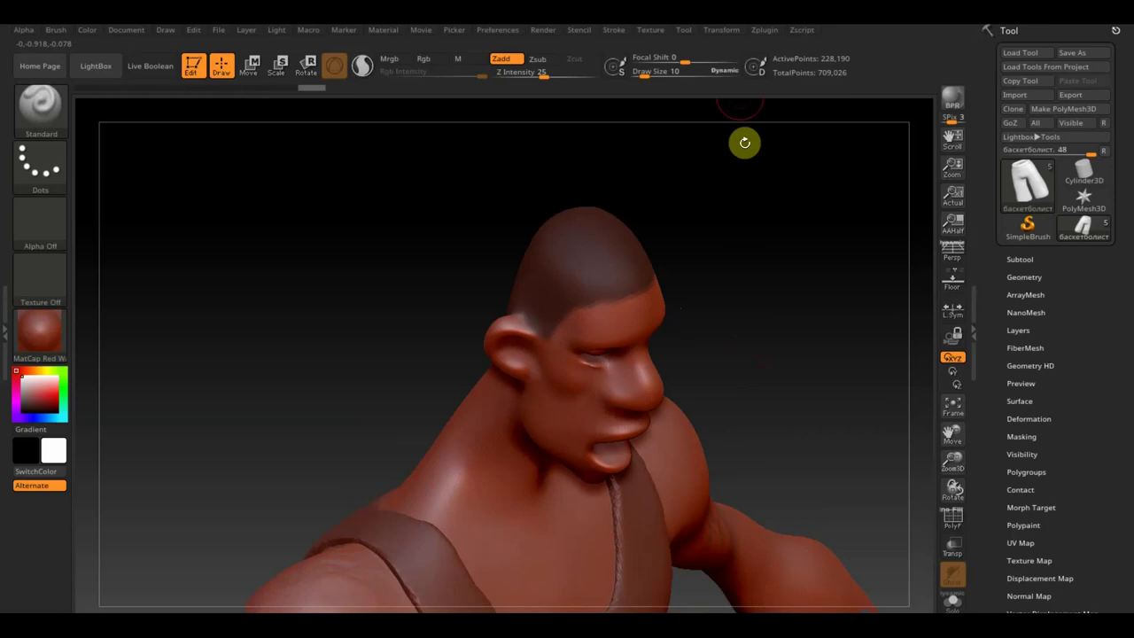
# Lower the draw size to 7 and mask around the ear and back of the head
pyautogui.moveTo(658, 70); pyautogui.dragTo(647, 72)
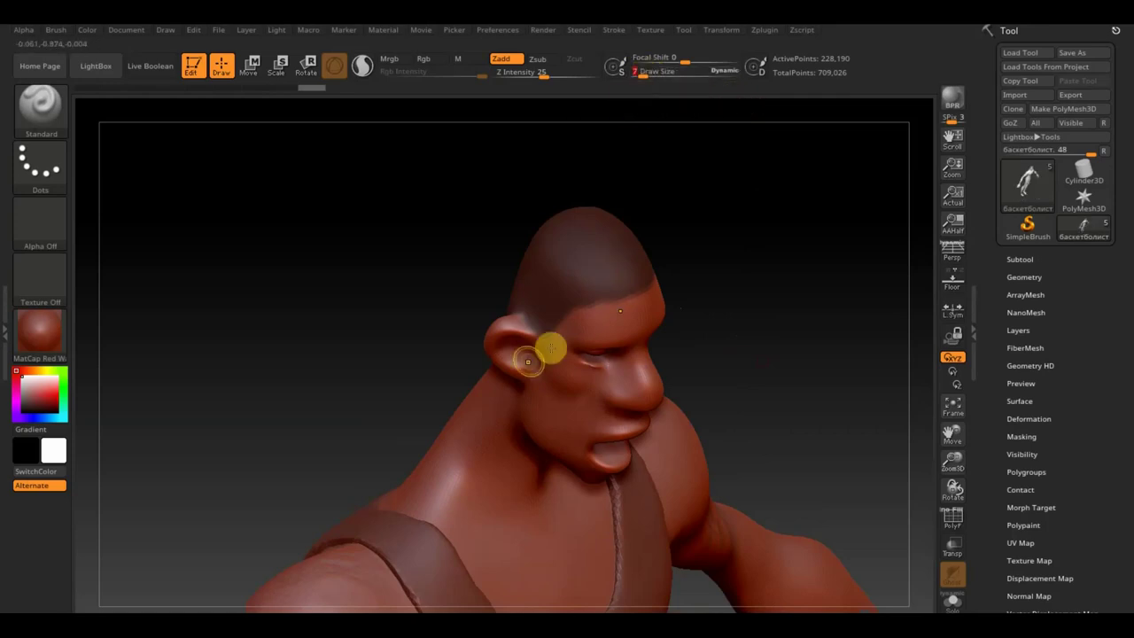
pyautogui.press('ctrl')
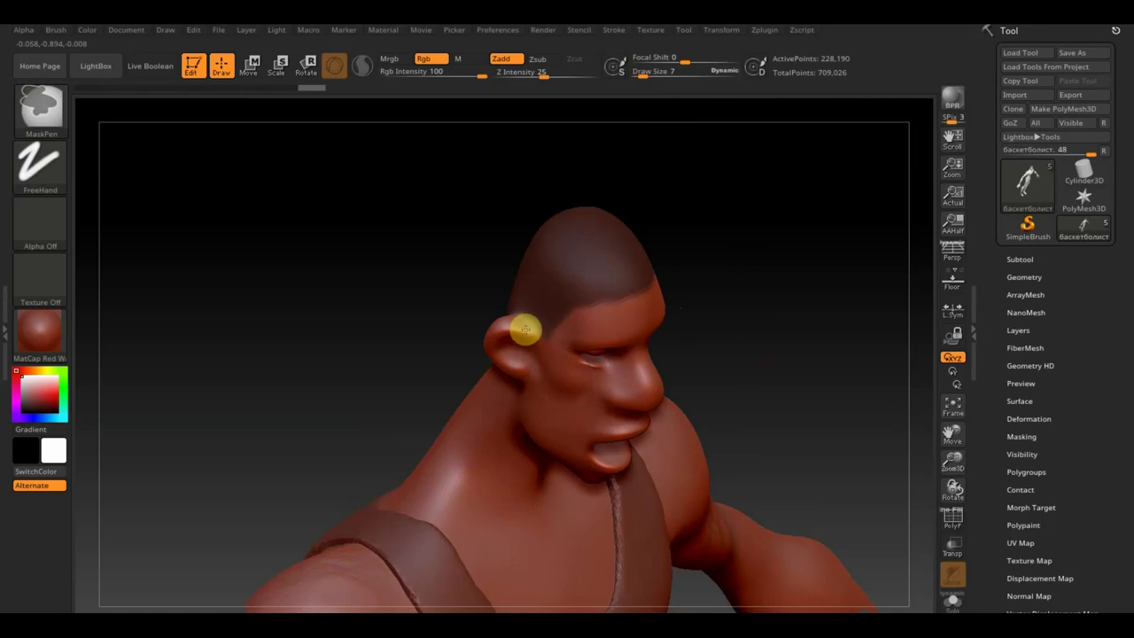
pyautogui.moveTo(354, 257); pyautogui.dragTo(522, 339)
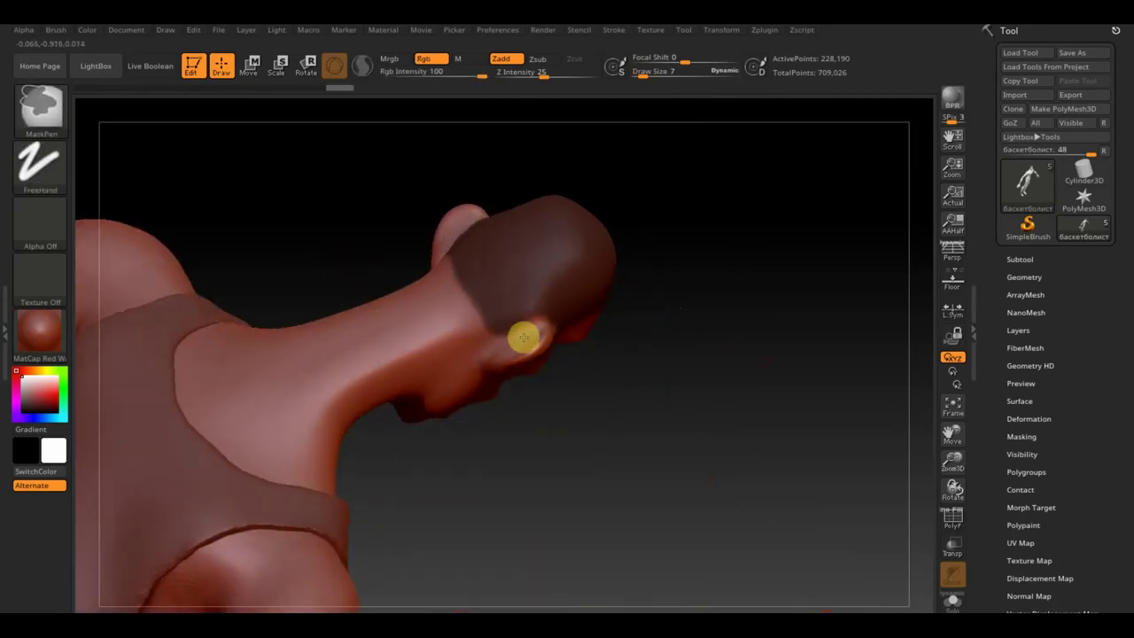
pyautogui.moveTo(655, 345); pyautogui.dragTo(625, 289)
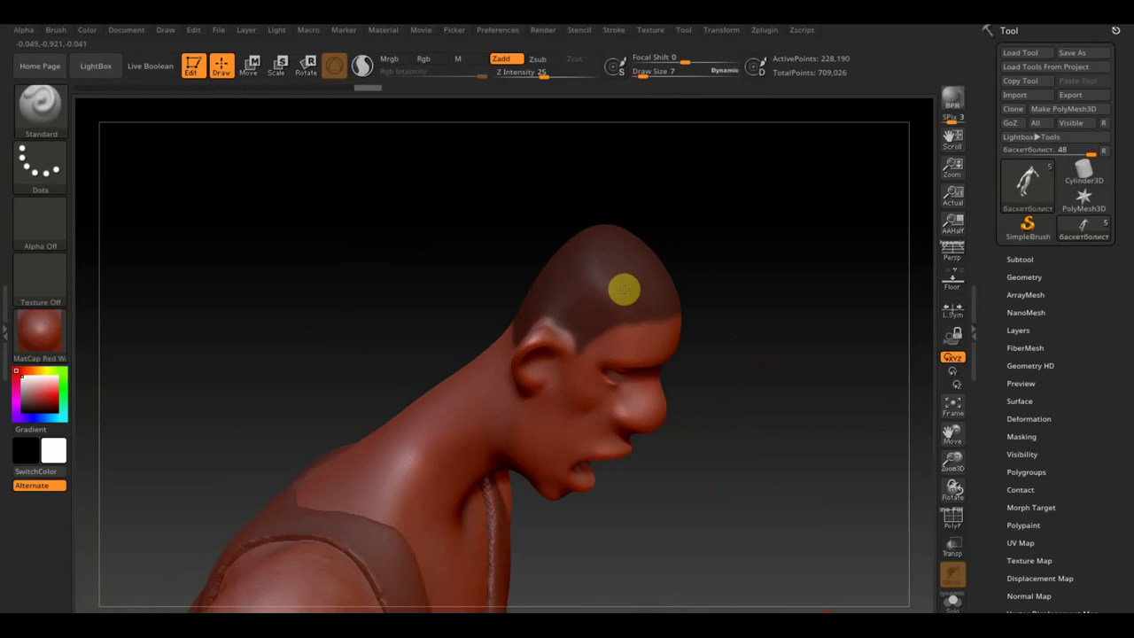
pyautogui.press('ctrl')
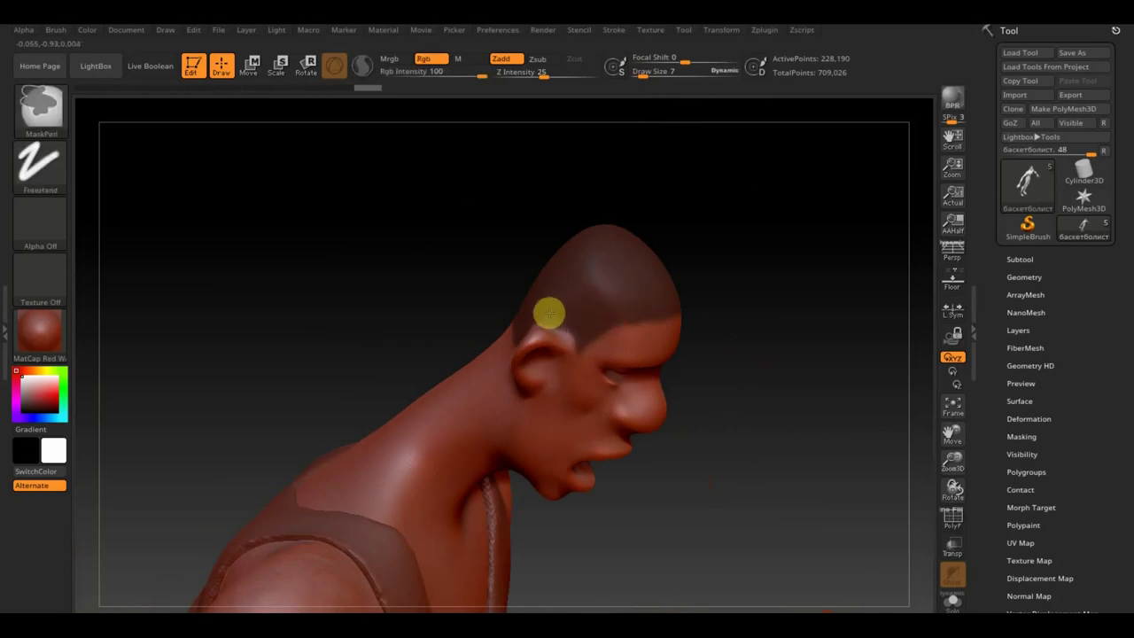
pyautogui.moveTo(787, 328)
pyautogui.mouseDown()
pyautogui.moveTo(821, 373)
pyautogui.moveTo(754, 240)
pyautogui.mouseUp()
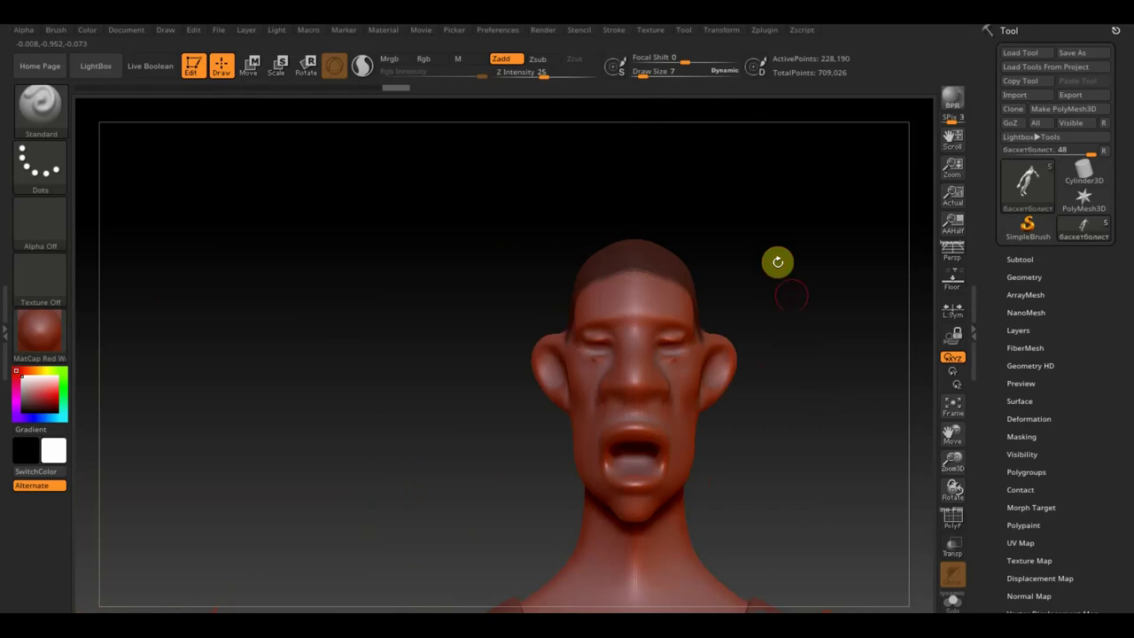
pyautogui.keyDown('alt'); pyautogui.moveTo(802, 333); pyautogui.dragTo(714, 240); pyautogui.keyUp('alt')
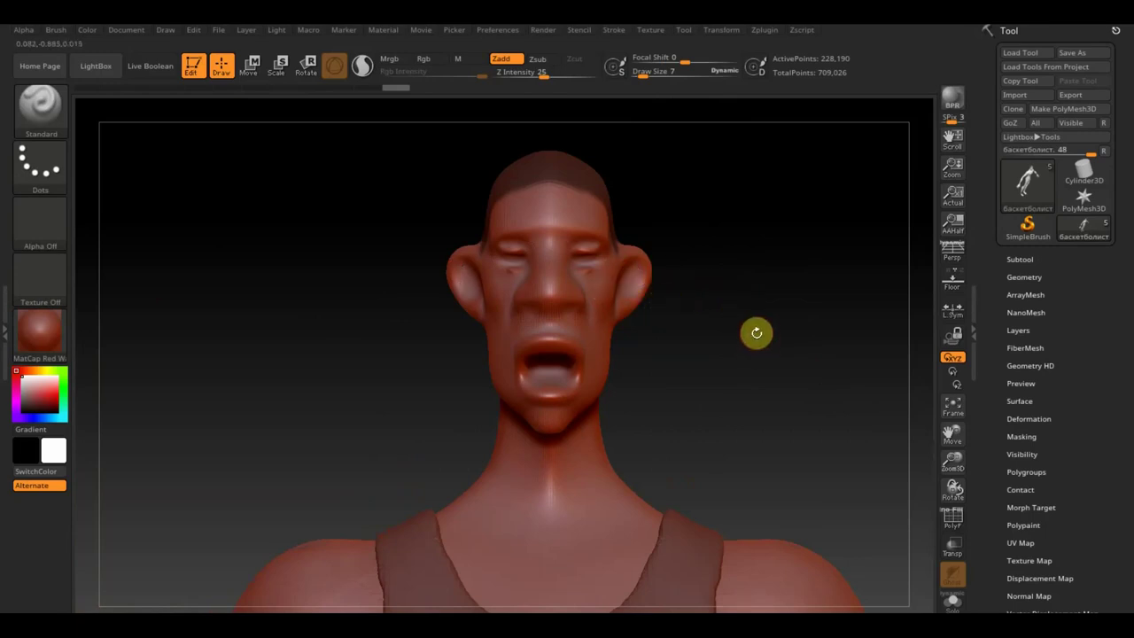
pyautogui.click(928, 408)
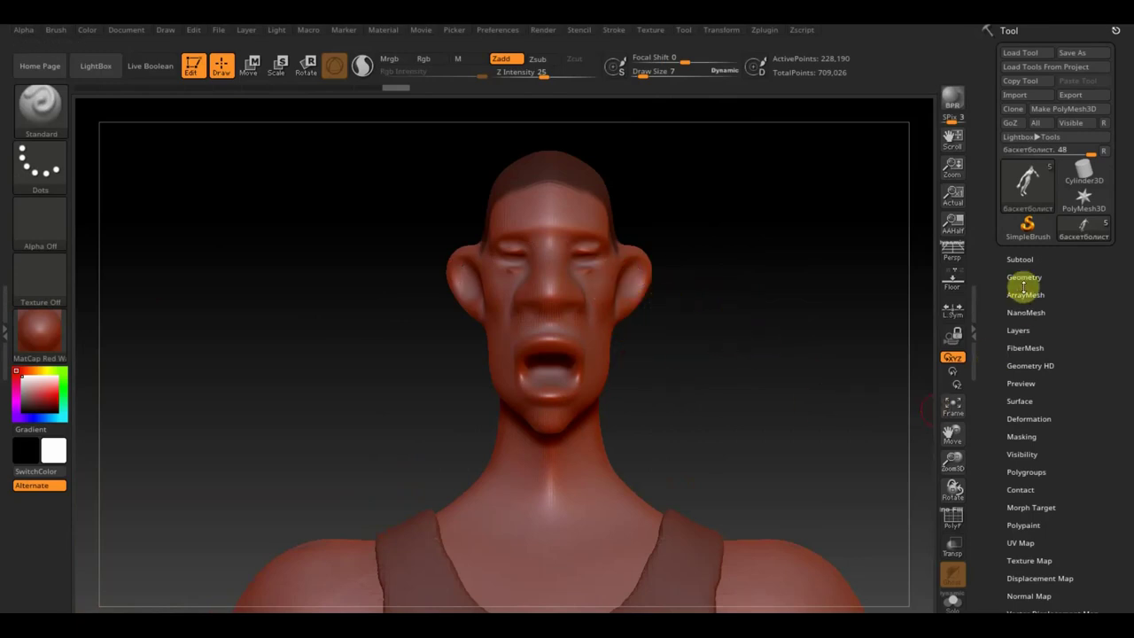
# Preview the Fibers435 fiber preset on the masked scalp
pyautogui.click(1031, 347)
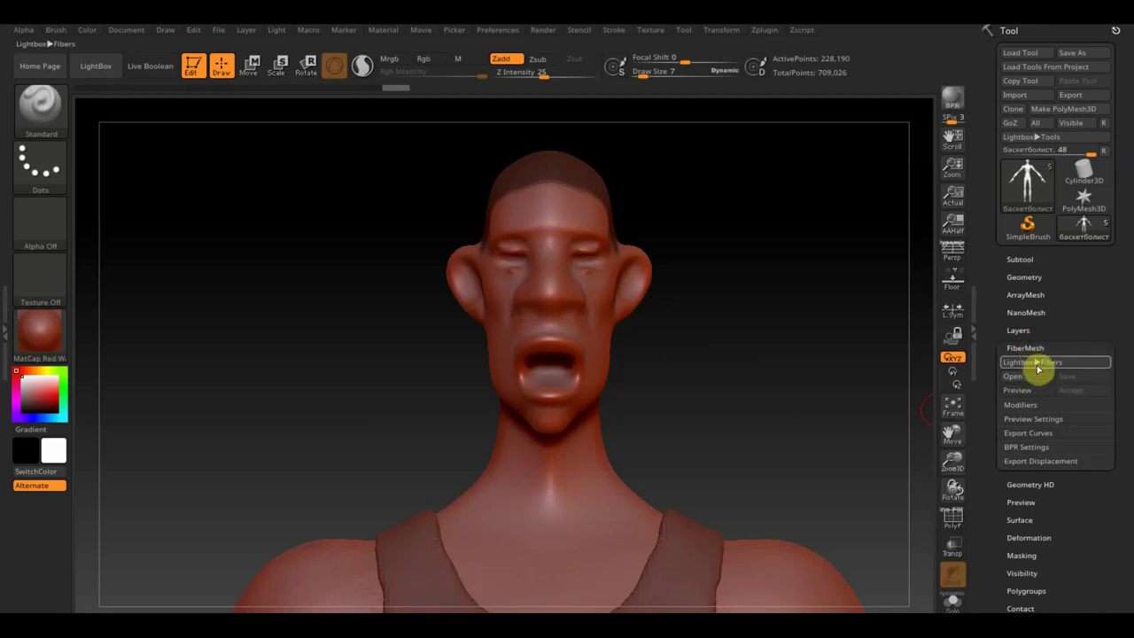
pyautogui.click(1035, 363)
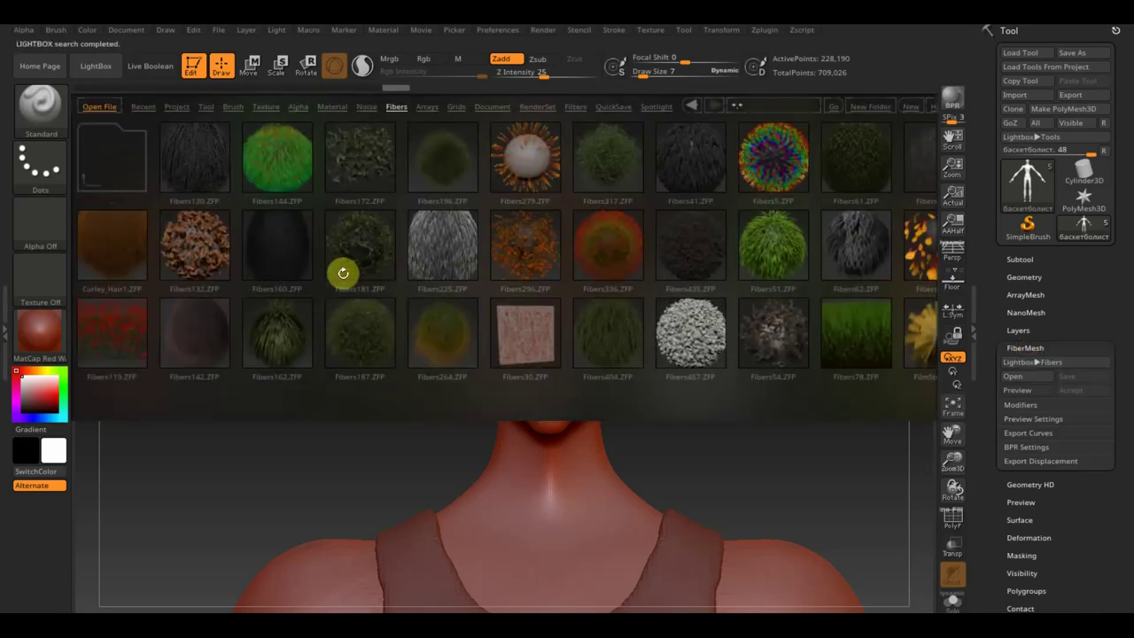
pyautogui.click(700, 263)
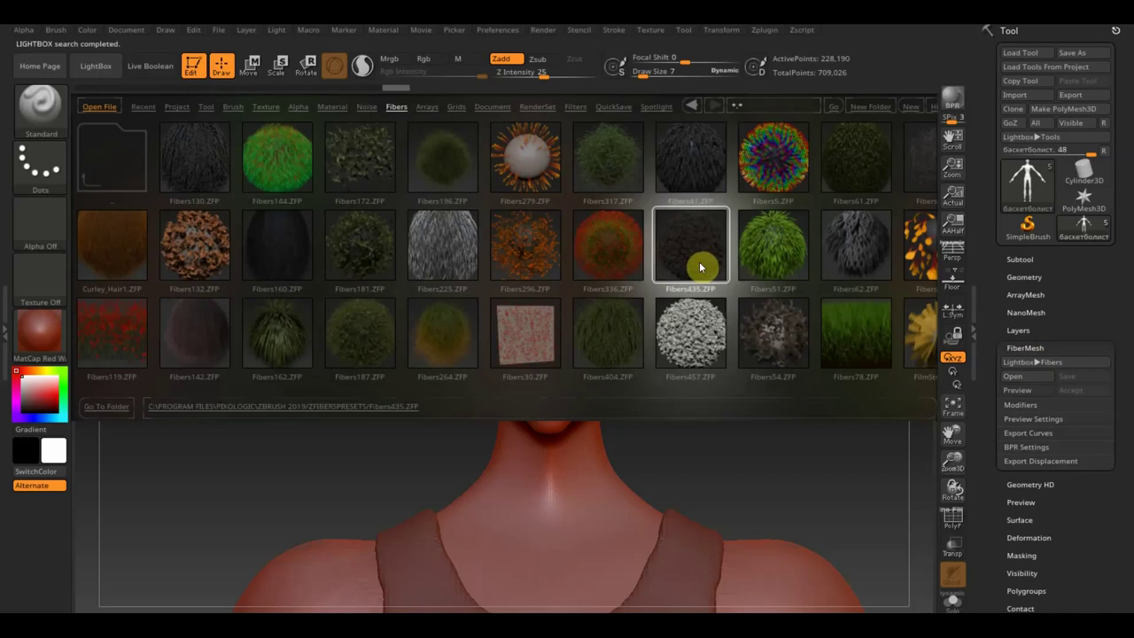
pyautogui.click(699, 262)
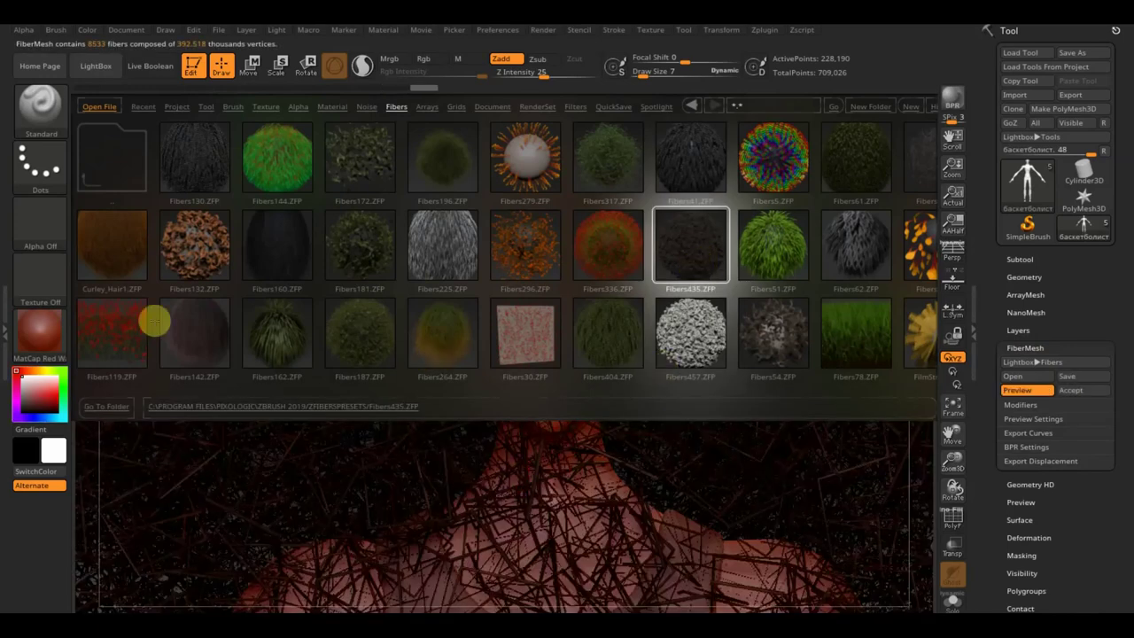
pyautogui.click(97, 66)
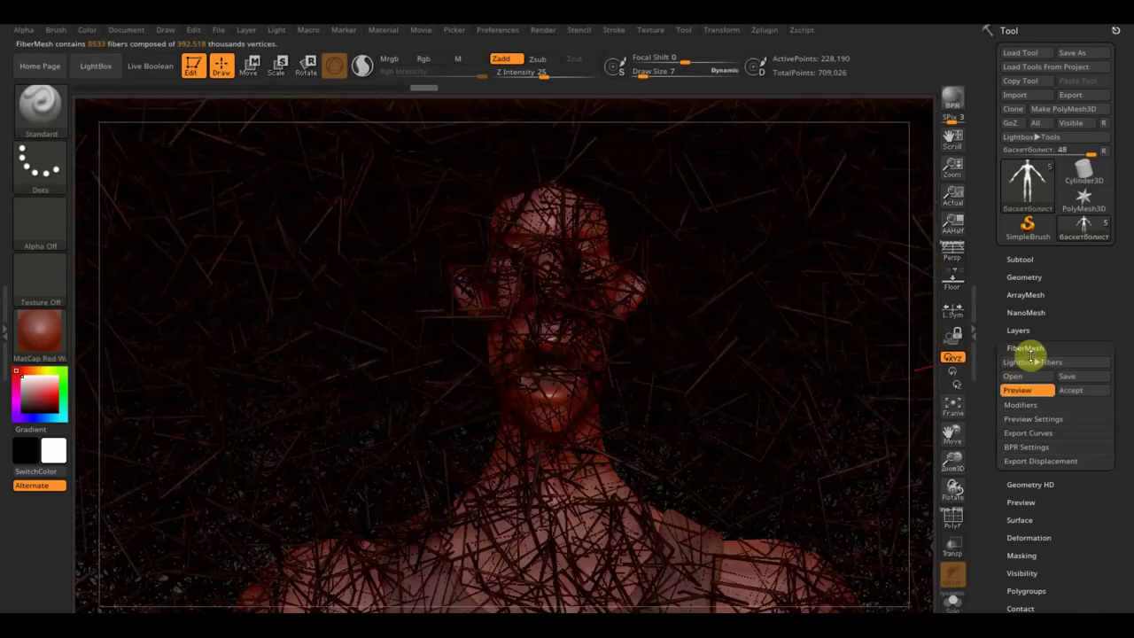
# Lower MaxFibers and set the fiber Coverage to 7.67283
pyautogui.click(1030, 406)
pyautogui.moveTo(1116, 405); pyautogui.dragTo(1116, 346)
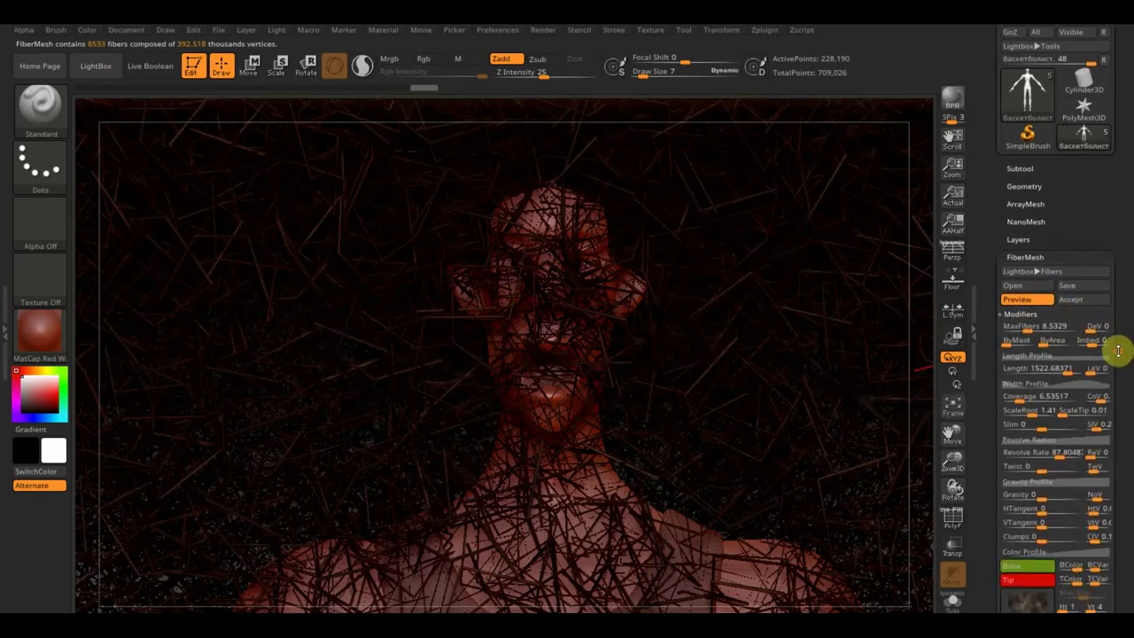
pyautogui.click(1028, 325)
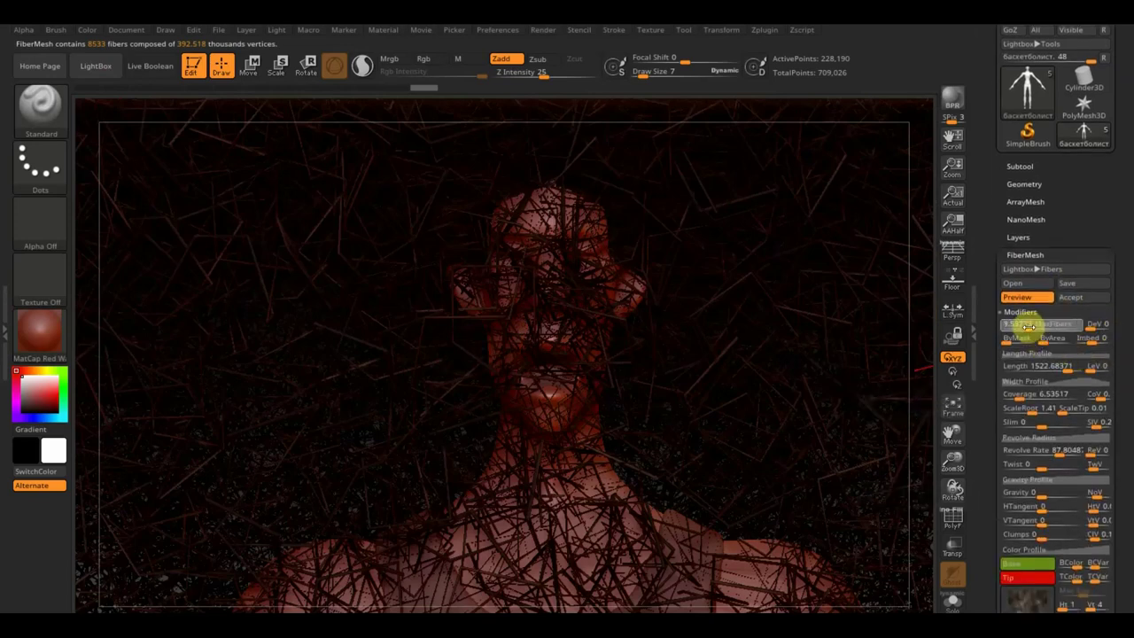
pyautogui.moveTo(1025, 327); pyautogui.dragTo(1021, 327)
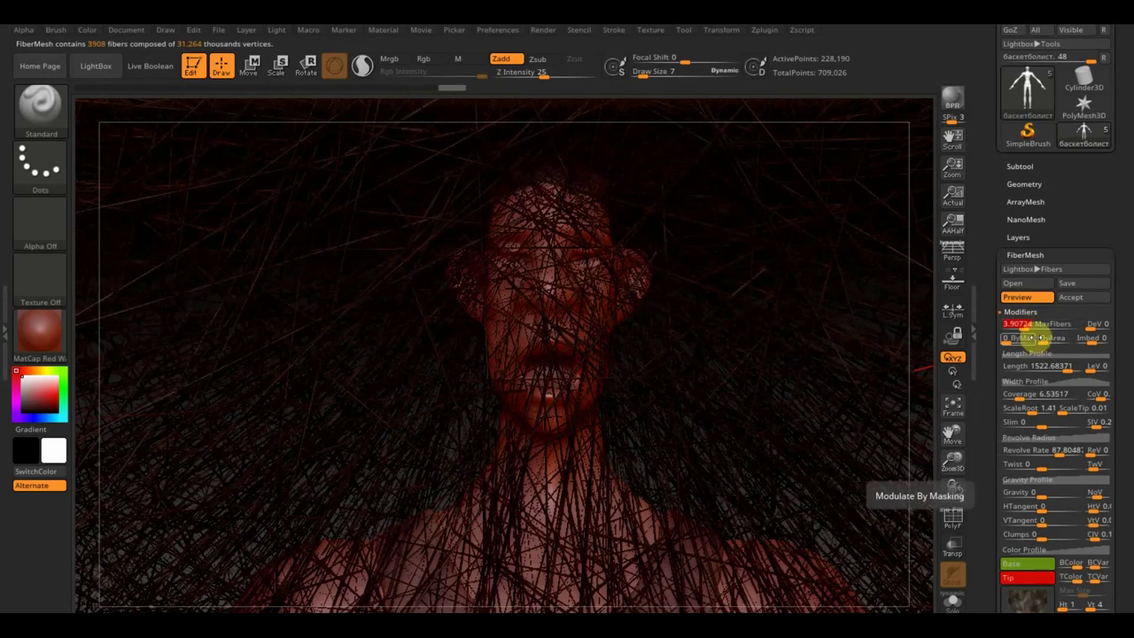
pyautogui.click(1050, 396)
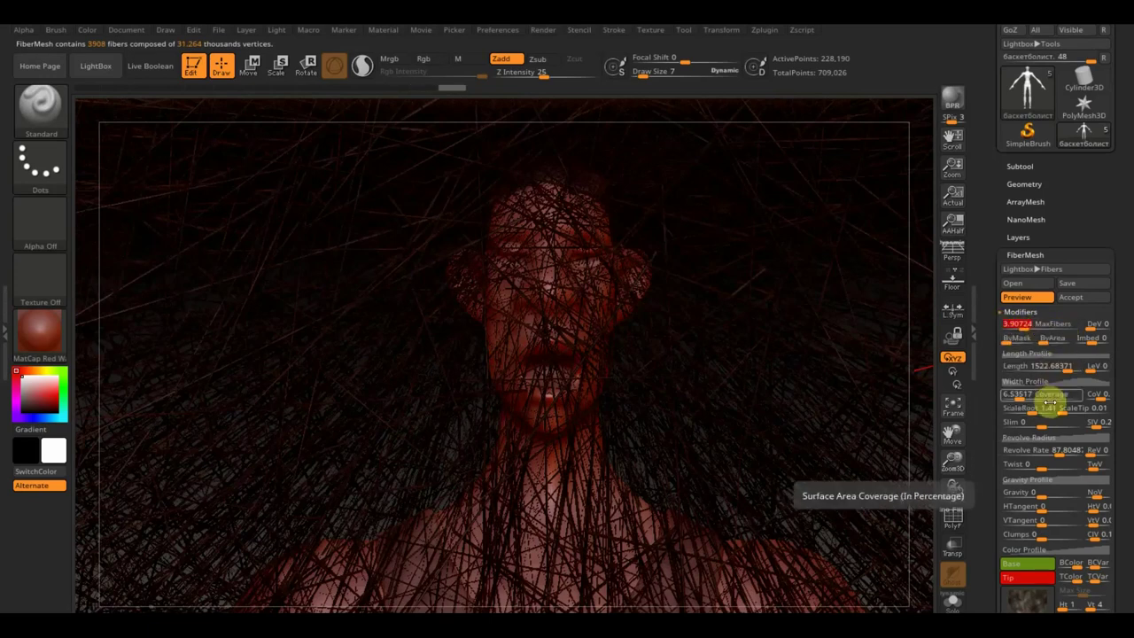
pyautogui.moveTo(1050, 396); pyautogui.dragTo(1019, 396)
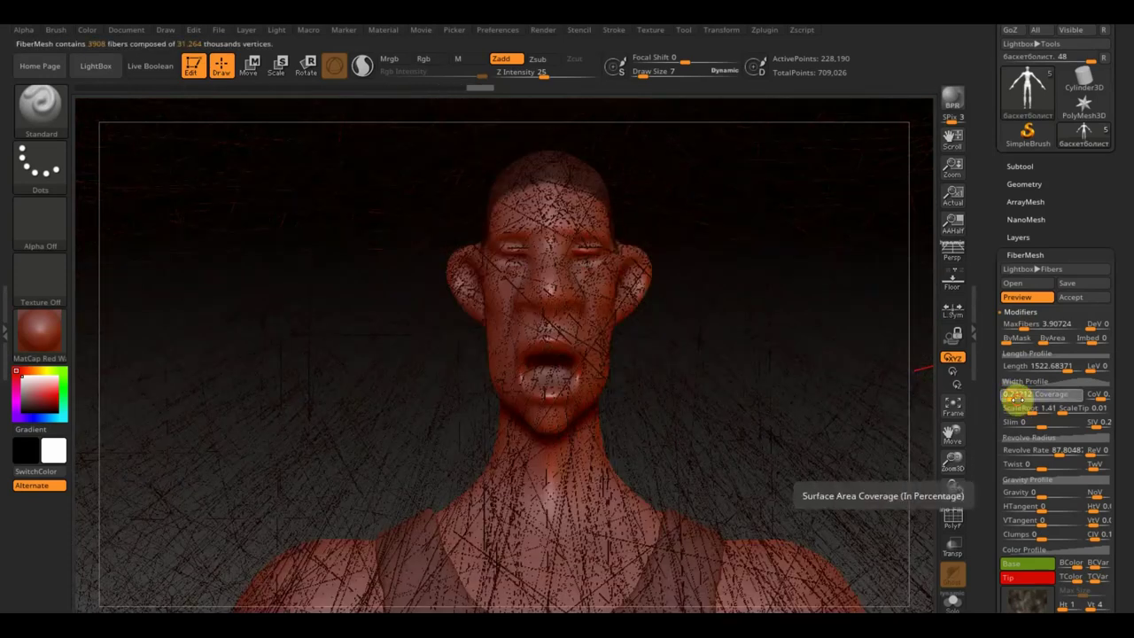
pyautogui.moveTo(1015, 398); pyautogui.dragTo(1019, 399)
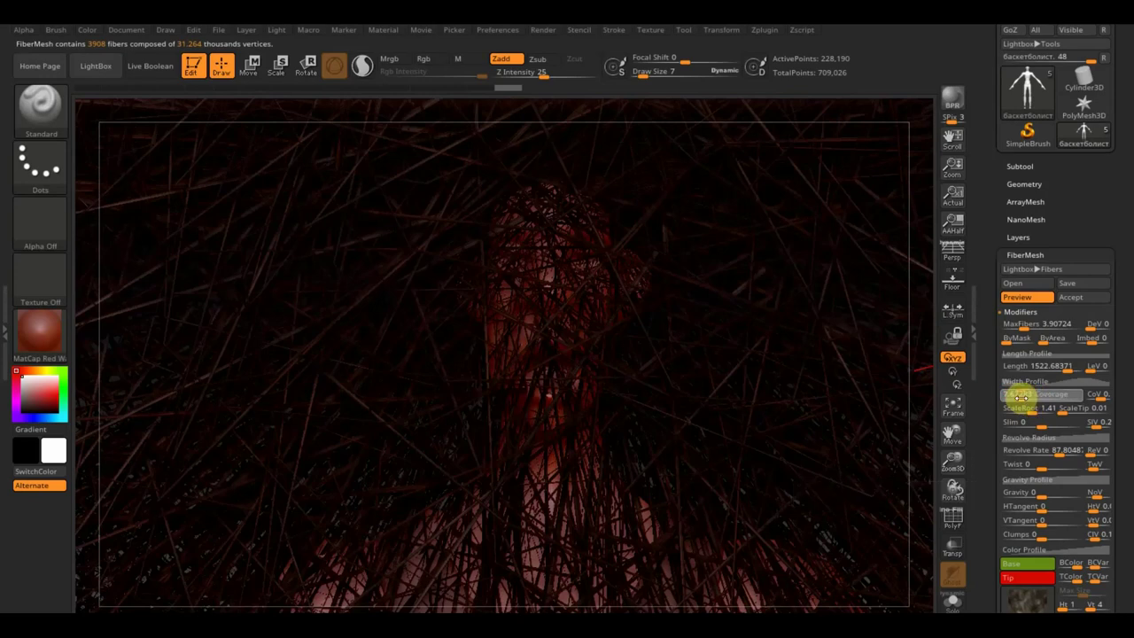
pyautogui.click(1022, 397)
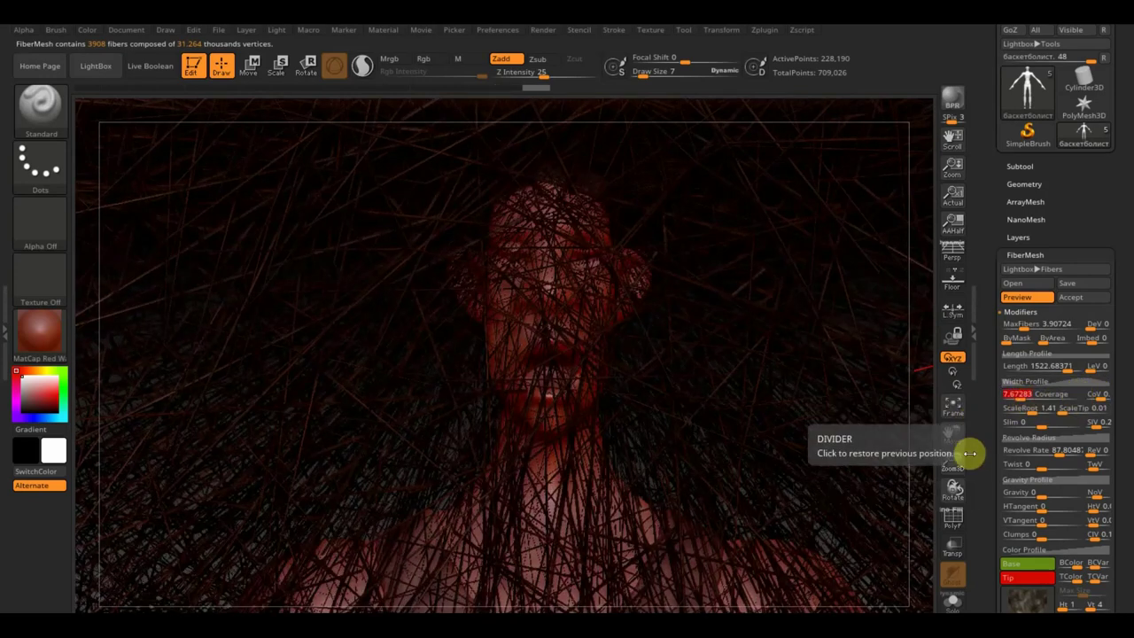
# Accept the 3,908-fiber preview as the new Fibers5 subtool
pyautogui.click(955, 410)
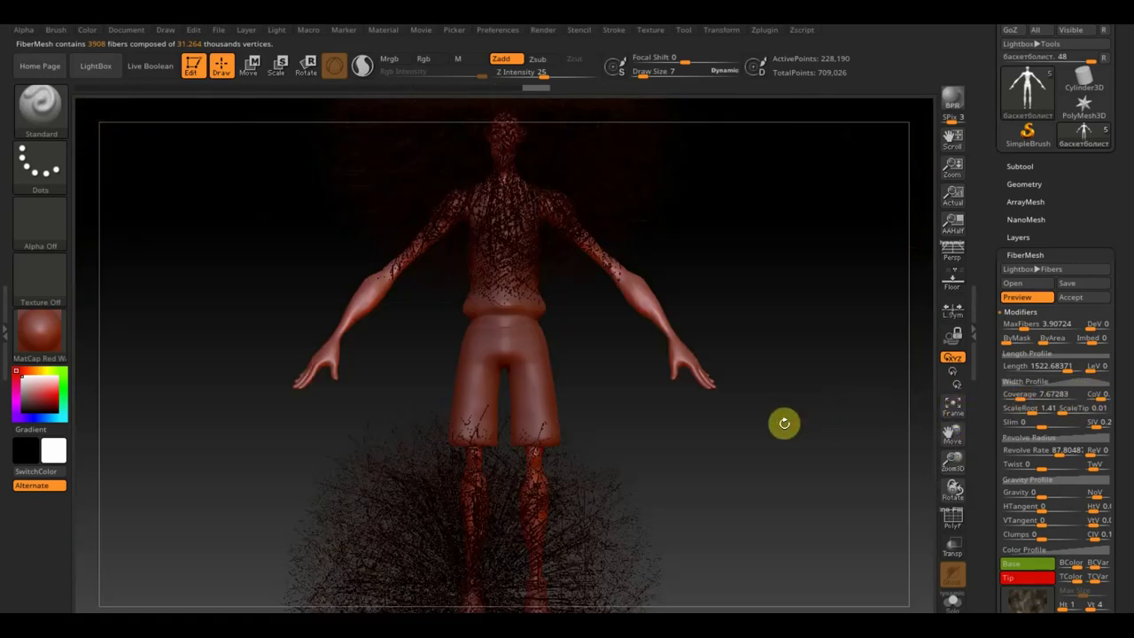
pyautogui.moveTo(783, 427); pyautogui.dragTo(780, 435)
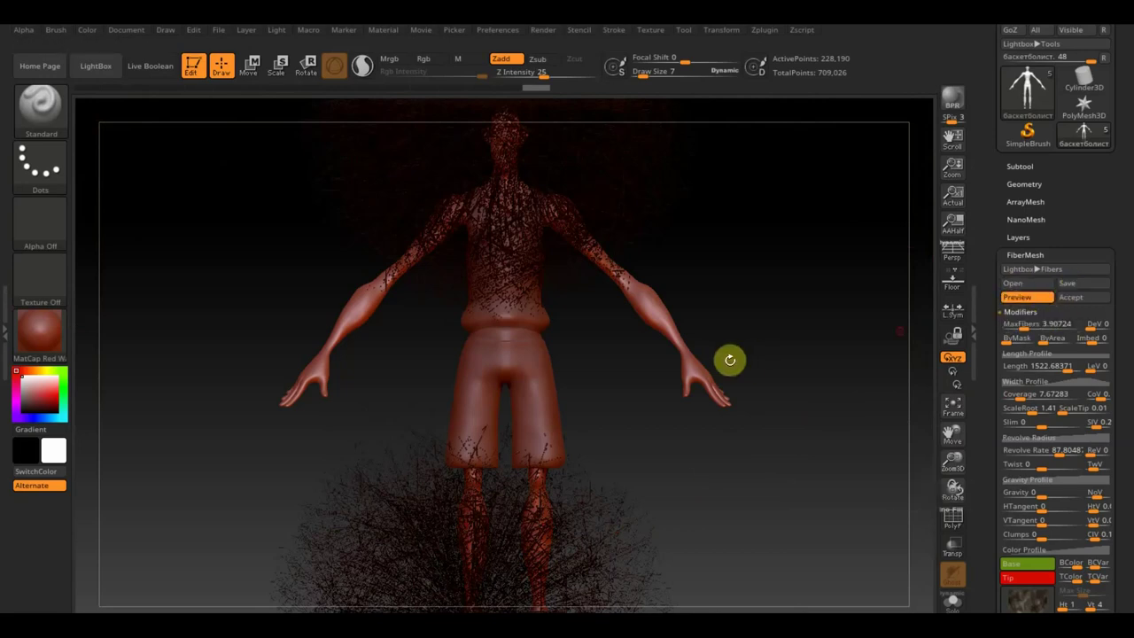
pyautogui.click(1074, 298)
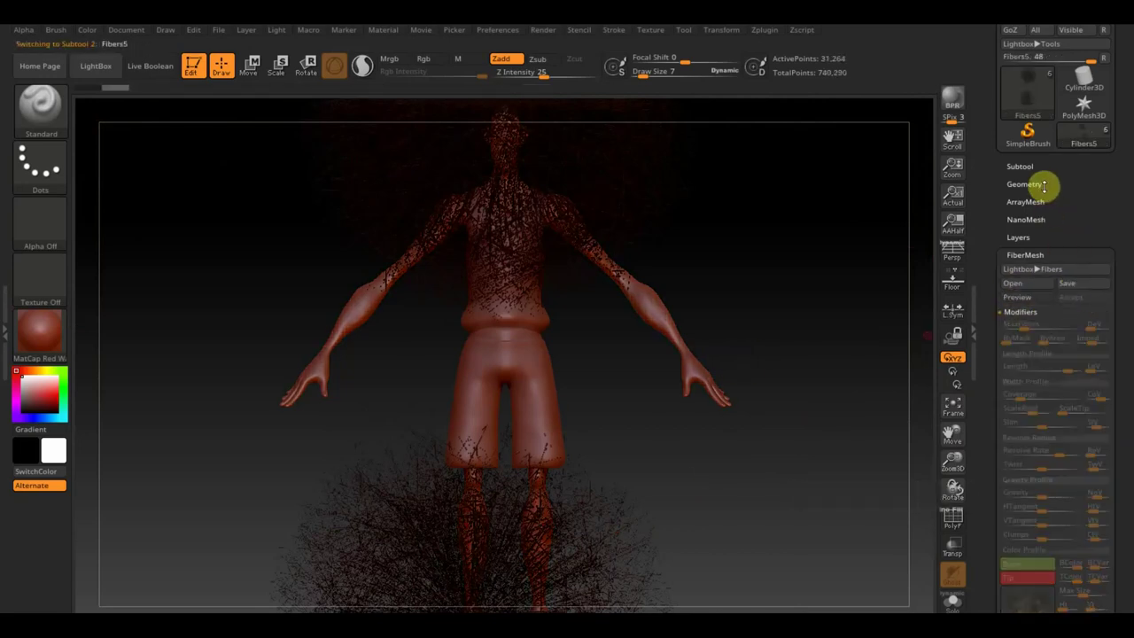
# Delete the Fibers5 fiber subtool and confirm the deletion
pyautogui.click(1017, 167)
pyautogui.moveTo(1054, 236)
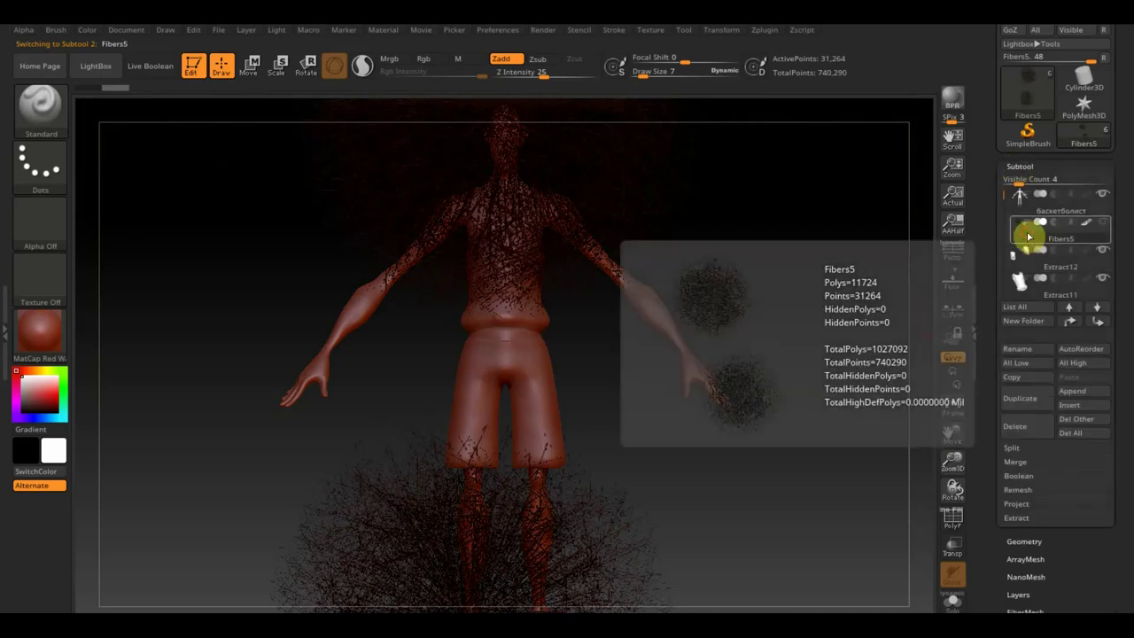
pyautogui.click(1018, 430)
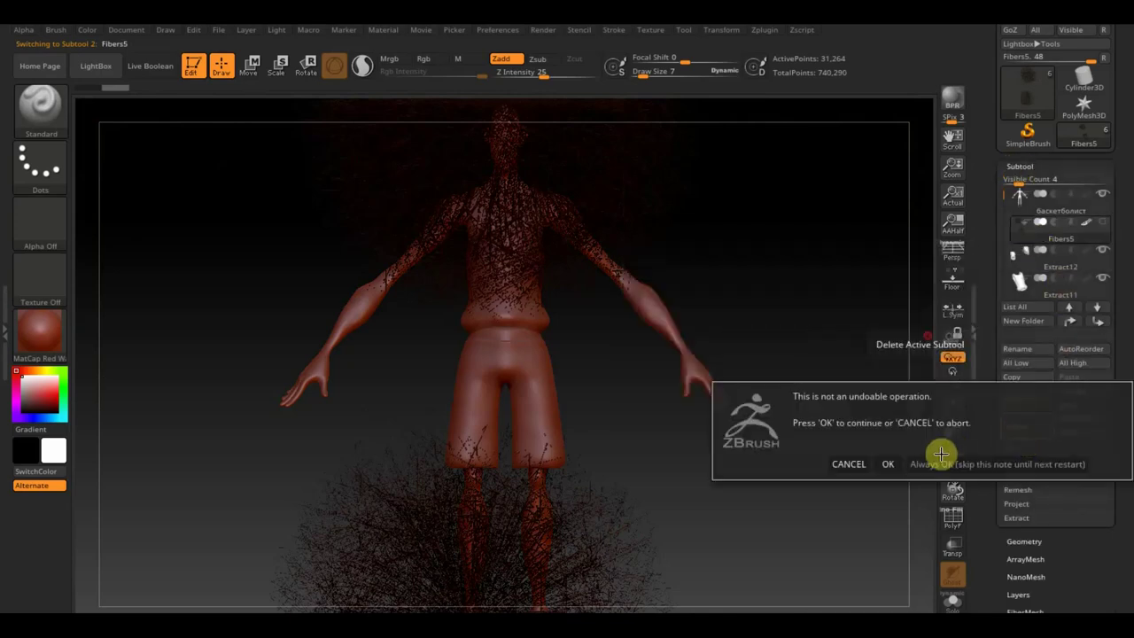
pyautogui.click(884, 465)
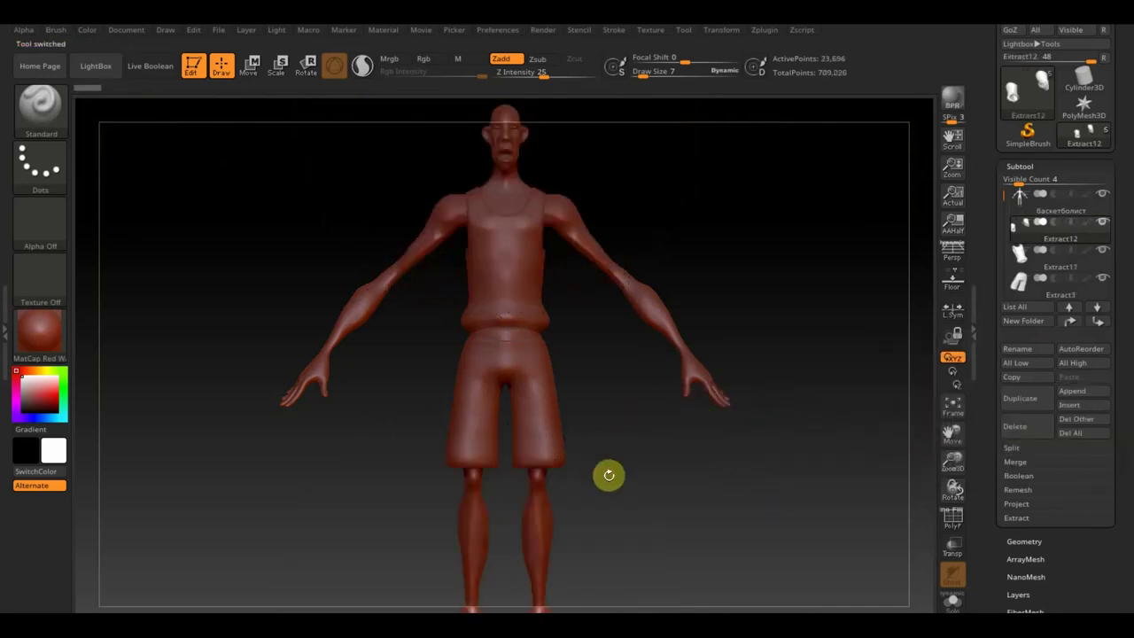
pyautogui.keyDown('alt'); pyautogui.moveTo(610, 452); pyautogui.dragTo(599, 385); pyautogui.keyUp('alt')
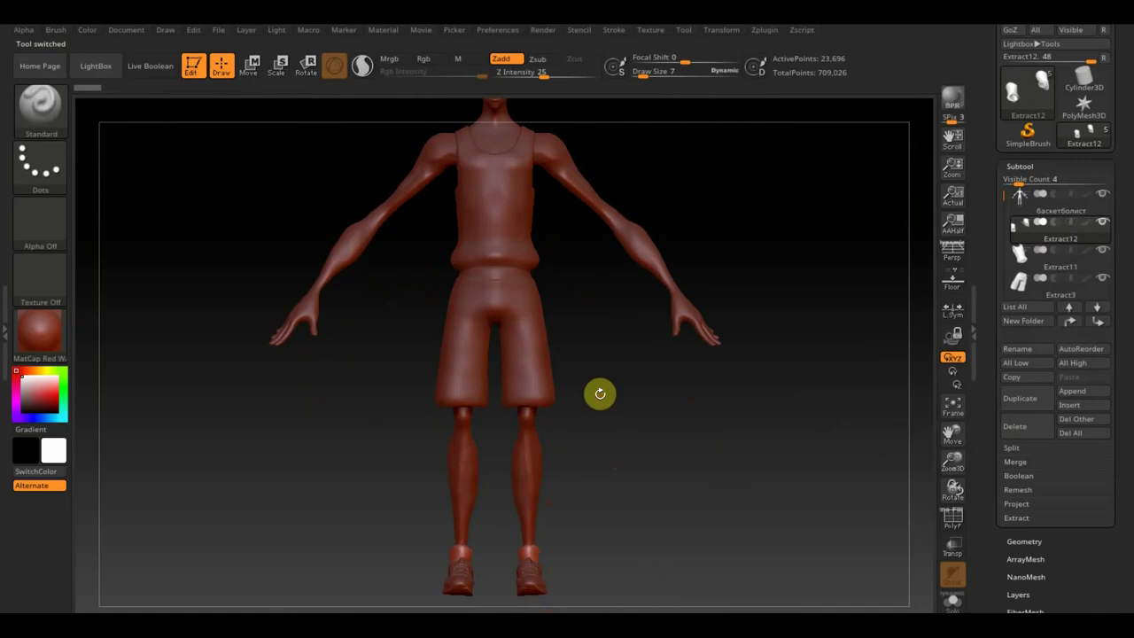
# Solo the баскетболист body subtool and clear the mask from the ankle
pyautogui.press('n')
pyautogui.click(402, 434)
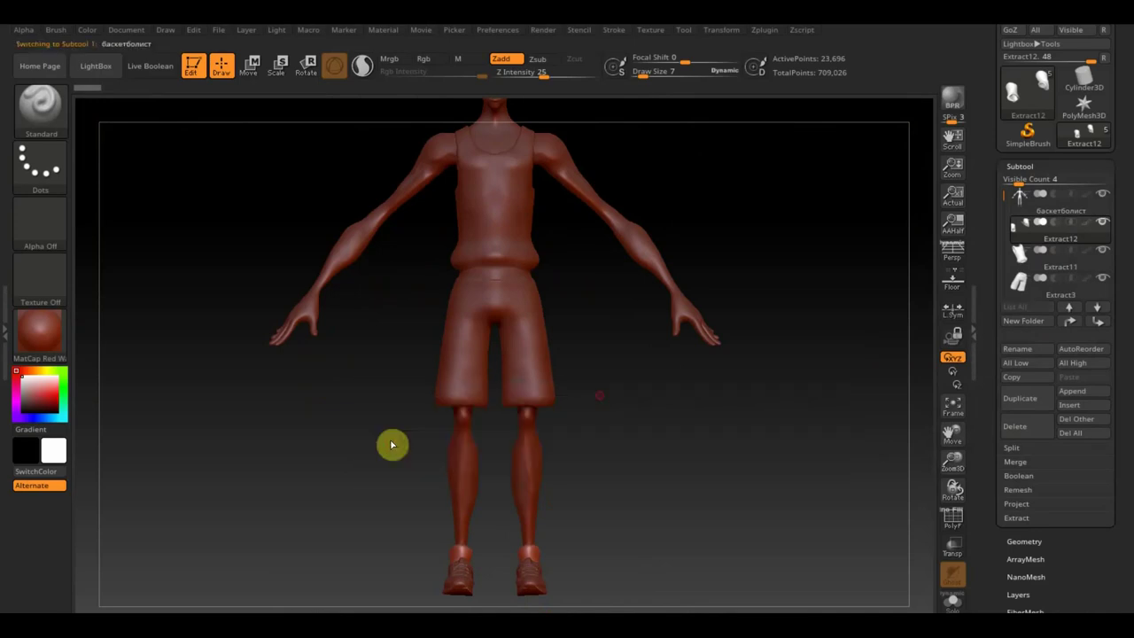
pyautogui.moveTo(611, 367)
pyautogui.mouseDown()
pyautogui.moveTo(661, 387)
pyautogui.moveTo(685, 251)
pyautogui.moveTo(701, 253)
pyautogui.mouseUp()
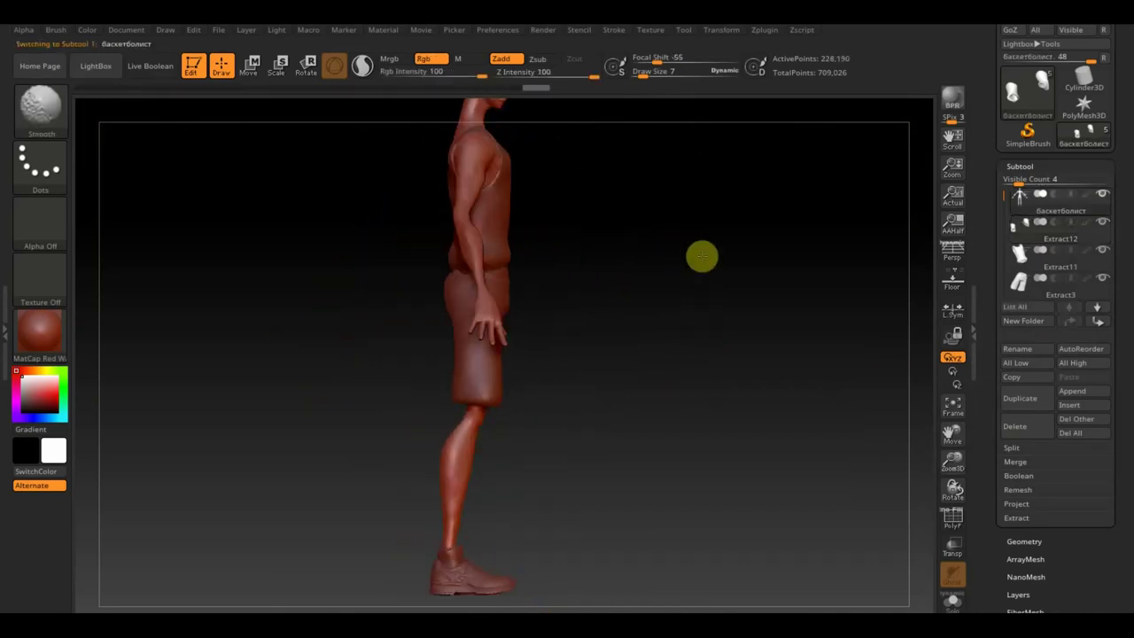
pyautogui.keyDown('shift'); pyautogui.click(1102, 194); pyautogui.keyUp('shift')
pyautogui.keyDown('ctrl'); pyautogui.keyDown('alt'); pyautogui.moveTo(352, 476); pyautogui.dragTo(598, 613); pyautogui.keyUp('alt'); pyautogui.keyUp('ctrl')
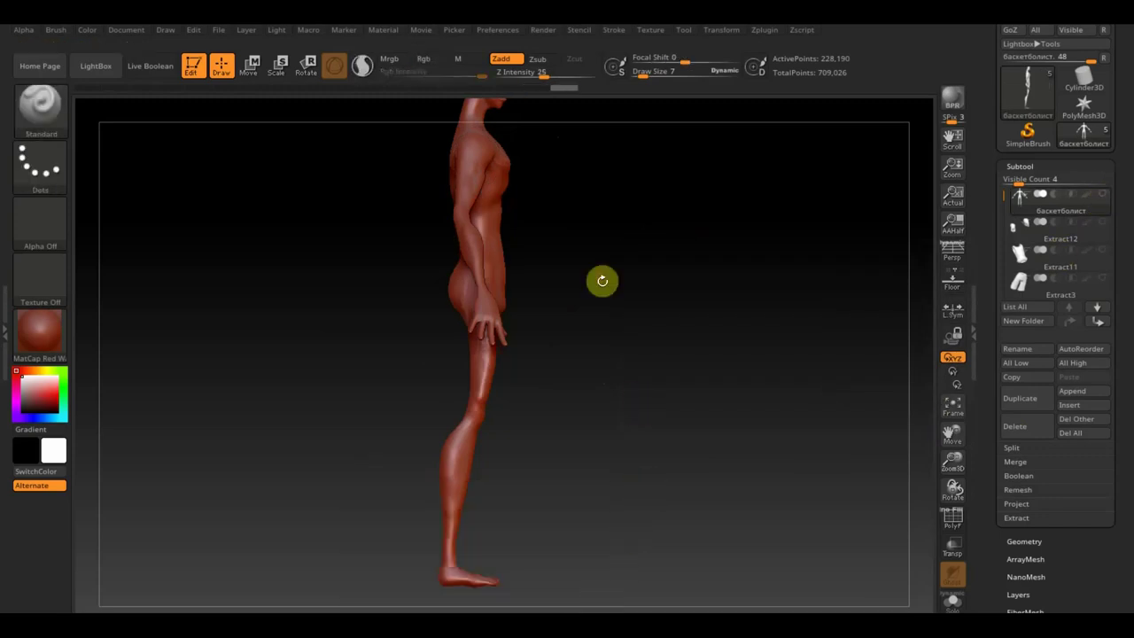
pyautogui.keyDown('alt'); pyautogui.moveTo(600, 271); pyautogui.dragTo(625, 467); pyautogui.keyUp('alt')
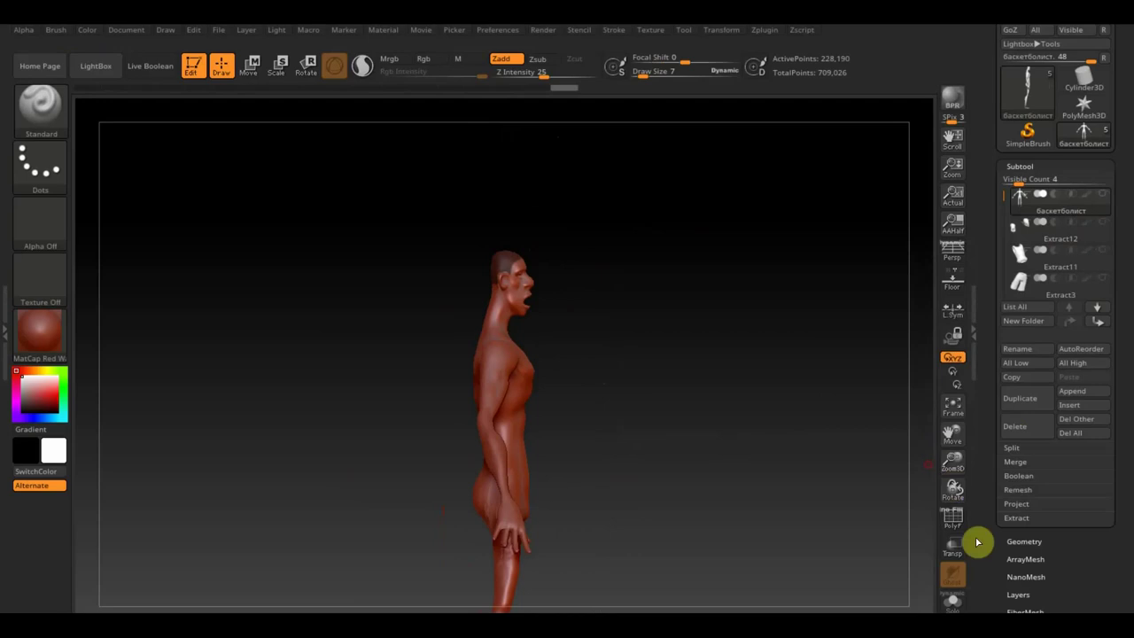
# Open the FiberMesh Lightbox library showing presets like Fibers435.ZFP and Curley_Hair1.ZFP
pyautogui.click(1032, 540)
pyautogui.scroll(-3, 1077, 482)
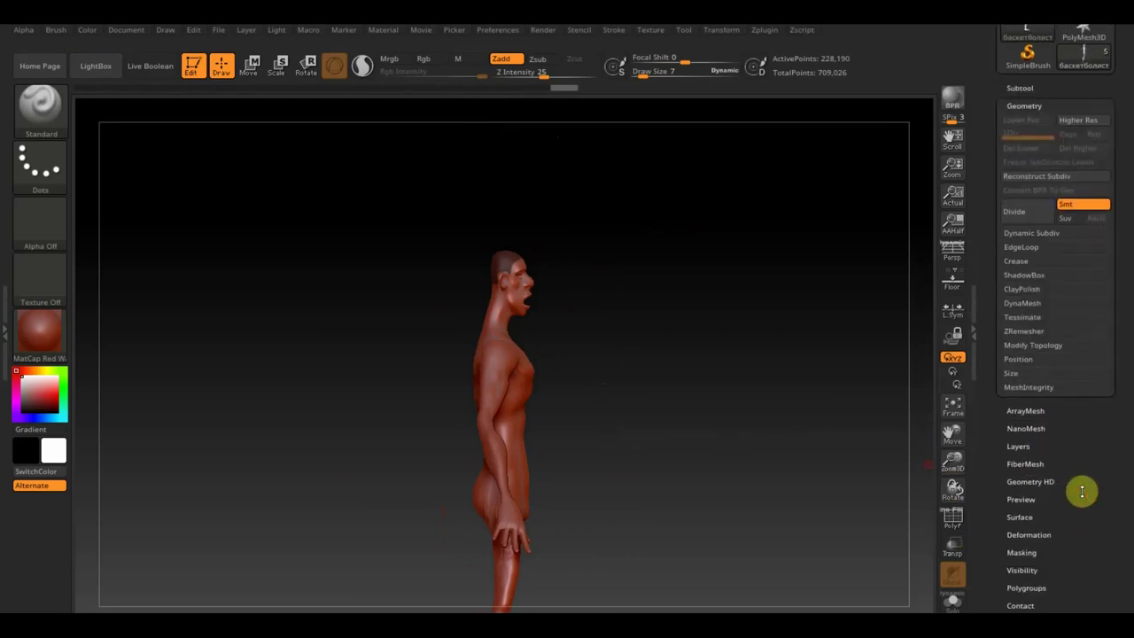
pyautogui.click(1026, 434)
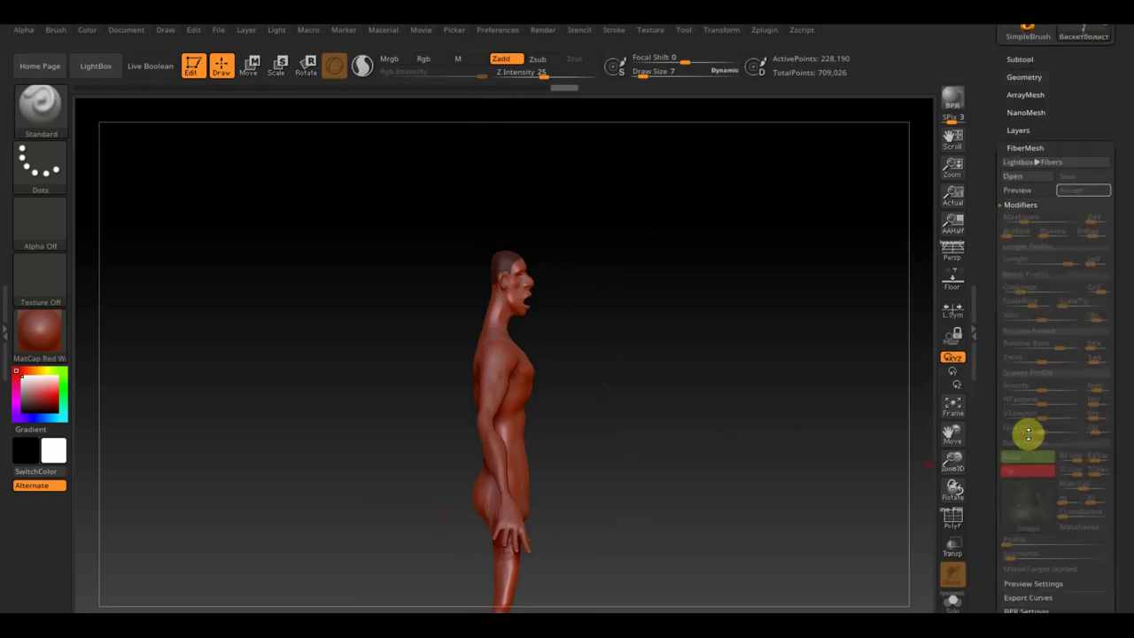
pyautogui.click(1032, 163)
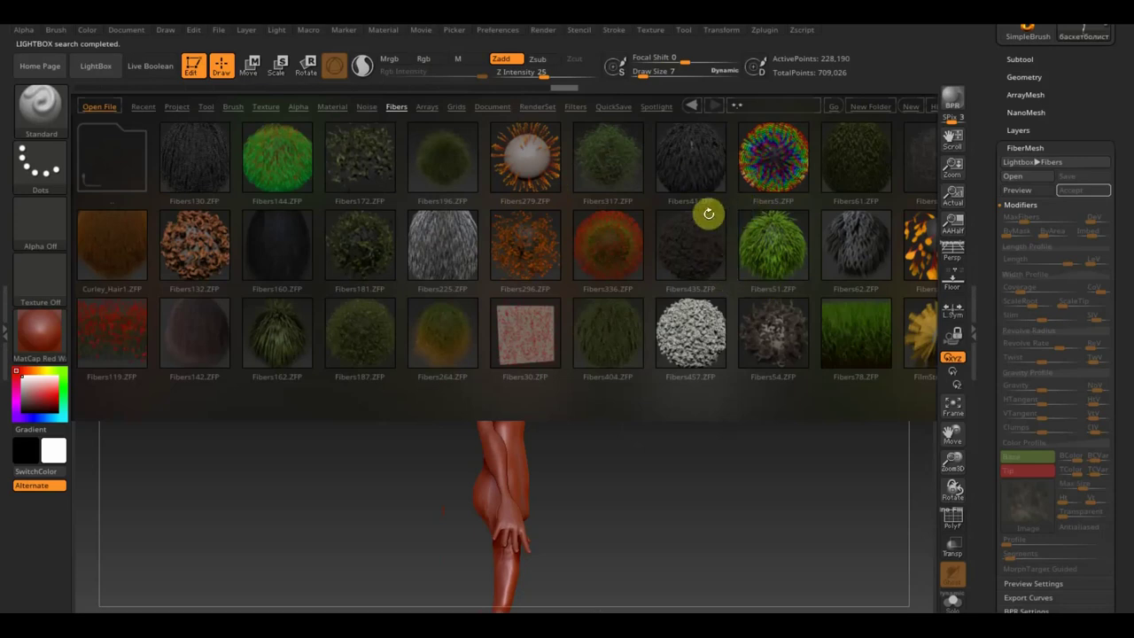
# Apply the Fibers457.ZFP preset to the body and close the preset library
pyautogui.click(704, 265)
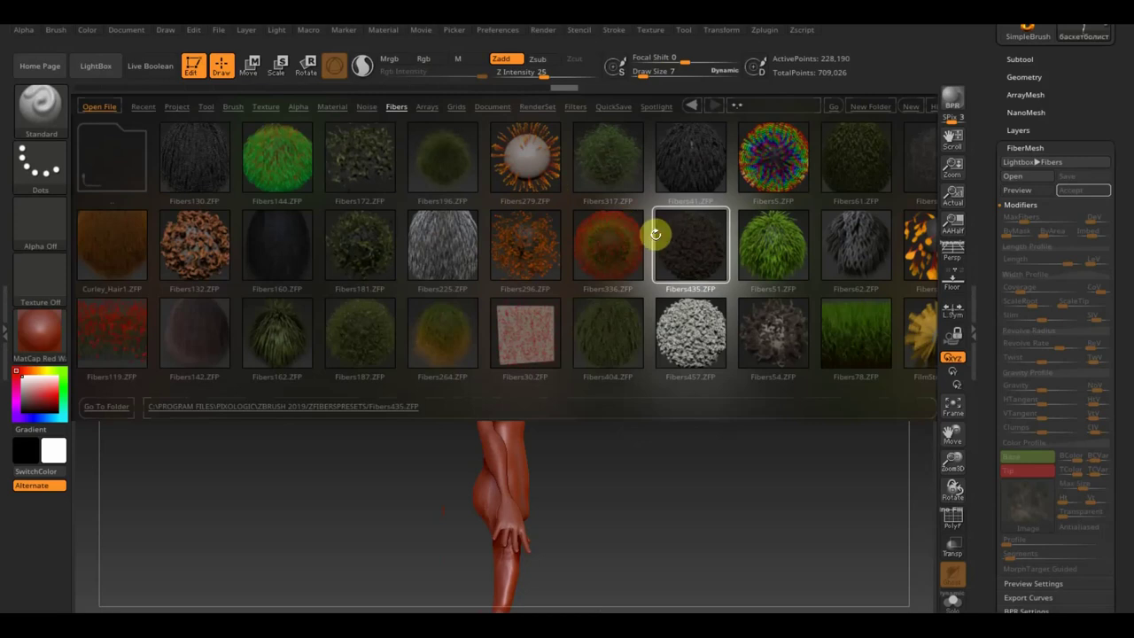
pyautogui.click(683, 335)
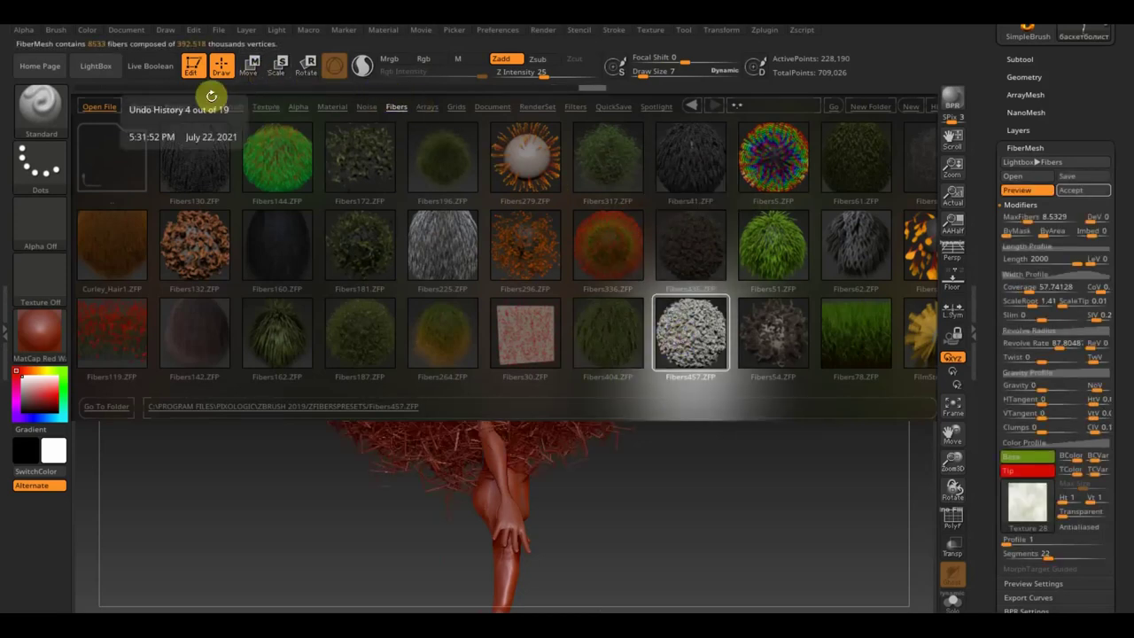
pyautogui.click(95, 67)
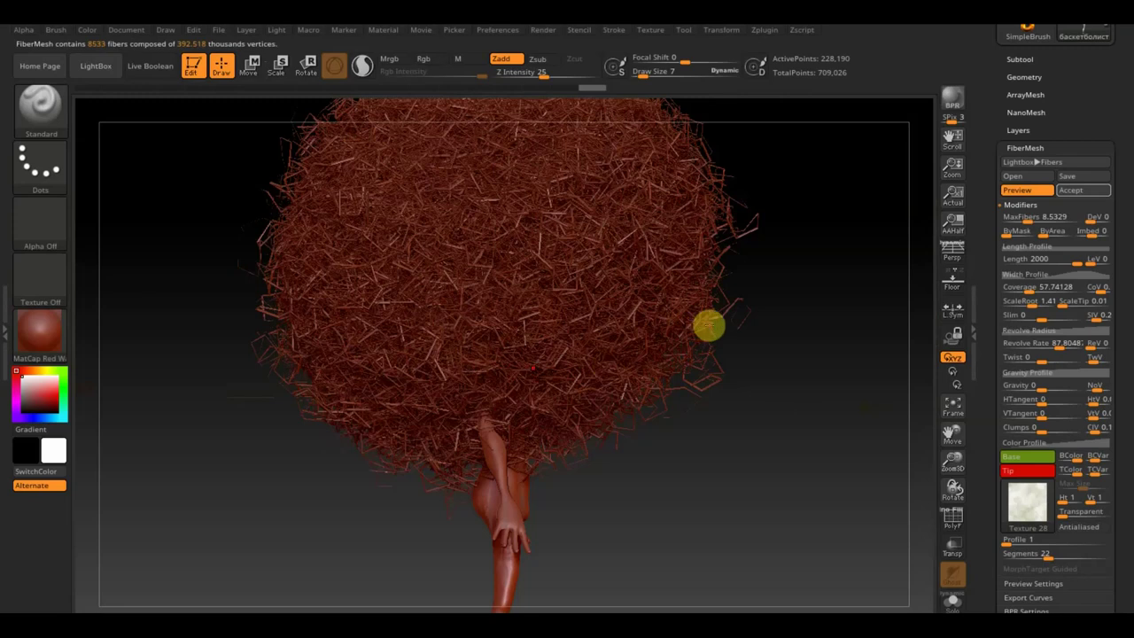
# Shorten the hair fibers with the Length slider while checking the head close up
pyautogui.moveTo(842, 353); pyautogui.dragTo(752, 364)
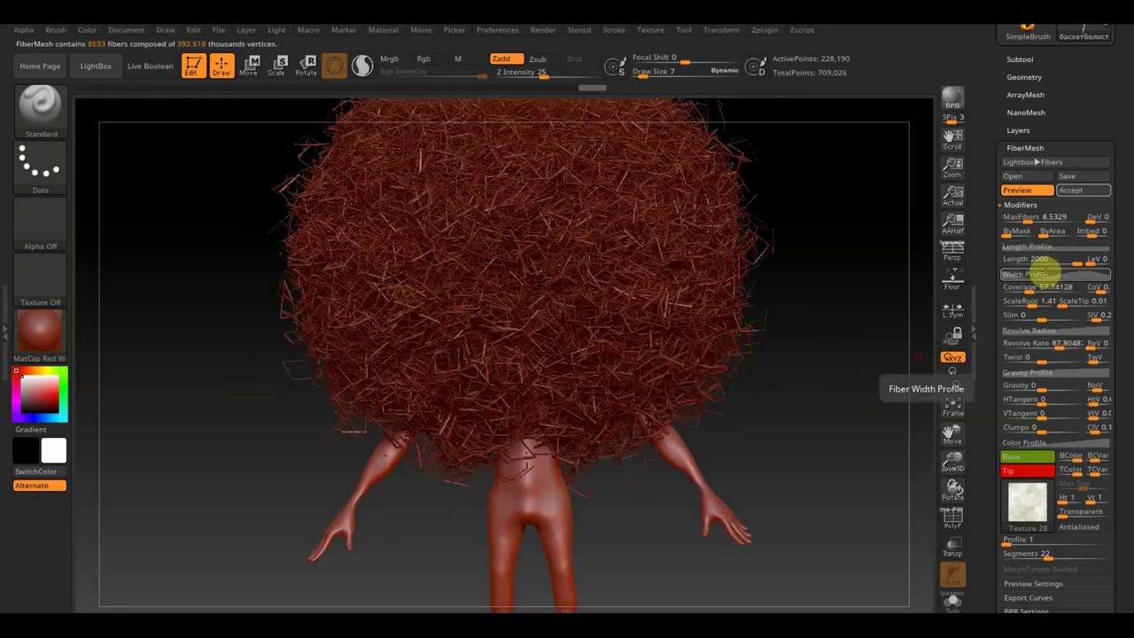
pyautogui.click(1074, 262)
pyautogui.moveTo(1074, 262); pyautogui.dragTo(1011, 259)
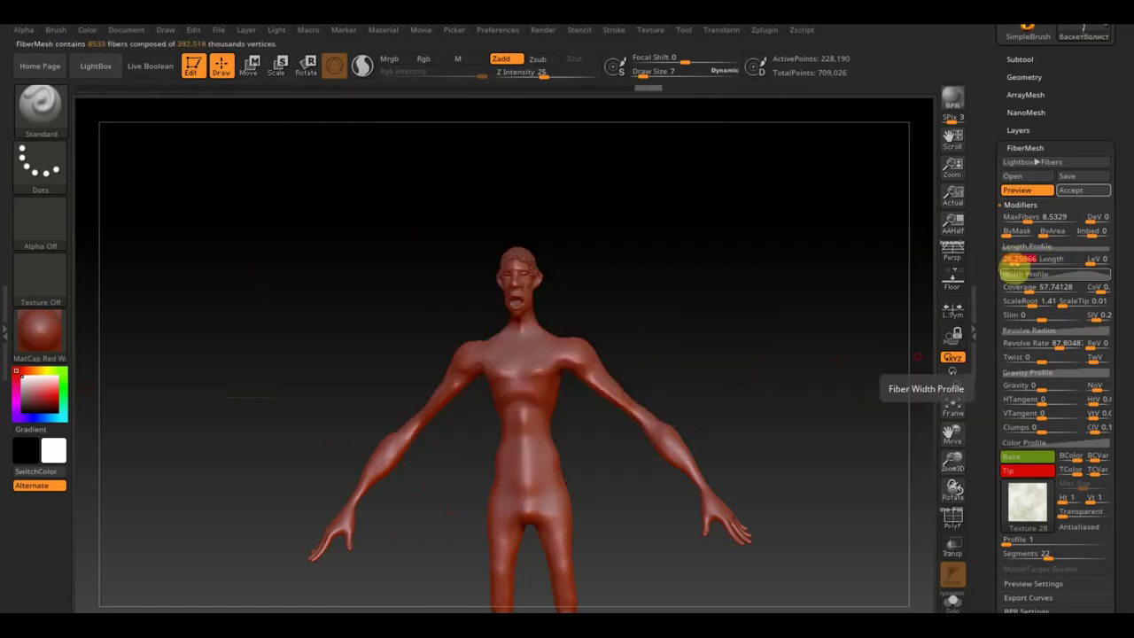
pyautogui.keyDown('alt'); pyautogui.moveTo(653, 263); pyautogui.dragTo(723, 440); pyautogui.keyUp('alt')
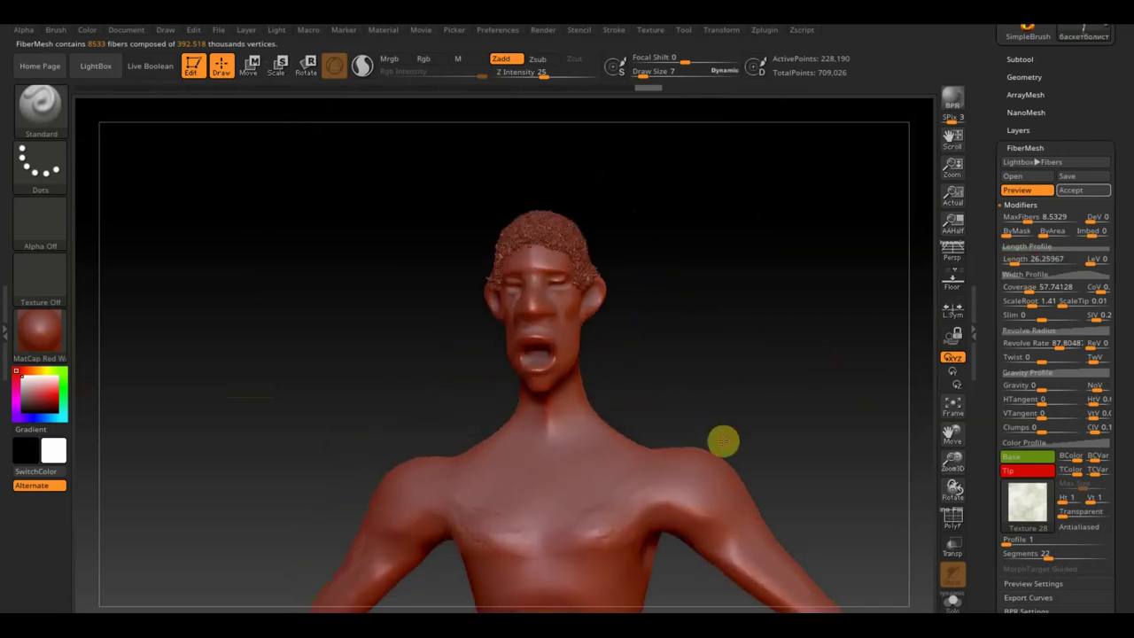
pyautogui.moveTo(746, 372)
pyautogui.mouseDown()
pyautogui.moveTo(804, 368)
pyautogui.moveTo(772, 382)
pyautogui.mouseUp()
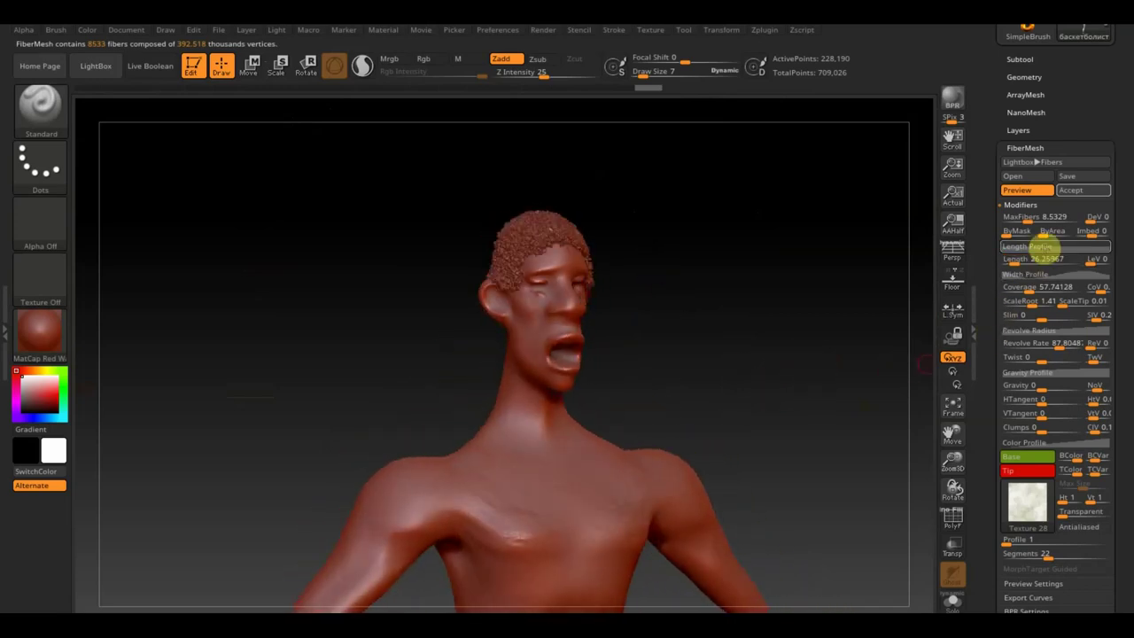
pyautogui.click(1029, 260)
pyautogui.moveTo(1015, 262); pyautogui.dragTo(1009, 263)
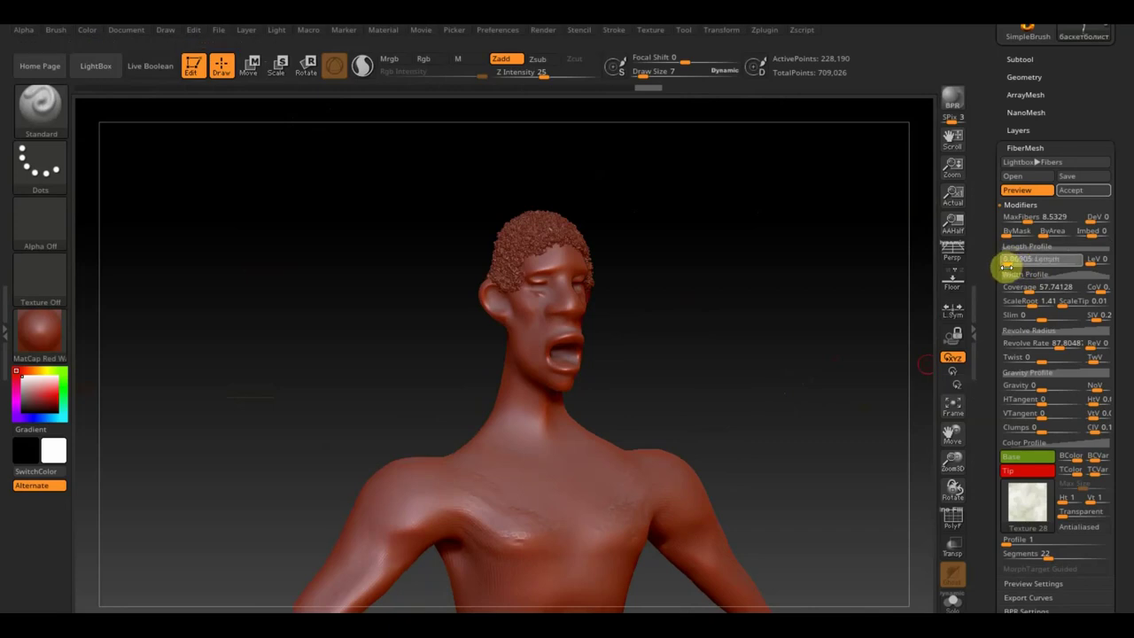
pyautogui.moveTo(1008, 266); pyautogui.dragTo(1010, 267)
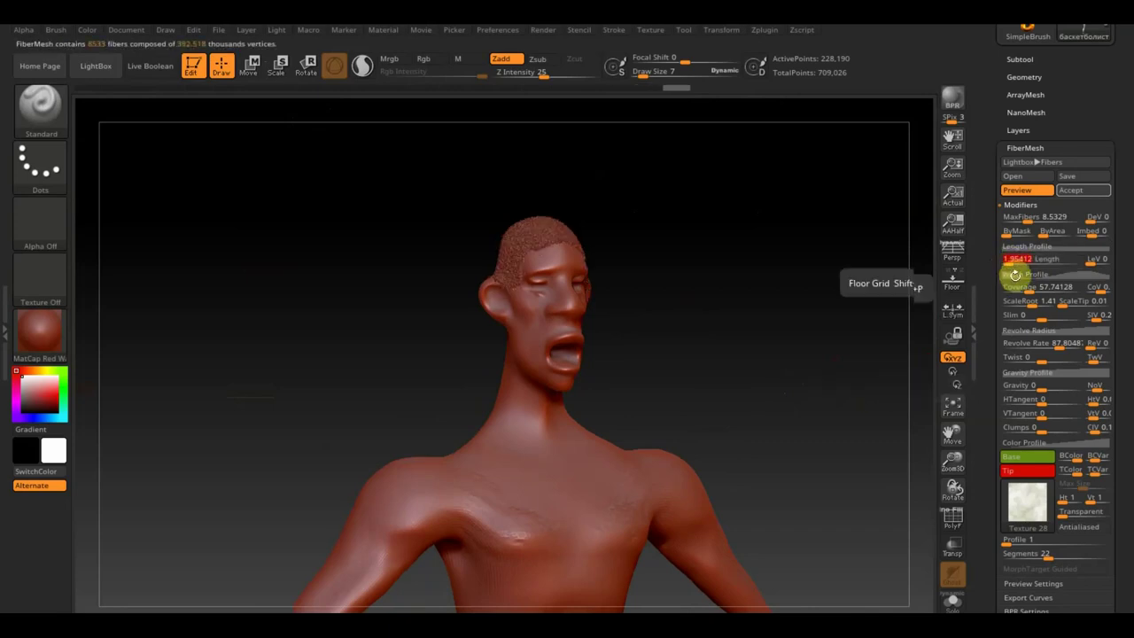
# Set the fiber Length to 48.8291 and Coverage to 41.63776
pyautogui.moveTo(877, 293); pyautogui.dragTo(815, 307)
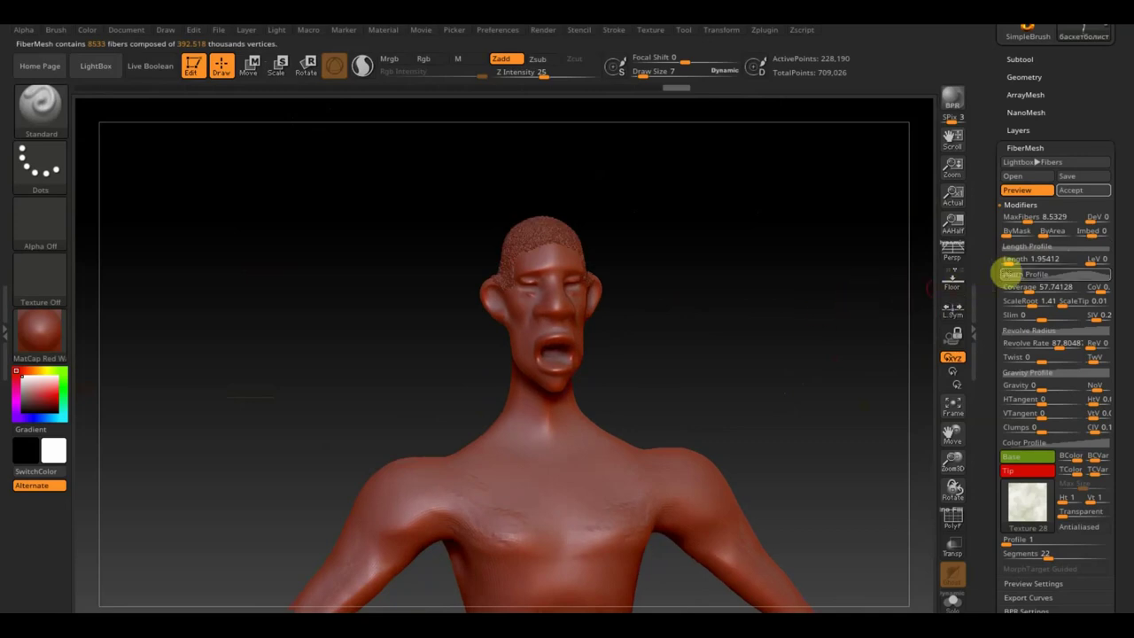
pyautogui.click(1010, 260)
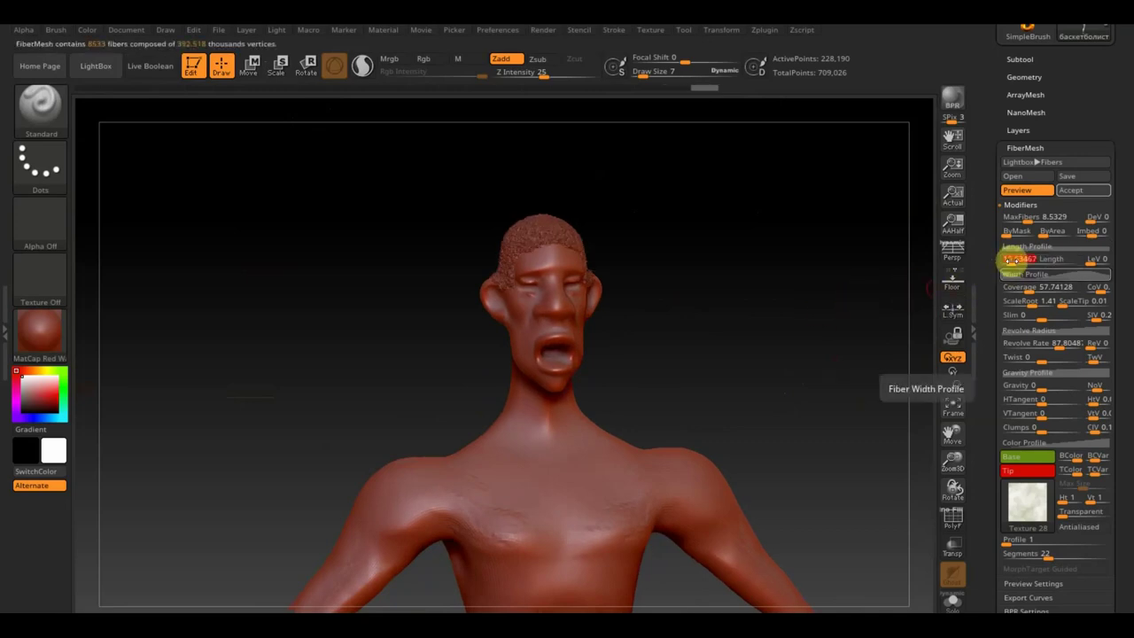
pyautogui.click(1010, 260)
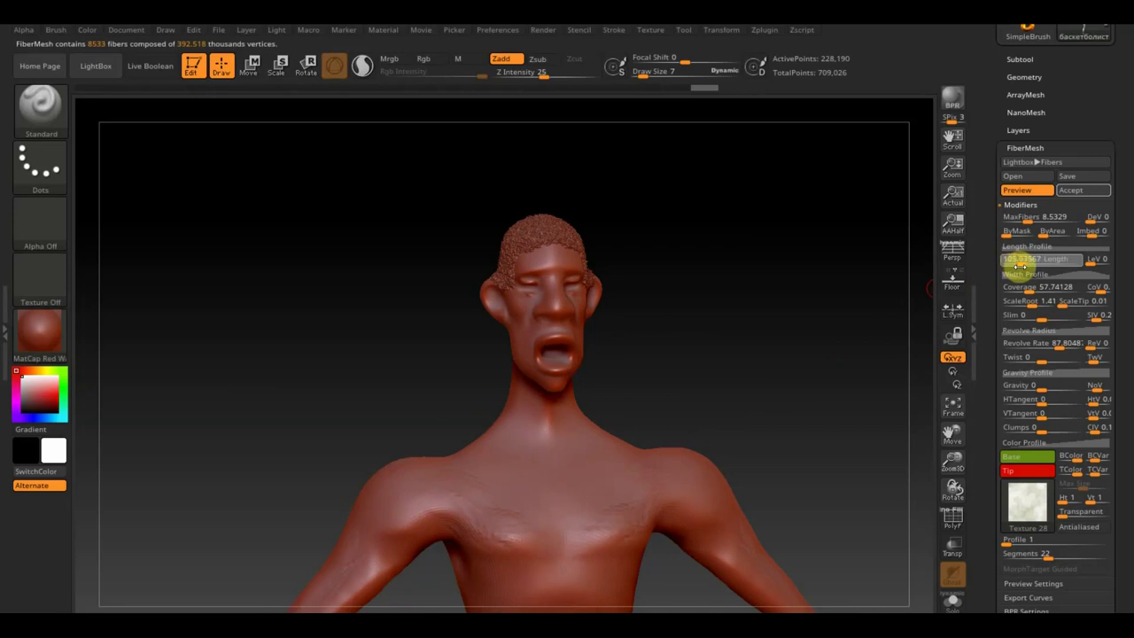
pyautogui.press('Return')
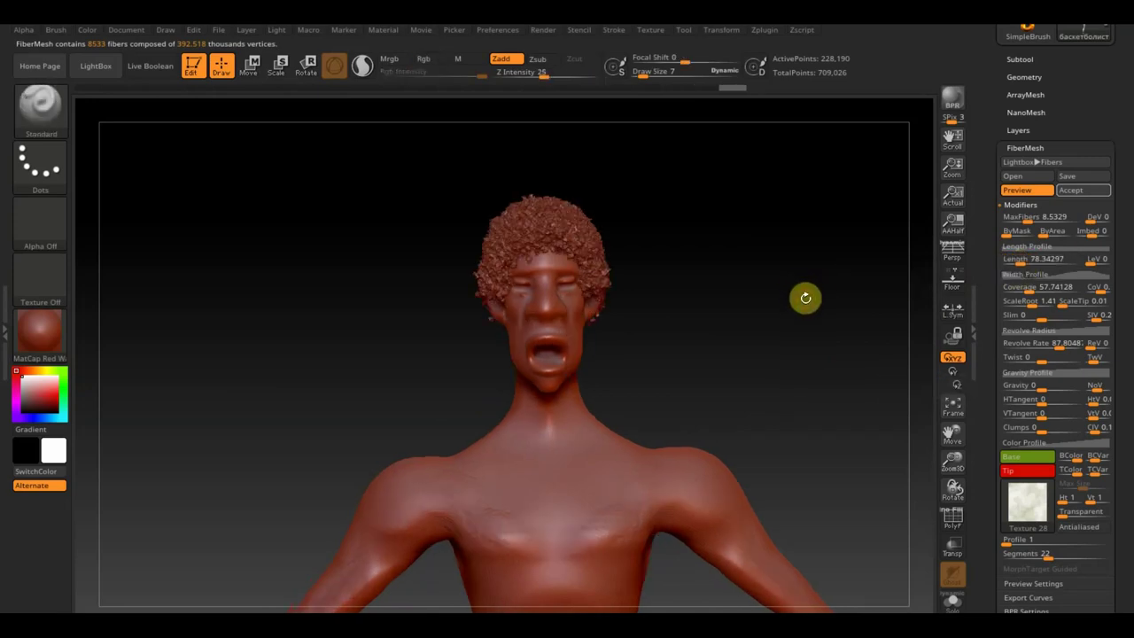
pyautogui.moveTo(1027, 288); pyautogui.dragTo(1032, 289)
pyautogui.click(1027, 289)
pyautogui.press('Tab')
pyautogui.moveTo(1033, 260); pyautogui.dragTo(1021, 262)
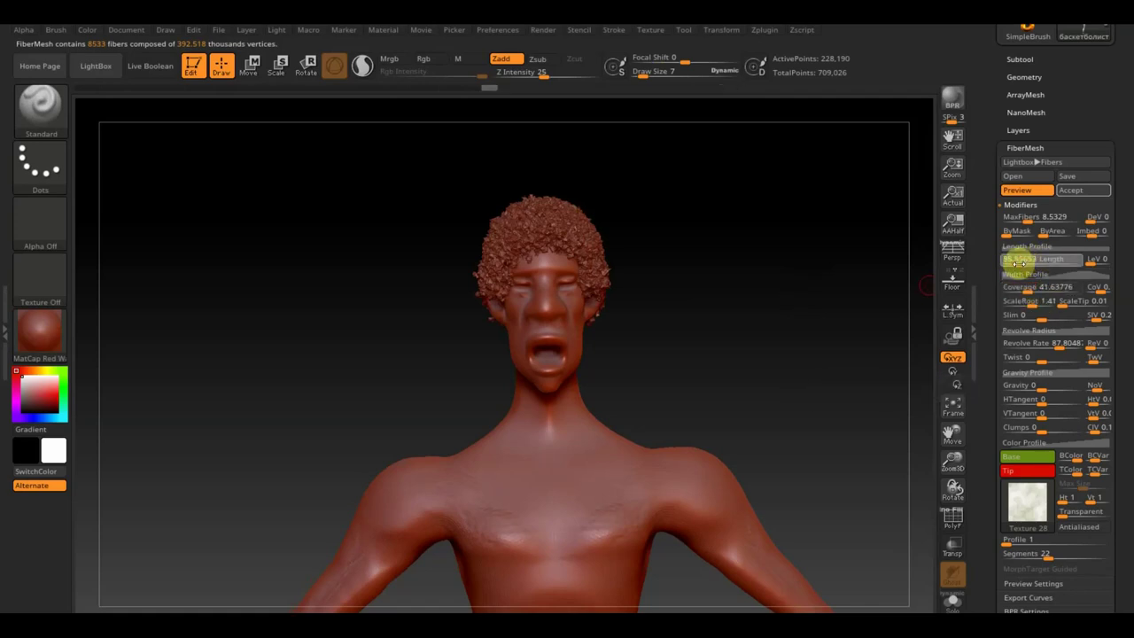
# Inspect the short curly hair on the head and accept it as a subtool
pyautogui.moveTo(757, 319); pyautogui.dragTo(806, 315)
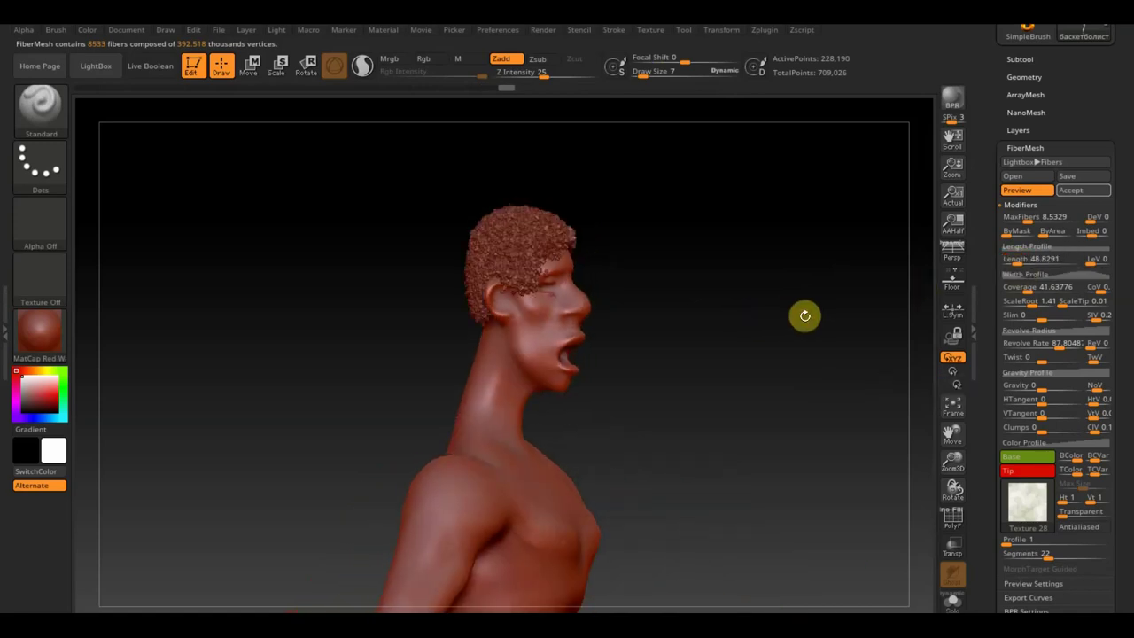
pyautogui.moveTo(762, 313)
pyautogui.mouseDown()
pyautogui.moveTo(792, 365)
pyautogui.moveTo(750, 297)
pyautogui.mouseUp()
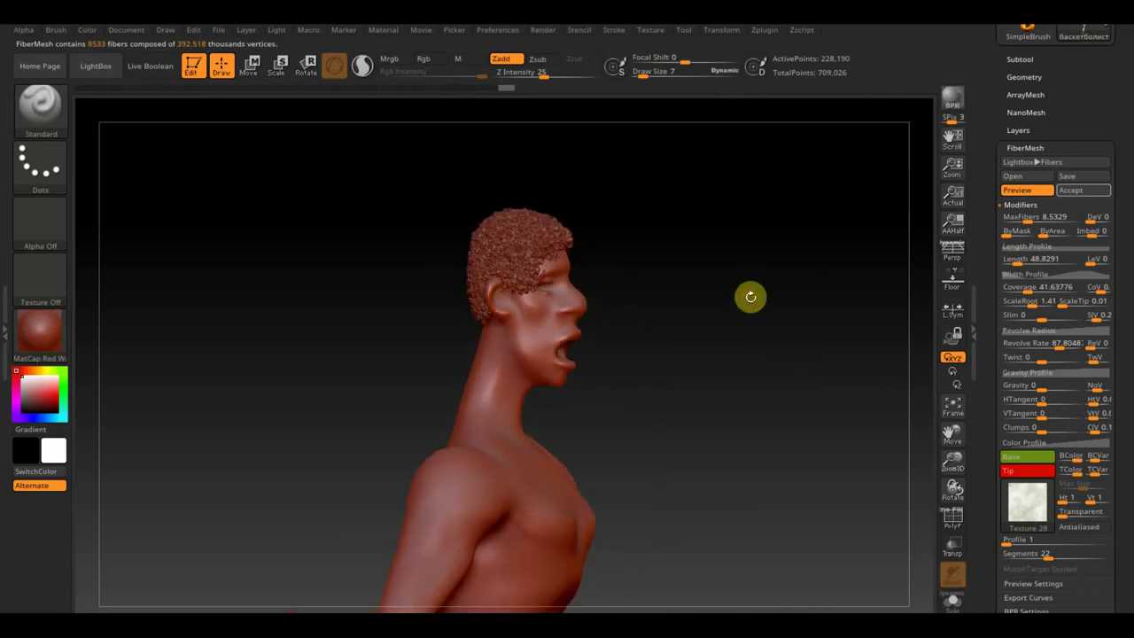
pyautogui.click(1081, 191)
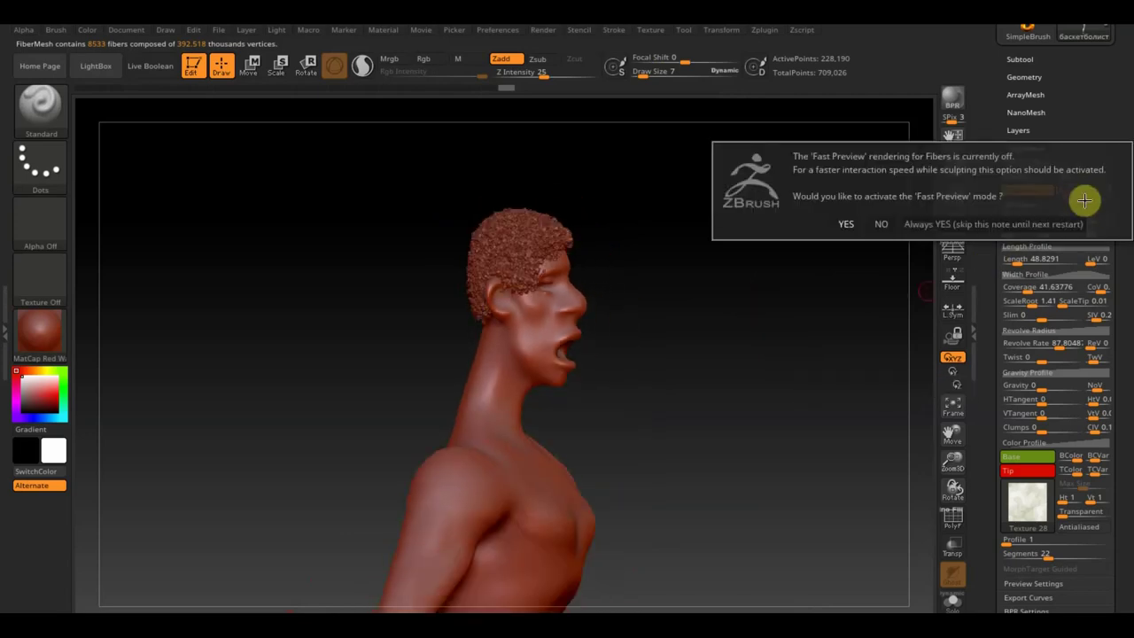
# Finish accepting the hair as Fibers13, show the body, and reselect Fibers13
pyautogui.click(843, 223)
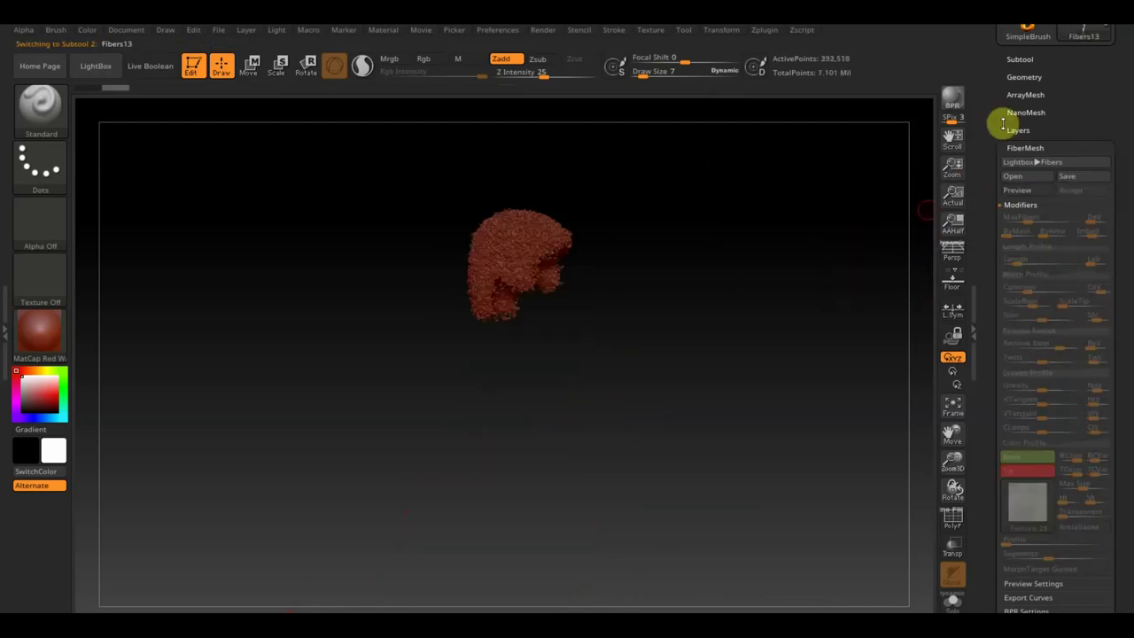
pyautogui.click(1021, 60)
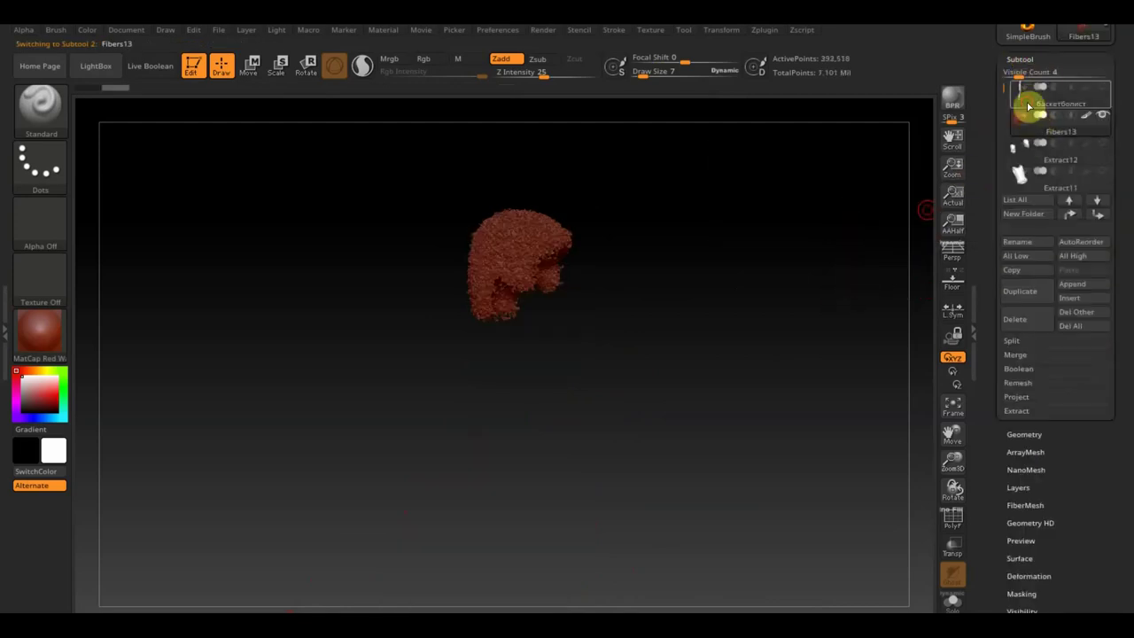
pyautogui.click(1028, 106)
pyautogui.moveTo(886, 332)
pyautogui.mouseDown()
pyautogui.moveTo(771, 334)
pyautogui.moveTo(732, 276)
pyautogui.moveTo(777, 370)
pyautogui.moveTo(835, 354)
pyautogui.moveTo(884, 362)
pyautogui.mouseUp()
pyautogui.click(1025, 119)
# Set the draw size to 15 and smooth the hair fibers from hairline to temple
pyautogui.keyDown('alt'); pyautogui.moveTo(785, 324); pyautogui.dragTo(829, 440); pyautogui.keyUp('alt')
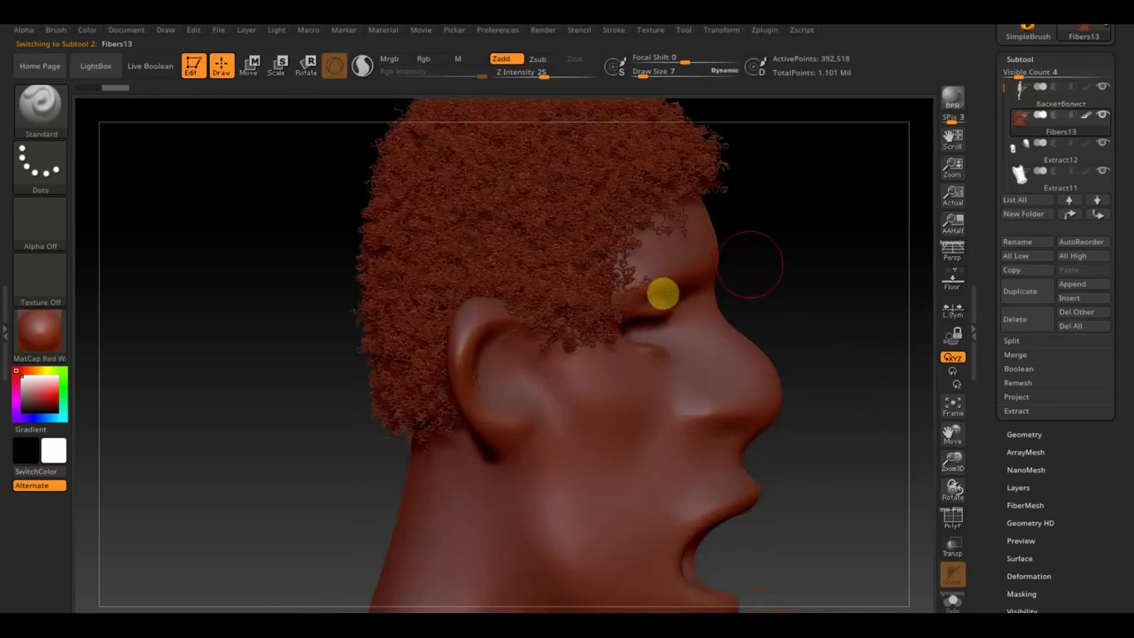
pyautogui.keyDown('alt'); pyautogui.moveTo(807, 236); pyautogui.dragTo(761, 337); pyautogui.keyUp('alt')
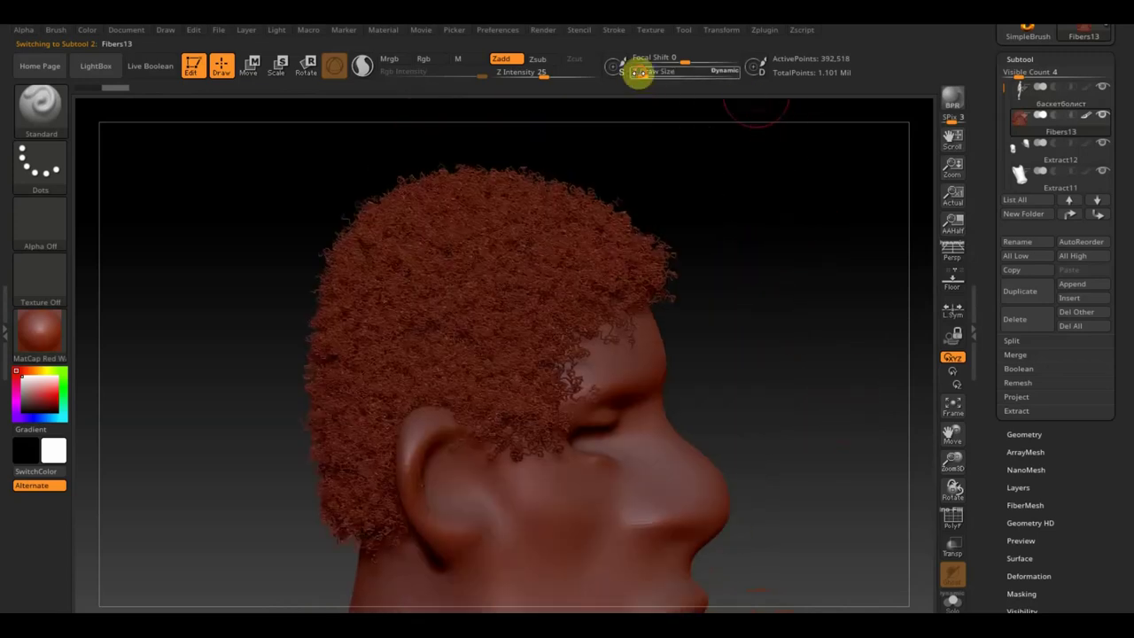
pyautogui.moveTo(639, 74); pyautogui.dragTo(651, 75)
pyautogui.keyDown('shift'); pyautogui.moveTo(668, 277); pyautogui.dragTo(584, 409); pyautogui.keyUp('shift')
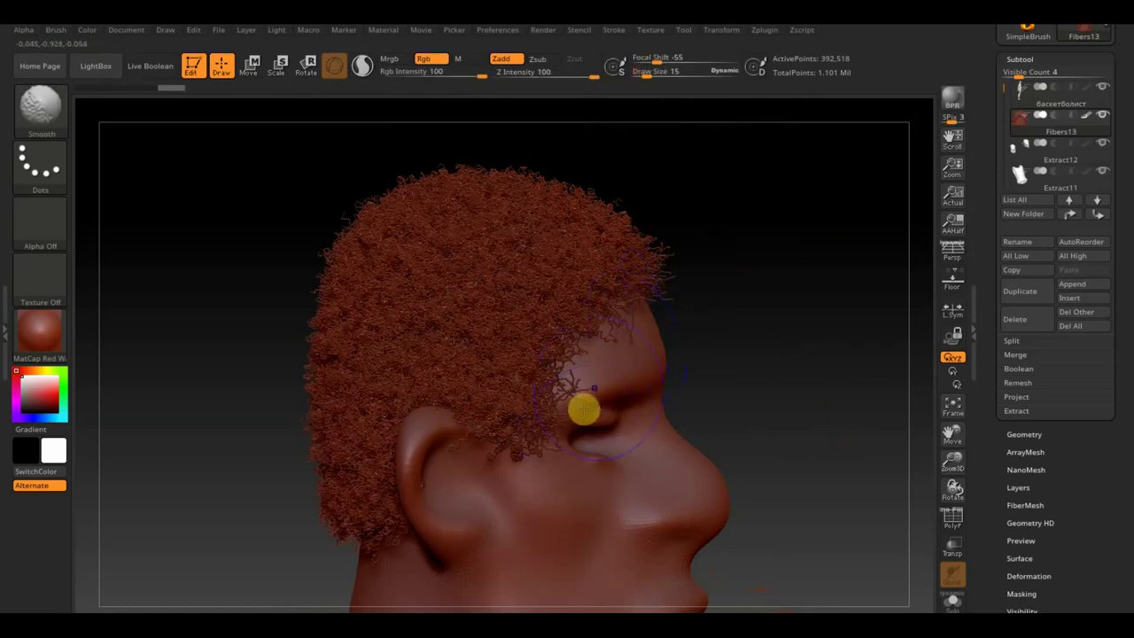
pyautogui.moveTo(587, 417)
pyautogui.mouseDown(button='right')
pyautogui.moveTo(757, 387)
pyautogui.moveTo(706, 380)
pyautogui.mouseUp(button='right')
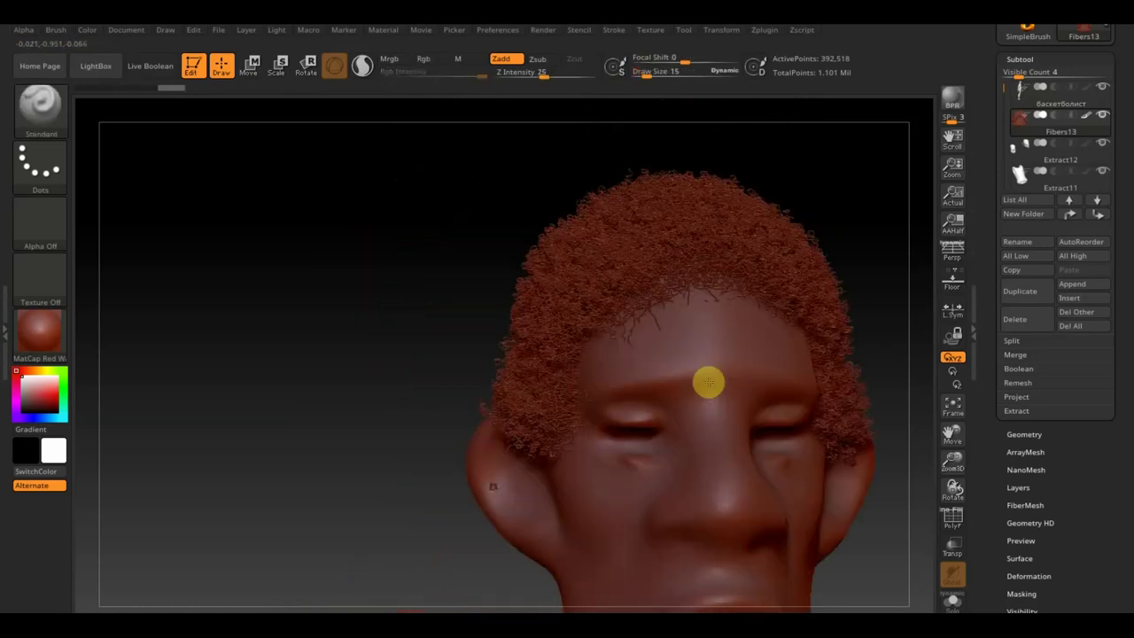
pyautogui.moveTo(284, 341); pyautogui.dragTo(339, 351)
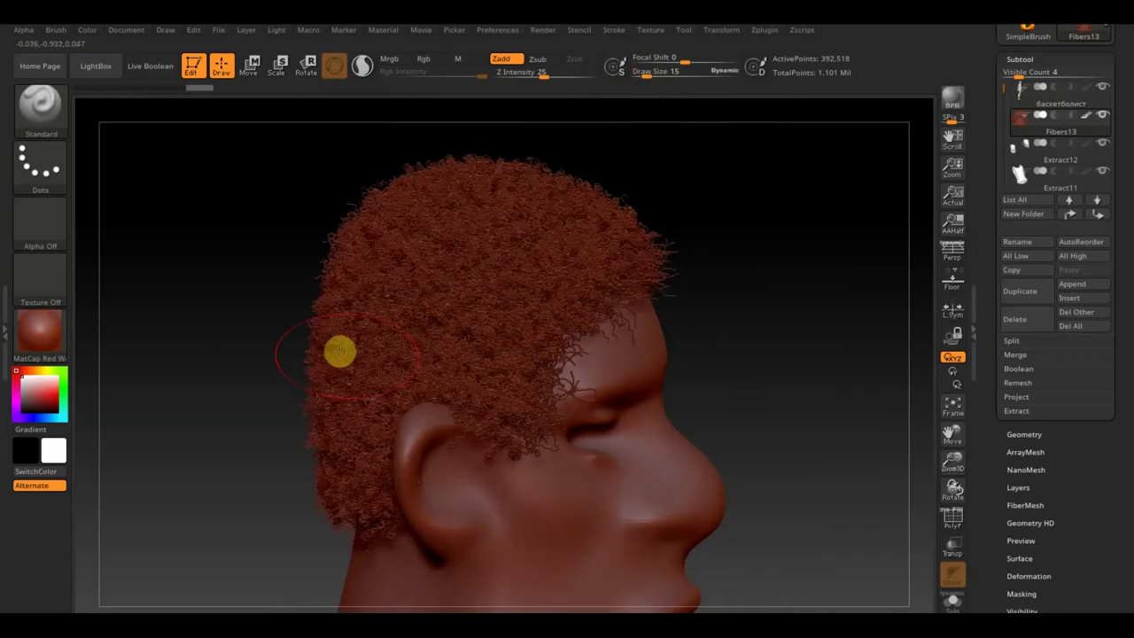
pyautogui.click(1024, 433)
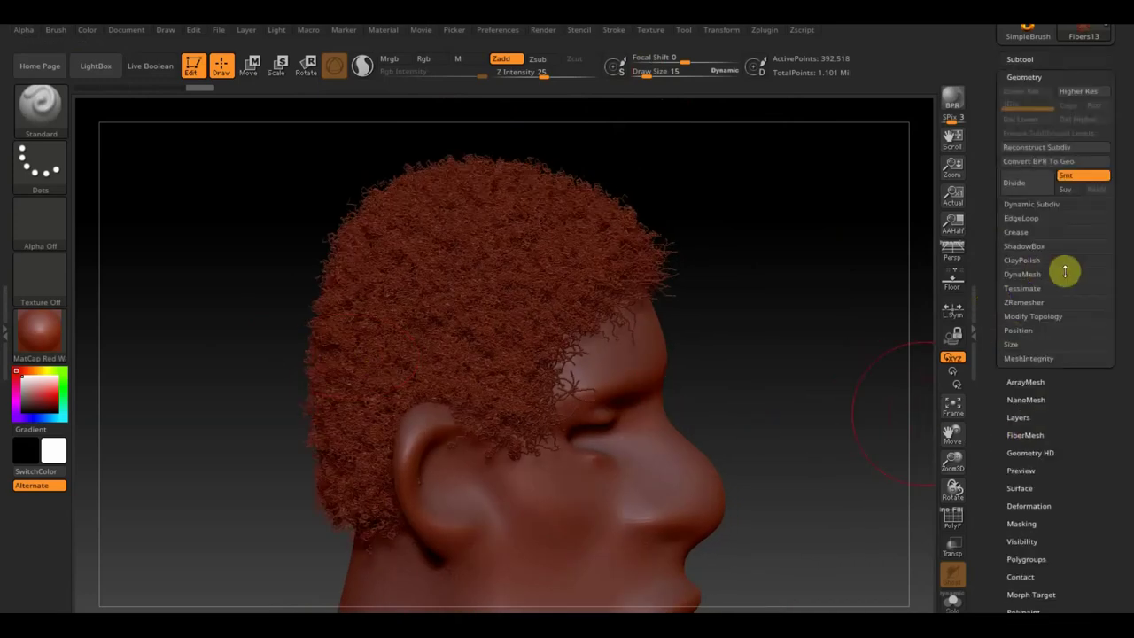
# DynaMesh the Fibers13 hair at resolution 2144, undoing the blocky low-res attempt
pyautogui.click(1023, 275)
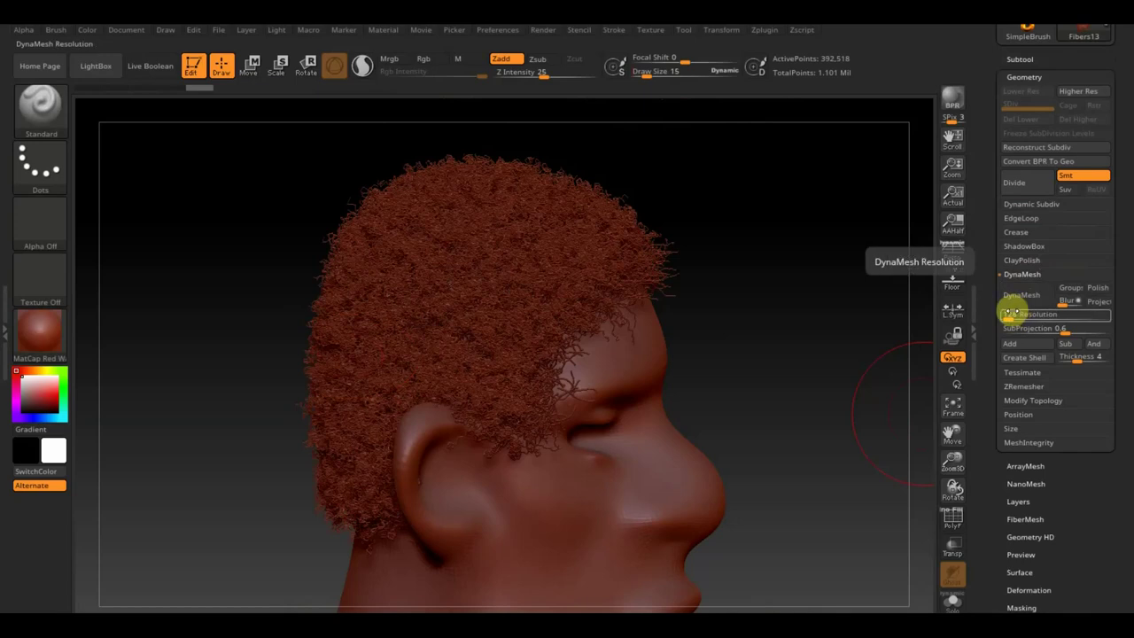
pyautogui.moveTo(1010, 316); pyautogui.dragTo(1020, 306)
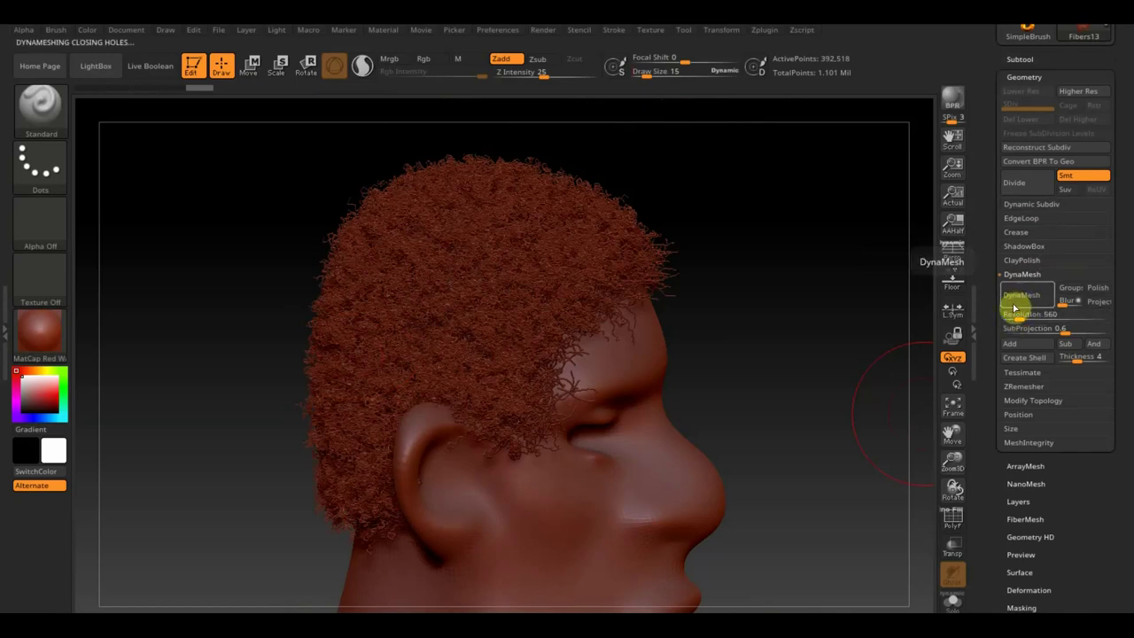
pyautogui.click(1019, 298)
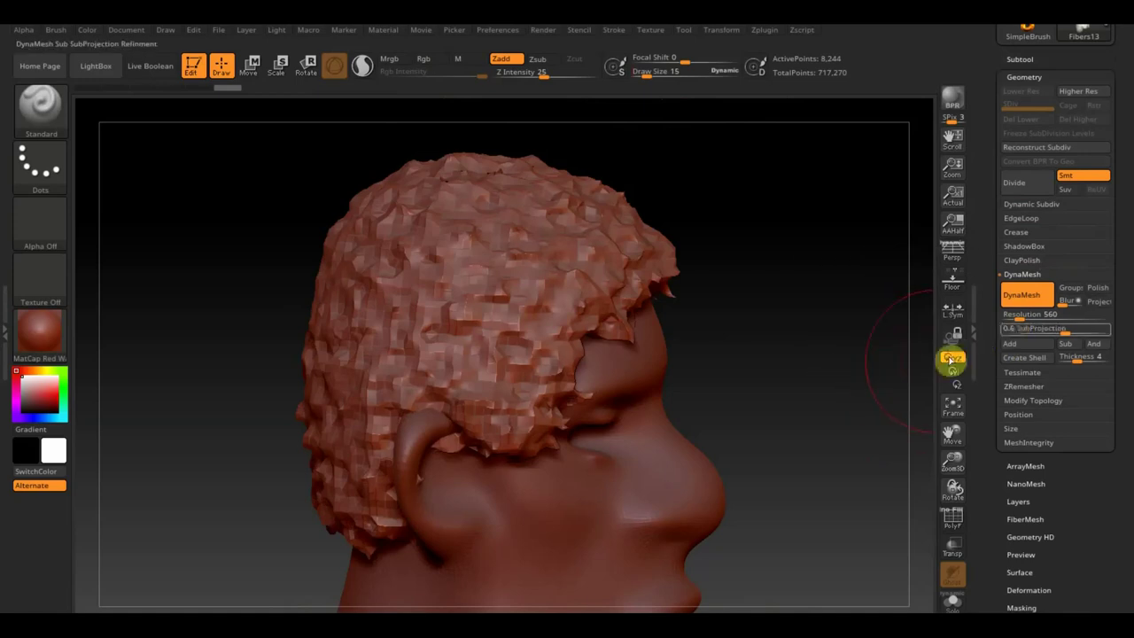
pyautogui.hotkey('ctrl', 'z')
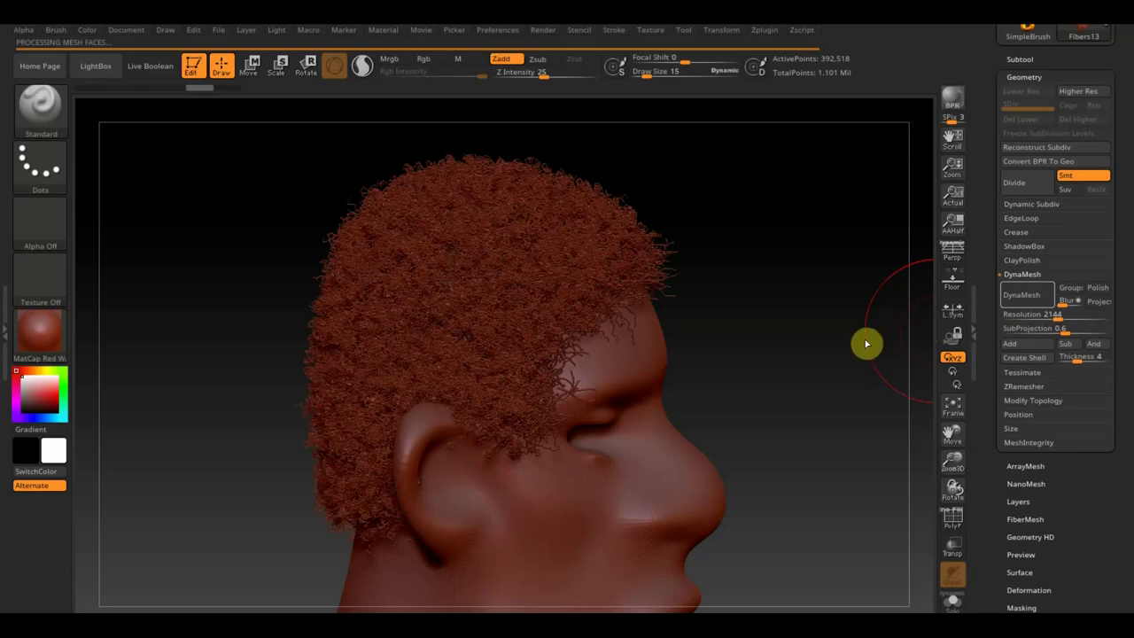
pyautogui.moveTo(830, 346)
pyautogui.mouseDown()
pyautogui.moveTo(759, 349)
pyautogui.moveTo(820, 352)
pyautogui.moveTo(831, 371)
pyautogui.moveTo(804, 379)
pyautogui.moveTo(714, 292)
pyautogui.moveTo(703, 332)
pyautogui.moveTo(695, 295)
pyautogui.moveTo(666, 334)
pyautogui.moveTo(767, 458)
pyautogui.moveTo(673, 458)
pyautogui.moveTo(697, 444)
pyautogui.moveTo(767, 453)
pyautogui.moveTo(681, 420)
pyautogui.moveTo(756, 446)
pyautogui.moveTo(675, 431)
pyautogui.moveTo(665, 416)
pyautogui.mouseUp()
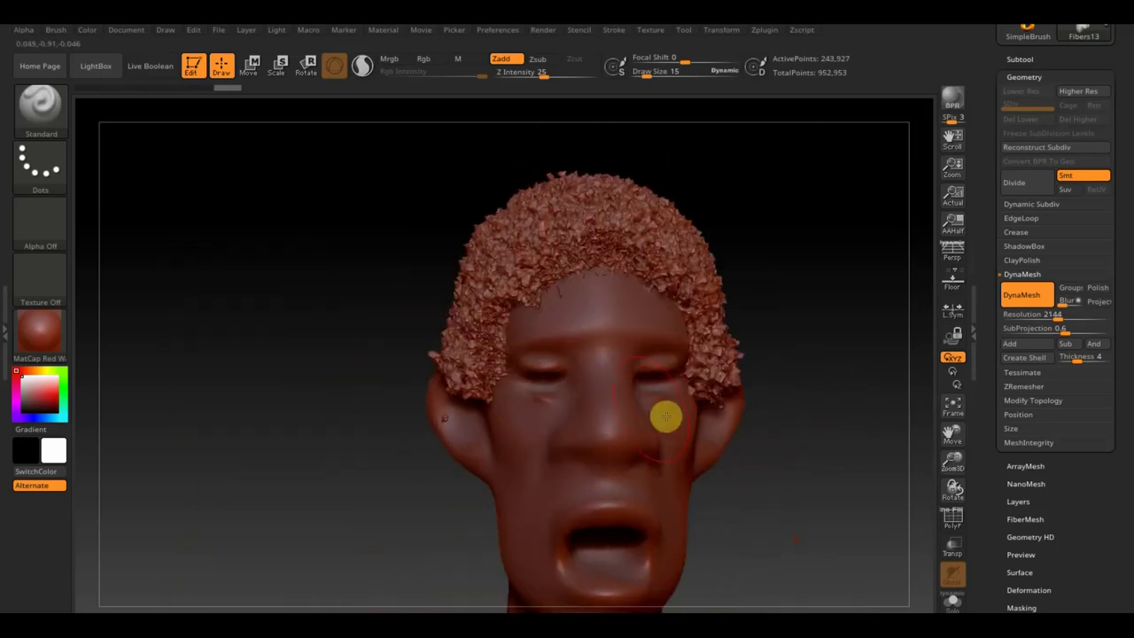
# Select the Move Topological brush and enlarge its draw size
pyautogui.click(39, 120)
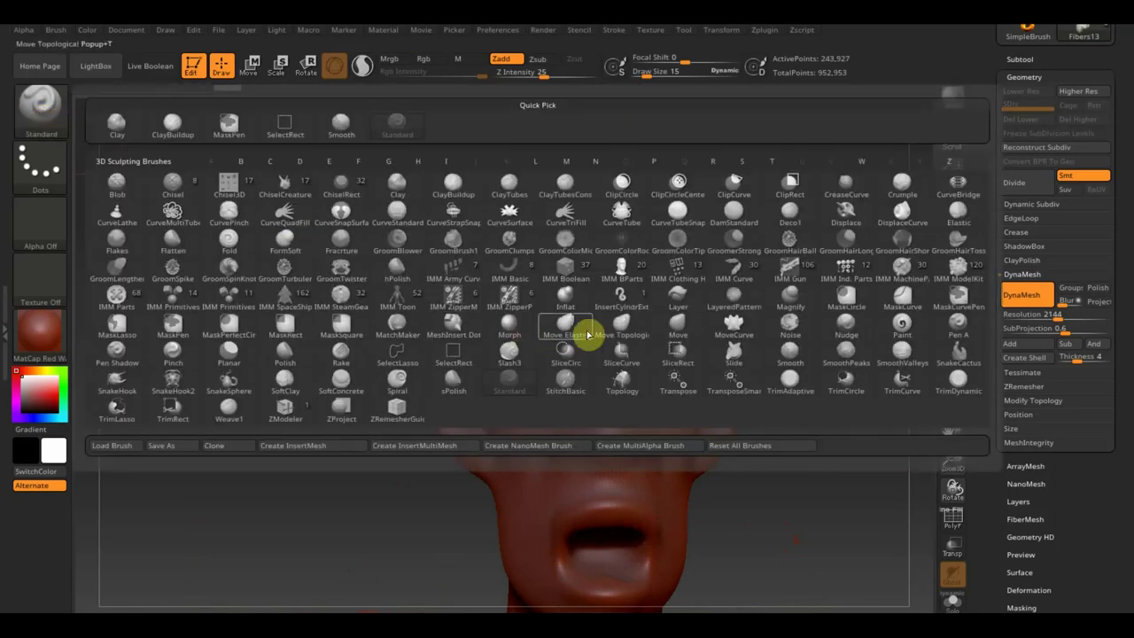
pyautogui.click(619, 326)
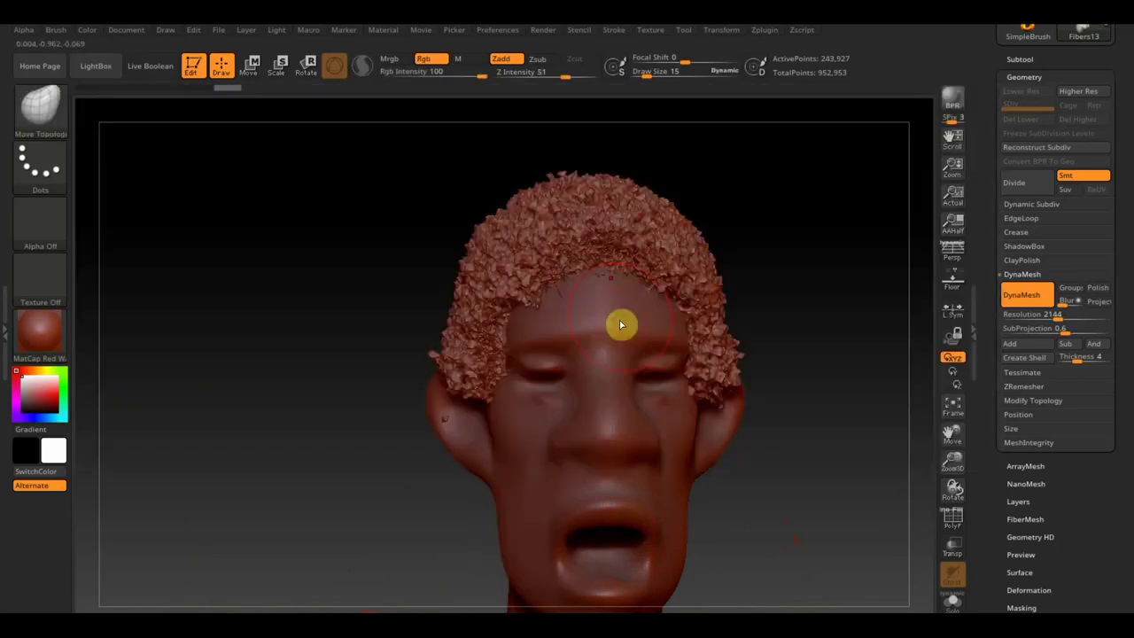
pyautogui.moveTo(641, 77); pyautogui.dragTo(656, 74)
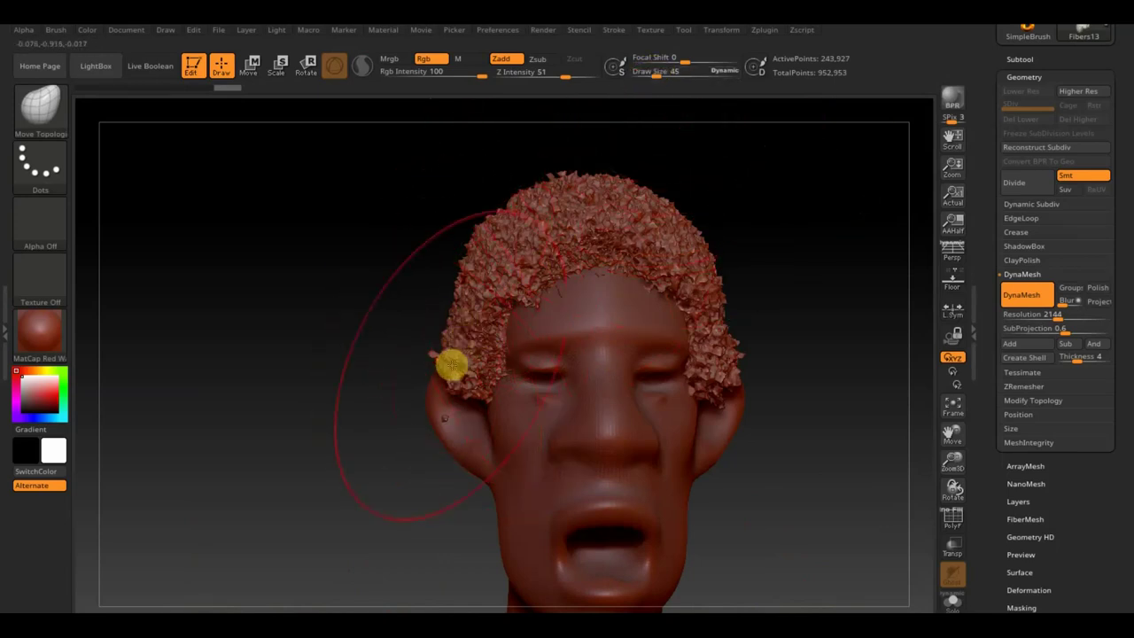
# Push the hair sides inward at the temples above the ears, then set draw size 30
pyautogui.moveTo(443, 363)
pyautogui.mouseDown()
pyautogui.moveTo(489, 369)
pyautogui.moveTo(478, 343)
pyautogui.mouseUp()
pyautogui.moveTo(481, 240); pyautogui.dragTo(496, 248)
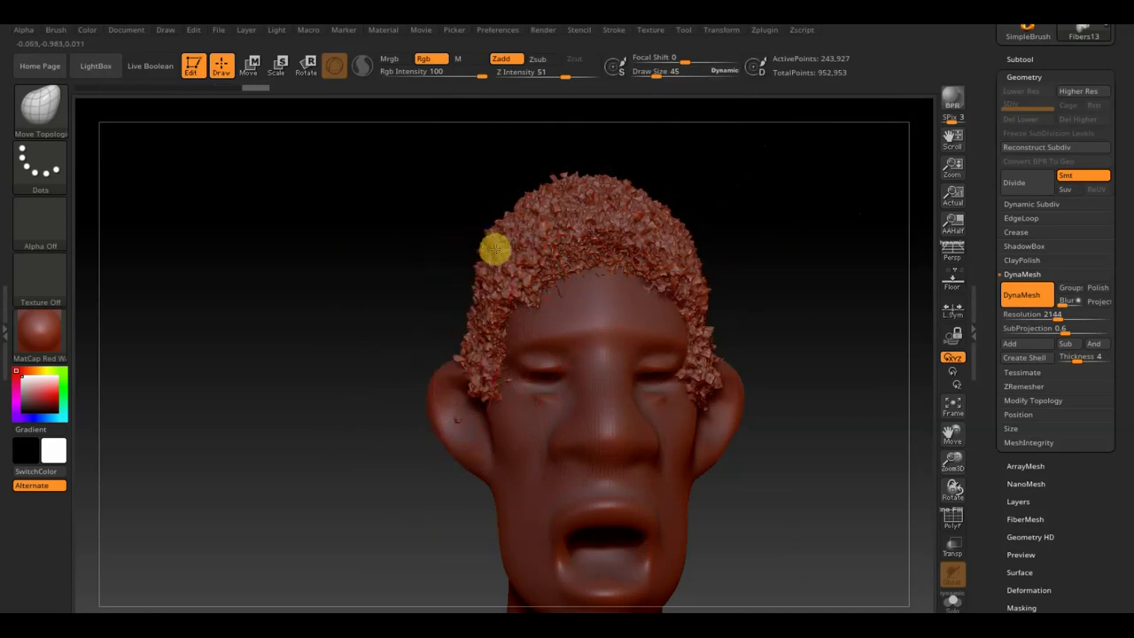
pyautogui.moveTo(458, 349)
pyautogui.mouseDown()
pyautogui.moveTo(463, 375)
pyautogui.moveTo(483, 342)
pyautogui.mouseUp()
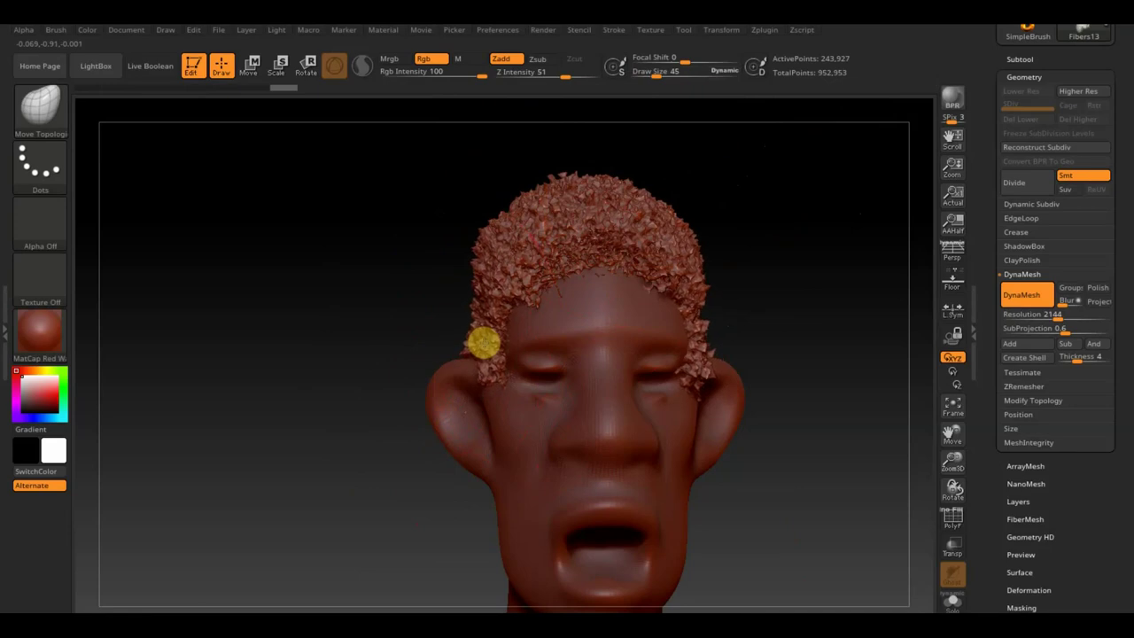
pyautogui.moveTo(484, 339)
pyautogui.mouseDown(button='right')
pyautogui.moveTo(380, 324)
pyautogui.moveTo(446, 326)
pyautogui.mouseUp(button='right')
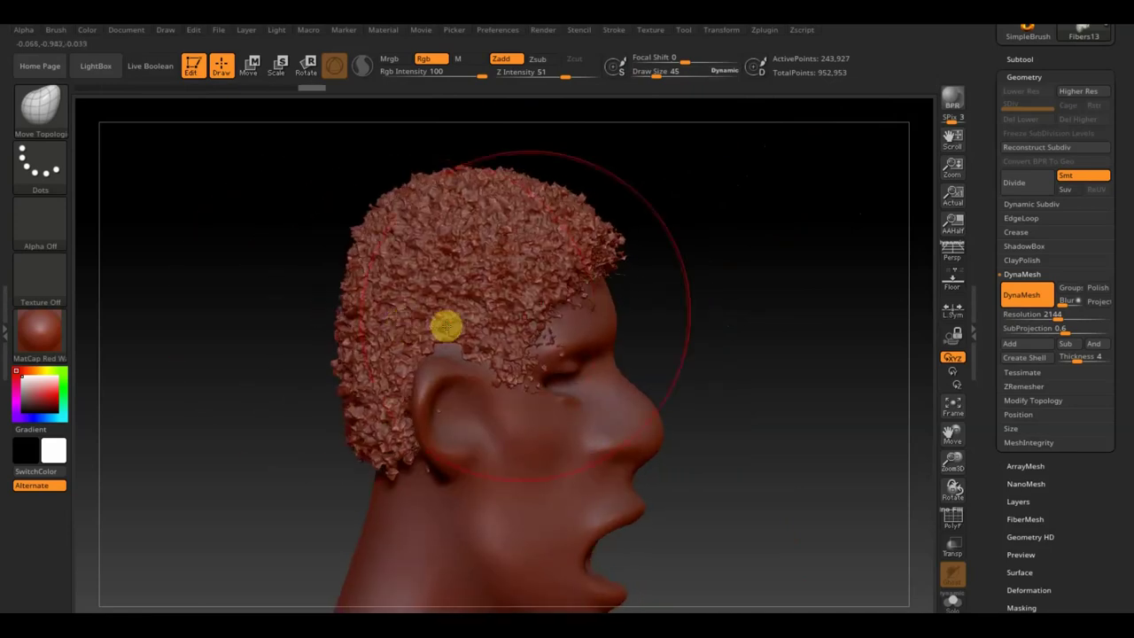
pyautogui.moveTo(678, 70); pyautogui.dragTo(652, 77)
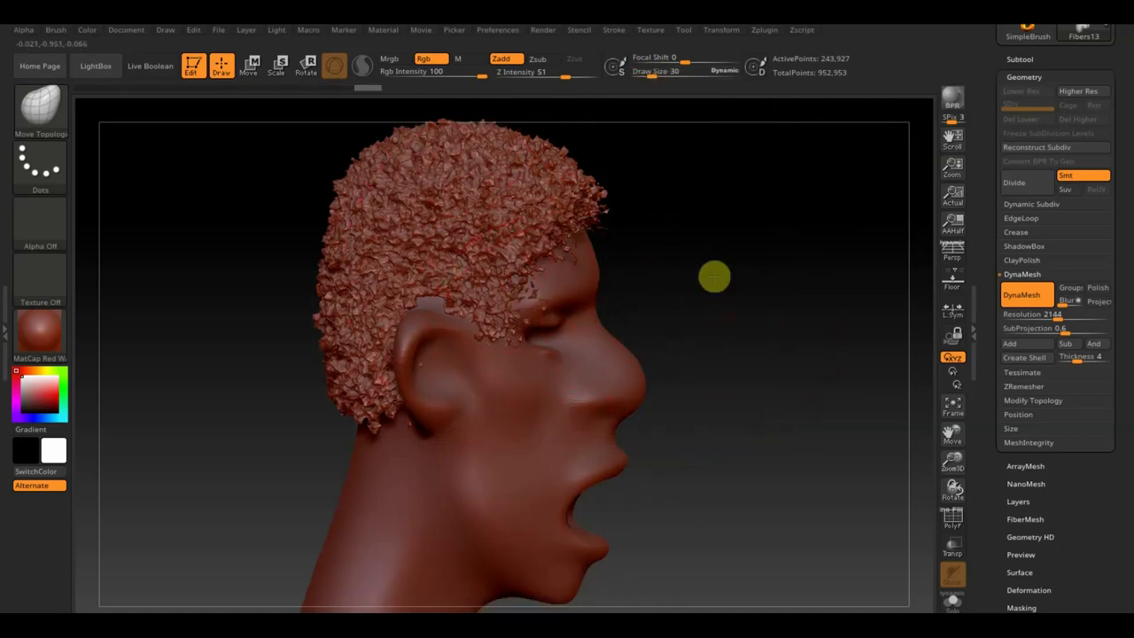
pyautogui.click(1028, 59)
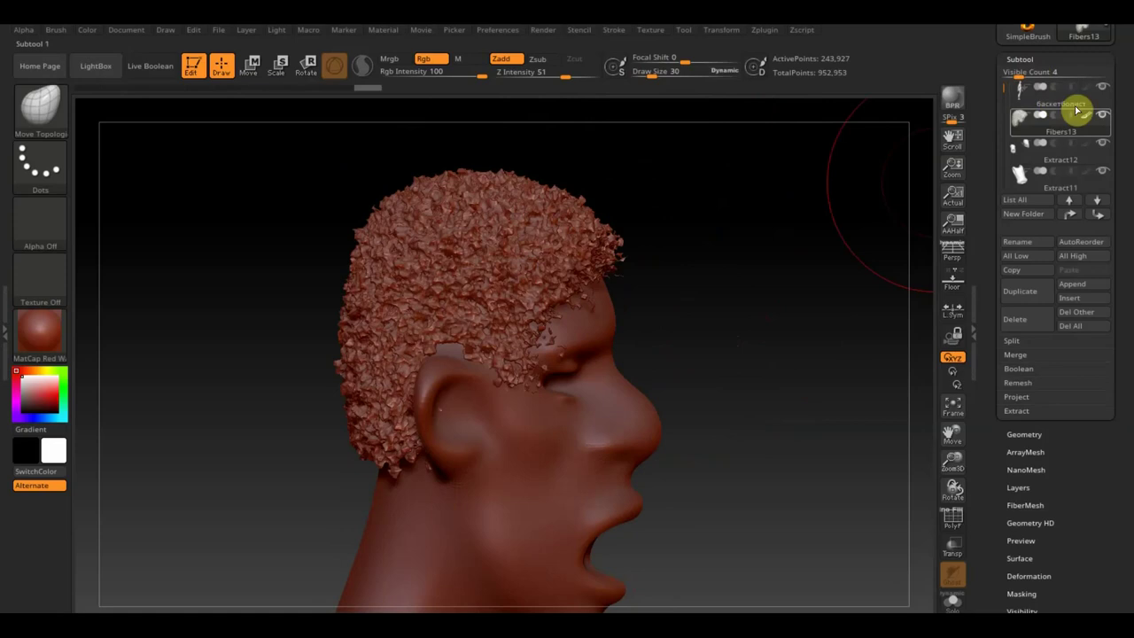
# Hide the head and push in the hair's right side with Move Topological, symmetrically
pyautogui.keyDown('shift'); pyautogui.click(1105, 121); pyautogui.keyUp('shift')
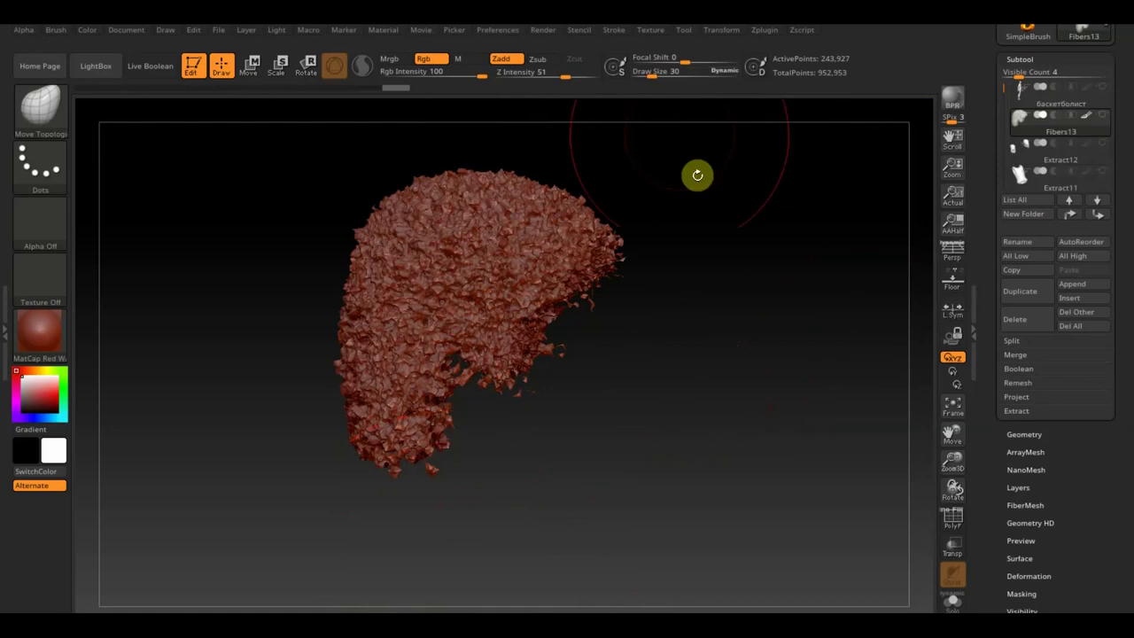
pyautogui.moveTo(688, 278); pyautogui.dragTo(564, 425)
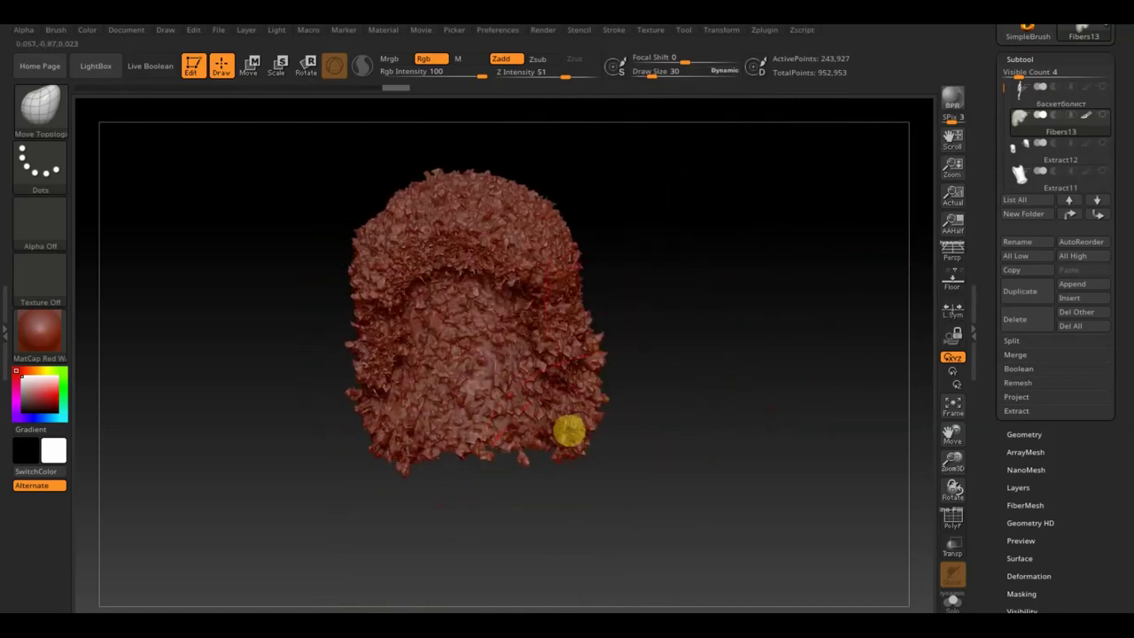
pyautogui.moveTo(582, 387); pyautogui.dragTo(563, 385)
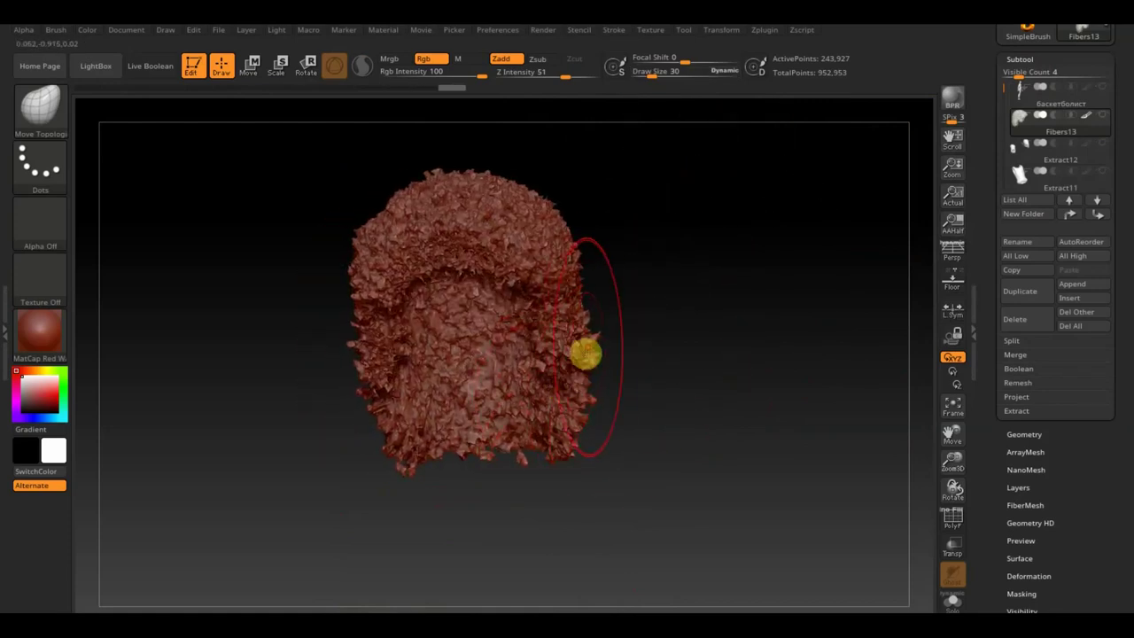
pyautogui.moveTo(582, 345); pyautogui.dragTo(573, 320)
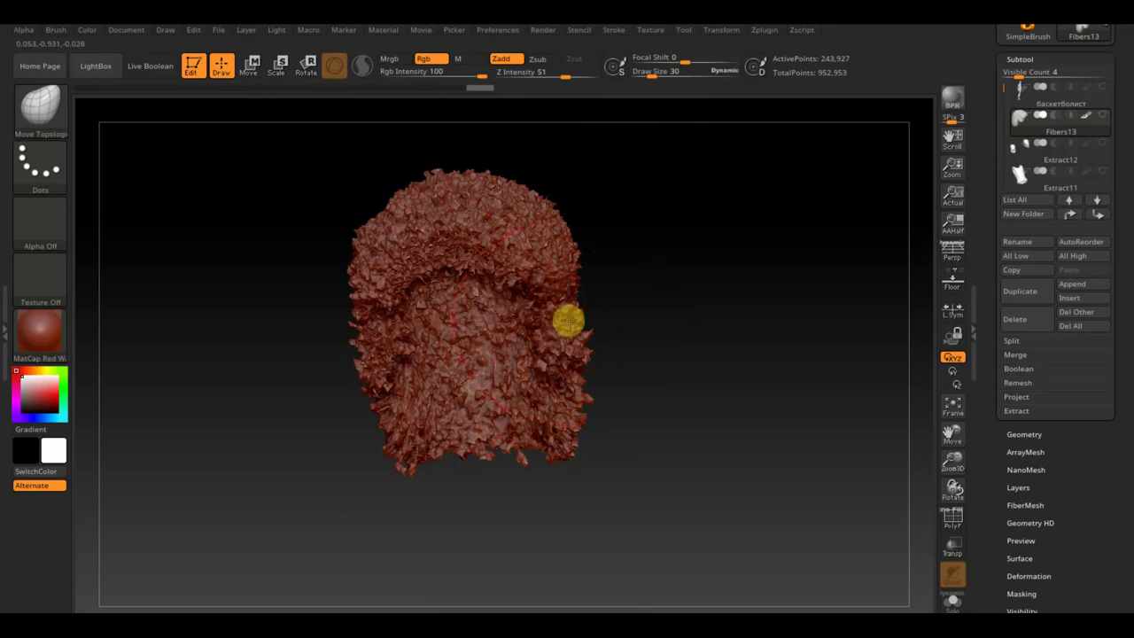
# Show all subtools again and review the head and upper body from several angles
pyautogui.press('shift')
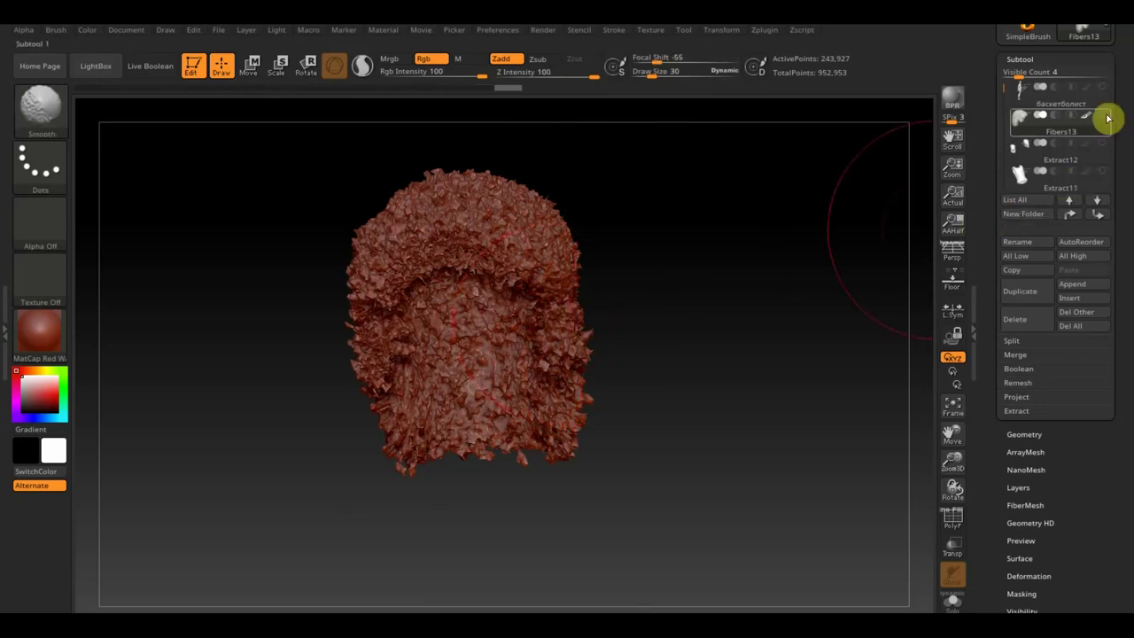
pyautogui.keyDown('shift'); pyautogui.click(1103, 116); pyautogui.keyUp('shift')
pyautogui.moveTo(658, 336)
pyautogui.mouseDown(button='right')
pyautogui.moveTo(641, 337)
pyautogui.moveTo(665, 360)
pyautogui.moveTo(629, 304)
pyautogui.mouseUp(button='right')
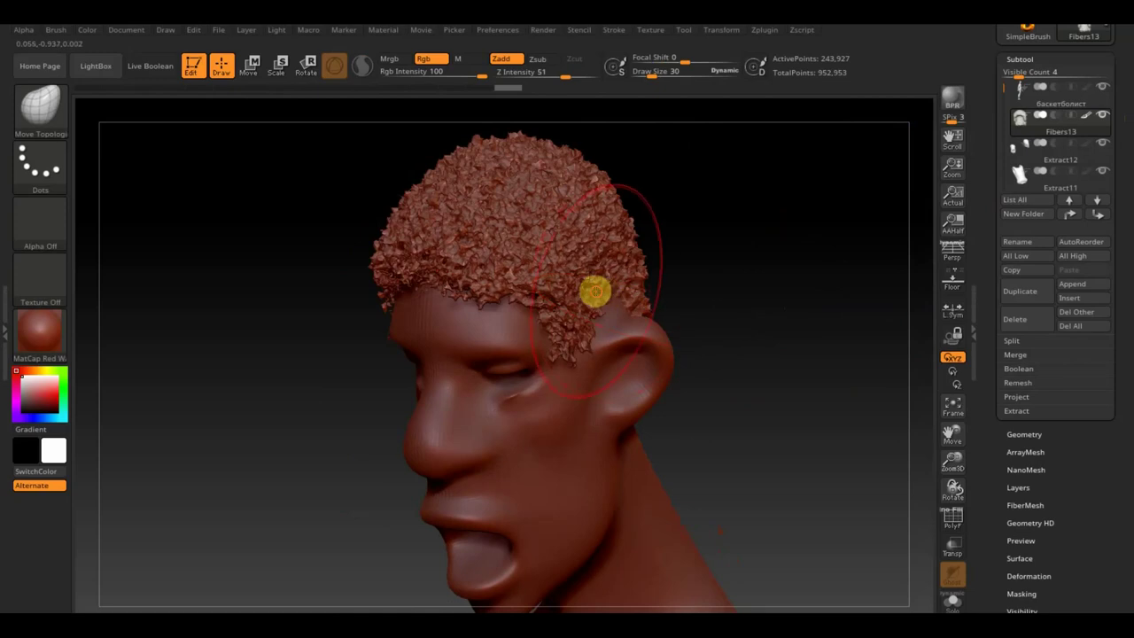
pyautogui.moveTo(676, 321)
pyautogui.mouseDown(button='right')
pyautogui.moveTo(805, 278)
pyautogui.moveTo(812, 319)
pyautogui.mouseUp(button='right')
pyautogui.moveTo(804, 410)
pyautogui.keyDown('ctrl'); pyautogui.mouseDown(button='right')
pyautogui.moveTo(726, 306)
pyautogui.moveTo(764, 402)
pyautogui.moveTo(681, 274)
pyautogui.mouseUp(button='right'); pyautogui.keyUp('ctrl')
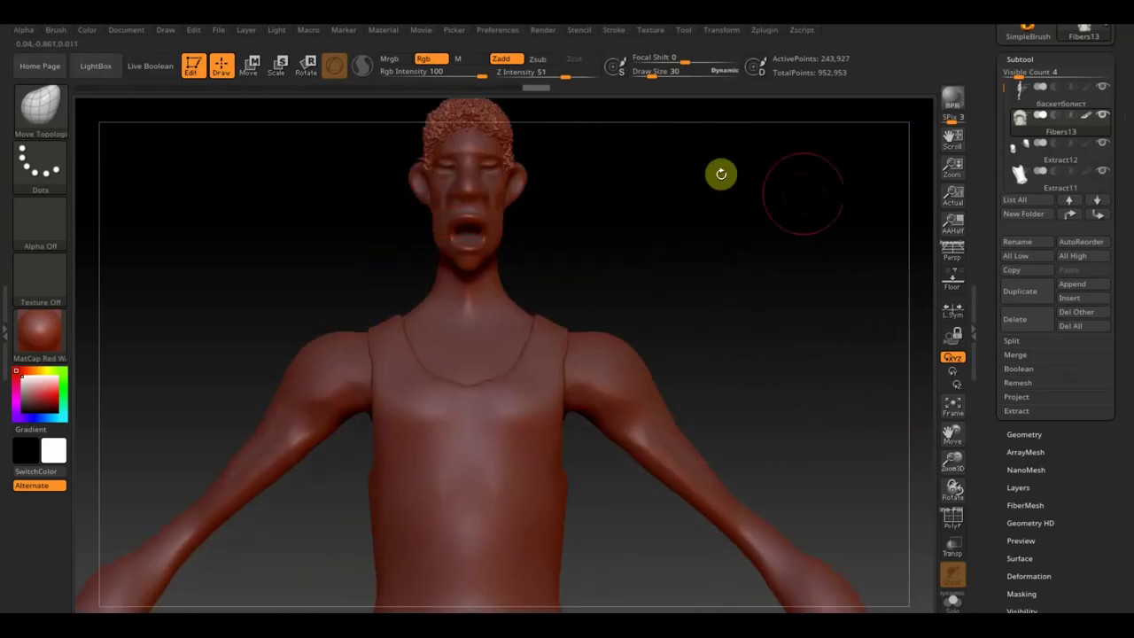
# Select the баскетболист body subtool, zoom to the head and lower Draw Size to 14
pyautogui.press('n')
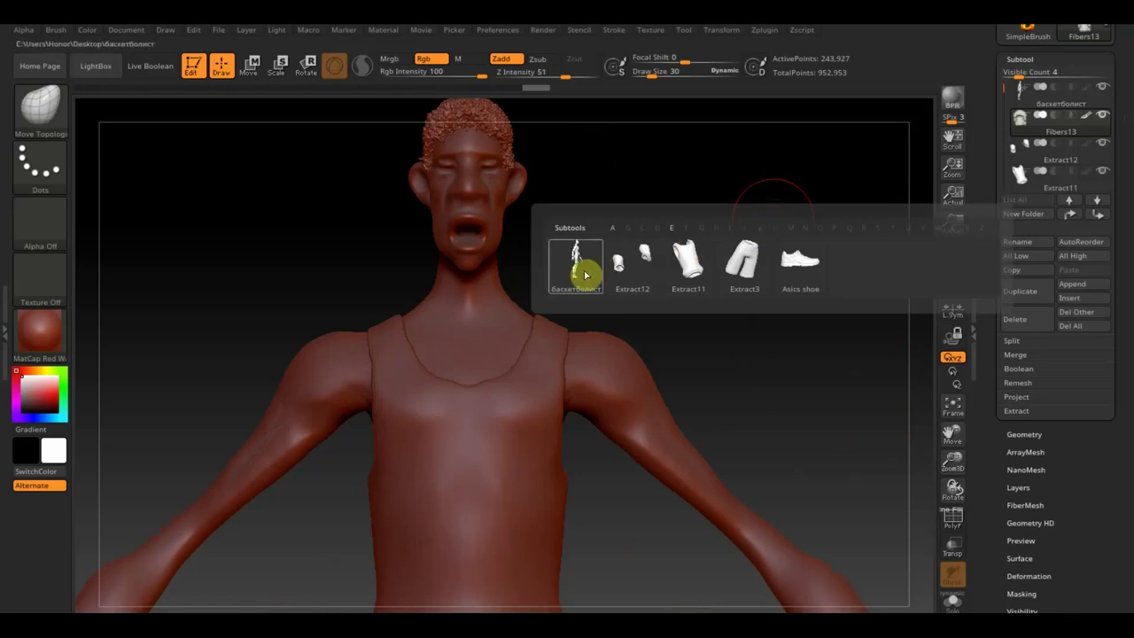
pyautogui.click(587, 271)
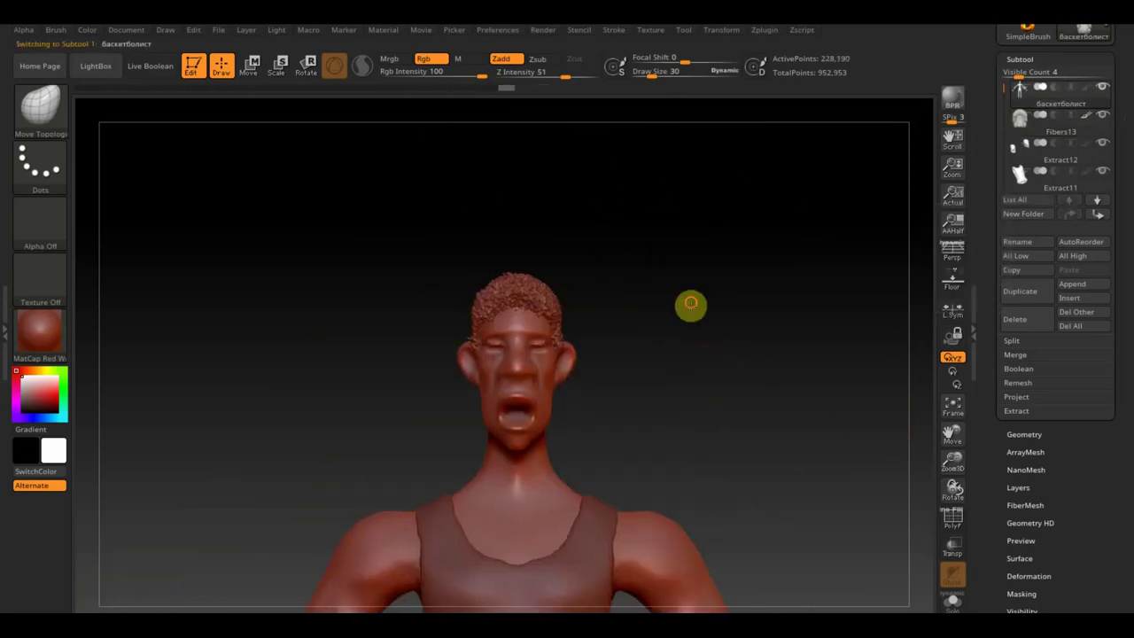
pyautogui.keyDown('alt'); pyautogui.moveTo(667, 190); pyautogui.dragTo(632, 372, button='right'); pyautogui.keyUp('alt')
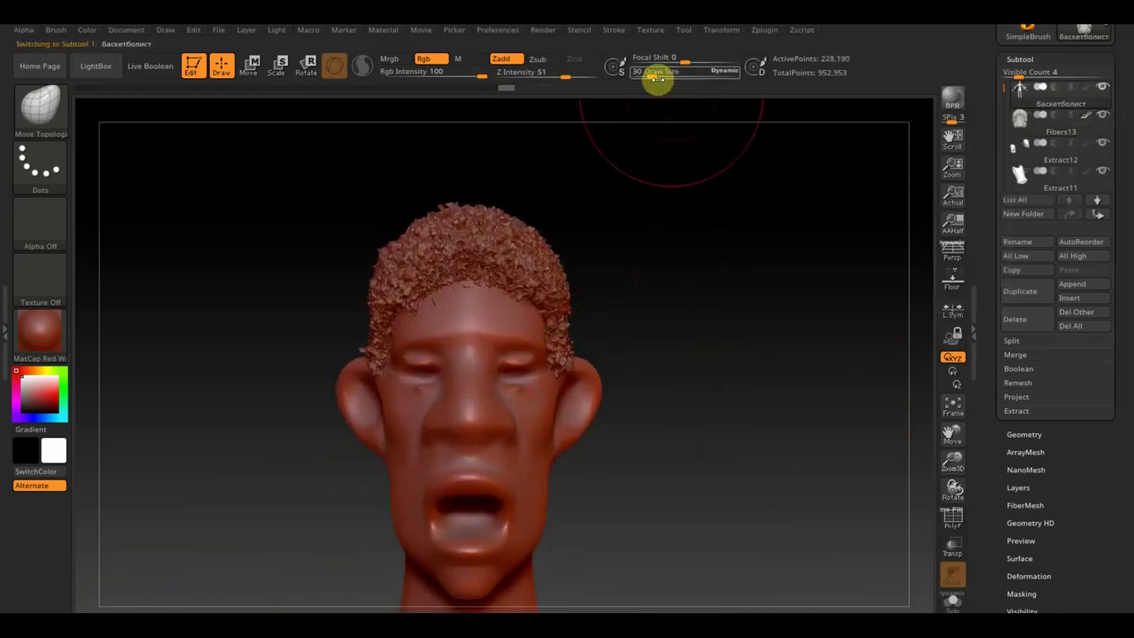
pyautogui.moveTo(653, 71); pyautogui.dragTo(649, 73)
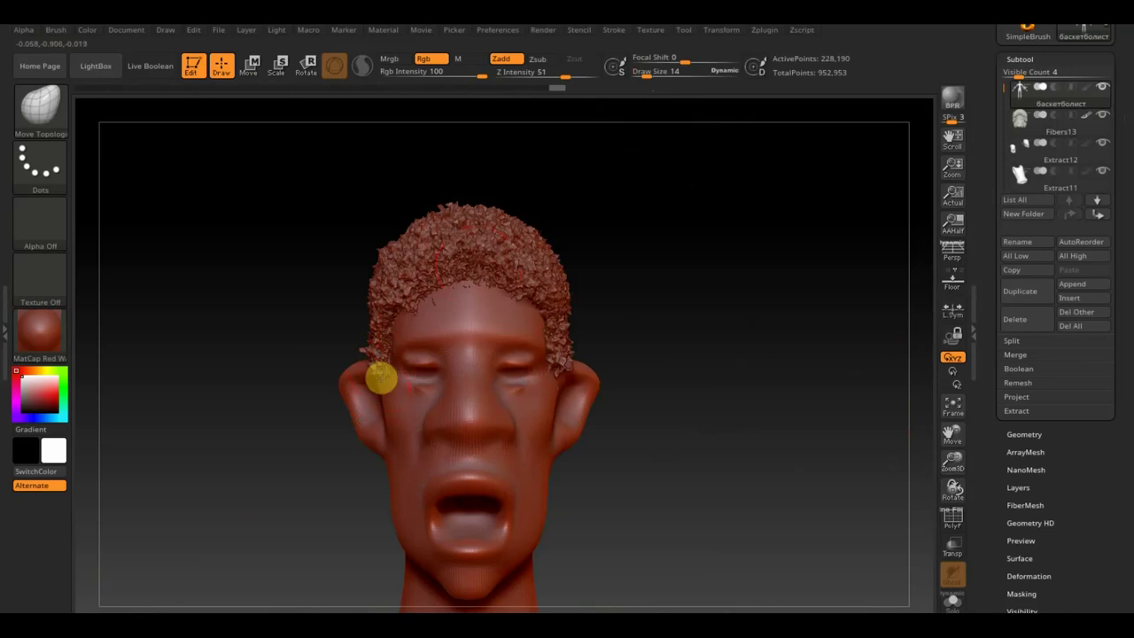
pyautogui.moveTo(412, 387)
pyautogui.mouseDown()
pyautogui.moveTo(686, 329)
pyautogui.moveTo(718, 350)
pyautogui.moveTo(603, 372)
pyautogui.mouseUp()
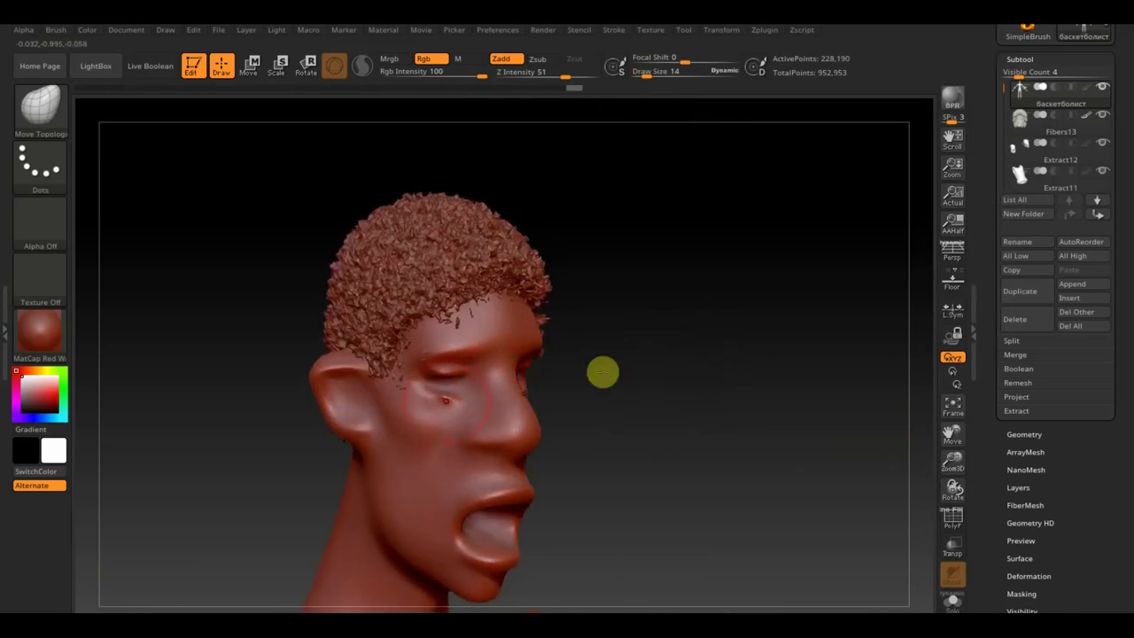
pyautogui.moveTo(449, 400); pyautogui.dragTo(286, 266)
pyautogui.click(44, 114)
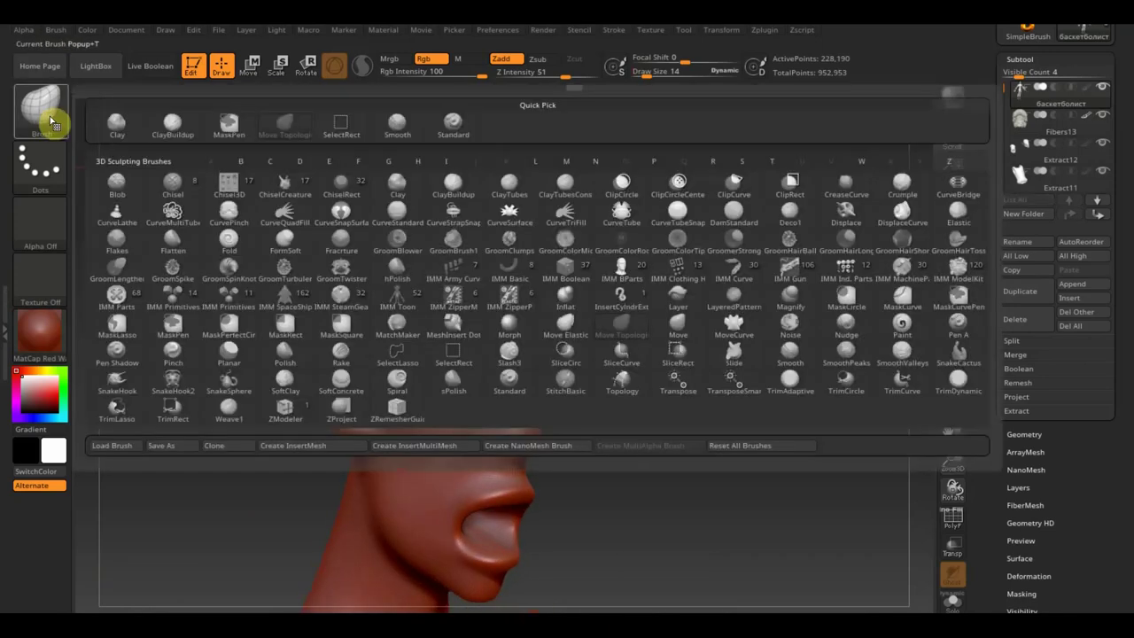
# Use ClayBuildup at draw size 7 and Z Intensity 2 with BackfaceMask auto masking on
pyautogui.click(172, 133)
pyautogui.moveTo(652, 72); pyautogui.dragTo(645, 77)
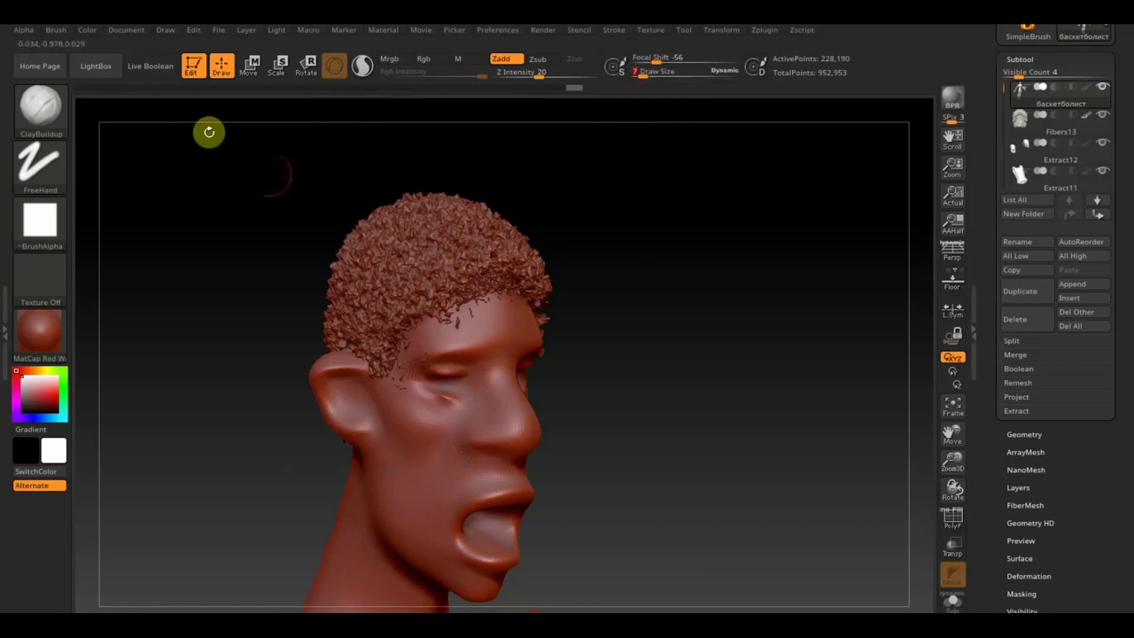
pyautogui.click(56, 29)
pyautogui.click(107, 472)
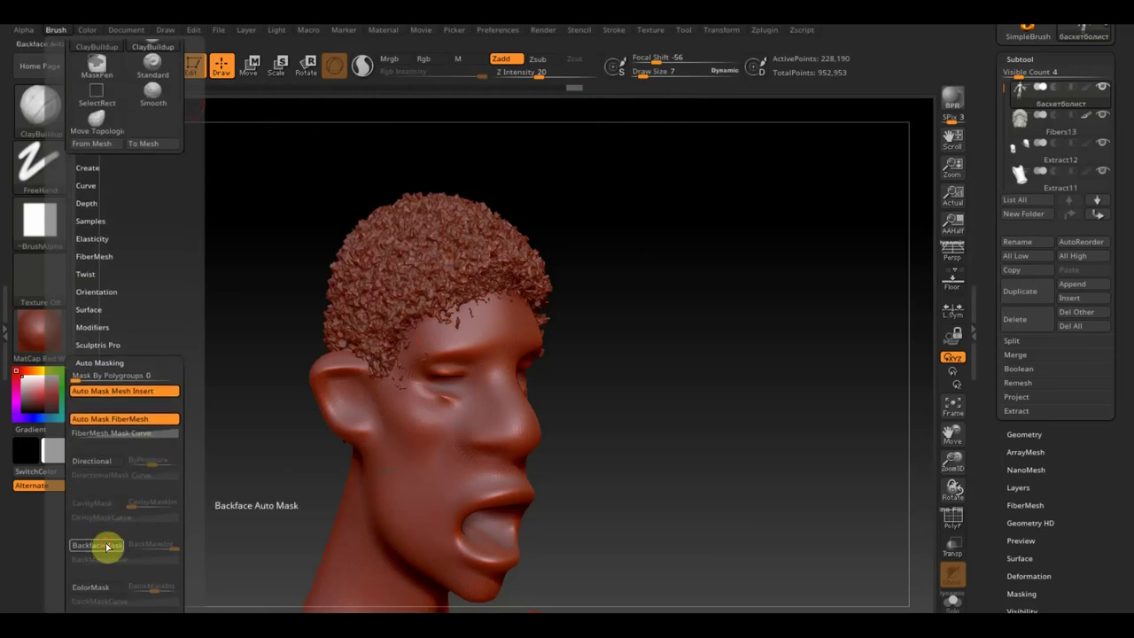
pyautogui.click(107, 547)
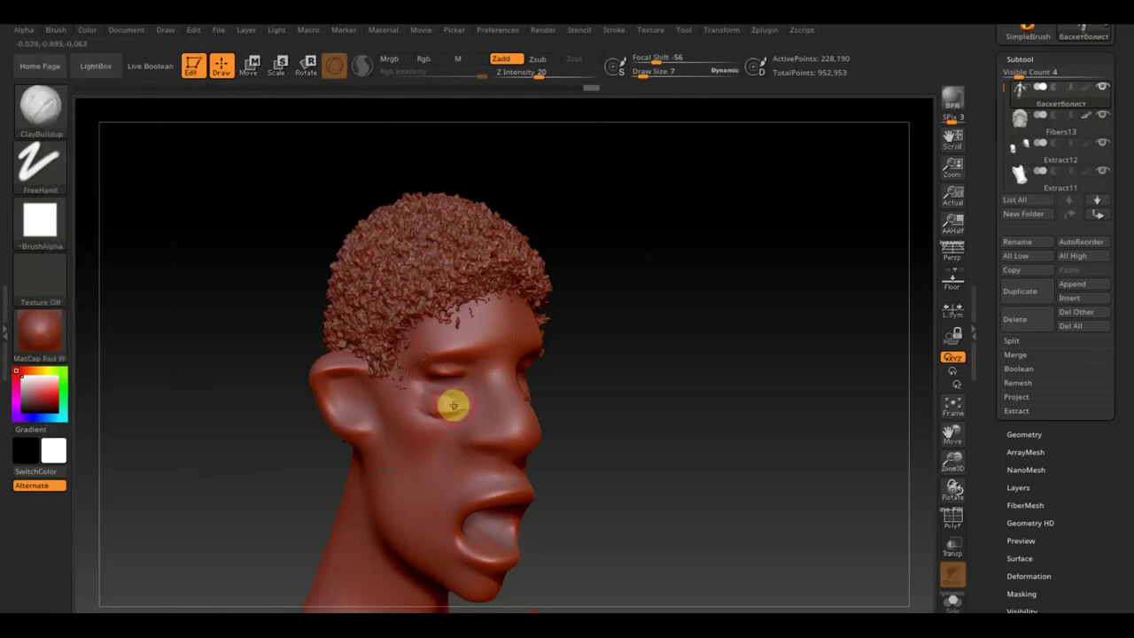
pyautogui.moveTo(538, 78); pyautogui.dragTo(525, 77)
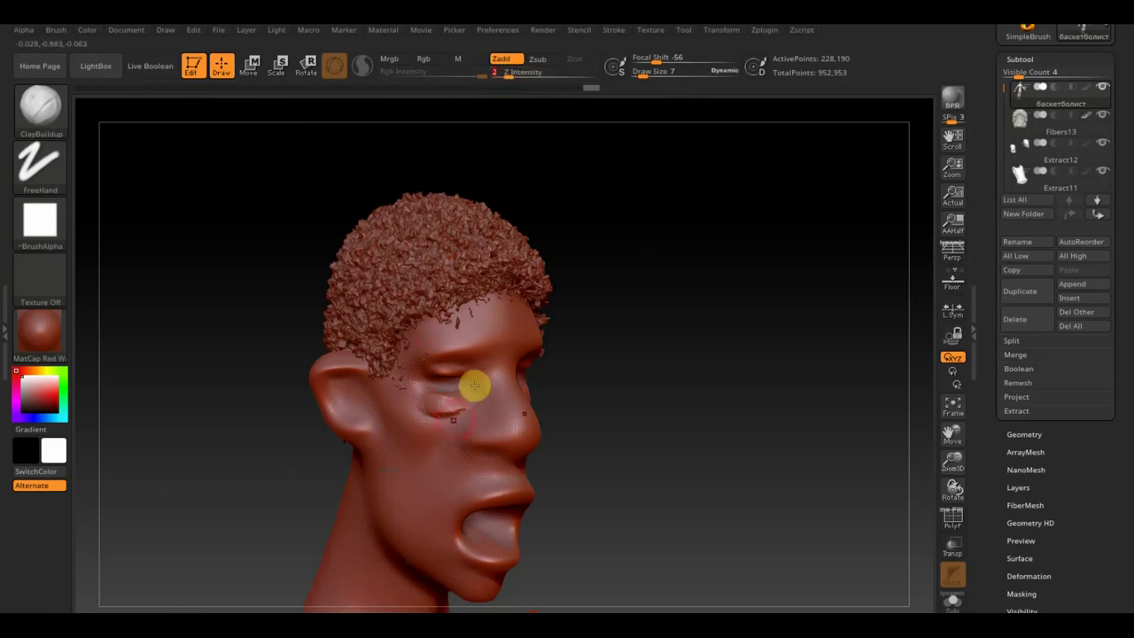
# Build up light clay on the cheek below the cheekbone, Shift-smoothing and checking several angles
pyautogui.press('shift')
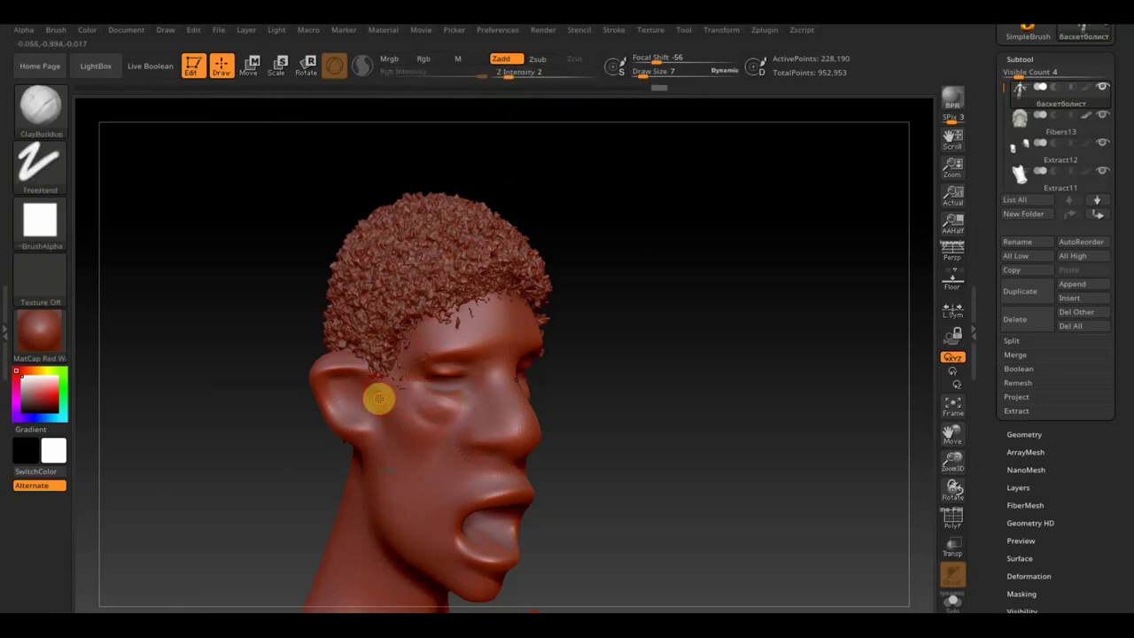
pyautogui.moveTo(408, 451)
pyautogui.mouseDown()
pyautogui.moveTo(419, 440)
pyautogui.moveTo(378, 390)
pyautogui.moveTo(414, 453)
pyautogui.mouseUp()
pyautogui.moveTo(651, 393)
pyautogui.mouseDown()
pyautogui.moveTo(683, 377)
pyautogui.moveTo(445, 453)
pyautogui.mouseUp()
pyautogui.moveTo(426, 492)
pyautogui.mouseDown()
pyautogui.moveTo(423, 506)
pyautogui.moveTo(430, 468)
pyautogui.moveTo(408, 496)
pyautogui.moveTo(467, 415)
pyautogui.moveTo(410, 494)
pyautogui.moveTo(416, 542)
pyautogui.moveTo(404, 511)
pyautogui.moveTo(407, 529)
pyautogui.moveTo(431, 511)
pyautogui.moveTo(453, 413)
pyautogui.moveTo(367, 370)
pyautogui.moveTo(385, 410)
pyautogui.moveTo(399, 541)
pyautogui.moveTo(372, 456)
pyautogui.moveTo(388, 471)
pyautogui.moveTo(381, 524)
pyautogui.moveTo(380, 506)
pyautogui.moveTo(398, 516)
pyautogui.moveTo(391, 558)
pyautogui.moveTo(446, 463)
pyautogui.moveTo(497, 437)
pyautogui.mouseUp()
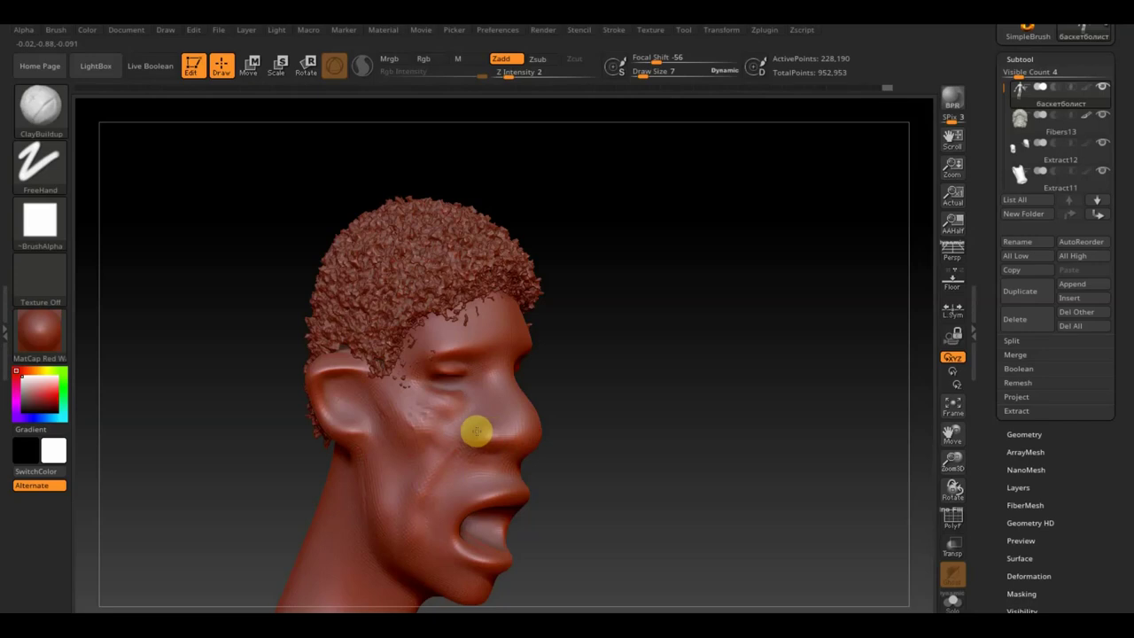
pyautogui.moveTo(485, 443)
pyautogui.mouseDown()
pyautogui.moveTo(562, 417)
pyautogui.moveTo(531, 387)
pyautogui.moveTo(691, 387)
pyautogui.moveTo(547, 362)
pyautogui.mouseUp()
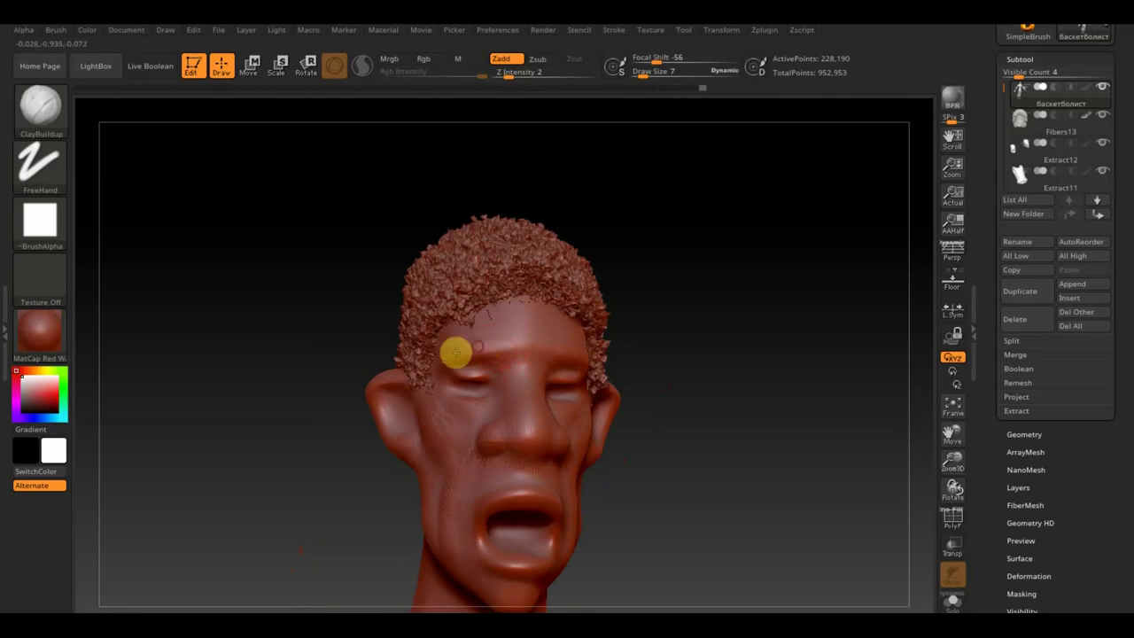
pyautogui.moveTo(636, 352); pyautogui.dragTo(559, 358)
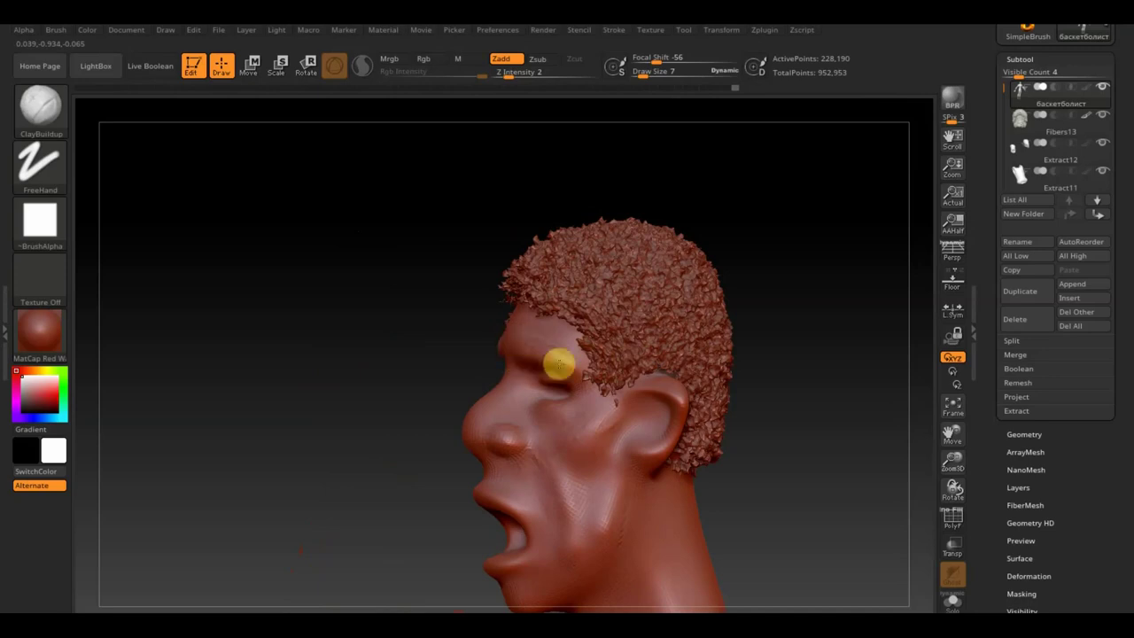
pyautogui.press('shift')
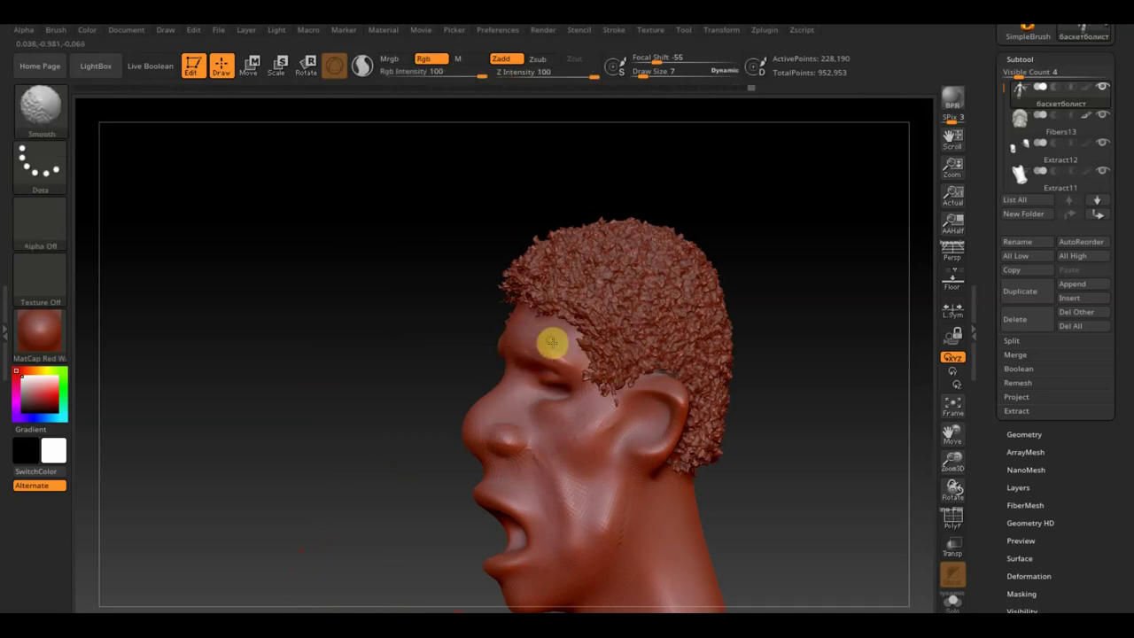
# With a smaller brush, build up and smooth the inner ear, earlobe and outer ridge
pyautogui.moveTo(691, 443)
pyautogui.mouseDown()
pyautogui.moveTo(812, 489)
pyautogui.moveTo(531, 526)
pyautogui.mouseUp()
pyautogui.moveTo(629, 472)
pyautogui.mouseDown()
pyautogui.moveTo(605, 486)
pyautogui.moveTo(775, 493)
pyautogui.moveTo(643, 407)
pyautogui.moveTo(683, 501)
pyautogui.moveTo(838, 354)
pyautogui.moveTo(455, 404)
pyautogui.mouseUp()
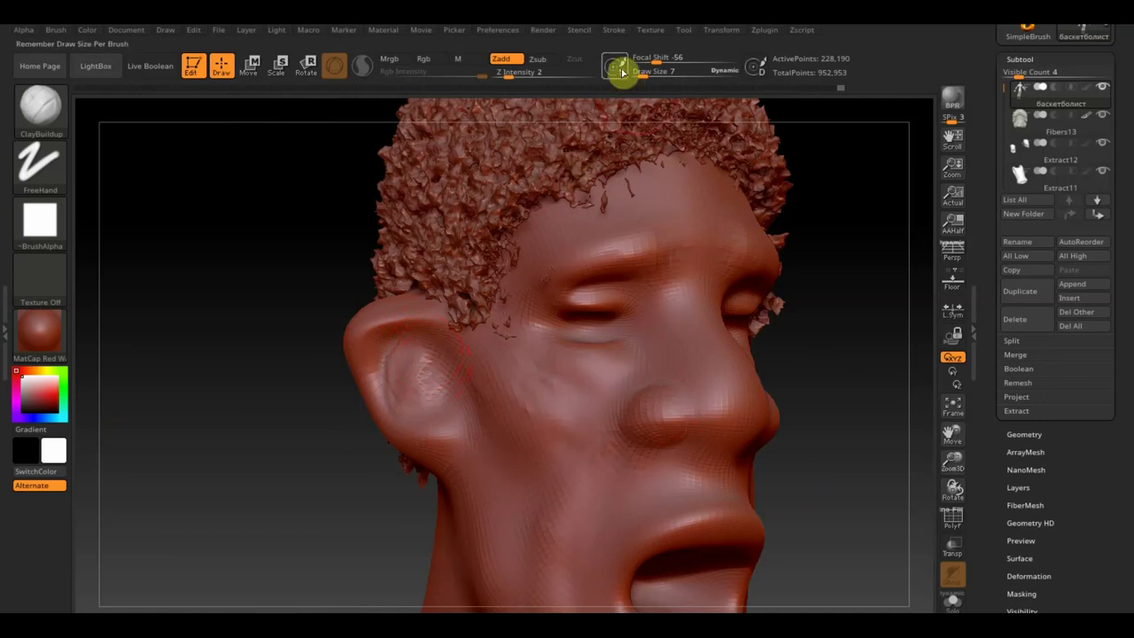
pyautogui.moveTo(644, 74); pyautogui.dragTo(639, 74)
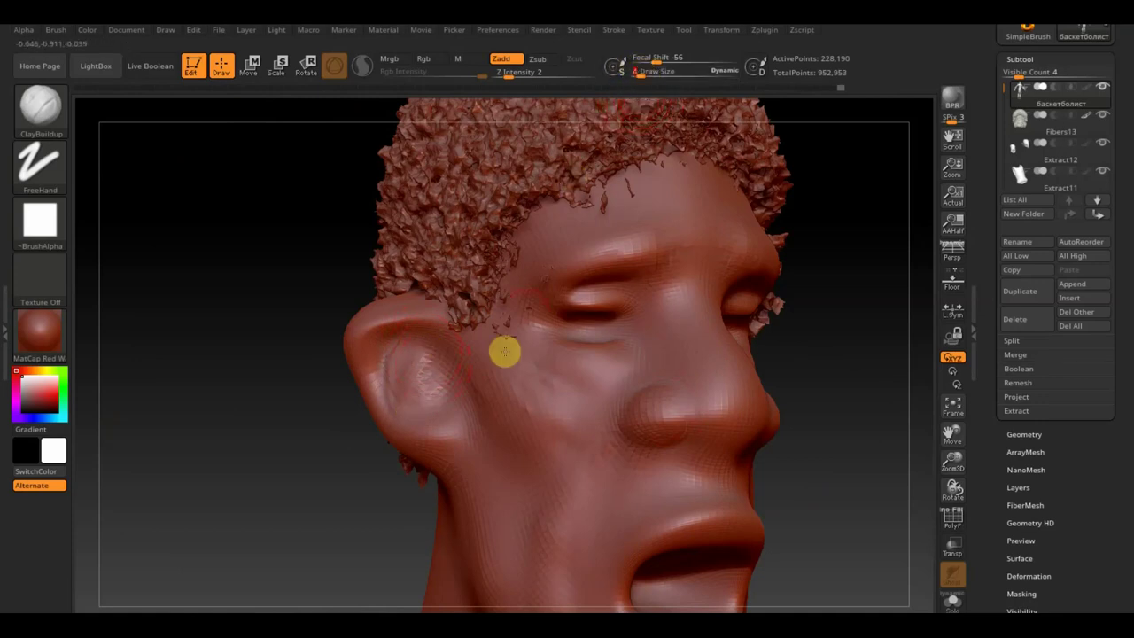
pyautogui.moveTo(399, 387)
pyautogui.mouseDown()
pyautogui.moveTo(398, 399)
pyautogui.moveTo(385, 380)
pyautogui.moveTo(387, 343)
pyautogui.moveTo(431, 352)
pyautogui.moveTo(437, 399)
pyautogui.mouseUp()
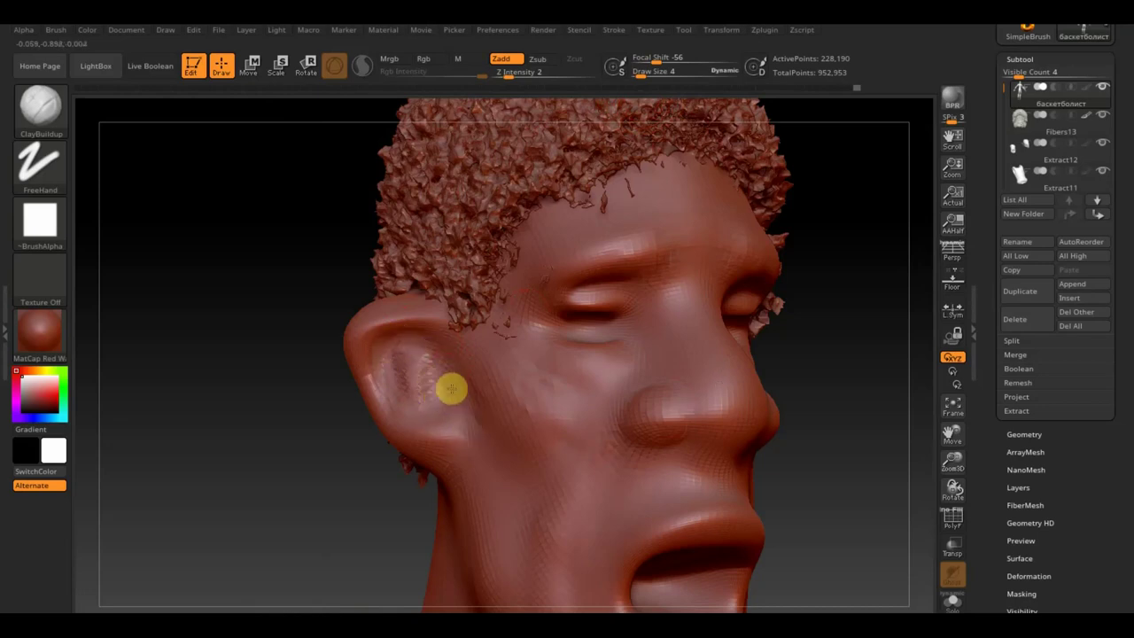
pyautogui.moveTo(454, 483); pyautogui.dragTo(450, 456)
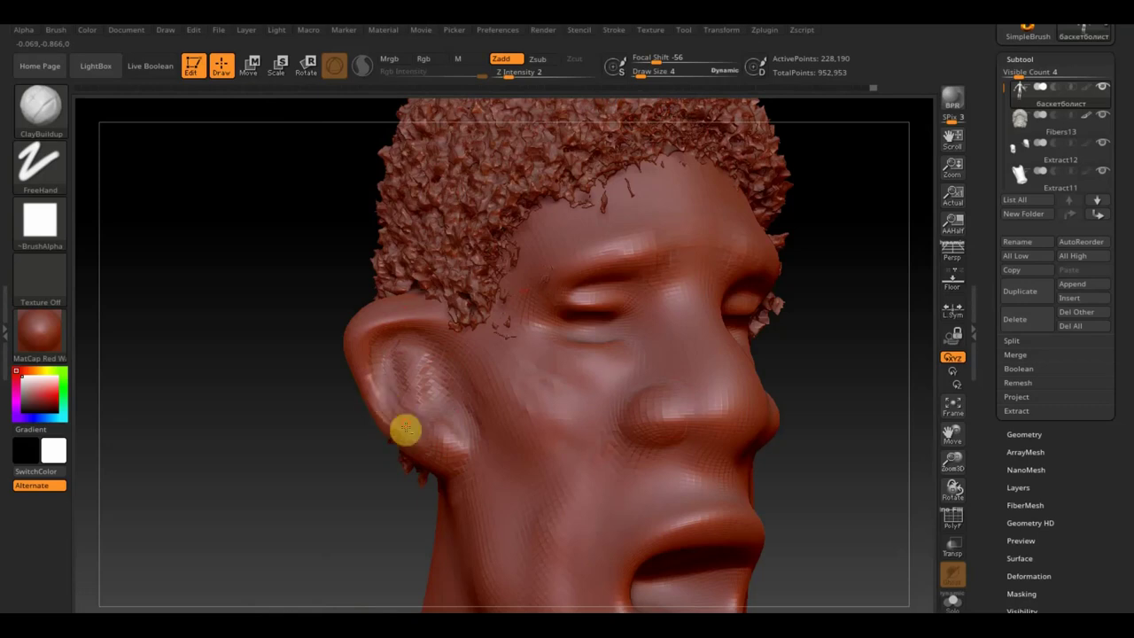
pyautogui.press('shift')
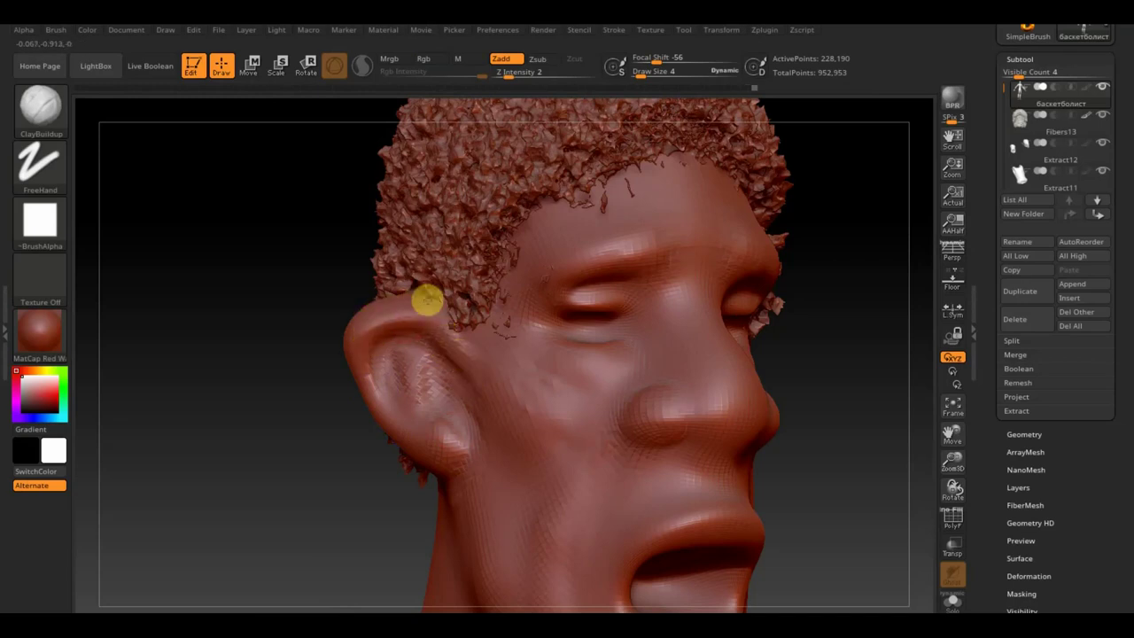
pyautogui.moveTo(220, 324)
pyautogui.mouseDown()
pyautogui.moveTo(288, 361)
pyautogui.moveTo(524, 313)
pyautogui.moveTo(644, 343)
pyautogui.moveTo(506, 398)
pyautogui.mouseUp()
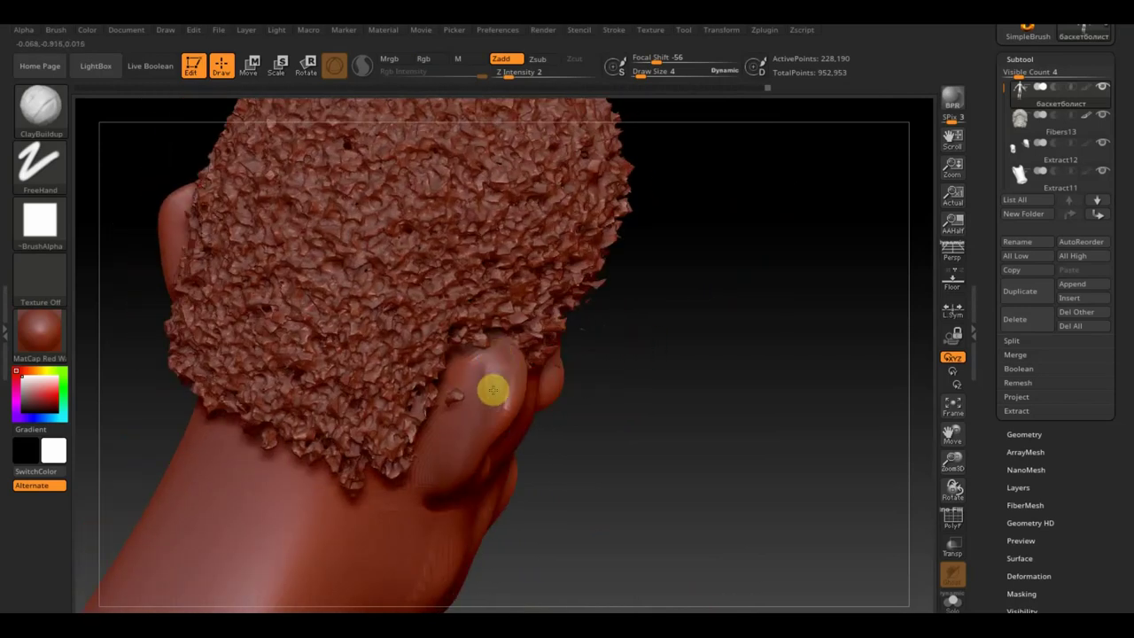
pyautogui.moveTo(473, 395)
pyautogui.mouseDown()
pyautogui.moveTo(479, 358)
pyautogui.moveTo(437, 433)
pyautogui.moveTo(491, 368)
pyautogui.mouseUp()
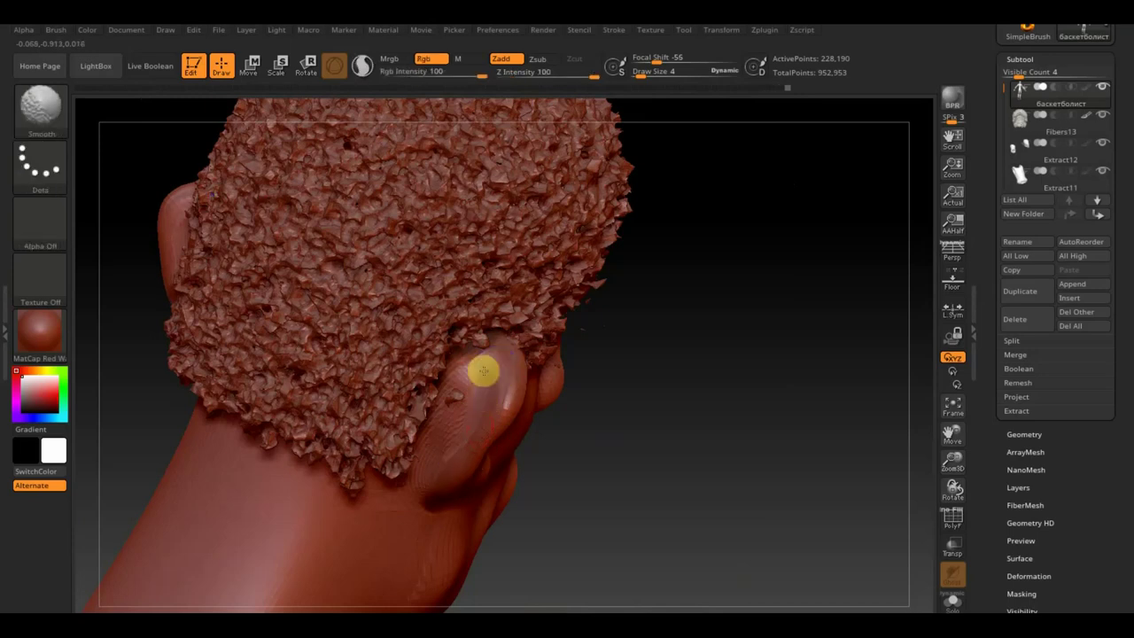
pyautogui.moveTo(451, 440)
pyautogui.mouseDown(button='right')
pyautogui.moveTo(654, 442)
pyautogui.moveTo(590, 392)
pyautogui.moveTo(560, 407)
pyautogui.moveTo(332, 425)
pyautogui.mouseUp(button='right')
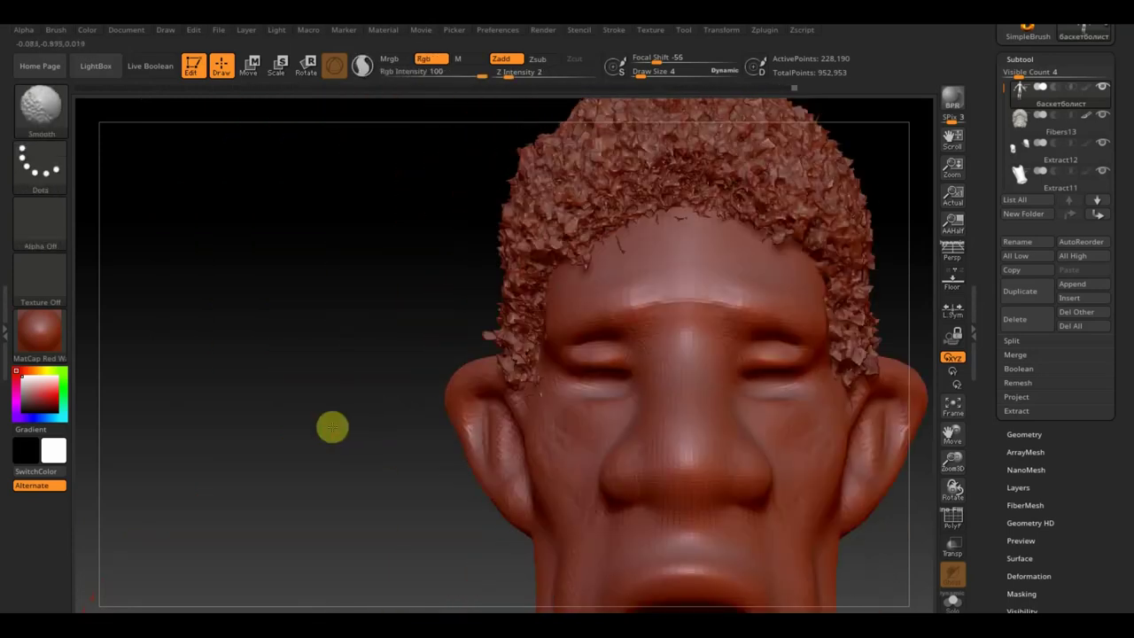
# Switch to Move Topological at a smaller size and pull the ear's front edge into shape
pyautogui.click(250, 64)
pyautogui.click(222, 67)
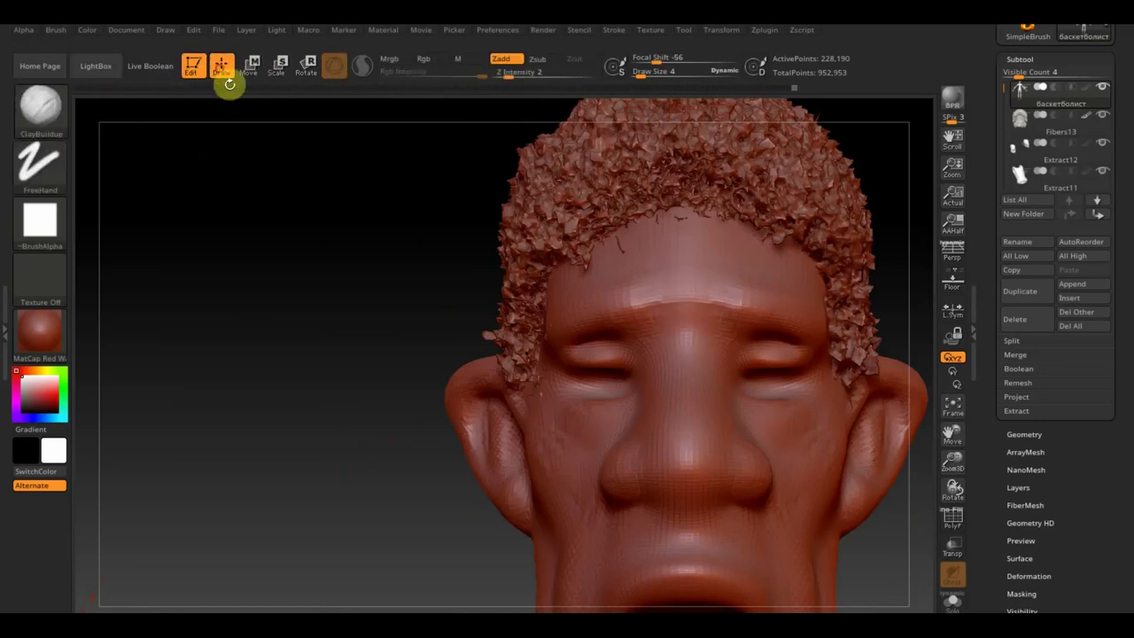
pyautogui.click(644, 71)
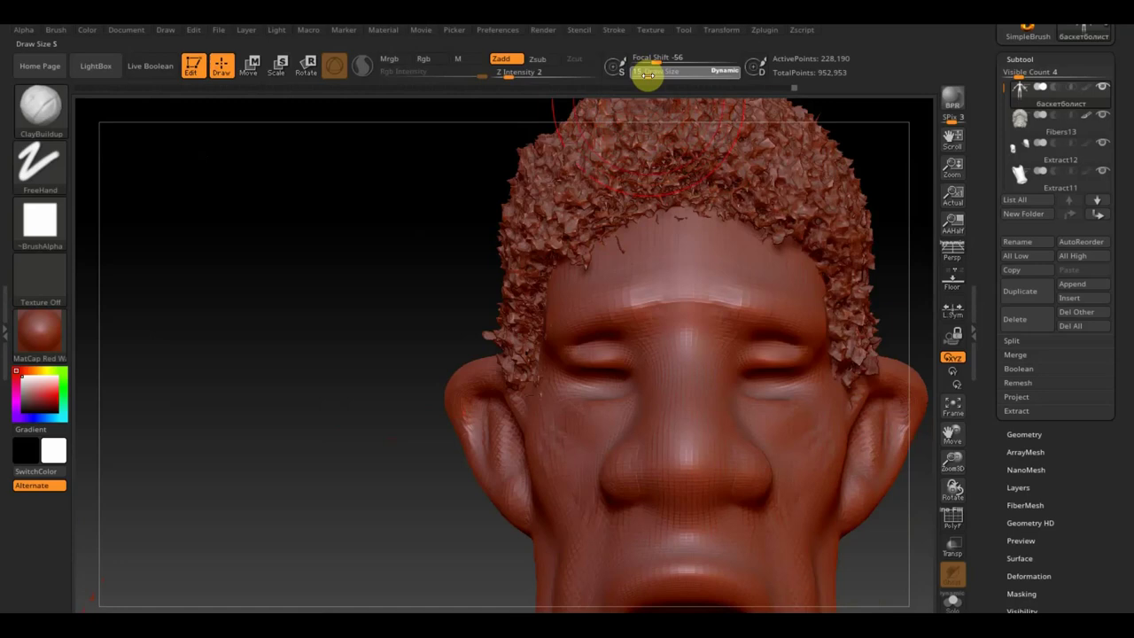
pyautogui.click(48, 113)
pyautogui.click(280, 125)
pyautogui.moveTo(283, 290)
pyautogui.mouseDown()
pyautogui.moveTo(347, 313)
pyautogui.moveTo(364, 349)
pyautogui.mouseUp()
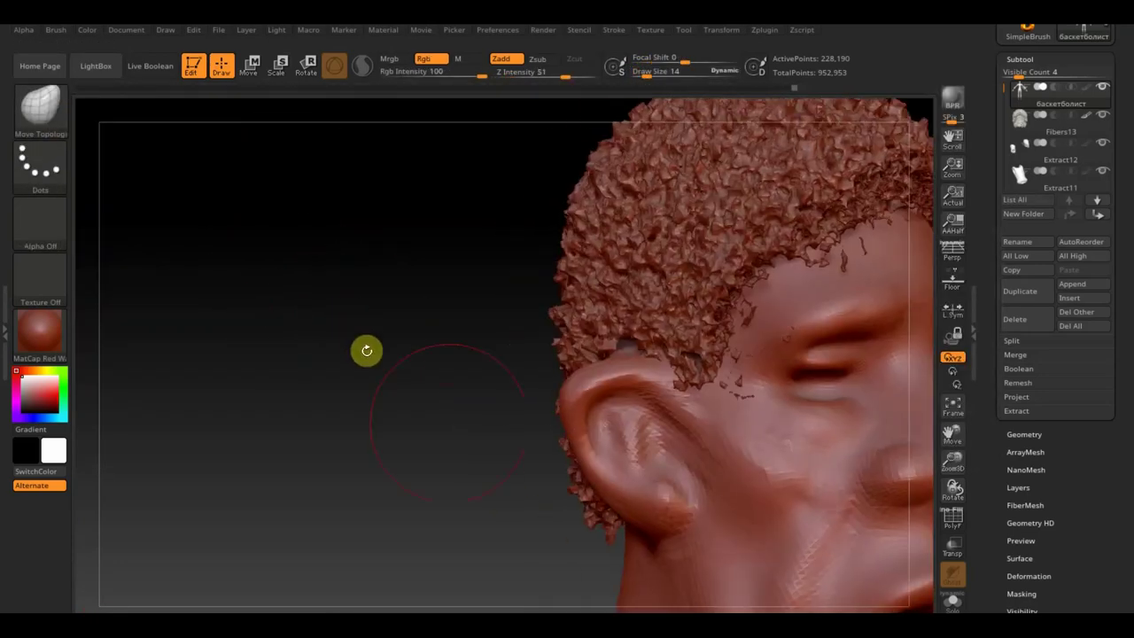
pyautogui.moveTo(570, 408)
pyautogui.mouseDown()
pyautogui.moveTo(590, 393)
pyautogui.moveTo(589, 478)
pyautogui.moveTo(578, 388)
pyautogui.moveTo(430, 334)
pyautogui.moveTo(494, 342)
pyautogui.moveTo(540, 389)
pyautogui.moveTo(573, 385)
pyautogui.moveTo(559, 382)
pyautogui.moveTo(569, 472)
pyautogui.moveTo(575, 460)
pyautogui.mouseUp()
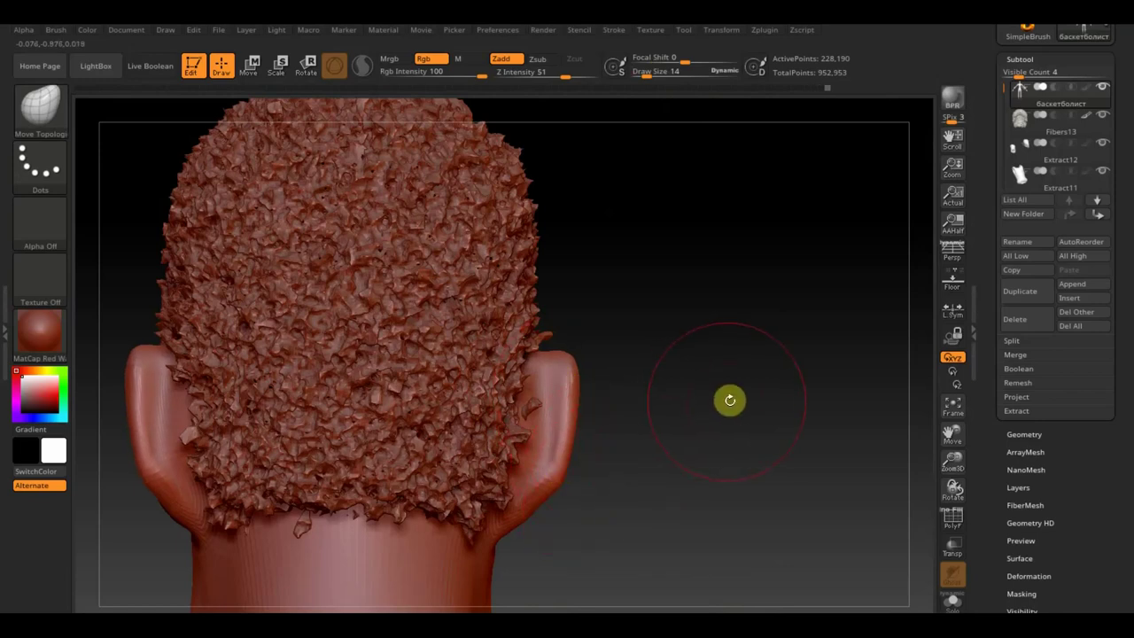
# Push the ear surface further into shape at draw size 4 from a three-quarter view
pyautogui.moveTo(723, 399)
pyautogui.mouseDown()
pyautogui.moveTo(602, 446)
pyautogui.moveTo(531, 442)
pyautogui.moveTo(563, 454)
pyautogui.moveTo(597, 445)
pyautogui.moveTo(620, 372)
pyautogui.mouseUp()
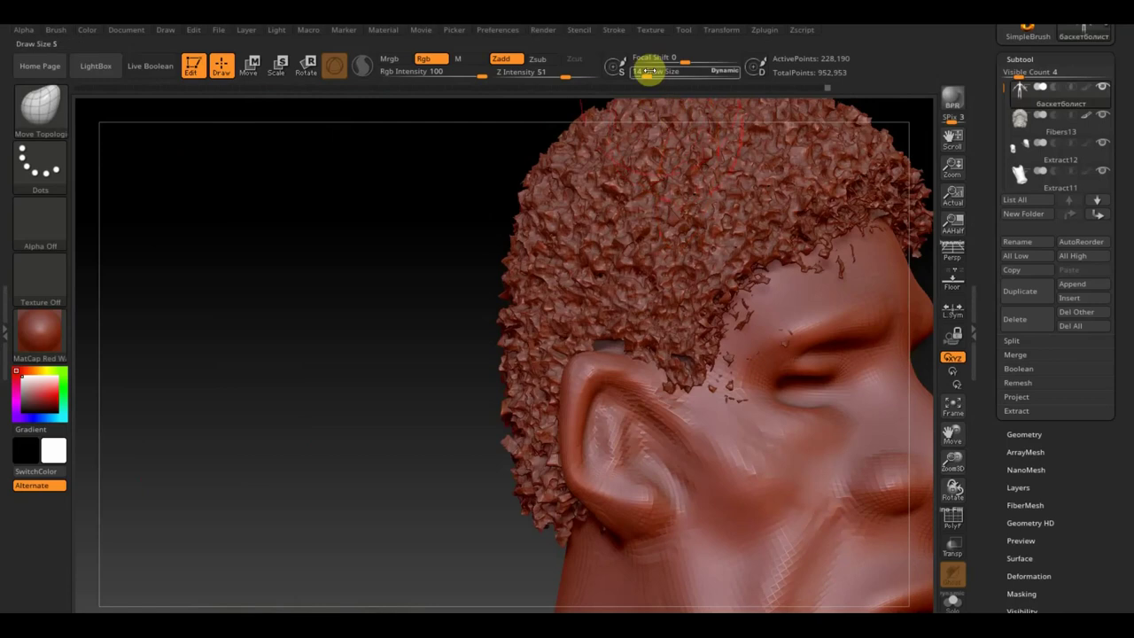
pyautogui.moveTo(648, 67); pyautogui.dragTo(644, 74)
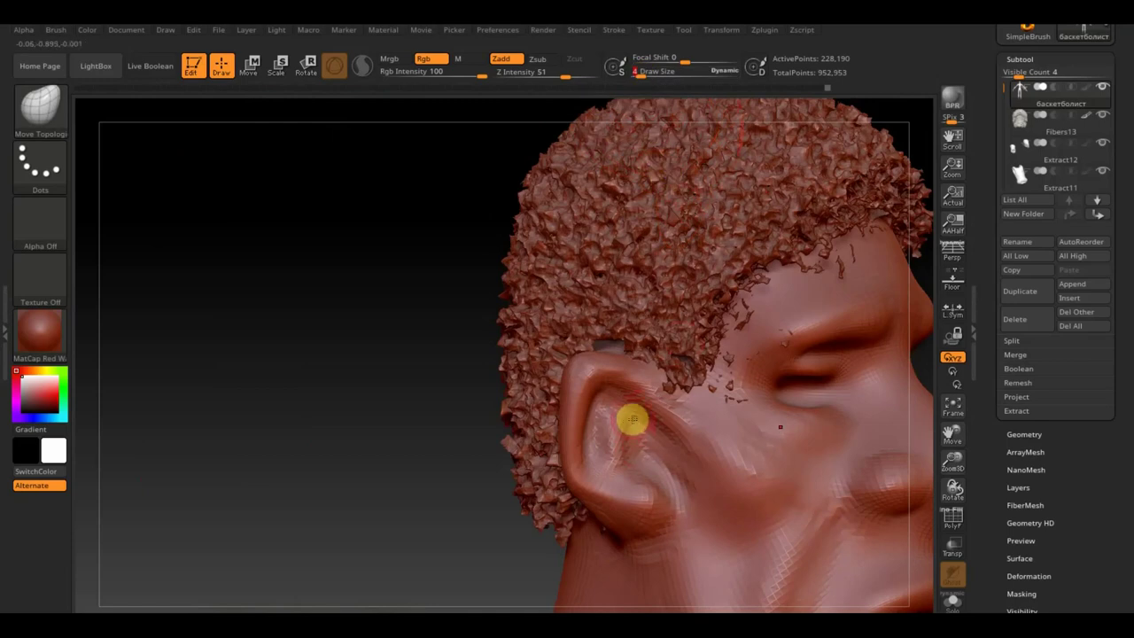
pyautogui.moveTo(624, 417); pyautogui.dragTo(615, 451)
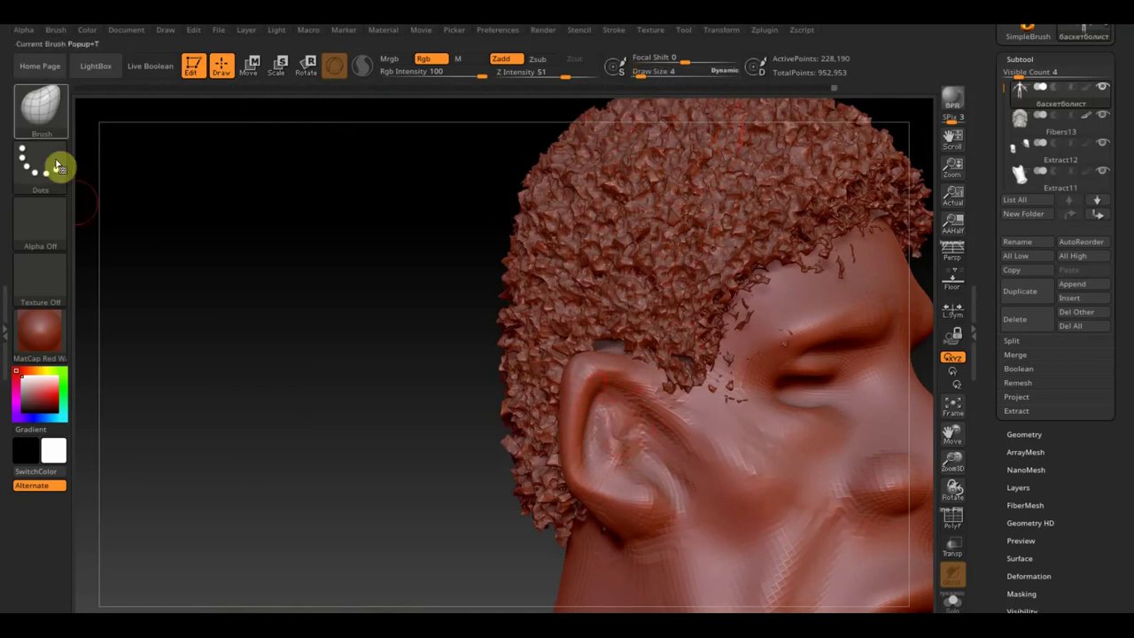
pyautogui.click(50, 118)
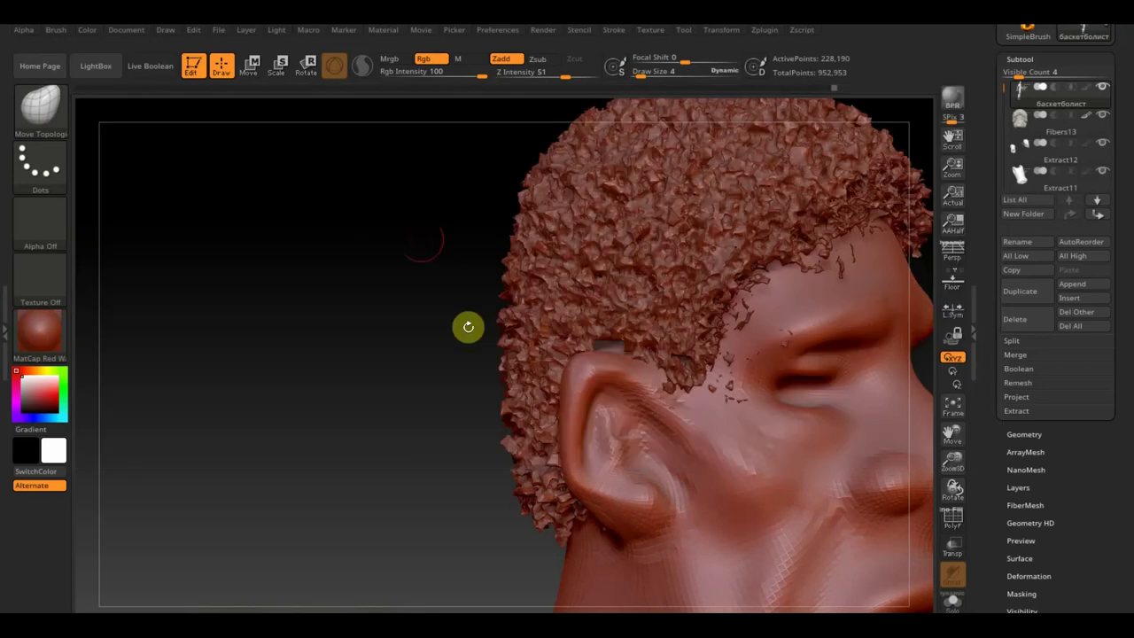
pyautogui.click(36, 119)
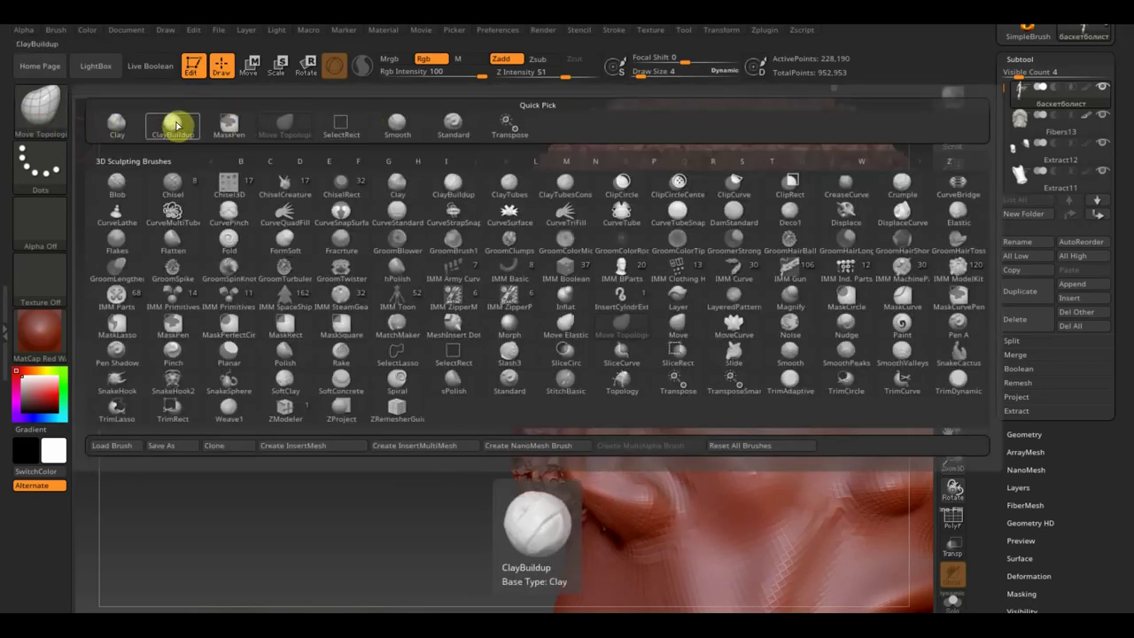
# Return to ClayBuildup and Shift-smooth the ear hollow into the surrounding surface
pyautogui.click(172, 121)
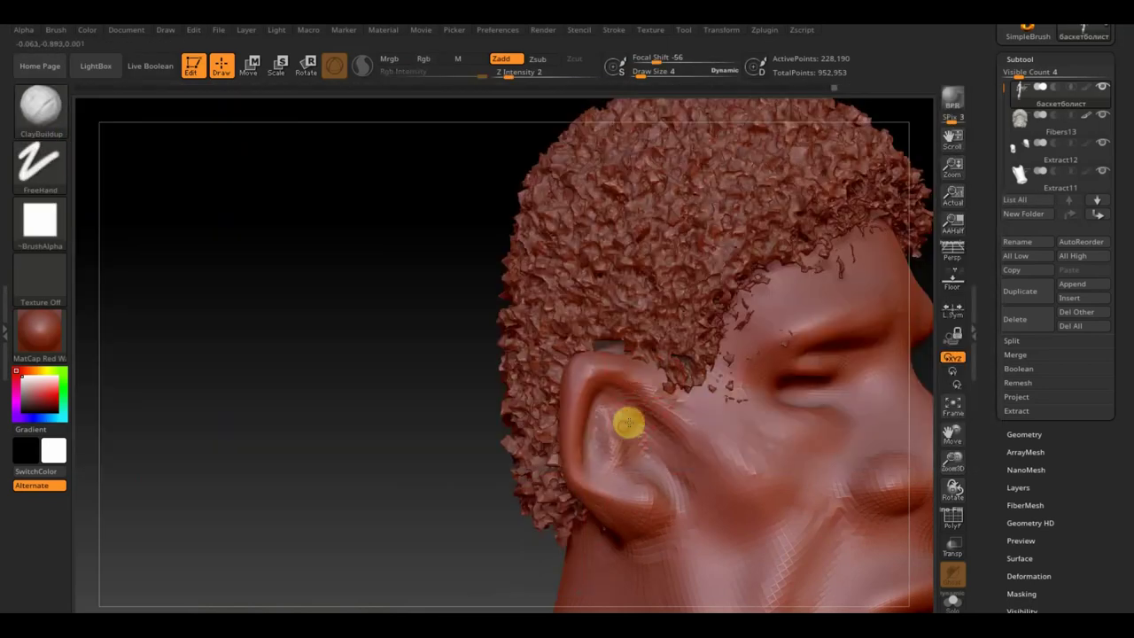
pyautogui.press('shift')
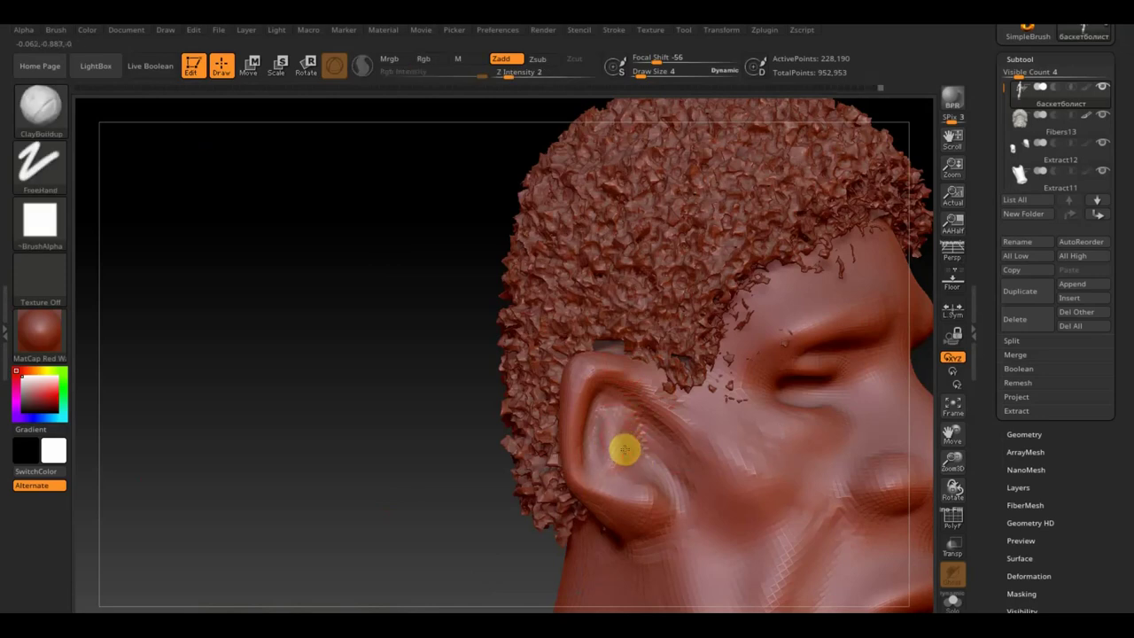
pyautogui.moveTo(651, 472)
pyautogui.mouseDown()
pyautogui.moveTo(668, 481)
pyautogui.moveTo(654, 457)
pyautogui.moveTo(668, 469)
pyautogui.moveTo(657, 478)
pyautogui.mouseUp()
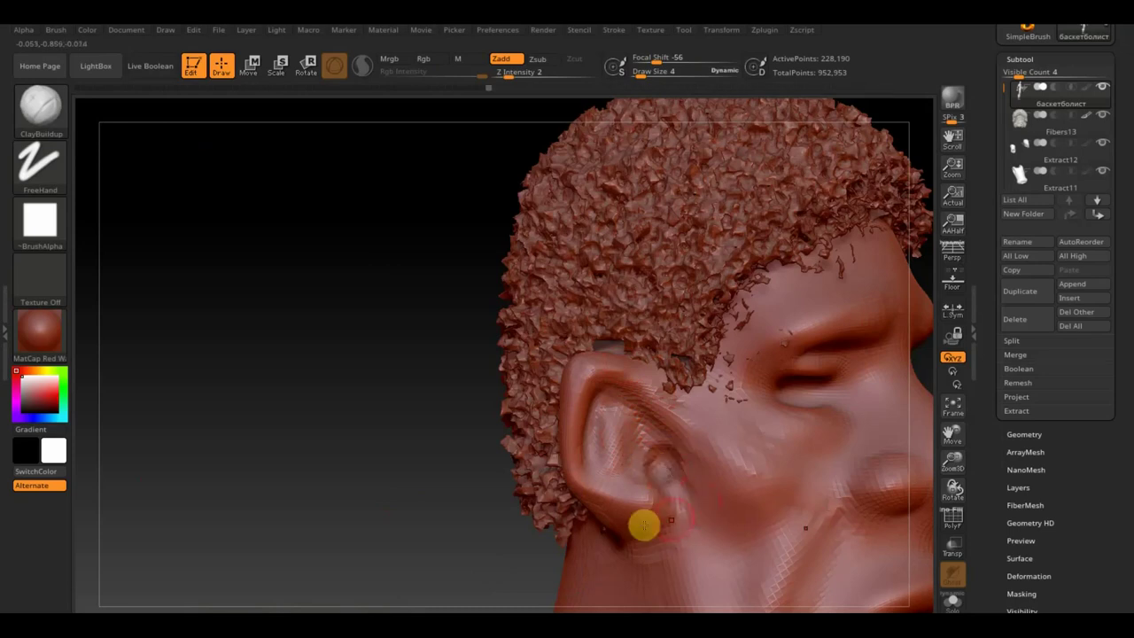
pyautogui.moveTo(346, 420)
pyautogui.keyDown('alt'); pyautogui.mouseDown()
pyautogui.moveTo(236, 323)
pyautogui.moveTo(195, 268)
pyautogui.moveTo(714, 482)
pyautogui.mouseUp(); pyautogui.keyUp('alt')
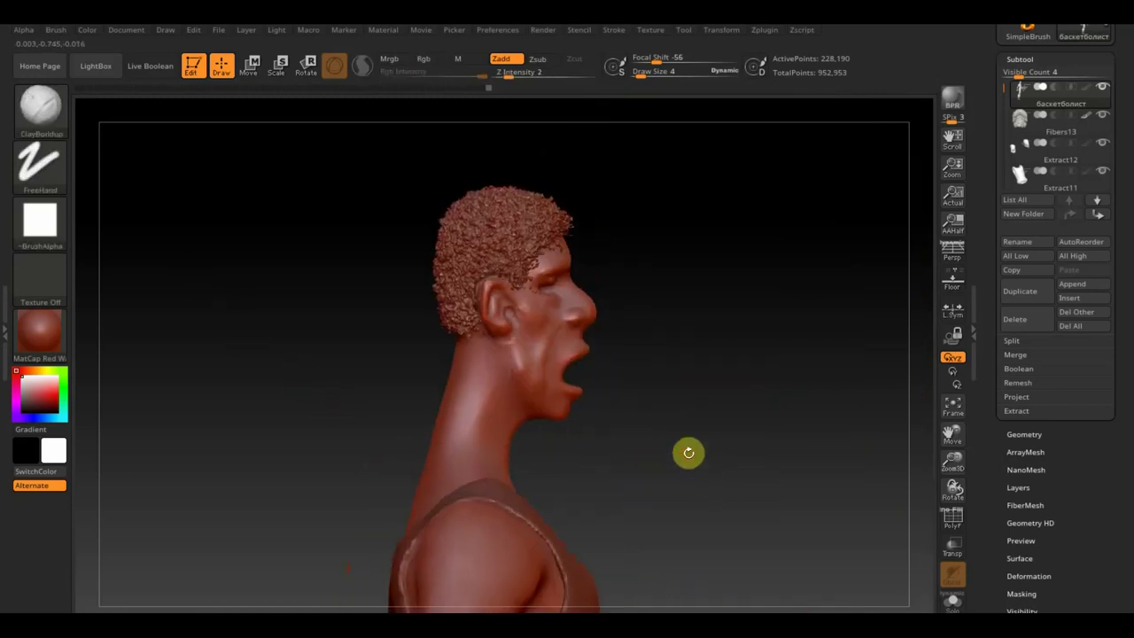
# Reshape the neck below the chin, the front of the neck and the nose with a larger Move Topological brush
pyautogui.click(63, 114)
pyautogui.click(286, 134)
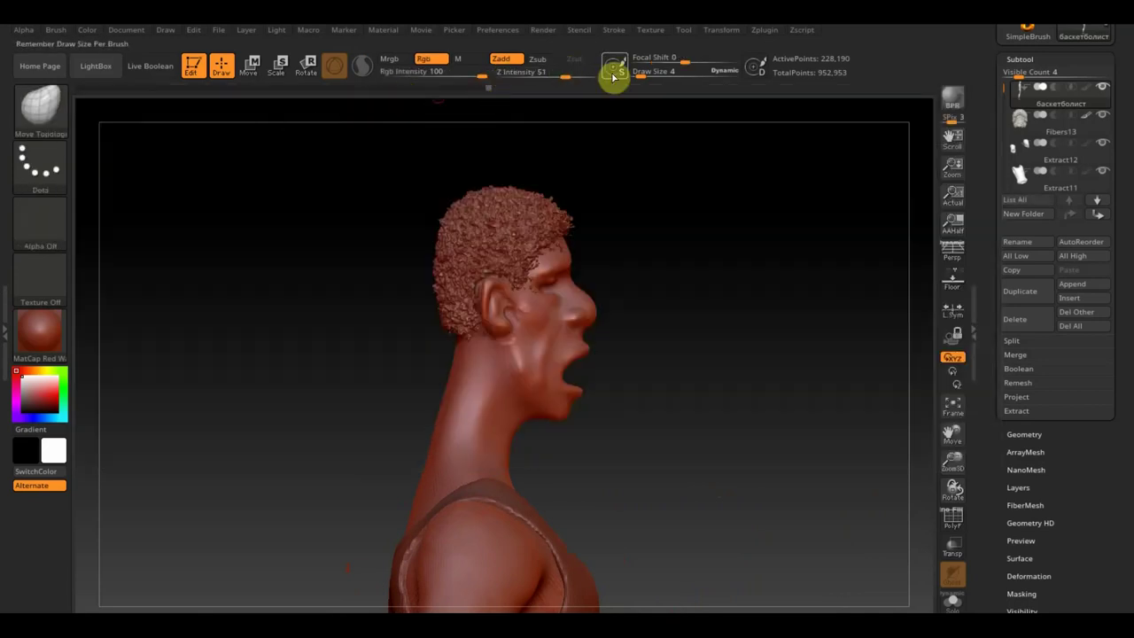
pyautogui.moveTo(641, 71); pyautogui.dragTo(654, 84)
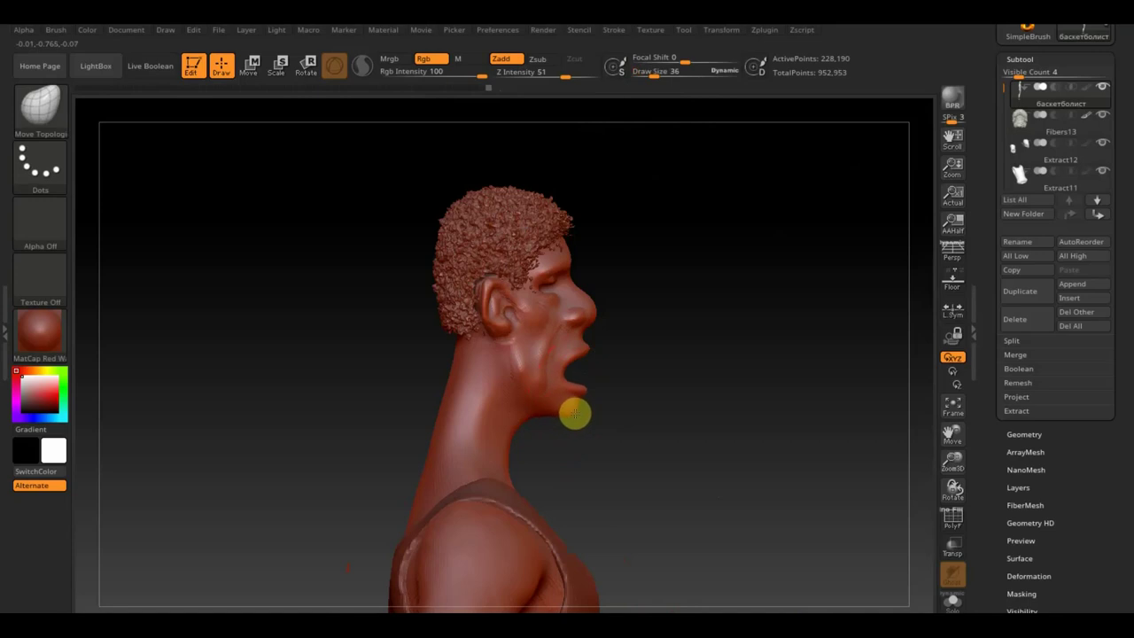
pyautogui.moveTo(575, 414); pyautogui.dragTo(520, 413)
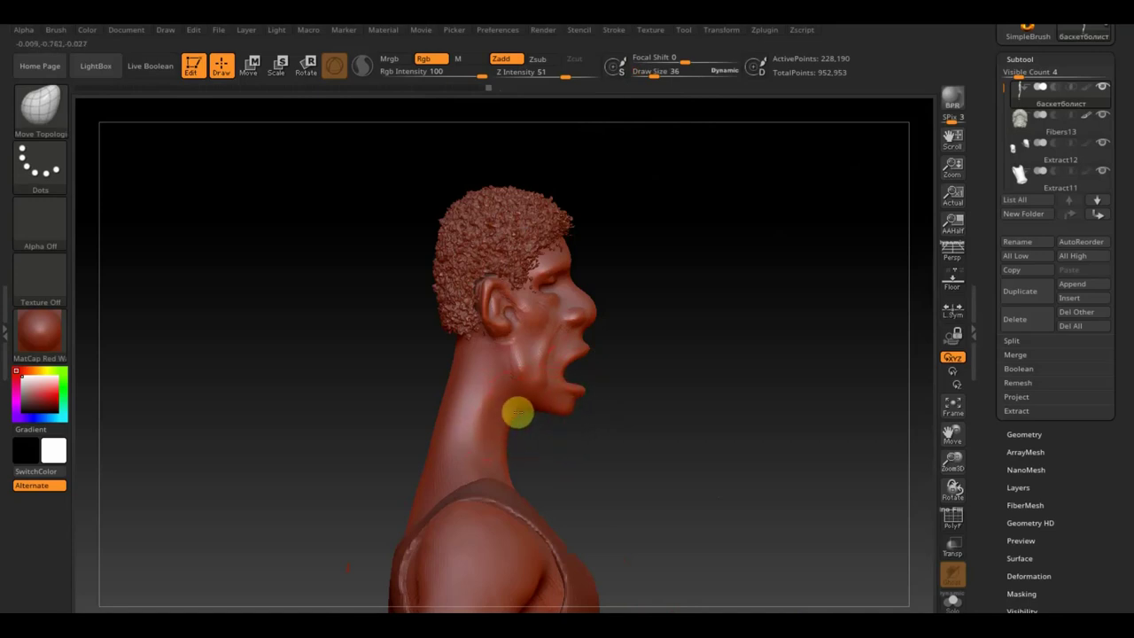
pyautogui.moveTo(468, 405)
pyautogui.mouseDown()
pyautogui.moveTo(426, 444)
pyautogui.moveTo(477, 389)
pyautogui.mouseUp()
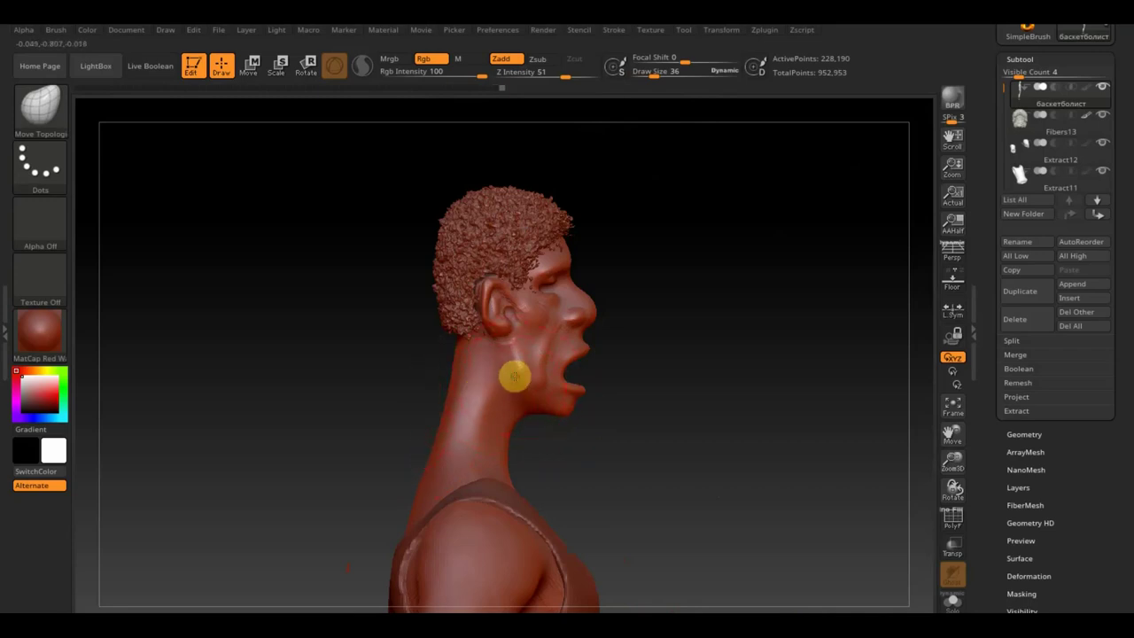
pyautogui.moveTo(505, 384); pyautogui.dragTo(567, 324)
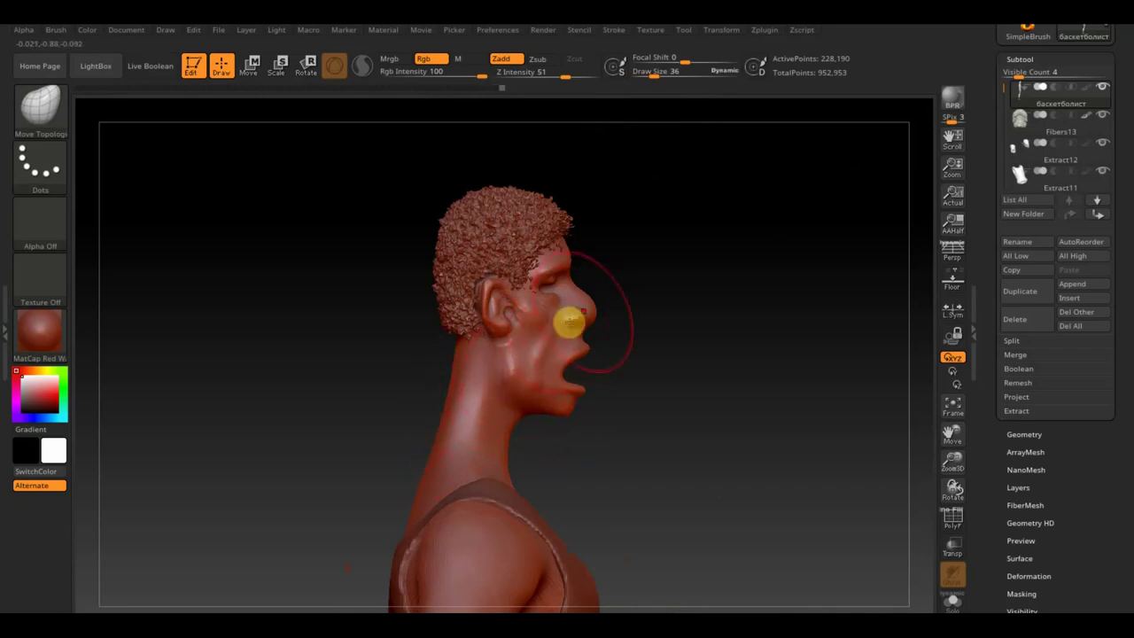
# Lower Draw Size to 17 and refine the tip of the nose
pyautogui.click(656, 75)
pyautogui.moveTo(656, 76); pyautogui.dragTo(650, 77)
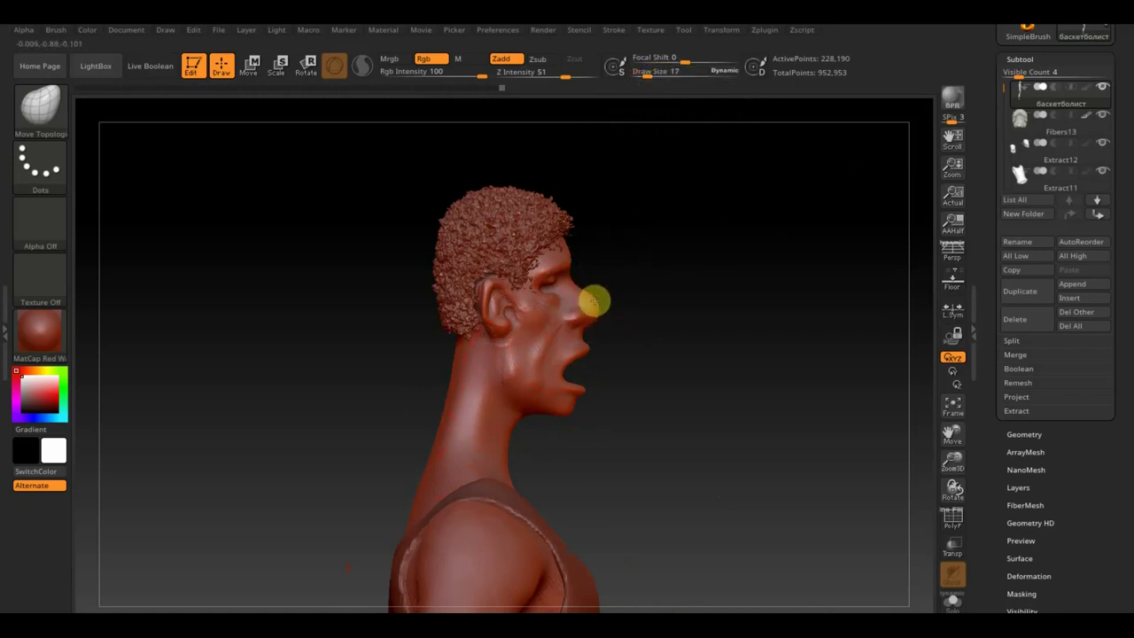
pyautogui.moveTo(594, 326); pyautogui.dragTo(592, 307)
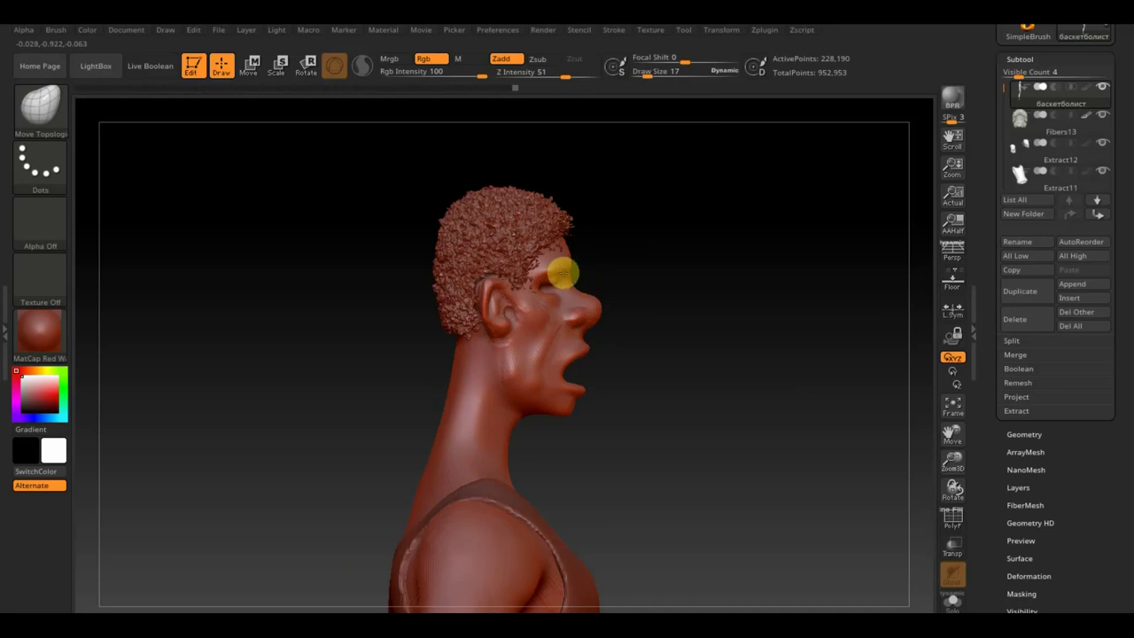
pyautogui.moveTo(641, 263); pyautogui.dragTo(571, 266)
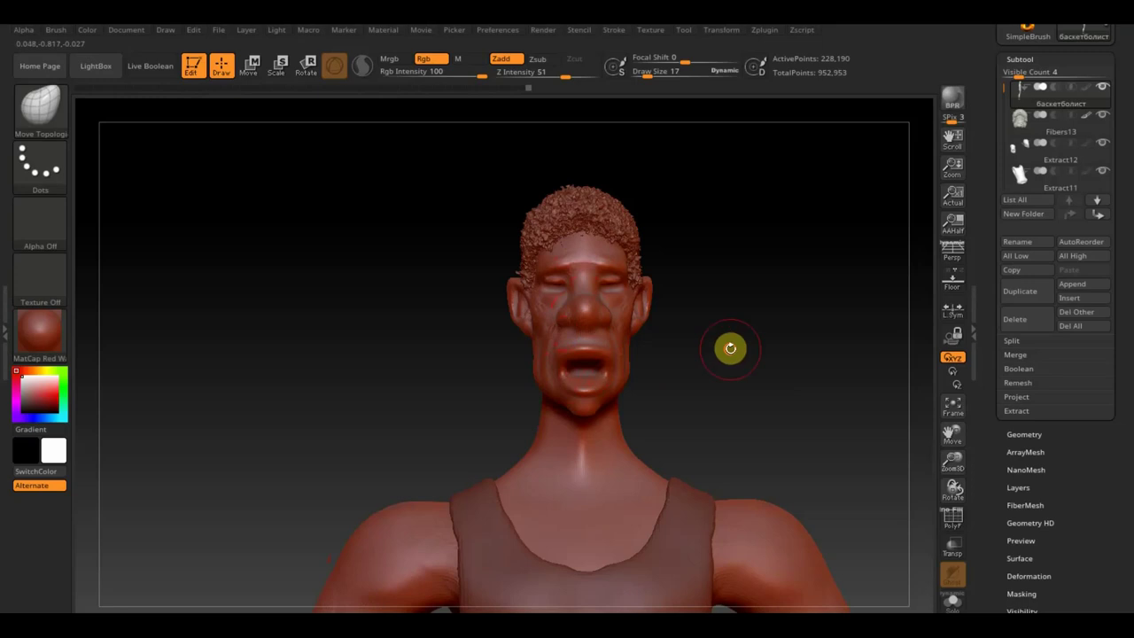
# Rework the eye region, then review the head between front and side profiles
pyautogui.moveTo(729, 346); pyautogui.dragTo(742, 354)
pyautogui.moveTo(590, 381)
pyautogui.mouseDown()
pyautogui.moveTo(681, 372)
pyautogui.moveTo(630, 362)
pyautogui.mouseUp()
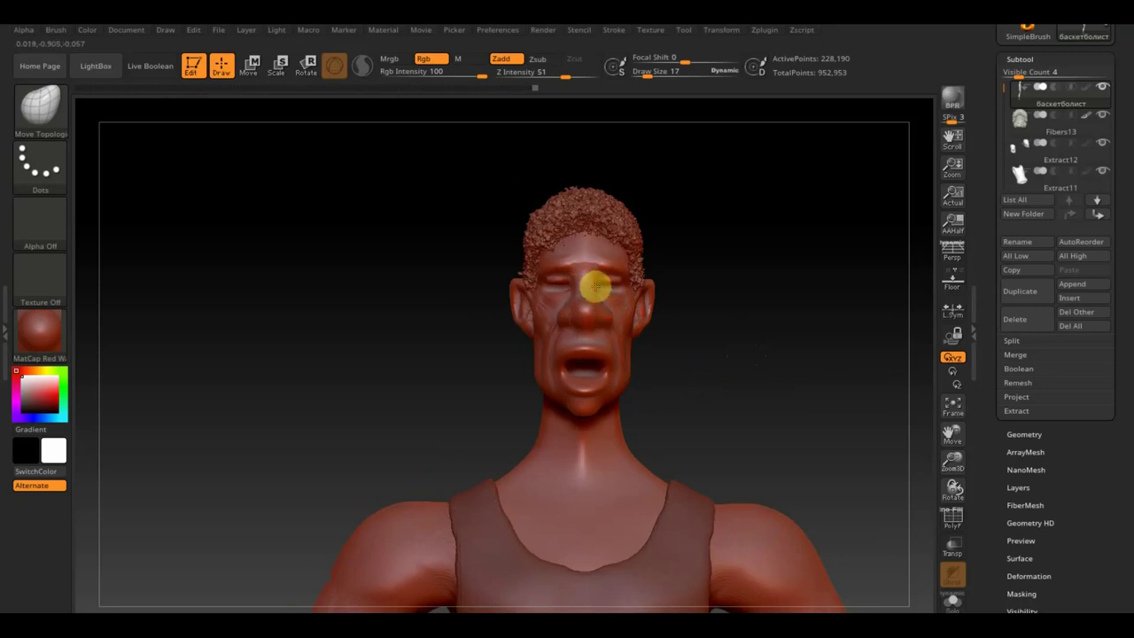
pyautogui.moveTo(594, 285); pyautogui.dragTo(563, 278)
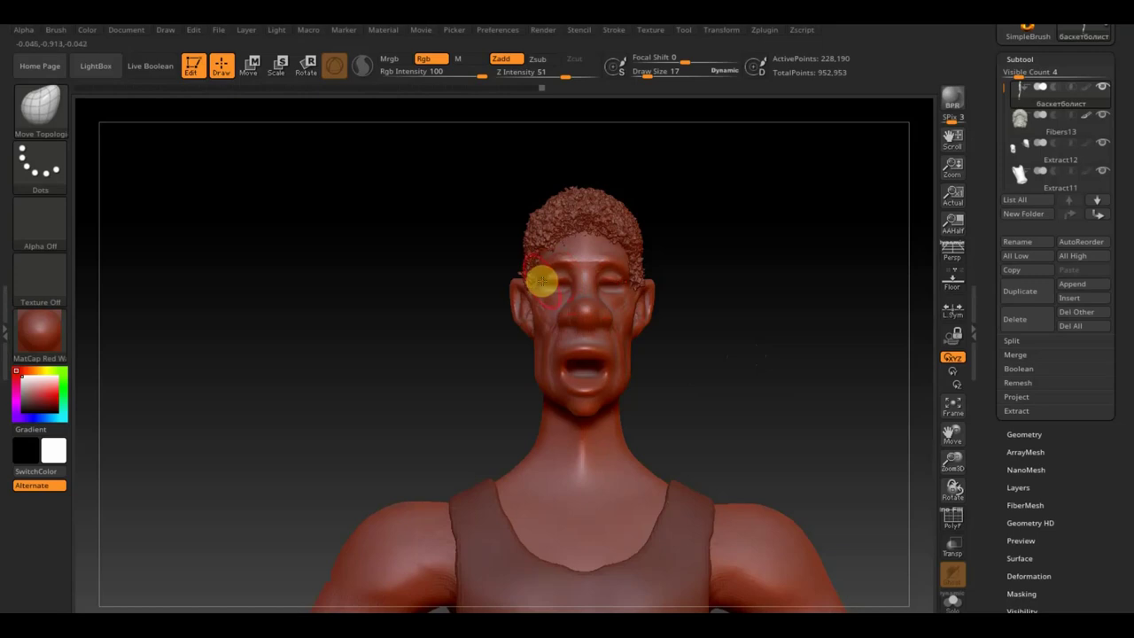
pyautogui.moveTo(691, 258)
pyautogui.mouseDown()
pyautogui.moveTo(801, 255)
pyautogui.moveTo(756, 329)
pyautogui.mouseUp()
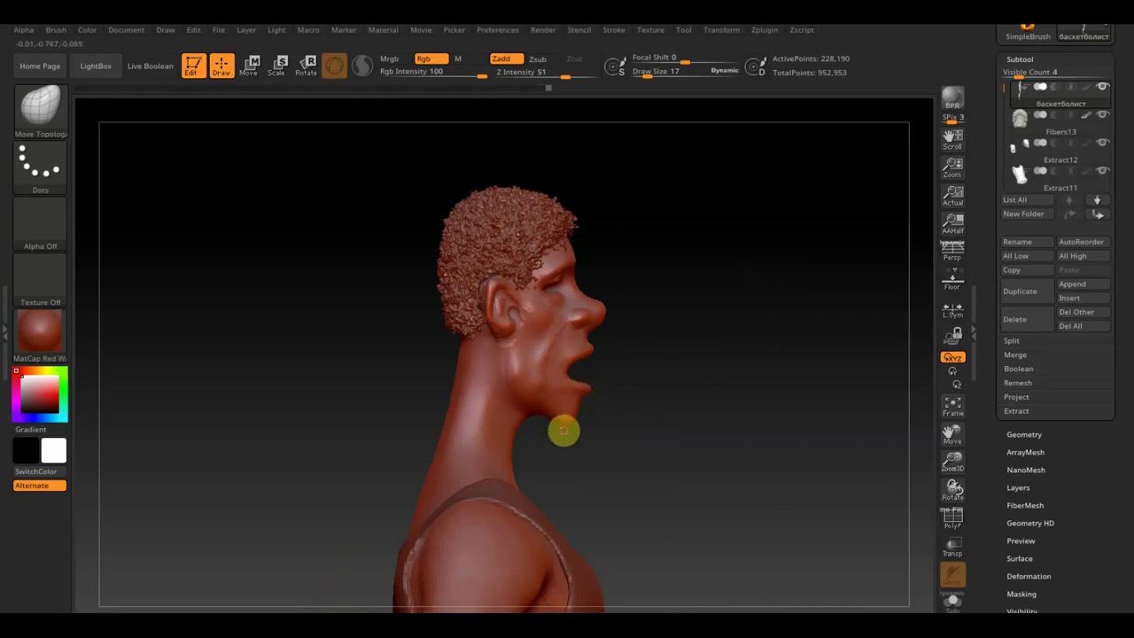
pyautogui.moveTo(555, 423); pyautogui.dragTo(566, 427)
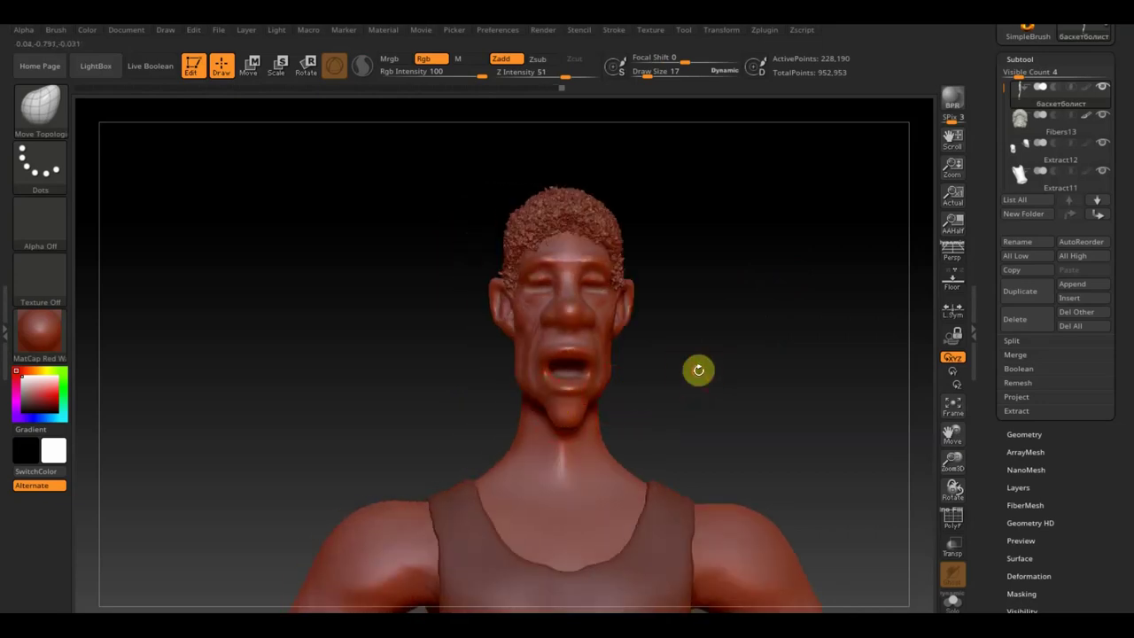
pyautogui.moveTo(697, 369); pyautogui.dragTo(536, 422)
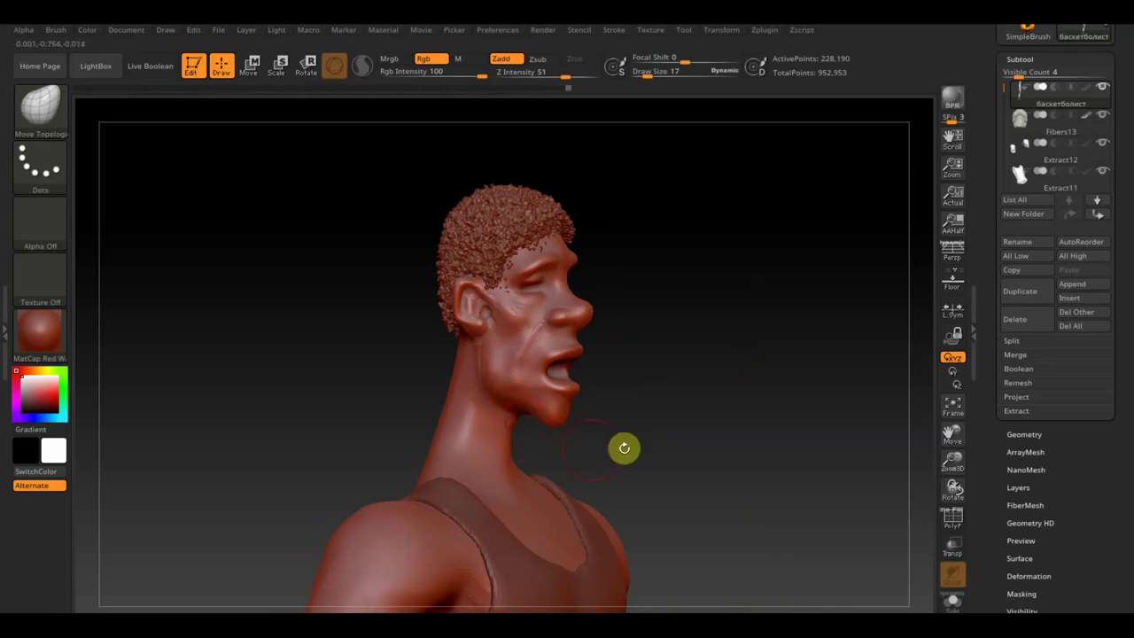
pyautogui.moveTo(624, 447); pyautogui.dragTo(739, 417)
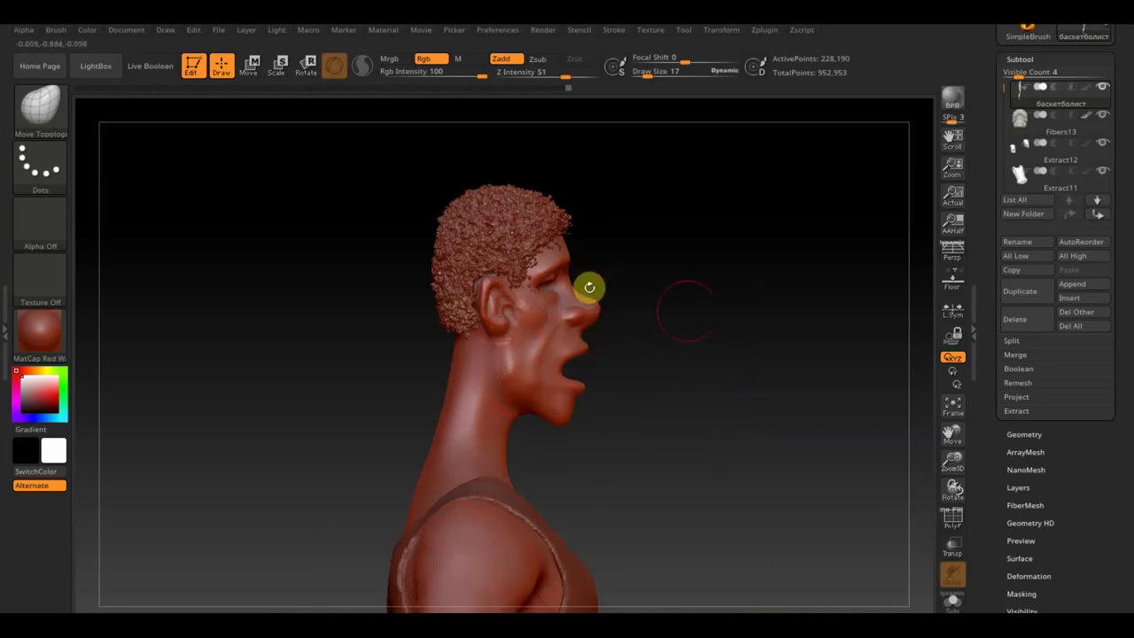
pyautogui.moveTo(722, 401)
pyautogui.mouseDown()
pyautogui.moveTo(671, 403)
pyautogui.moveTo(691, 417)
pyautogui.moveTo(611, 268)
pyautogui.moveTo(659, 241)
pyautogui.moveTo(718, 318)
pyautogui.moveTo(674, 258)
pyautogui.moveTo(717, 314)
pyautogui.moveTo(752, 329)
pyautogui.moveTo(732, 364)
pyautogui.moveTo(696, 373)
pyautogui.moveTo(752, 357)
pyautogui.moveTo(736, 395)
pyautogui.mouseUp()
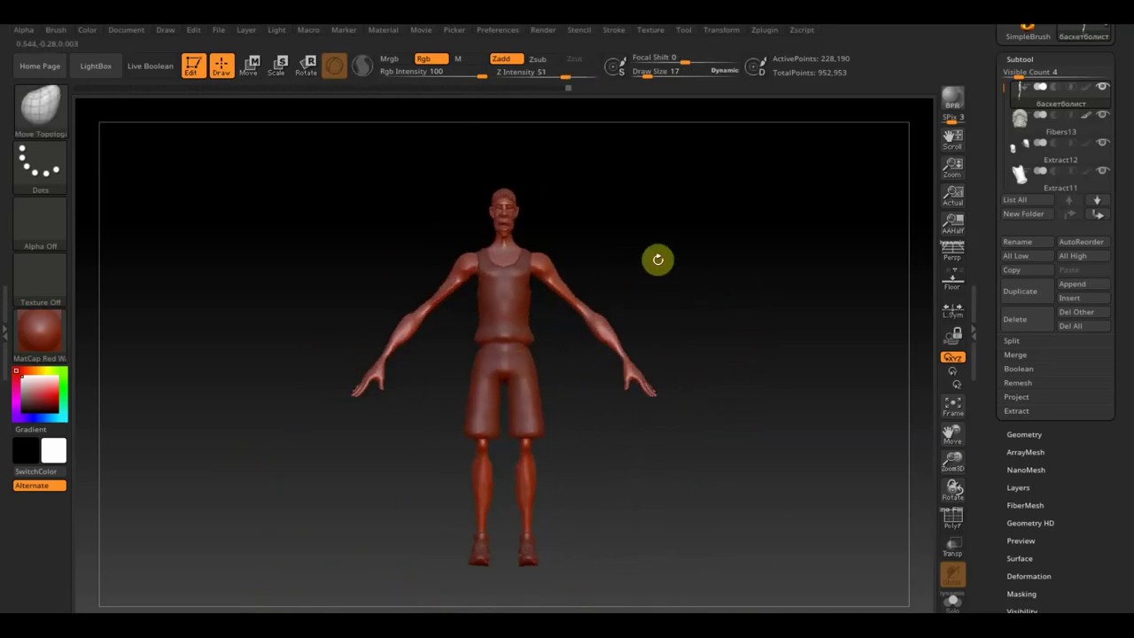
# Raise Draw Size to 95 and undo the last edit to the shoulders and arms
pyautogui.moveTo(647, 73); pyautogui.dragTo(664, 85)
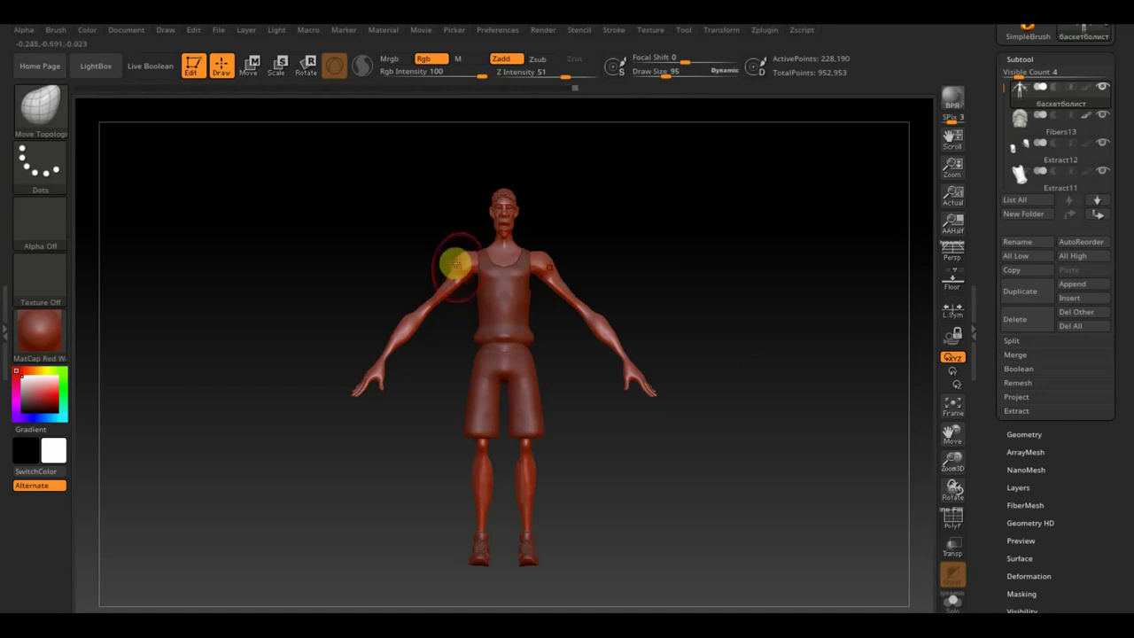
pyautogui.hotkey('ctrl', 'z')
pyautogui.moveTo(684, 273)
pyautogui.mouseDown()
pyautogui.moveTo(650, 278)
pyautogui.moveTo(620, 257)
pyautogui.moveTo(591, 262)
pyautogui.moveTo(686, 265)
pyautogui.moveTo(699, 287)
pyautogui.mouseUp()
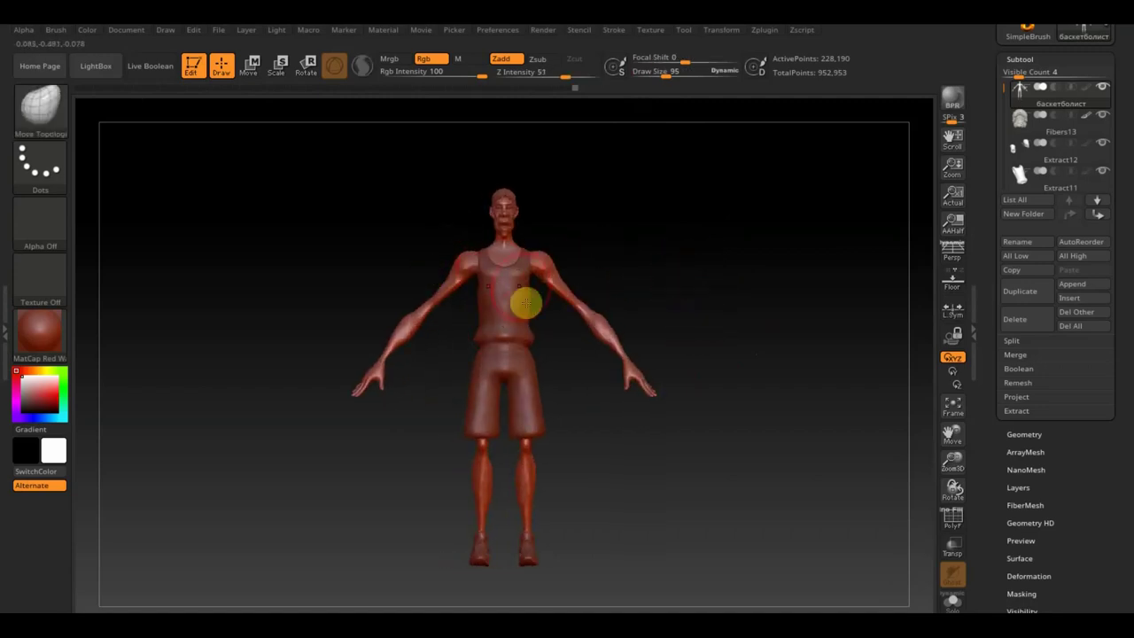
pyautogui.click(725, 39)
pyautogui.moveTo(651, 30)
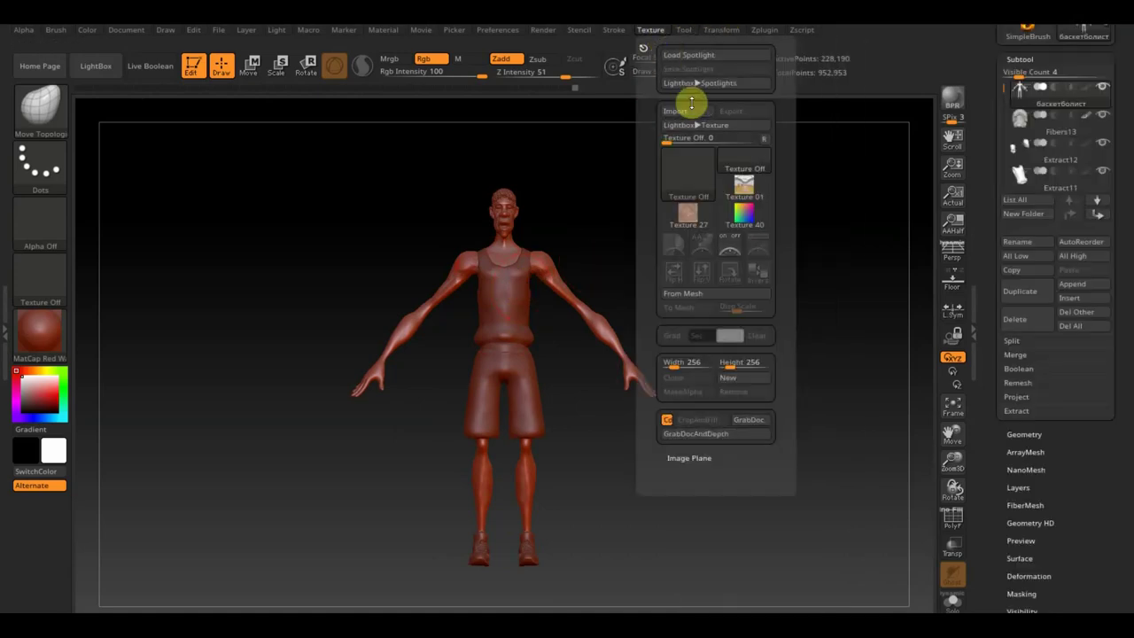
# Import the basketball uniform image from the Desktop as a texture and add it to Spotlight
pyautogui.click(689, 112)
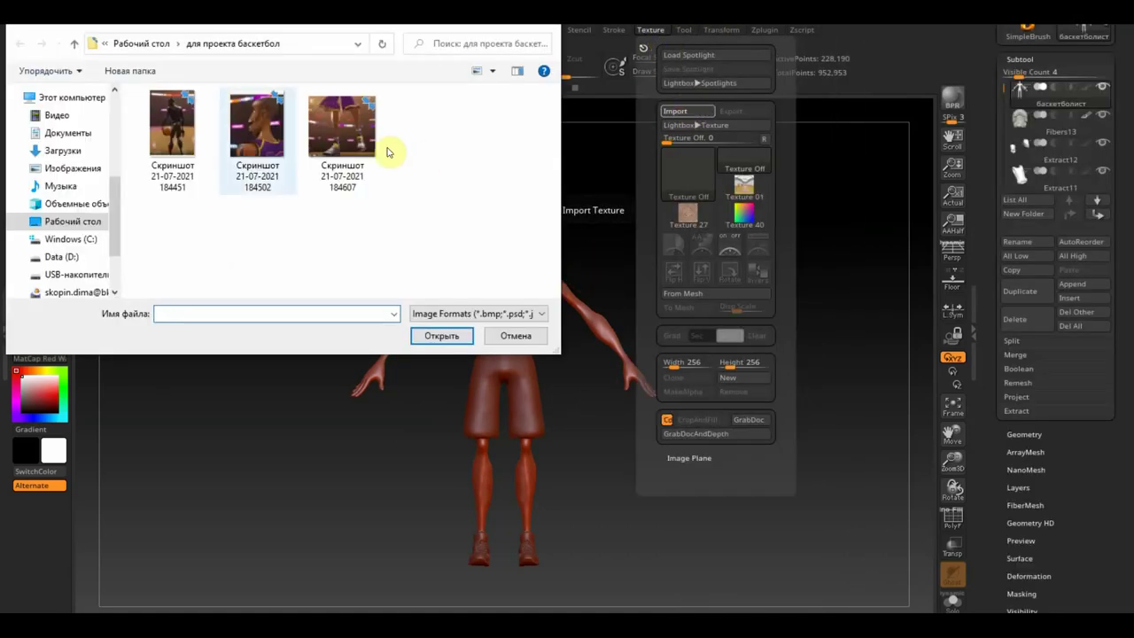
pyautogui.click(75, 221)
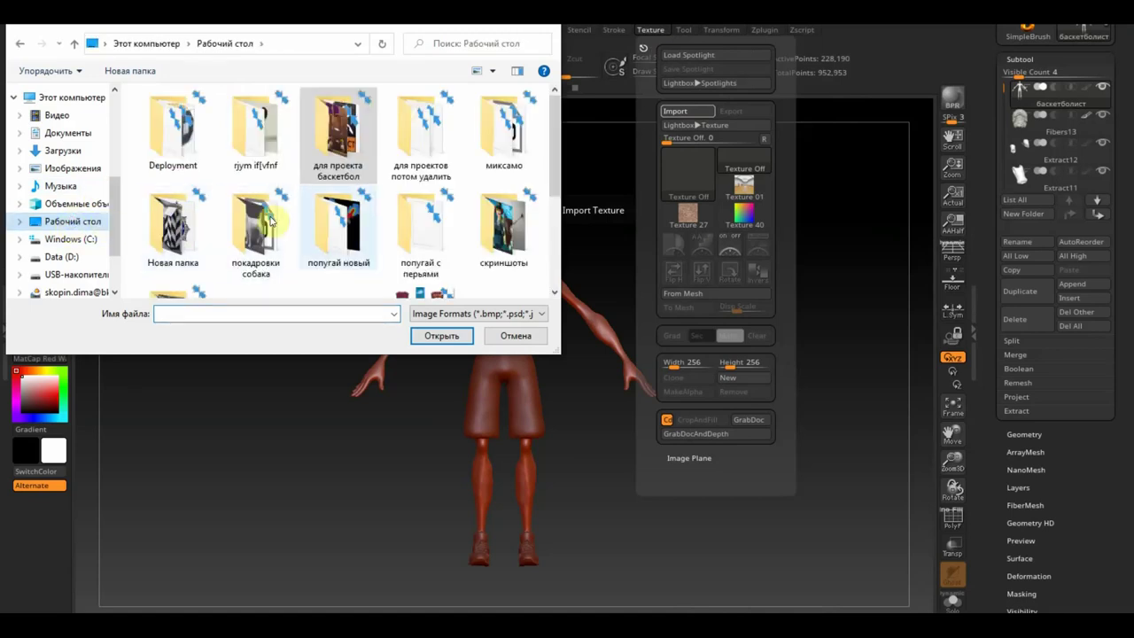
pyautogui.scroll(-5, 341, 235)
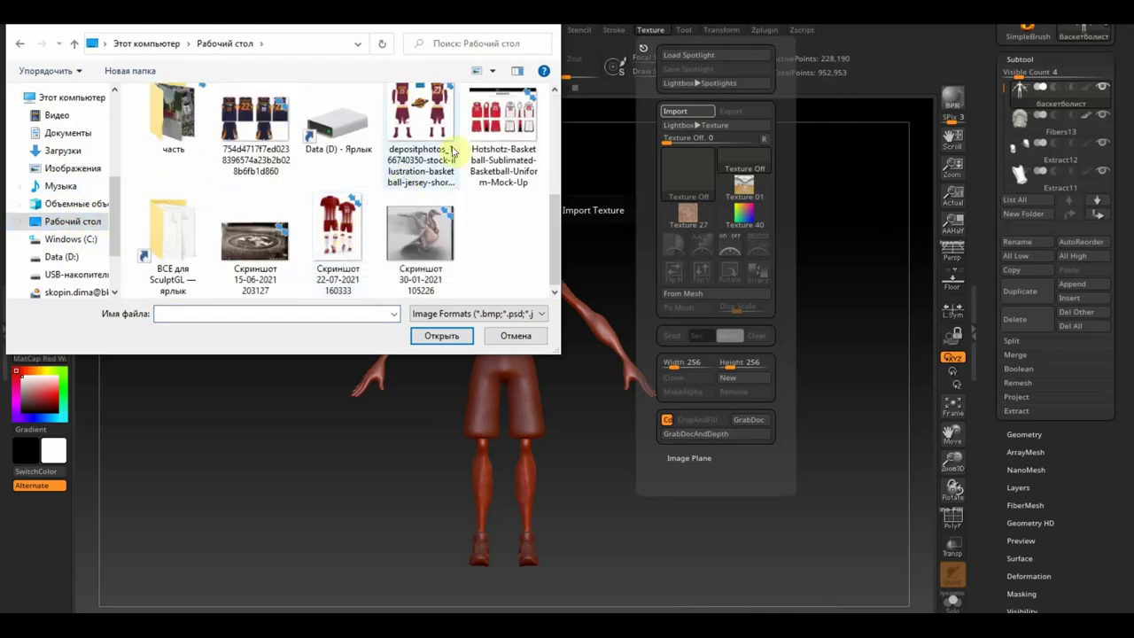
pyautogui.click(255, 129)
pyautogui.click(443, 336)
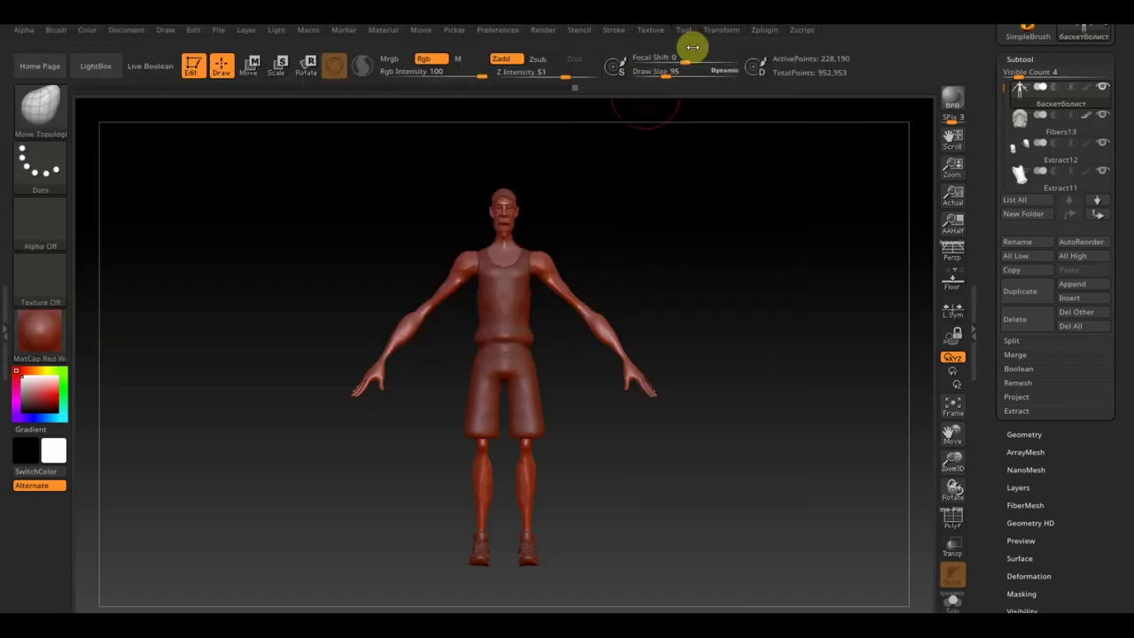
pyautogui.click(657, 33)
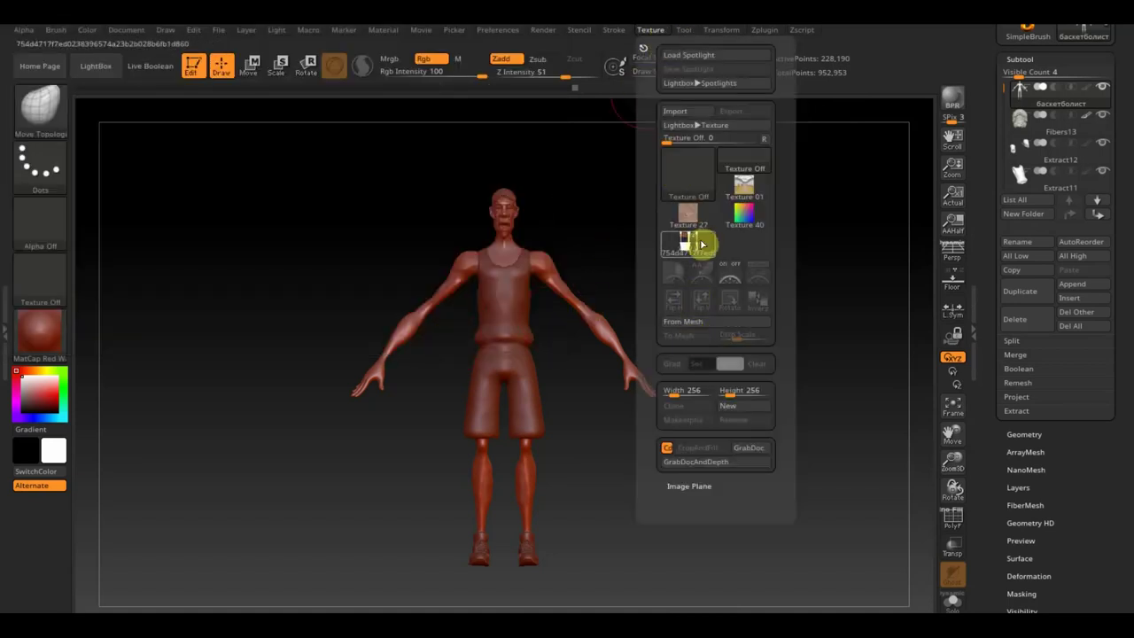
pyautogui.click(696, 249)
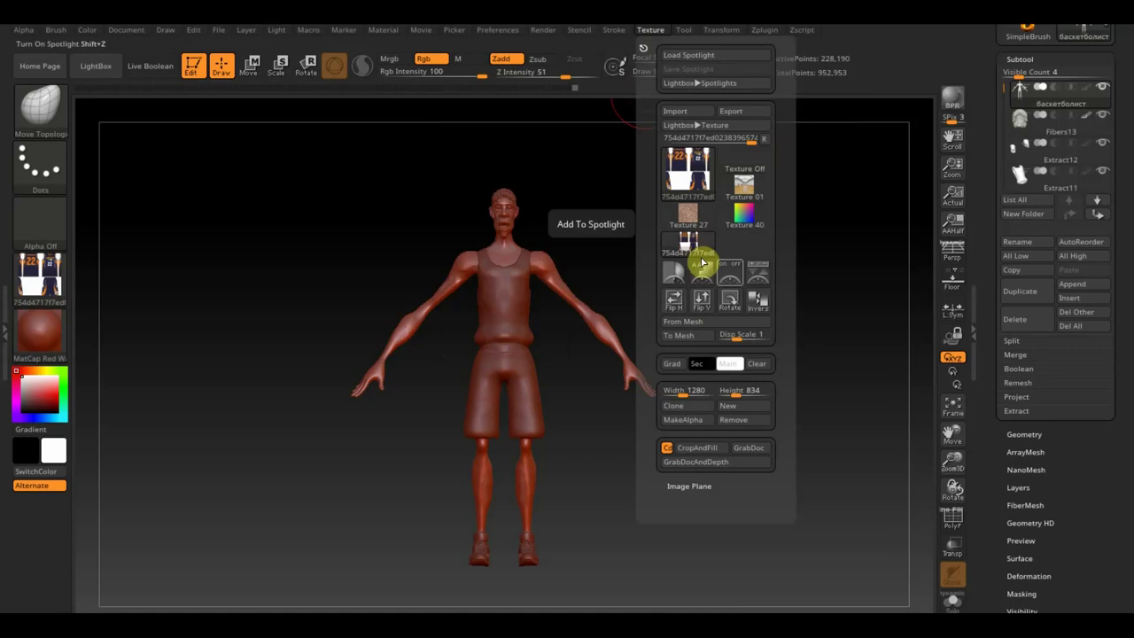
pyautogui.click(756, 275)
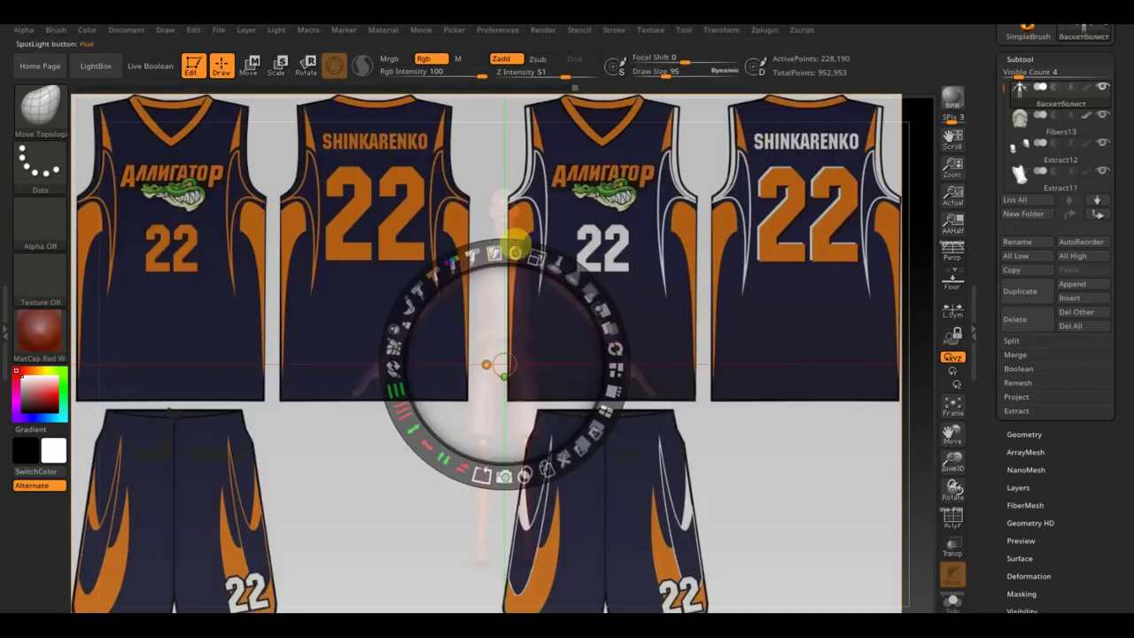
# Scale the uniform image down, shrink the Spotlight radius and lower the image's opacity
pyautogui.moveTo(535, 260)
pyautogui.mouseDown()
pyautogui.moveTo(467, 257)
pyautogui.moveTo(505, 262)
pyautogui.mouseUp()
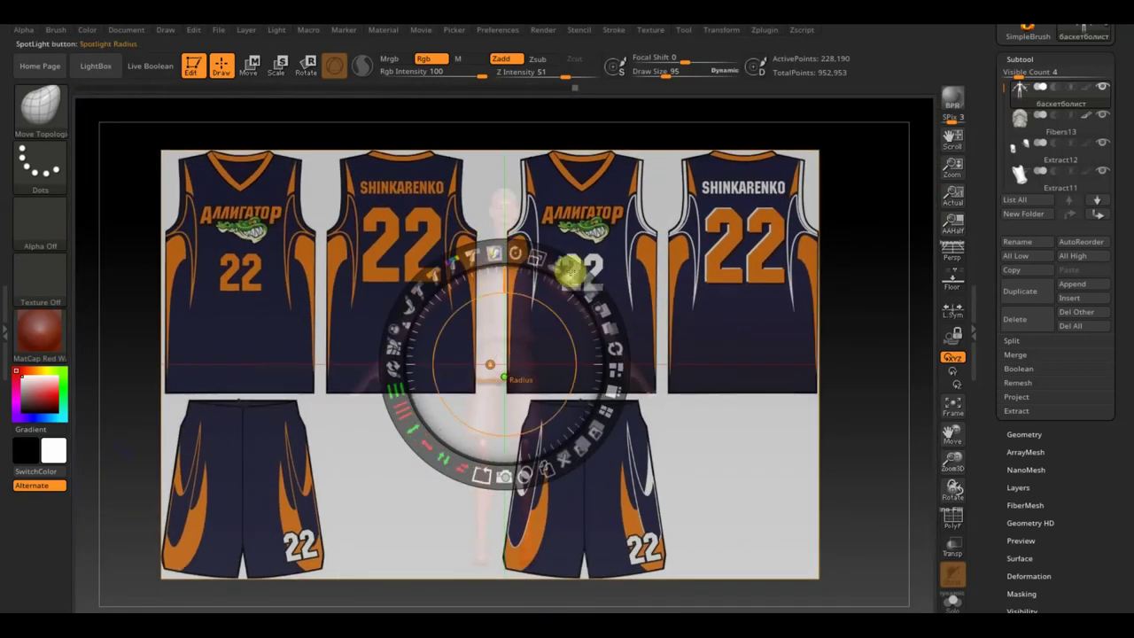
pyautogui.moveTo(576, 280); pyautogui.dragTo(560, 295)
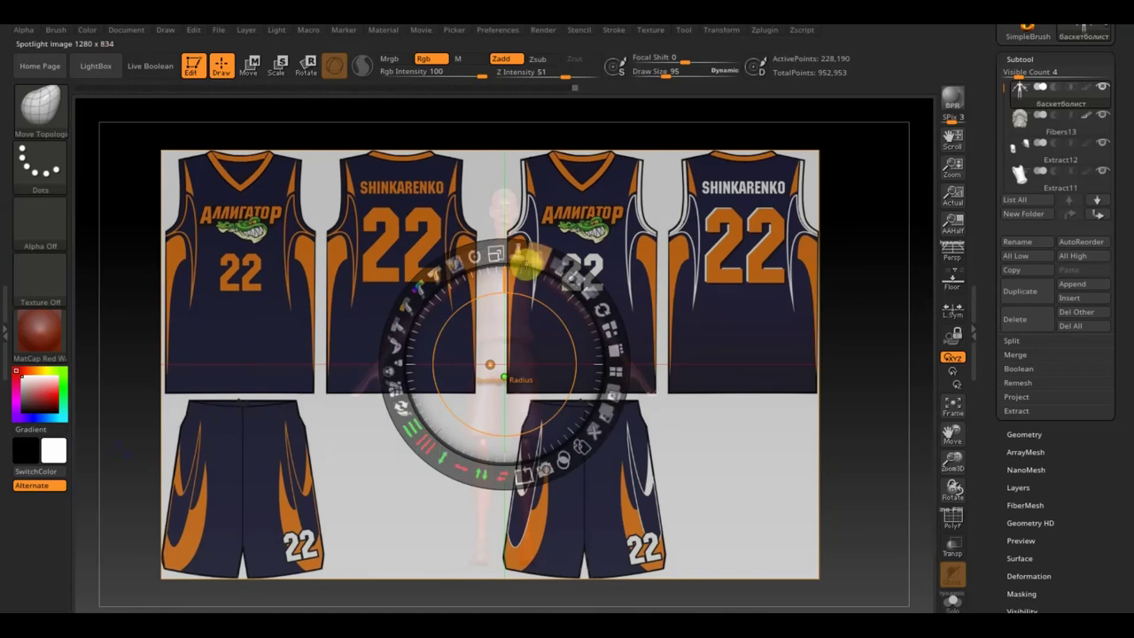
pyautogui.moveTo(593, 290)
pyautogui.mouseDown()
pyautogui.moveTo(564, 301)
pyautogui.moveTo(573, 348)
pyautogui.moveTo(552, 260)
pyautogui.moveTo(443, 246)
pyautogui.moveTo(503, 256)
pyautogui.mouseUp()
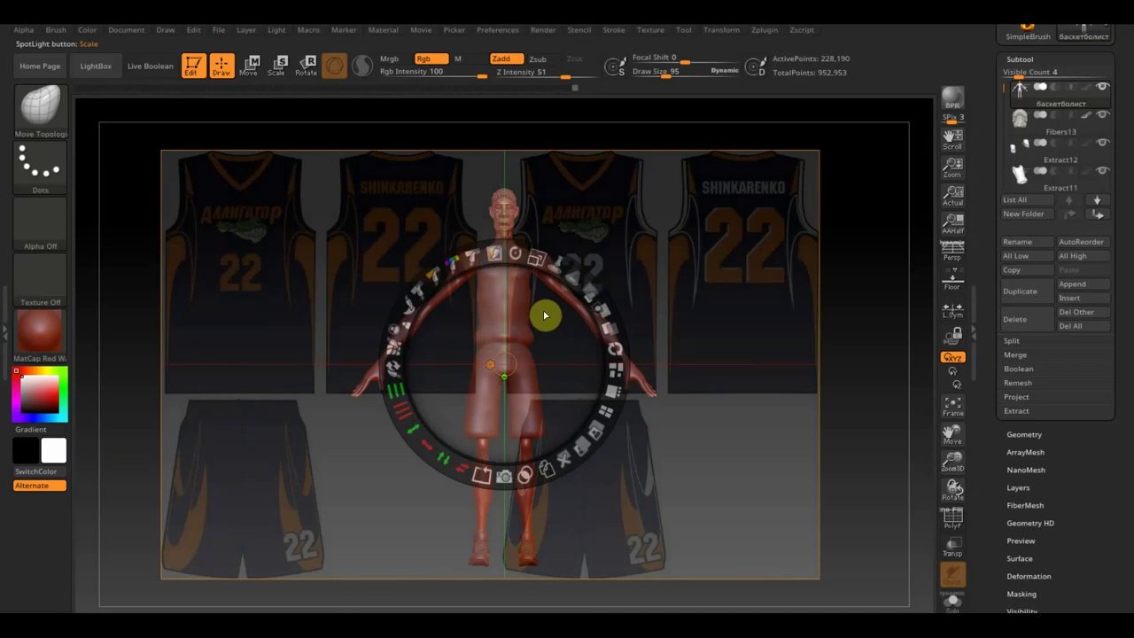
# Select the Extract11 tank-top subtool, shrink the uniform image over the torso, and hide the dial
pyautogui.press('n')
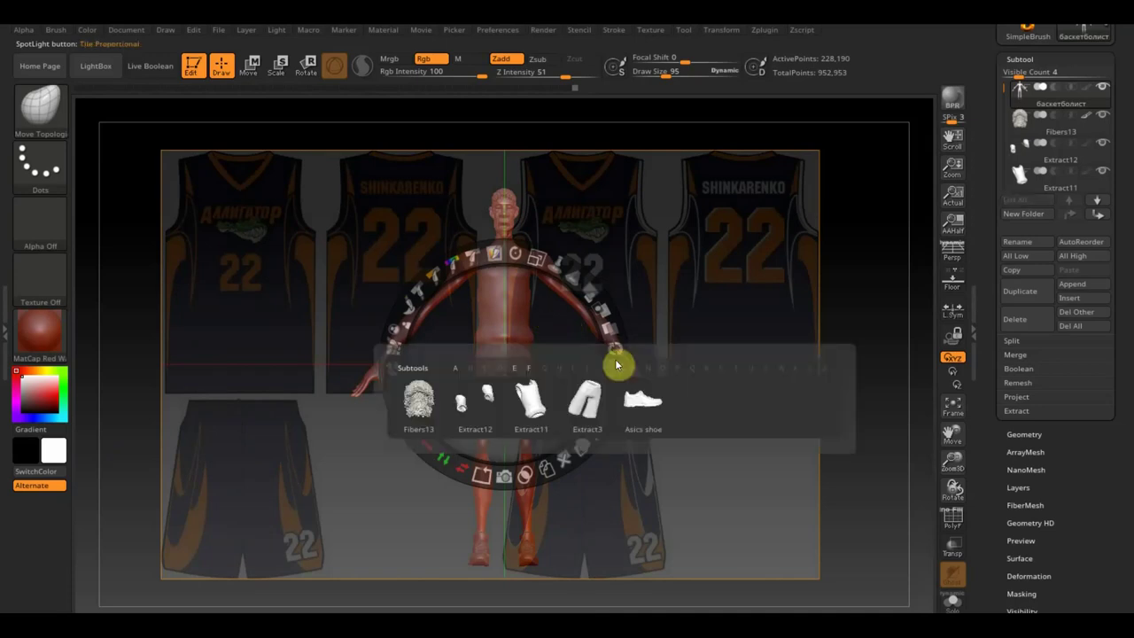
pyautogui.click(529, 400)
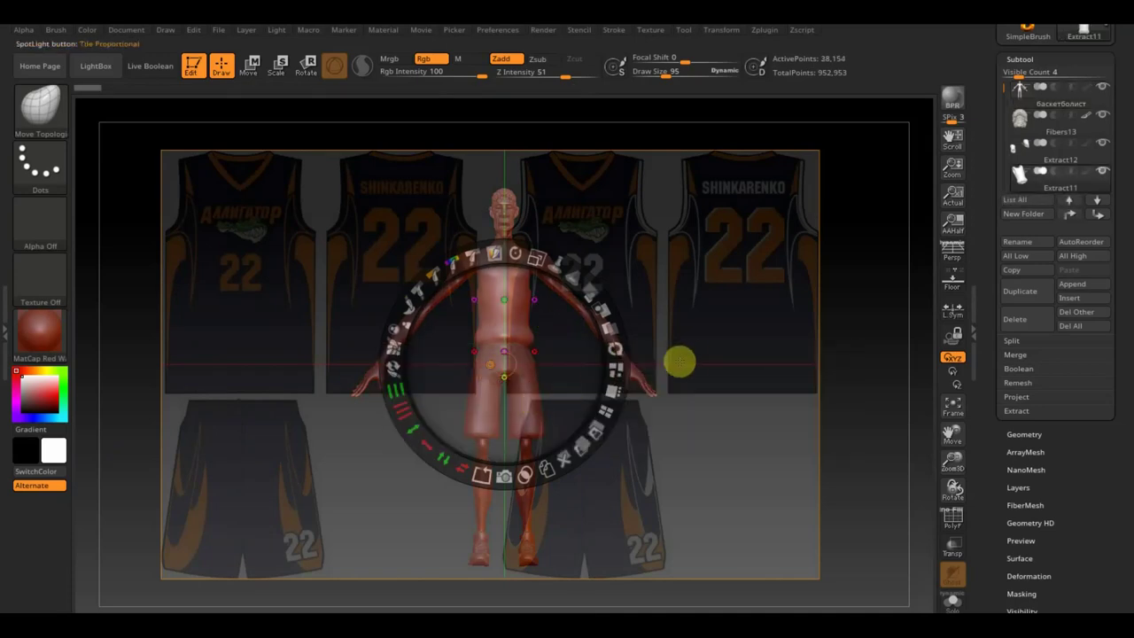
pyautogui.moveTo(535, 258)
pyautogui.mouseDown()
pyautogui.moveTo(407, 218)
pyautogui.moveTo(387, 222)
pyautogui.mouseUp()
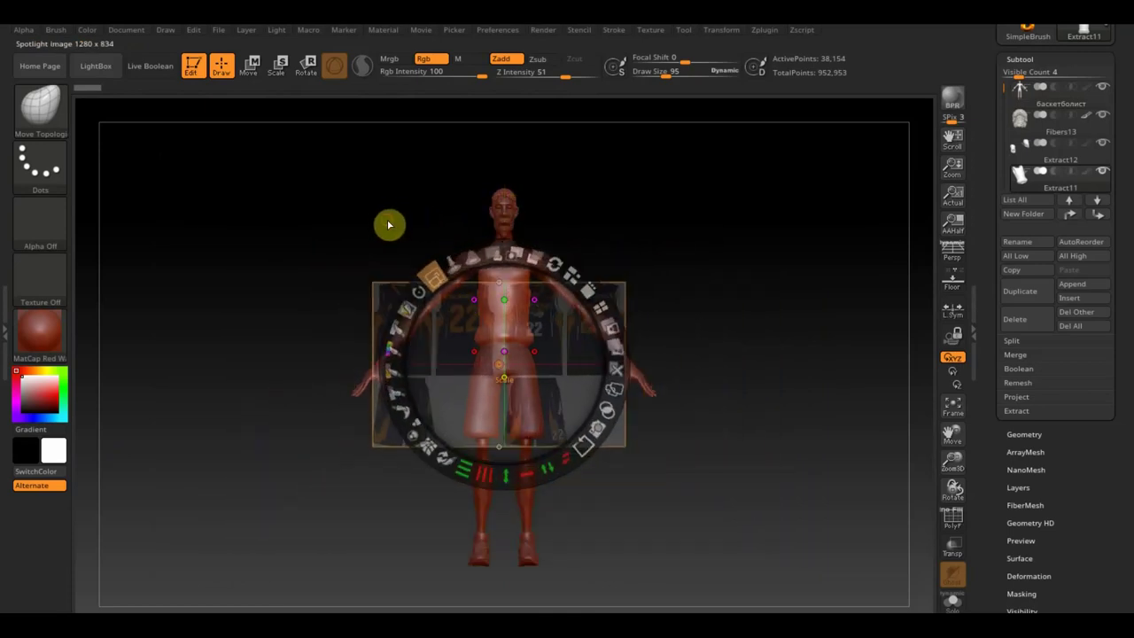
pyautogui.moveTo(515, 329)
pyautogui.mouseDown()
pyautogui.moveTo(537, 336)
pyautogui.moveTo(605, 309)
pyautogui.mouseUp()
pyautogui.moveTo(802, 360)
pyautogui.mouseDown()
pyautogui.moveTo(819, 424)
pyautogui.moveTo(792, 395)
pyautogui.moveTo(850, 579)
pyautogui.moveTo(699, 502)
pyautogui.moveTo(721, 471)
pyautogui.mouseUp()
pyautogui.press('z')
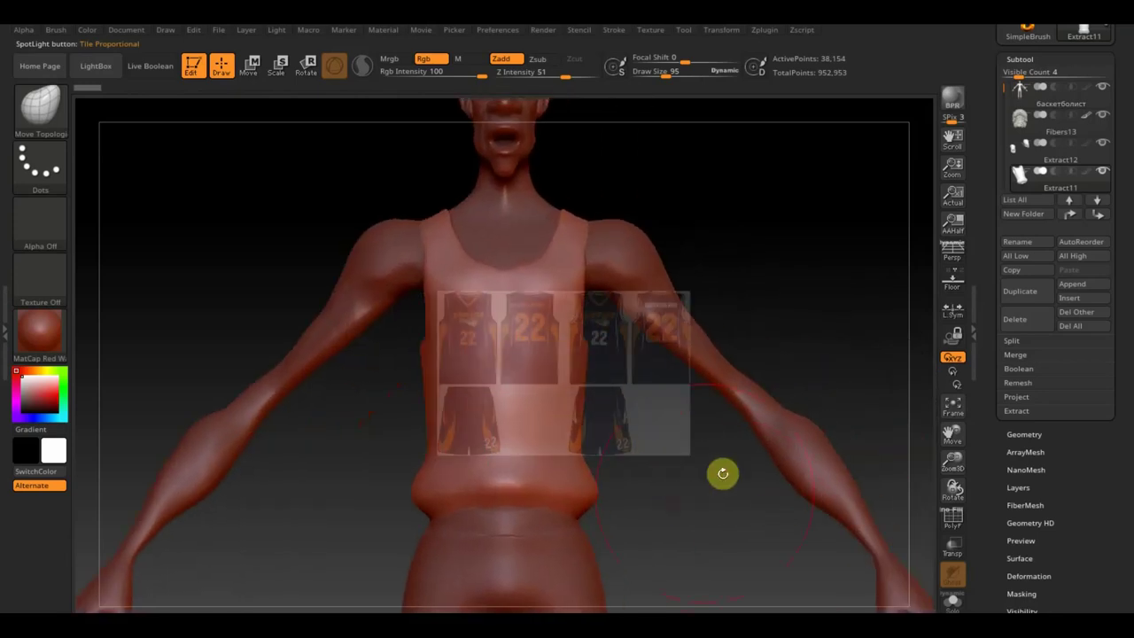
# Bring back the Spotlight dial and roughly move and resize the jersey image near the torso
pyautogui.press('z')
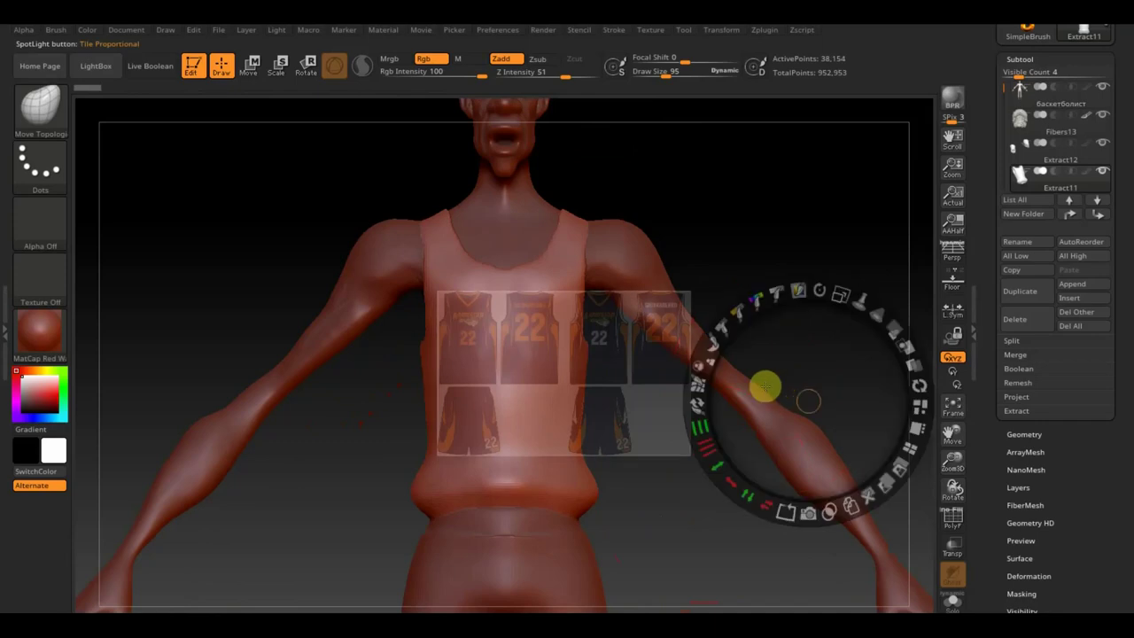
pyautogui.moveTo(804, 362); pyautogui.dragTo(785, 351)
pyautogui.moveTo(820, 273)
pyautogui.mouseDown()
pyautogui.moveTo(848, 293)
pyautogui.moveTo(879, 356)
pyautogui.moveTo(777, 337)
pyautogui.moveTo(1063, 431)
pyautogui.moveTo(1123, 422)
pyautogui.mouseUp()
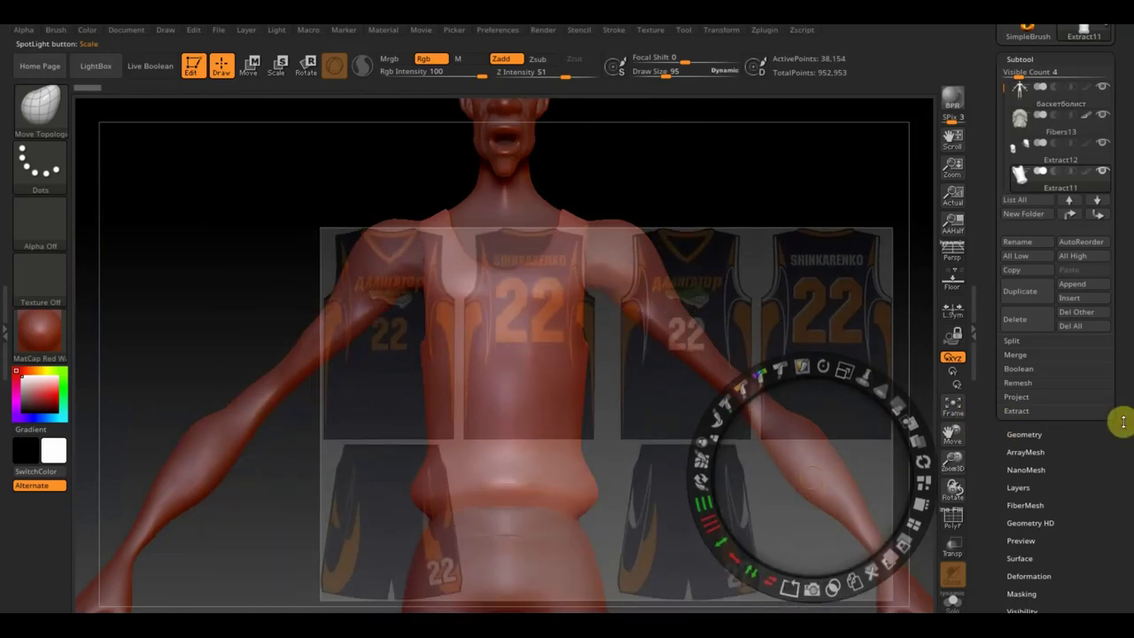
pyautogui.moveTo(765, 430)
pyautogui.mouseDown()
pyautogui.moveTo(853, 413)
pyautogui.moveTo(864, 397)
pyautogui.mouseUp()
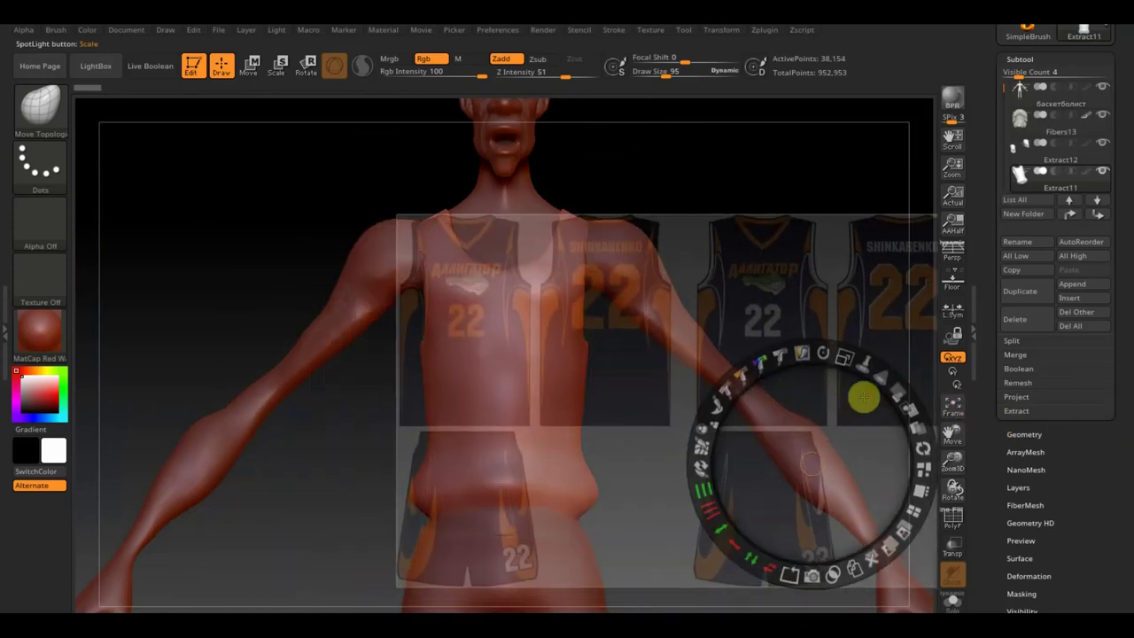
pyautogui.moveTo(842, 354)
pyautogui.mouseDown()
pyautogui.moveTo(891, 397)
pyautogui.moveTo(868, 463)
pyautogui.moveTo(1093, 577)
pyautogui.moveTo(1096, 600)
pyautogui.mouseUp()
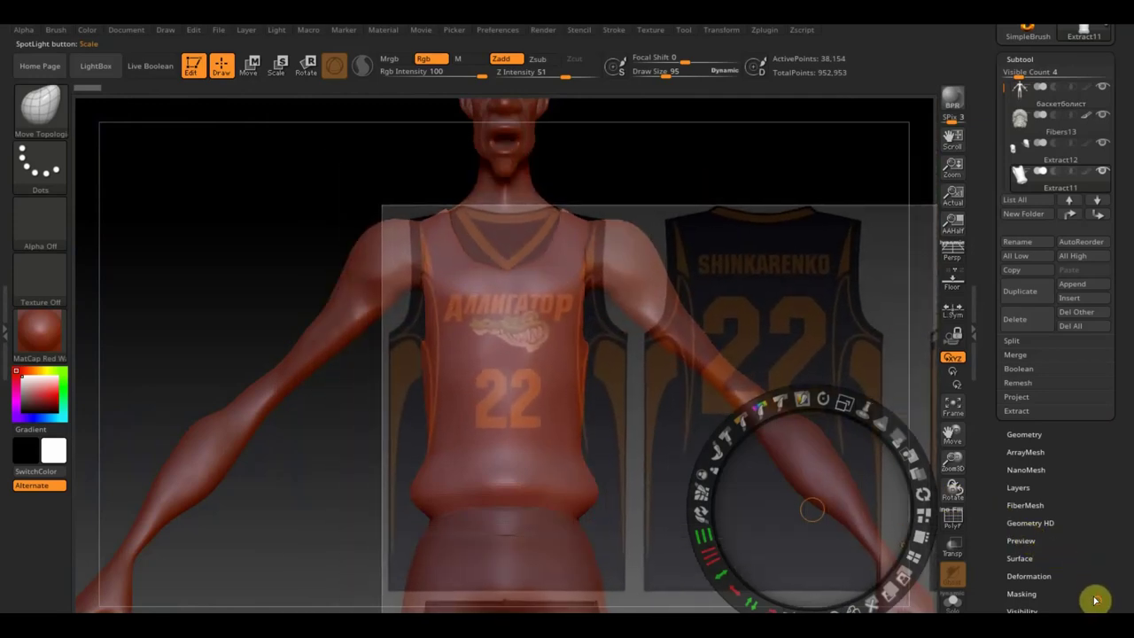
pyautogui.moveTo(846, 402); pyautogui.dragTo(815, 380)
pyautogui.moveTo(885, 537); pyautogui.dragTo(820, 482)
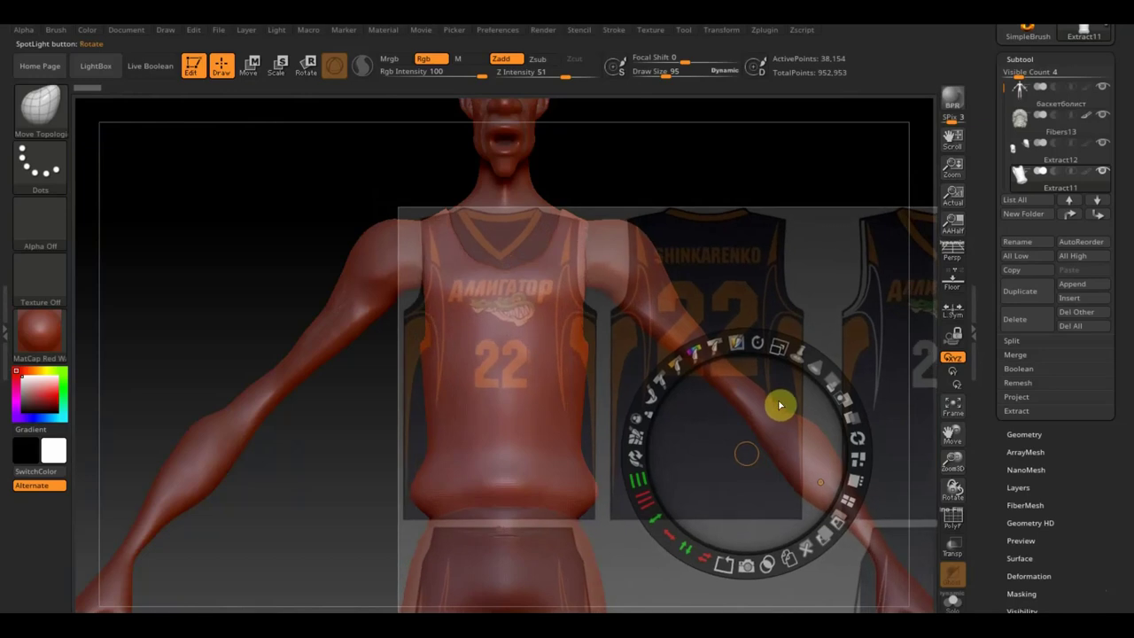
pyautogui.moveTo(780, 348); pyautogui.dragTo(739, 319)
# Align the jersey image precisely over the torso and make it fully opaque
pyautogui.moveTo(752, 368)
pyautogui.mouseDown()
pyautogui.moveTo(746, 398)
pyautogui.moveTo(695, 355)
pyautogui.moveTo(714, 367)
pyautogui.moveTo(693, 372)
pyautogui.moveTo(681, 390)
pyautogui.moveTo(704, 395)
pyautogui.moveTo(693, 391)
pyautogui.mouseUp()
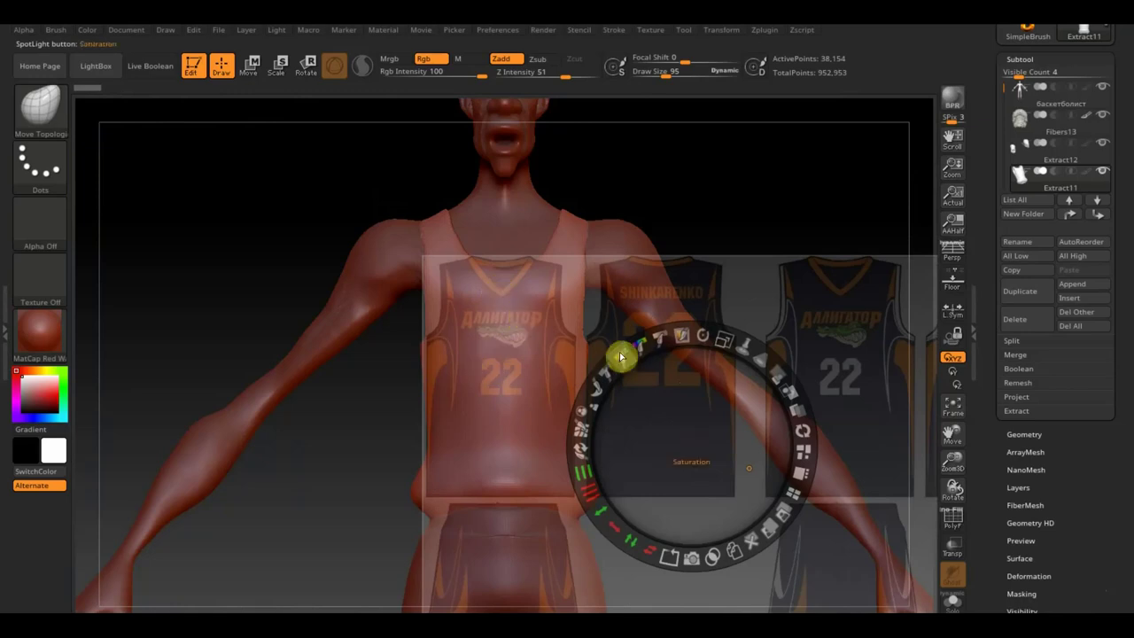
pyautogui.moveTo(721, 341); pyautogui.dragTo(736, 349)
pyautogui.moveTo(679, 407)
pyautogui.mouseDown()
pyautogui.moveTo(727, 405)
pyautogui.moveTo(728, 395)
pyautogui.moveTo(732, 405)
pyautogui.mouseUp()
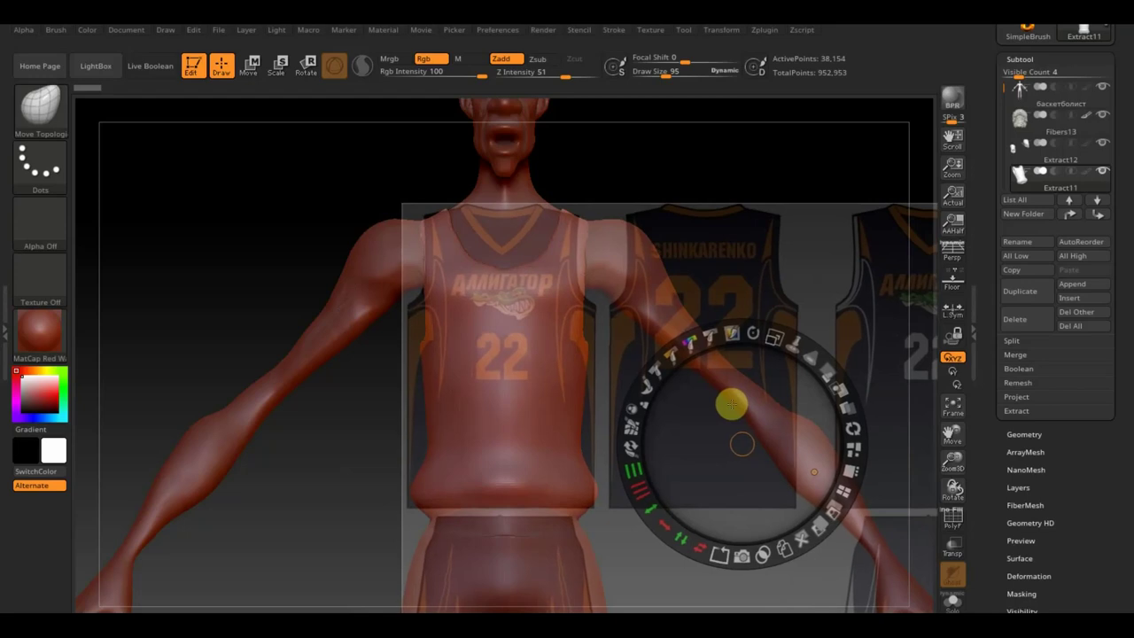
pyautogui.moveTo(732, 405); pyautogui.dragTo(727, 406)
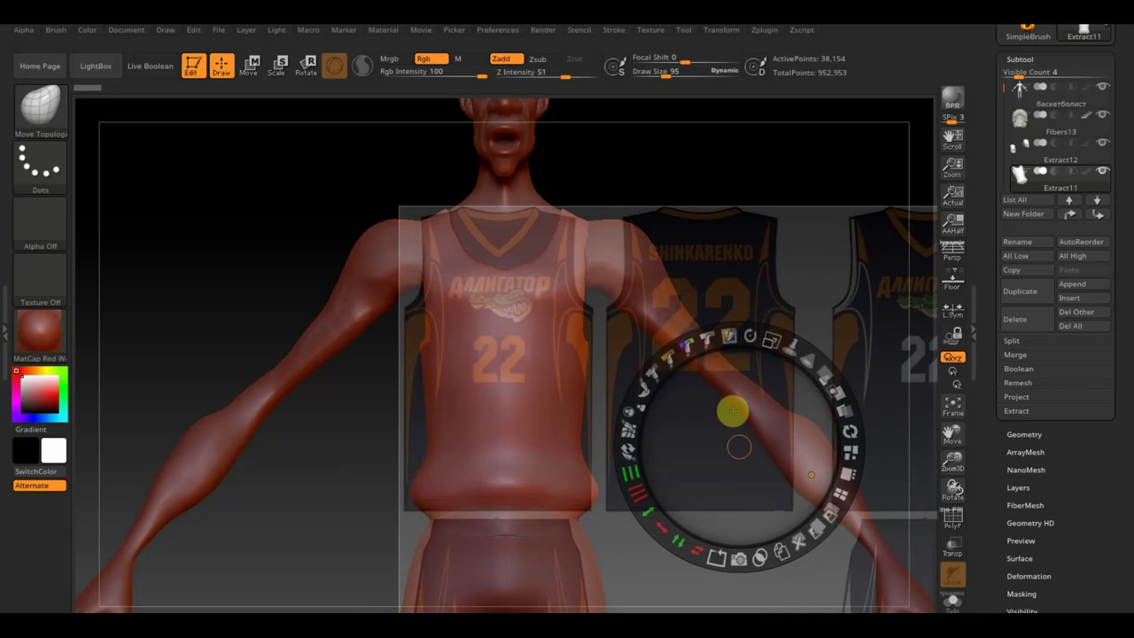
pyautogui.moveTo(796, 354)
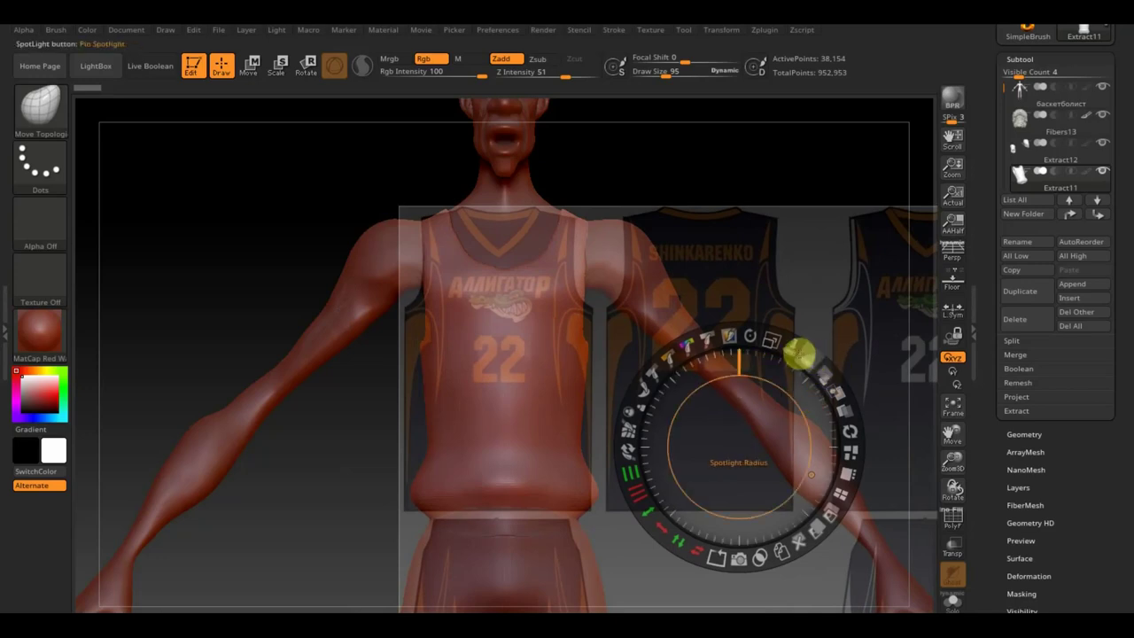
pyautogui.moveTo(827, 372); pyautogui.dragTo(848, 430)
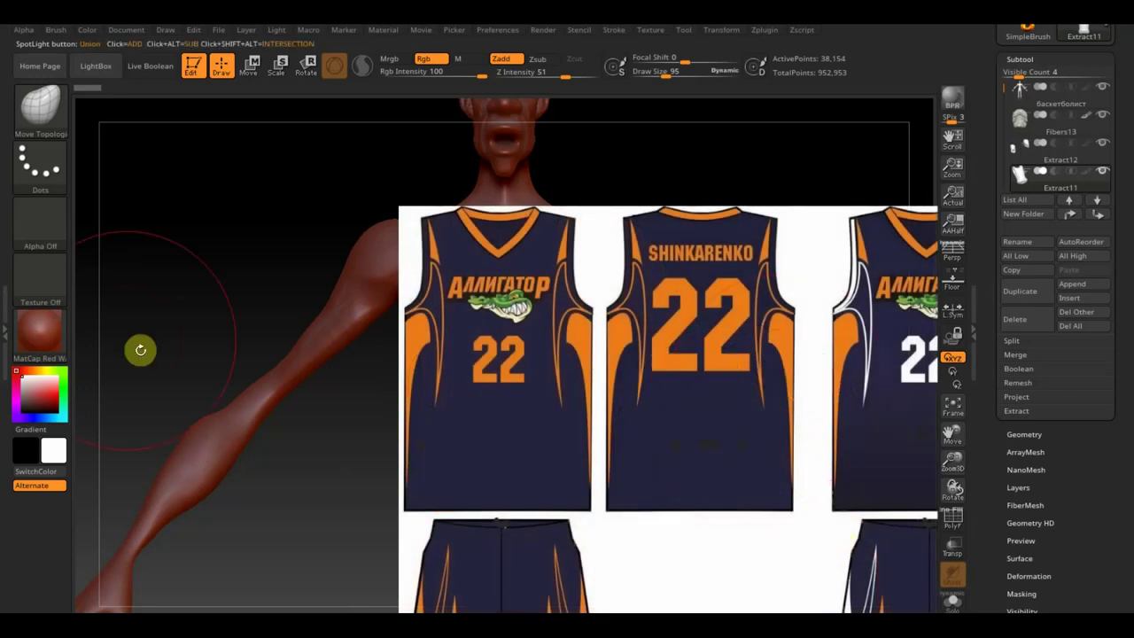
# Set up a size-28 Standard brush with Rgb on and Zadd off
pyautogui.moveTo(666, 76); pyautogui.dragTo(651, 76)
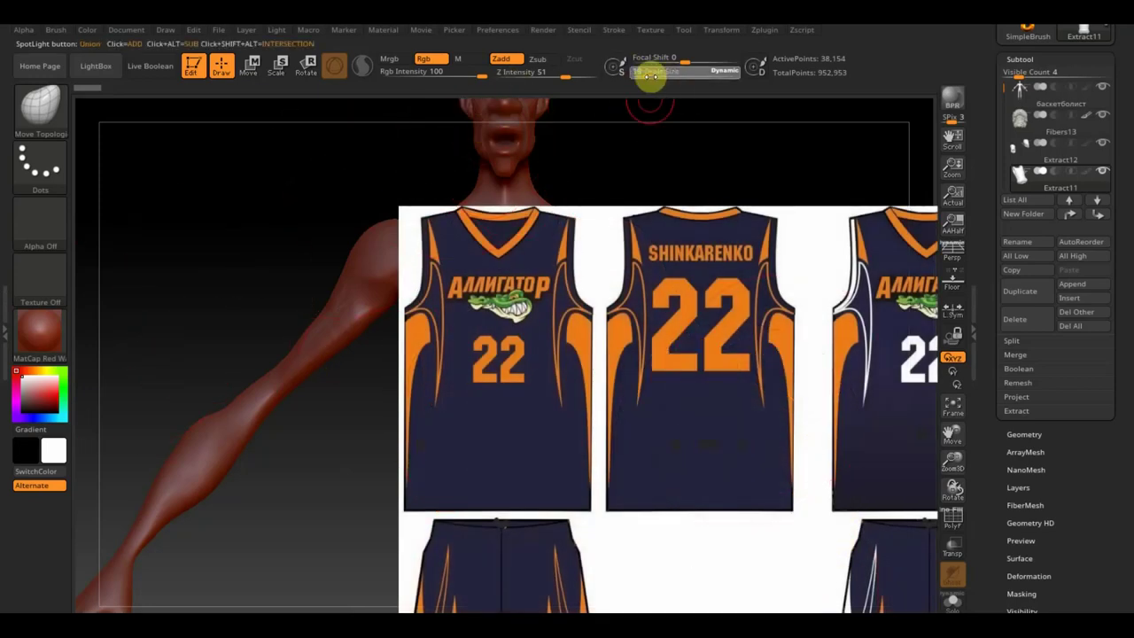
pyautogui.click(32, 110)
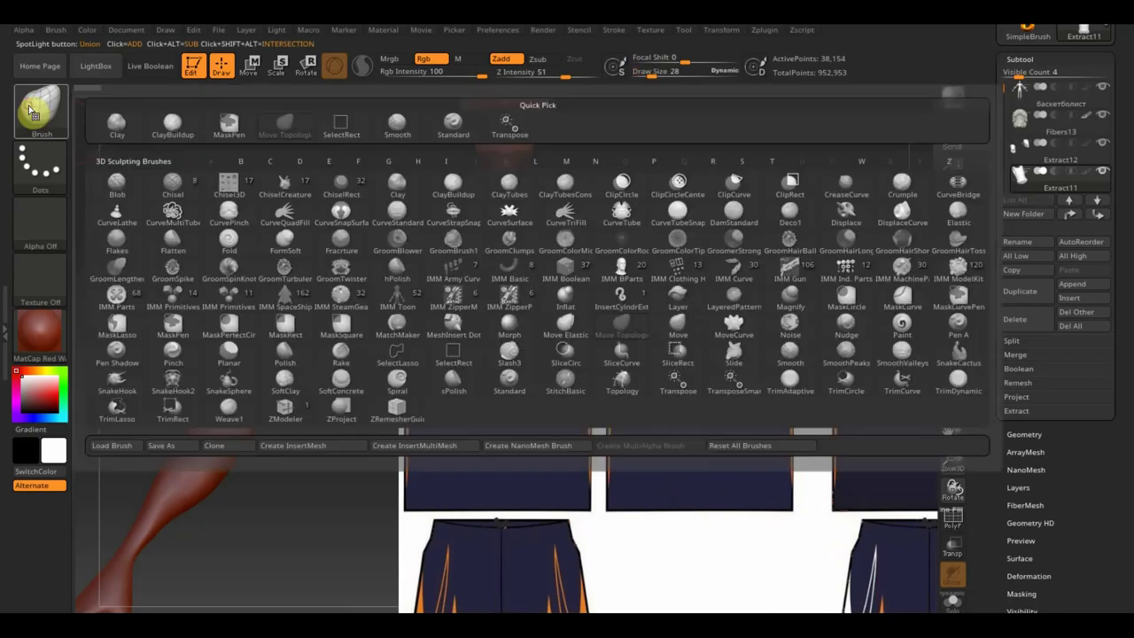
pyautogui.click(453, 129)
pyautogui.click(433, 63)
pyautogui.click(500, 58)
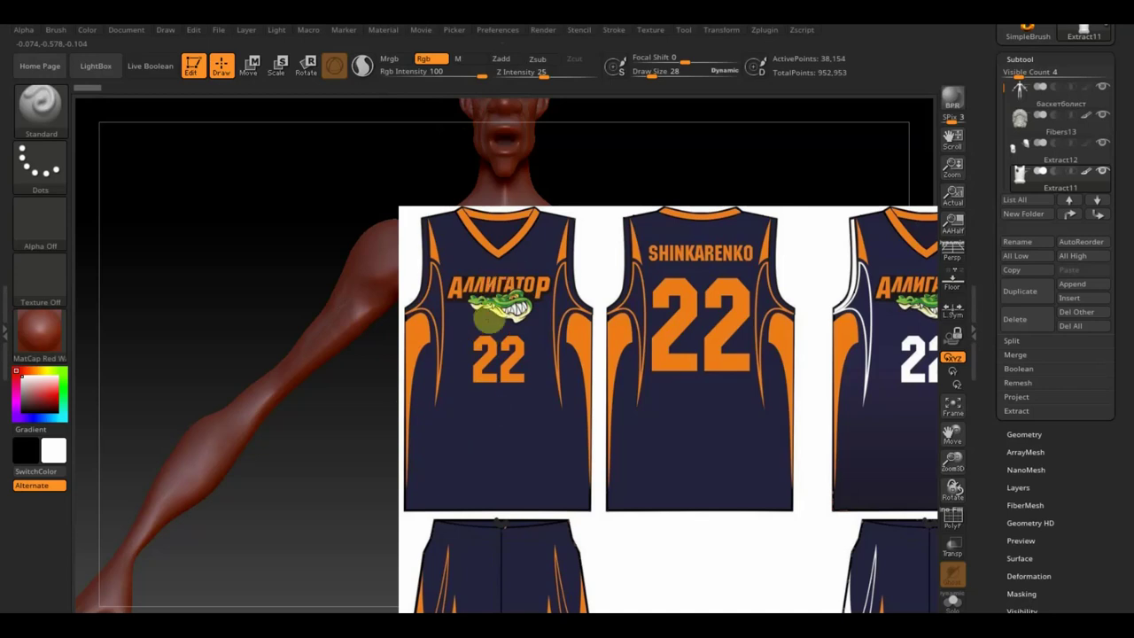
# Hide the jersey reference and subdivide the mesh to raise its point count
pyautogui.press('z')
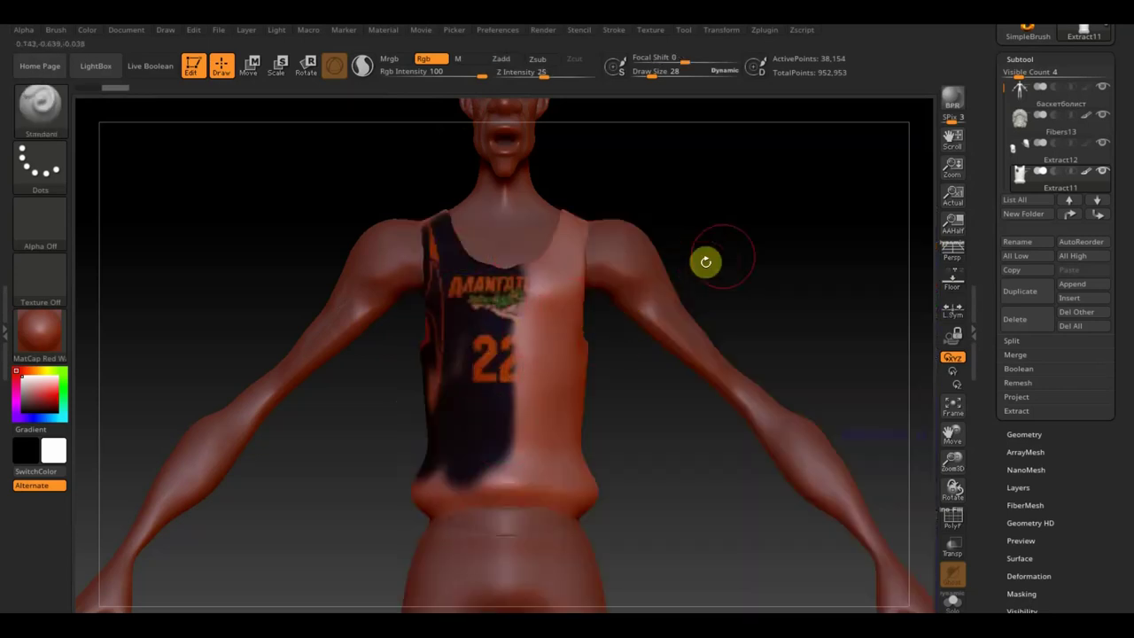
pyautogui.press('ctrl')
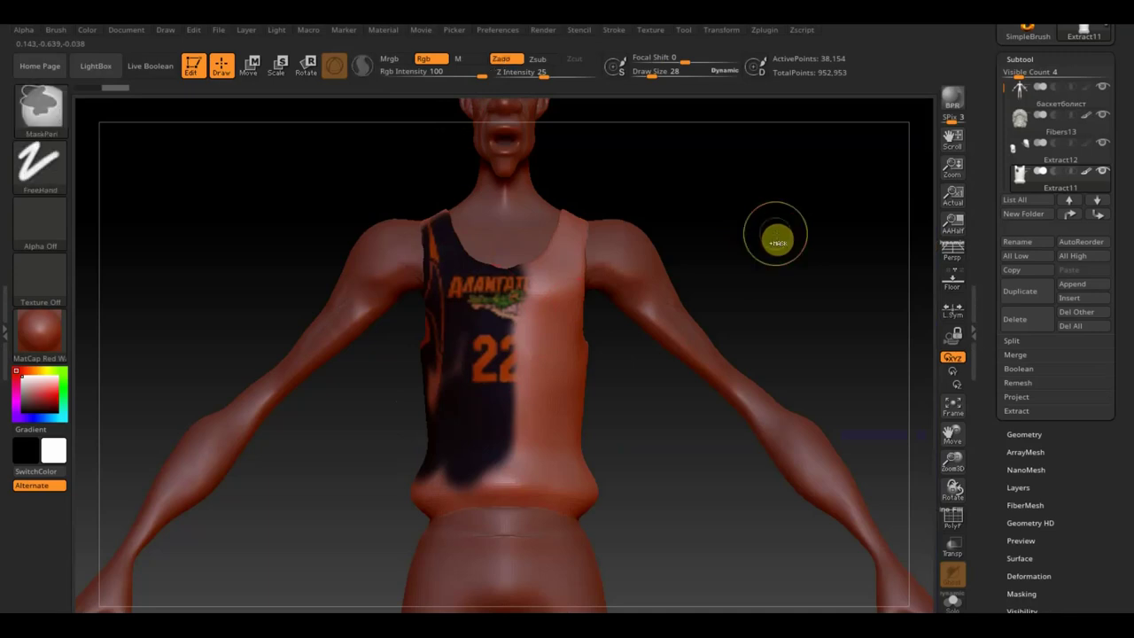
pyautogui.press('ctrl')
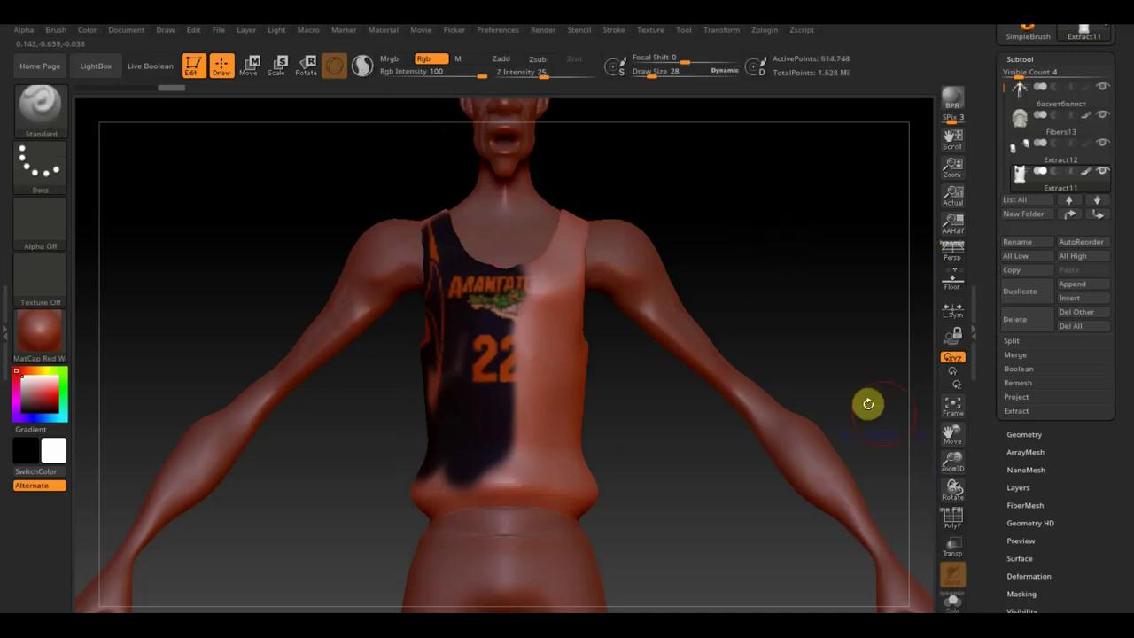
# Delete the lower subdivision levels and apply the SketchShaded2 material
pyautogui.click(1025, 434)
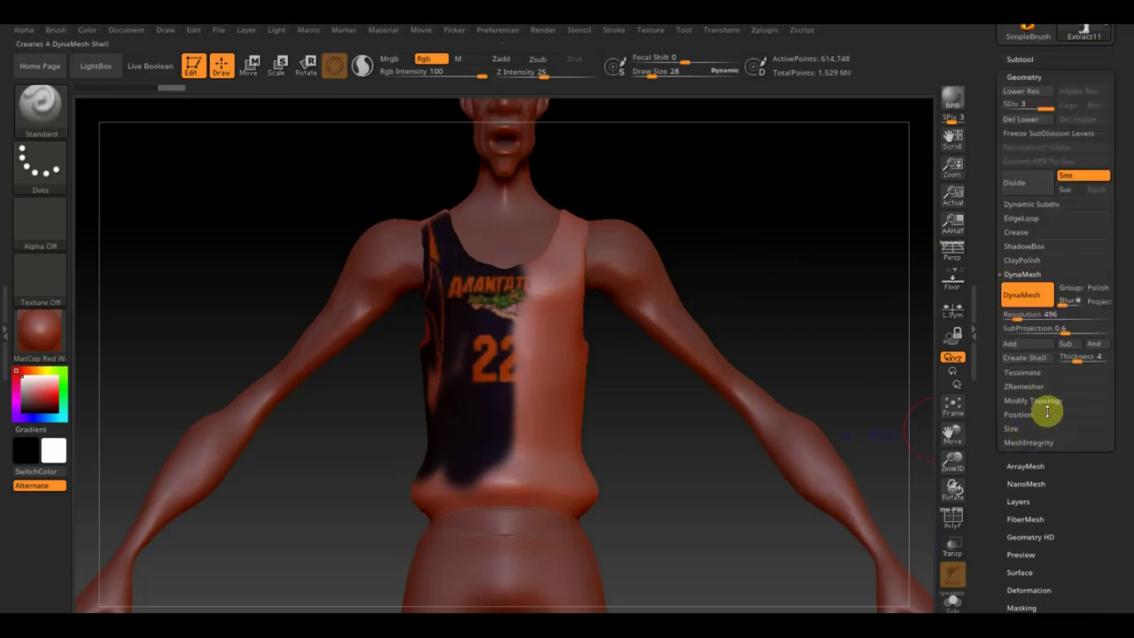
pyautogui.click(1031, 122)
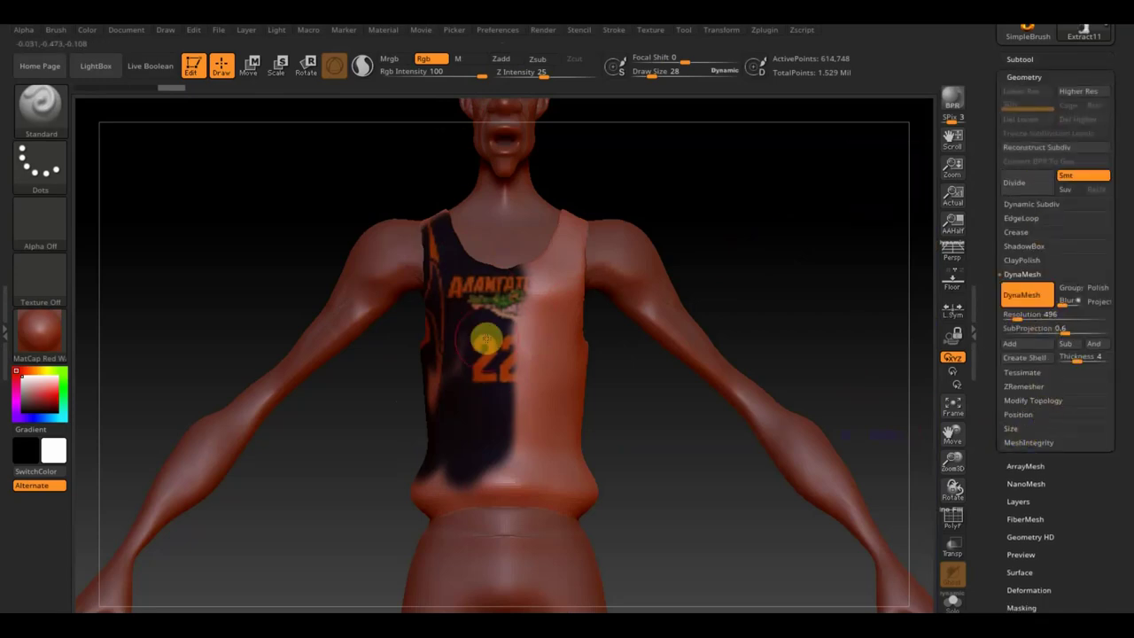
pyautogui.click(51, 339)
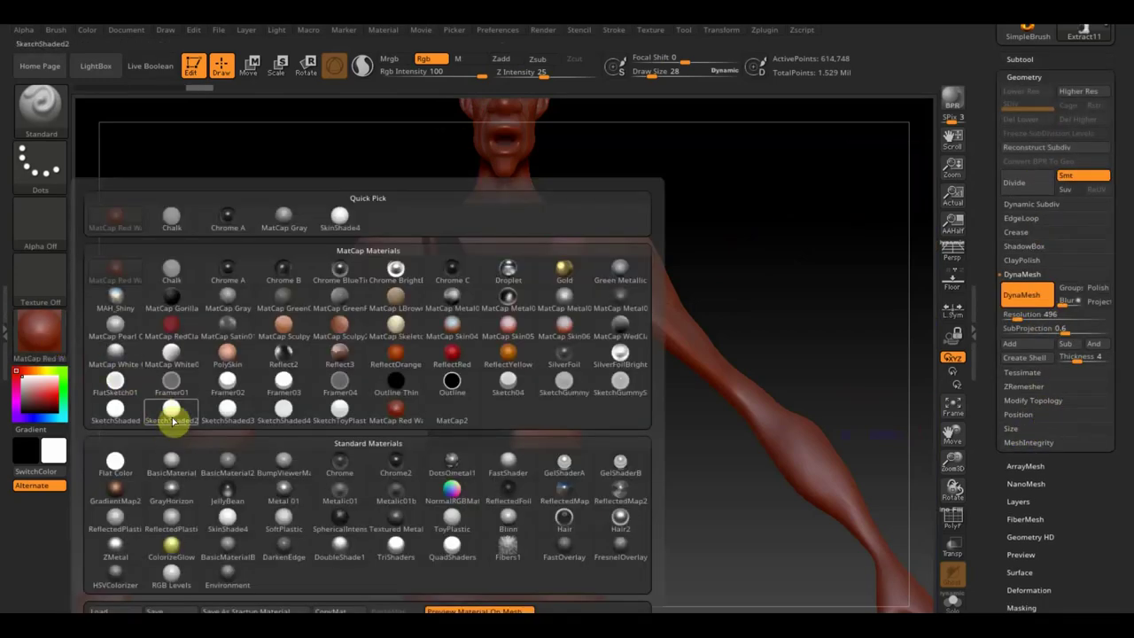
pyautogui.click(174, 412)
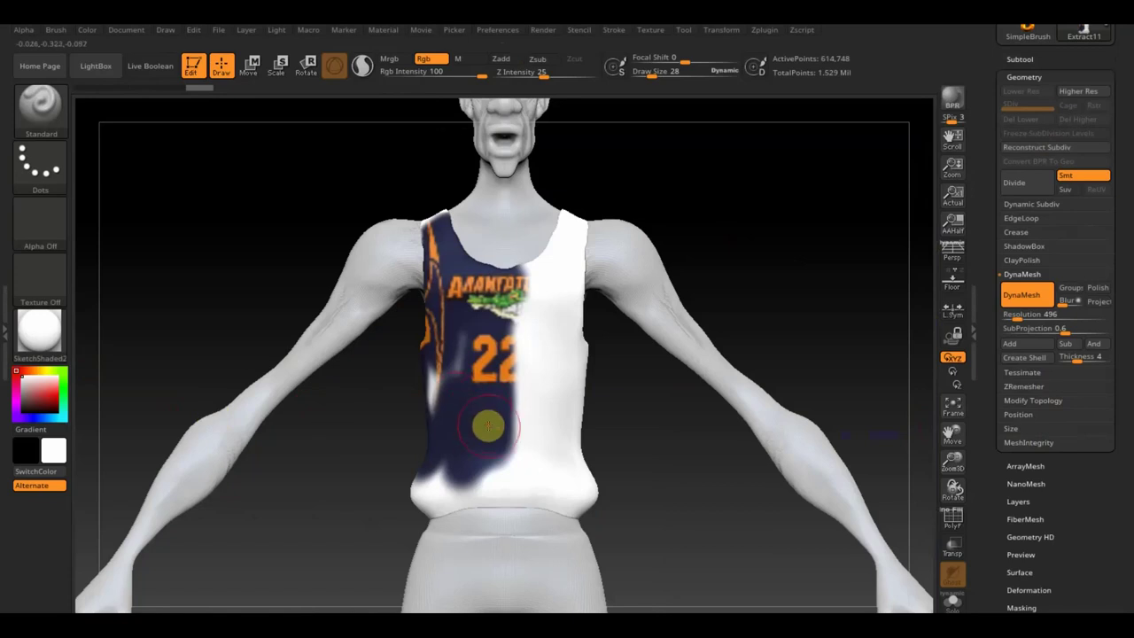
# Pick navy, paint over the shirt's logo and 22, and set draw size to 90
pyautogui.press('c')
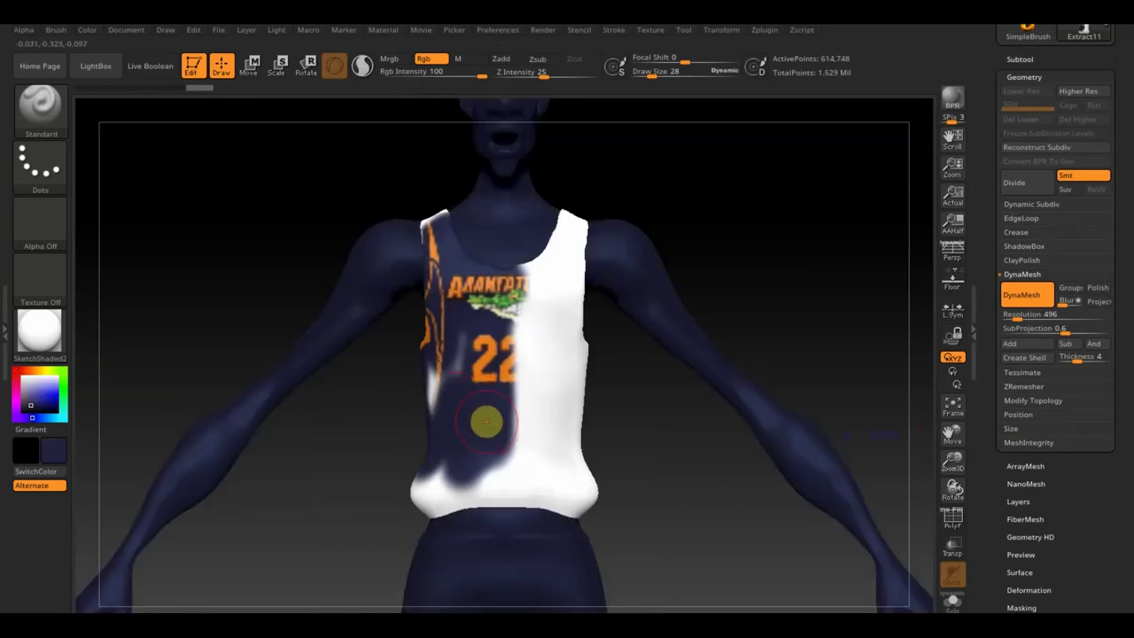
pyautogui.moveTo(495, 427)
pyautogui.mouseDown()
pyautogui.moveTo(476, 245)
pyautogui.moveTo(438, 240)
pyautogui.moveTo(438, 398)
pyautogui.moveTo(424, 423)
pyautogui.mouseUp()
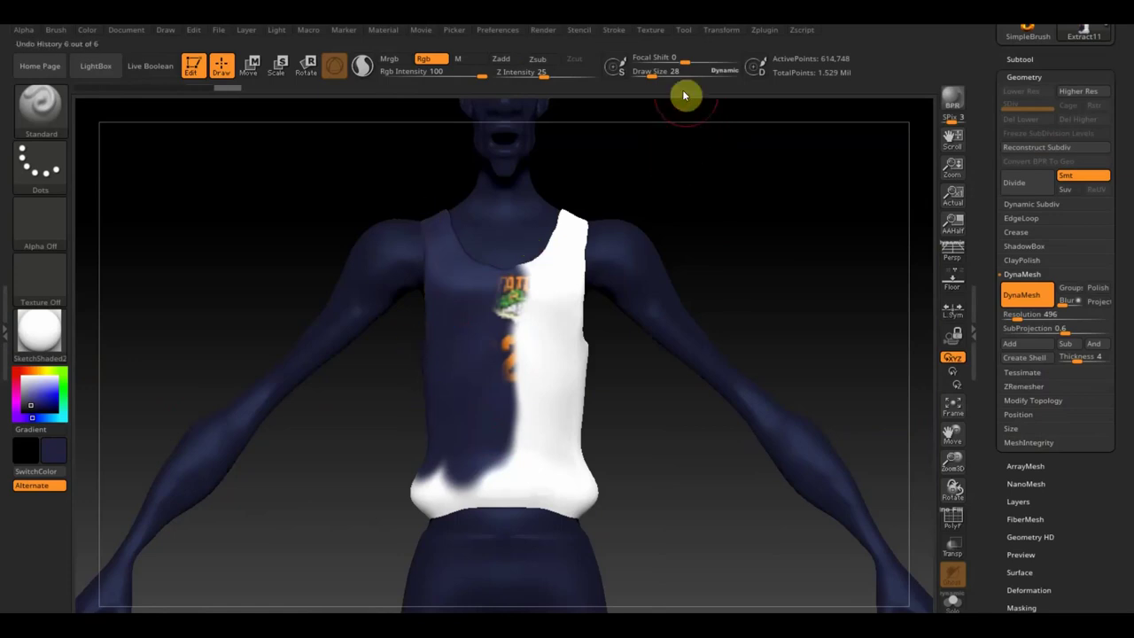
pyautogui.moveTo(653, 73); pyautogui.dragTo(663, 80)
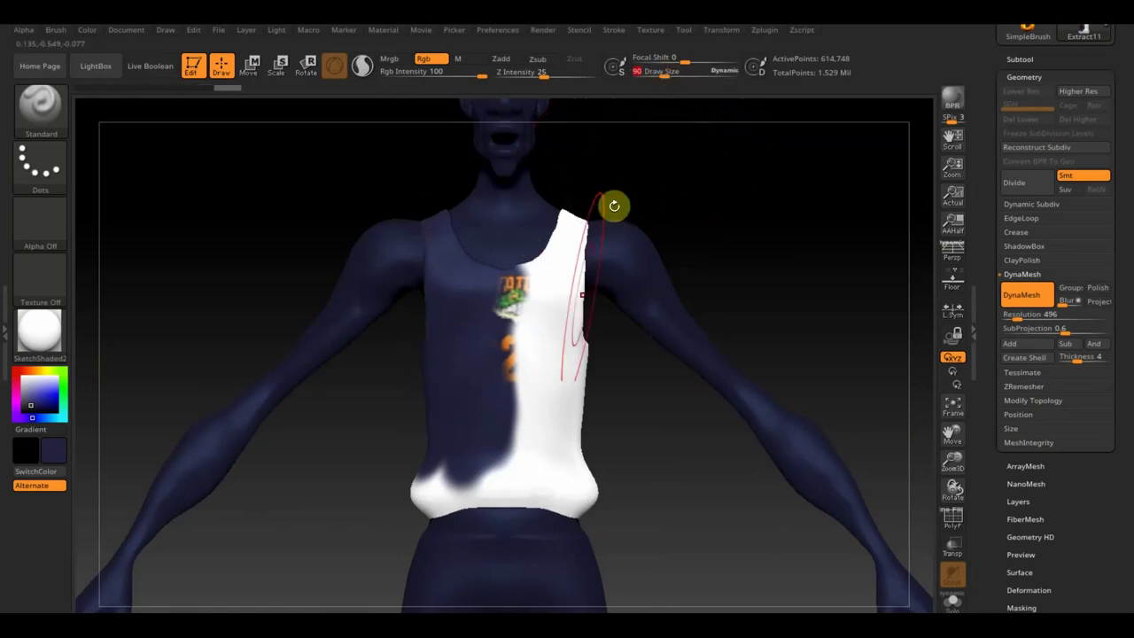
# Toggle the jersey reference off and undo the projected shirt paint
pyautogui.hotkey('shift', 'z')
pyautogui.press('z')
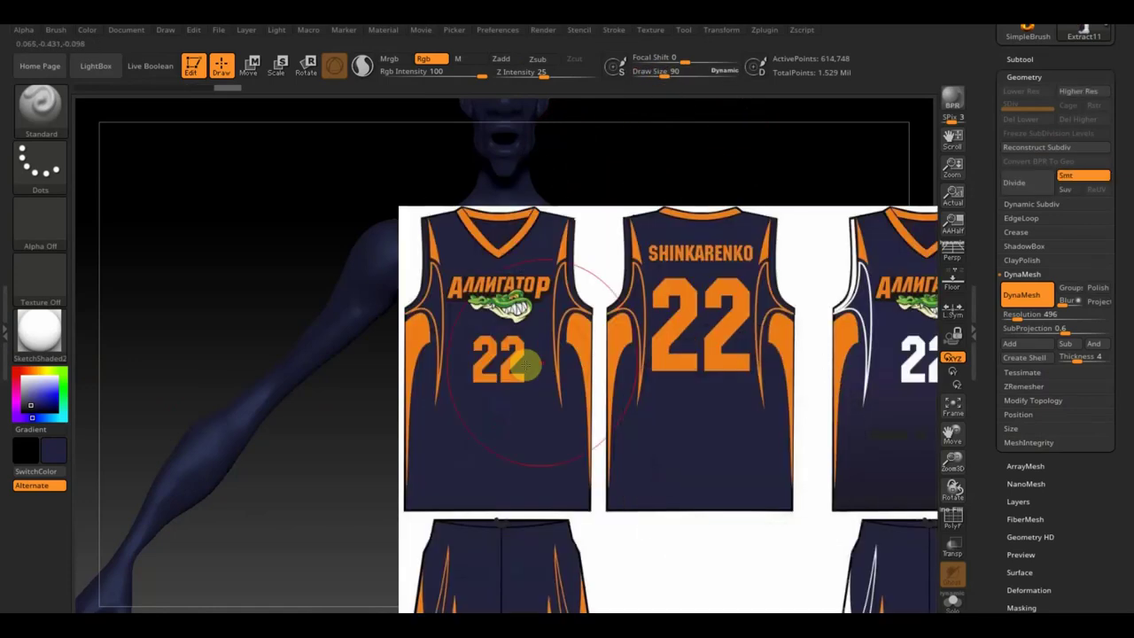
pyautogui.hotkey('shift', 'z')
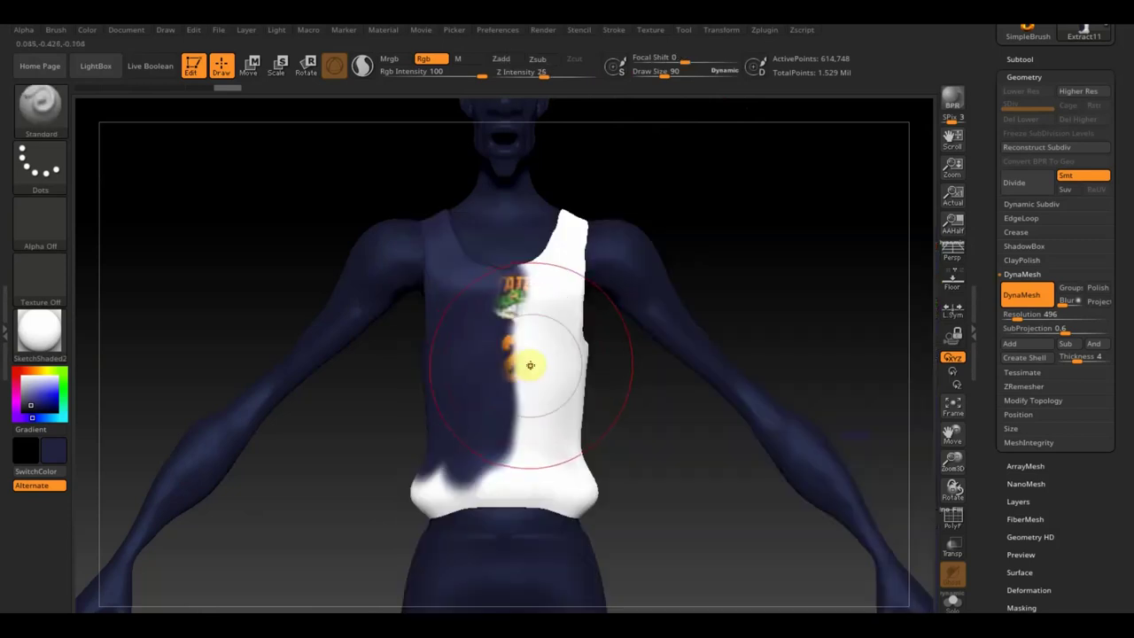
pyautogui.hotkey('ctrl', 'z')
pyautogui.hotkey('ctrl', 'z')
pyautogui.hotkey('ctrl', 'z')
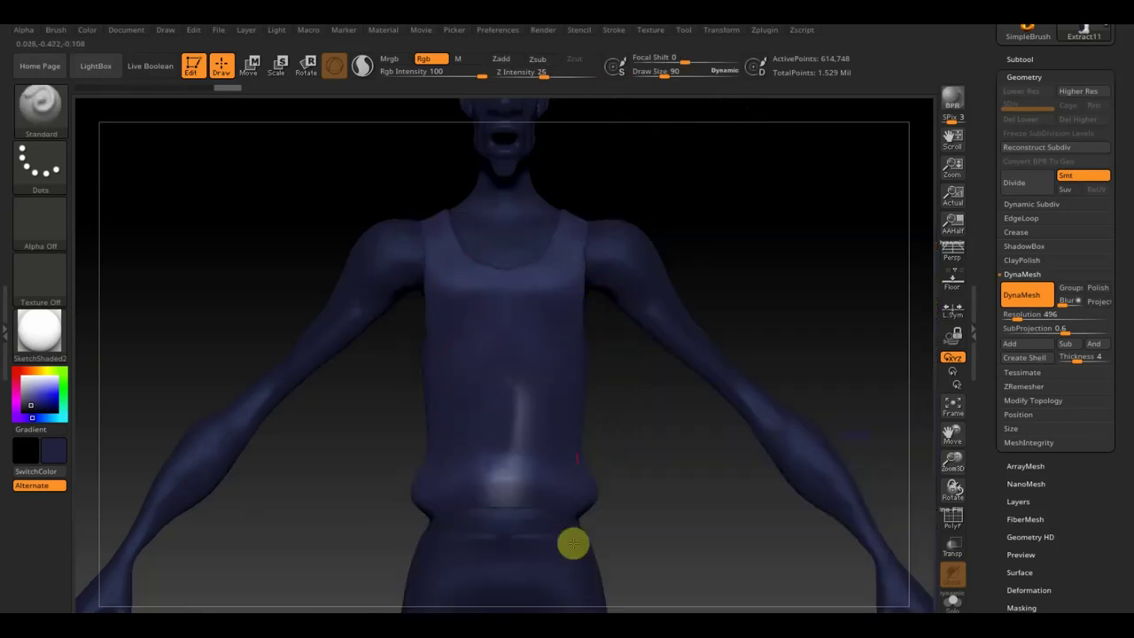
pyautogui.moveTo(379, 430)
pyautogui.mouseDown()
pyautogui.moveTo(459, 457)
pyautogui.moveTo(523, 311)
pyautogui.mouseUp()
pyautogui.hotkey('ctrl', 'z')
pyautogui.hotkey('ctrl', 'z')
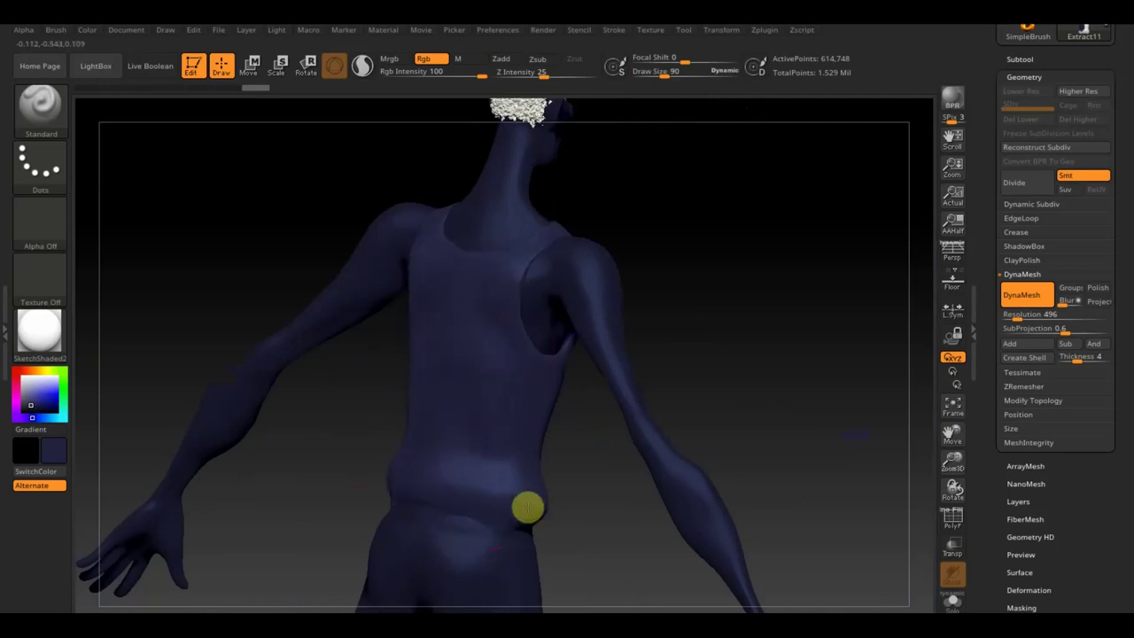
# Fit the whole figure in view and make Extract3 the active subtool
pyautogui.moveTo(629, 363)
pyautogui.mouseDown()
pyautogui.moveTo(803, 362)
pyautogui.moveTo(742, 342)
pyautogui.moveTo(815, 354)
pyautogui.mouseUp()
pyautogui.press('f')
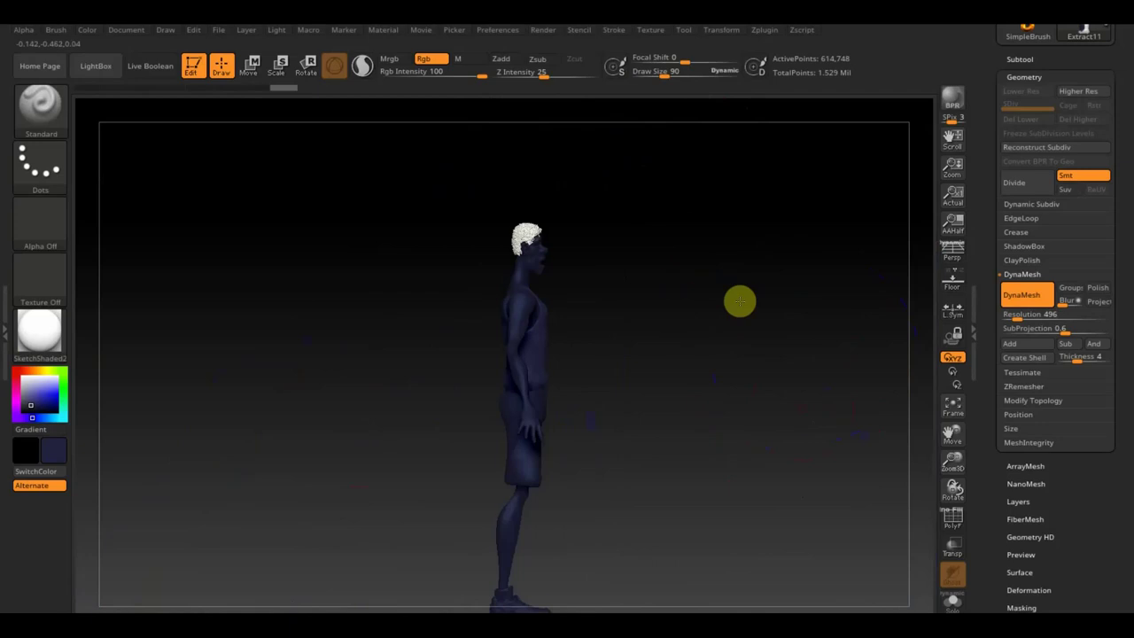
pyautogui.press('n')
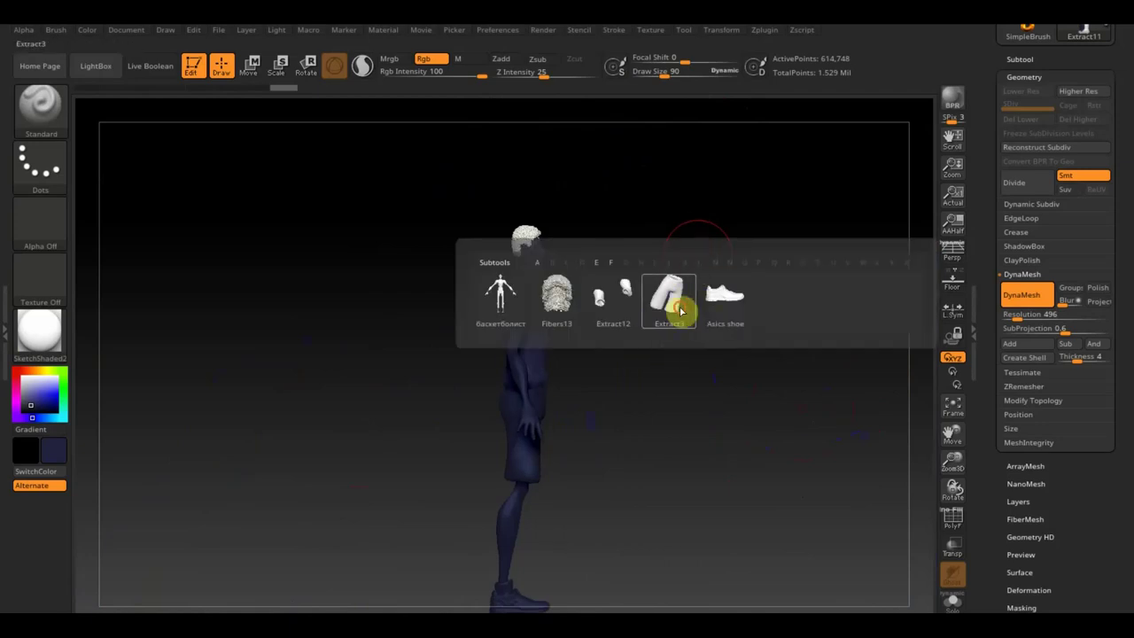
pyautogui.click(681, 310)
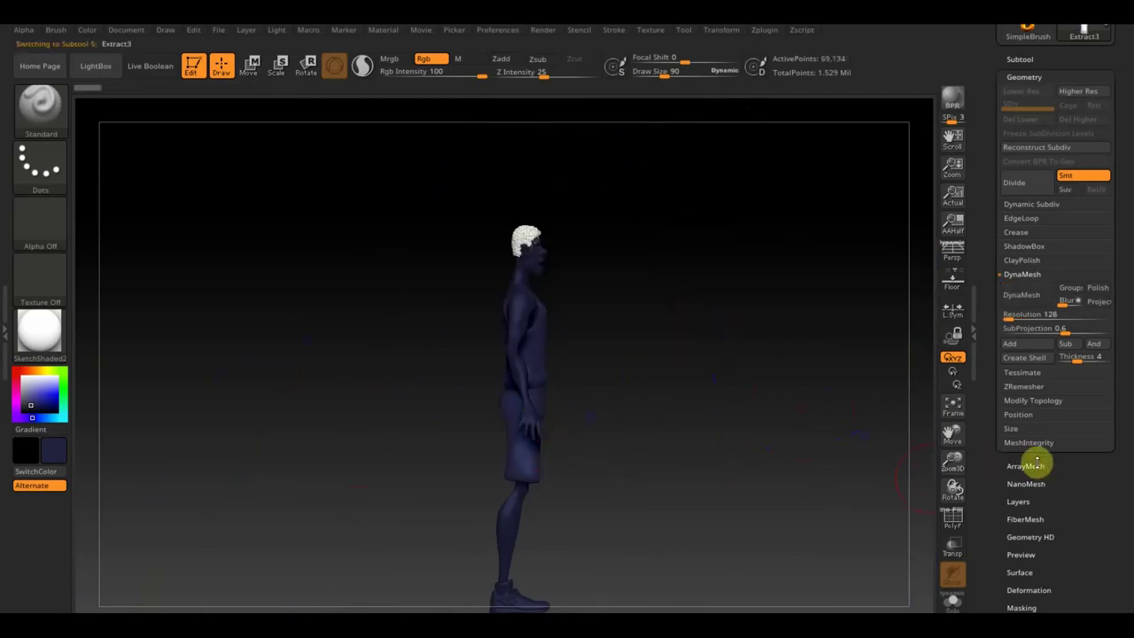
# Enter a new DynaMesh resolution, remesh the Extract3 shorts, and orbit to check them
pyautogui.click(1025, 312)
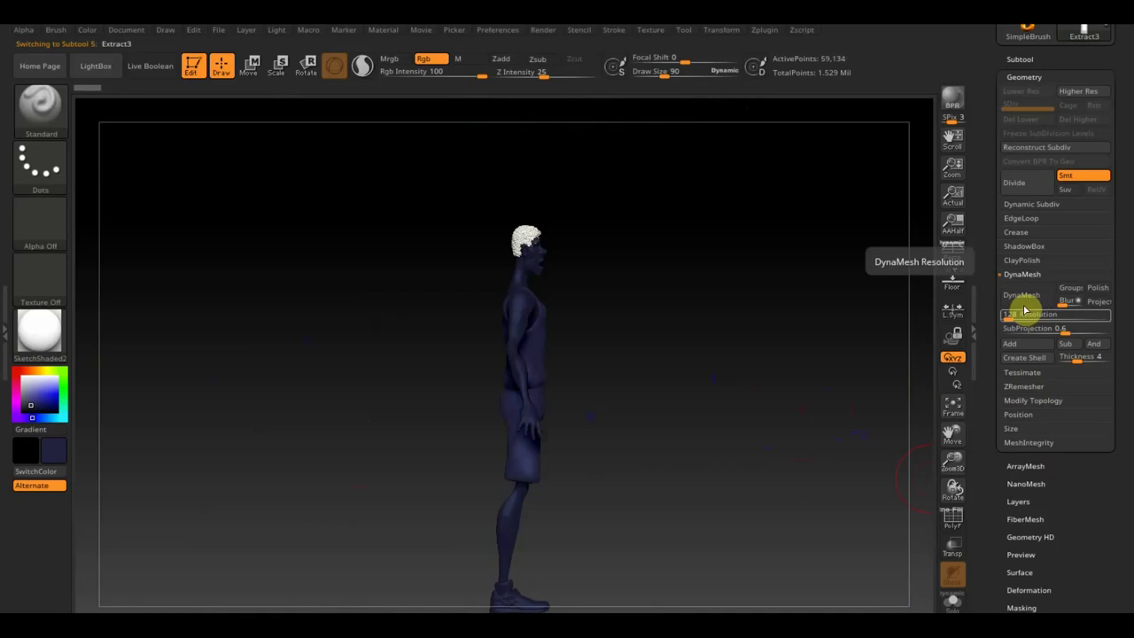
pyautogui.write('832')
pyautogui.press('Return')
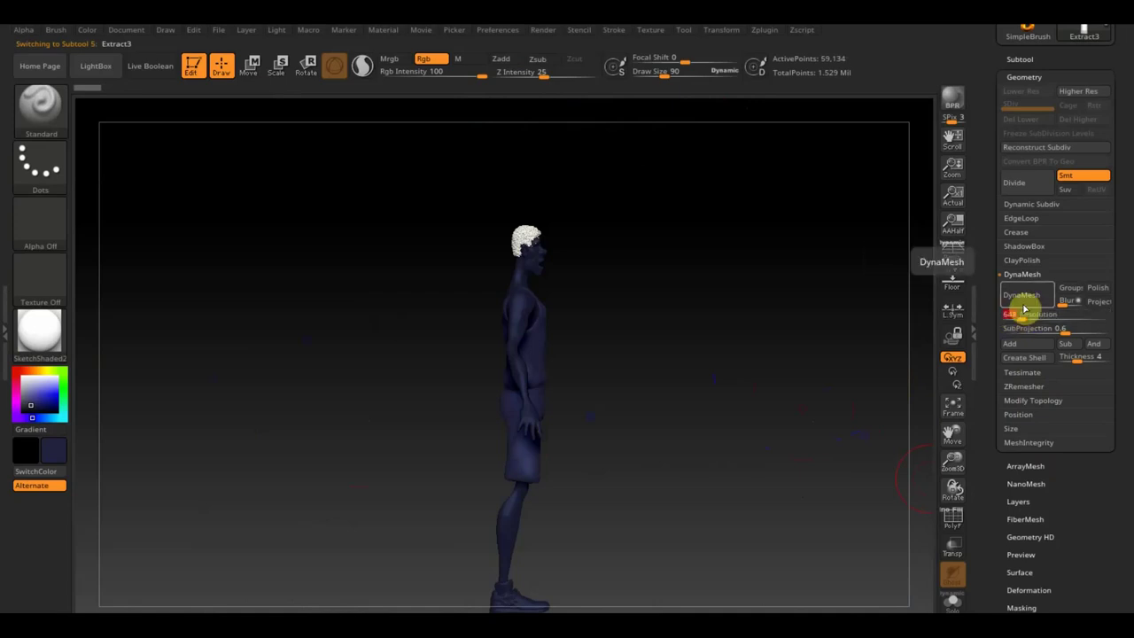
pyautogui.click(1021, 295)
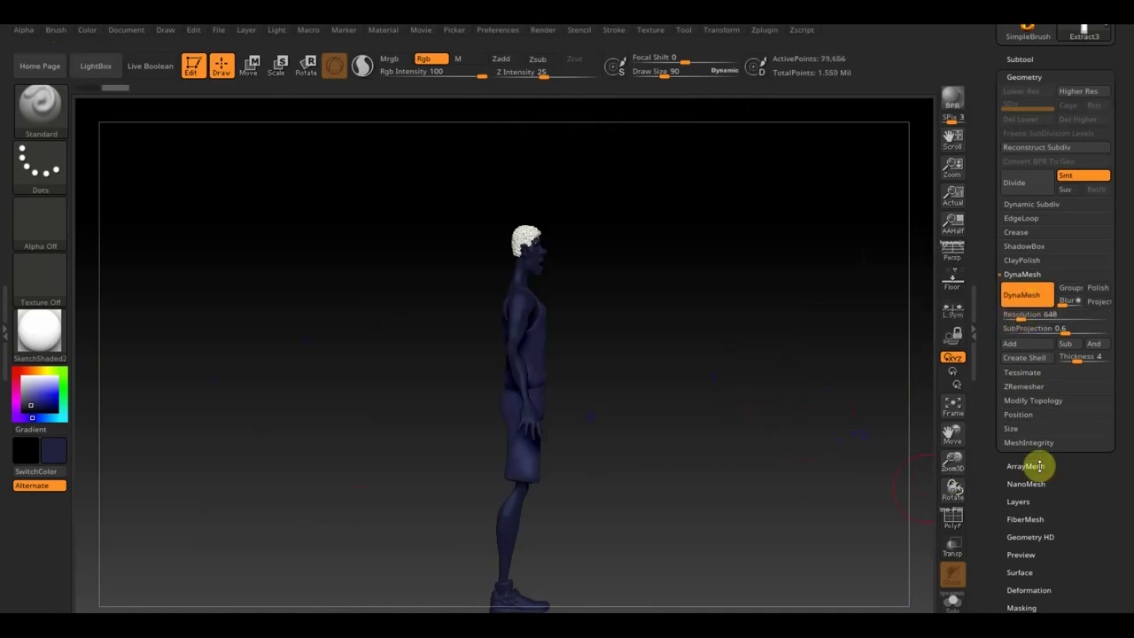
pyautogui.moveTo(519, 425)
pyautogui.mouseDown()
pyautogui.moveTo(529, 382)
pyautogui.moveTo(491, 444)
pyautogui.mouseUp()
pyautogui.moveTo(531, 380); pyautogui.dragTo(587, 435, button='right')
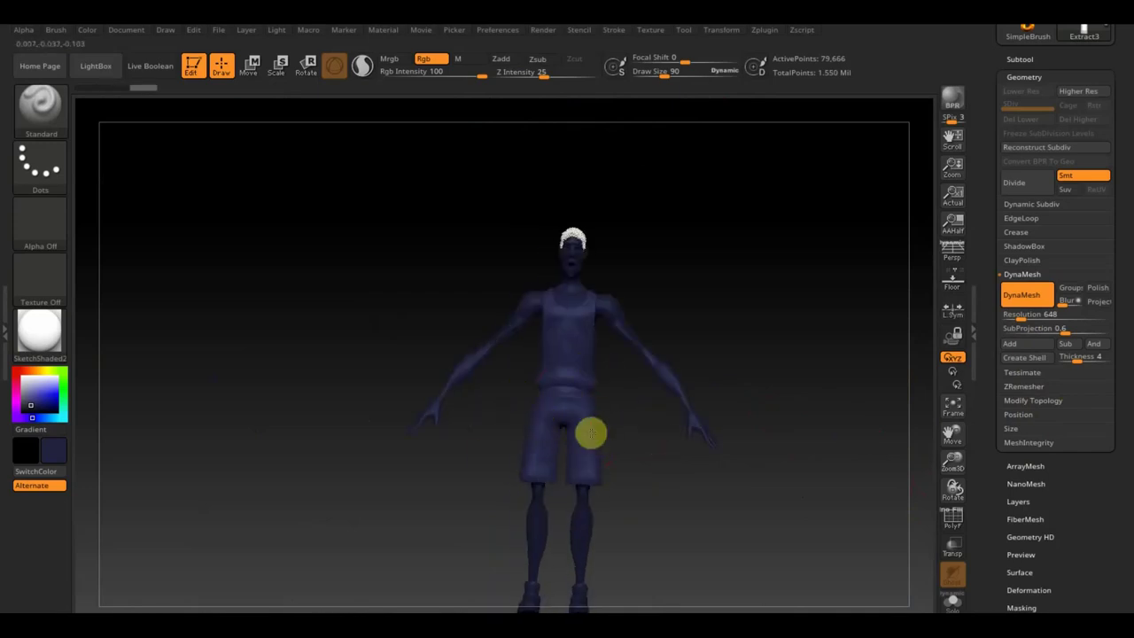
pyautogui.moveTo(741, 322)
pyautogui.mouseDown(button='right')
pyautogui.moveTo(661, 319)
pyautogui.moveTo(731, 310)
pyautogui.moveTo(767, 324)
pyautogui.mouseUp(button='right')
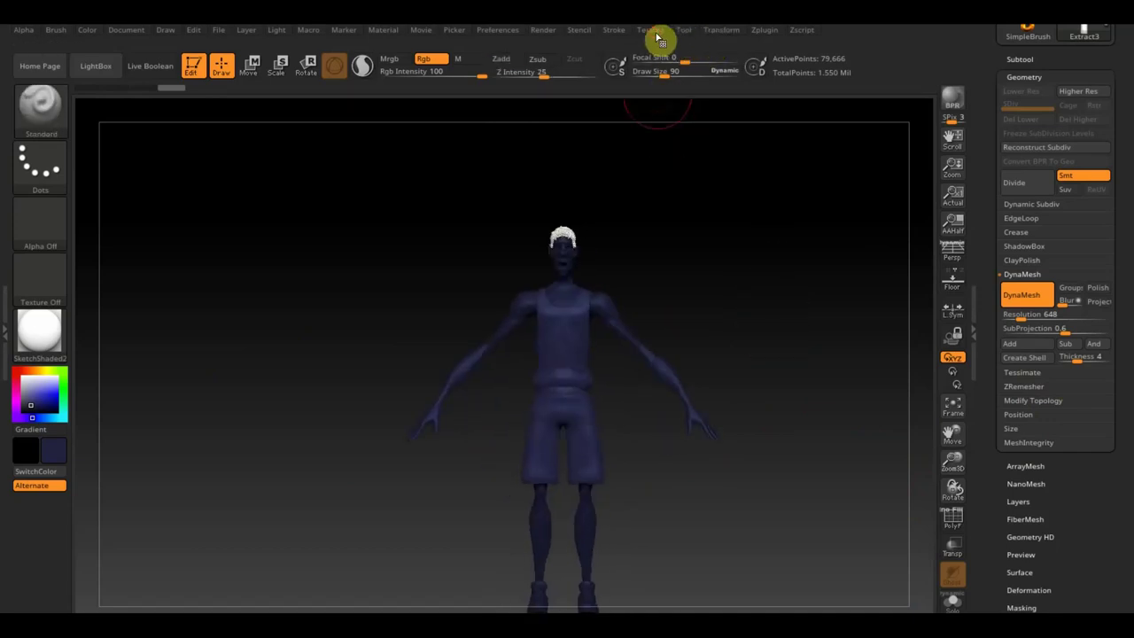
# Import the skin-tone colour chart image from the ВСЕ для SculptGL folder as a texture
pyautogui.click(654, 31)
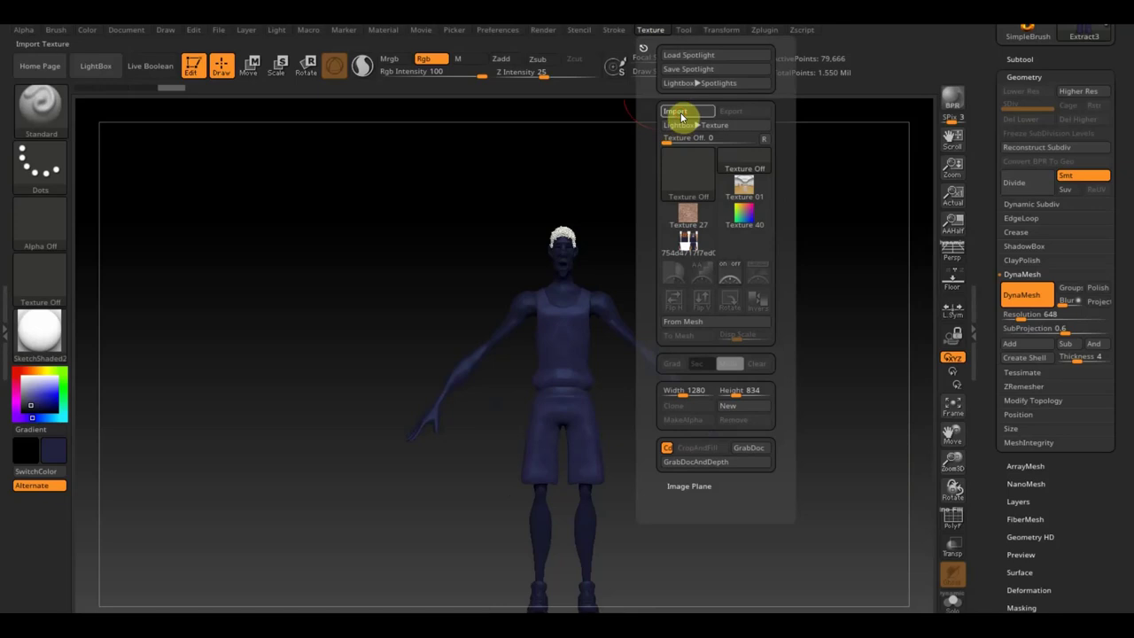
pyautogui.click(676, 113)
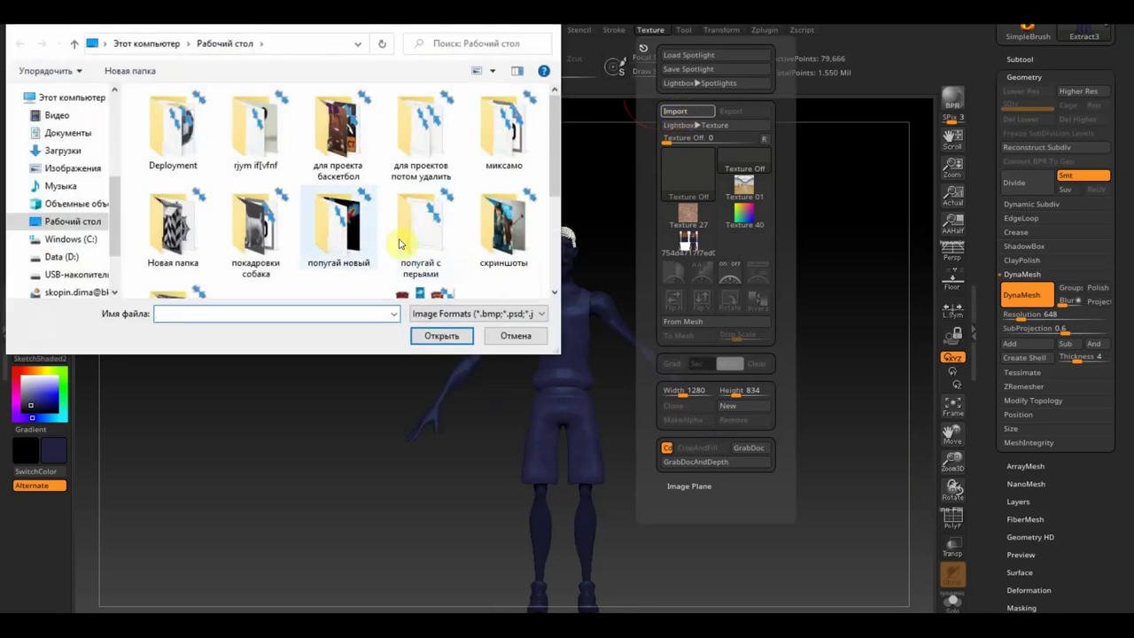
pyautogui.scroll(-5, 260, 241)
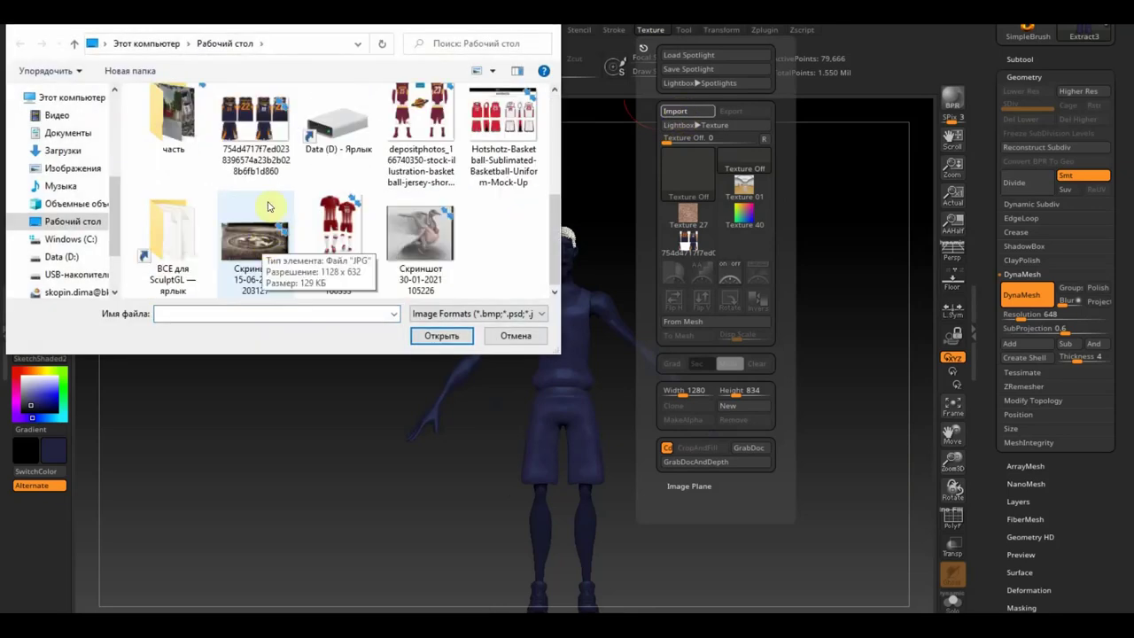
pyautogui.click(178, 236)
pyautogui.doubleClick(178, 235)
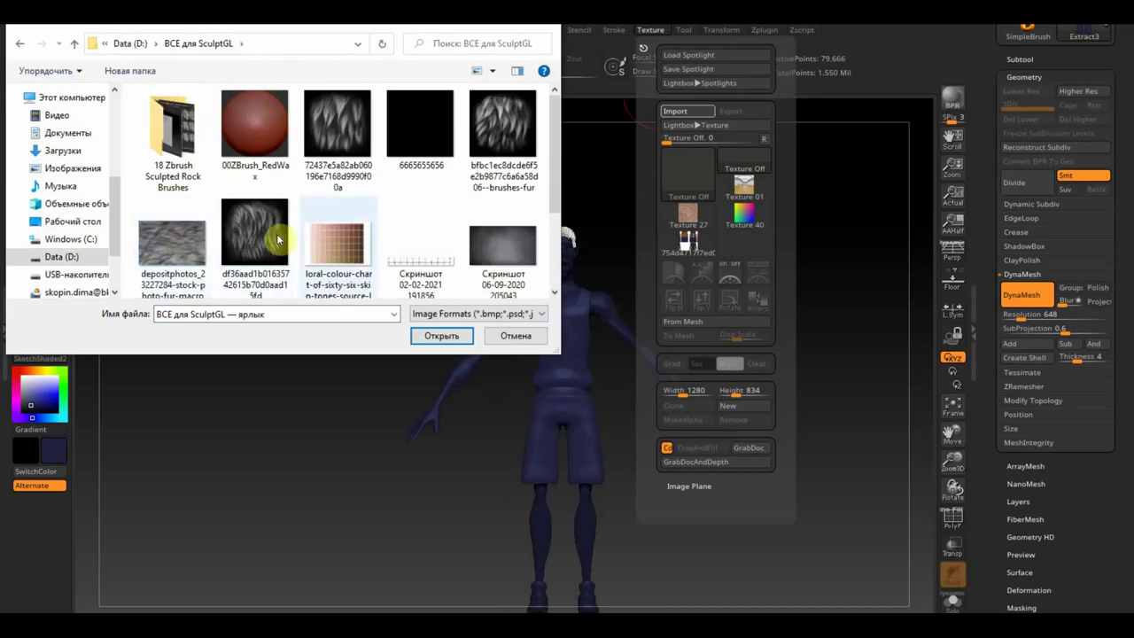
pyautogui.click(361, 242)
pyautogui.click(473, 334)
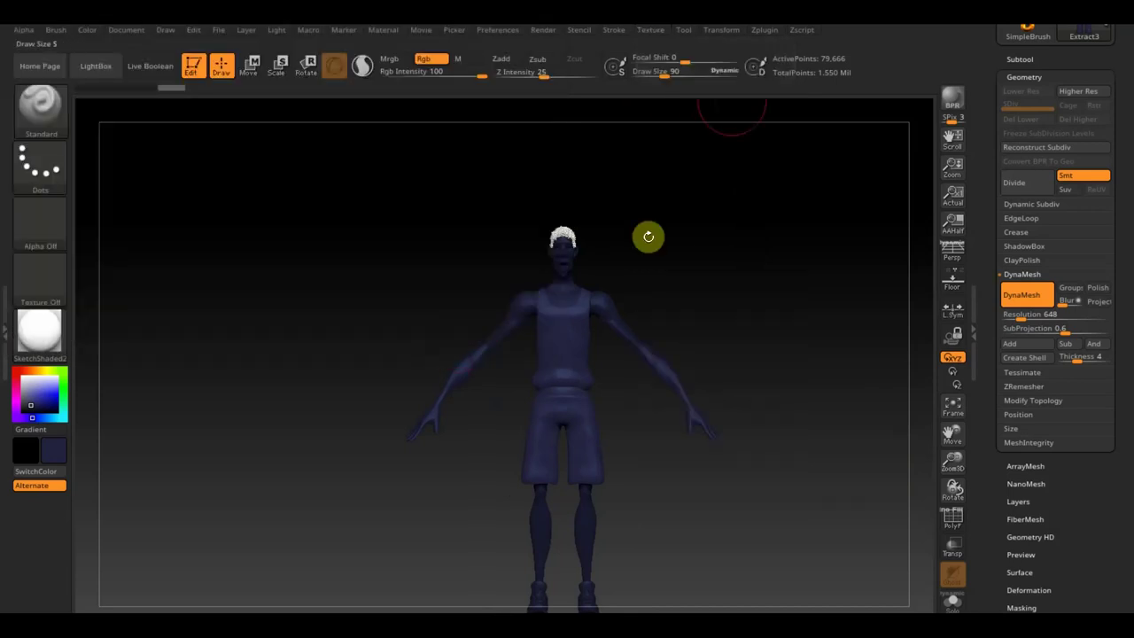
pyautogui.click(653, 35)
# Add the colour chart to Spotlight, move it lower left, and select the player's body subtool
pyautogui.click(748, 246)
pyautogui.click(760, 275)
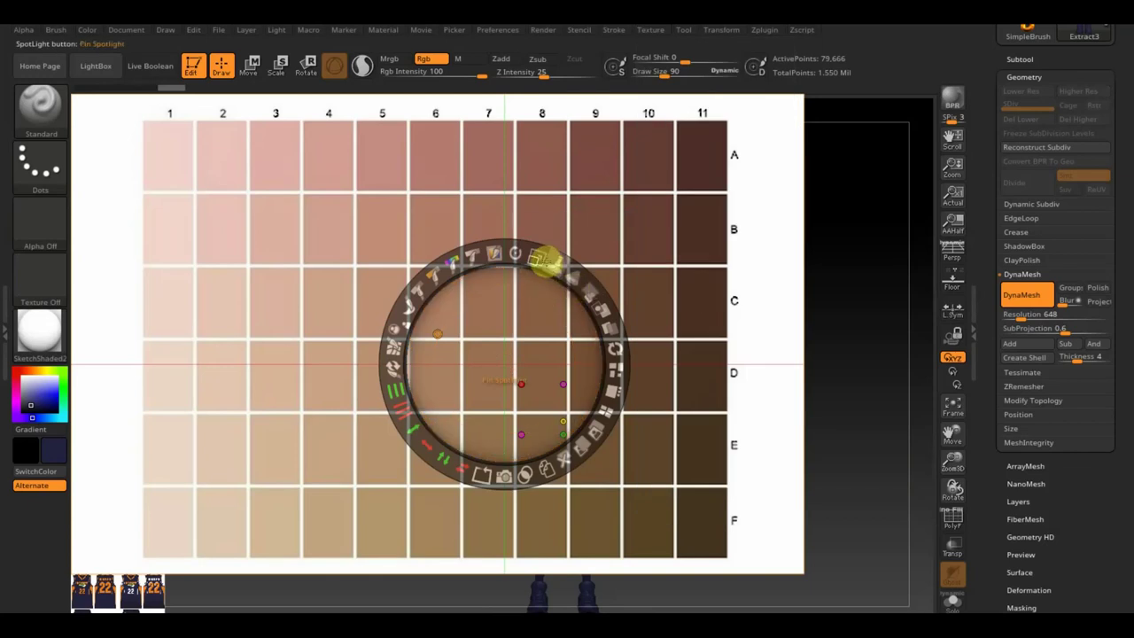
pyautogui.moveTo(536, 262)
pyautogui.mouseDown()
pyautogui.moveTo(485, 450)
pyautogui.moveTo(461, 382)
pyautogui.mouseUp()
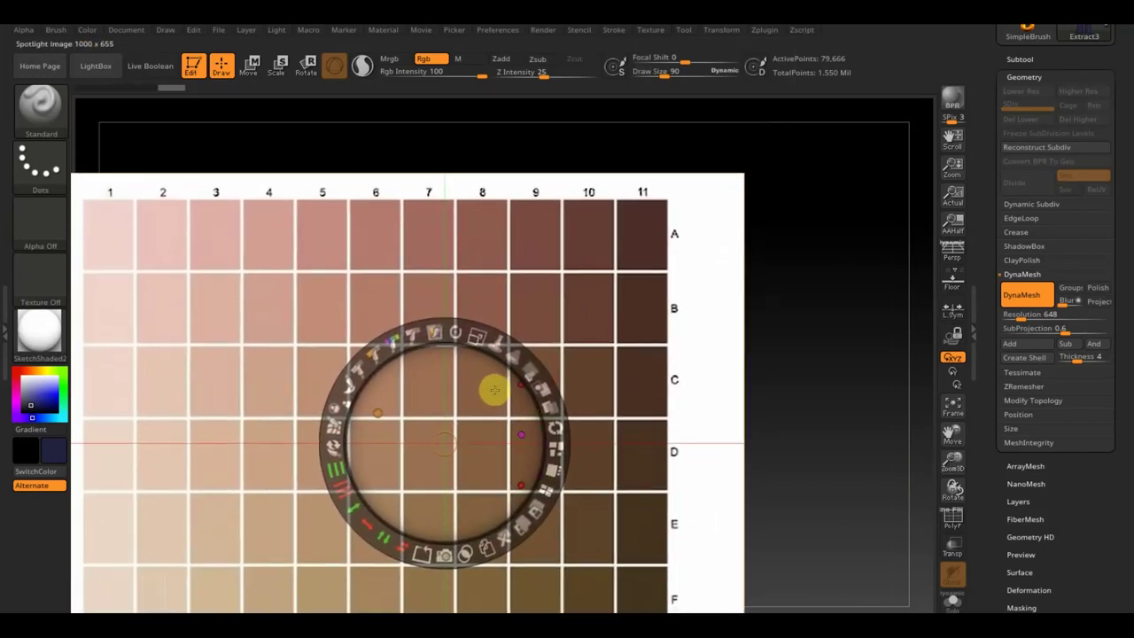
pyautogui.moveTo(462, 383); pyautogui.dragTo(462, 351)
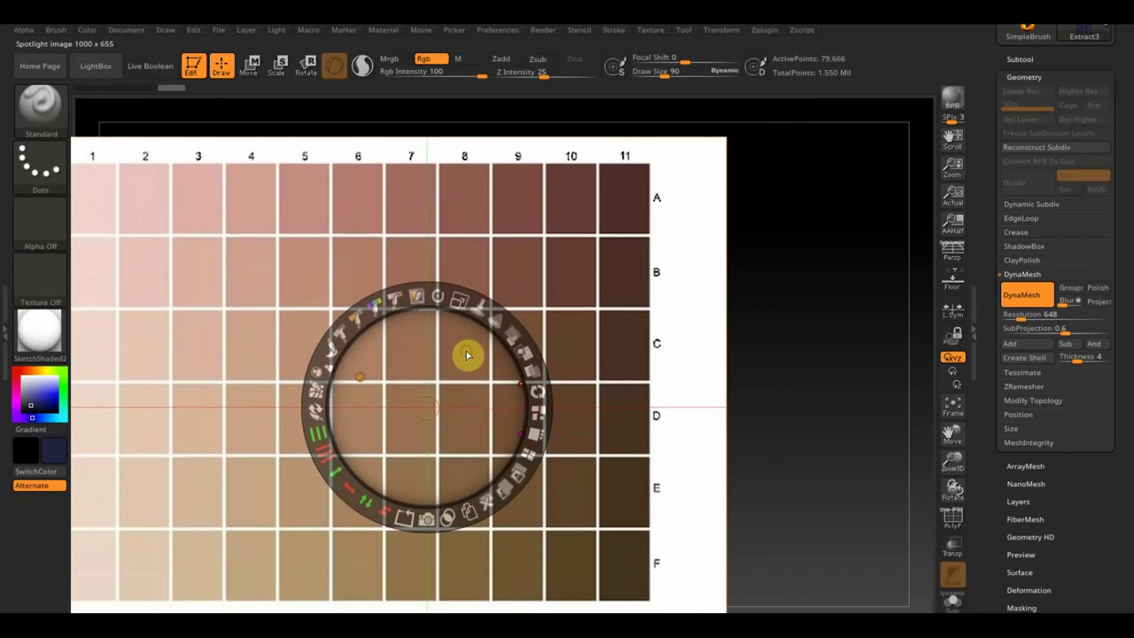
pyautogui.press('z')
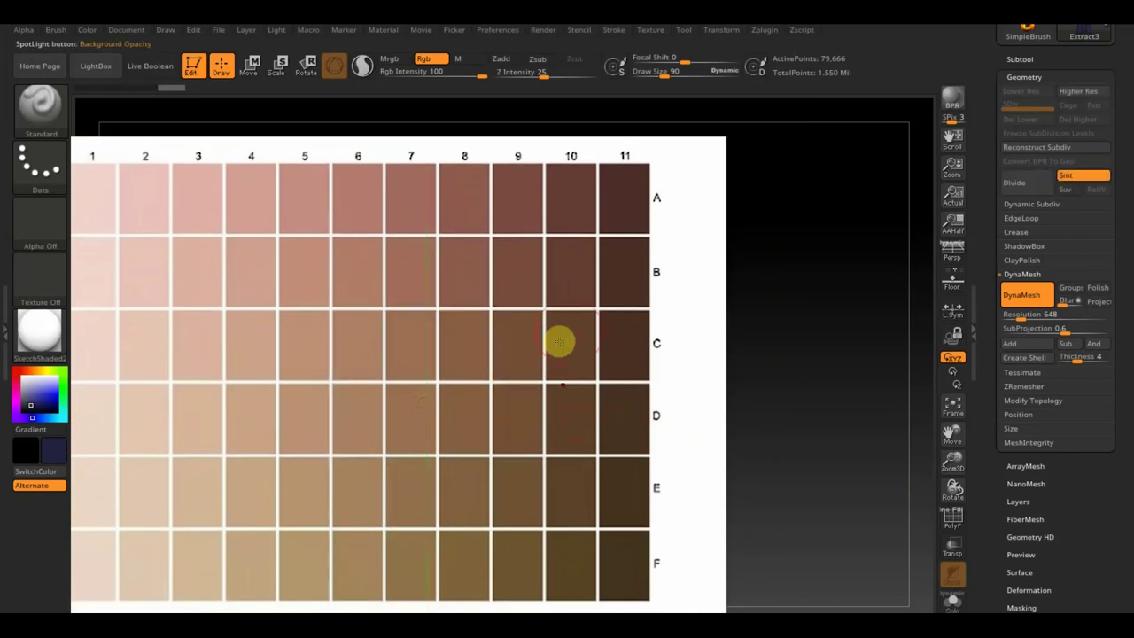
pyautogui.press('F1')
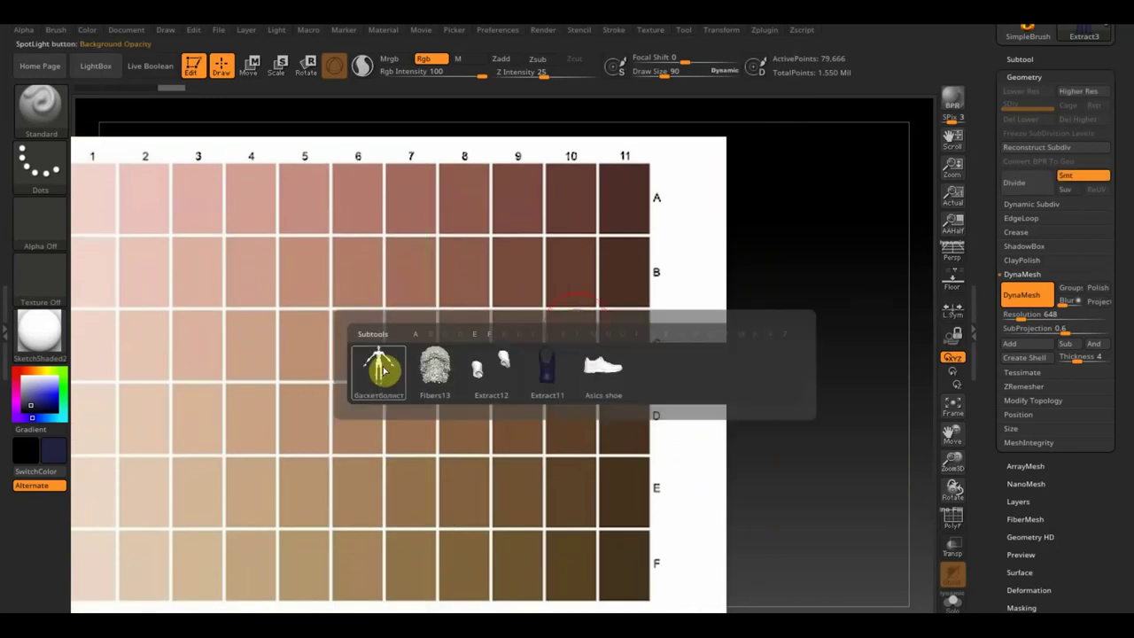
pyautogui.click(381, 367)
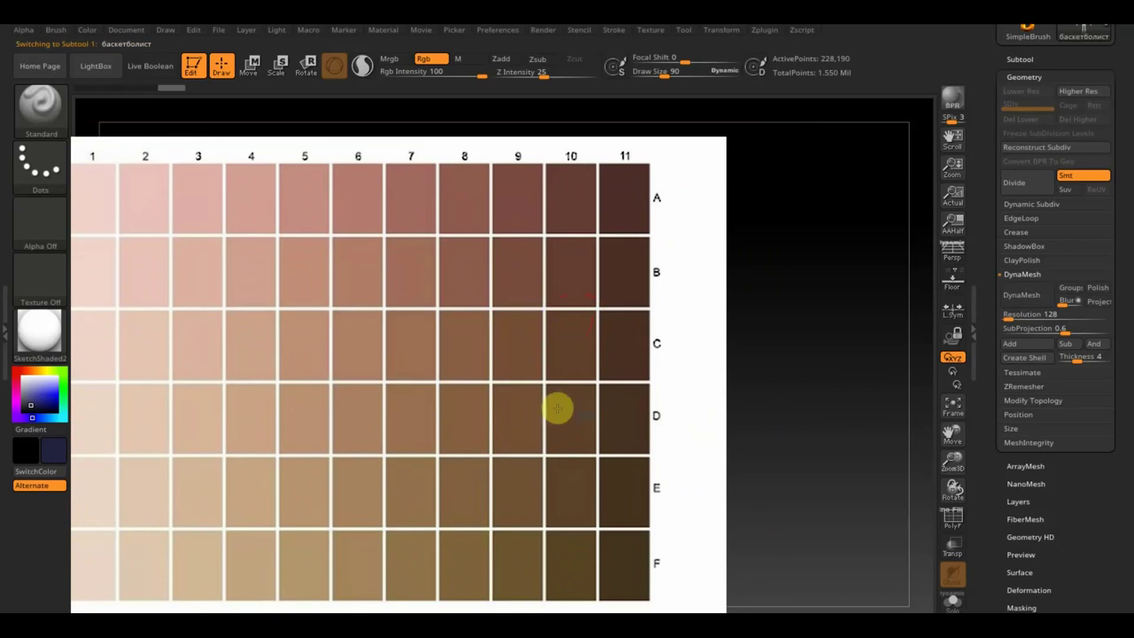
# Hide the chart, set draw size 51, sample the brown skin tone, and paint both arms
pyautogui.hotkey('shift', 'z')
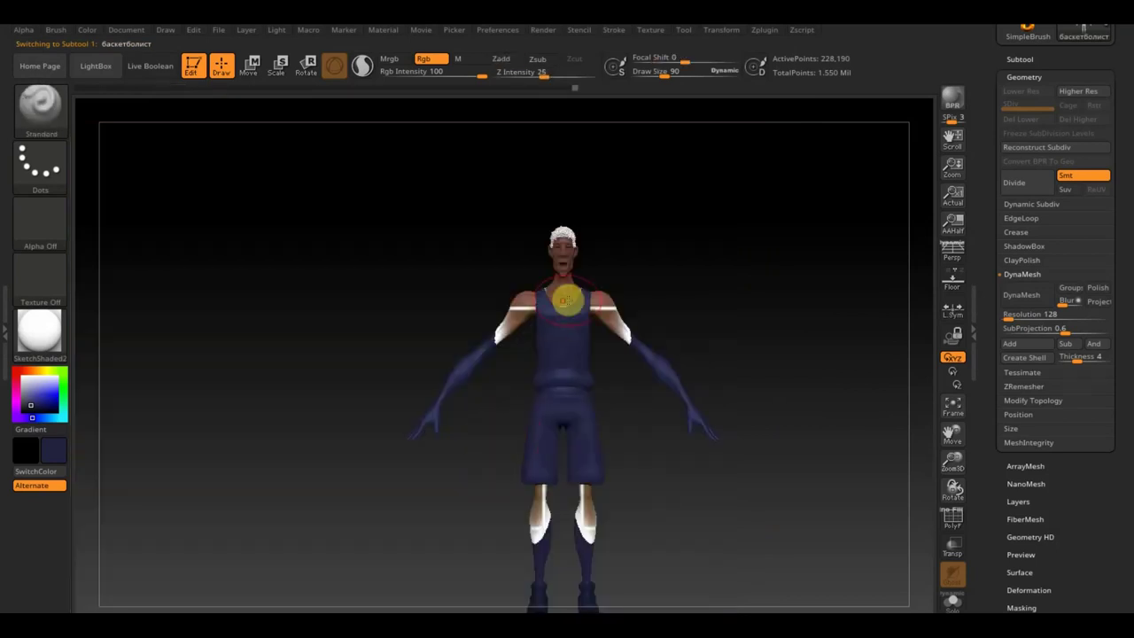
pyautogui.keyDown('alt'); pyautogui.moveTo(668, 273); pyautogui.dragTo(699, 380); pyautogui.keyUp('alt')
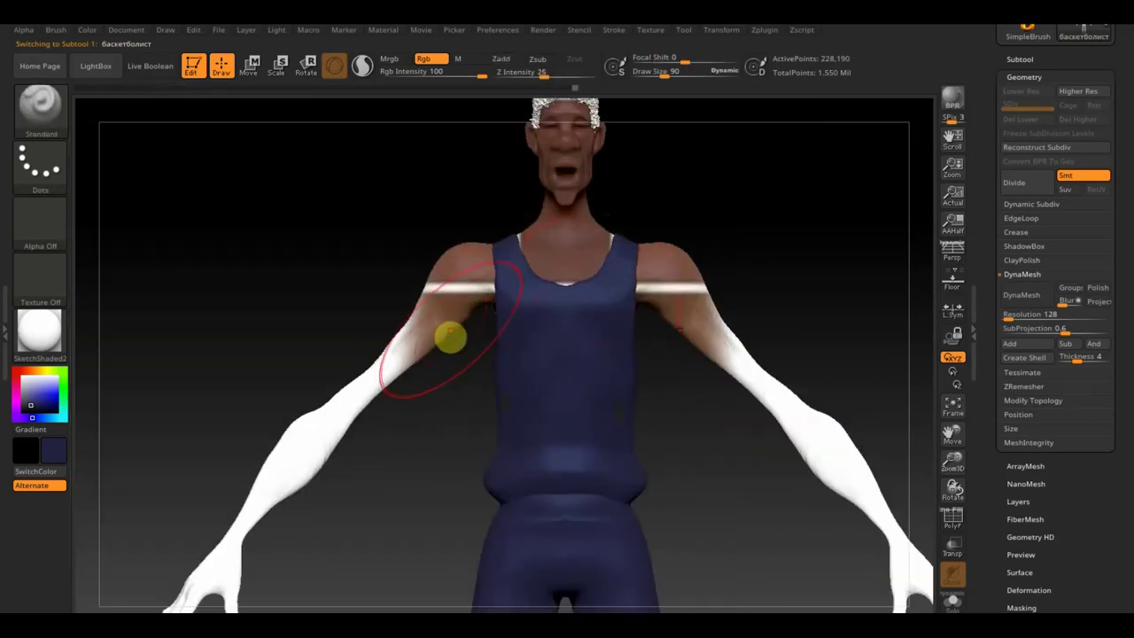
pyautogui.moveTo(689, 81); pyautogui.dragTo(658, 76)
pyautogui.moveTo(576, 202); pyautogui.dragTo(554, 164)
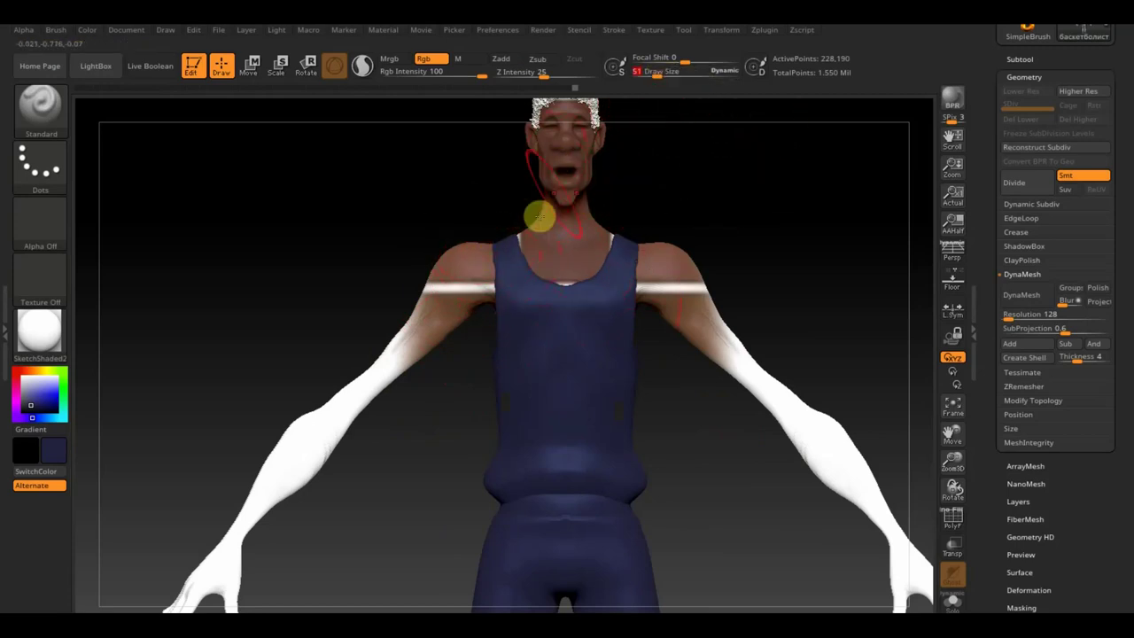
pyautogui.hotkey('ctrl', 'z')
pyautogui.press('c')
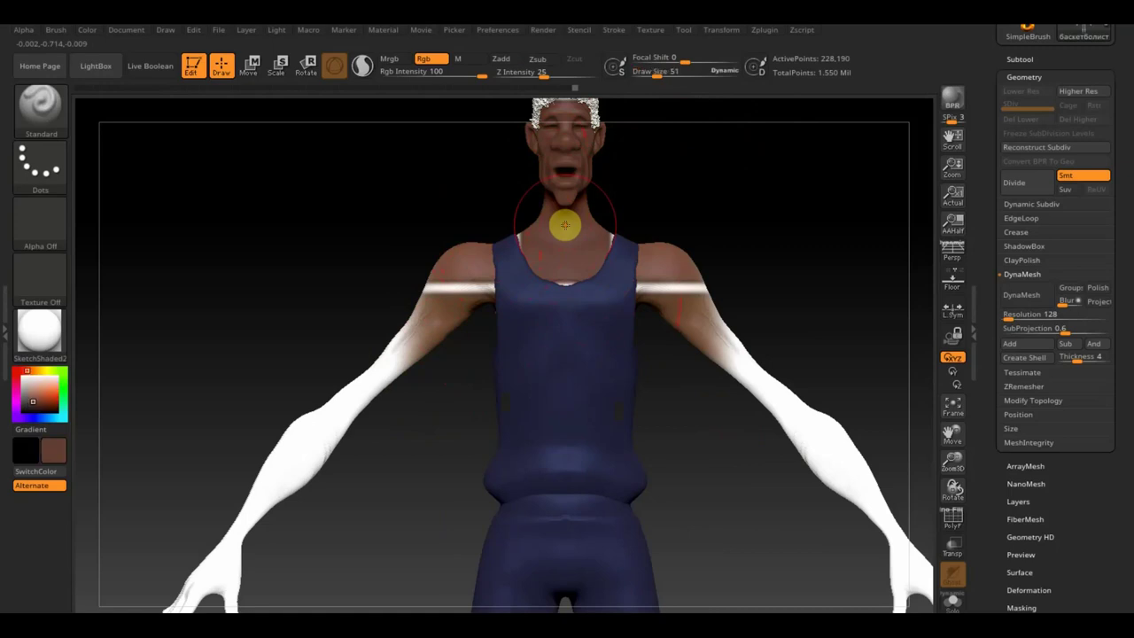
pyautogui.moveTo(562, 230)
pyautogui.mouseDown()
pyautogui.moveTo(508, 230)
pyautogui.moveTo(337, 451)
pyautogui.moveTo(243, 529)
pyautogui.moveTo(237, 558)
pyautogui.moveTo(164, 607)
pyautogui.mouseUp()
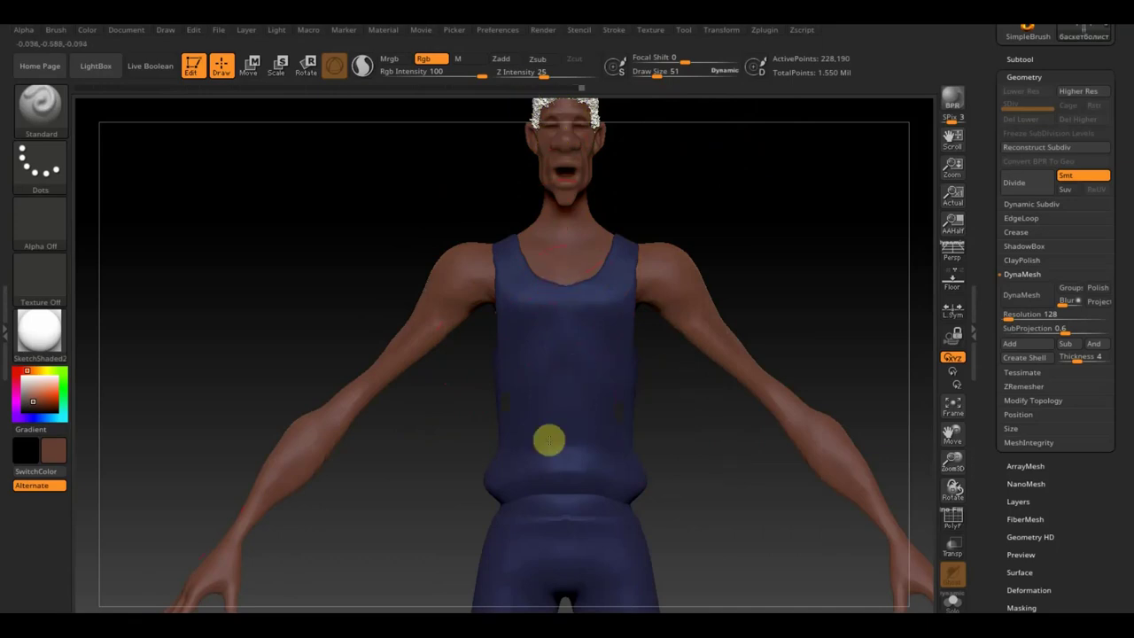
# Hide the tank-top subtool and paint the legs, back and shoulder in the skin tone
pyautogui.click(1020, 58)
pyautogui.click(1103, 88)
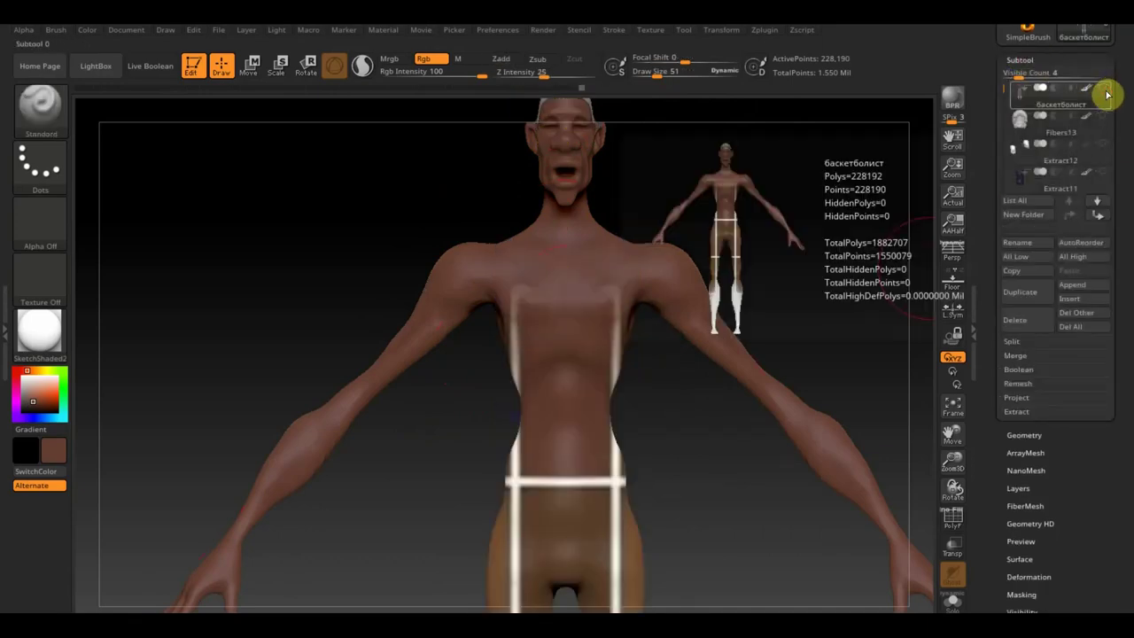
pyautogui.keyDown('alt'); pyautogui.moveTo(743, 536); pyautogui.dragTo(658, 342); pyautogui.keyUp('alt')
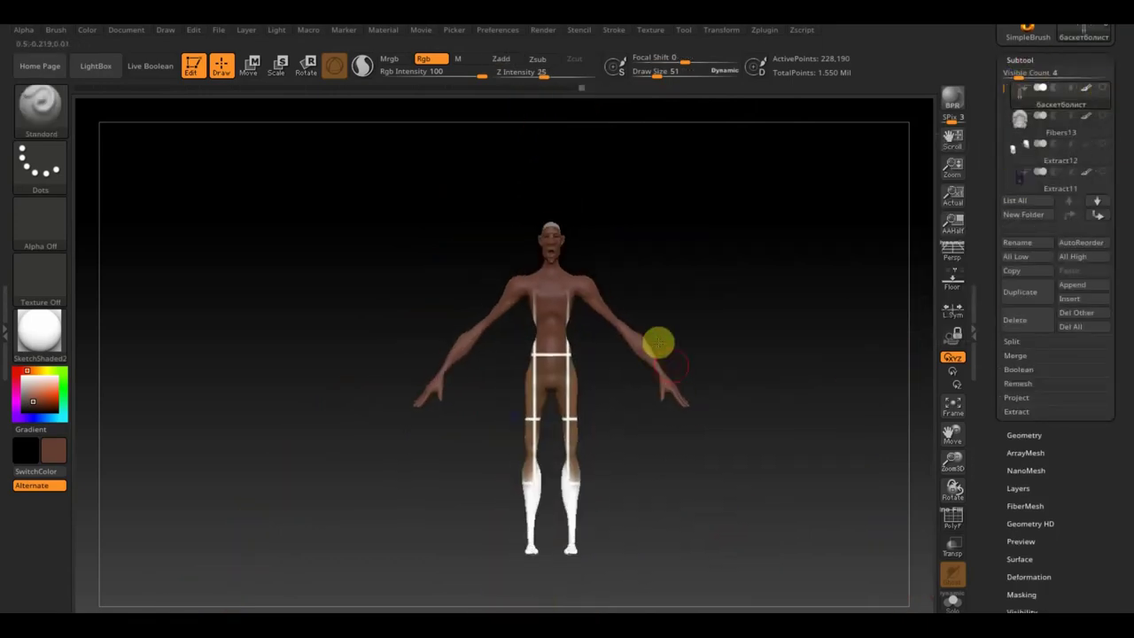
pyautogui.moveTo(529, 247)
pyautogui.mouseDown()
pyautogui.moveTo(625, 230)
pyautogui.moveTo(691, 239)
pyautogui.mouseUp()
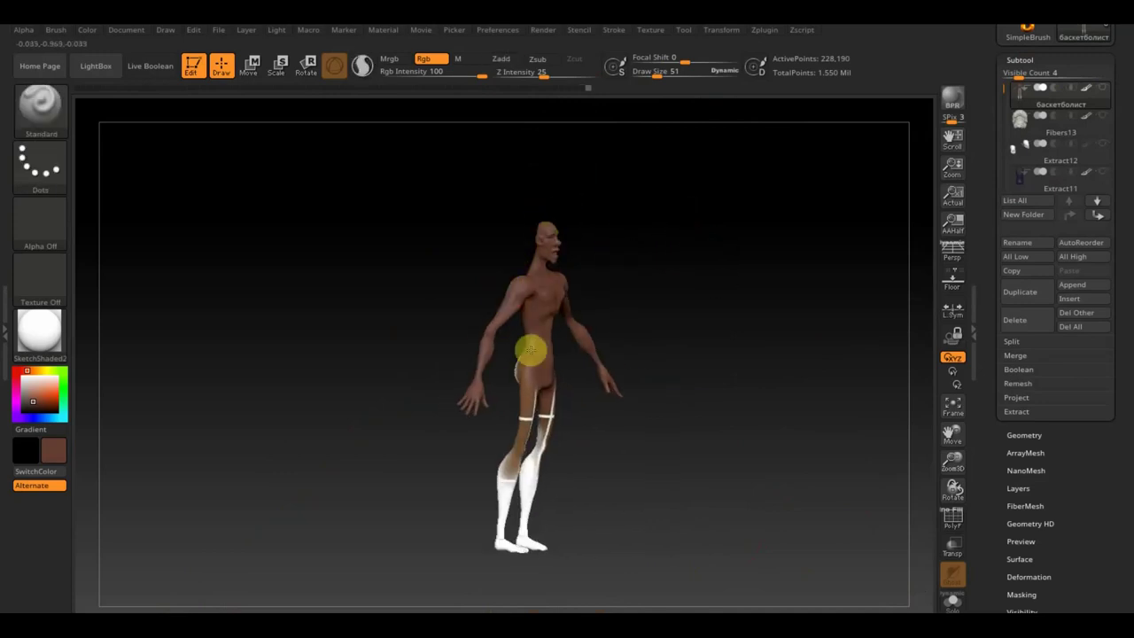
pyautogui.moveTo(529, 371)
pyautogui.mouseDown()
pyautogui.moveTo(522, 398)
pyautogui.moveTo(549, 416)
pyautogui.moveTo(497, 470)
pyautogui.moveTo(545, 570)
pyautogui.mouseUp()
pyautogui.moveTo(523, 527); pyautogui.dragTo(632, 531)
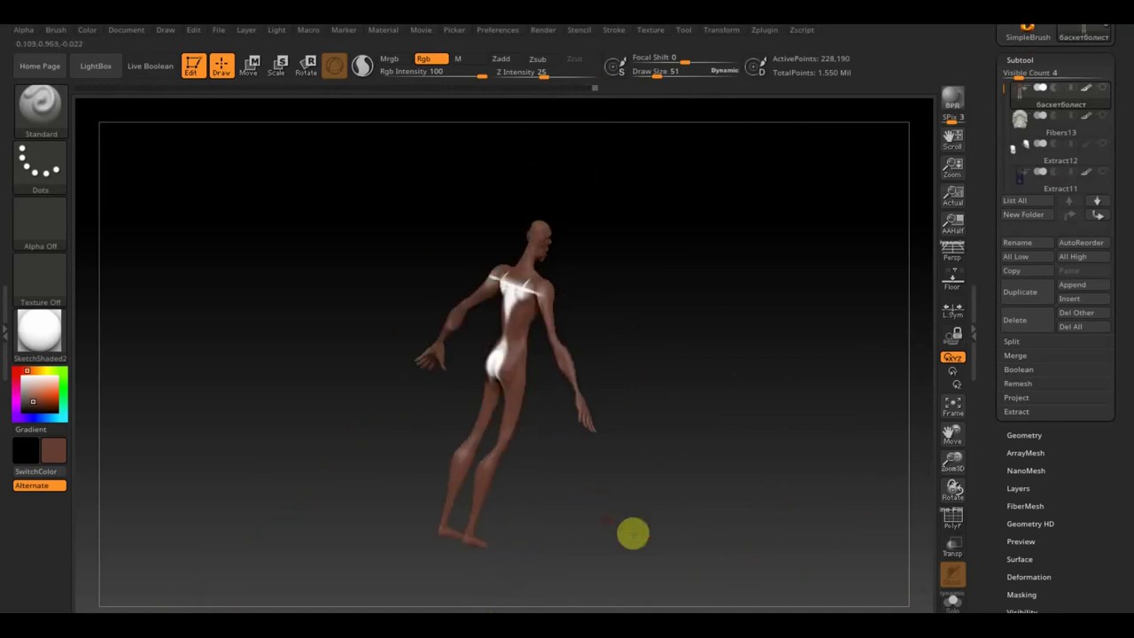
pyautogui.moveTo(506, 323); pyautogui.dragTo(484, 280)
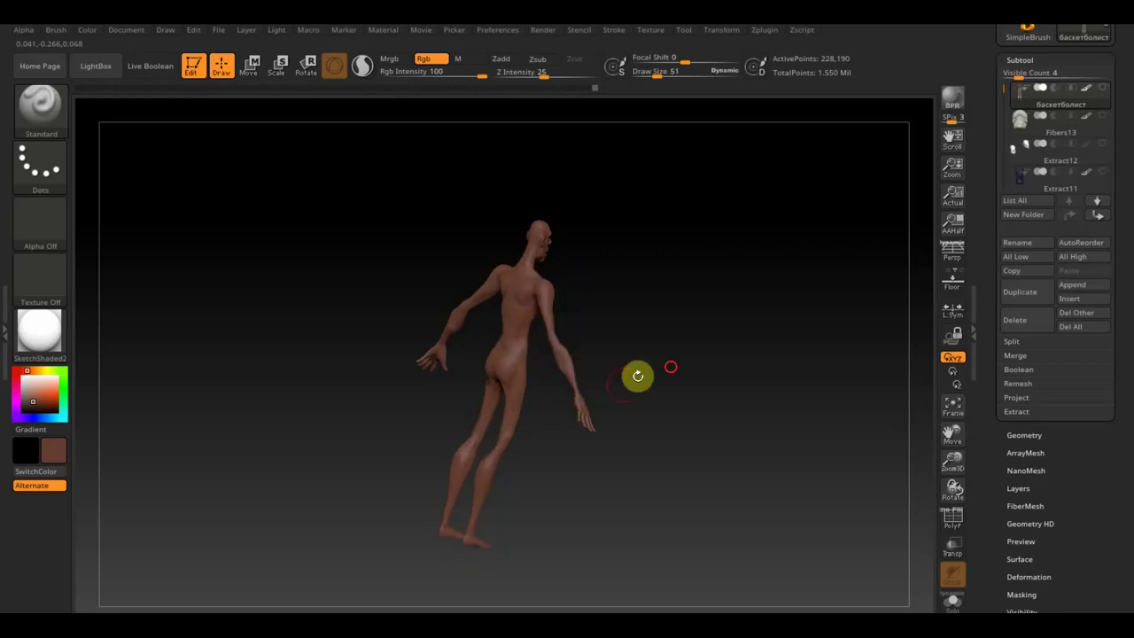
pyautogui.moveTo(638, 375)
pyautogui.mouseDown()
pyautogui.moveTo(675, 289)
pyautogui.moveTo(577, 390)
pyautogui.moveTo(601, 425)
pyautogui.mouseUp()
pyautogui.moveTo(653, 468)
pyautogui.mouseDown()
pyautogui.moveTo(675, 448)
pyautogui.moveTo(643, 467)
pyautogui.moveTo(625, 431)
pyautogui.moveTo(661, 519)
pyautogui.moveTo(655, 504)
pyautogui.mouseUp()
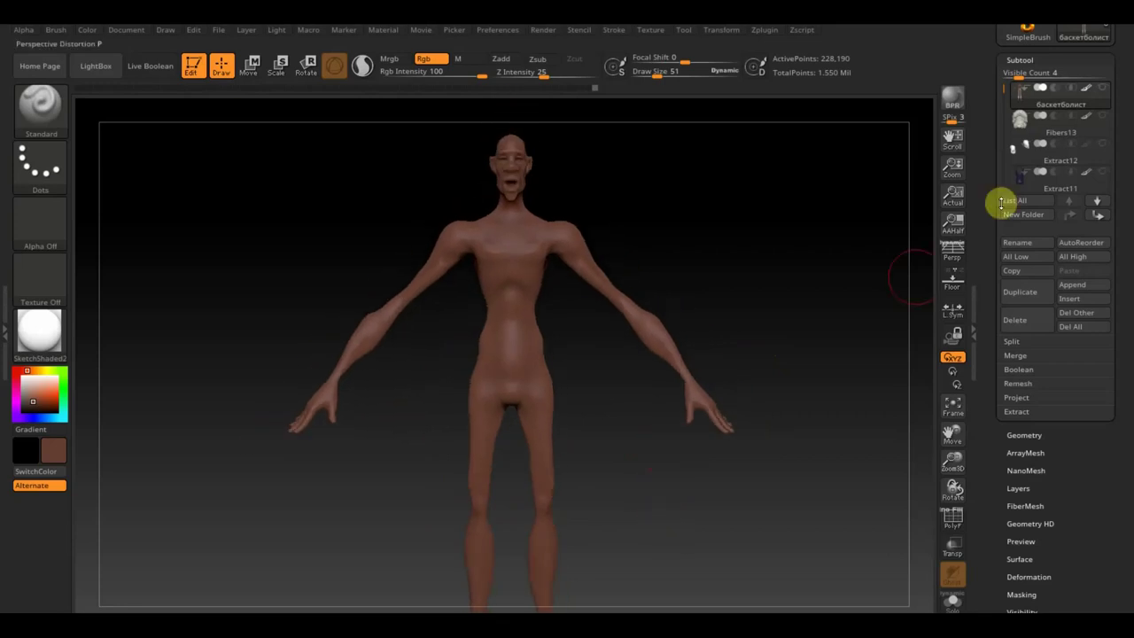
pyautogui.click(1027, 131)
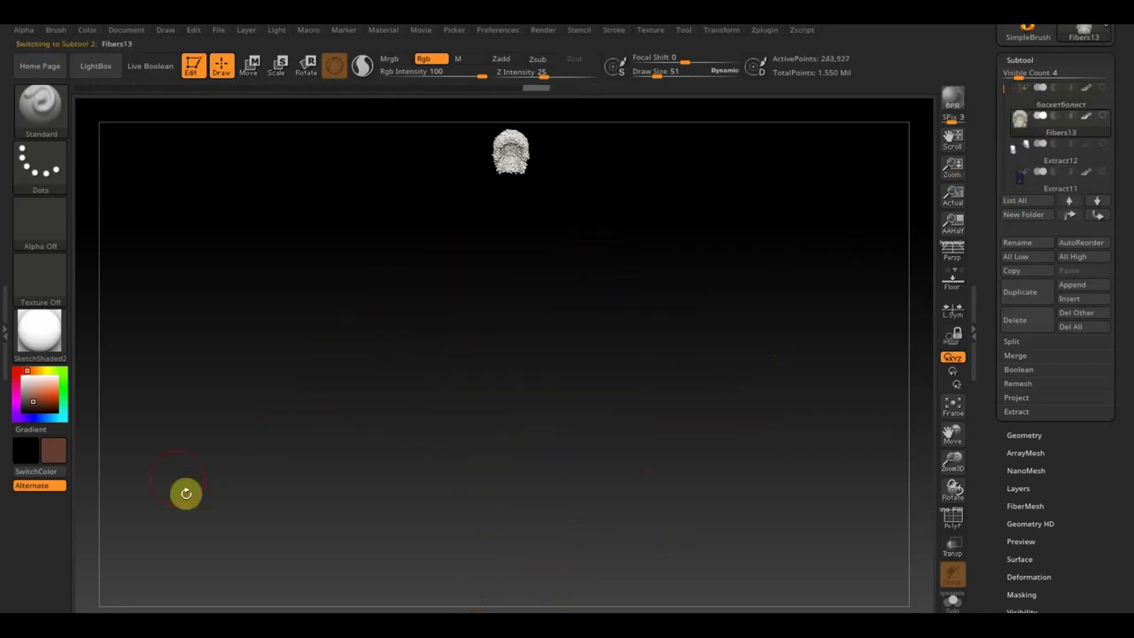
# Pick a near-black paint colour from the colour picker
pyautogui.click(54, 455)
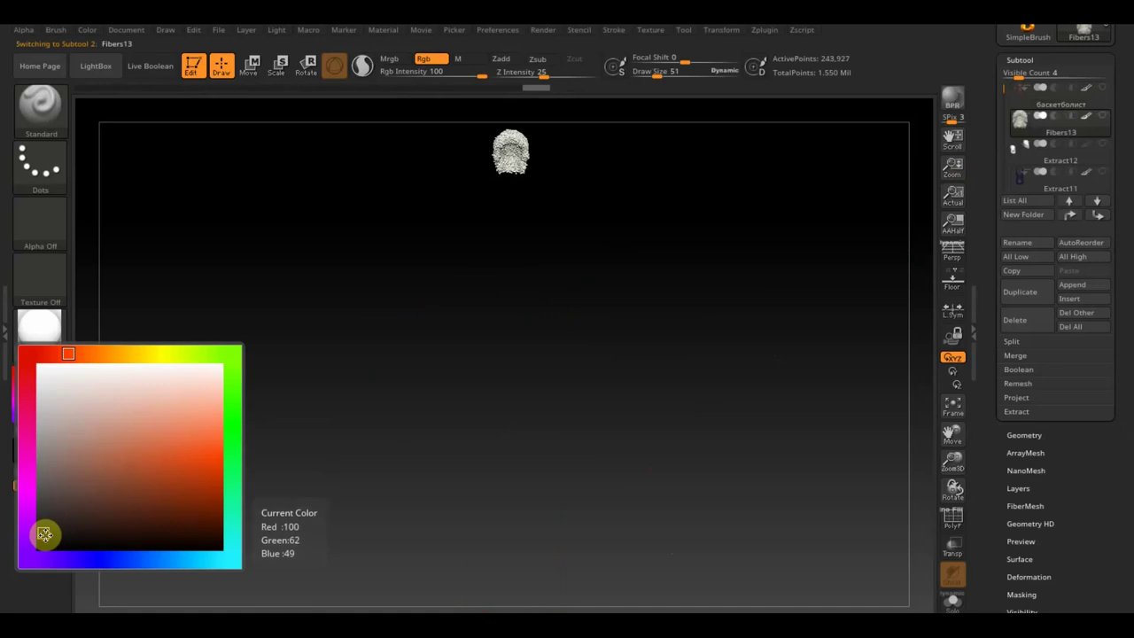
pyautogui.moveTo(55, 457); pyautogui.dragTo(43, 532)
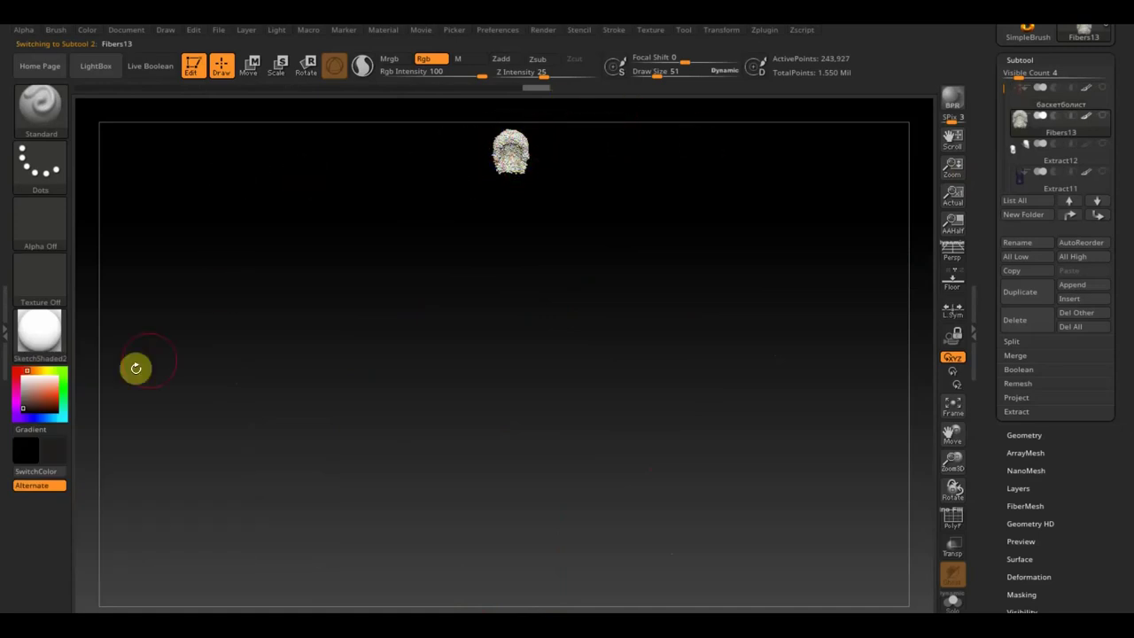
pyautogui.click(57, 461)
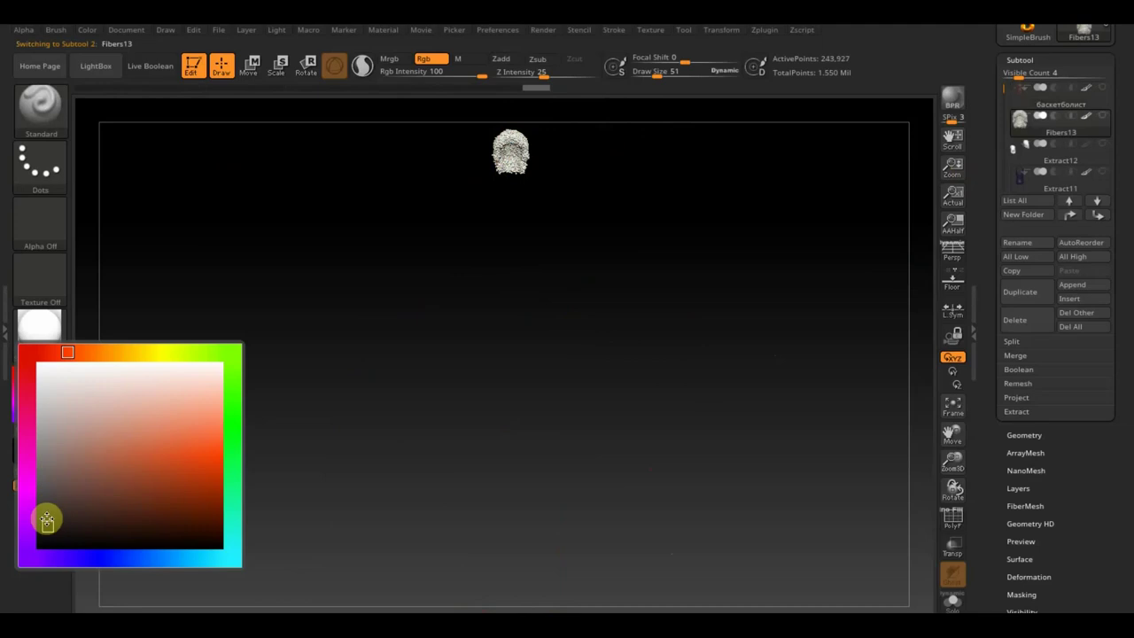
pyautogui.moveTo(47, 521); pyautogui.dragTo(54, 506)
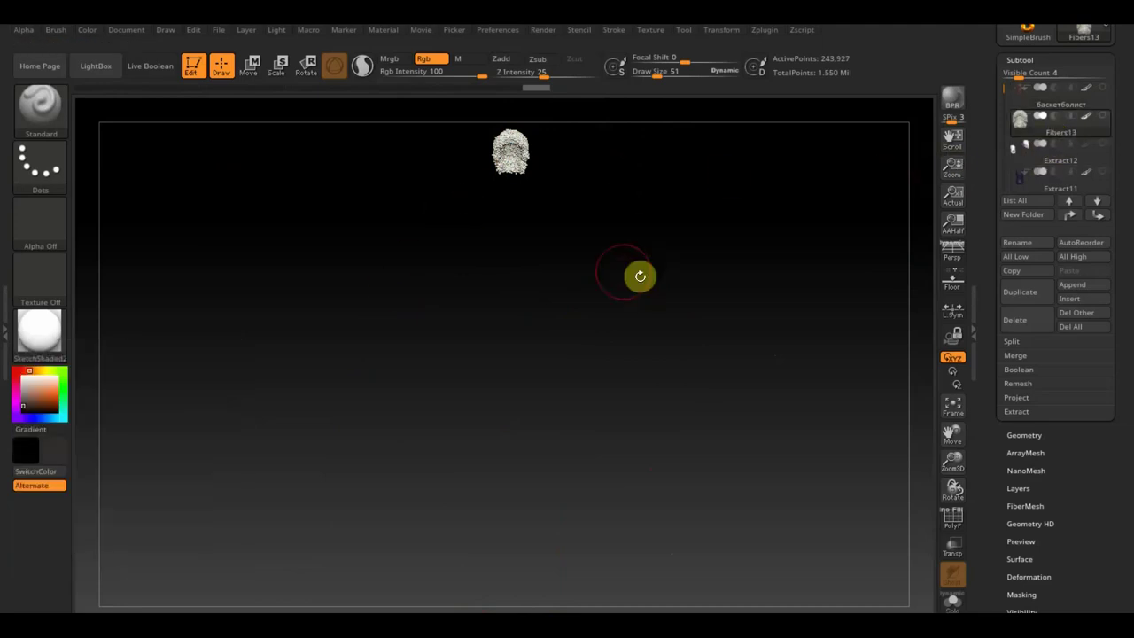
# Inspect the hair up close with polygon wireframe and duplicate Fibers13 into Fibers14
pyautogui.keyDown('ctrl'); pyautogui.keyDown('shift'); pyautogui.moveTo(620, 245); pyautogui.dragTo(651, 281); pyautogui.keyUp('shift'); pyautogui.keyUp('ctrl')
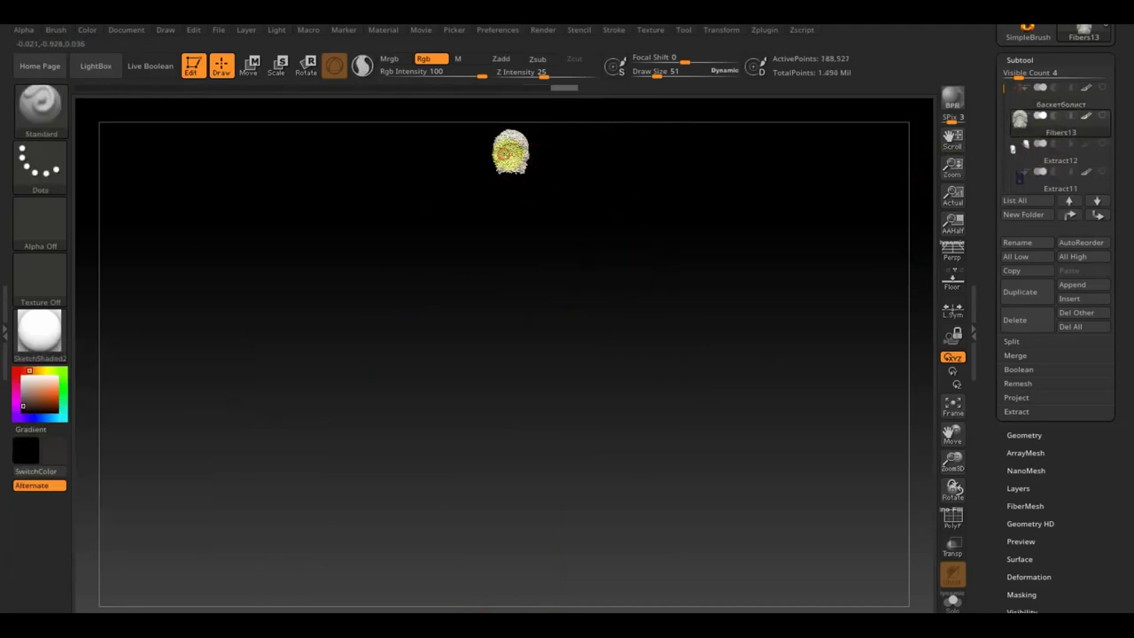
pyautogui.moveTo(570, 194)
pyautogui.keyDown('alt'); pyautogui.mouseDown()
pyautogui.moveTo(627, 336)
pyautogui.moveTo(686, 402)
pyautogui.moveTo(683, 372)
pyautogui.mouseUp(); pyautogui.keyUp('alt')
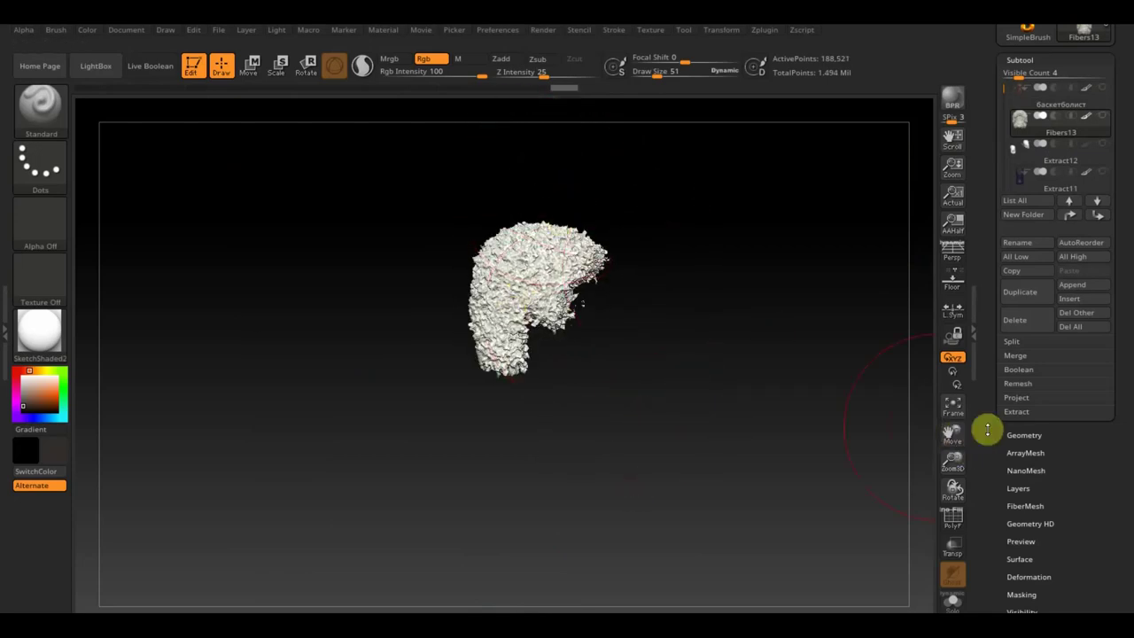
pyautogui.click(954, 522)
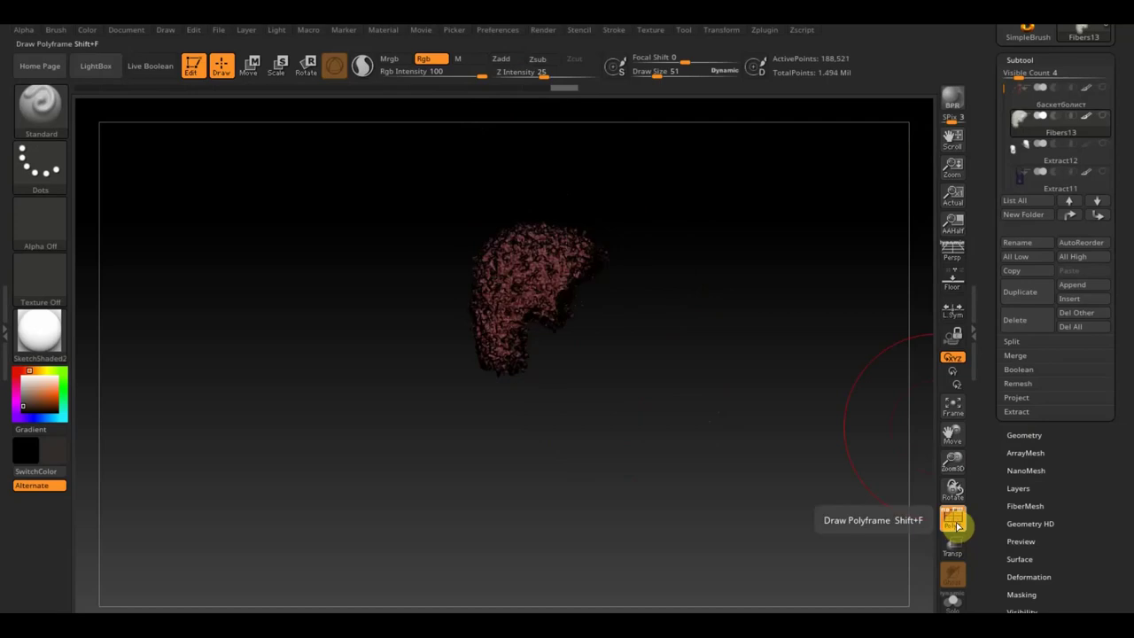
pyautogui.moveTo(721, 367)
pyautogui.keyDown('alt'); pyautogui.mouseDown()
pyautogui.moveTo(818, 589)
pyautogui.moveTo(717, 379)
pyautogui.mouseUp(); pyautogui.keyUp('alt')
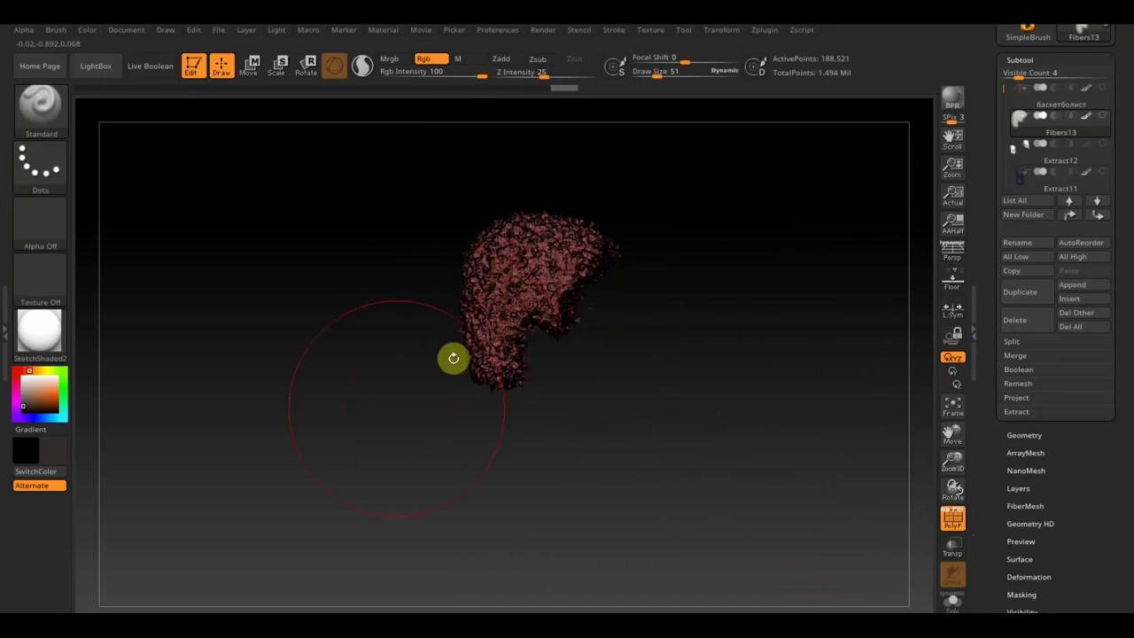
pyautogui.moveTo(633, 425)
pyautogui.mouseDown()
pyautogui.moveTo(569, 438)
pyautogui.moveTo(595, 496)
pyautogui.mouseUp()
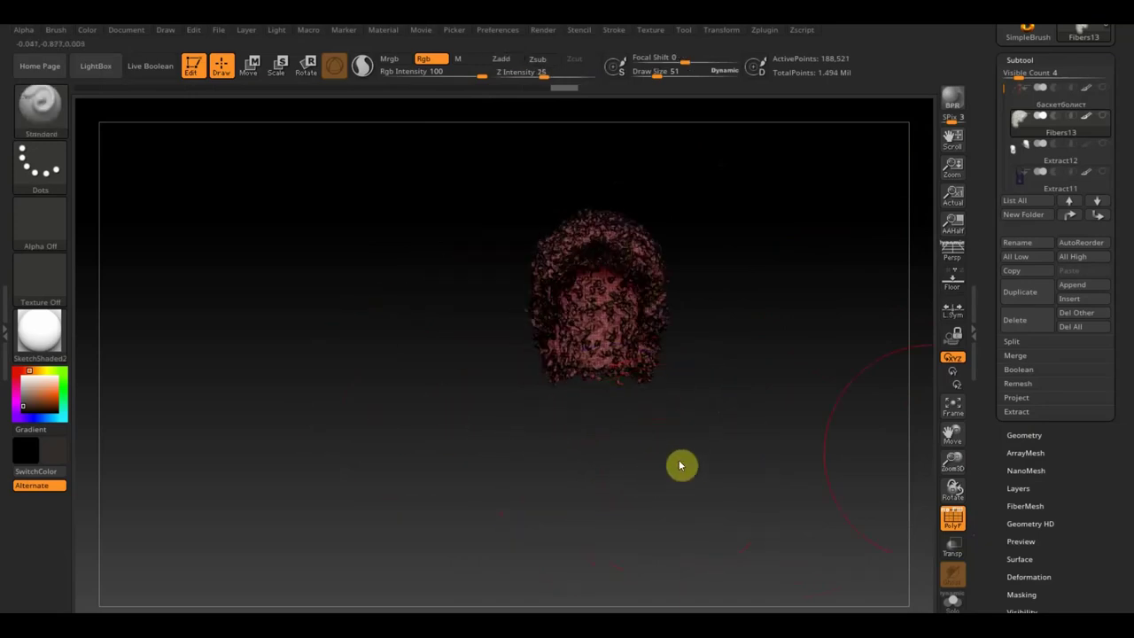
pyautogui.click(1028, 298)
# Remesh Fibers13 with ZRemesher in Legacy (2018) mode into a 6,294-point quad hair shell
pyautogui.click(1059, 148)
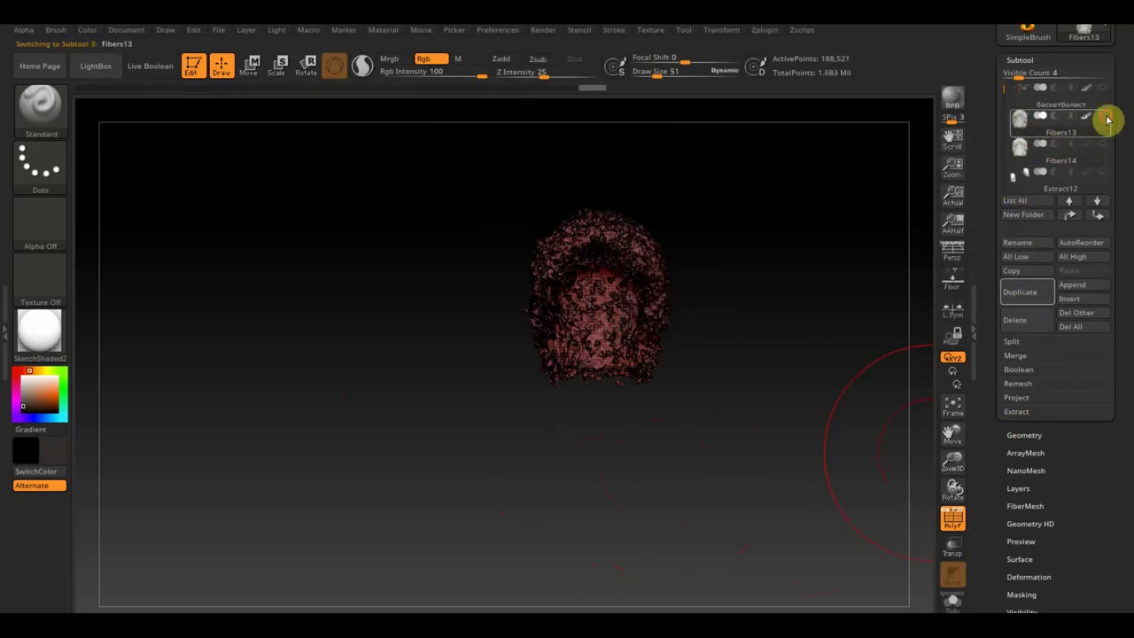
pyautogui.click(1029, 435)
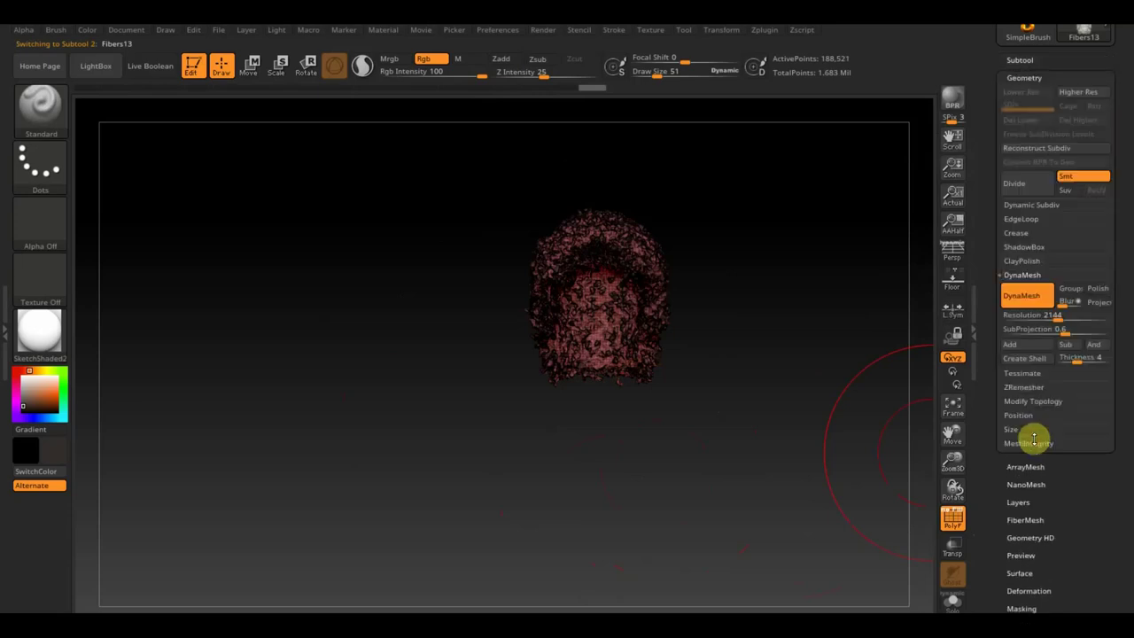
pyautogui.click(1023, 387)
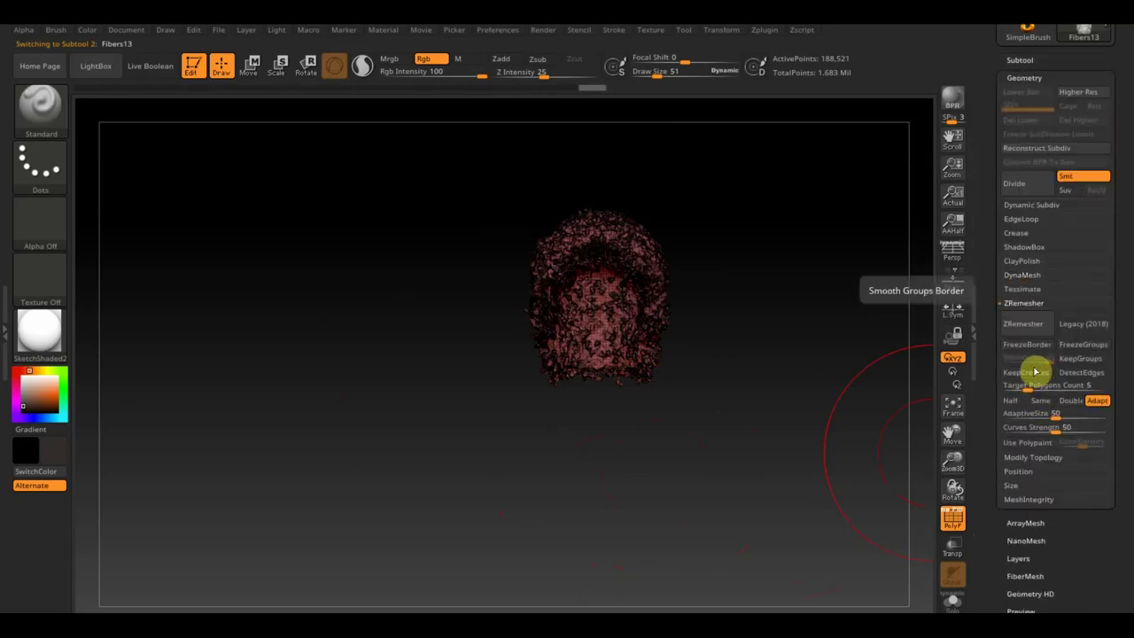
pyautogui.click(1072, 327)
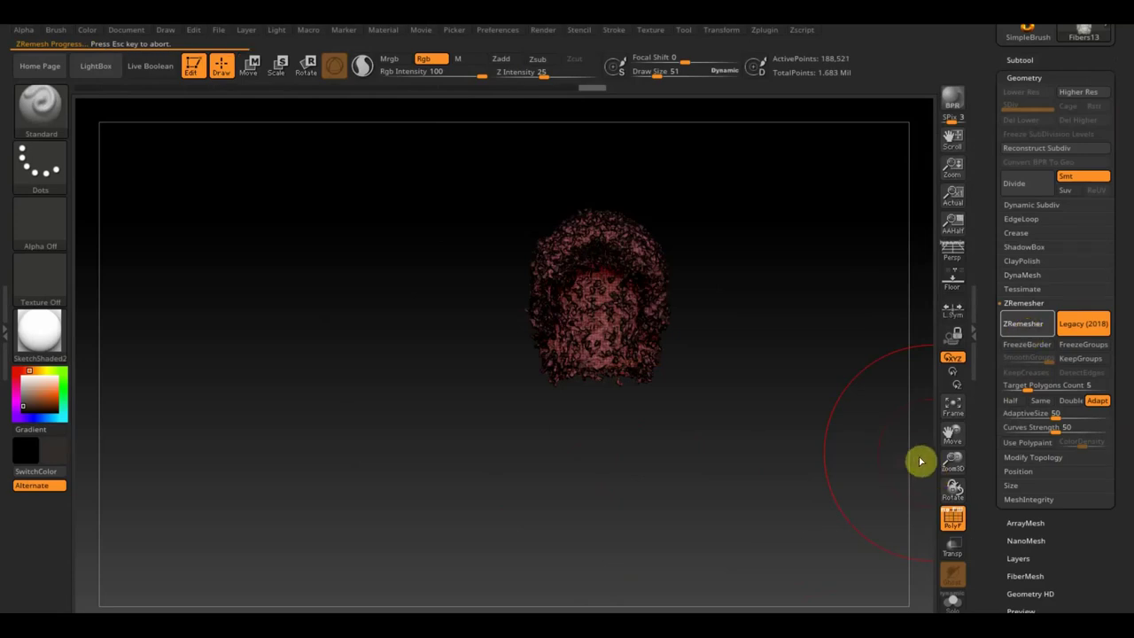
pyautogui.click(1099, 26)
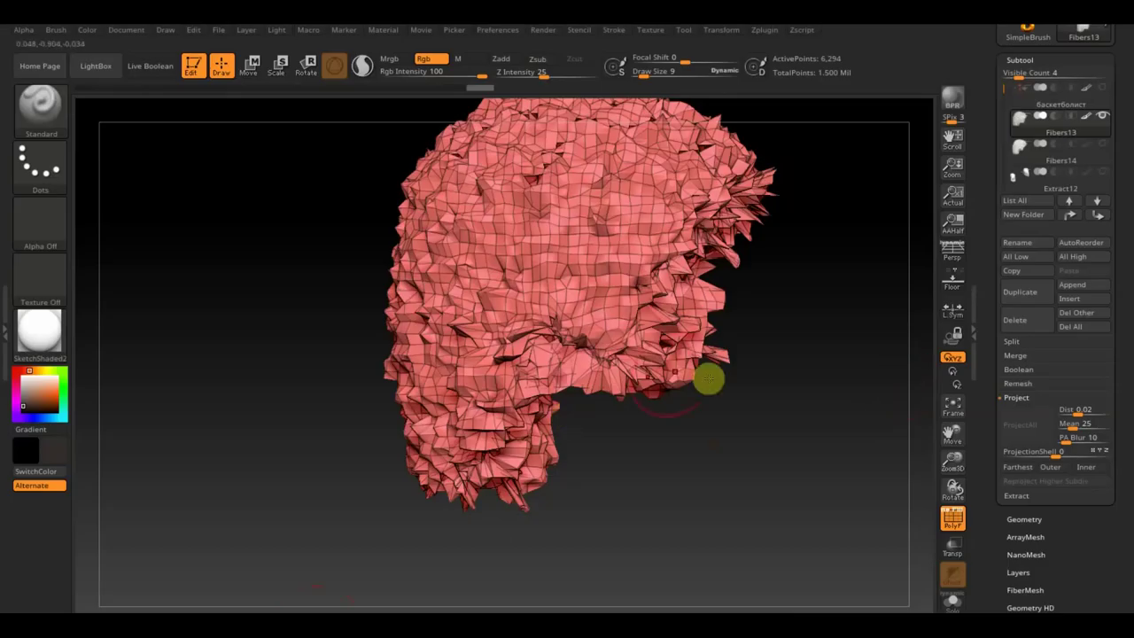
pyautogui.moveTo(709, 379)
pyautogui.mouseDown()
pyautogui.moveTo(752, 451)
pyautogui.moveTo(714, 458)
pyautogui.moveTo(775, 466)
pyautogui.moveTo(789, 420)
pyautogui.moveTo(699, 490)
pyautogui.moveTo(740, 457)
pyautogui.mouseUp()
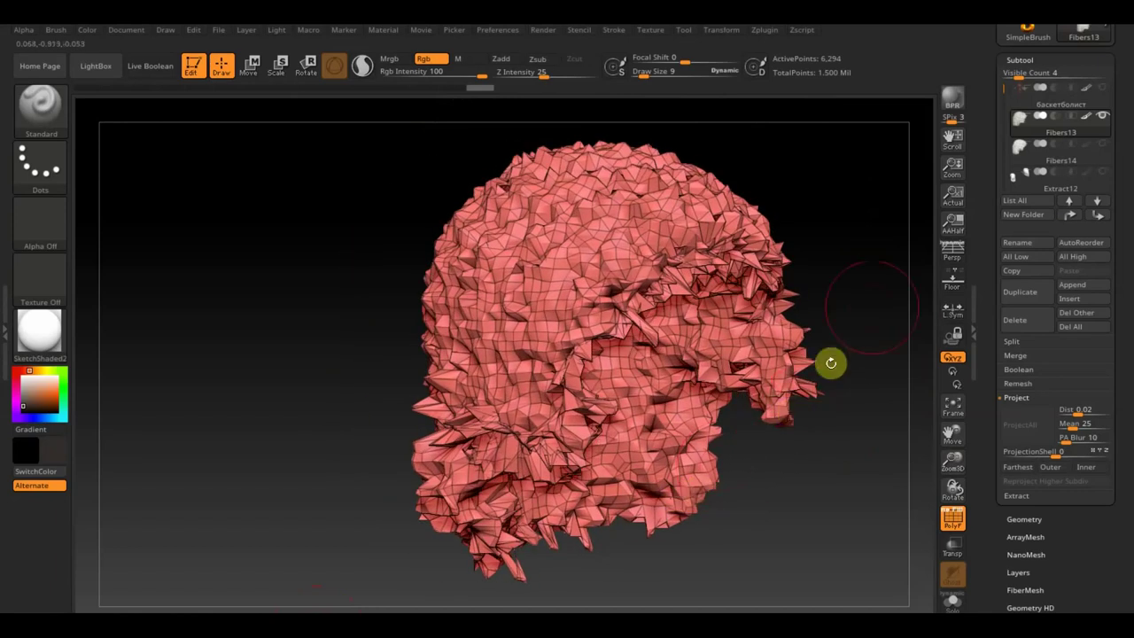
# Subdivide the remeshed hair to 104,225 points, test ProjectAll from Fibers14, then undo the projection
pyautogui.hotkey('ctrl', 'd')
pyautogui.hotkey('ctrl', 'd')
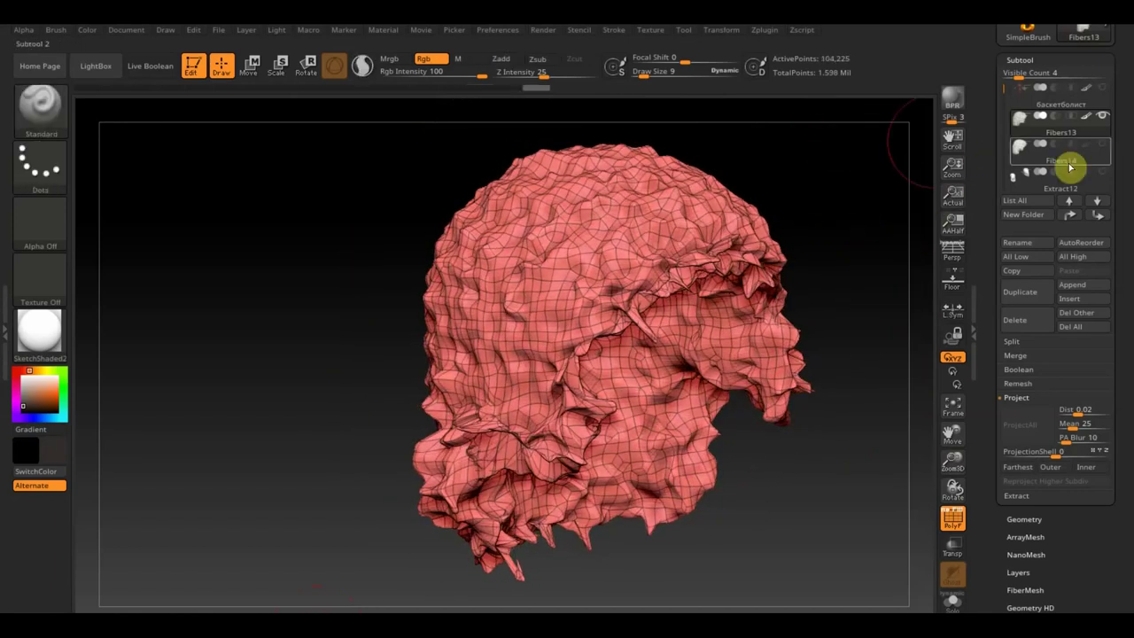
pyautogui.click(1101, 146)
pyautogui.moveTo(1059, 151)
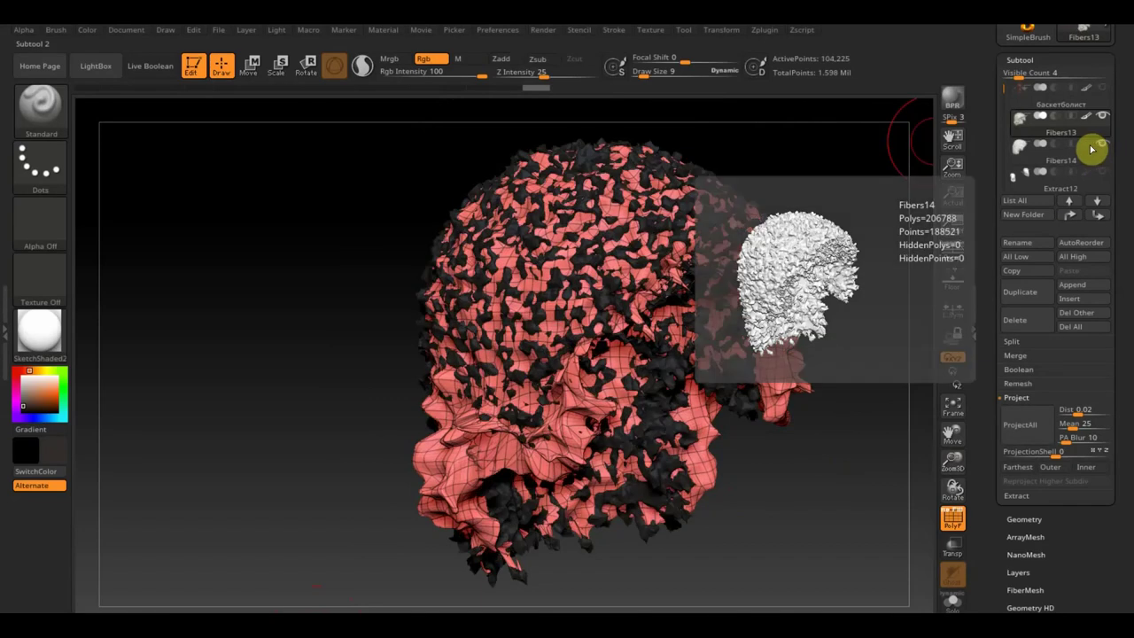
pyautogui.click(1091, 152)
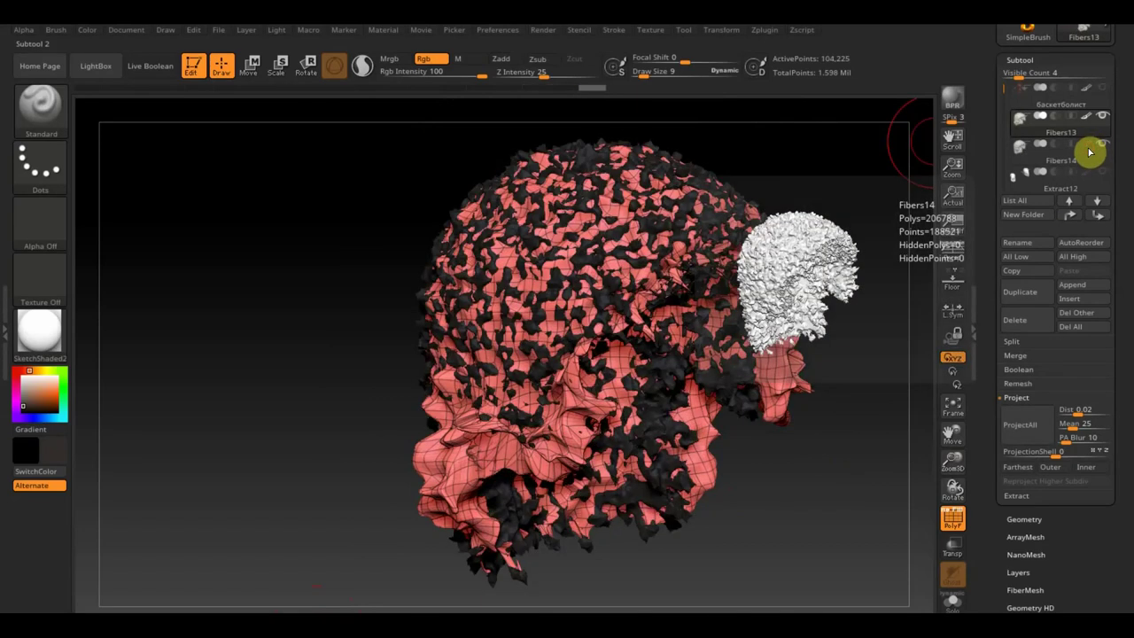
pyautogui.click(1020, 438)
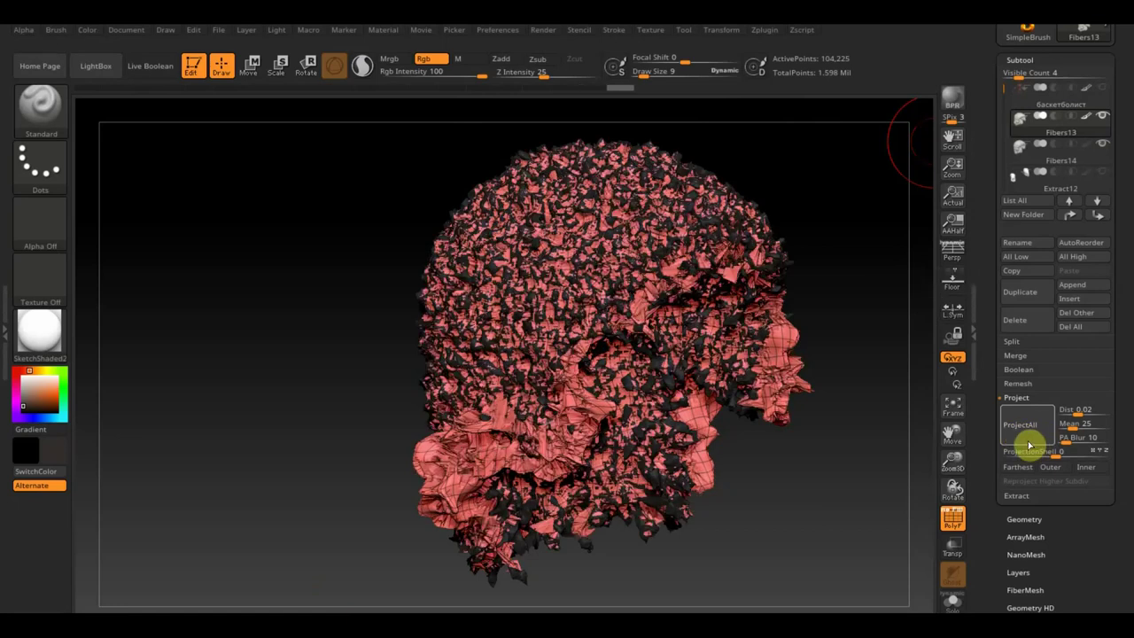
pyautogui.click(1100, 151)
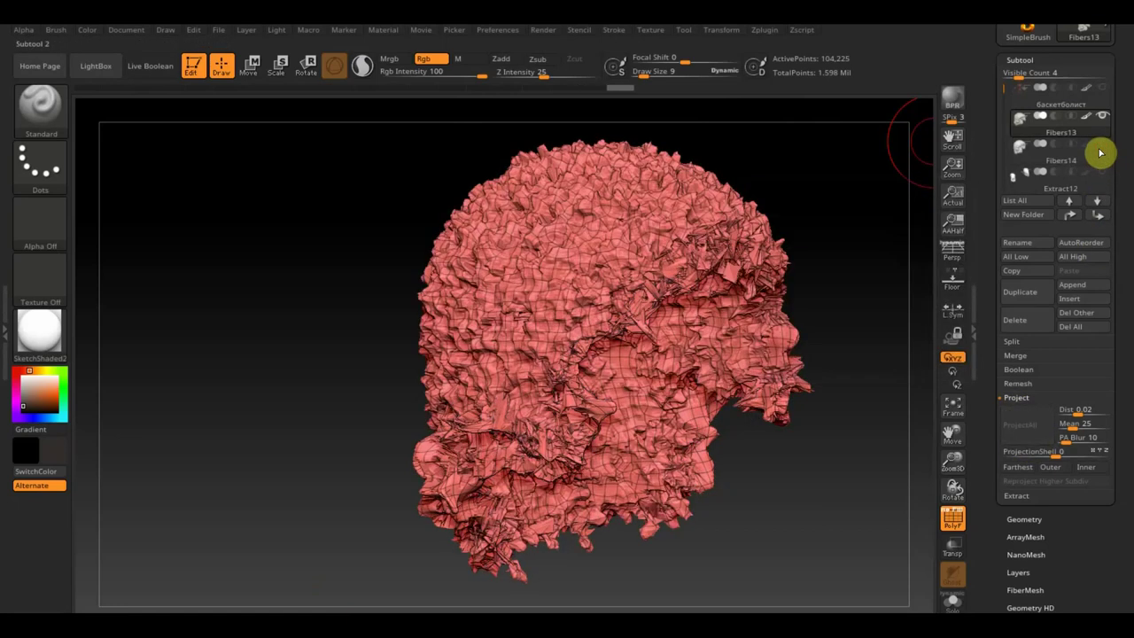
pyautogui.moveTo(834, 474)
pyautogui.mouseDown()
pyautogui.moveTo(931, 463)
pyautogui.moveTo(787, 466)
pyautogui.moveTo(782, 478)
pyautogui.moveTo(661, 487)
pyautogui.moveTo(774, 434)
pyautogui.moveTo(762, 415)
pyautogui.moveTo(787, 519)
pyautogui.moveTo(747, 410)
pyautogui.moveTo(754, 448)
pyautogui.mouseUp()
pyautogui.hotkey('ctrl', 'z')
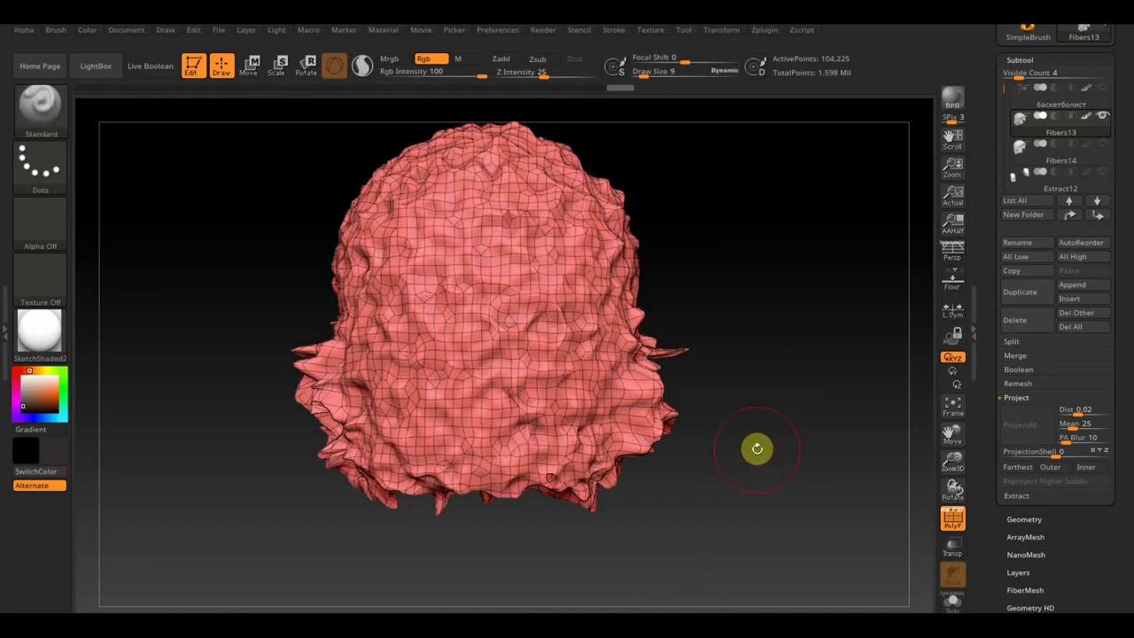
# Restore the original curly fiber hair through Undo History and inspect it with the PolyF wireframe
pyautogui.click(101, 91)
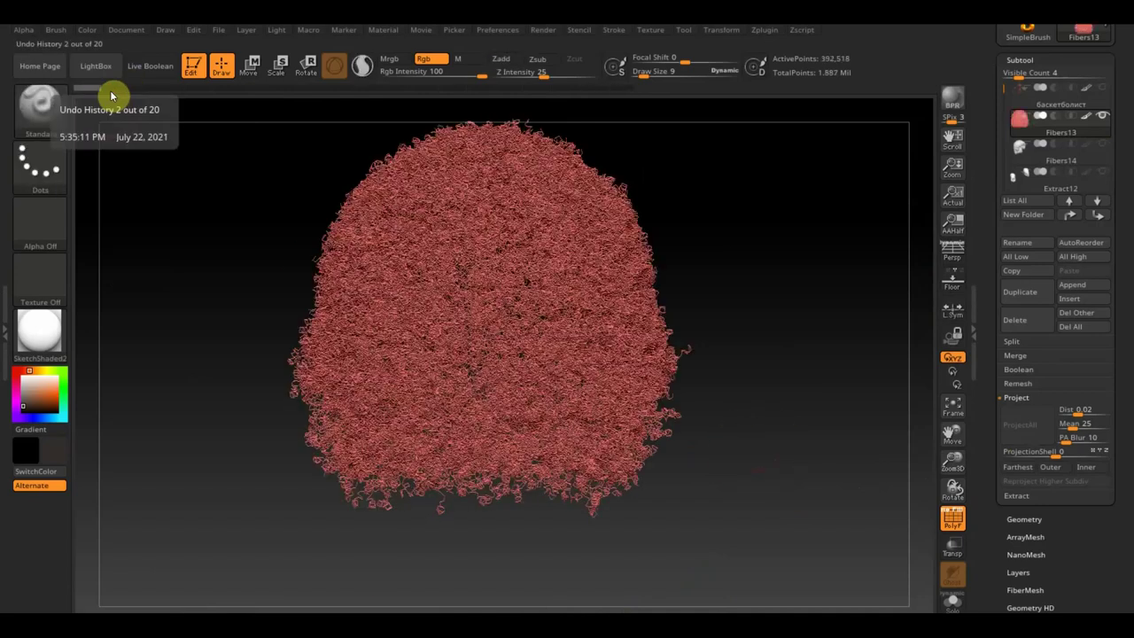
pyautogui.moveTo(727, 292); pyautogui.dragTo(677, 283)
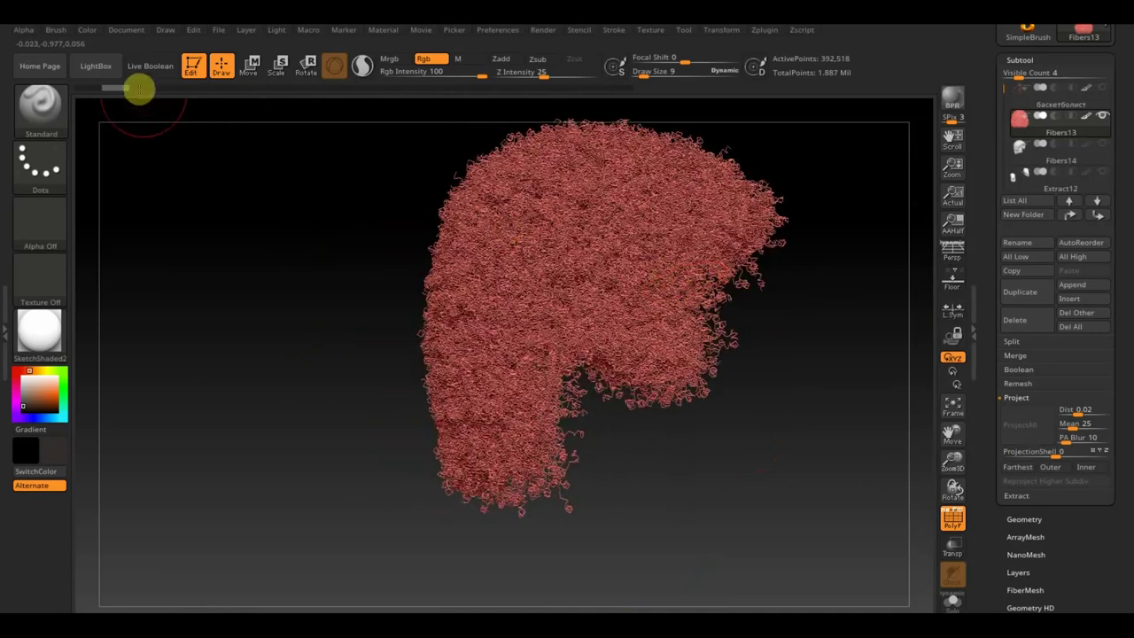
pyautogui.moveTo(140, 89); pyautogui.dragTo(177, 92)
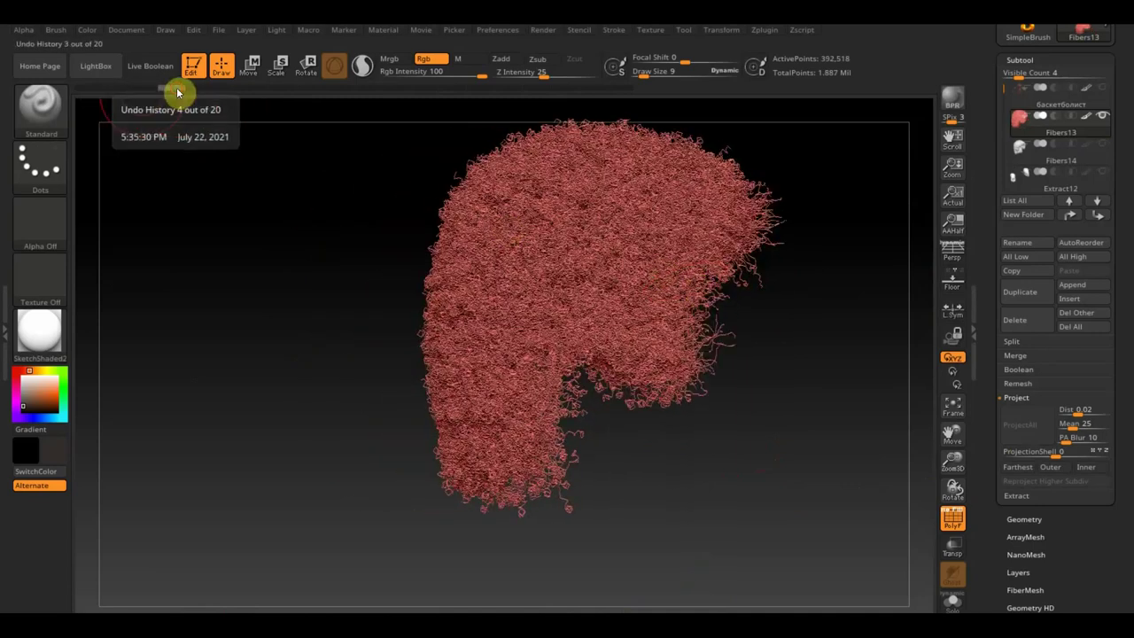
pyautogui.click(957, 527)
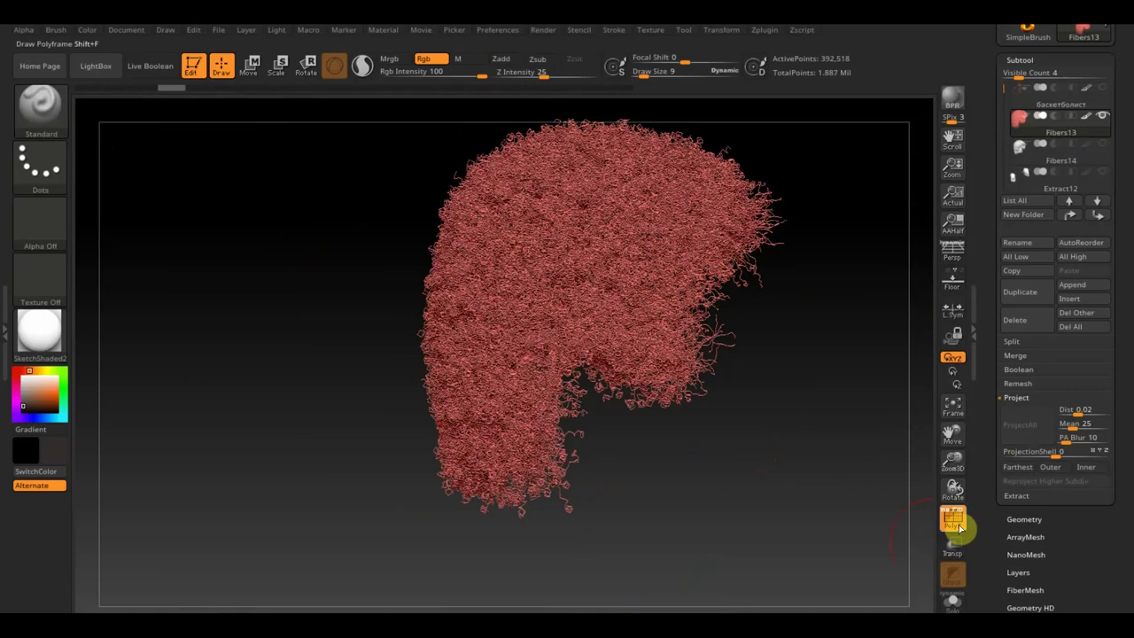
pyautogui.keyDown('alt'); pyautogui.moveTo(759, 448); pyautogui.dragTo(821, 597); pyautogui.keyUp('alt')
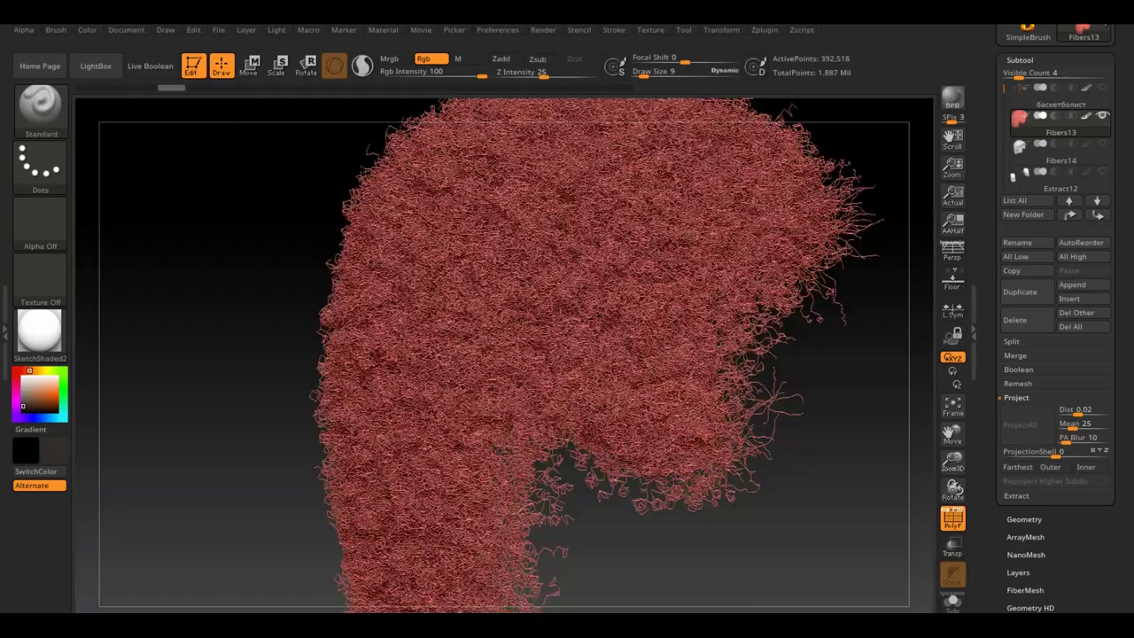
pyautogui.moveTo(794, 449); pyautogui.dragTo(635, 480)
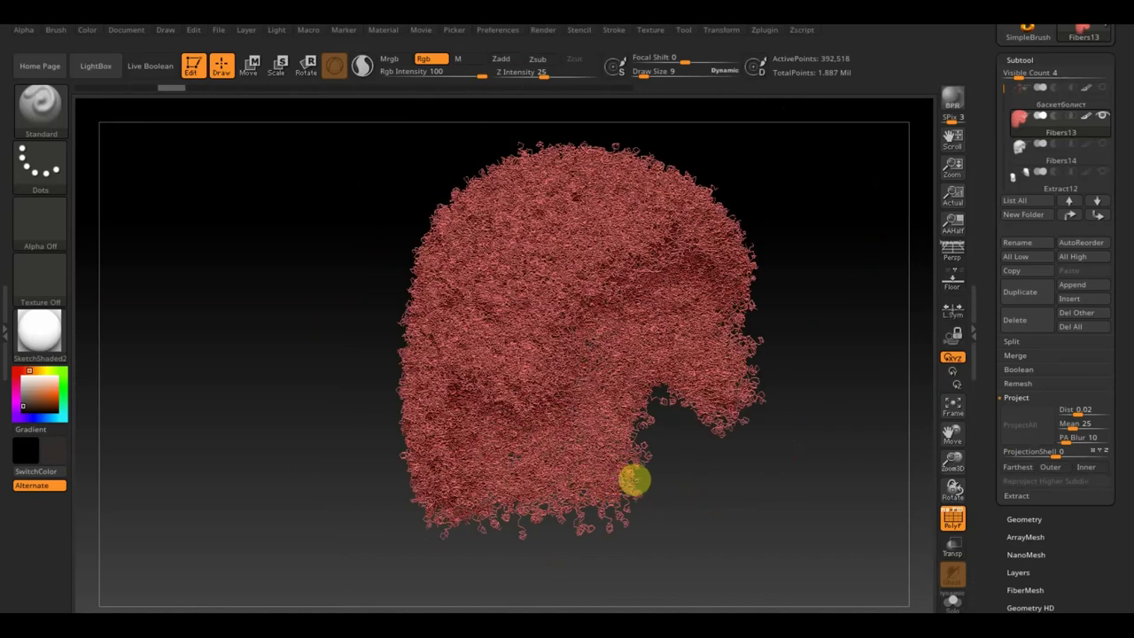
pyautogui.moveTo(1097, 553); pyautogui.dragTo(1089, 467)
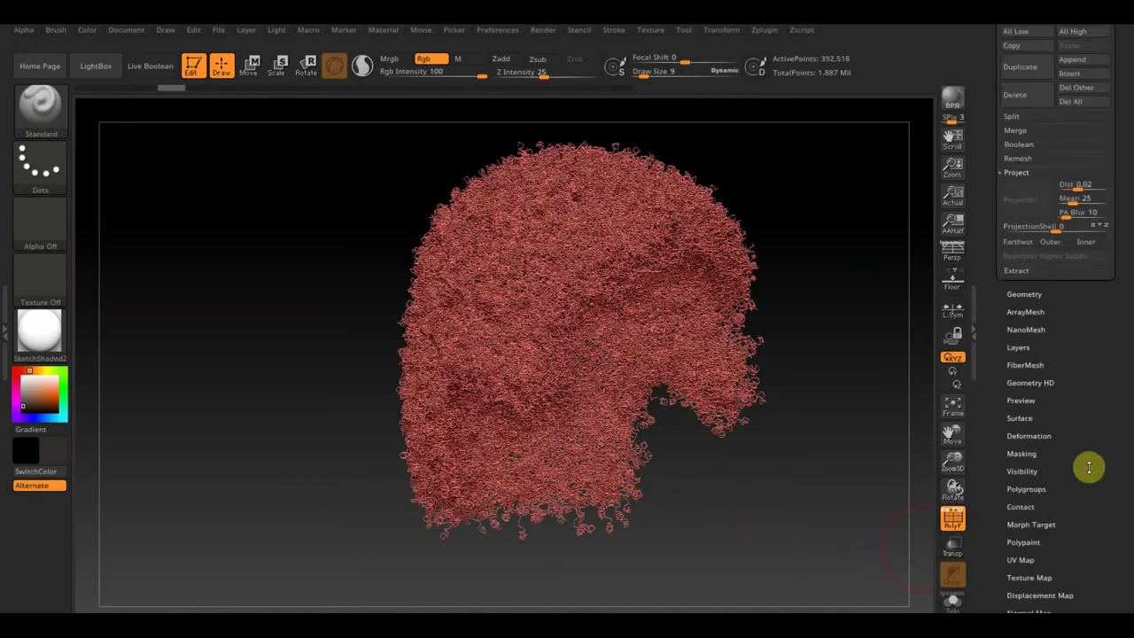
# Save the project and slightly inflate the hair fibers with the Deformation Inflate slider
pyautogui.hotkey('ctrl', 's')
pyautogui.click(1043, 436)
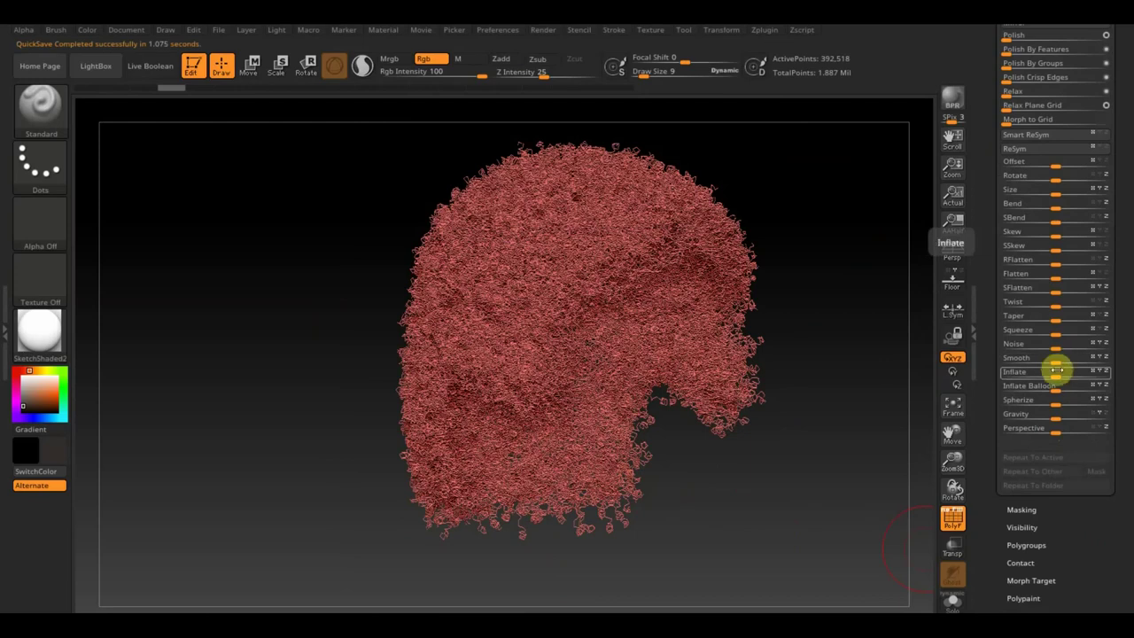
pyautogui.moveTo(1060, 375); pyautogui.dragTo(1071, 380)
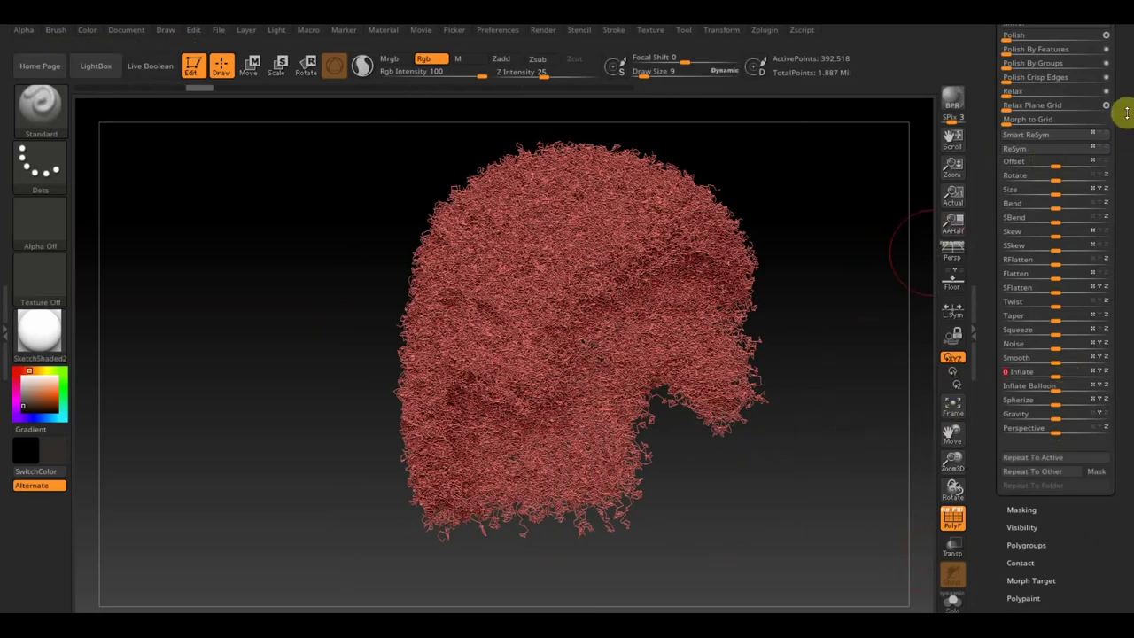
pyautogui.scroll(5, 1127, 113)
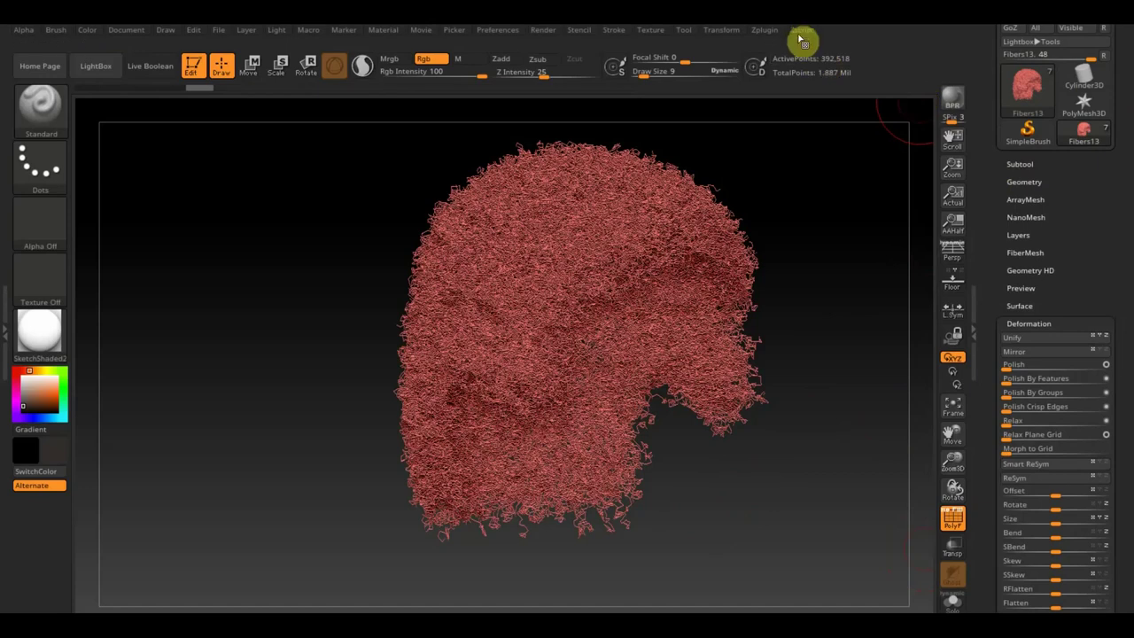
# Run Decimation Master's Pre-process Current on the 392,518-point curly hair mesh
pyautogui.click(766, 31)
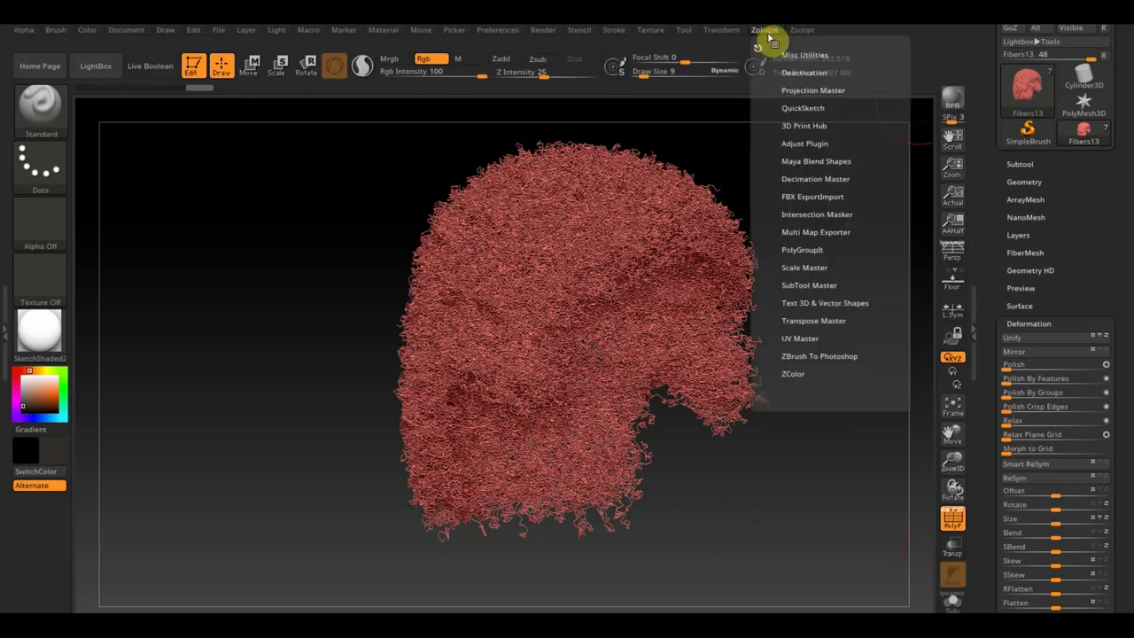
pyautogui.click(813, 179)
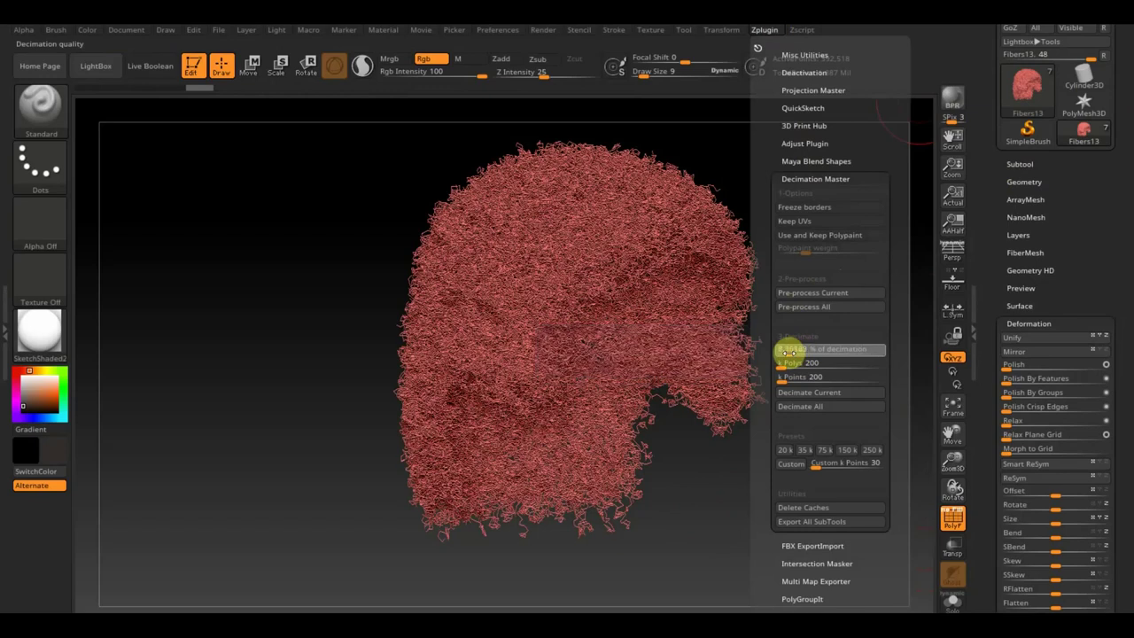
pyautogui.click(813, 293)
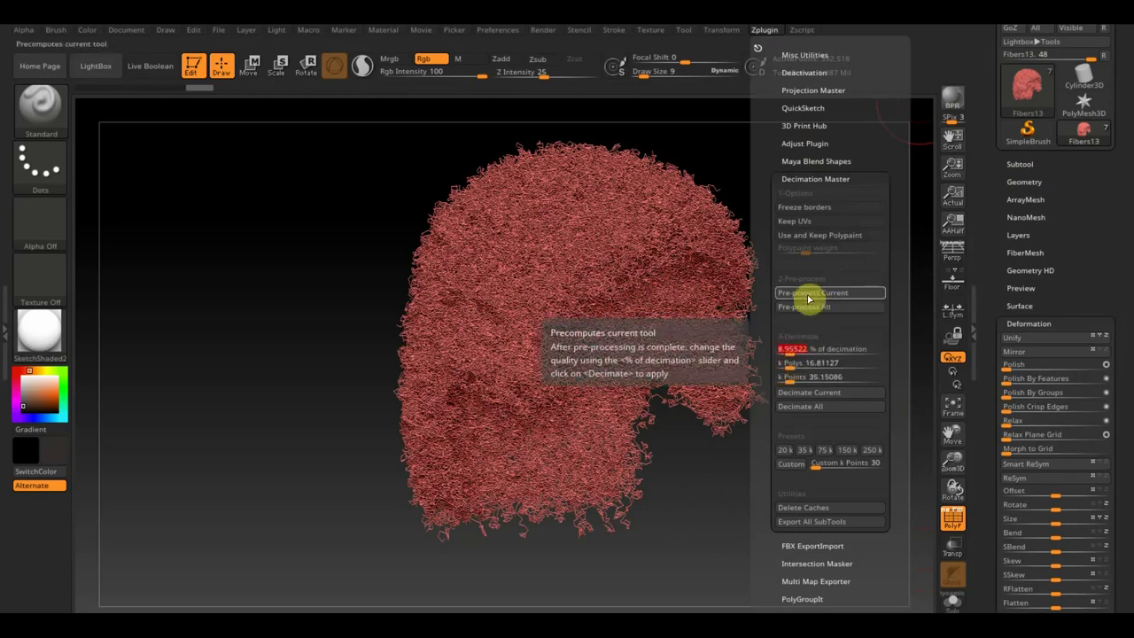
pyautogui.click(808, 299)
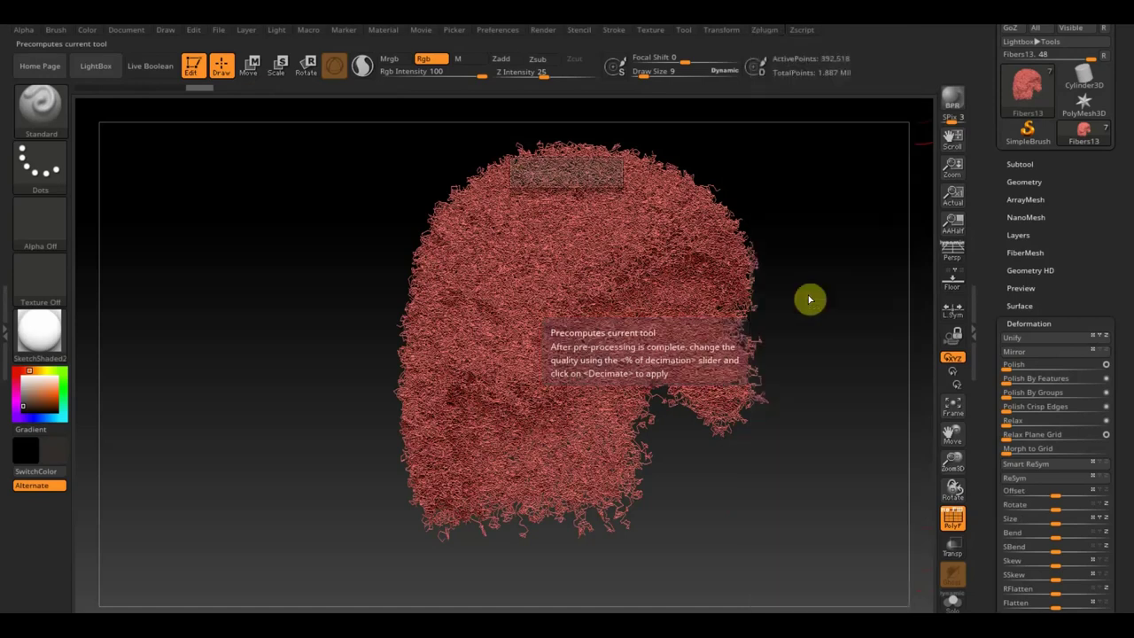
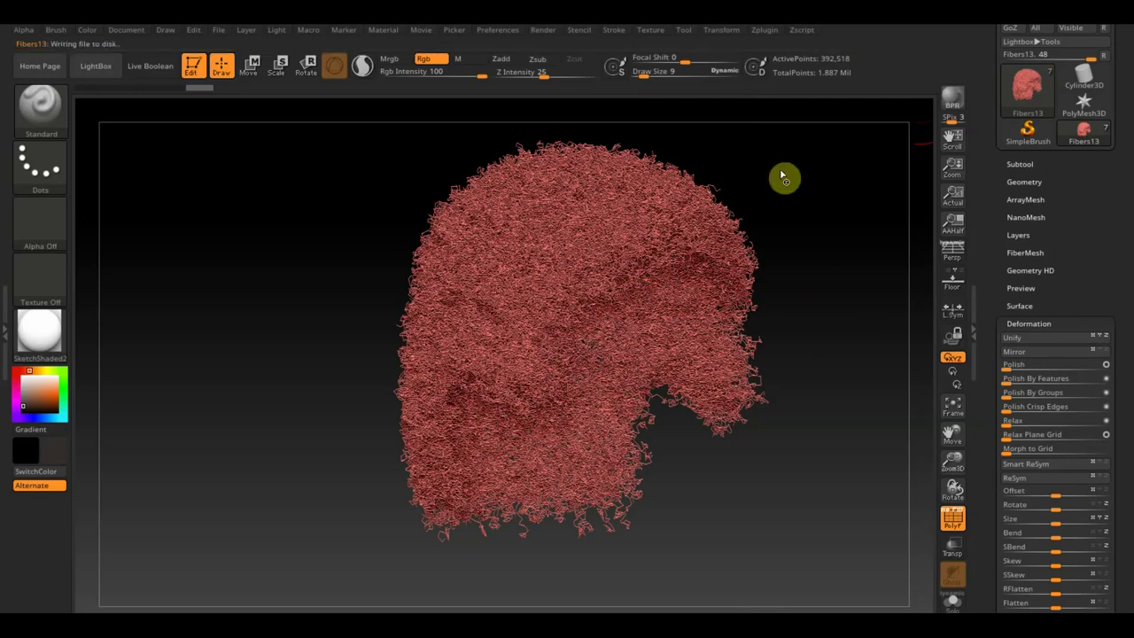
# Decimate the Fibers13 fibre hair with Decimation Master's Decimate Current
pyautogui.click(764, 30)
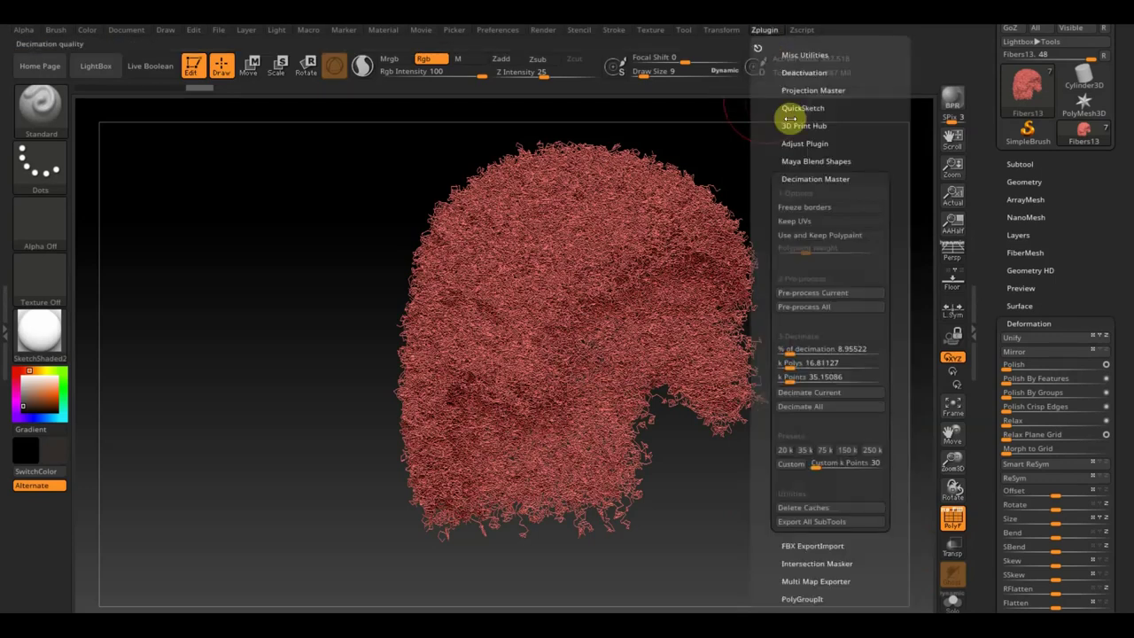
pyautogui.click(812, 400)
pyautogui.moveTo(846, 378)
pyautogui.mouseDown()
pyautogui.moveTo(881, 380)
pyautogui.moveTo(880, 405)
pyautogui.moveTo(850, 423)
pyautogui.moveTo(863, 404)
pyautogui.mouseUp()
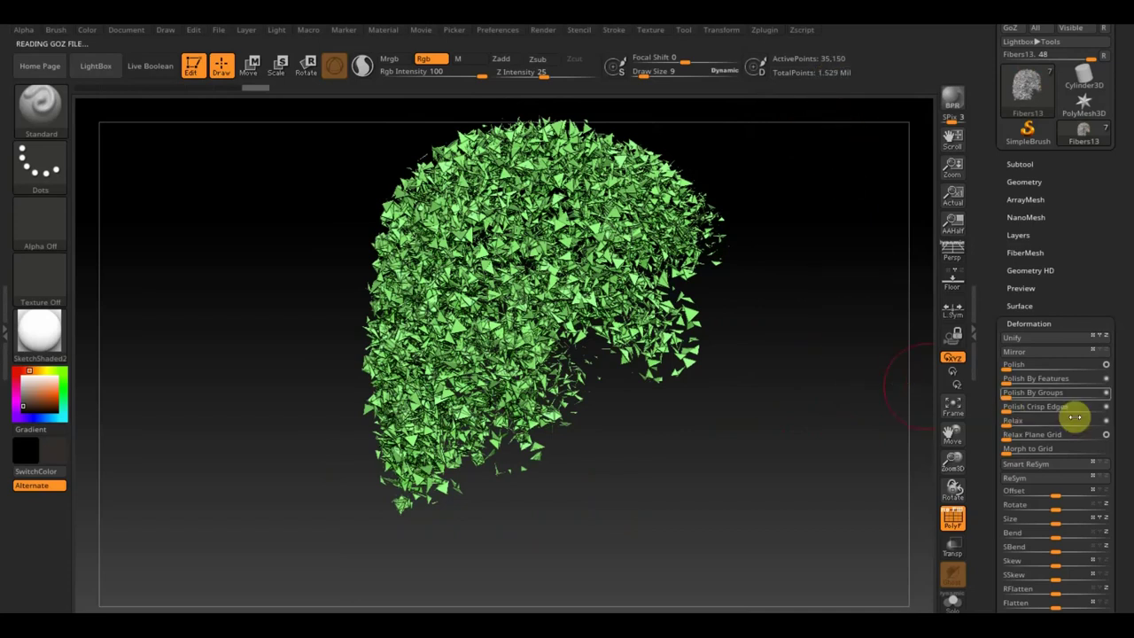
# DynaMesh the decimated hair at resolution 1232, replacing an earlier lower-resolution attempt
pyautogui.click(1024, 182)
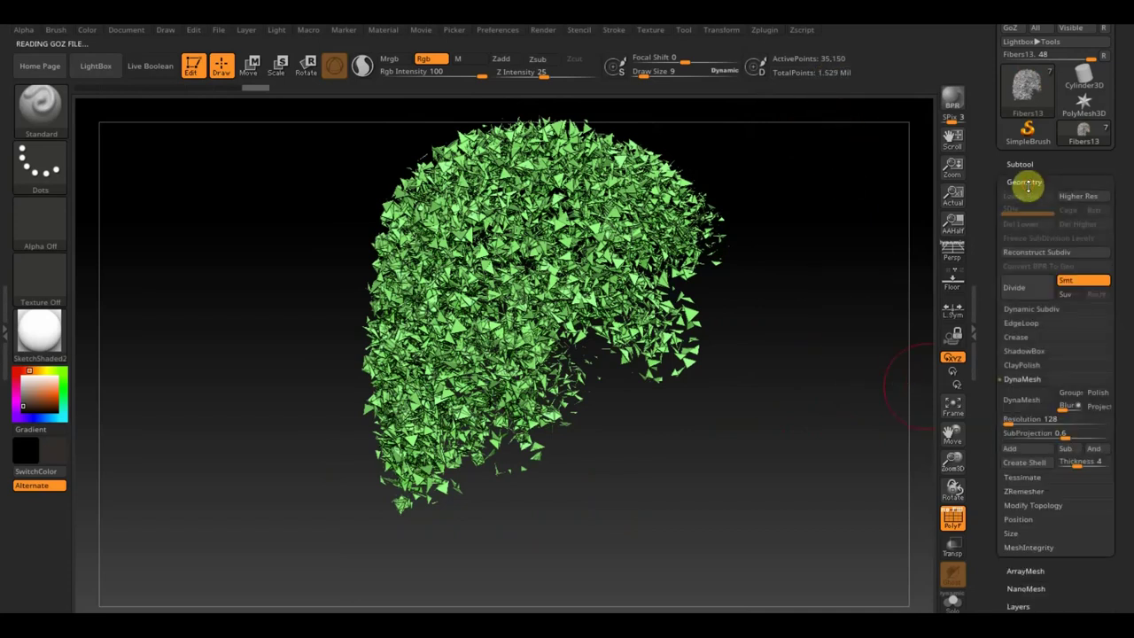
pyautogui.click(1026, 403)
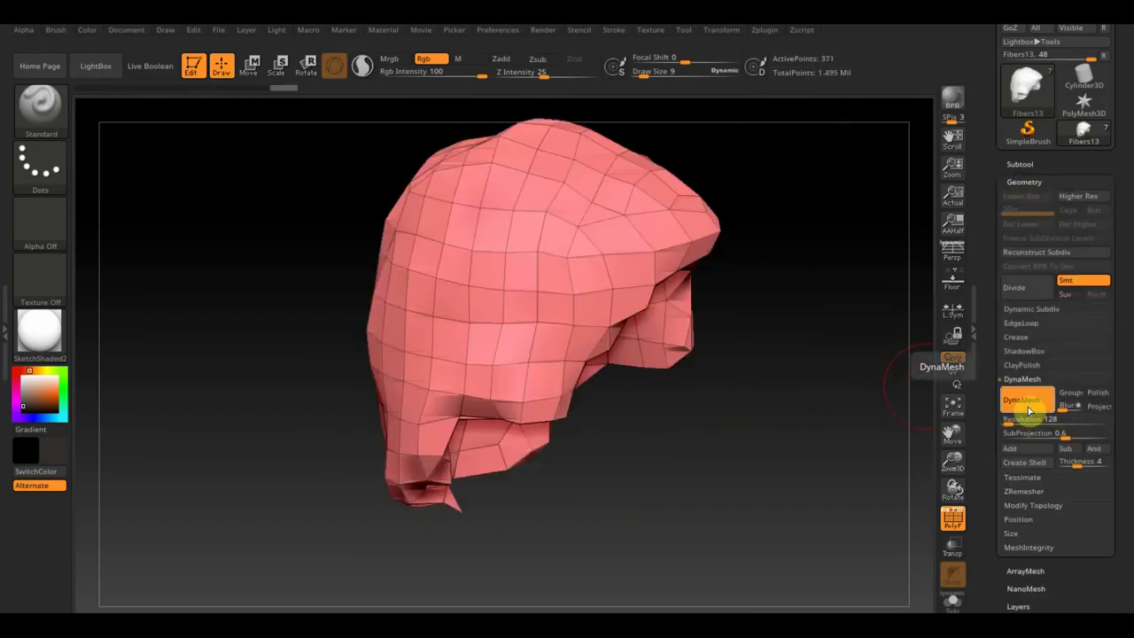
pyautogui.hotkey('ctrl', 'z')
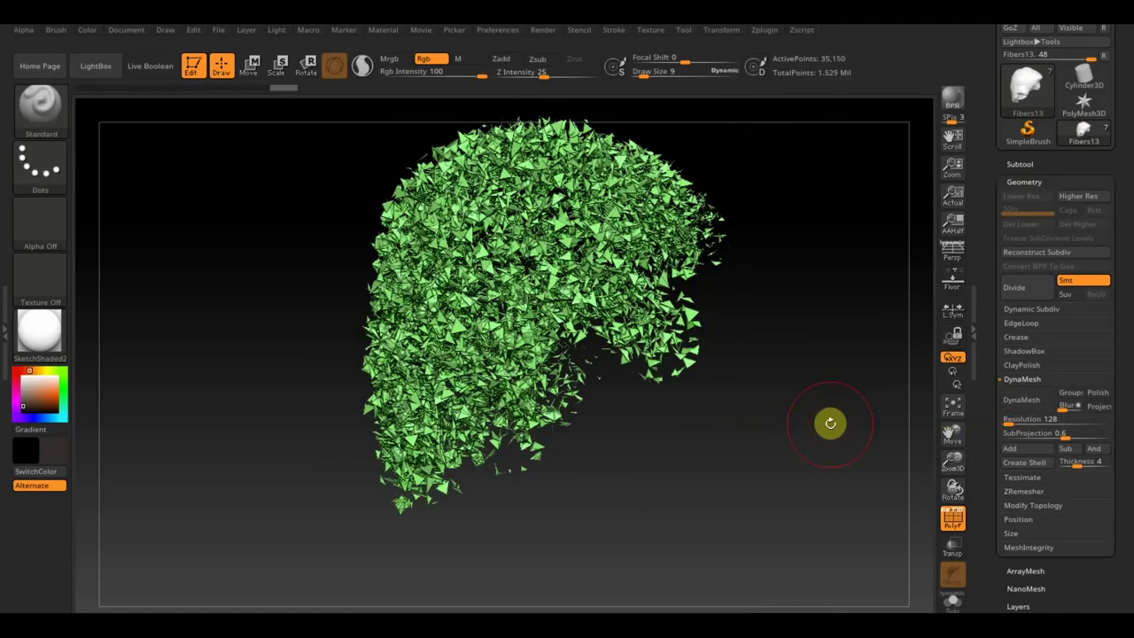
pyautogui.moveTo(1011, 426); pyautogui.dragTo(1023, 427)
pyautogui.click(1021, 399)
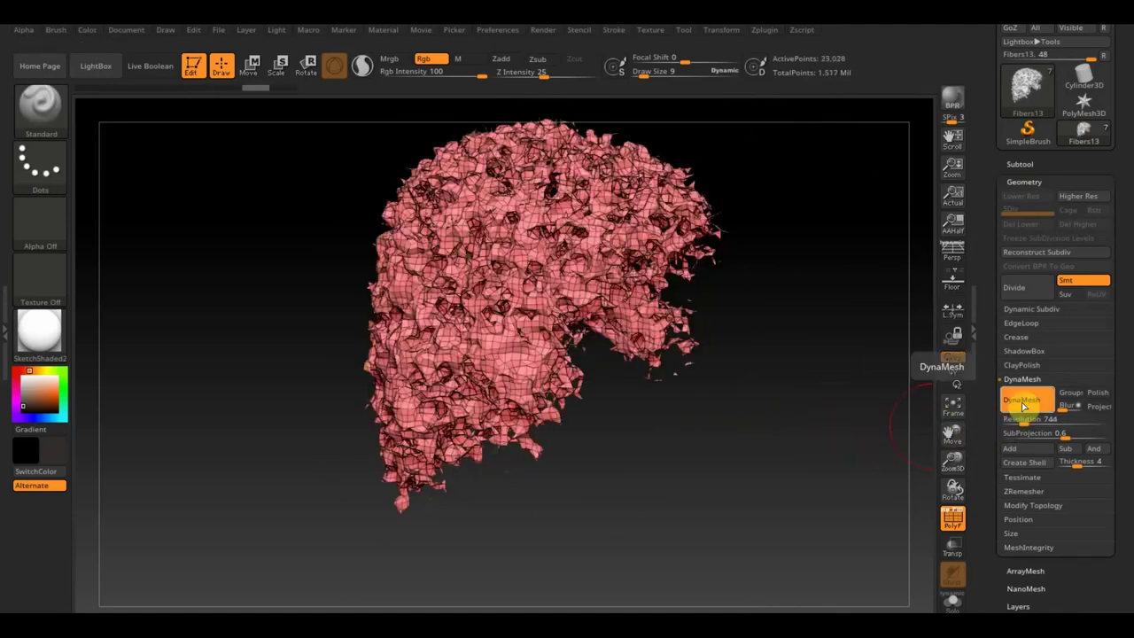
pyautogui.click(945, 416)
pyautogui.moveTo(749, 490)
pyautogui.mouseDown()
pyautogui.moveTo(729, 458)
pyautogui.moveTo(754, 458)
pyautogui.mouseUp()
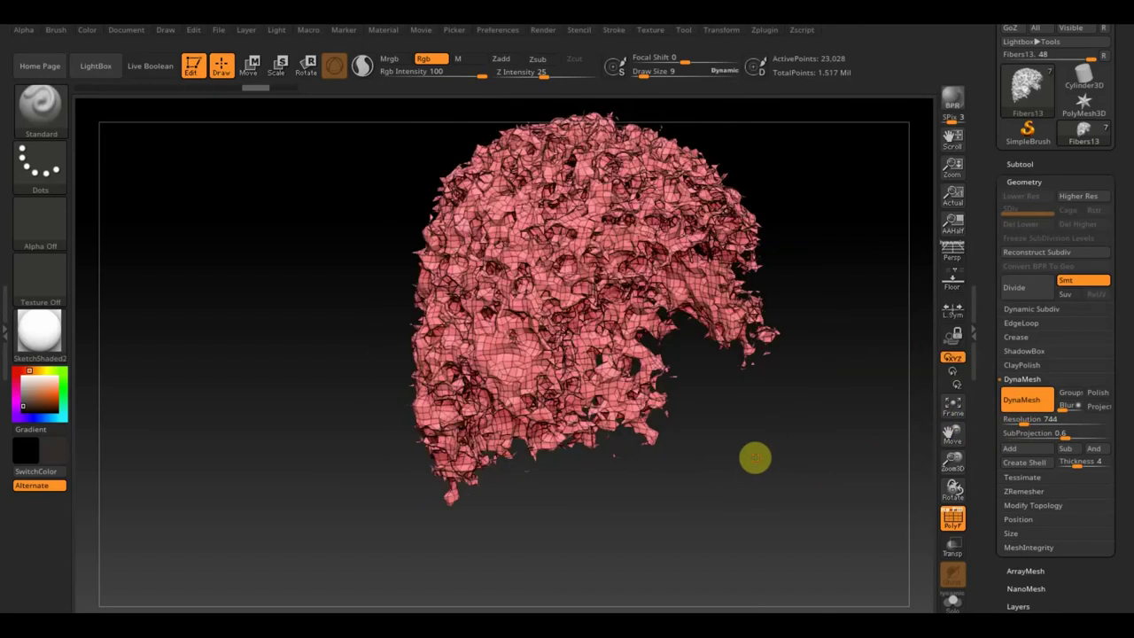
pyautogui.click(1030, 409)
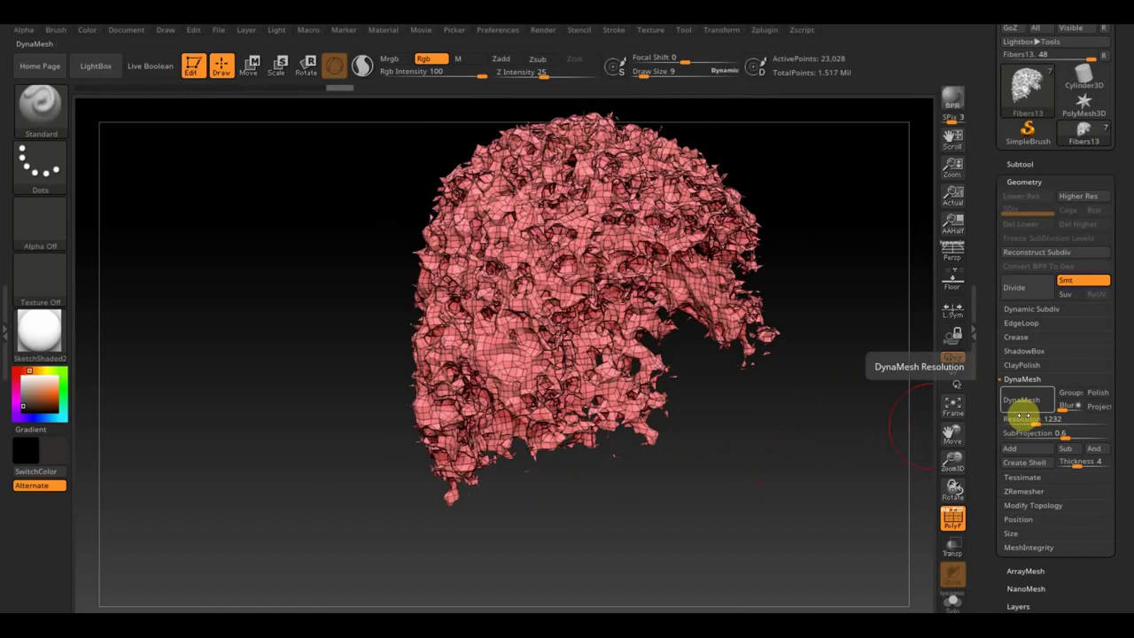
pyautogui.click(1025, 409)
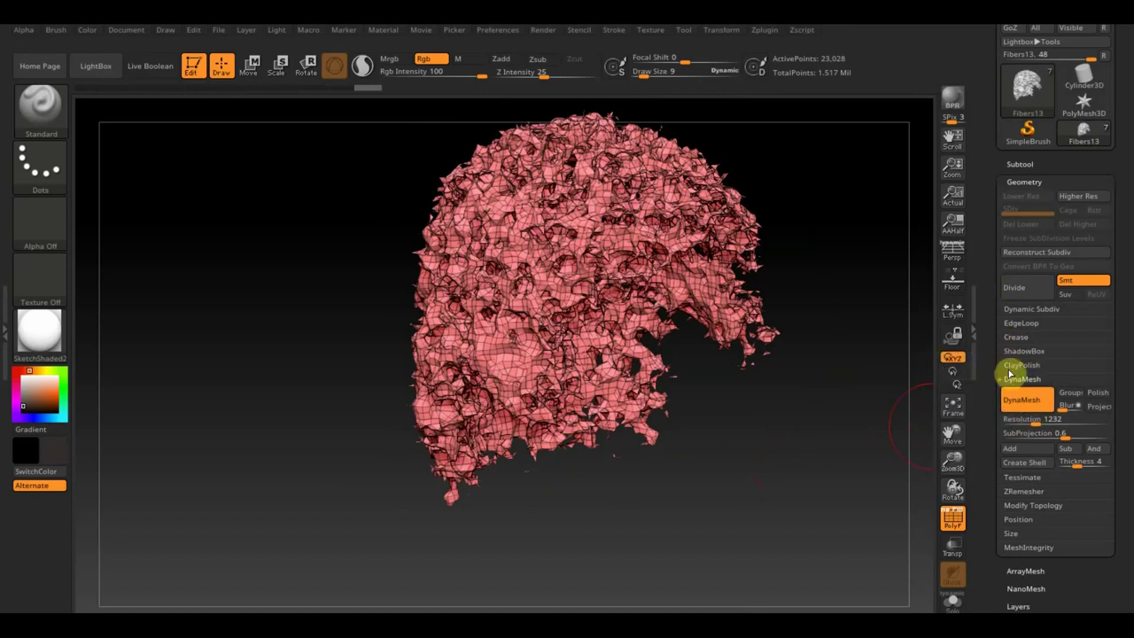
pyautogui.click(1037, 163)
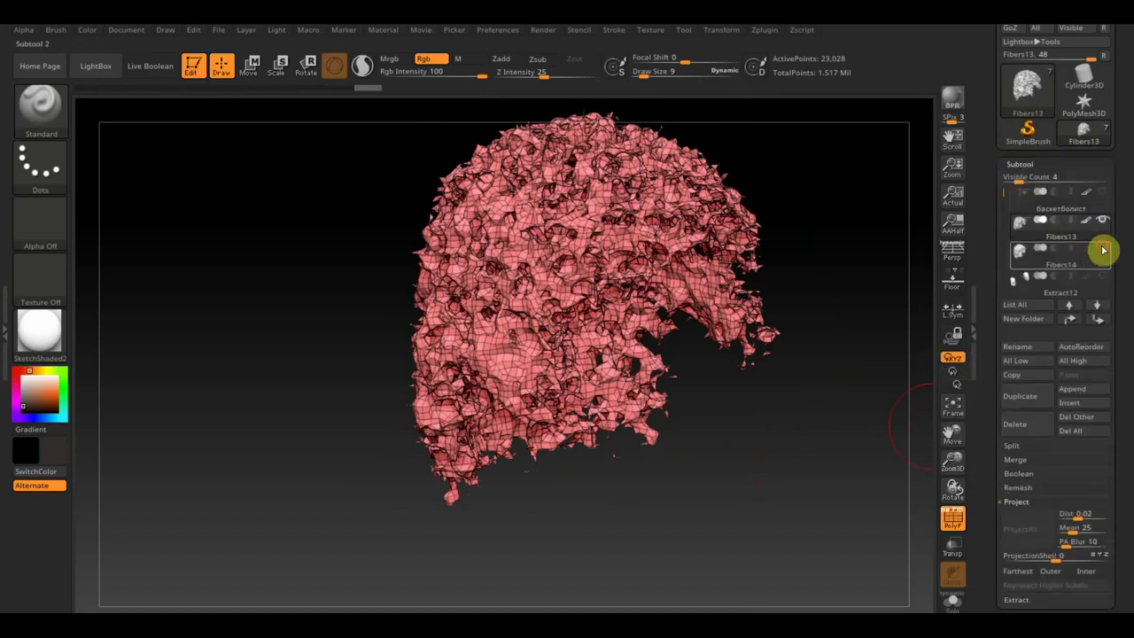
# Project the Fibers14 fibre detail onto the DynaMesh hair with ProjectAll, then hide Fibers14
pyautogui.click(1091, 252)
pyautogui.click(1088, 255)
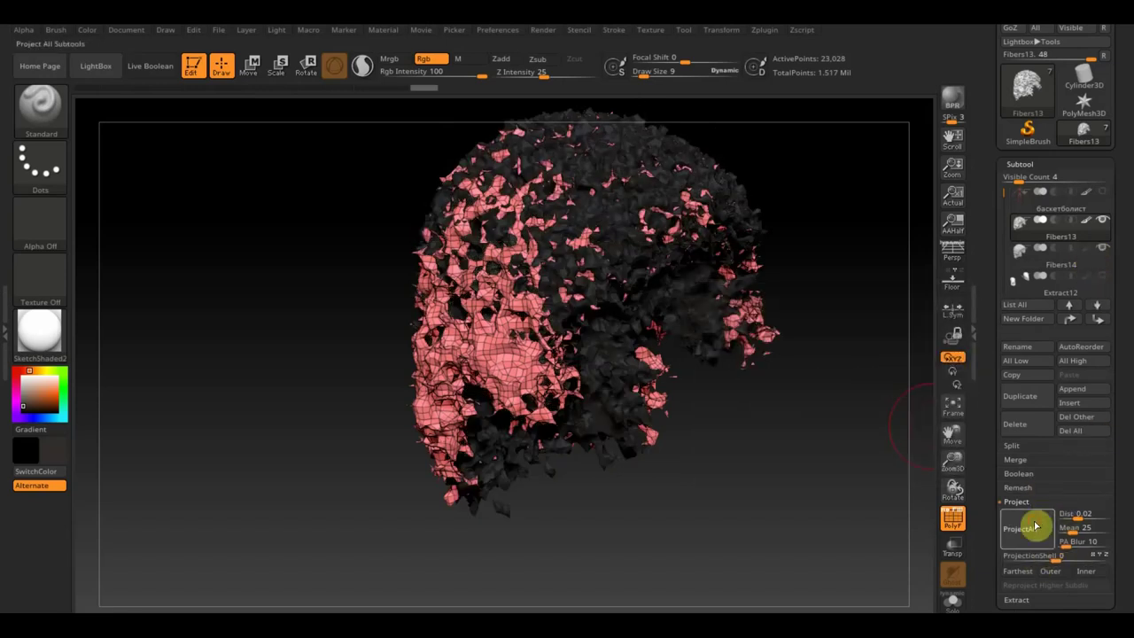
pyautogui.click(1031, 527)
pyautogui.click(1102, 252)
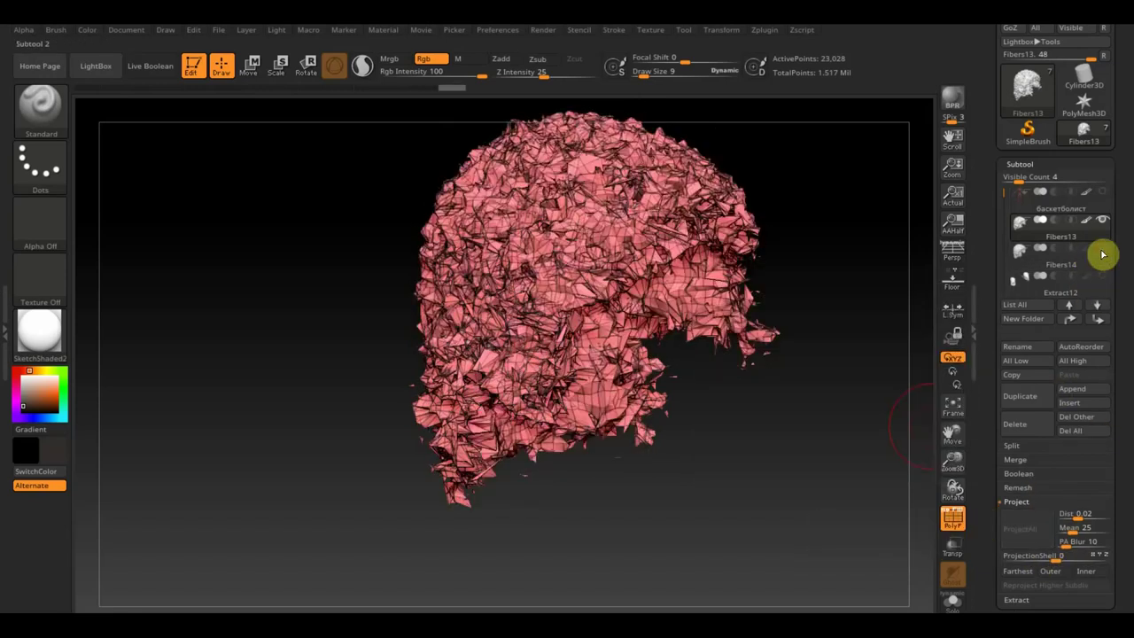
pyautogui.moveTo(825, 418)
pyautogui.mouseDown()
pyautogui.moveTo(767, 461)
pyautogui.moveTo(789, 446)
pyautogui.moveTo(771, 535)
pyautogui.moveTo(683, 524)
pyautogui.moveTo(696, 487)
pyautogui.moveTo(720, 471)
pyautogui.mouseUp()
pyautogui.moveTo(818, 470)
pyautogui.mouseDown()
pyautogui.moveTo(819, 503)
pyautogui.moveTo(800, 387)
pyautogui.moveTo(810, 375)
pyautogui.moveTo(799, 476)
pyautogui.moveTo(811, 494)
pyautogui.mouseUp()
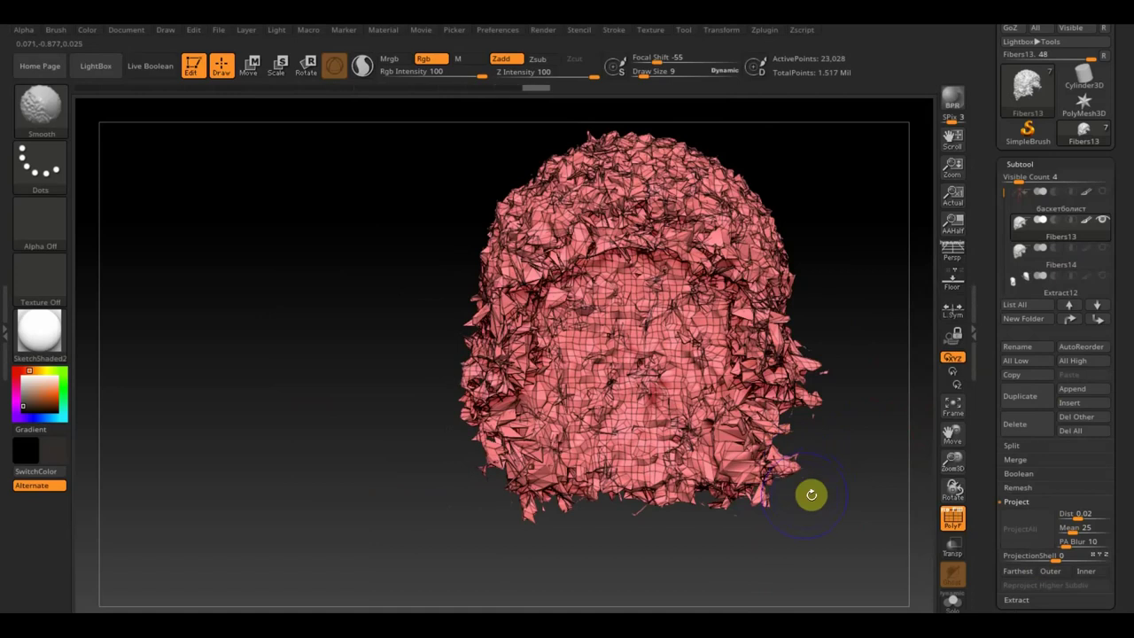
pyautogui.moveTo(526, 519)
pyautogui.mouseDown()
pyautogui.moveTo(445, 522)
pyautogui.moveTo(549, 557)
pyautogui.mouseUp()
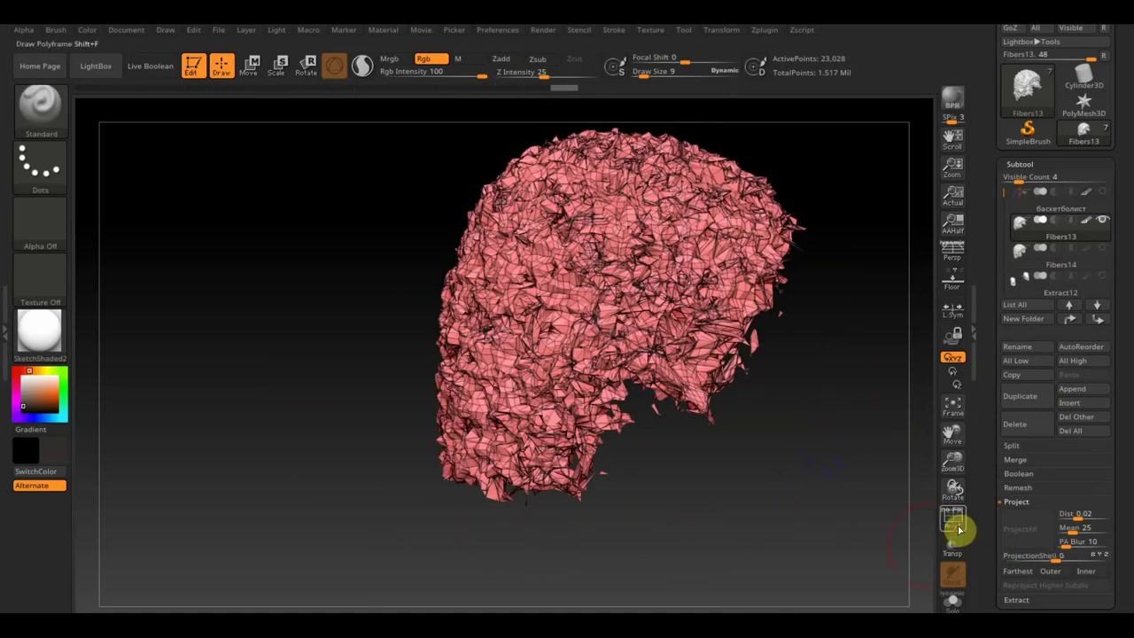
# Turn off the PolyF wireframe and show the head under the hair, keeping Fibers14 hidden
pyautogui.click(954, 521)
pyautogui.moveTo(916, 519)
pyautogui.mouseDown()
pyautogui.moveTo(754, 521)
pyautogui.moveTo(726, 502)
pyautogui.moveTo(765, 486)
pyautogui.moveTo(754, 481)
pyautogui.moveTo(776, 406)
pyautogui.moveTo(762, 413)
pyautogui.mouseUp()
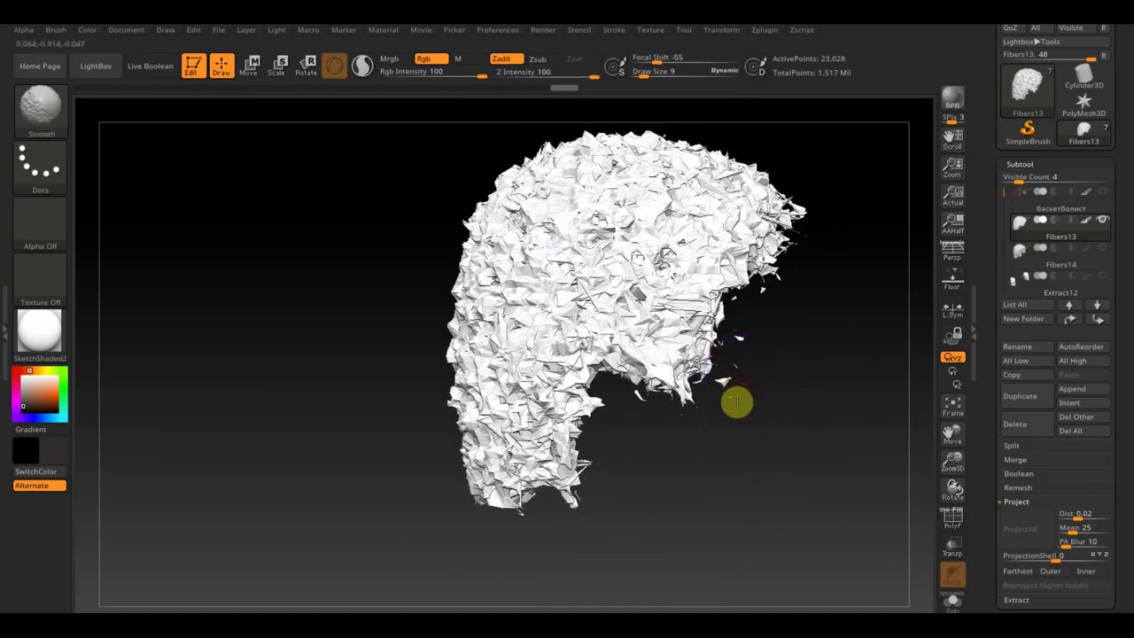
pyautogui.moveTo(767, 400)
pyautogui.mouseDown()
pyautogui.moveTo(726, 395)
pyautogui.moveTo(863, 321)
pyautogui.mouseUp()
pyautogui.click(1103, 192)
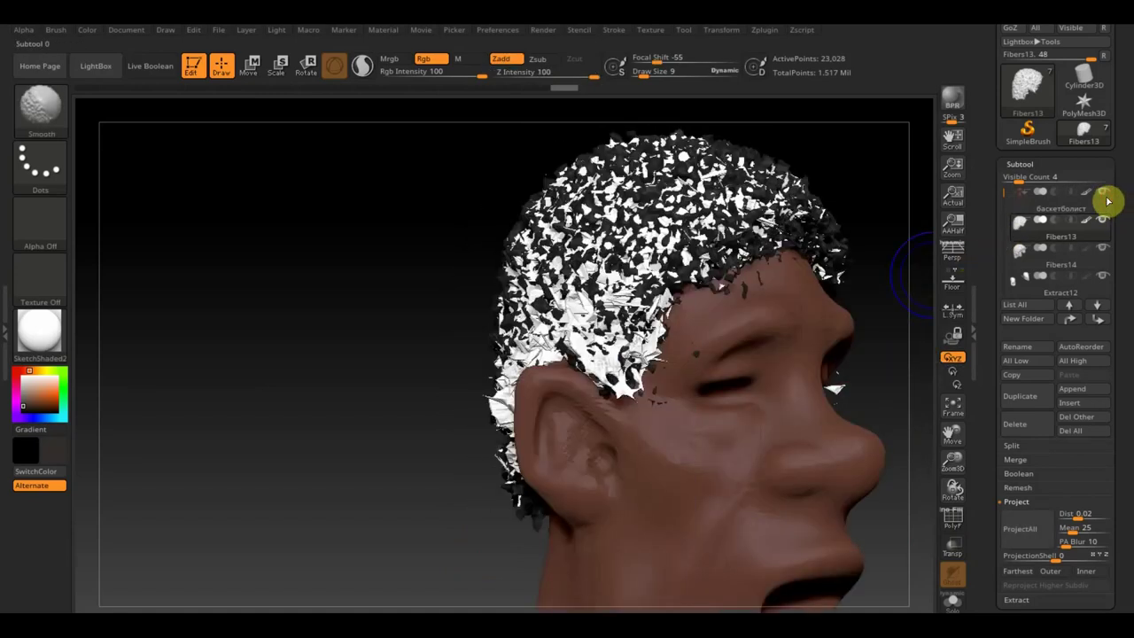
pyautogui.click(1018, 252)
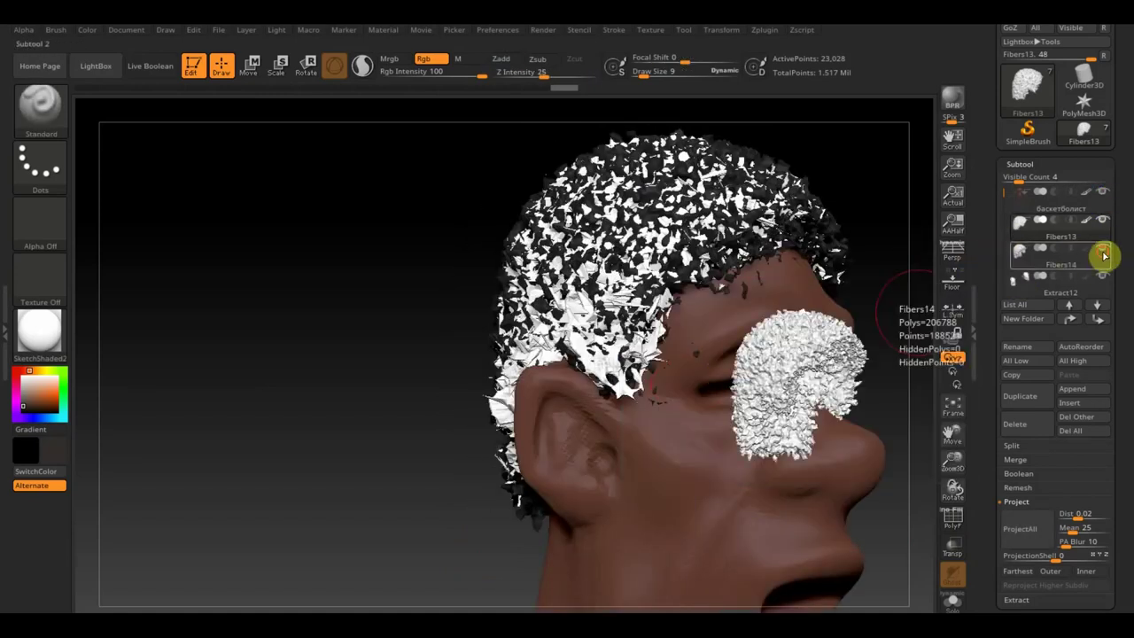
pyautogui.click(1103, 253)
pyautogui.moveTo(421, 436)
pyautogui.mouseDown()
pyautogui.moveTo(375, 456)
pyautogui.moveTo(348, 449)
pyautogui.mouseUp()
pyautogui.moveTo(373, 485)
pyautogui.keyDown('alt'); pyautogui.mouseDown()
pyautogui.moveTo(313, 388)
pyautogui.moveTo(490, 461)
pyautogui.moveTo(694, 319)
pyautogui.moveTo(682, 275)
pyautogui.mouseUp(); pyautogui.keyUp('alt')
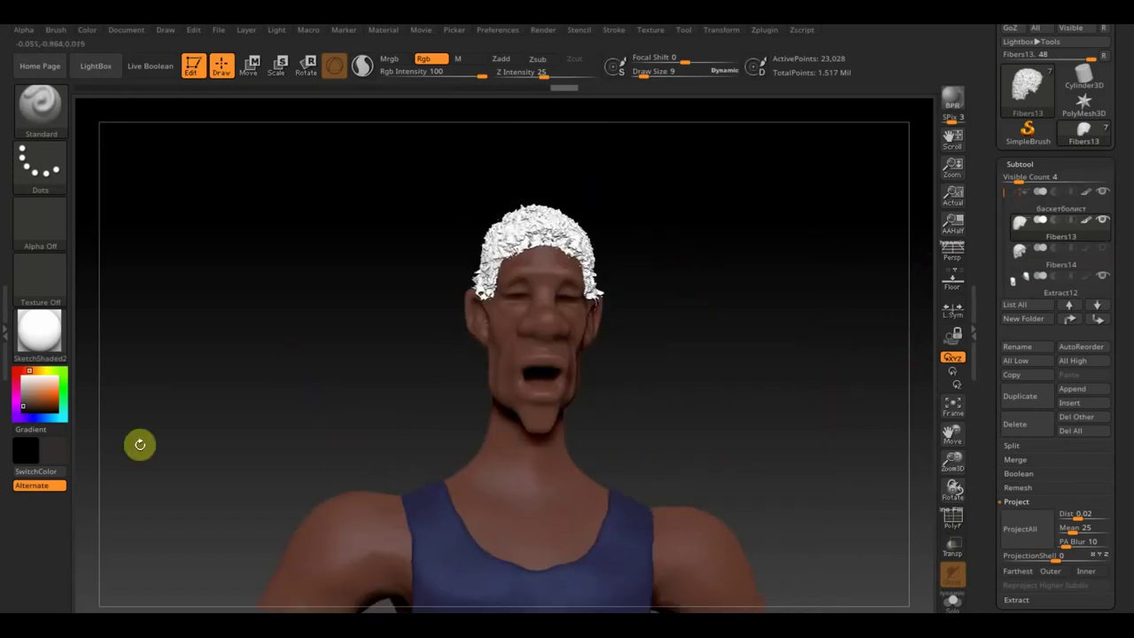
# Pick black as the current colour and set the brush draw size to 39
pyautogui.click(56, 453)
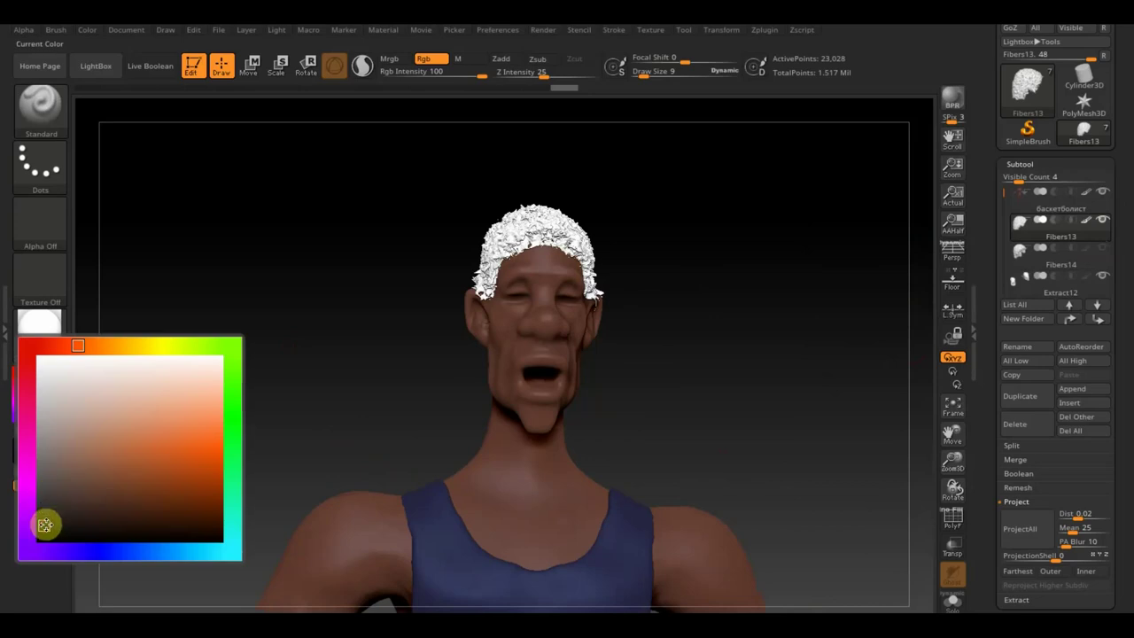
pyautogui.click(45, 525)
pyautogui.moveTo(663, 71); pyautogui.dragTo(652, 77)
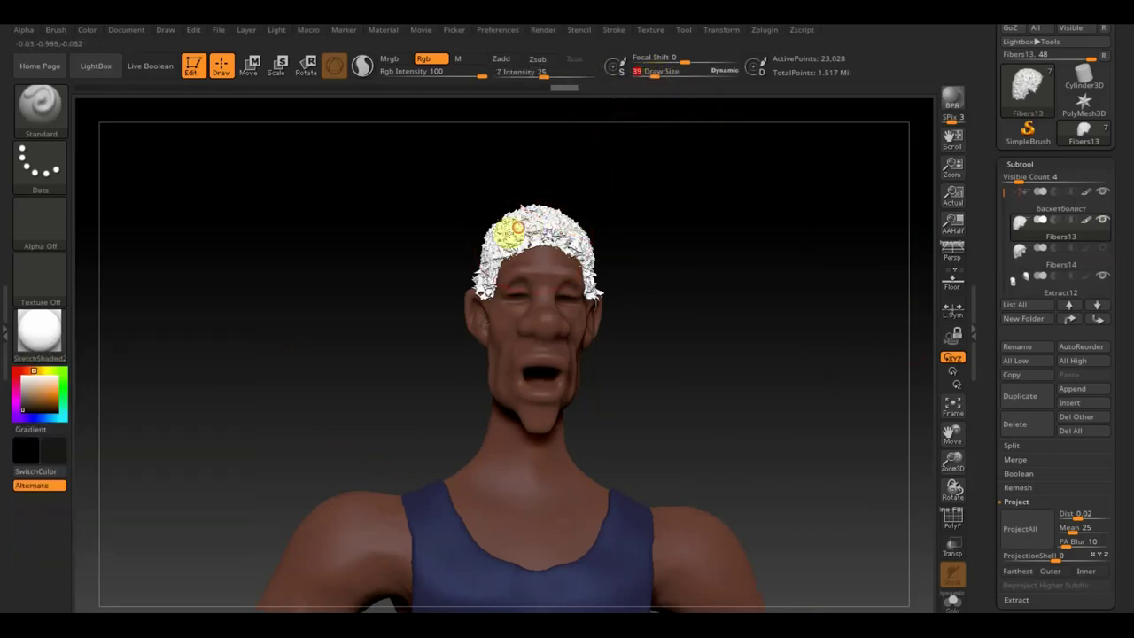
pyautogui.moveTo(717, 242); pyautogui.dragTo(798, 267)
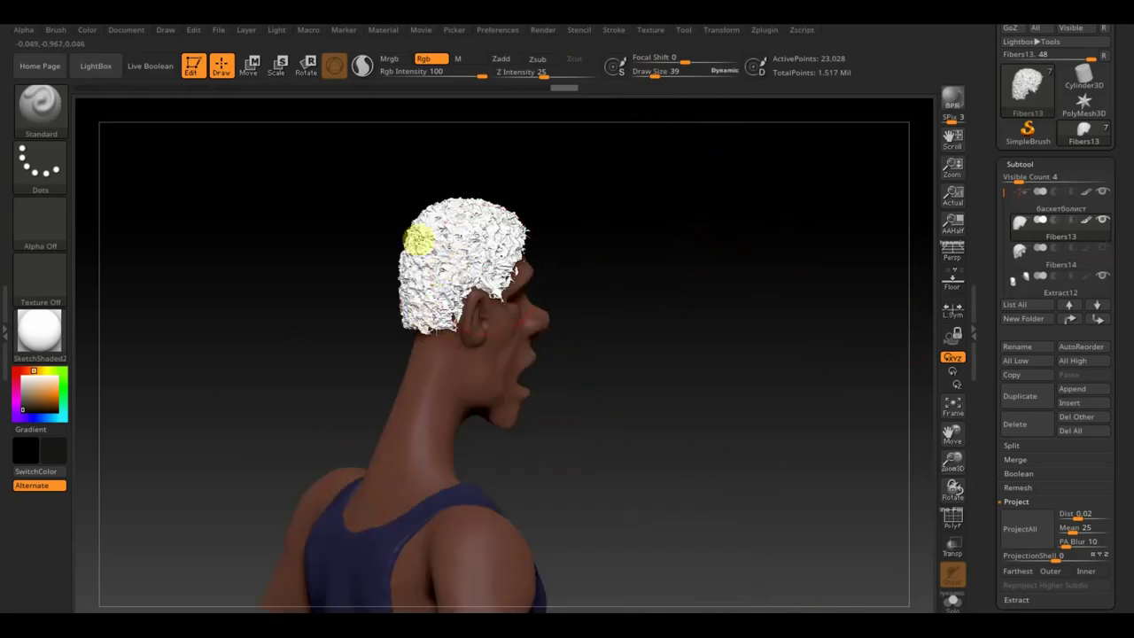
pyautogui.moveTo(587, 269)
pyautogui.mouseDown()
pyautogui.moveTo(630, 270)
pyautogui.moveTo(691, 319)
pyautogui.moveTo(788, 549)
pyautogui.moveTo(718, 363)
pyautogui.mouseUp()
pyautogui.moveTo(729, 417)
pyautogui.keyDown('alt'); pyautogui.mouseDown()
pyautogui.moveTo(673, 304)
pyautogui.moveTo(696, 344)
pyautogui.moveTo(712, 293)
pyautogui.mouseUp(); pyautogui.keyUp('alt')
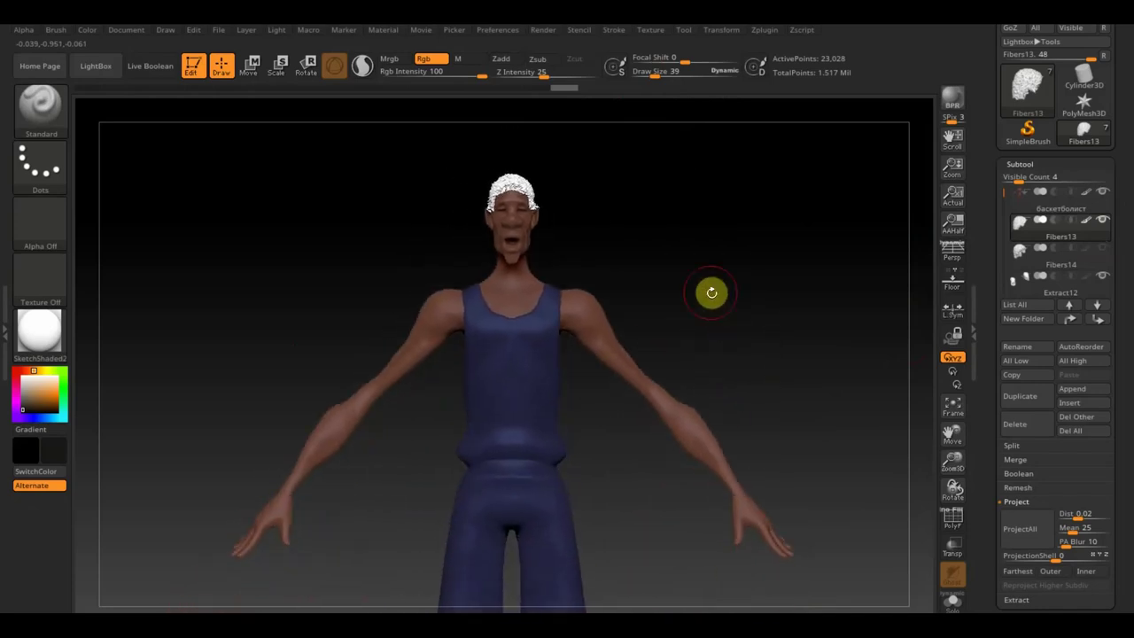
# Delete the Fibers14 subtool, then select Extract12 and view the whole character
pyautogui.click(1034, 264)
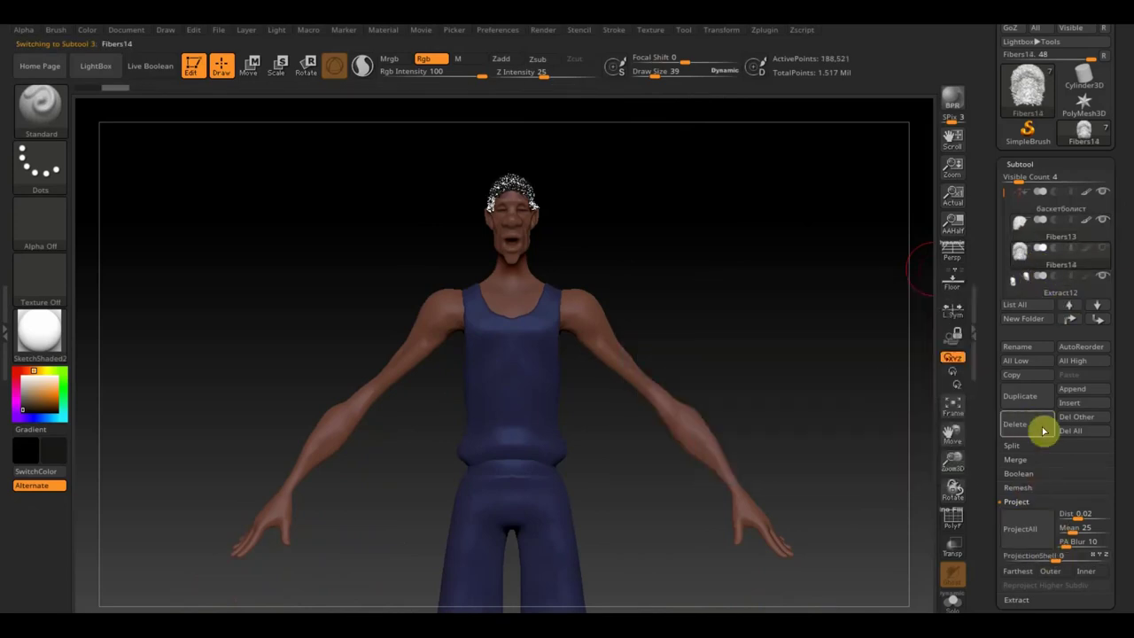
pyautogui.click(1015, 424)
pyautogui.click(888, 454)
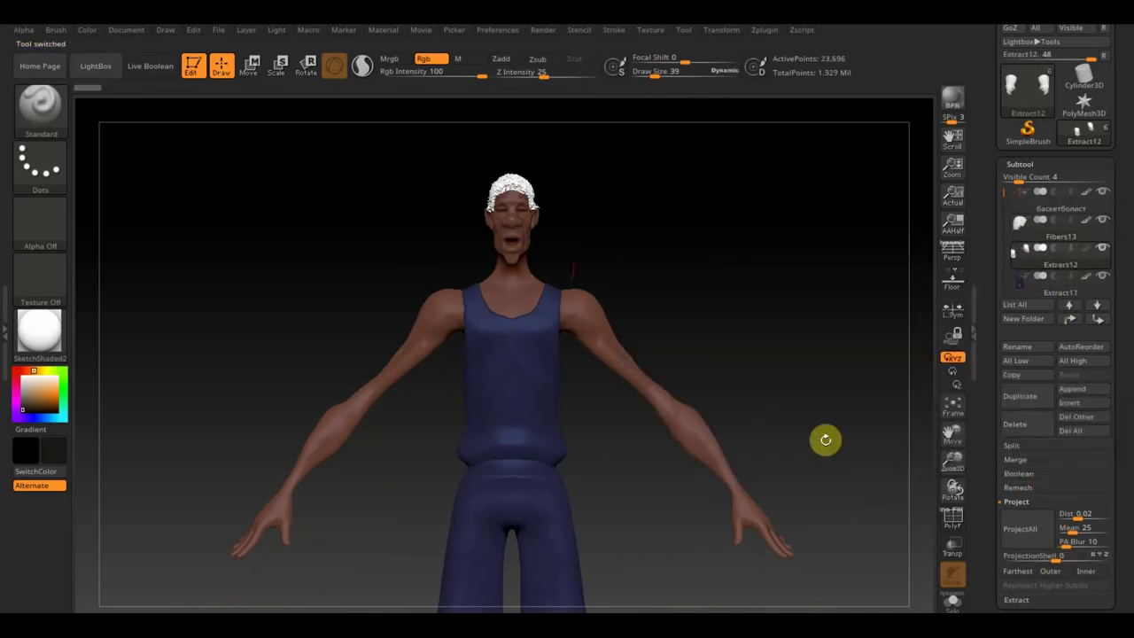
pyautogui.click(1028, 237)
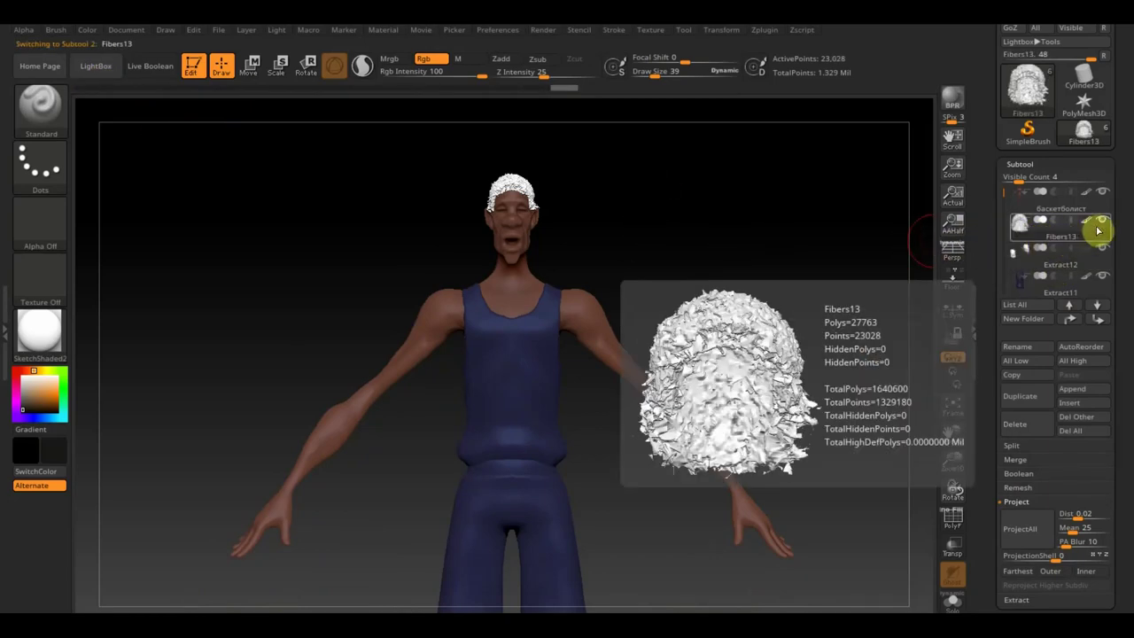
pyautogui.moveTo(1041, 257)
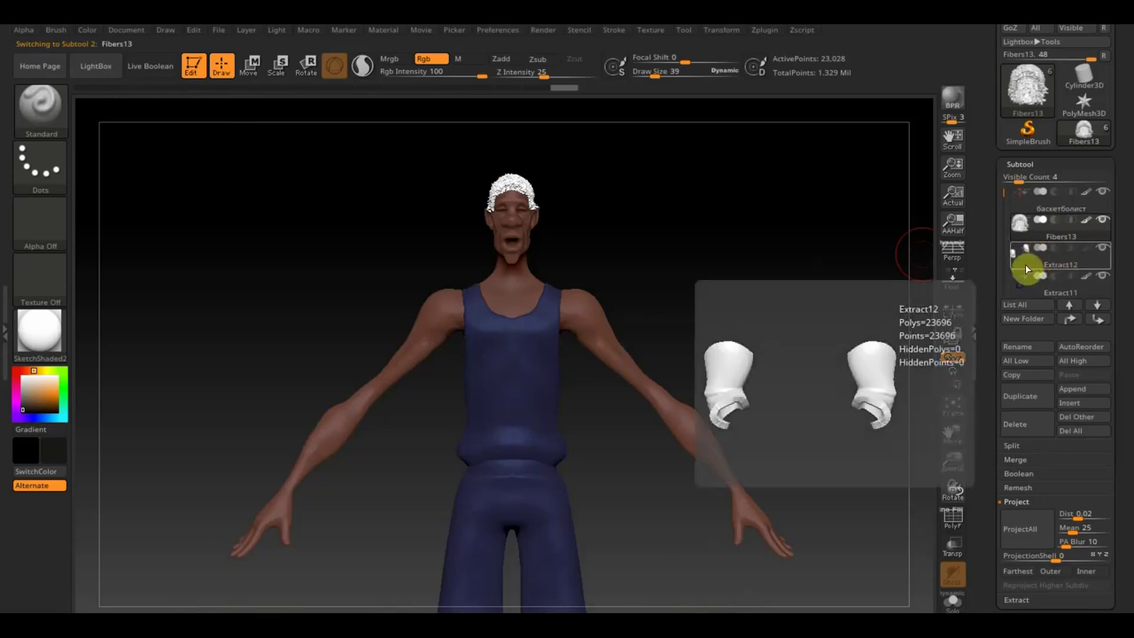
pyautogui.click(1026, 269)
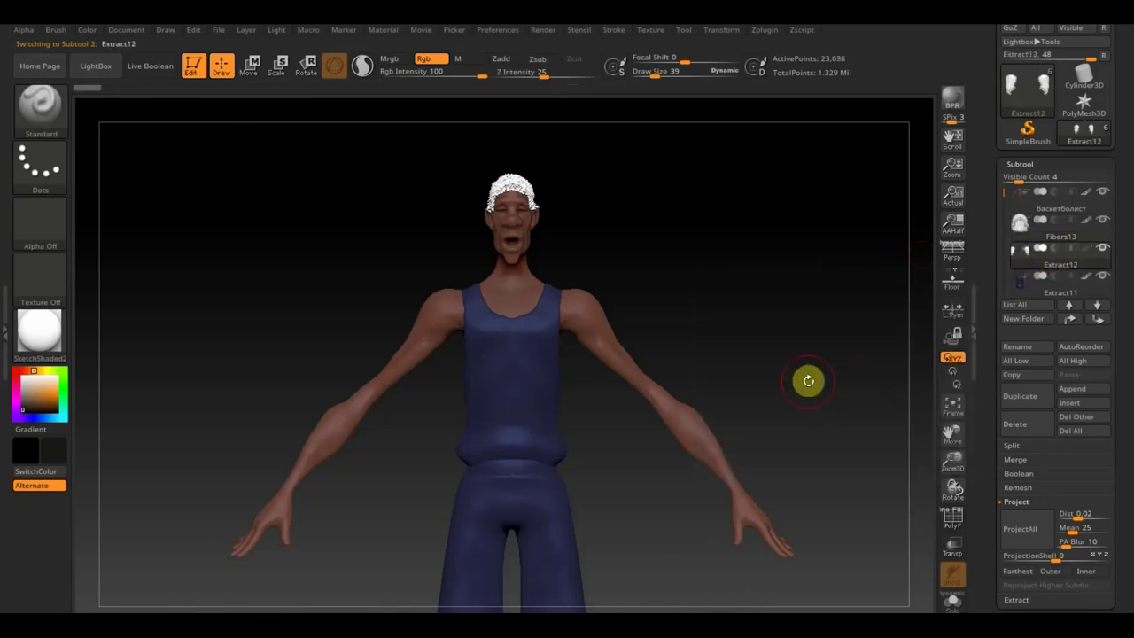
pyautogui.keyDown('alt'); pyautogui.moveTo(808, 380); pyautogui.dragTo(745, 263); pyautogui.keyUp('alt')
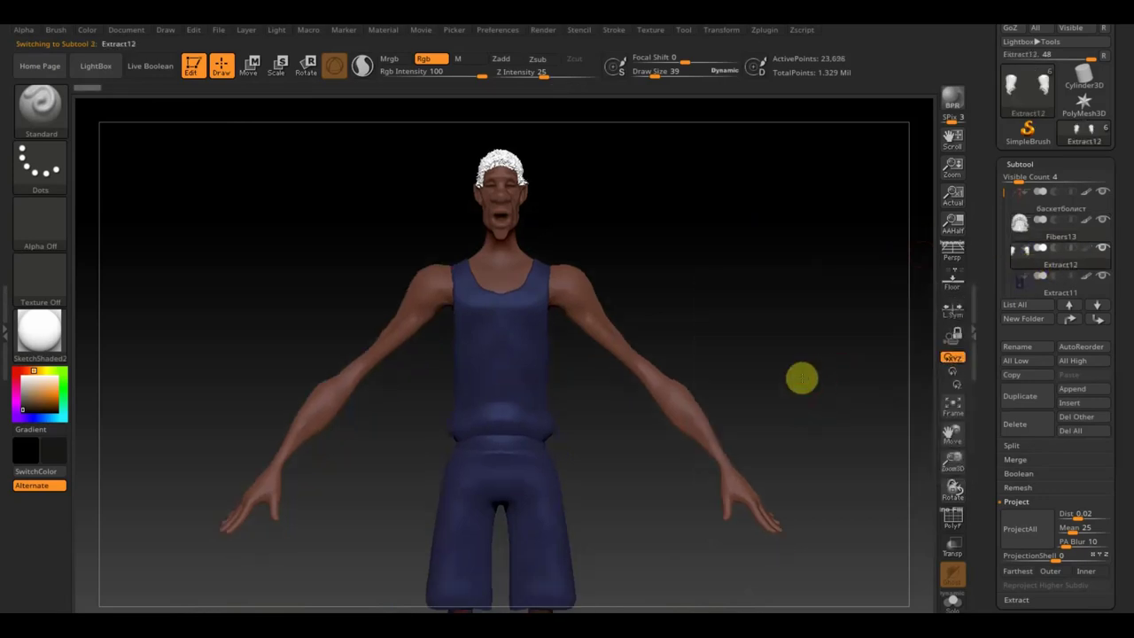
# Pick a light grey colour and bring the legs and shoes into close view
pyautogui.click(60, 455)
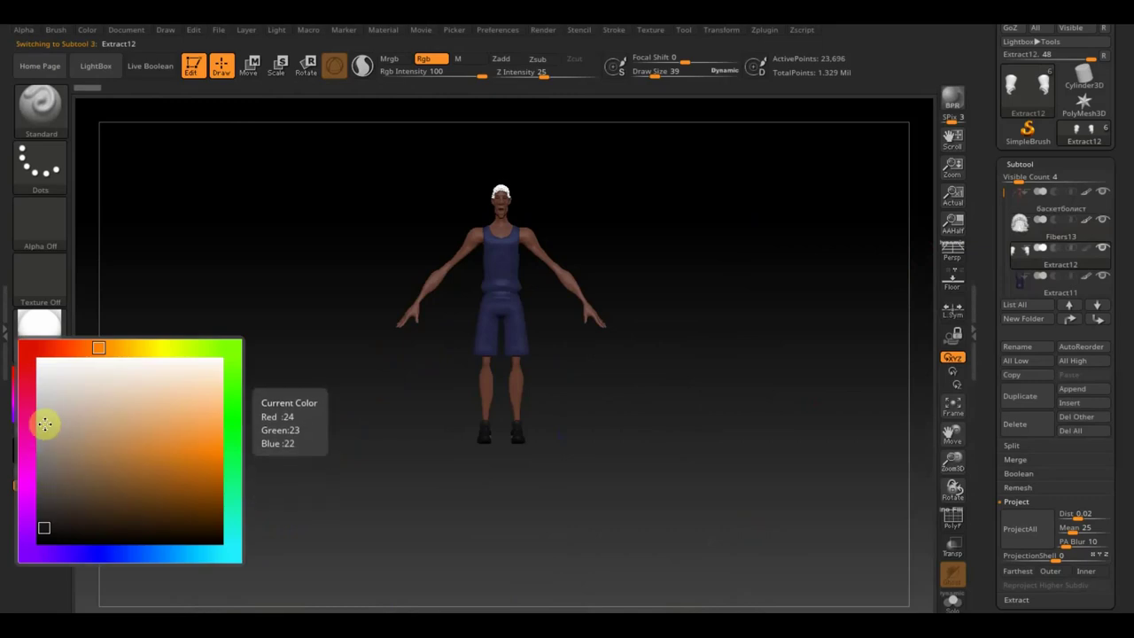
pyautogui.click(44, 423)
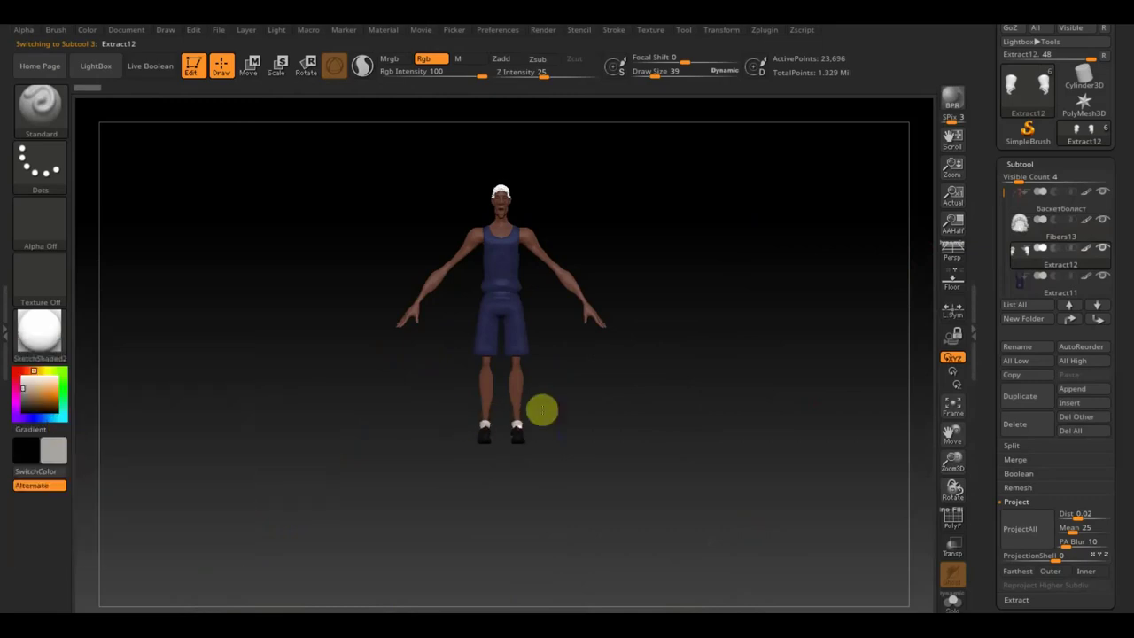
pyautogui.moveTo(544, 431); pyautogui.dragTo(599, 437)
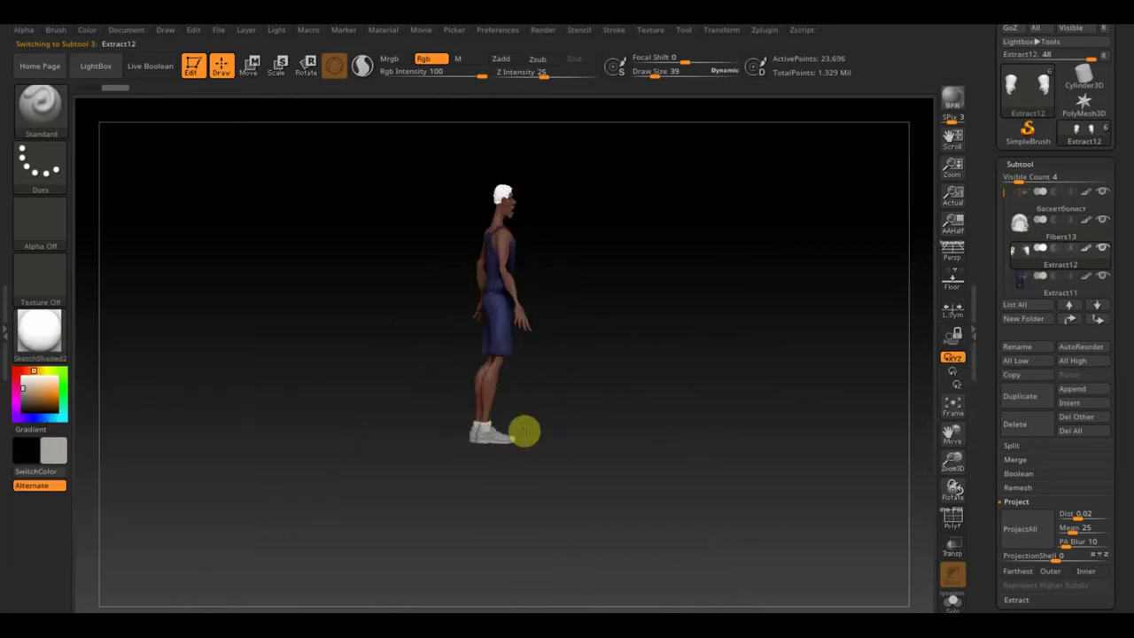
pyautogui.moveTo(461, 404)
pyautogui.keyDown('alt'); pyautogui.mouseDown()
pyautogui.moveTo(608, 359)
pyautogui.moveTo(691, 608)
pyautogui.moveTo(492, 427)
pyautogui.moveTo(611, 410)
pyautogui.moveTo(679, 438)
pyautogui.mouseUp(); pyautogui.keyUp('alt')
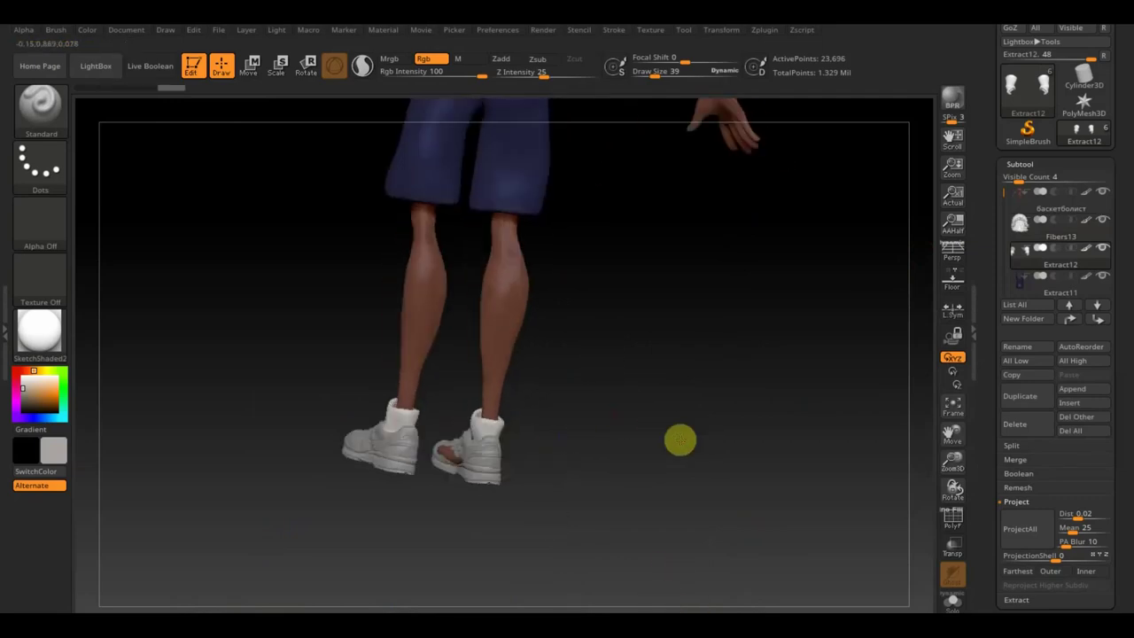
pyautogui.moveTo(608, 445)
pyautogui.mouseDown()
pyautogui.moveTo(688, 469)
pyautogui.moveTo(662, 481)
pyautogui.mouseUp()
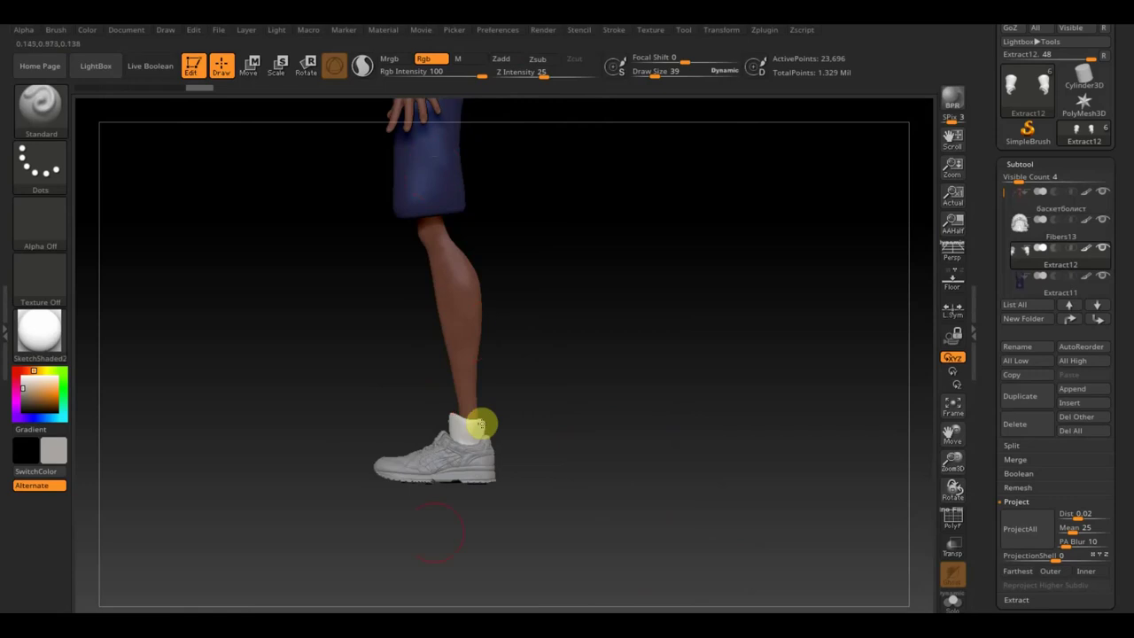
# Select the Asics shoe subtool and paint both shoes red-orange
pyautogui.click(57, 461)
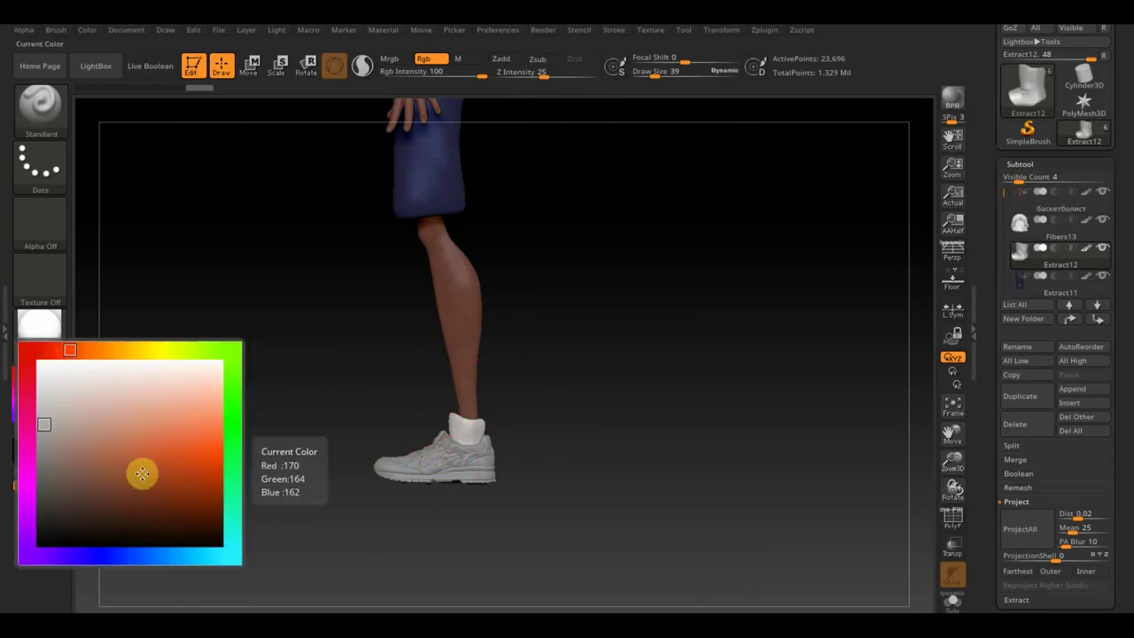
pyautogui.click(185, 482)
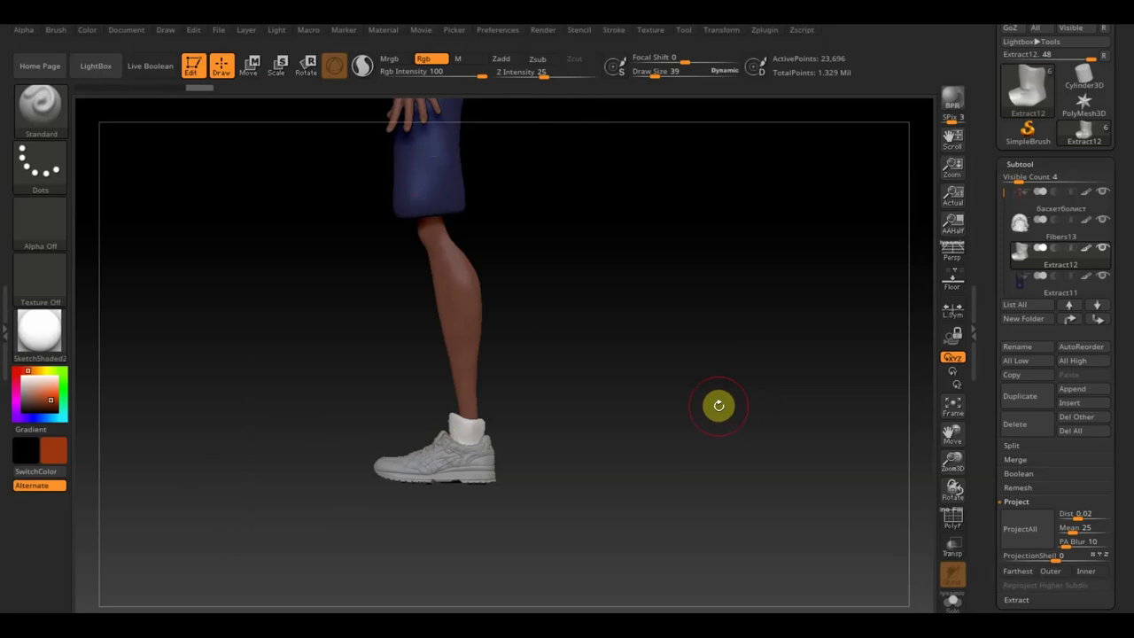
pyautogui.press('n')
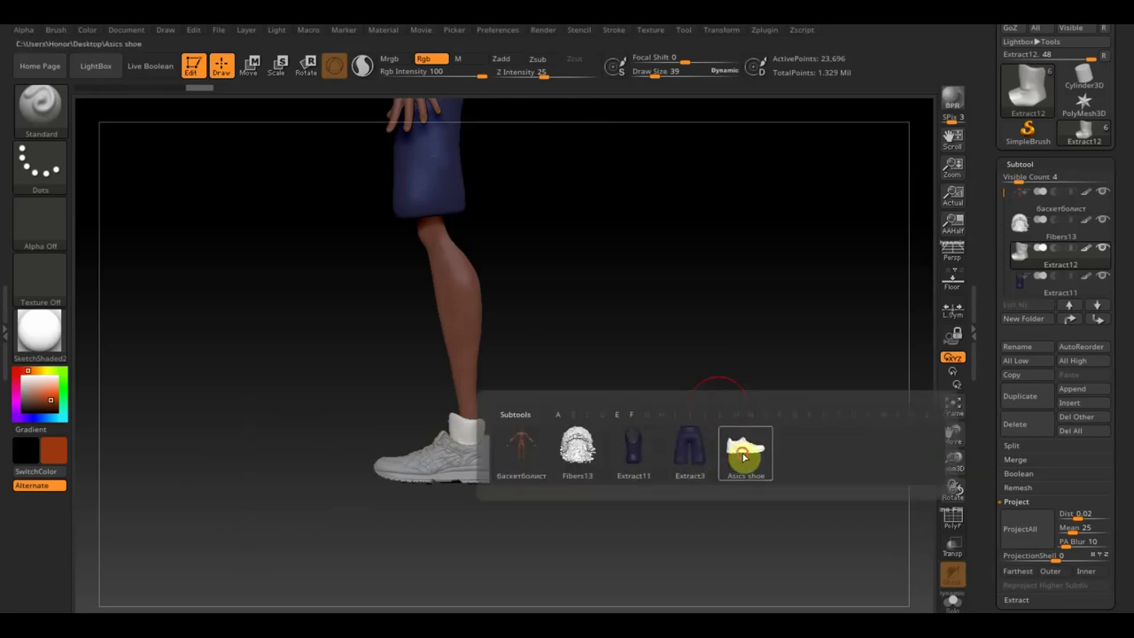
pyautogui.click(745, 449)
pyautogui.moveTo(490, 456); pyautogui.dragTo(364, 452)
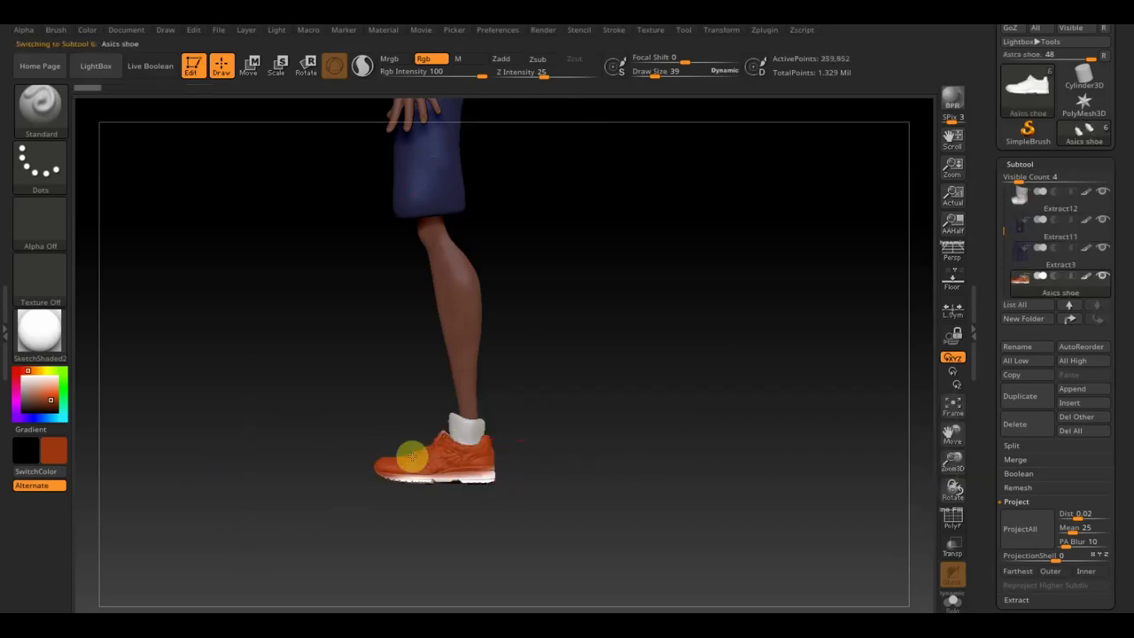
pyautogui.moveTo(504, 449)
pyautogui.mouseDown()
pyautogui.moveTo(653, 470)
pyautogui.moveTo(399, 472)
pyautogui.mouseUp()
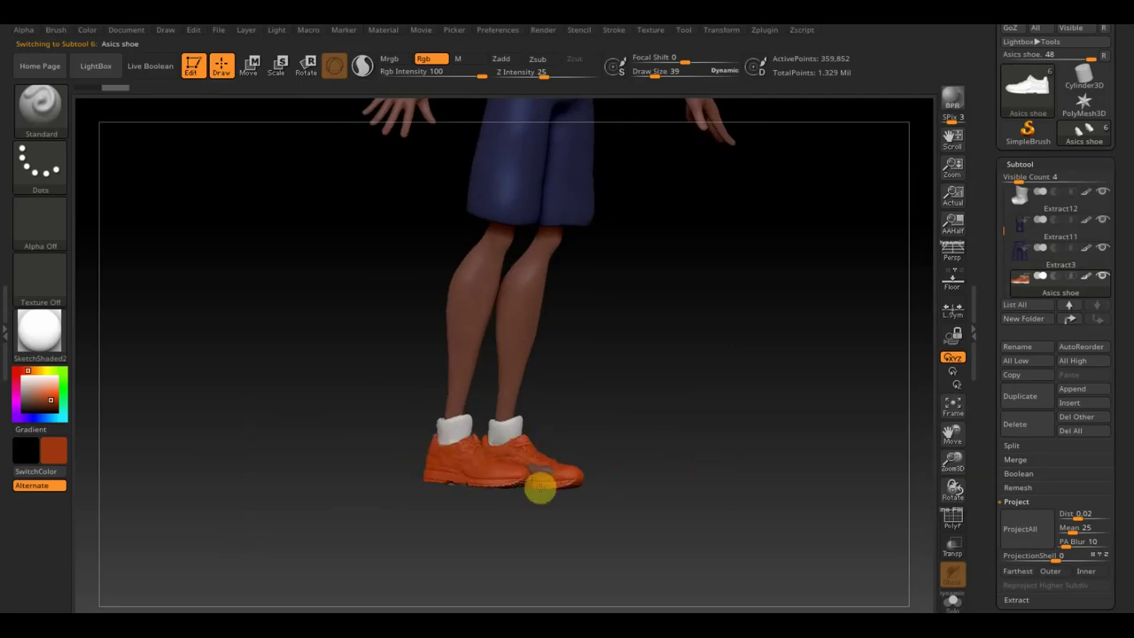
pyautogui.moveTo(600, 476); pyautogui.dragTo(719, 501)
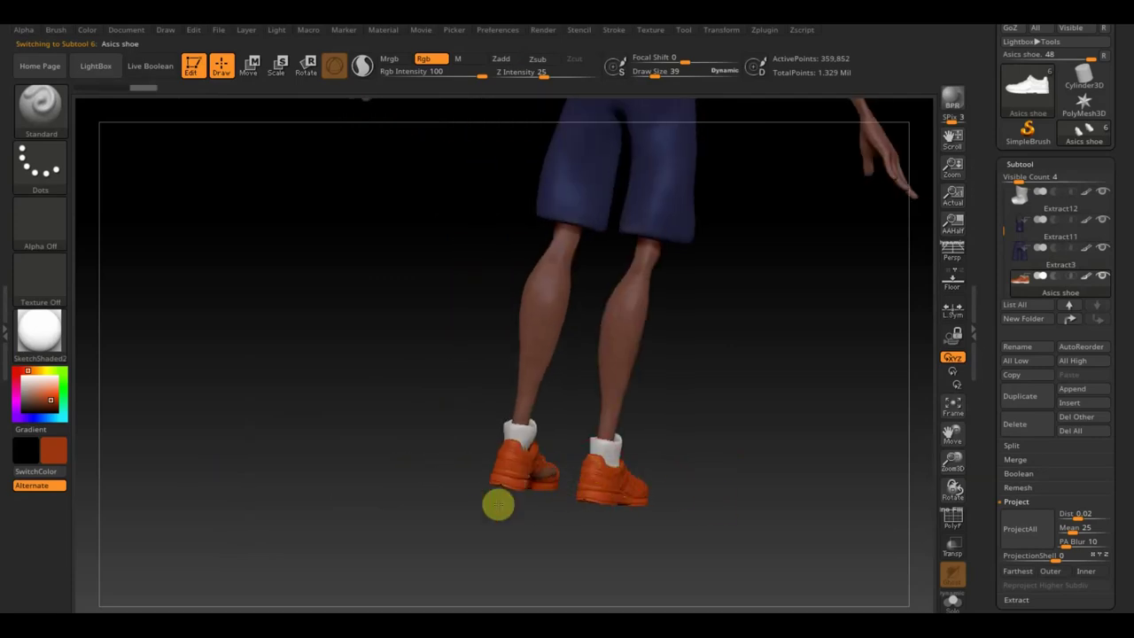
pyautogui.moveTo(523, 505)
pyautogui.mouseDown()
pyautogui.moveTo(704, 466)
pyautogui.moveTo(757, 496)
pyautogui.moveTo(638, 486)
pyautogui.moveTo(697, 522)
pyautogui.moveTo(600, 453)
pyautogui.moveTo(657, 523)
pyautogui.mouseUp()
pyautogui.press('f')
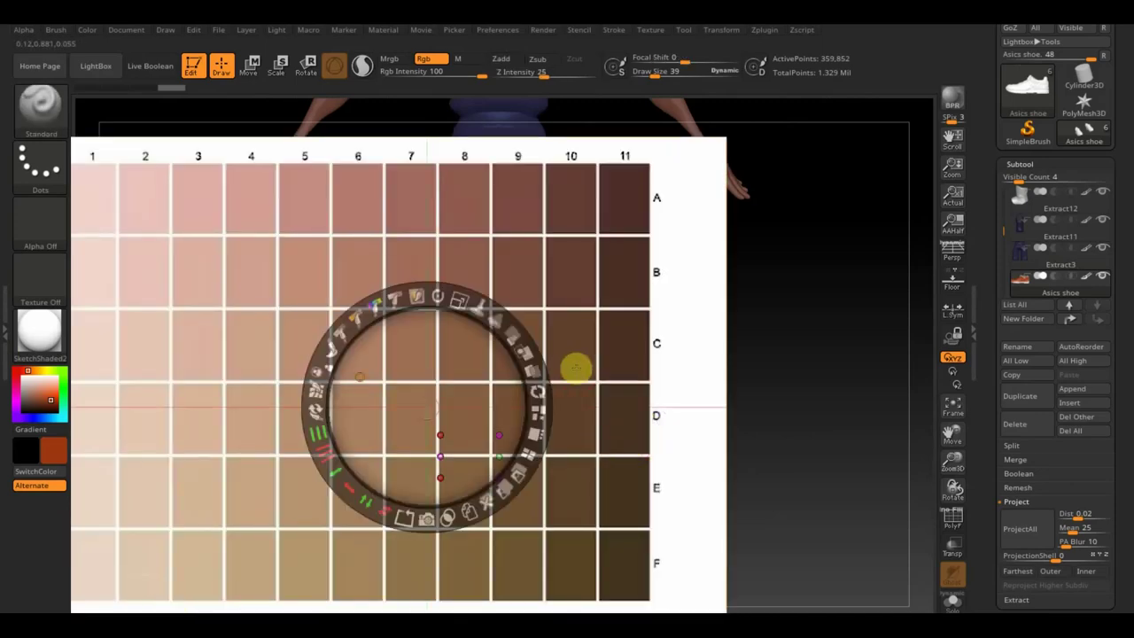
# Open SpotLight and shrink the colour chart image, pushing it out of the way
pyautogui.hotkey('shift', 'z')
pyautogui.moveTo(455, 303); pyautogui.dragTo(276, 299)
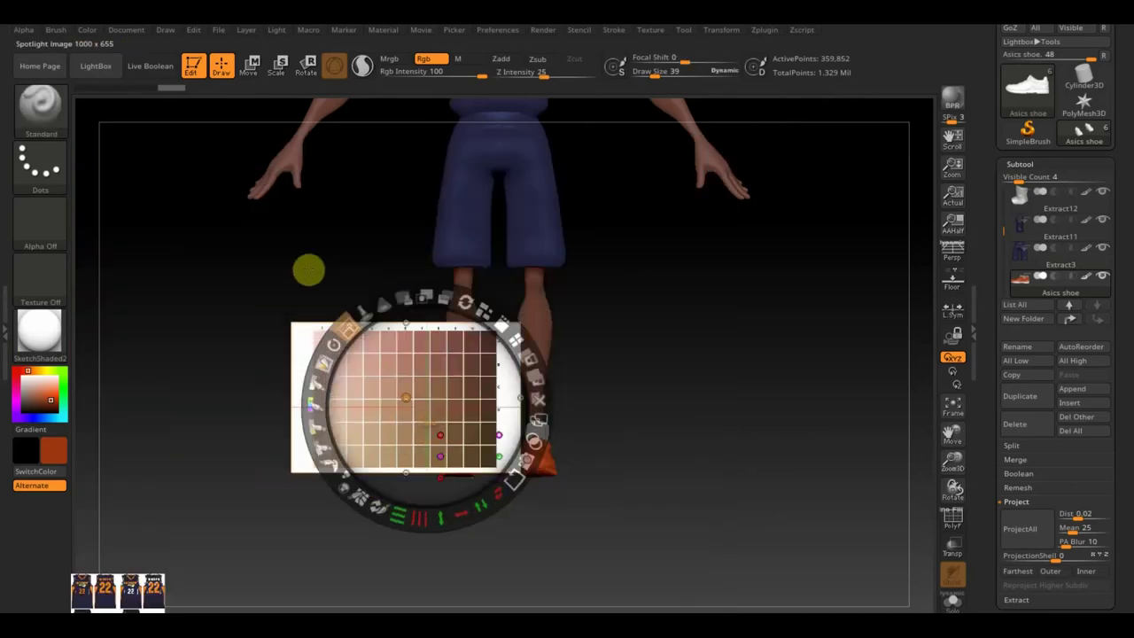
pyautogui.moveTo(414, 331); pyautogui.dragTo(71, 97)
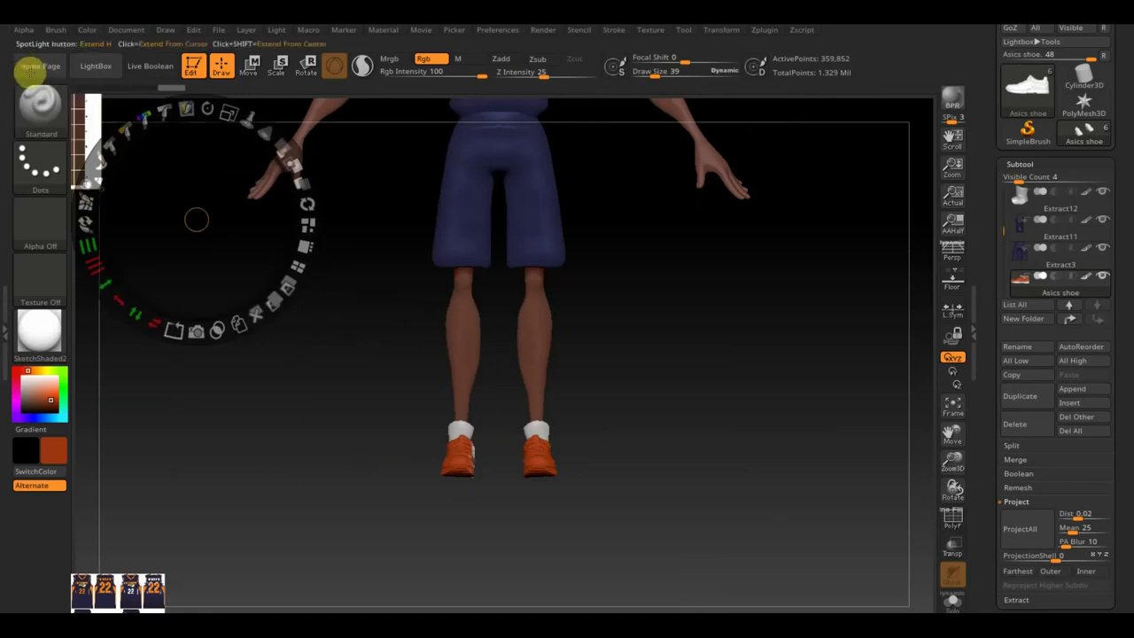
# Enlarge the jersey reference image over the character, then hide it
pyautogui.click(131, 566)
pyautogui.moveTo(193, 452); pyautogui.dragTo(282, 491)
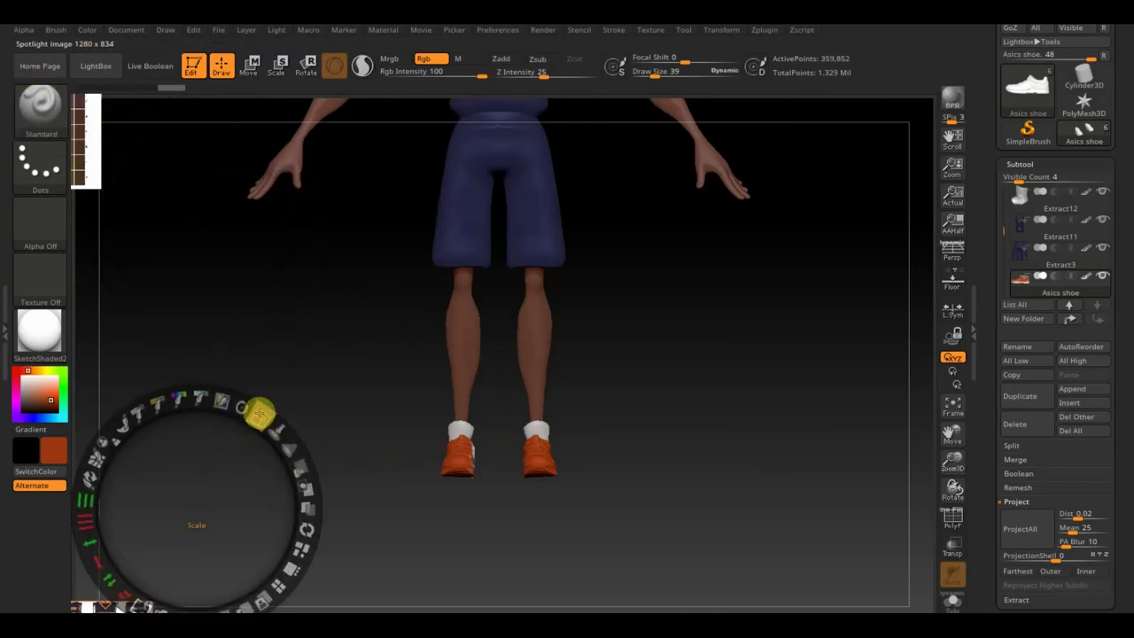
pyautogui.moveTo(253, 399)
pyautogui.mouseDown()
pyautogui.moveTo(304, 468)
pyautogui.moveTo(337, 600)
pyautogui.moveTo(291, 451)
pyautogui.moveTo(674, 177)
pyautogui.moveTo(606, 83)
pyautogui.mouseUp()
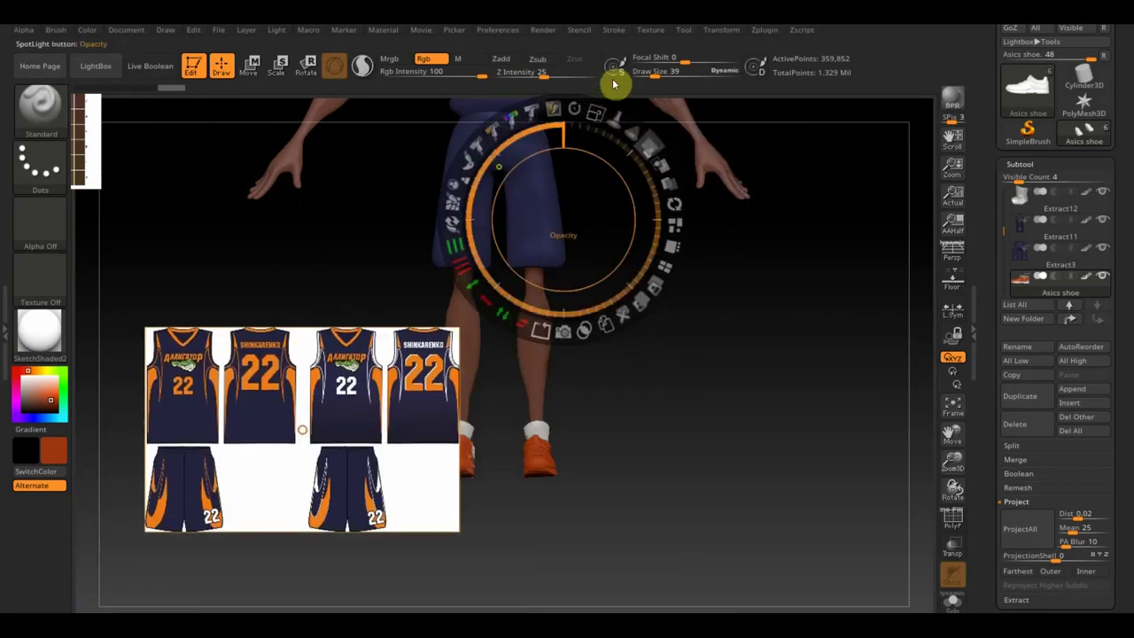
pyautogui.moveTo(608, 87)
pyautogui.mouseDown()
pyautogui.moveTo(609, 124)
pyautogui.moveTo(681, 225)
pyautogui.moveTo(721, 321)
pyautogui.moveTo(577, 203)
pyautogui.moveTo(812, 219)
pyautogui.moveTo(759, 253)
pyautogui.moveTo(762, 215)
pyautogui.moveTo(737, 193)
pyautogui.moveTo(812, 177)
pyautogui.mouseUp()
pyautogui.press('z')
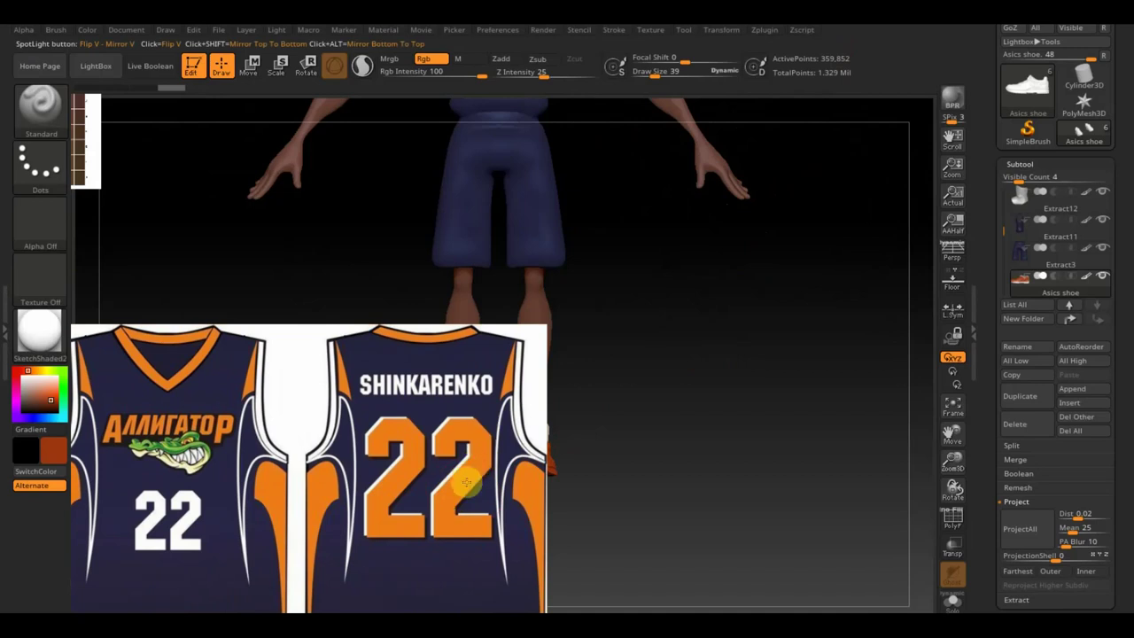
pyautogui.hotkey('shift', 'z')
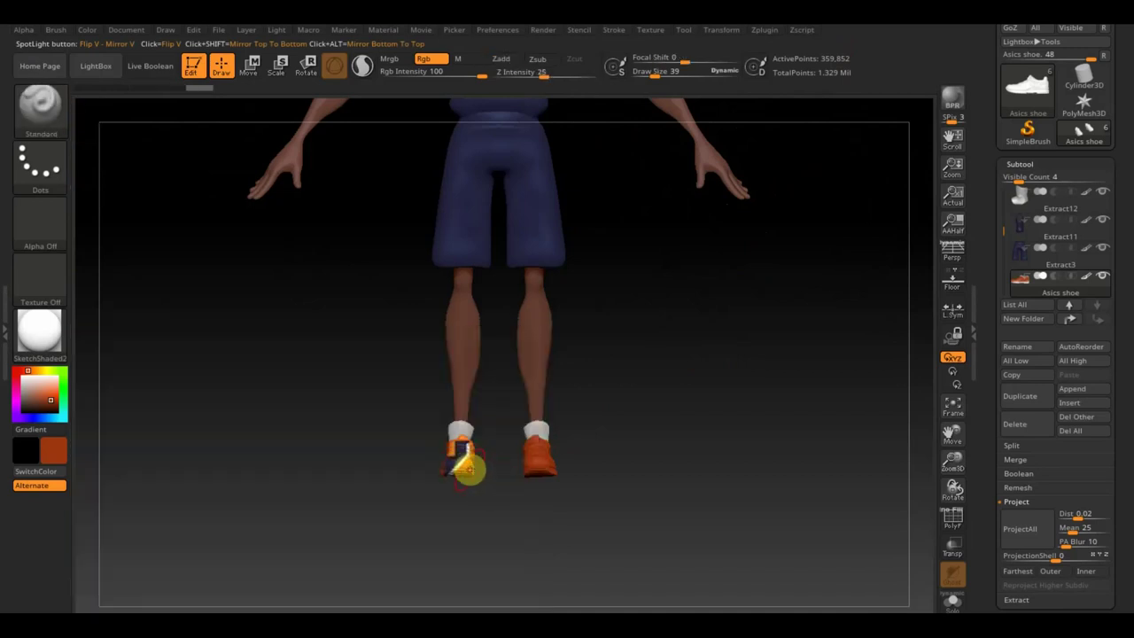
# Paint over the stray 2 on the left shoe and repaint the shoes a brighter orange
pyautogui.moveTo(466, 456); pyautogui.dragTo(476, 438)
pyautogui.moveTo(477, 492)
pyautogui.mouseDown()
pyautogui.moveTo(416, 516)
pyautogui.moveTo(473, 514)
pyautogui.mouseUp()
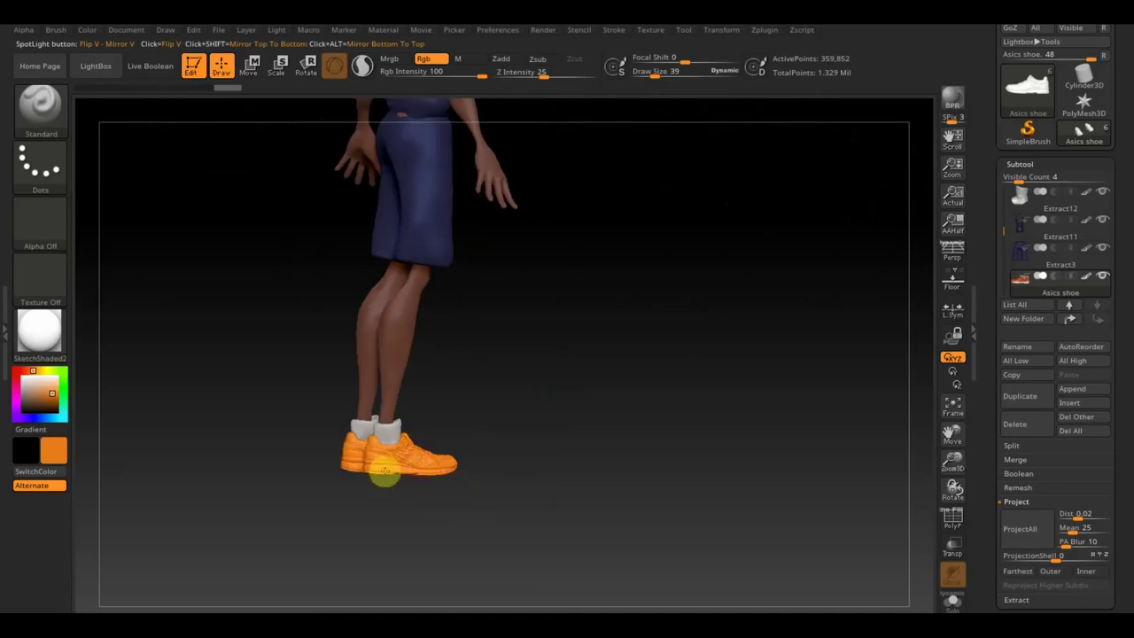
pyautogui.moveTo(544, 496); pyautogui.dragTo(633, 517)
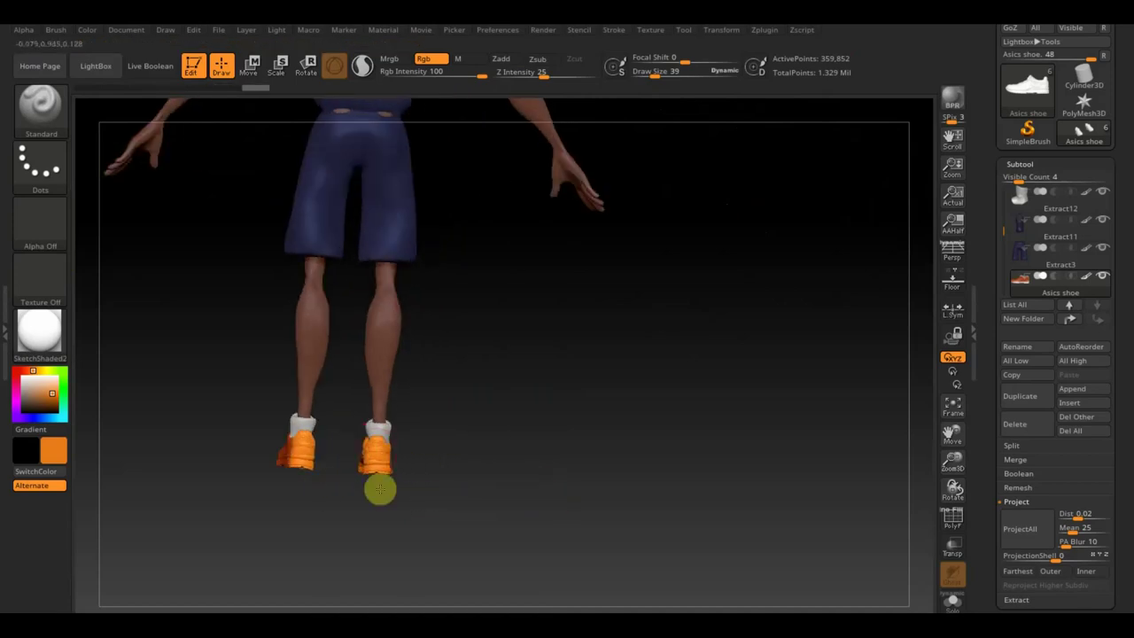
pyautogui.moveTo(360, 475); pyautogui.dragTo(501, 508)
pyautogui.moveTo(346, 471); pyautogui.dragTo(255, 450)
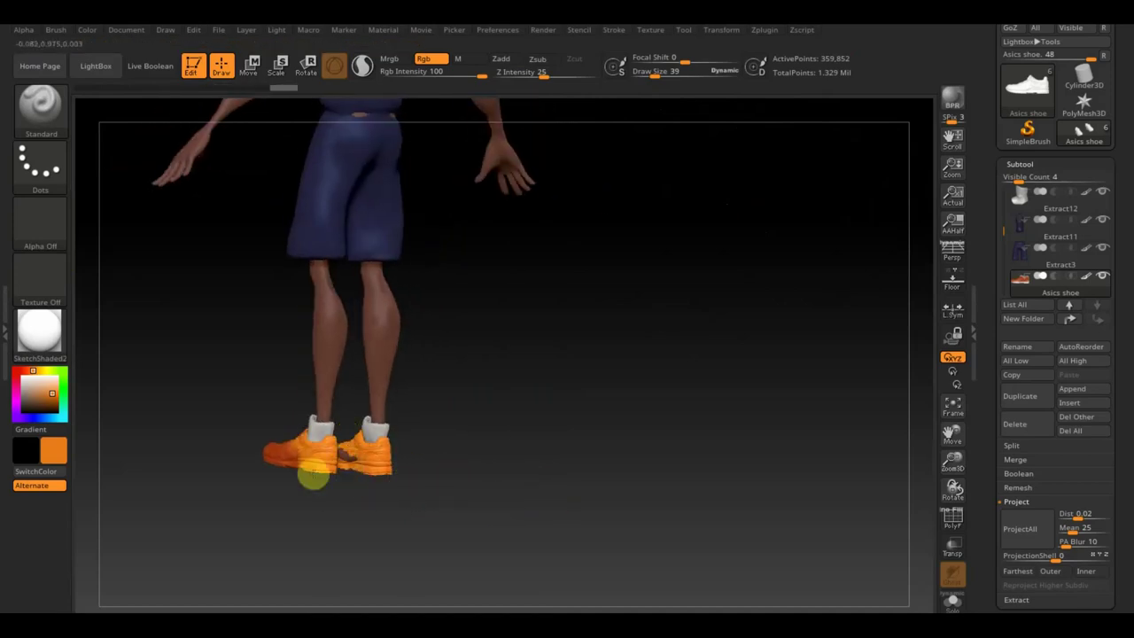
# Expand Tool > Geometry > Modify Topology and view the torso, arms and head
pyautogui.moveTo(1122, 571); pyautogui.dragTo(1094, 483)
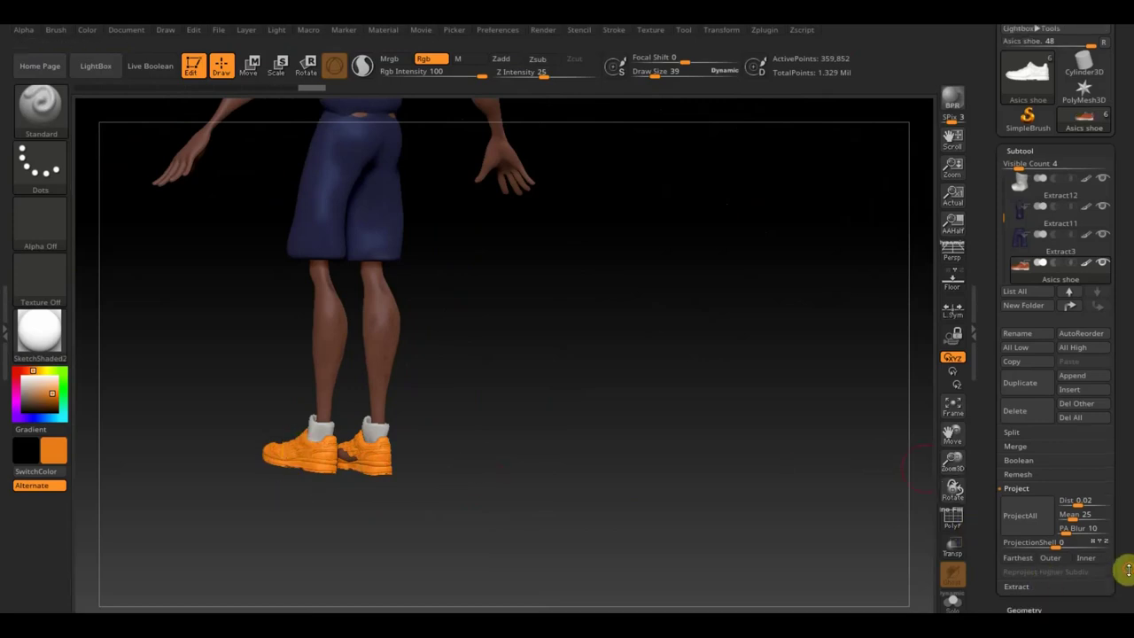
pyautogui.click(1030, 447)
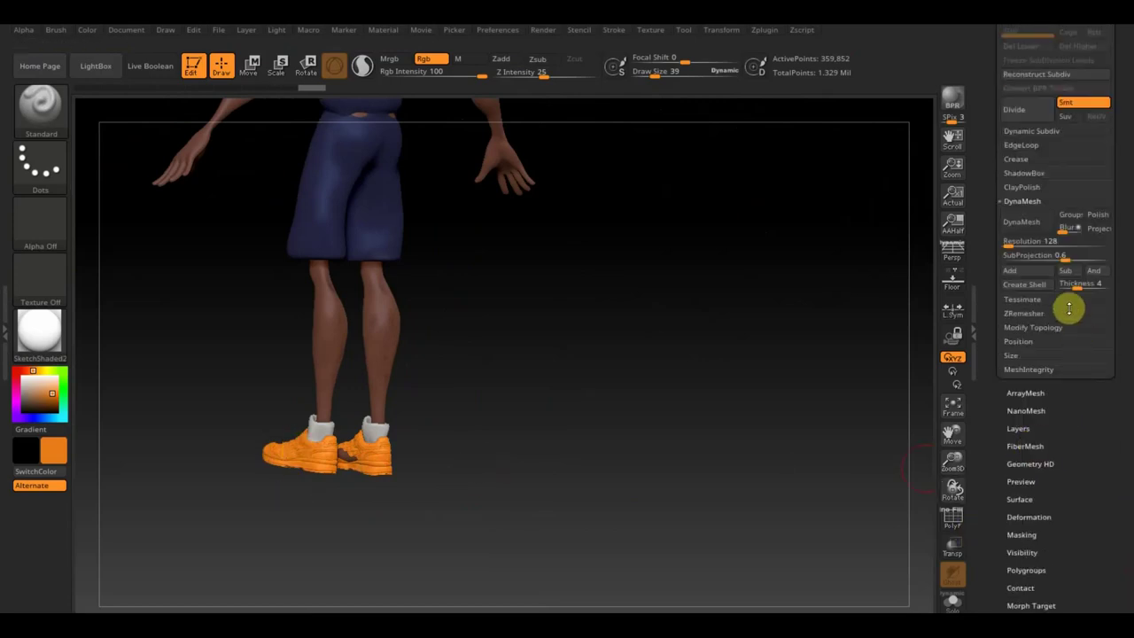
pyautogui.click(1060, 325)
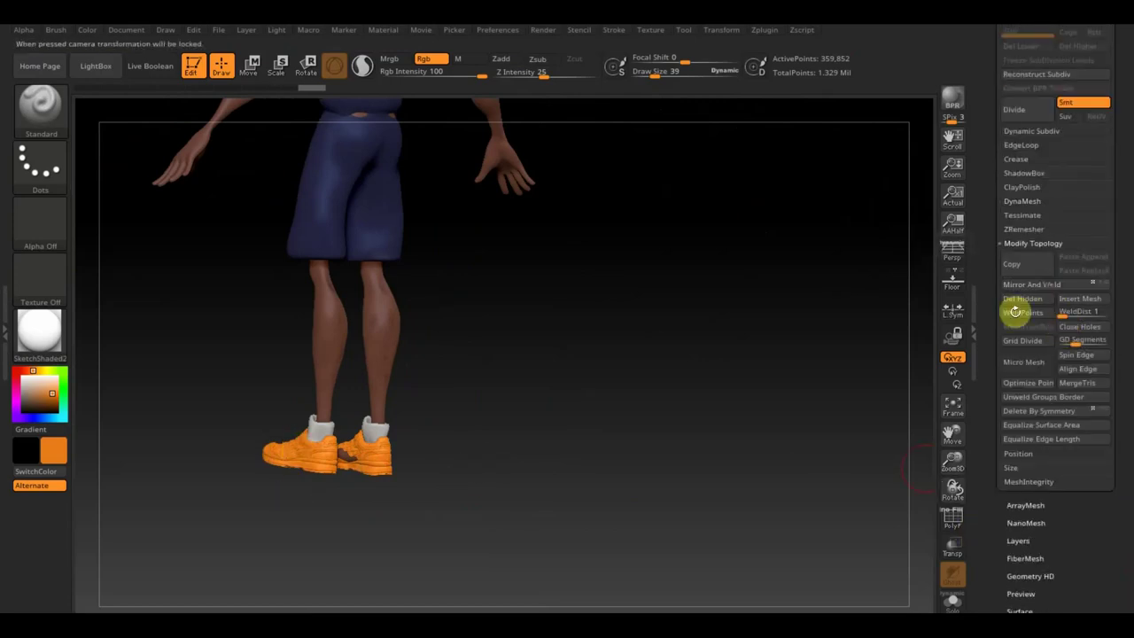
pyautogui.moveTo(791, 400)
pyautogui.mouseDown()
pyautogui.moveTo(668, 395)
pyautogui.moveTo(645, 423)
pyautogui.moveTo(633, 524)
pyautogui.mouseUp()
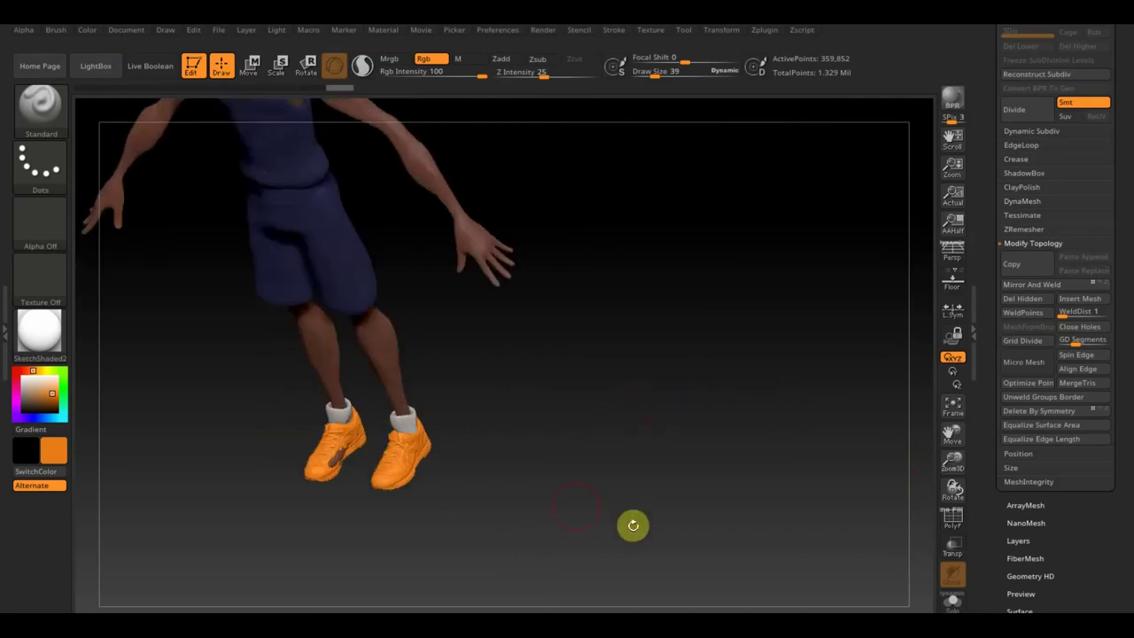
pyautogui.moveTo(467, 473)
pyautogui.keyDown('shift'); pyautogui.mouseDown()
pyautogui.moveTo(579, 491)
pyautogui.moveTo(531, 522)
pyautogui.moveTo(499, 405)
pyautogui.moveTo(558, 481)
pyautogui.moveTo(567, 437)
pyautogui.moveTo(637, 561)
pyautogui.mouseUp(); pyautogui.keyUp('shift')
pyautogui.moveTo(519, 342)
pyautogui.keyDown('alt'); pyautogui.mouseDown()
pyautogui.moveTo(620, 531)
pyautogui.moveTo(640, 527)
pyautogui.moveTo(622, 492)
pyautogui.mouseUp(); pyautogui.keyUp('alt')
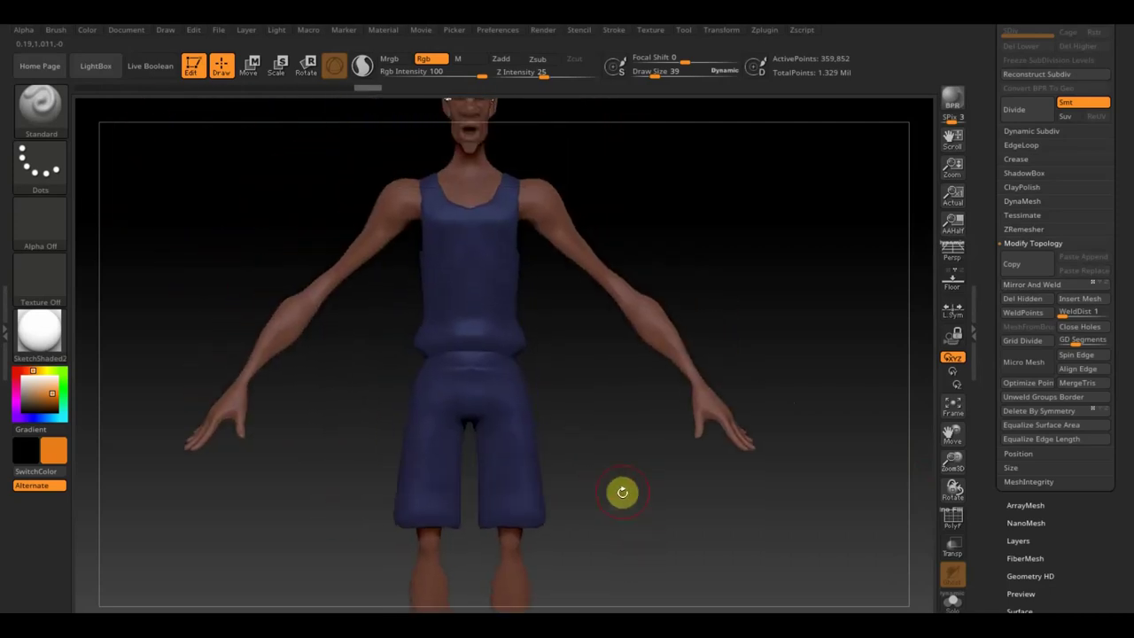
# Select the Extract3 pants subtool and show it on its own
pyautogui.press('n')
pyautogui.click(652, 550)
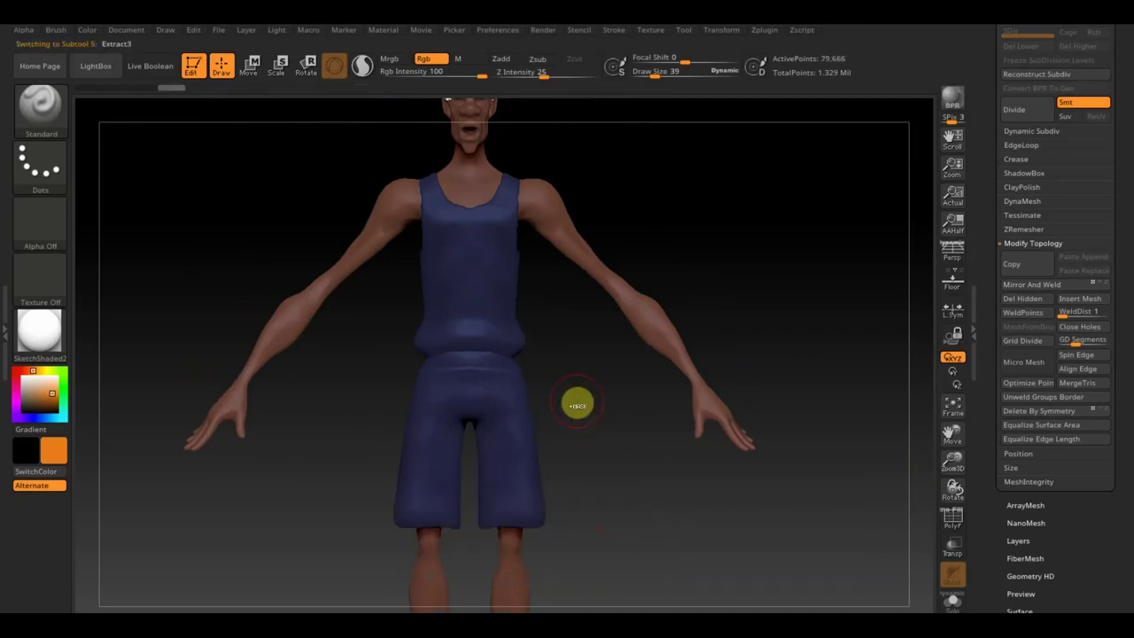
pyautogui.press('ctrl')
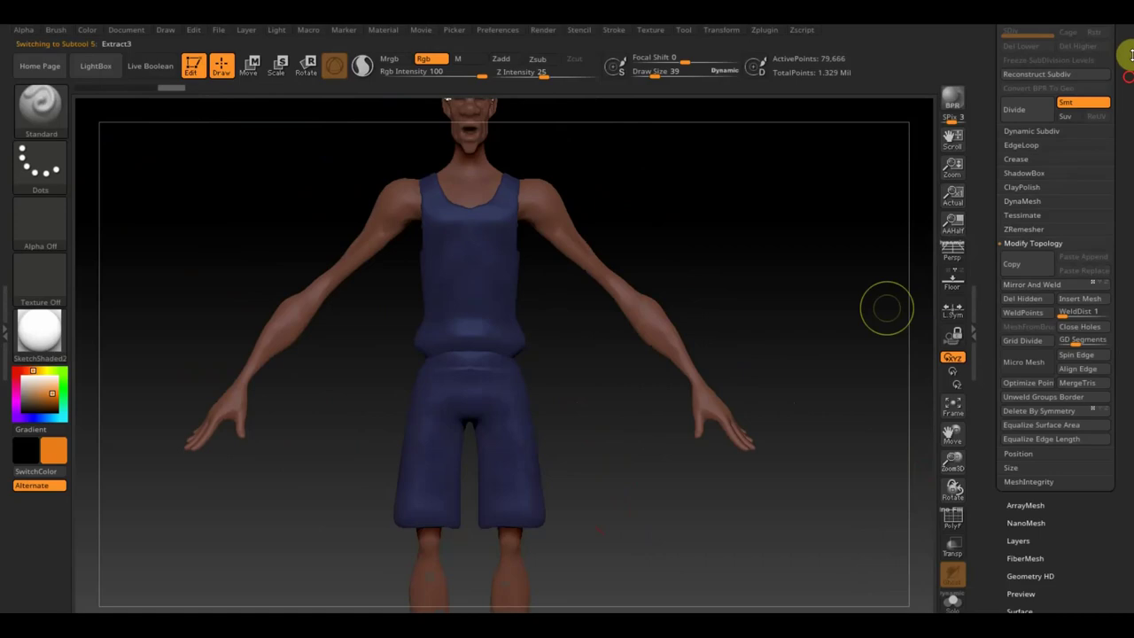
pyautogui.moveTo(1127, 35); pyautogui.dragTo(1128, 149)
pyautogui.click(1029, 100)
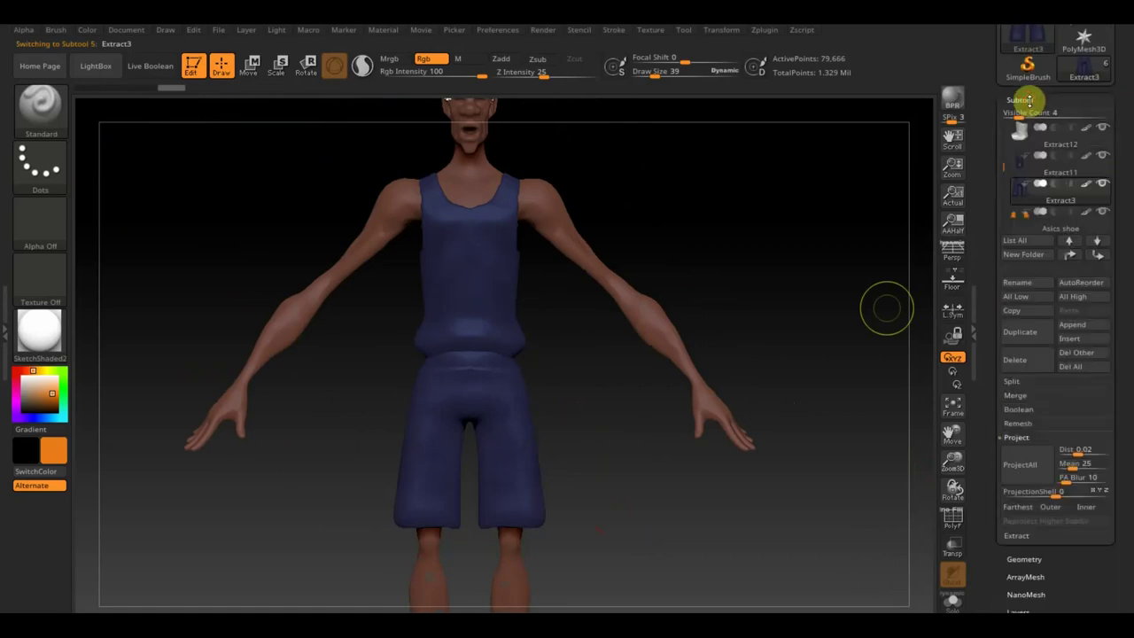
pyautogui.keyDown('shift'); pyautogui.click(1104, 186); pyautogui.keyUp('shift')
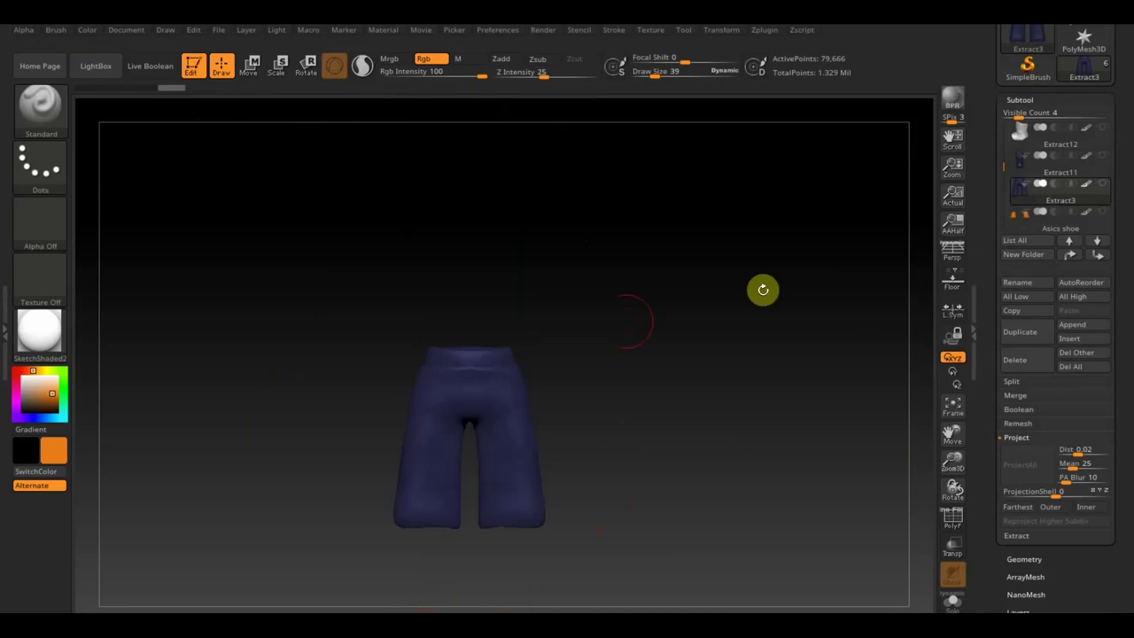
# Mask the pants' waist, invert the mask and paint the waistband orange
pyautogui.keyDown('ctrl'); pyautogui.moveTo(372, 291); pyautogui.dragTo(554, 368); pyautogui.keyUp('ctrl')
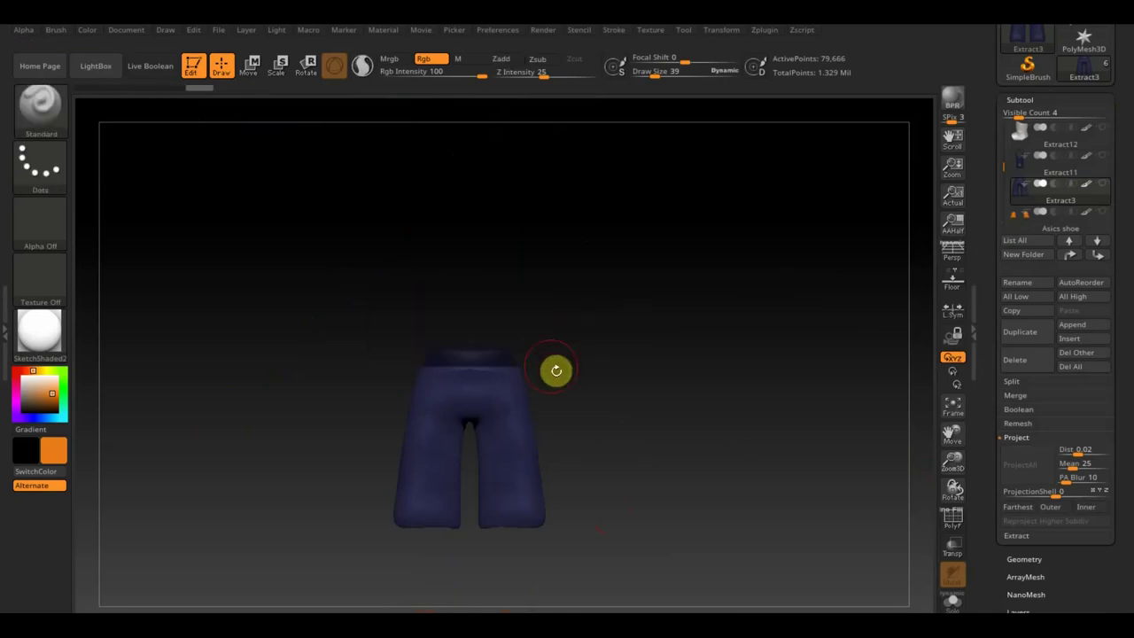
pyautogui.press('ctrl')
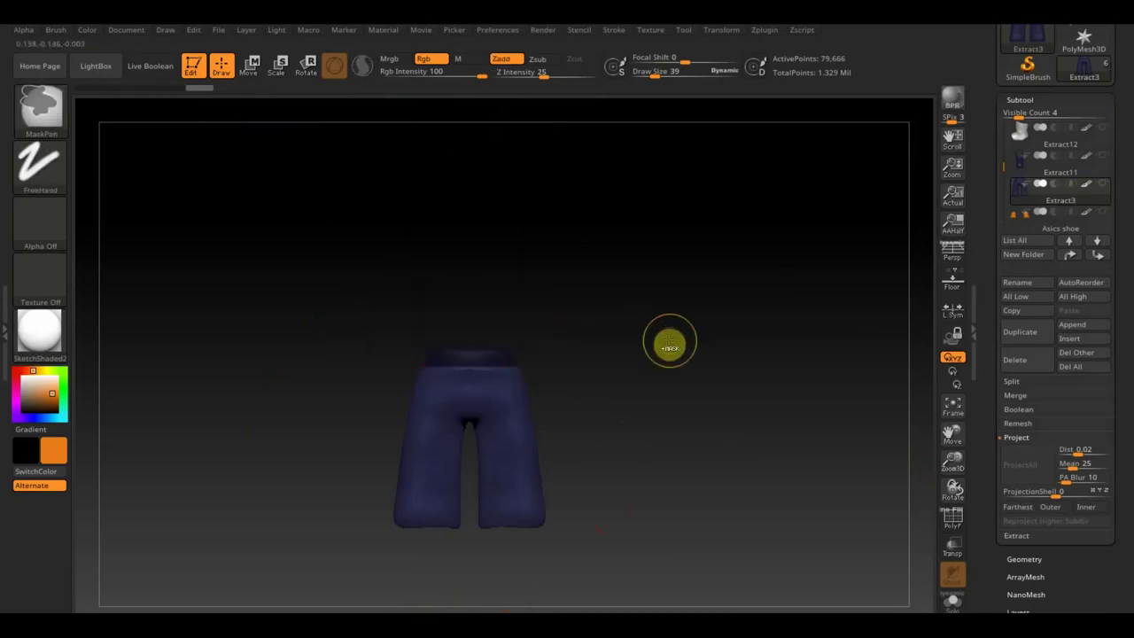
pyautogui.keyDown('ctrl'); pyautogui.click(670, 346); pyautogui.keyUp('ctrl')
pyautogui.moveTo(466, 352); pyautogui.dragTo(426, 361)
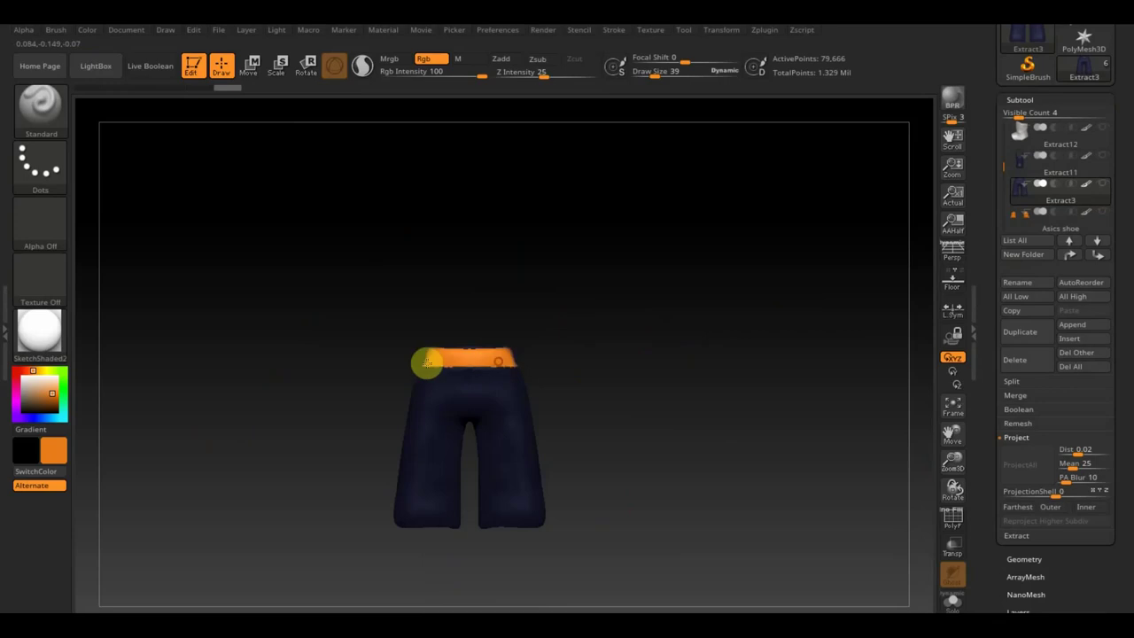
pyautogui.moveTo(549, 326); pyautogui.dragTo(494, 370)
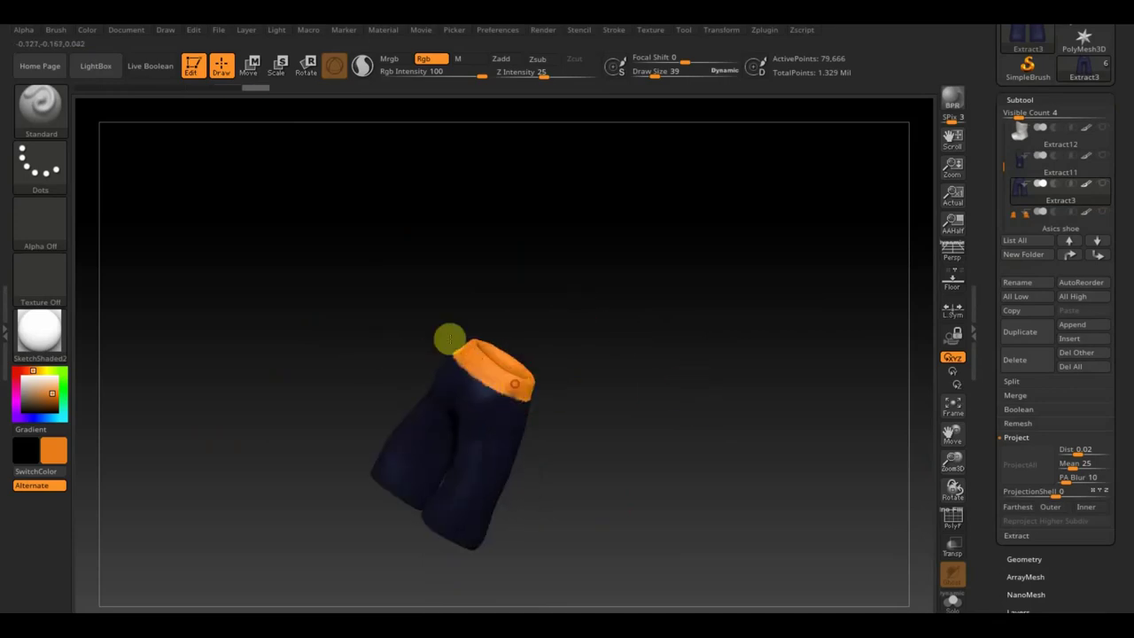
pyautogui.moveTo(572, 395)
pyautogui.mouseDown()
pyautogui.moveTo(686, 380)
pyautogui.moveTo(706, 473)
pyautogui.moveTo(682, 449)
pyautogui.moveTo(716, 579)
pyautogui.mouseUp()
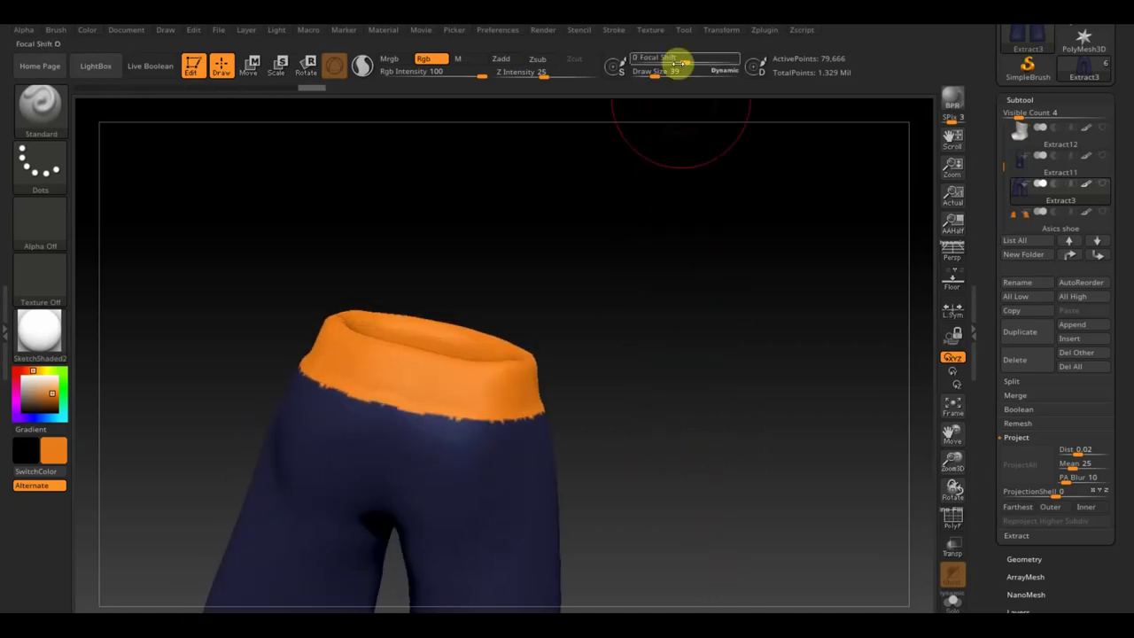
# Set Draw Size to 17 and paint the waistband's lower edge navy
pyautogui.press('Return')
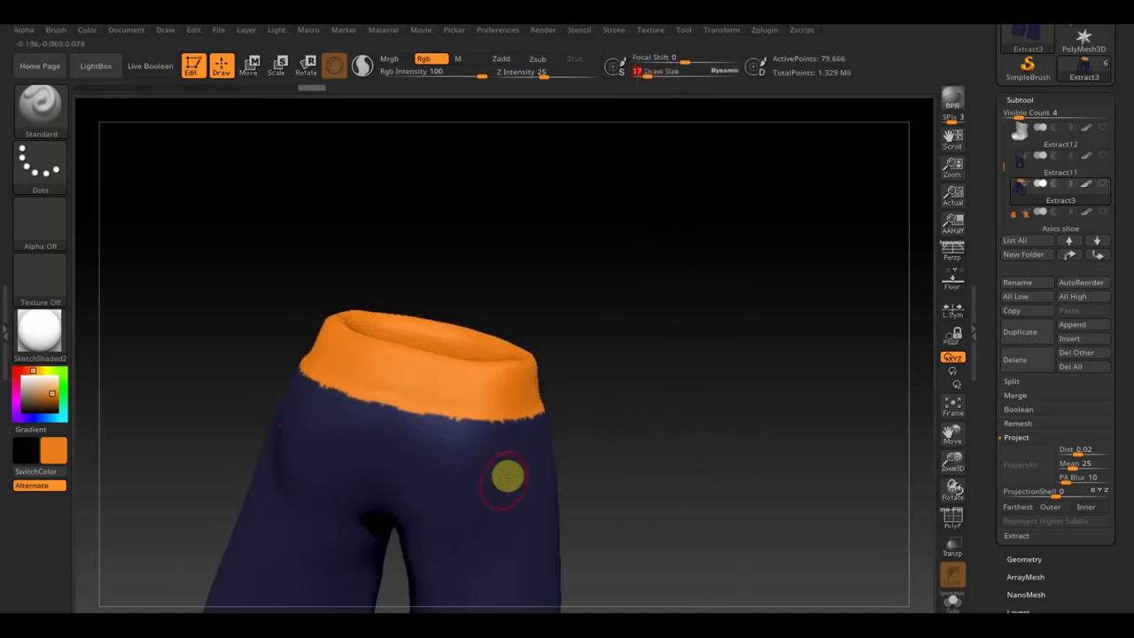
pyautogui.press('c')
pyautogui.moveTo(547, 426)
pyautogui.mouseDown()
pyautogui.moveTo(394, 414)
pyautogui.moveTo(499, 428)
pyautogui.moveTo(645, 413)
pyautogui.moveTo(600, 422)
pyautogui.moveTo(648, 396)
pyautogui.moveTo(559, 423)
pyautogui.moveTo(709, 379)
pyautogui.mouseUp()
pyautogui.moveTo(868, 296)
pyautogui.keyDown('shift'); pyautogui.mouseDown()
pyautogui.moveTo(858, 346)
pyautogui.moveTo(718, 139)
pyautogui.mouseUp(); pyautogui.keyUp('shift')
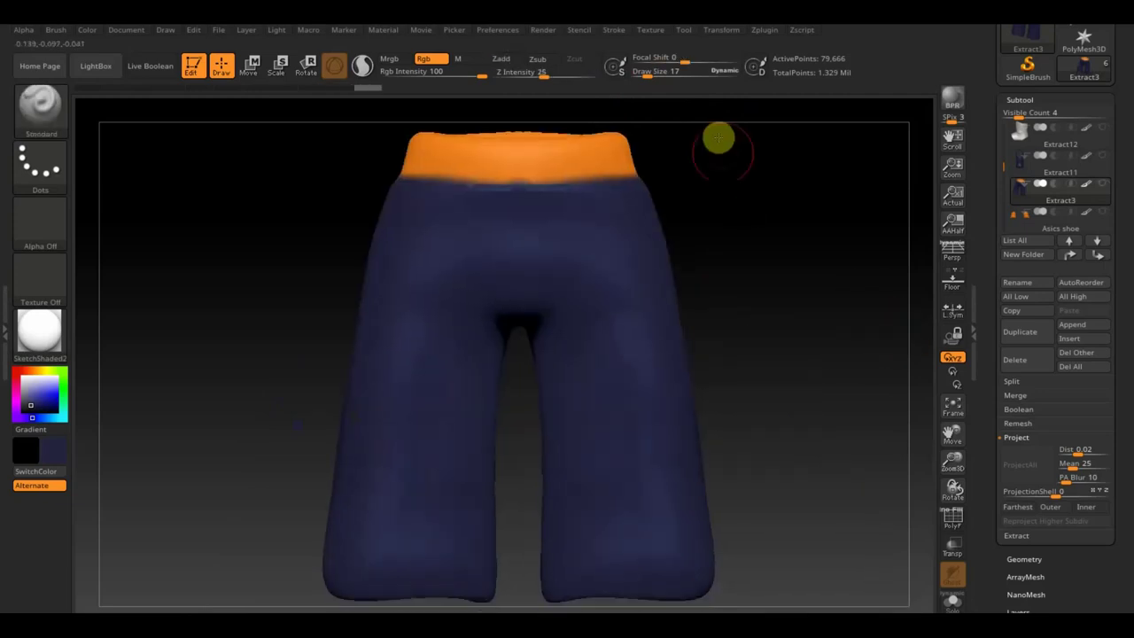
pyautogui.moveTo(746, 303); pyautogui.dragTo(744, 298)
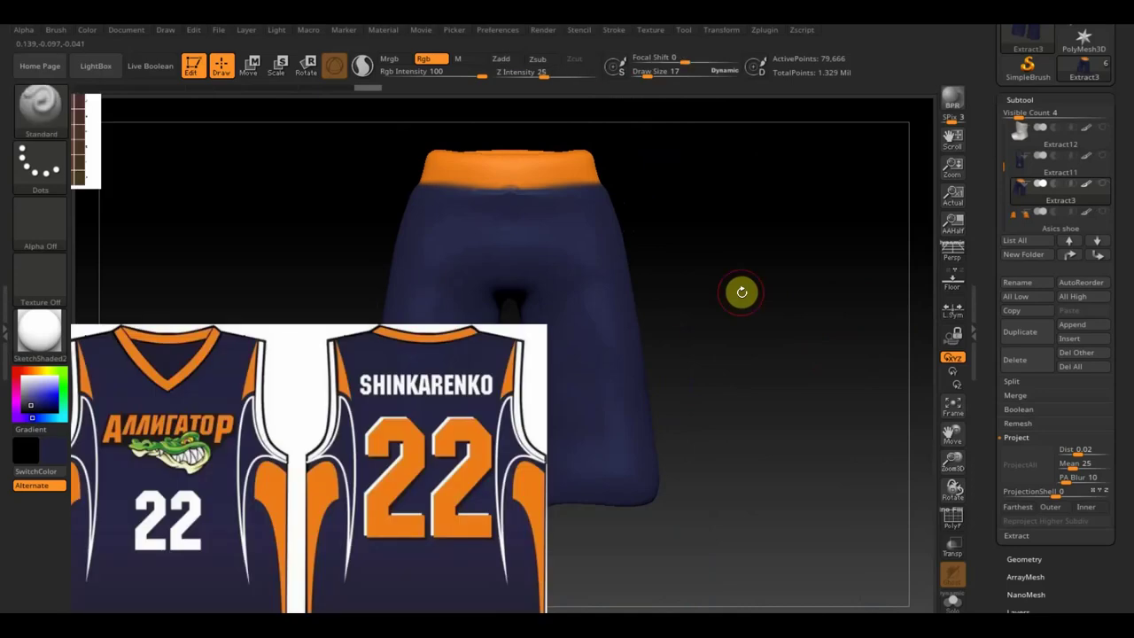
# Shrink the jersey reference in SpotLight, move it up-right and make it semi-transparent
pyautogui.hotkey('shift', 'z')
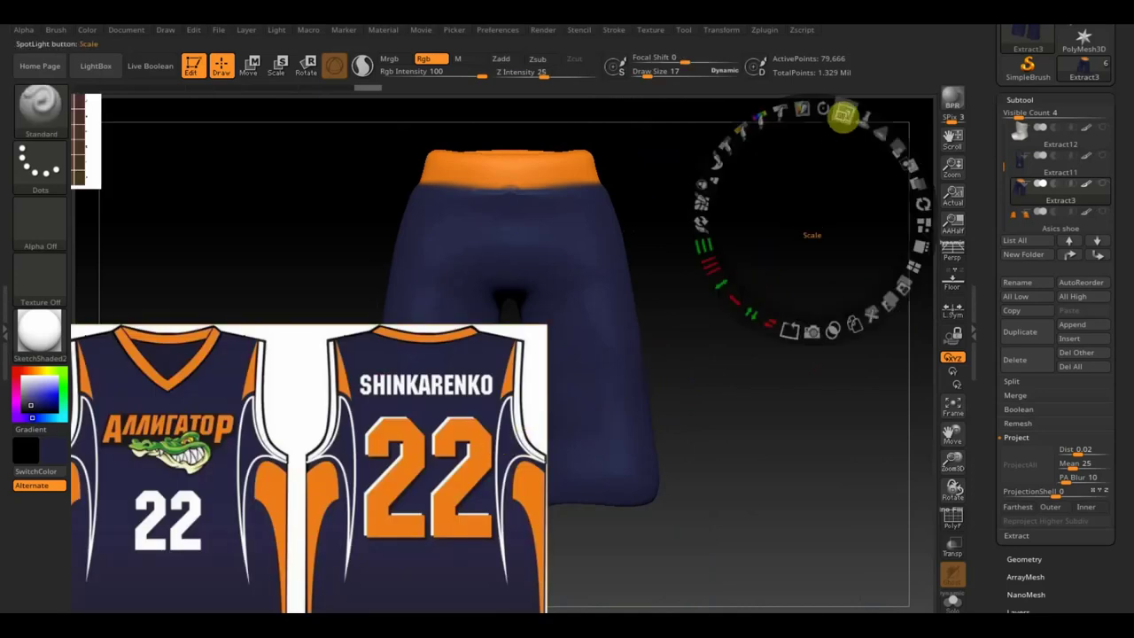
pyautogui.moveTo(841, 113)
pyautogui.mouseDown()
pyautogui.moveTo(759, 97)
pyautogui.moveTo(759, 121)
pyautogui.mouseUp()
pyautogui.moveTo(776, 189)
pyautogui.mouseDown()
pyautogui.moveTo(873, 164)
pyautogui.moveTo(893, 278)
pyautogui.moveTo(966, 121)
pyautogui.moveTo(964, 96)
pyautogui.moveTo(1007, 43)
pyautogui.moveTo(1030, 58)
pyautogui.mouseUp()
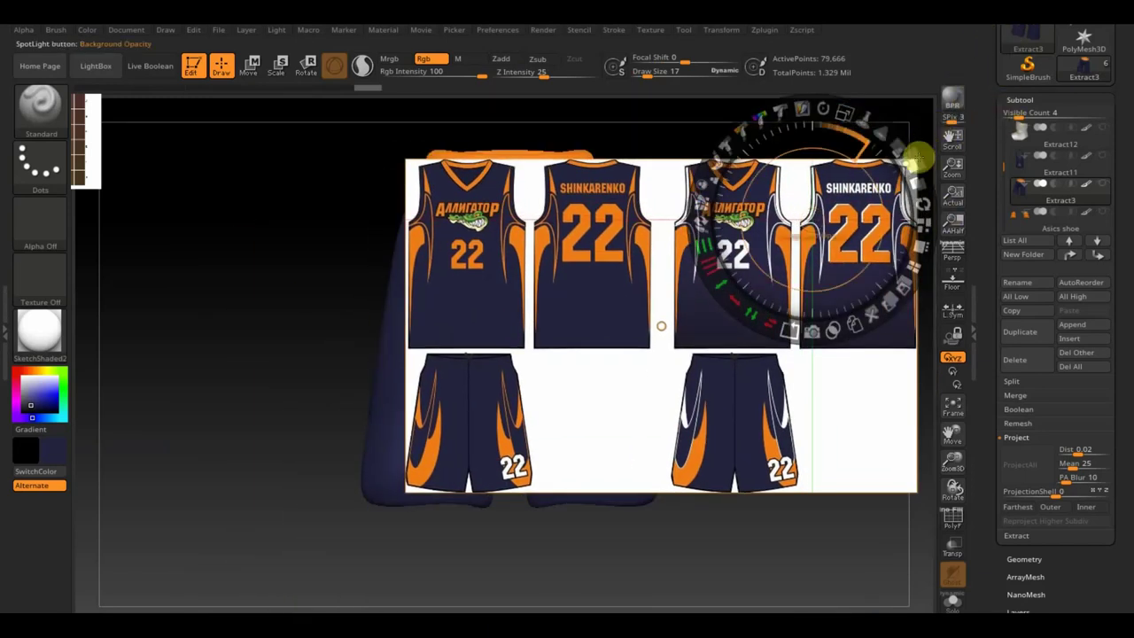
pyautogui.moveTo(917, 158)
pyautogui.mouseDown()
pyautogui.moveTo(792, 119)
pyautogui.moveTo(919, 198)
pyautogui.moveTo(930, 92)
pyautogui.moveTo(969, 134)
pyautogui.mouseUp()
# Size and align the shorts drawing over the 3D pants, then raise its opacity
pyautogui.moveTo(739, 263)
pyautogui.mouseDown()
pyautogui.moveTo(813, 163)
pyautogui.moveTo(930, 185)
pyautogui.moveTo(939, 145)
pyautogui.moveTo(737, 212)
pyautogui.moveTo(936, 157)
pyautogui.mouseUp()
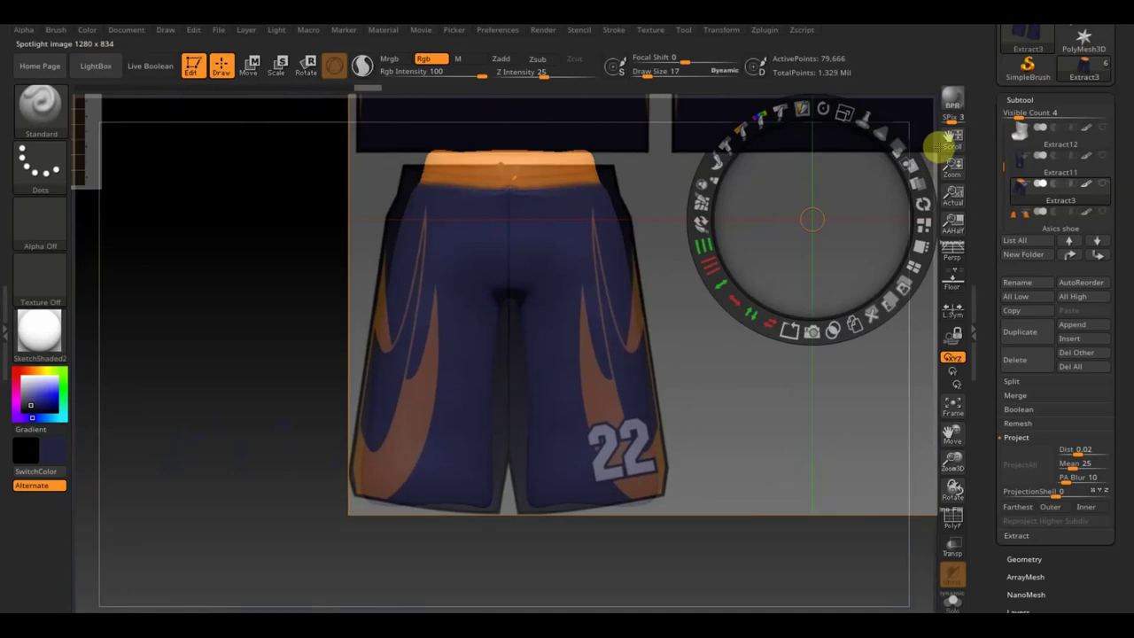
pyautogui.moveTo(937, 146); pyautogui.dragTo(939, 139)
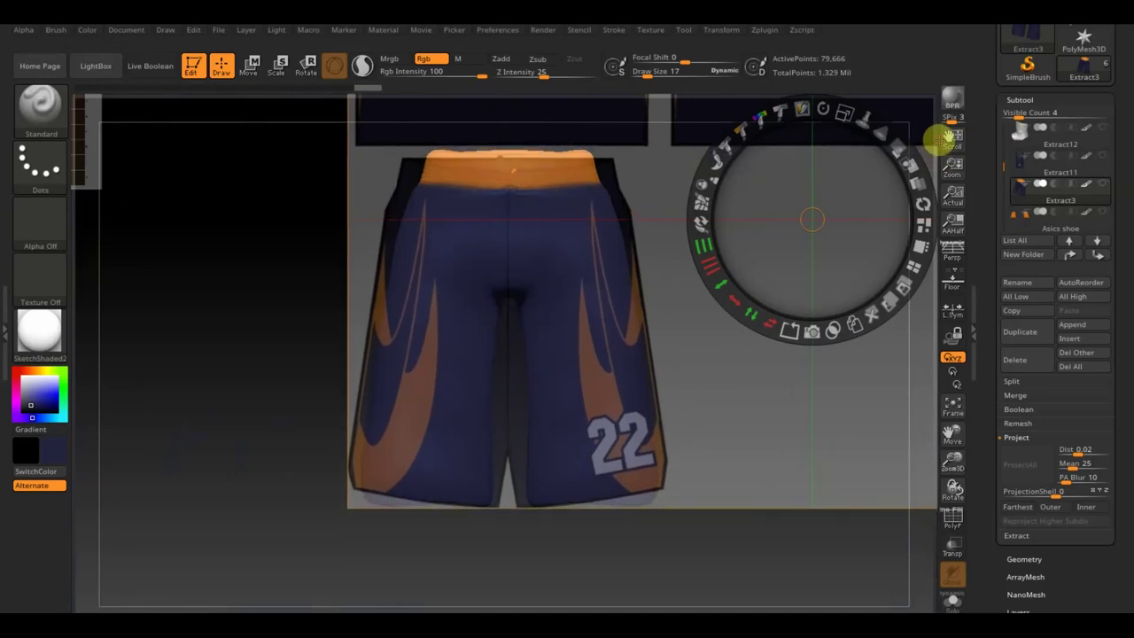
pyautogui.moveTo(876, 161)
pyautogui.mouseDown()
pyautogui.moveTo(804, 180)
pyautogui.moveTo(842, 174)
pyautogui.moveTo(825, 178)
pyautogui.mouseUp()
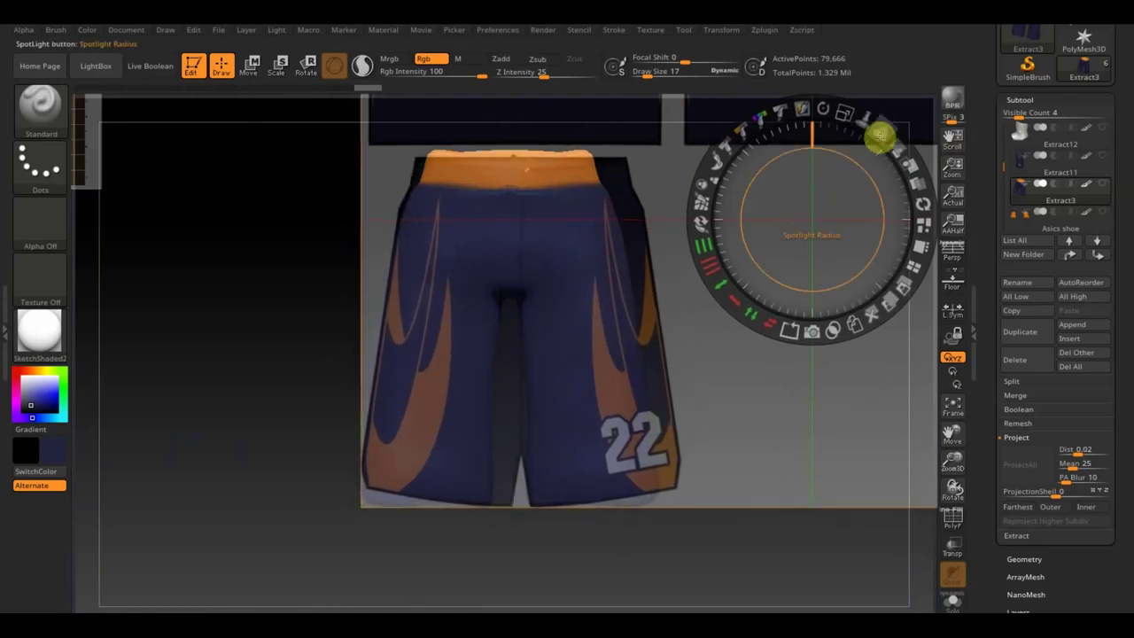
pyautogui.moveTo(911, 171); pyautogui.dragTo(912, 164)
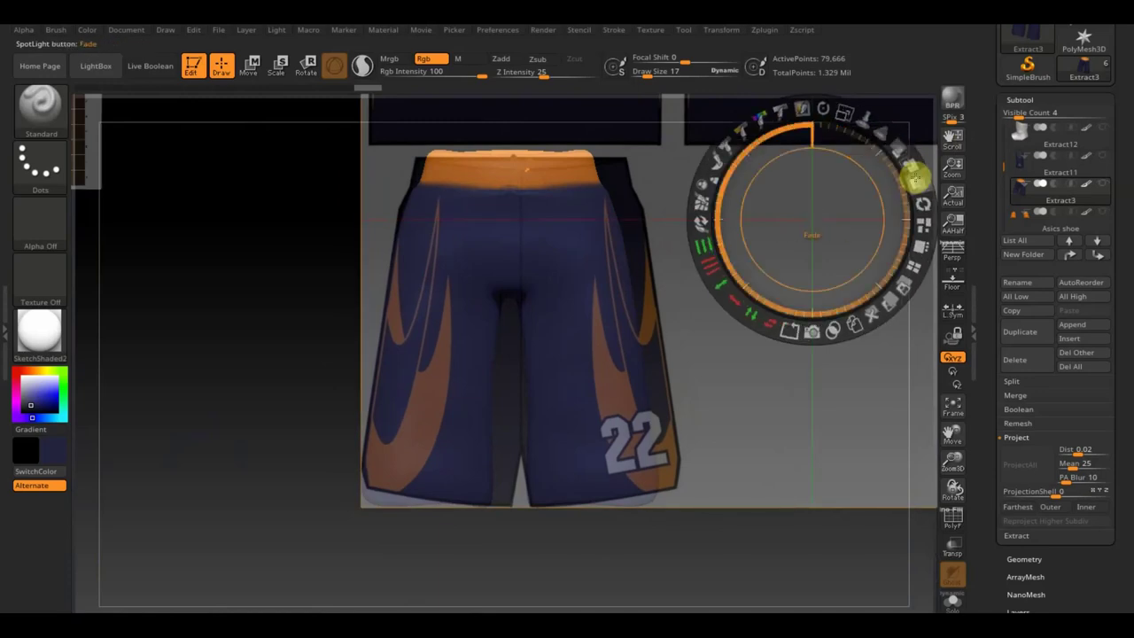
pyautogui.moveTo(908, 160)
pyautogui.mouseDown()
pyautogui.moveTo(952, 193)
pyautogui.moveTo(921, 164)
pyautogui.moveTo(889, 267)
pyautogui.mouseUp()
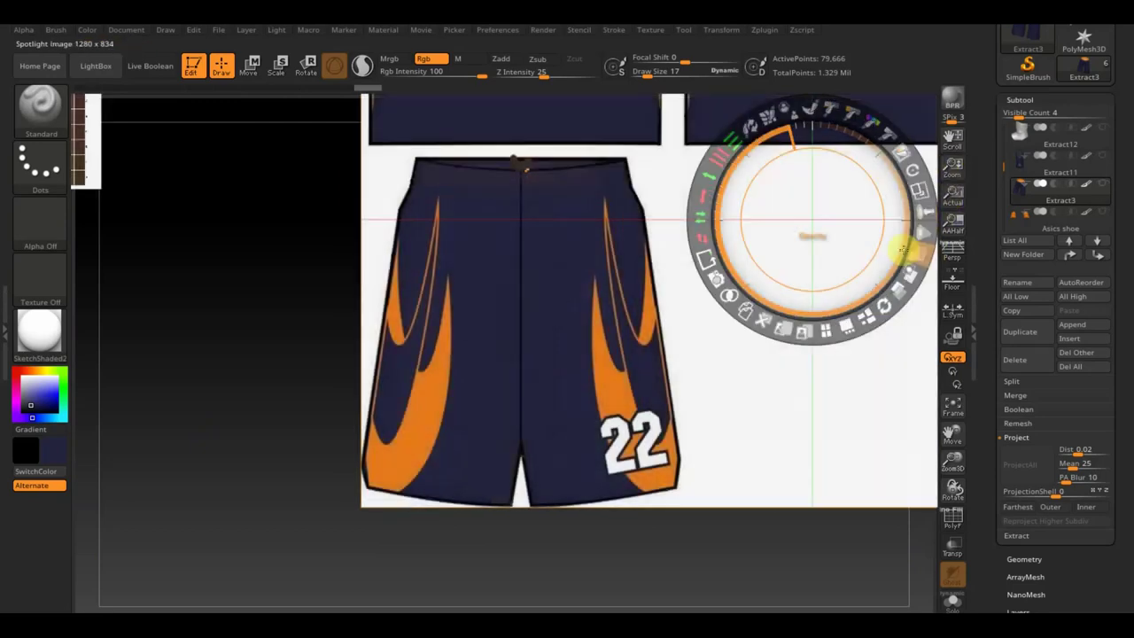
pyautogui.press('z')
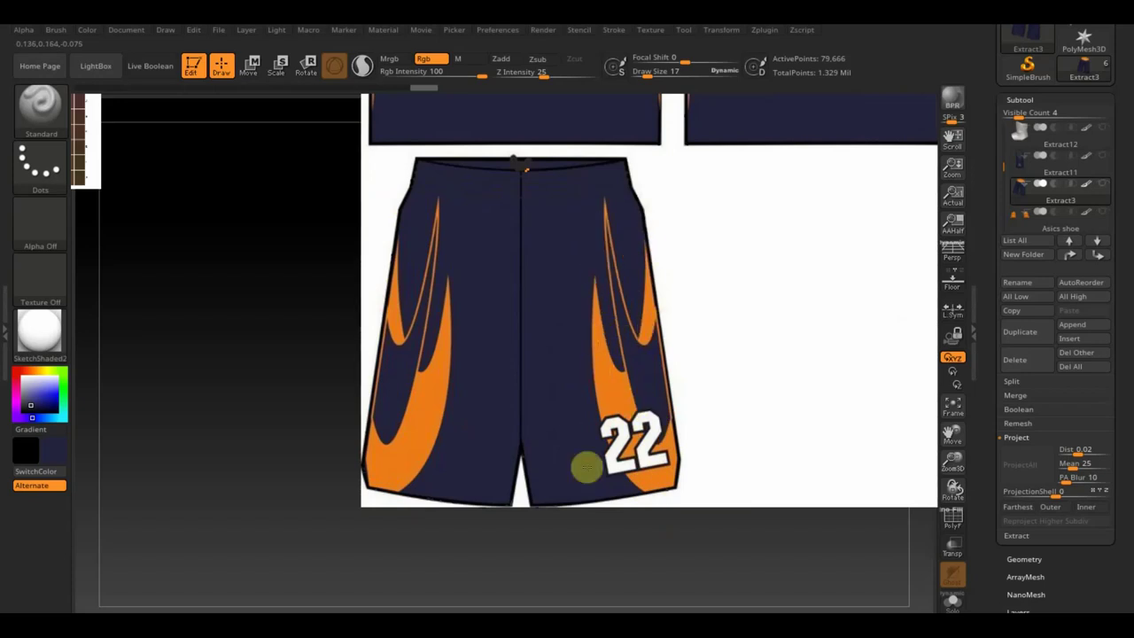
# Hide the reference and rotate the shorts to check the projected orange swooshes
pyautogui.hotkey('shift', 'z')
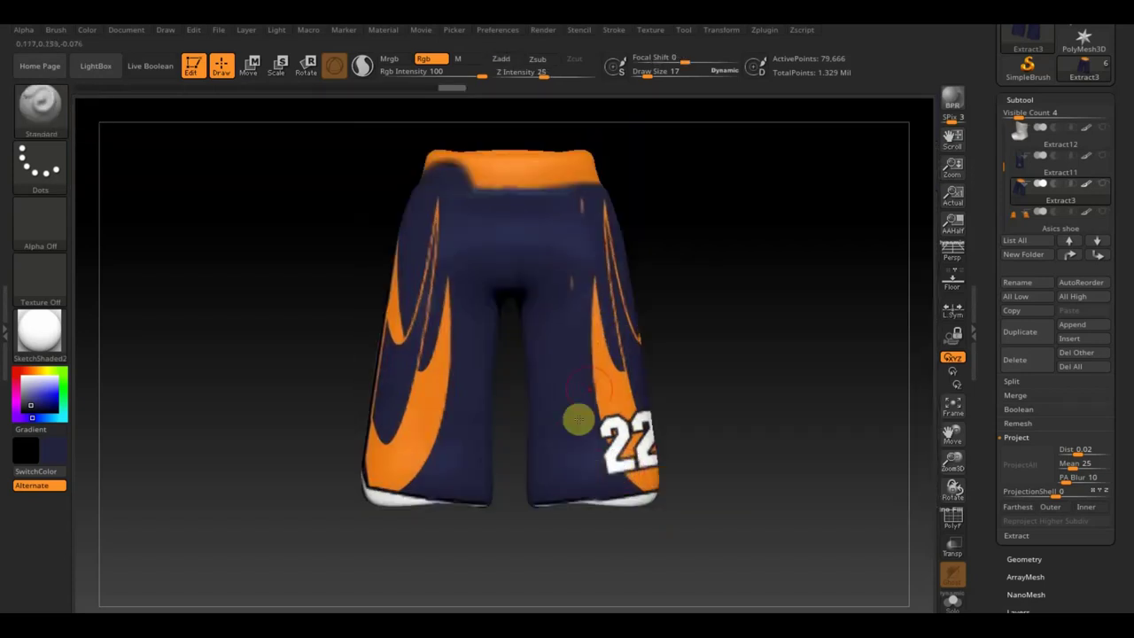
pyautogui.moveTo(727, 313)
pyautogui.mouseDown()
pyautogui.moveTo(682, 330)
pyautogui.moveTo(716, 337)
pyautogui.moveTo(725, 327)
pyautogui.mouseUp()
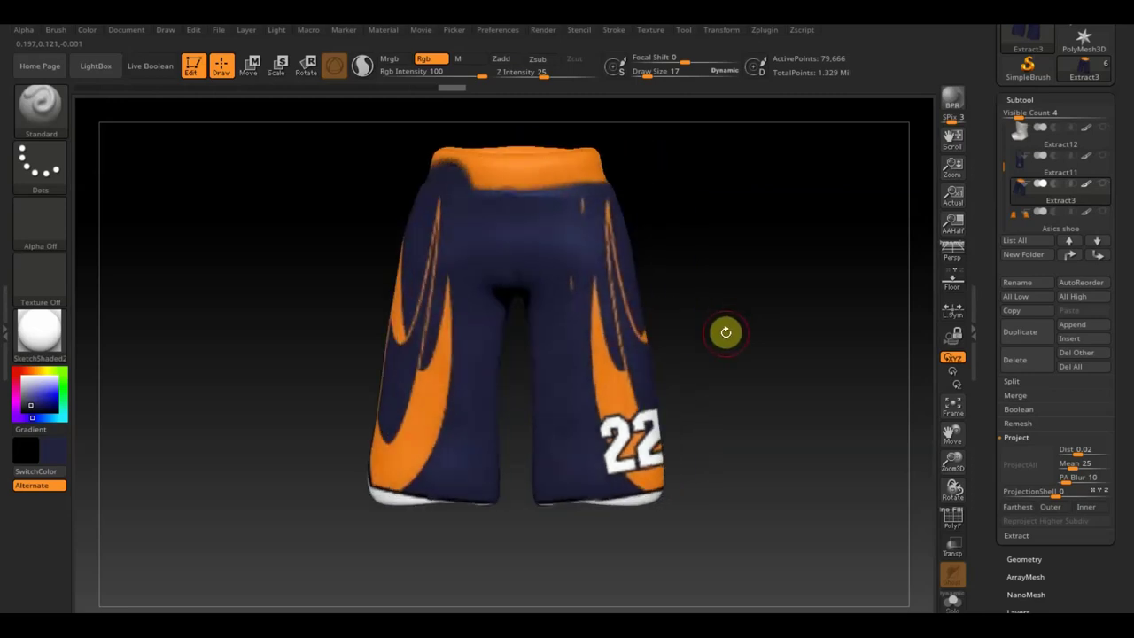
pyautogui.moveTo(720, 335); pyautogui.dragTo(718, 332)
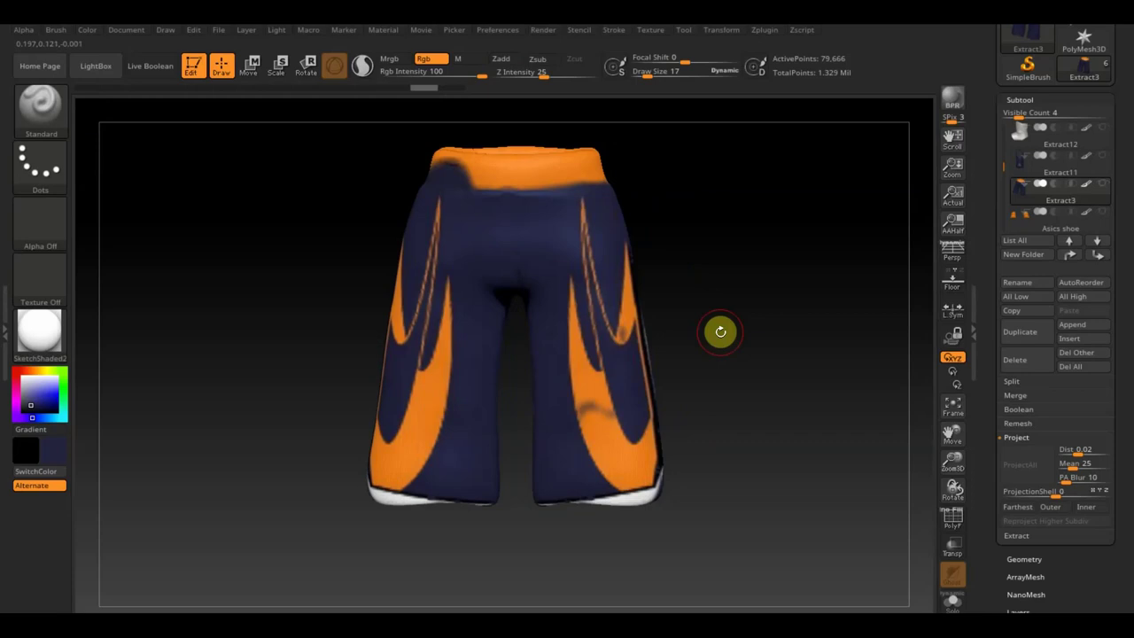
pyautogui.hotkey('alt', 'Tab')
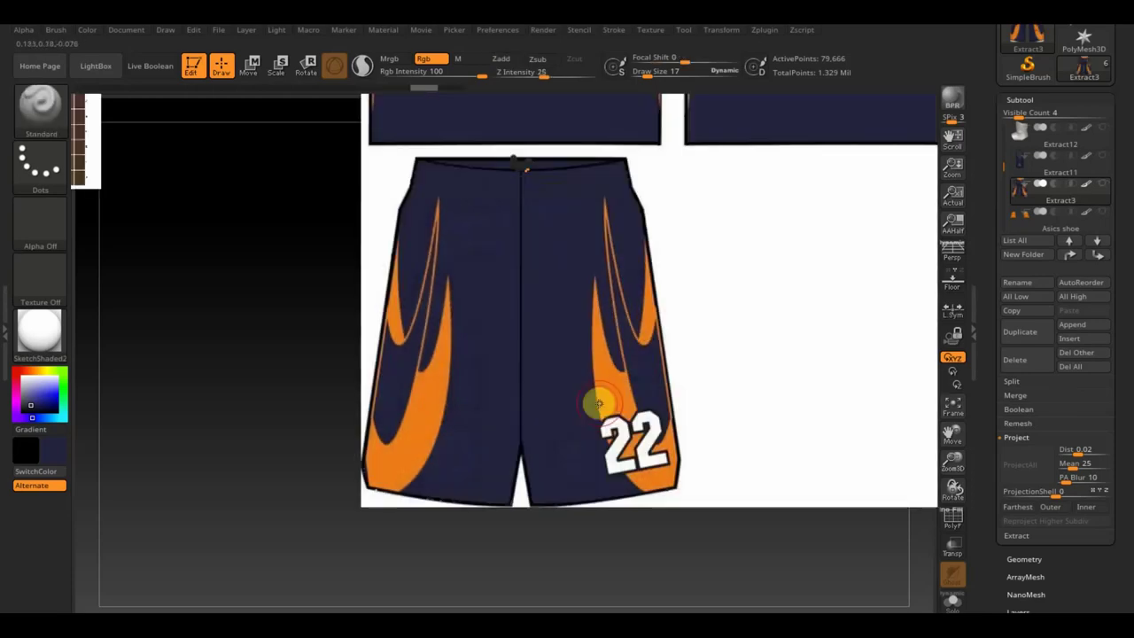
# Lower the reference opacity and move, enlarge and tilt it to fit the shorts' other side
pyautogui.press('z')
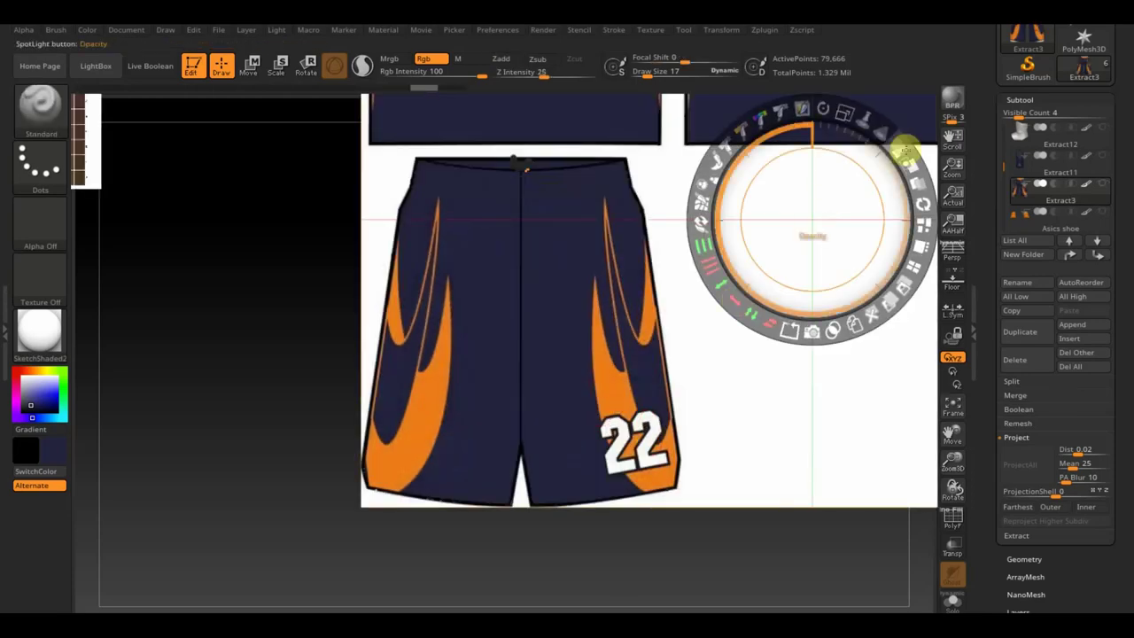
pyautogui.moveTo(899, 146); pyautogui.dragTo(799, 105)
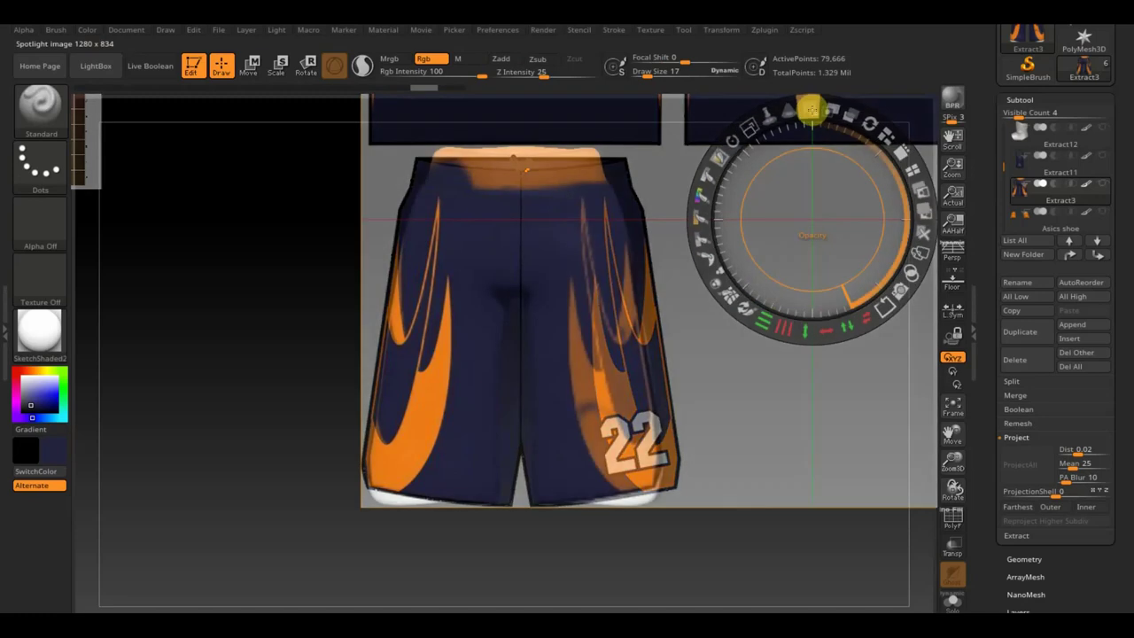
pyautogui.moveTo(800, 236)
pyautogui.mouseDown()
pyautogui.moveTo(804, 215)
pyautogui.moveTo(769, 225)
pyautogui.mouseUp()
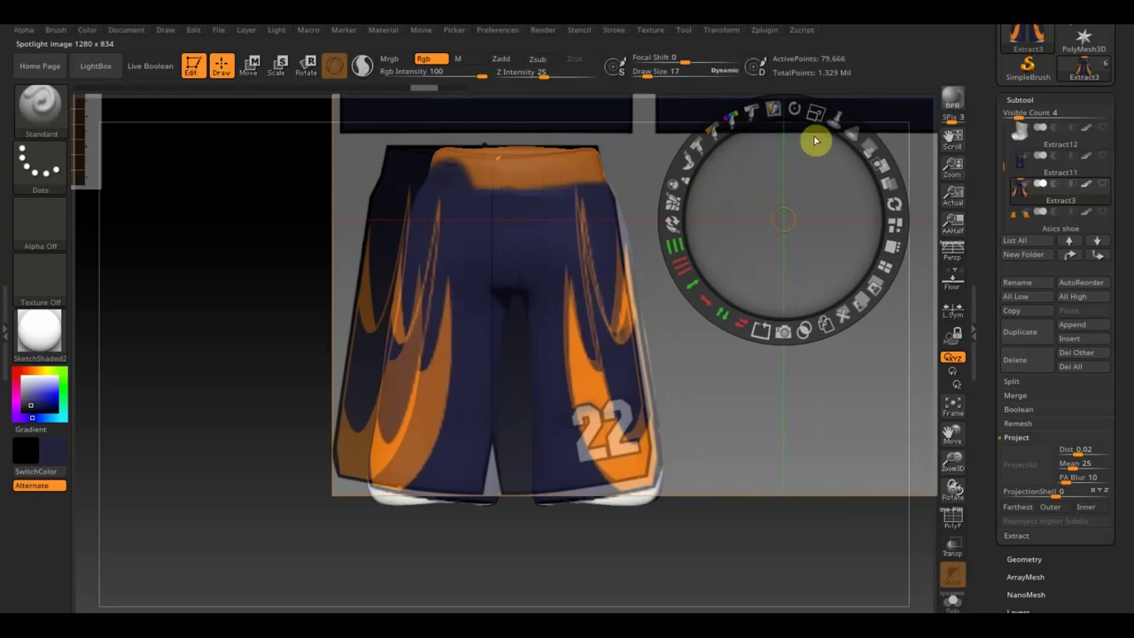
pyautogui.moveTo(817, 120)
pyautogui.mouseDown()
pyautogui.moveTo(798, 132)
pyautogui.moveTo(787, 175)
pyautogui.moveTo(812, 193)
pyautogui.mouseUp()
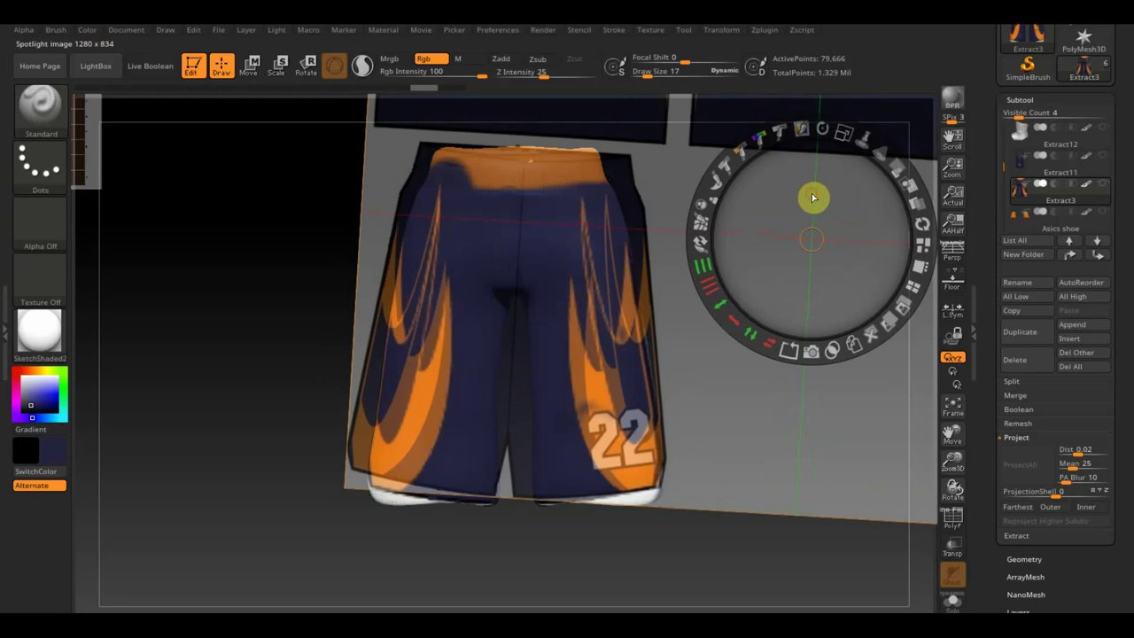
pyautogui.press('z')
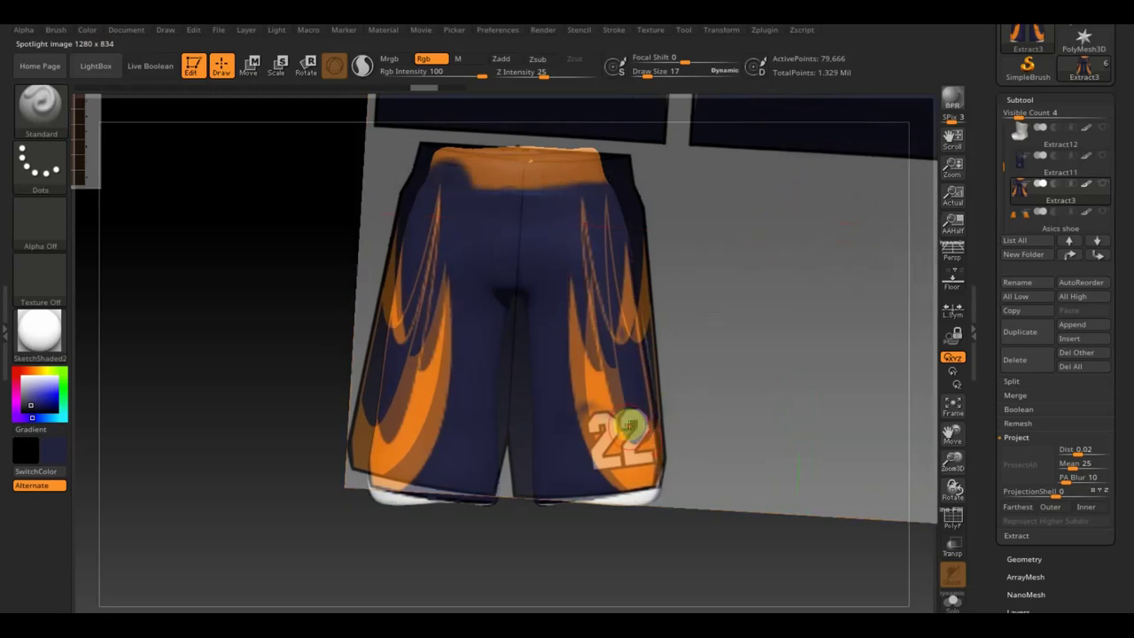
# Raise the reference background opacity, then close the controls and hide the reference
pyautogui.press('z')
pyautogui.moveTo(908, 171)
pyautogui.mouseDown()
pyautogui.moveTo(899, 157)
pyautogui.moveTo(921, 210)
pyautogui.moveTo(917, 295)
pyautogui.moveTo(924, 190)
pyautogui.moveTo(898, 165)
pyautogui.moveTo(924, 240)
pyautogui.mouseUp()
pyautogui.press('z')
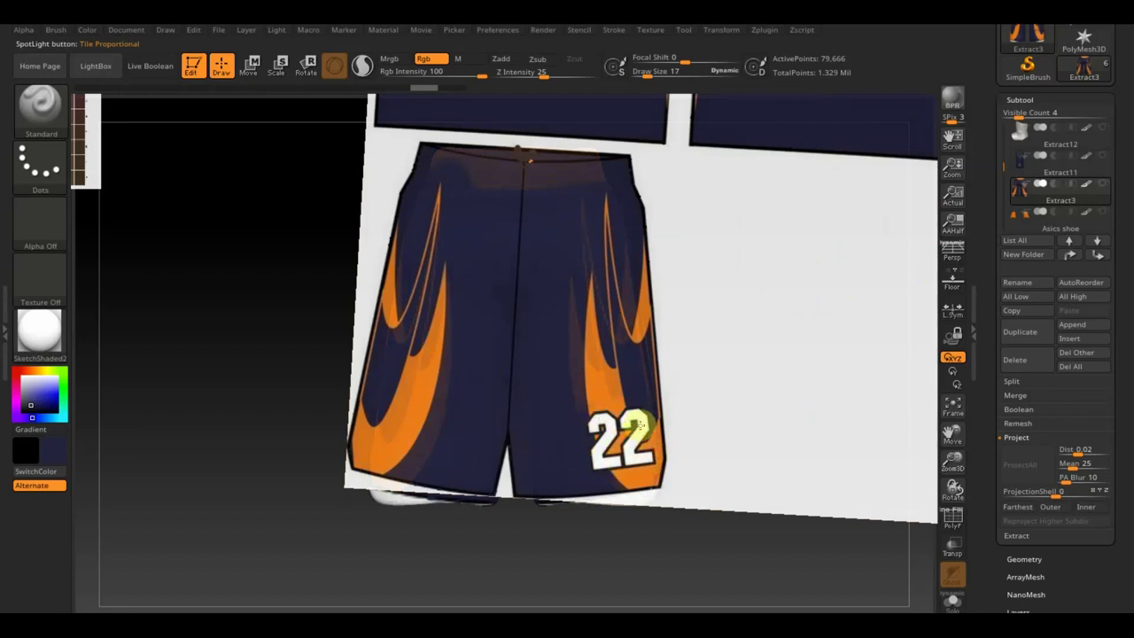
pyautogui.hotkey('shift', 'z')
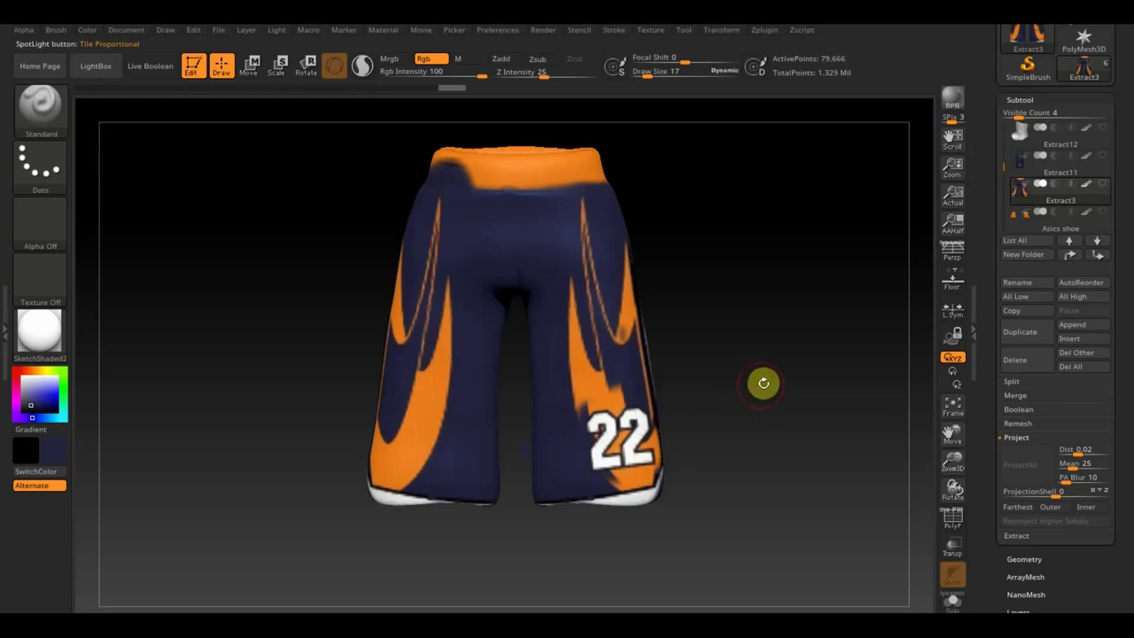
# Orbit the shorts through three-quarter, side and back views to inspect the polypaint
pyautogui.moveTo(762, 394)
pyautogui.mouseDown()
pyautogui.moveTo(722, 411)
pyautogui.moveTo(743, 399)
pyautogui.mouseUp()
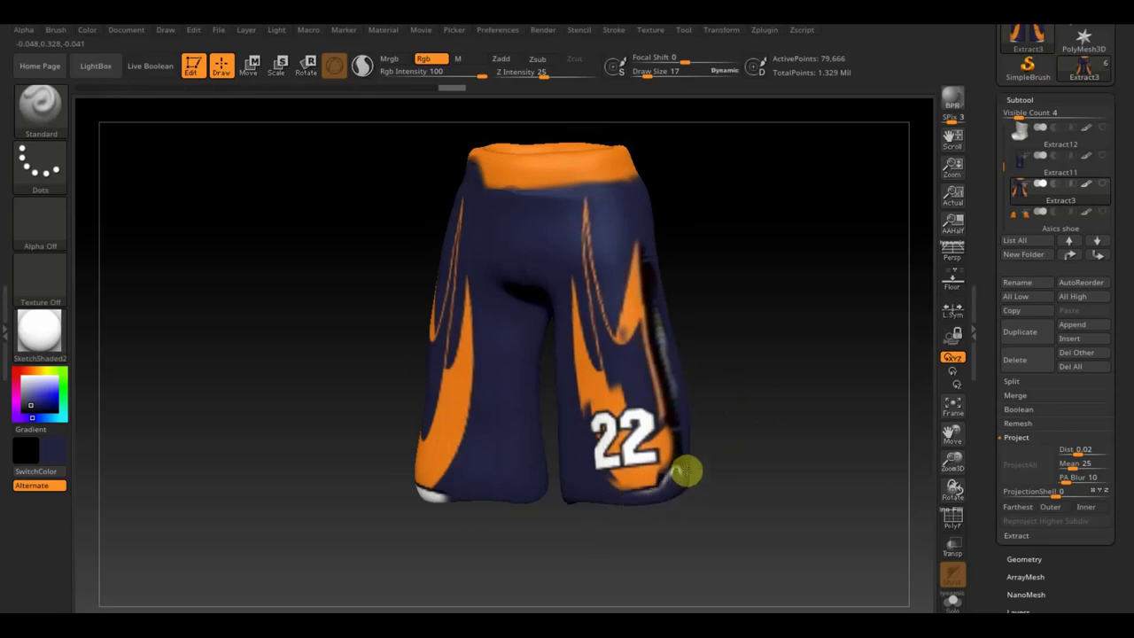
pyautogui.moveTo(676, 487)
pyautogui.mouseDown()
pyautogui.moveTo(717, 458)
pyautogui.moveTo(596, 301)
pyautogui.mouseUp()
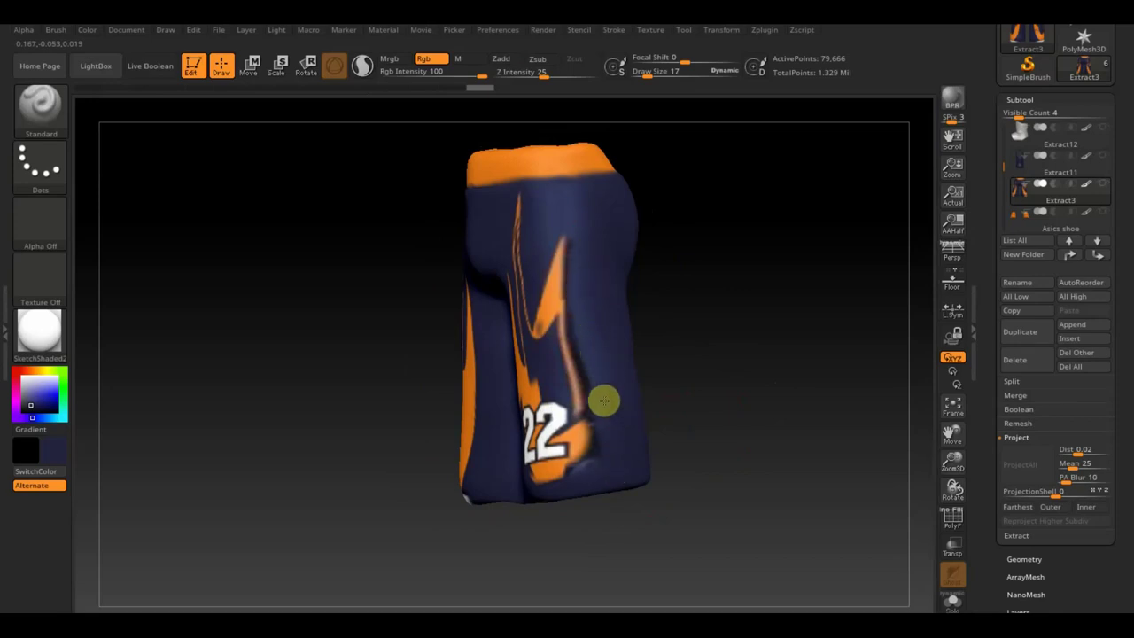
pyautogui.click(611, 440)
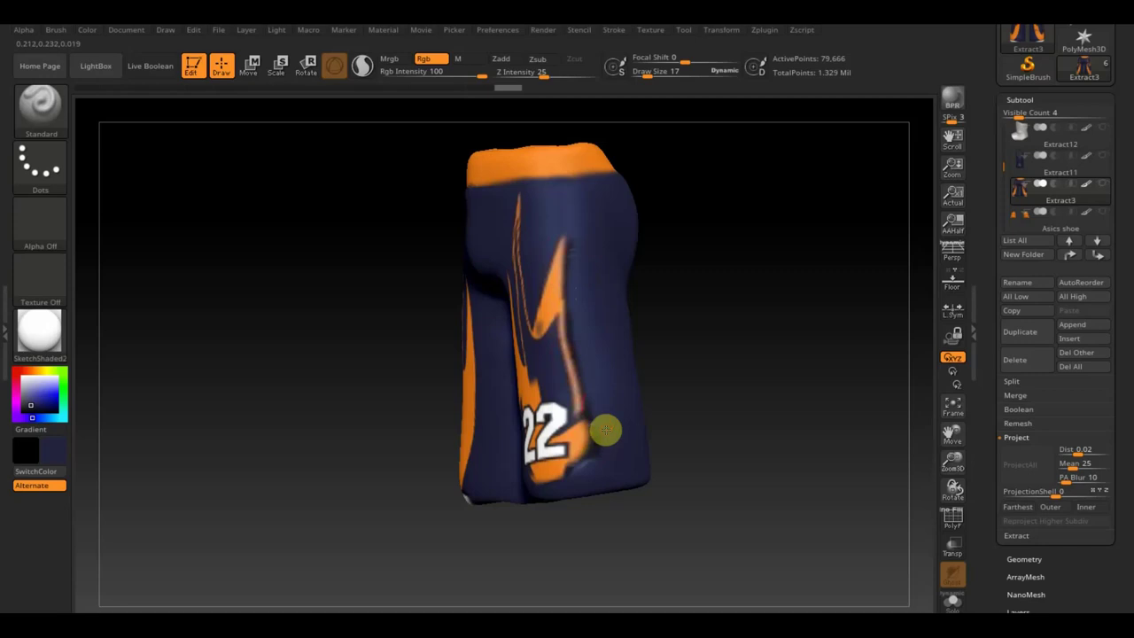
pyautogui.moveTo(697, 362); pyautogui.dragTo(859, 366)
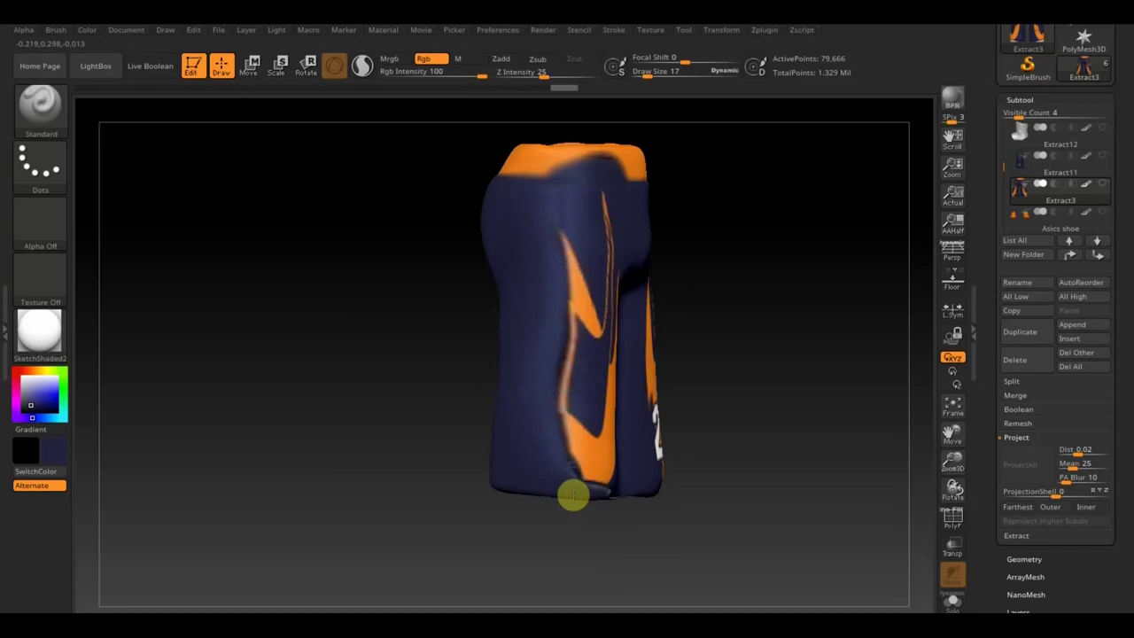
pyautogui.moveTo(572, 497); pyautogui.dragTo(590, 541)
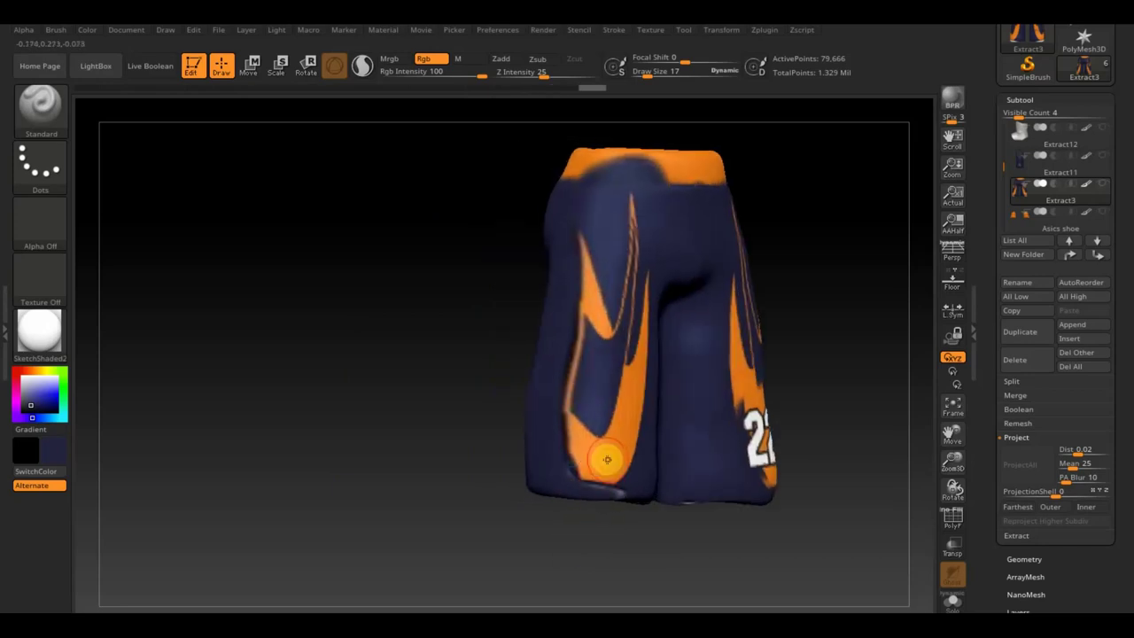
# Shrink the brush for fine touch-ups and sample orange and navy from the shorts
pyautogui.press('c')
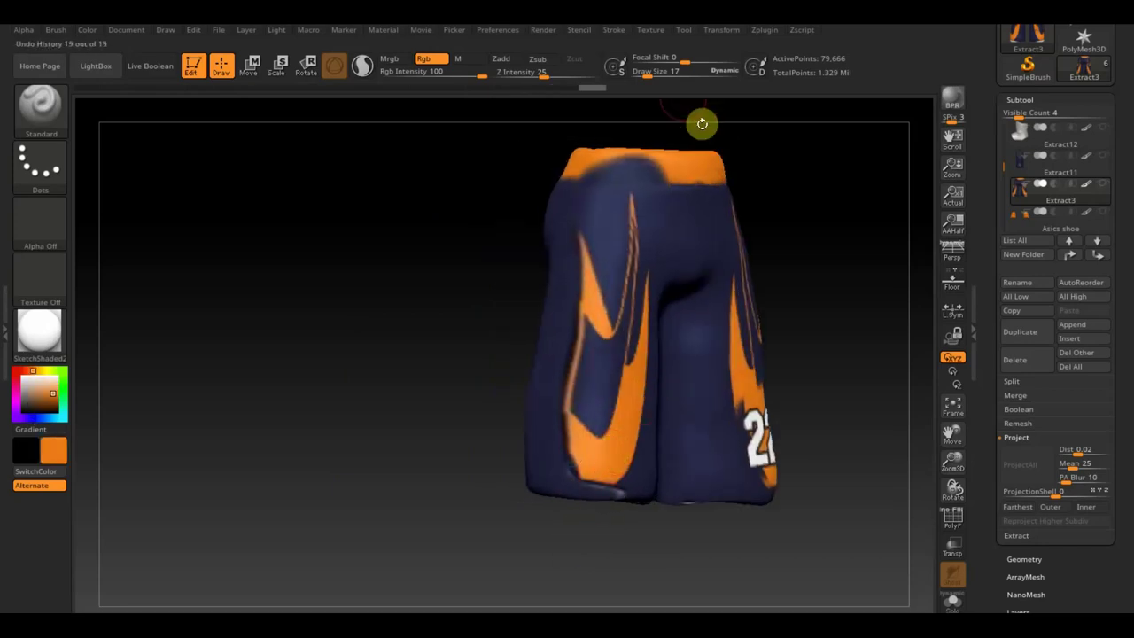
pyautogui.click(642, 78)
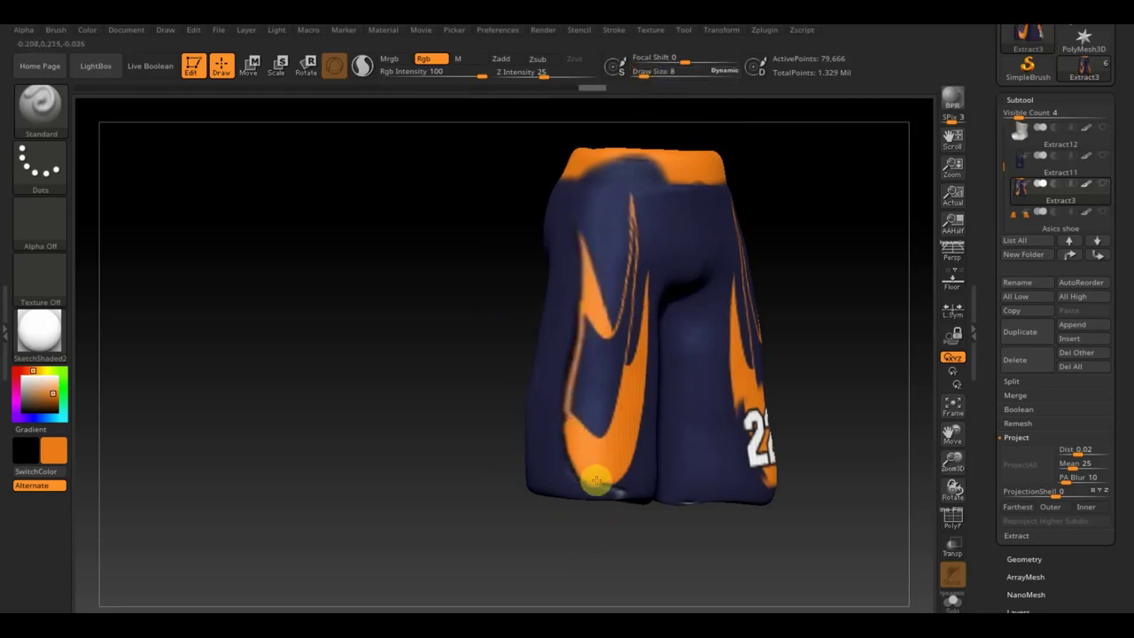
pyautogui.moveTo(877, 336)
pyautogui.mouseDown()
pyautogui.moveTo(823, 349)
pyautogui.moveTo(817, 366)
pyautogui.moveTo(841, 342)
pyautogui.mouseUp()
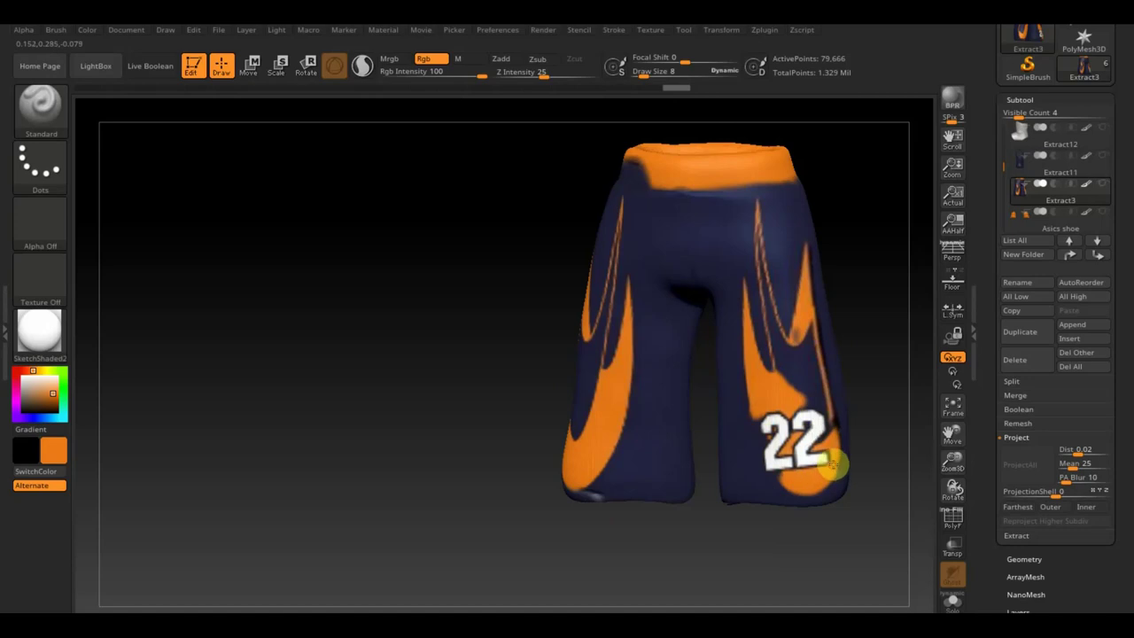
pyautogui.moveTo(903, 370)
pyautogui.mouseDown()
pyautogui.moveTo(917, 359)
pyautogui.moveTo(811, 374)
pyautogui.mouseUp()
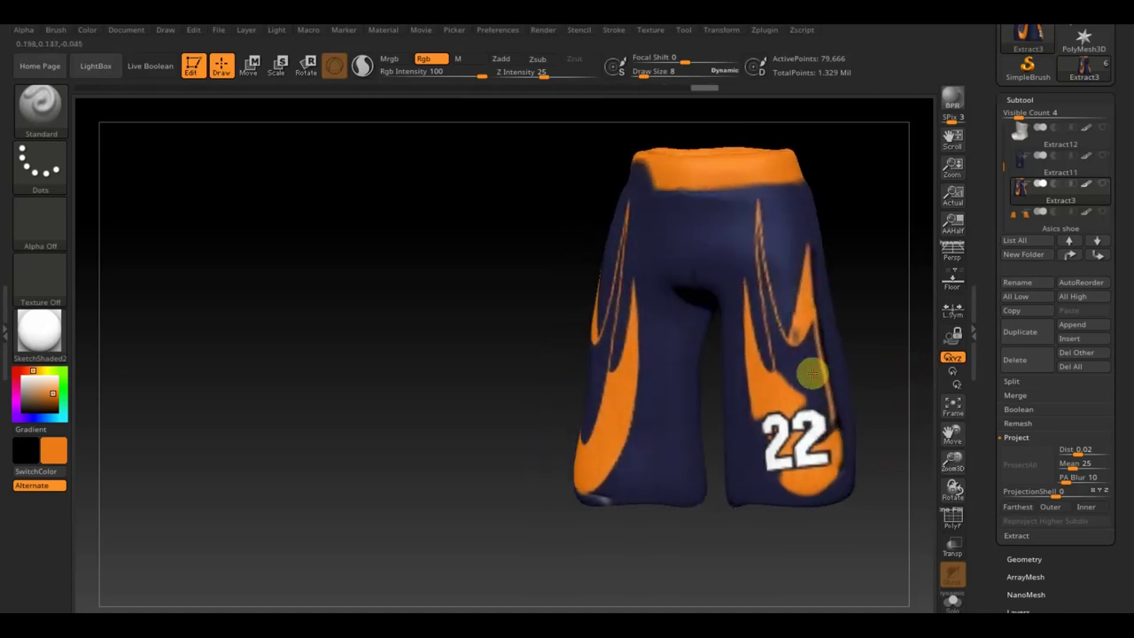
pyautogui.press('c')
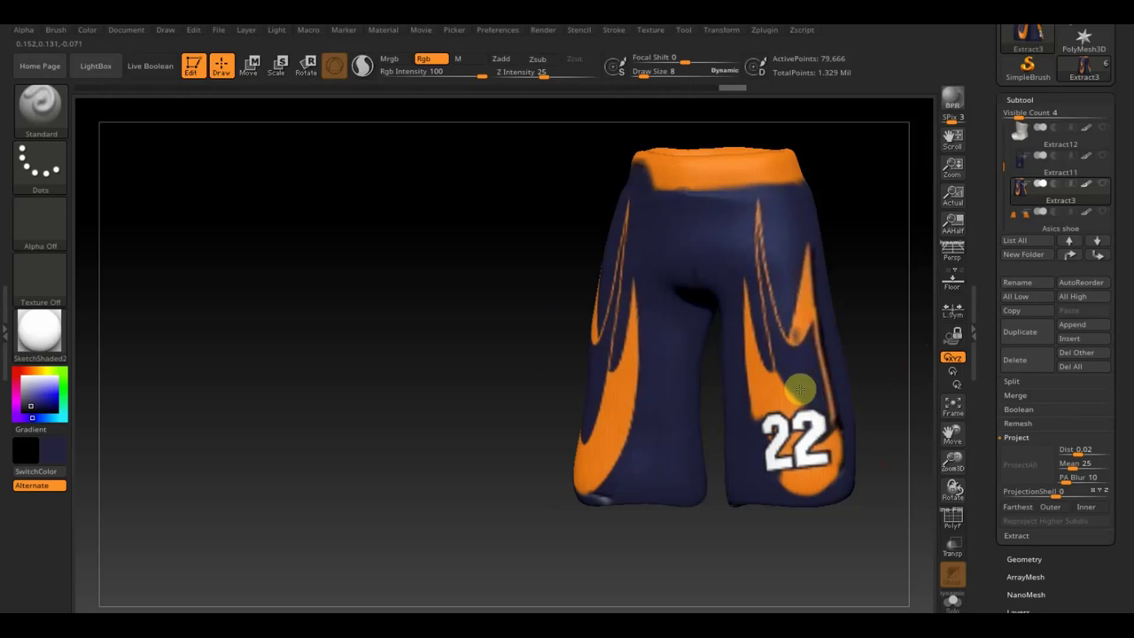
pyautogui.press('c')
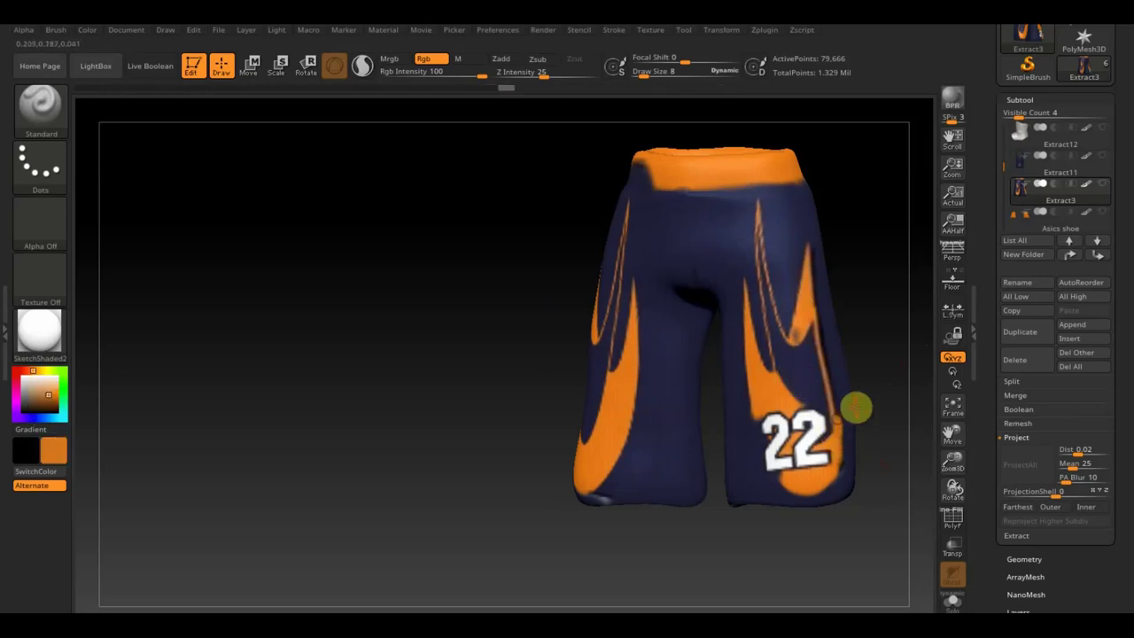
pyautogui.press('c')
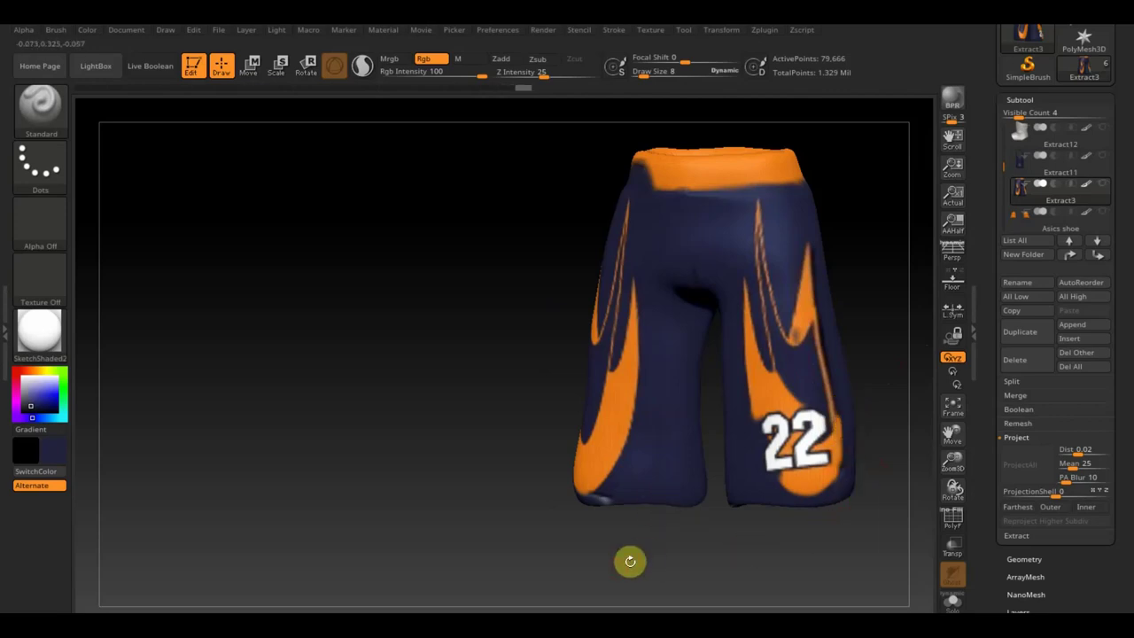
# Paint the dark waistband patch orange with a larger brush, then sample navy back
pyautogui.moveTo(628, 559); pyautogui.dragTo(624, 569)
pyautogui.press('c')
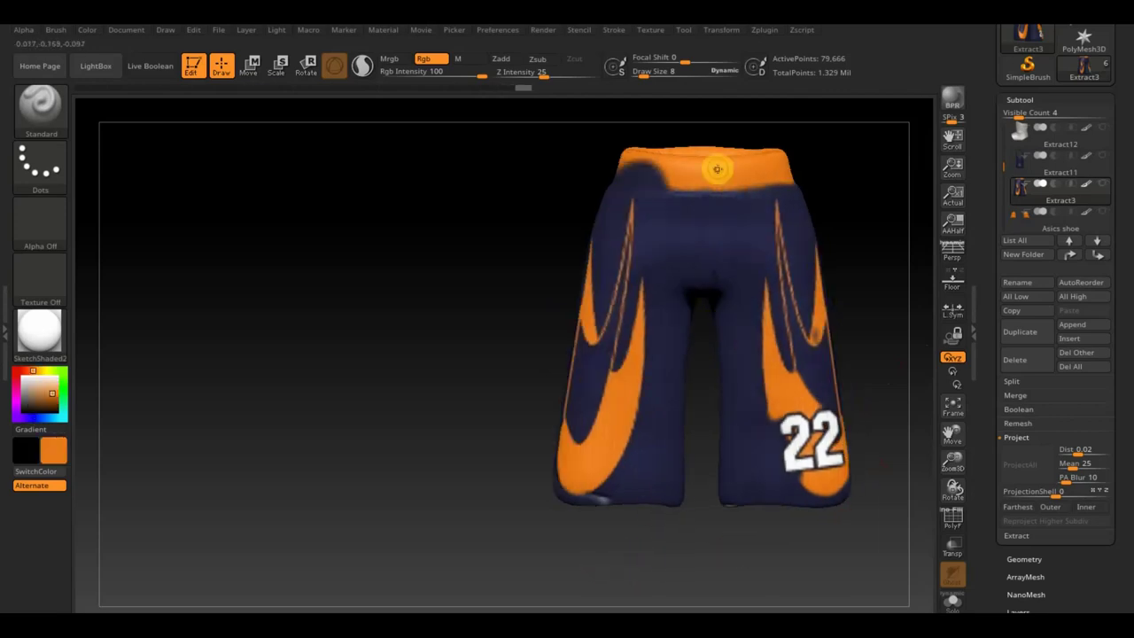
pyautogui.click(649, 75)
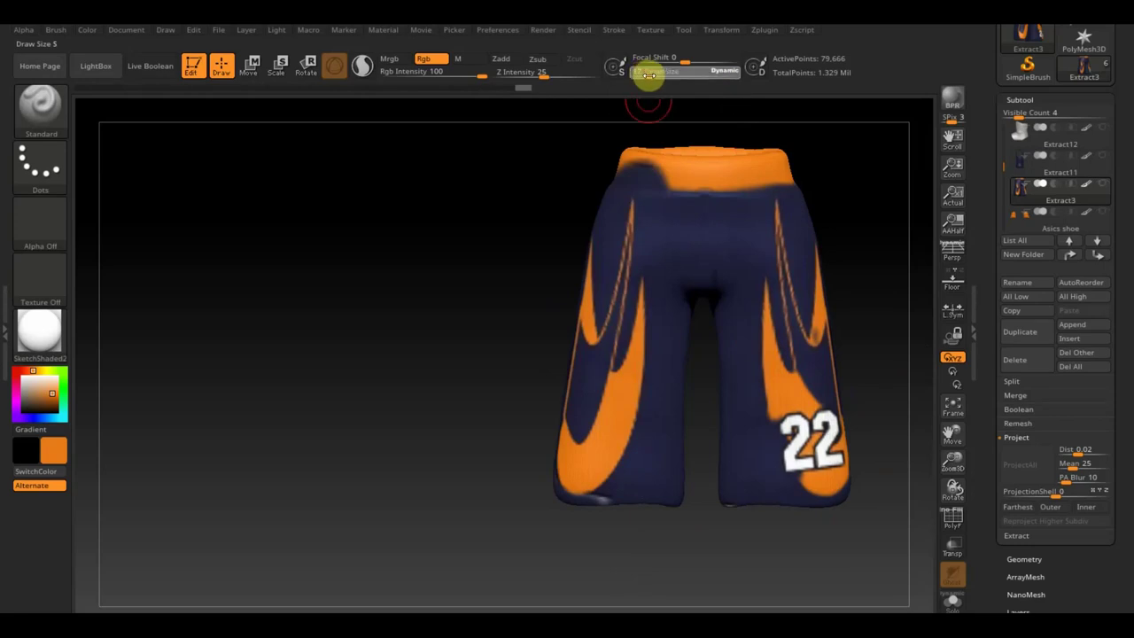
pyautogui.moveTo(664, 144)
pyautogui.mouseDown()
pyautogui.moveTo(638, 160)
pyautogui.moveTo(608, 151)
pyautogui.moveTo(672, 160)
pyautogui.mouseUp()
pyautogui.moveTo(552, 183)
pyautogui.mouseDown()
pyautogui.moveTo(561, 209)
pyautogui.moveTo(529, 208)
pyautogui.mouseUp()
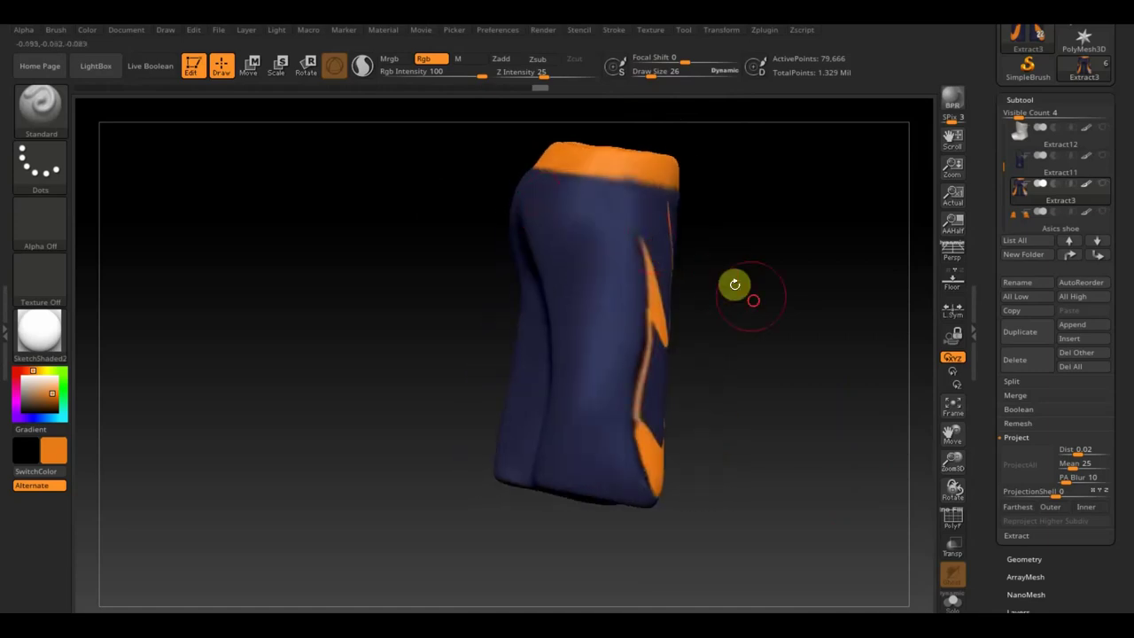
pyautogui.moveTo(735, 284); pyautogui.dragTo(678, 269)
pyautogui.keyDown('shift'); pyautogui.moveTo(867, 320); pyautogui.dragTo(863, 346); pyautogui.keyUp('shift')
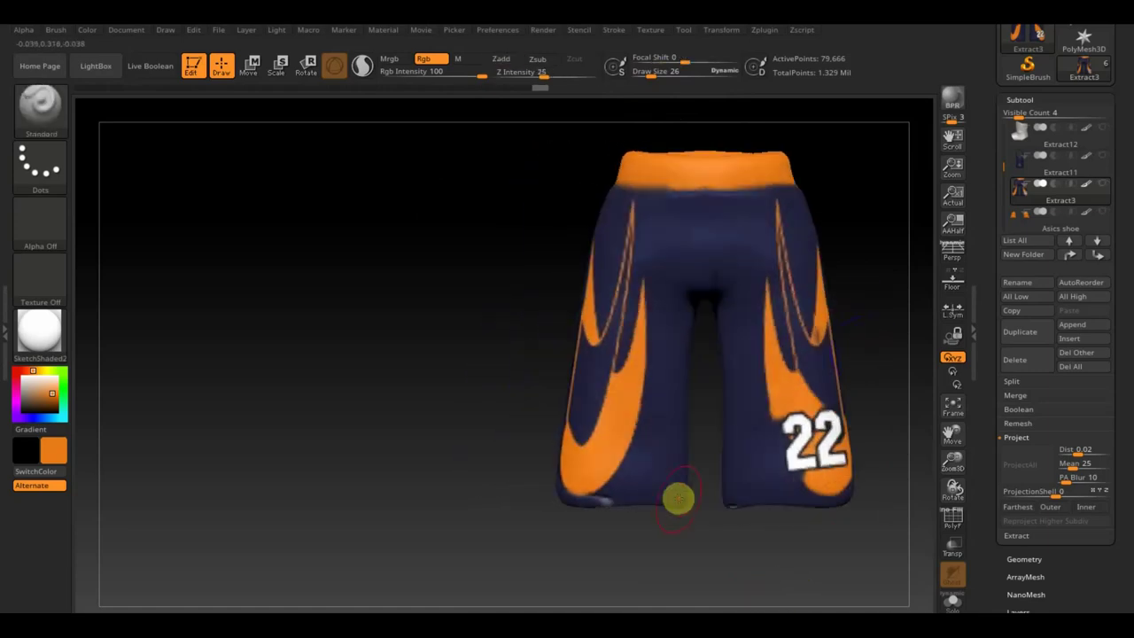
pyautogui.press('c')
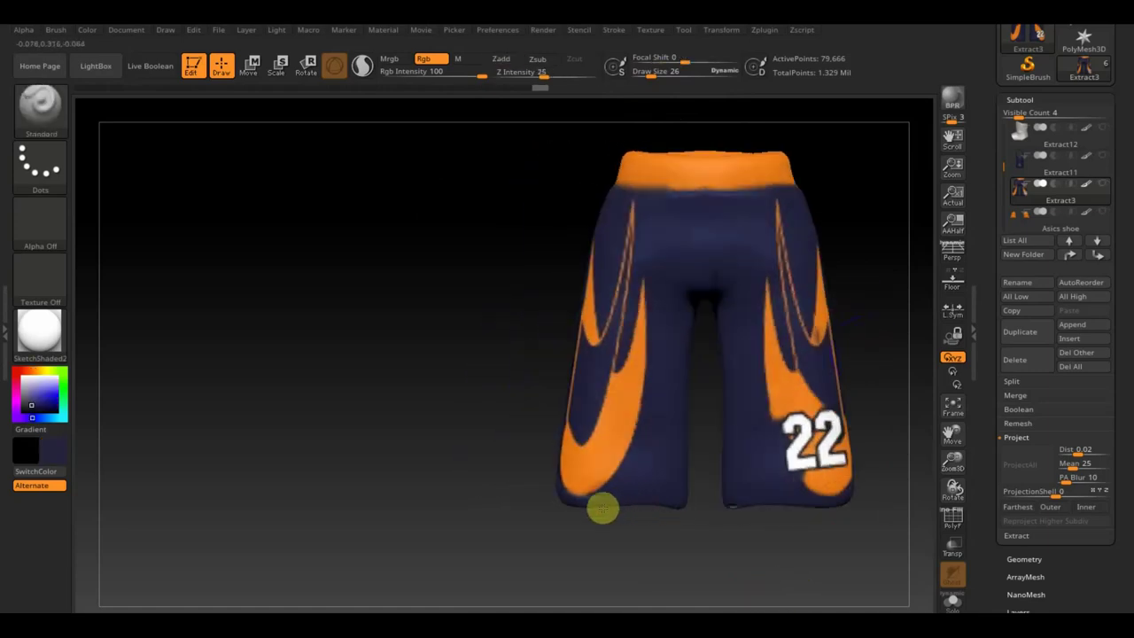
pyautogui.moveTo(643, 506)
pyautogui.mouseDown()
pyautogui.moveTo(665, 517)
pyautogui.moveTo(668, 501)
pyautogui.mouseUp()
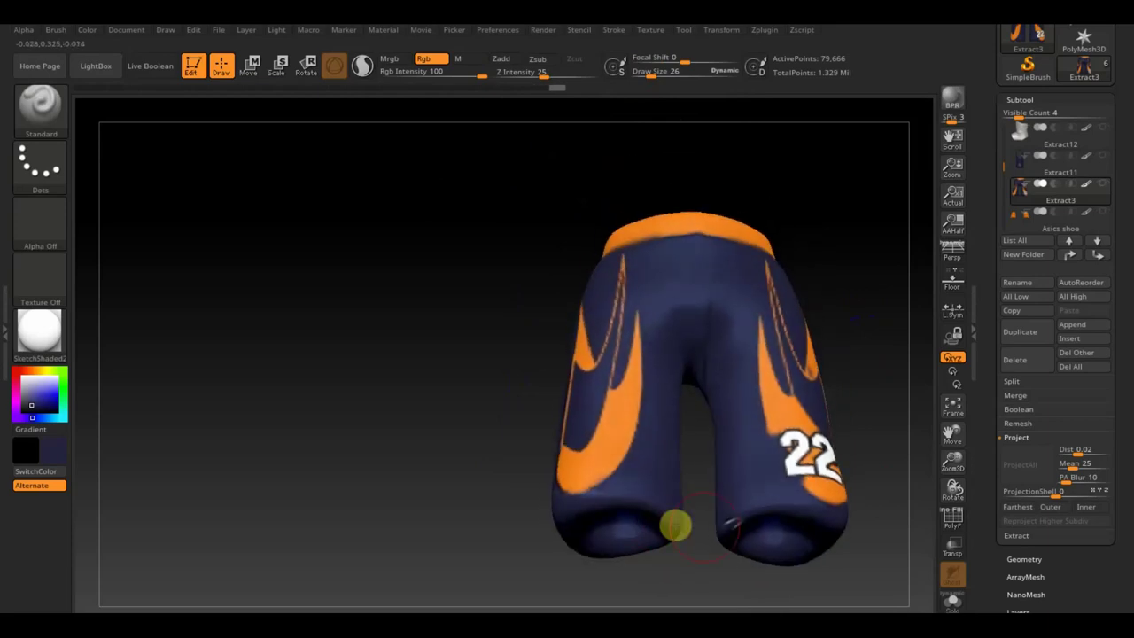
pyautogui.moveTo(734, 567)
pyautogui.mouseDown()
pyautogui.moveTo(729, 576)
pyautogui.moveTo(711, 496)
pyautogui.moveTo(744, 597)
pyautogui.moveTo(850, 342)
pyautogui.mouseUp()
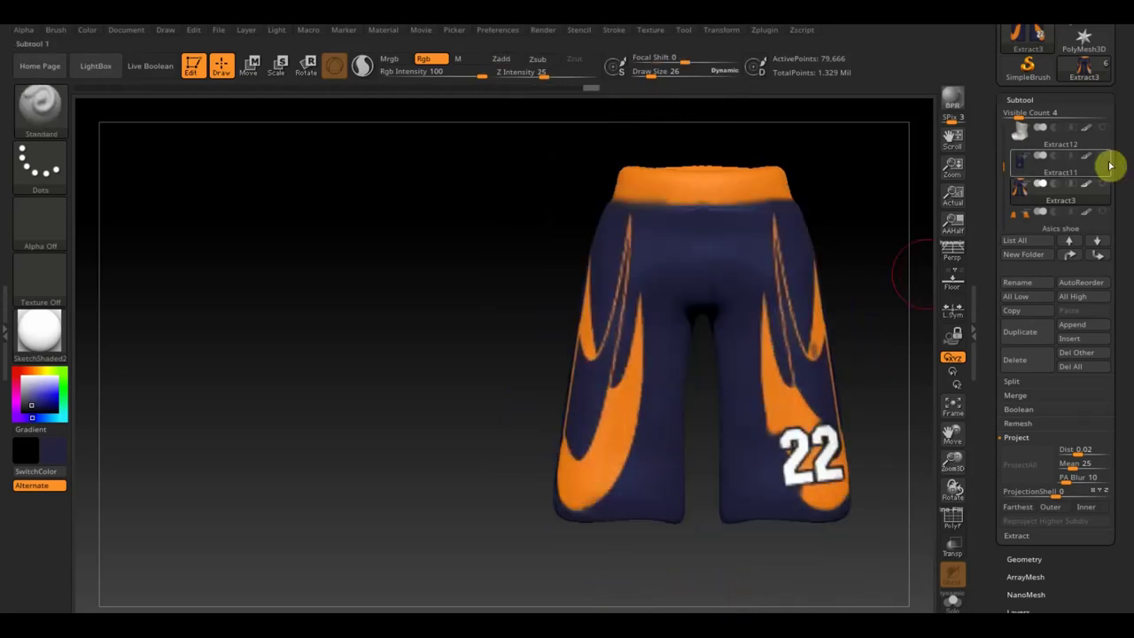
# Select the Extract11 tank top subtool, solo it, and zoom in on it
pyautogui.click(1105, 187)
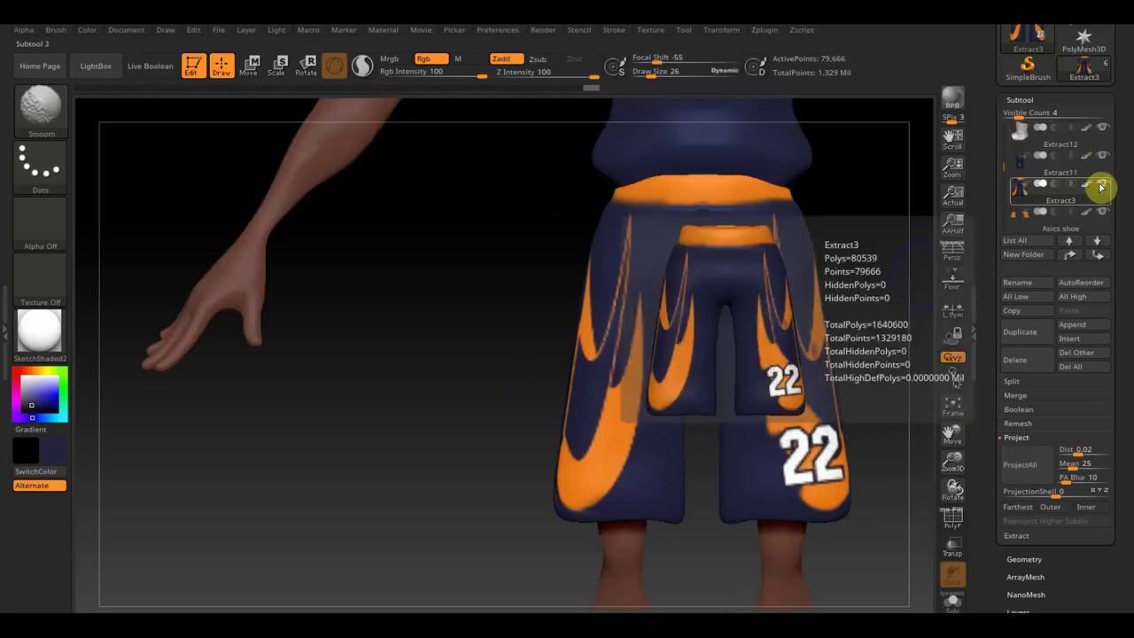
pyautogui.moveTo(374, 467)
pyautogui.keyDown('alt'); pyautogui.mouseDown()
pyautogui.moveTo(324, 433)
pyautogui.moveTo(367, 407)
pyautogui.moveTo(187, 385)
pyautogui.moveTo(596, 286)
pyautogui.mouseUp(); pyautogui.keyUp('alt')
pyautogui.moveTo(650, 204)
pyautogui.mouseDown()
pyautogui.moveTo(648, 248)
pyautogui.moveTo(688, 250)
pyautogui.mouseUp()
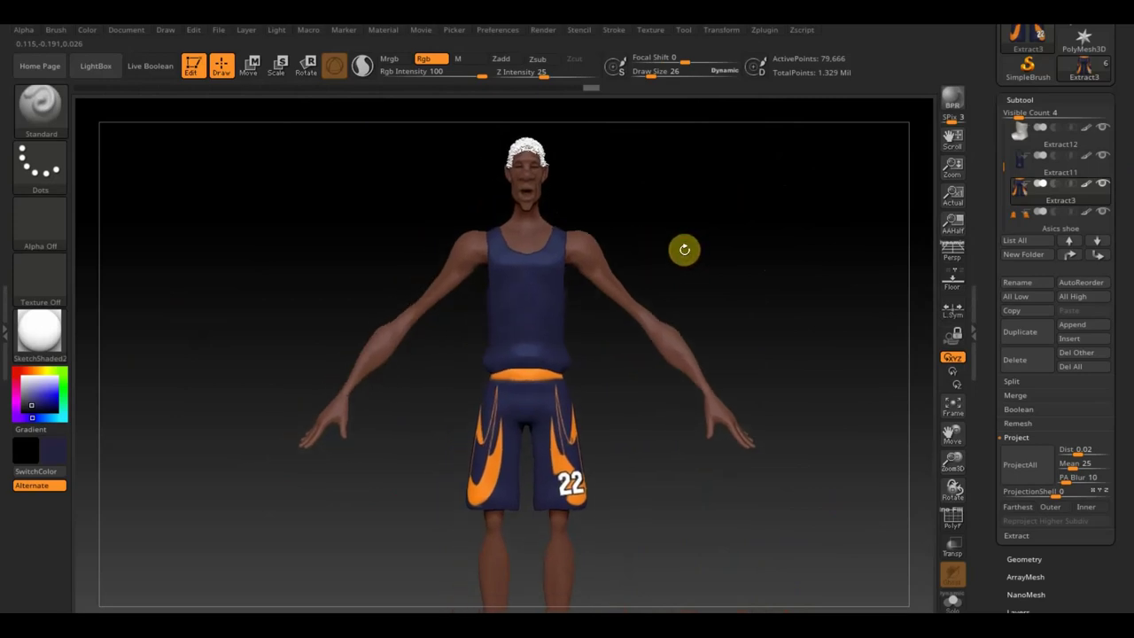
pyautogui.click(1030, 178)
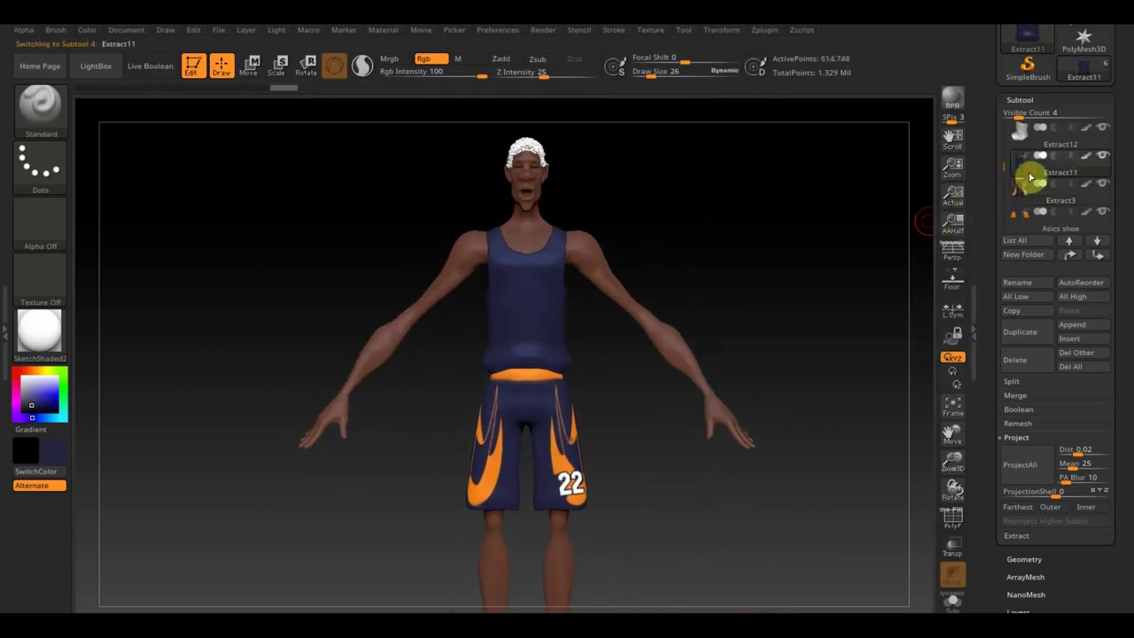
pyautogui.click(1102, 157)
pyautogui.moveTo(1059, 193)
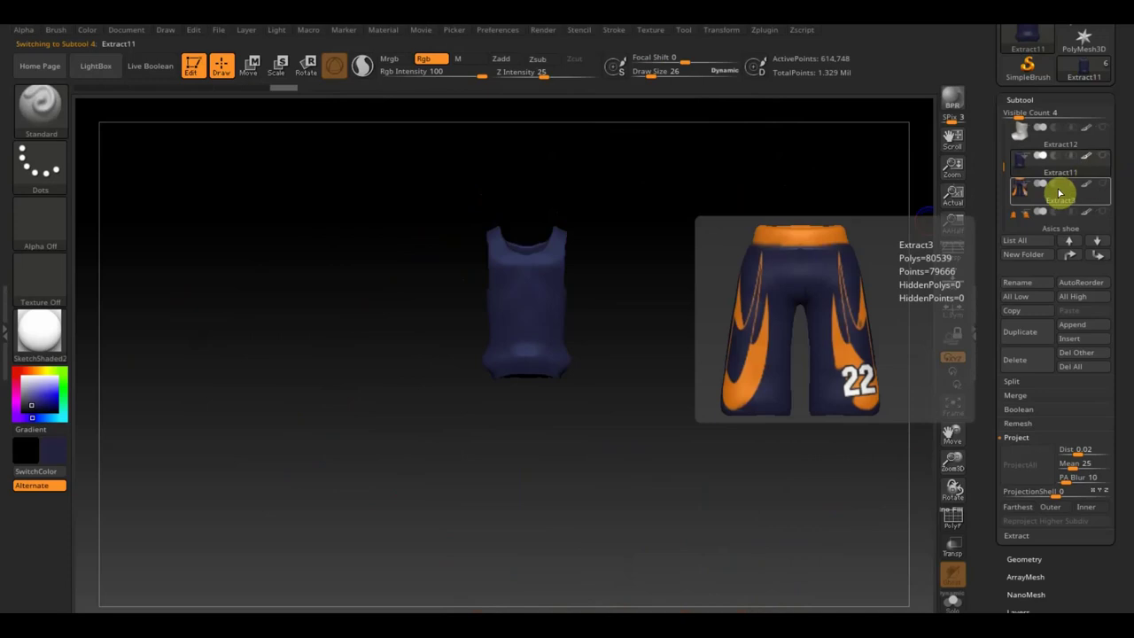
pyautogui.moveTo(681, 344)
pyautogui.keyDown('alt'); pyautogui.mouseDown()
pyautogui.moveTo(770, 531)
pyautogui.moveTo(708, 309)
pyautogui.moveTo(706, 562)
pyautogui.moveTo(712, 280)
pyautogui.moveTo(751, 398)
pyautogui.moveTo(736, 413)
pyautogui.moveTo(729, 393)
pyautogui.moveTo(718, 441)
pyautogui.moveTo(699, 298)
pyautogui.mouseUp(); pyautogui.keyUp('alt')
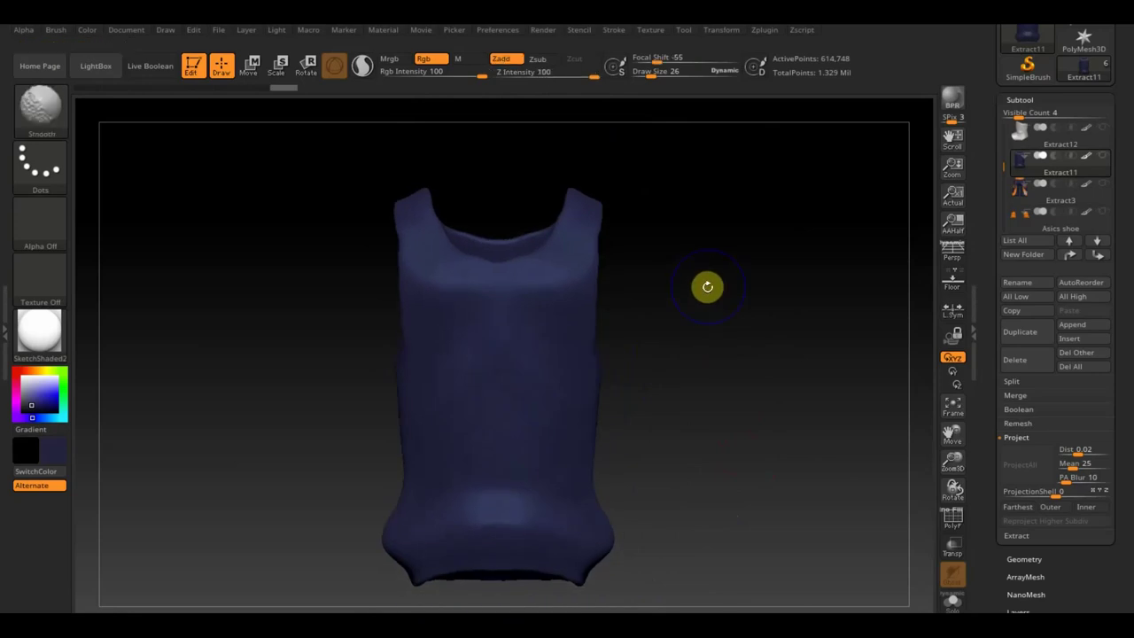
# Bring up the Spotlight jersey reference, level it and scale it to show the jerseys
pyautogui.hotkey('shift', 'z')
pyautogui.press('z')
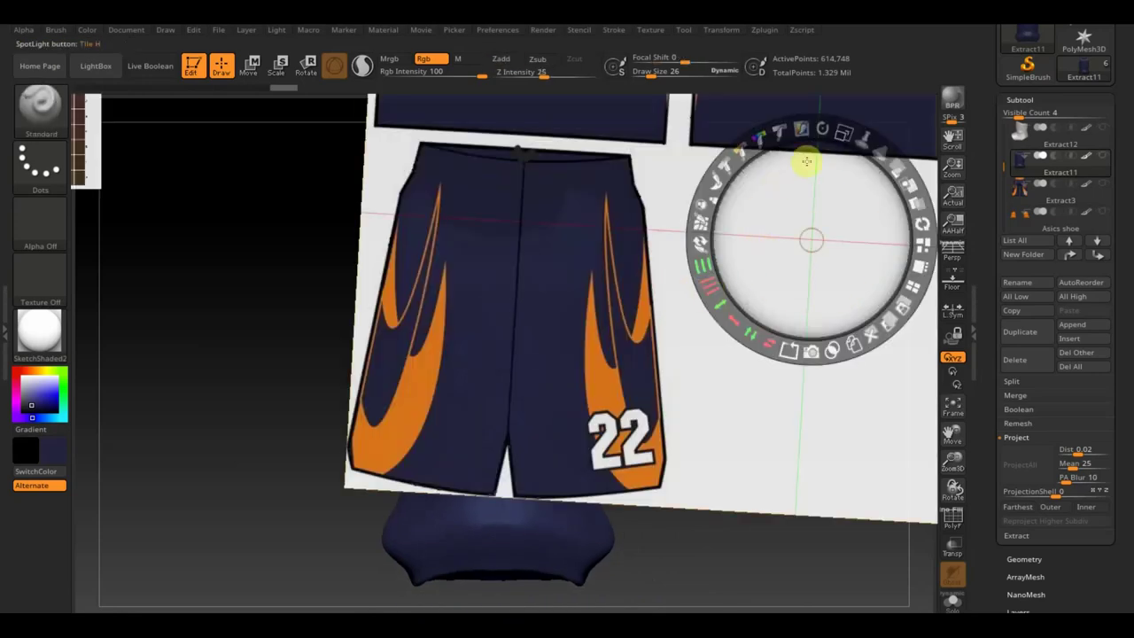
pyautogui.moveTo(823, 127); pyautogui.dragTo(762, 115)
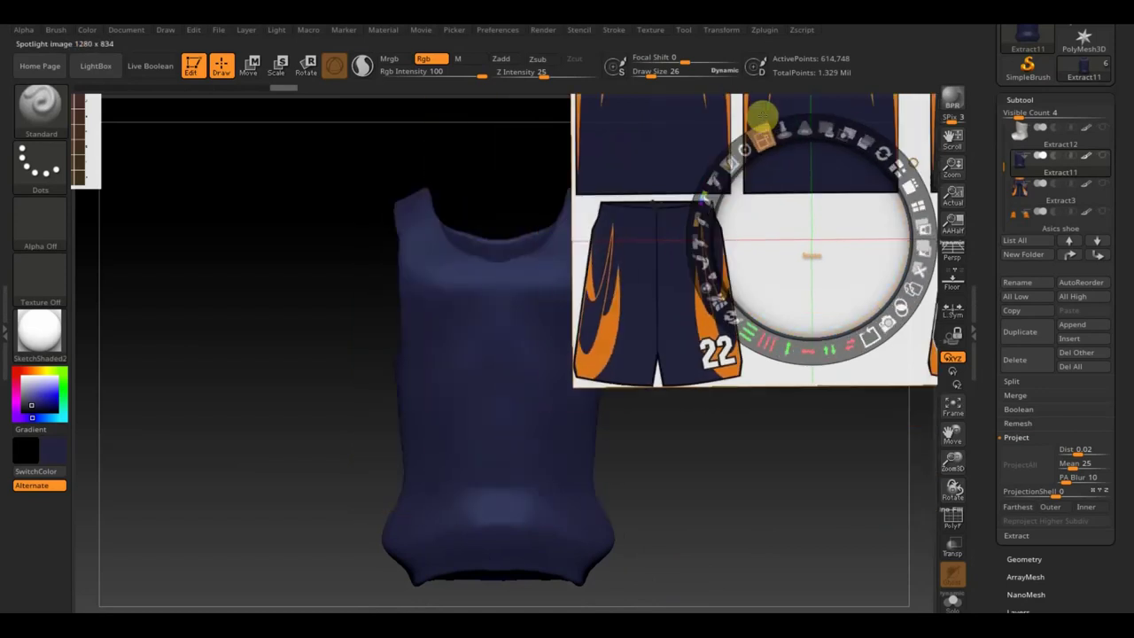
pyautogui.moveTo(797, 169); pyautogui.dragTo(645, 473)
pyautogui.moveTo(679, 406); pyautogui.dragTo(701, 441)
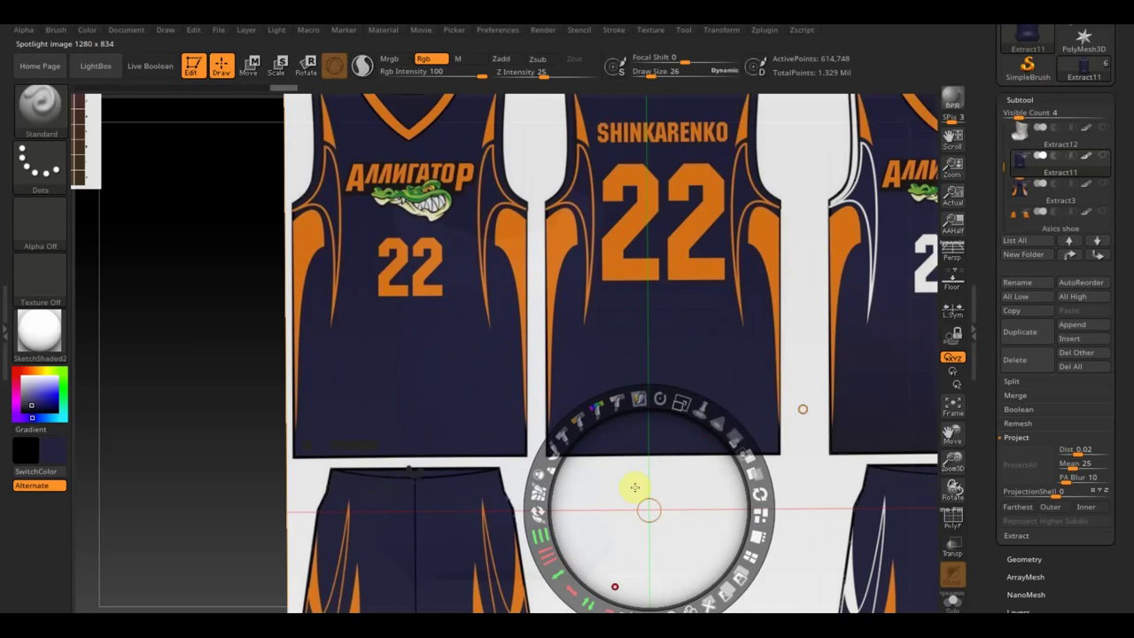
pyautogui.moveTo(643, 467)
pyautogui.mouseDown()
pyautogui.moveTo(653, 505)
pyautogui.moveTo(729, 585)
pyautogui.moveTo(752, 585)
pyautogui.moveTo(767, 606)
pyautogui.moveTo(728, 585)
pyautogui.mouseUp()
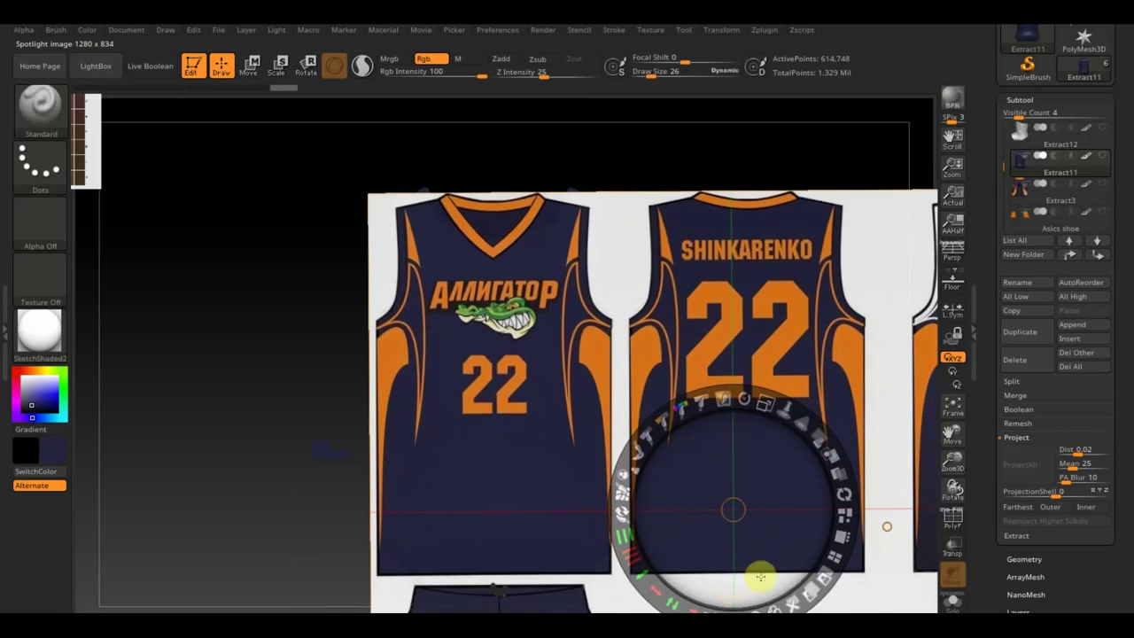
# Align the semi-transparent reference over the tank top and polypaint the orange side swooshes through it
pyautogui.moveTo(820, 435); pyautogui.dragTo(704, 385)
pyautogui.moveTo(887, 526)
pyautogui.mouseDown()
pyautogui.moveTo(930, 544)
pyautogui.moveTo(914, 558)
pyautogui.mouseUp()
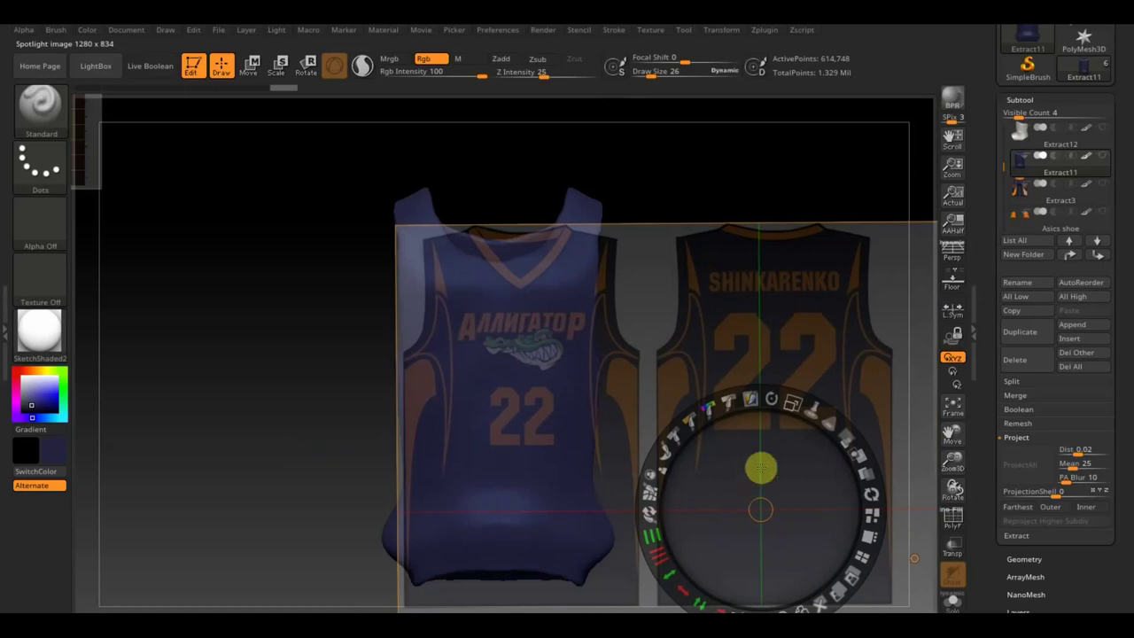
pyautogui.moveTo(772, 399); pyautogui.dragTo(762, 395)
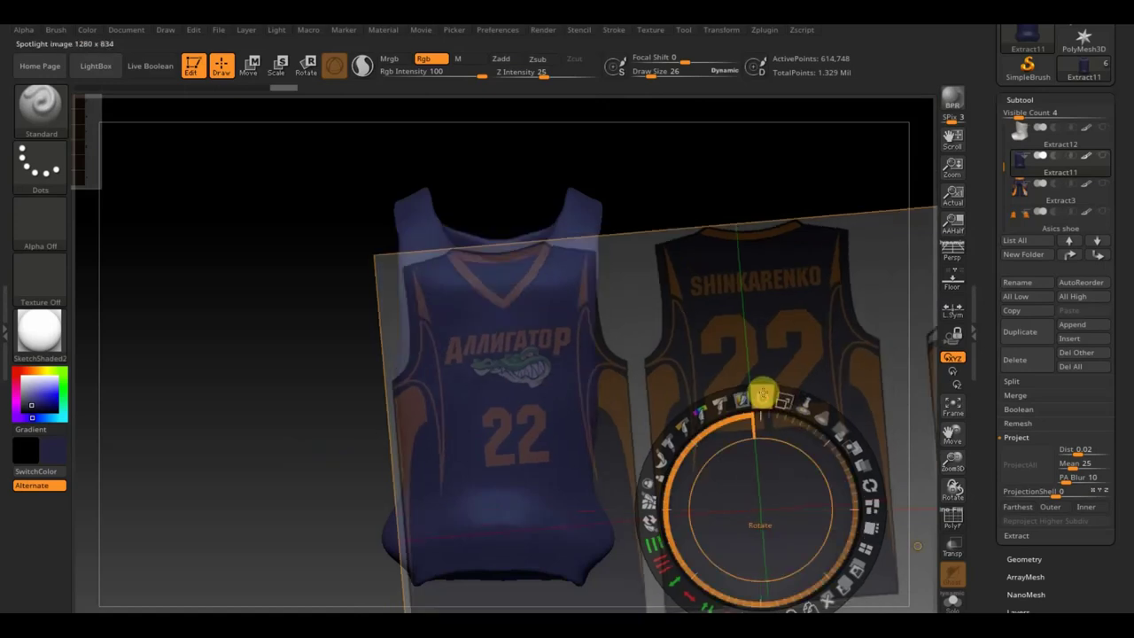
pyautogui.moveTo(754, 505)
pyautogui.mouseDown()
pyautogui.moveTo(769, 503)
pyautogui.moveTo(751, 502)
pyautogui.moveTo(749, 442)
pyautogui.mouseUp()
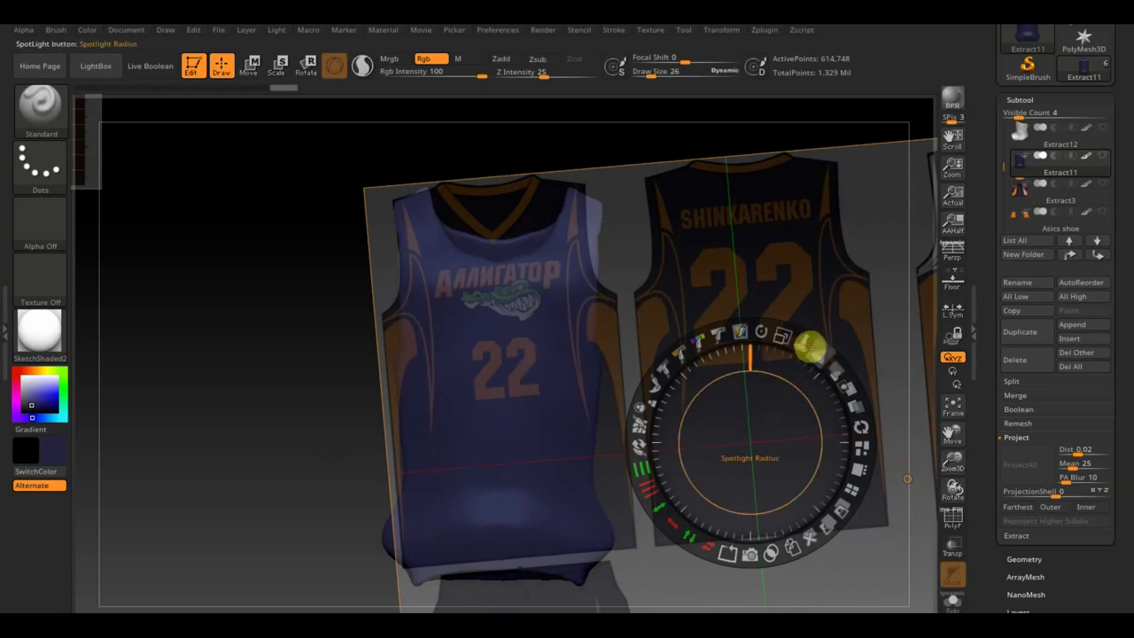
pyautogui.moveTo(831, 367); pyautogui.dragTo(856, 431)
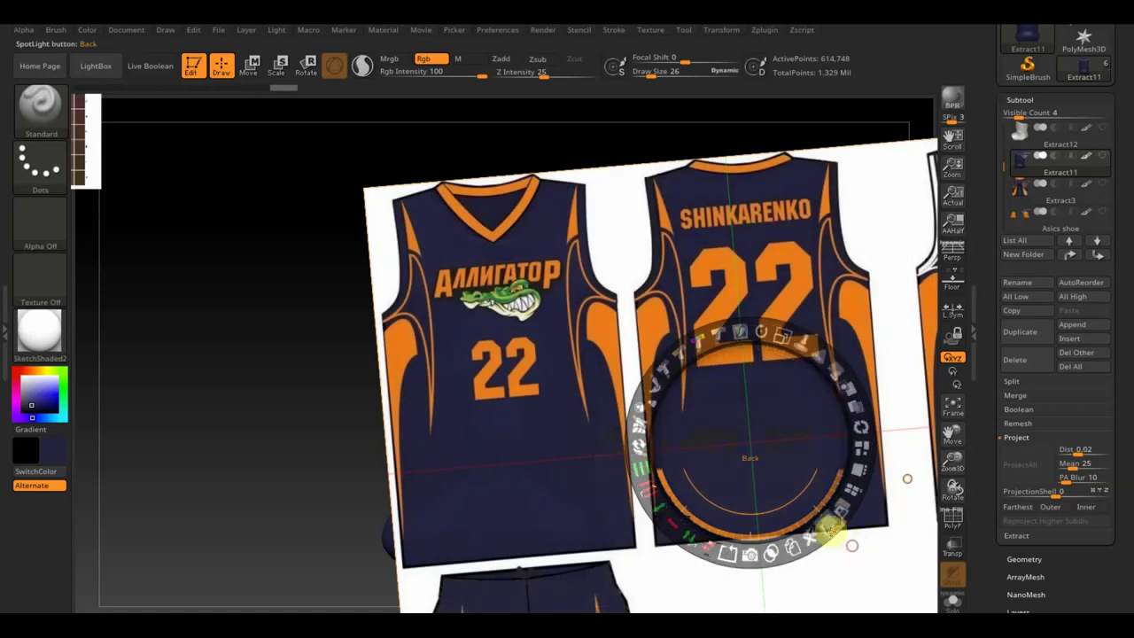
pyautogui.press('z')
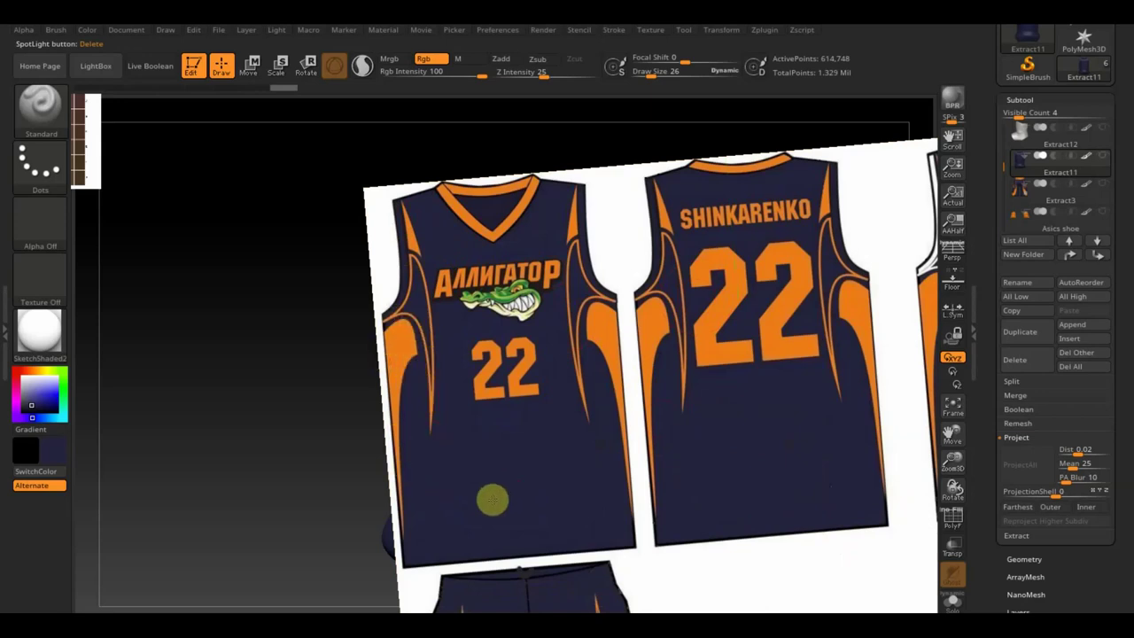
pyautogui.hotkey('shift', 'z')
pyautogui.moveTo(681, 384)
pyautogui.mouseDown()
pyautogui.moveTo(707, 382)
pyautogui.moveTo(691, 380)
pyautogui.mouseUp()
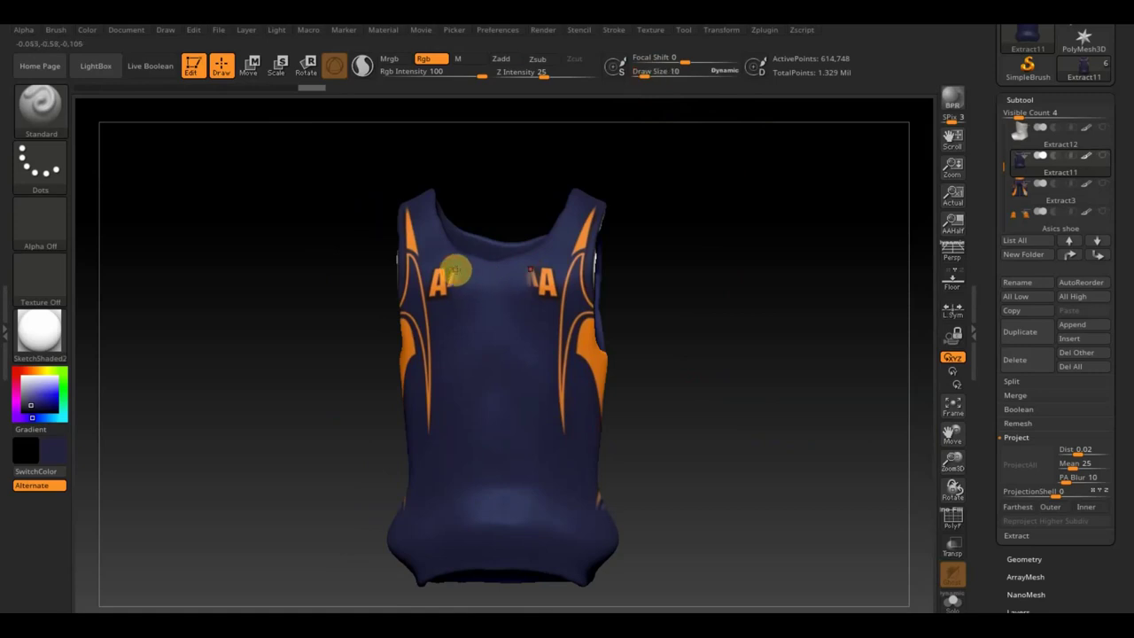
# Paint out the stray orange 'A' fragments in navy, then sample the stripe's orange
pyautogui.moveTo(450, 278)
pyautogui.mouseDown()
pyautogui.moveTo(435, 263)
pyautogui.moveTo(441, 299)
pyautogui.mouseUp()
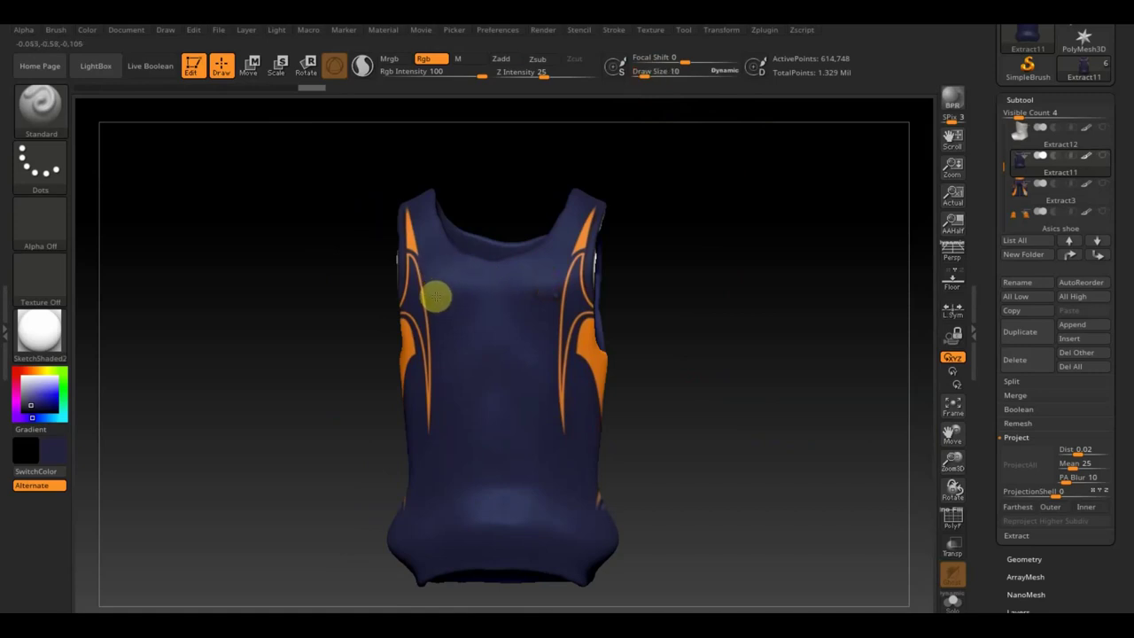
pyautogui.moveTo(247, 319); pyautogui.dragTo(373, 293)
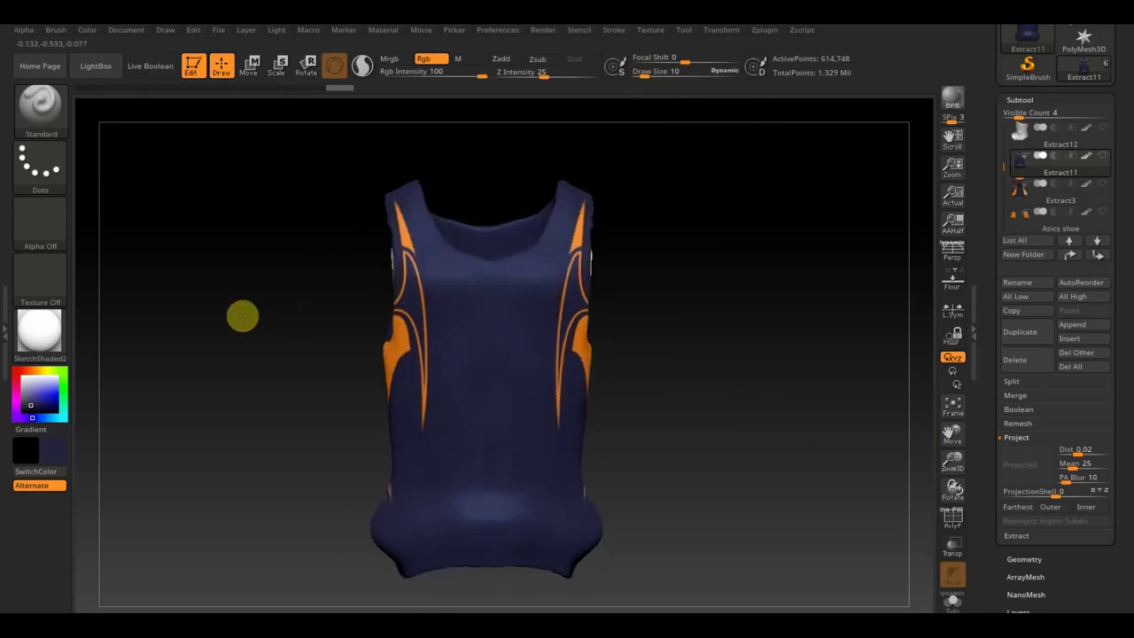
pyautogui.moveTo(597, 266); pyautogui.dragTo(710, 357)
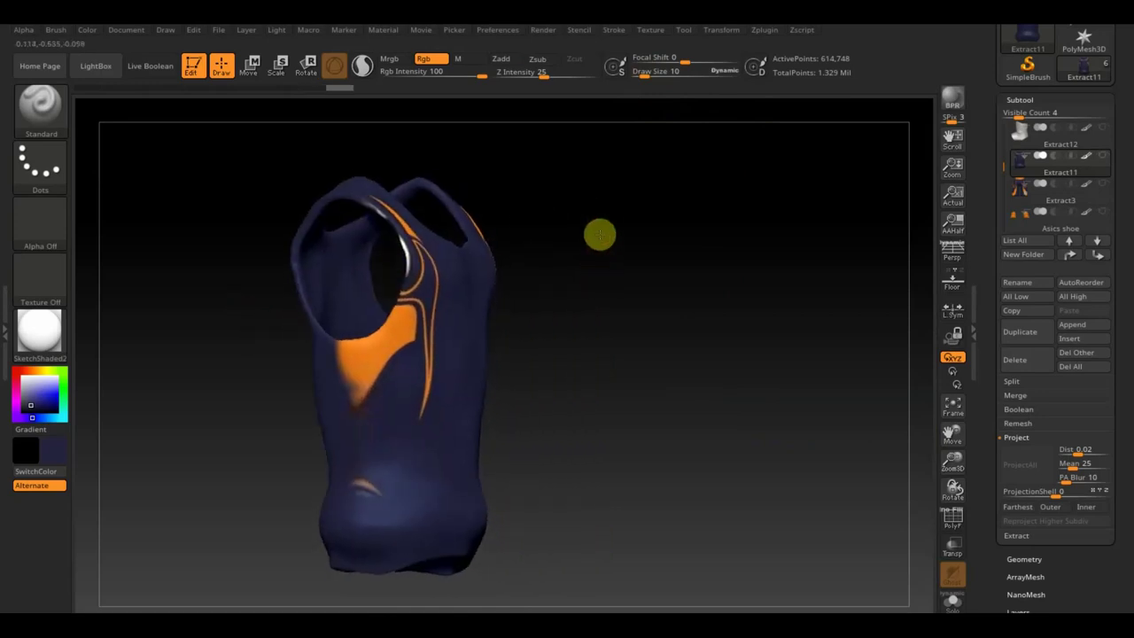
pyautogui.moveTo(722, 299)
pyautogui.mouseDown()
pyautogui.moveTo(455, 360)
pyautogui.moveTo(413, 331)
pyautogui.moveTo(413, 311)
pyautogui.moveTo(420, 347)
pyautogui.moveTo(386, 255)
pyautogui.moveTo(395, 345)
pyautogui.moveTo(414, 372)
pyautogui.mouseUp()
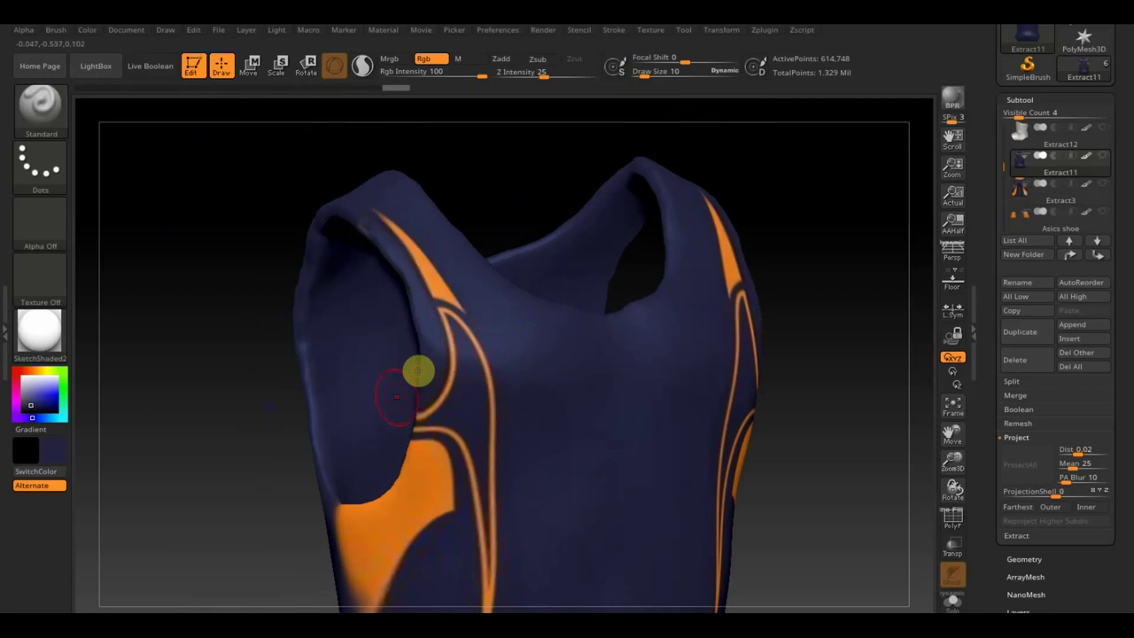
pyautogui.moveTo(881, 402)
pyautogui.keyDown('alt'); pyautogui.mouseDown()
pyautogui.moveTo(875, 455)
pyautogui.moveTo(835, 330)
pyautogui.moveTo(812, 374)
pyautogui.mouseUp(); pyautogui.keyUp('alt')
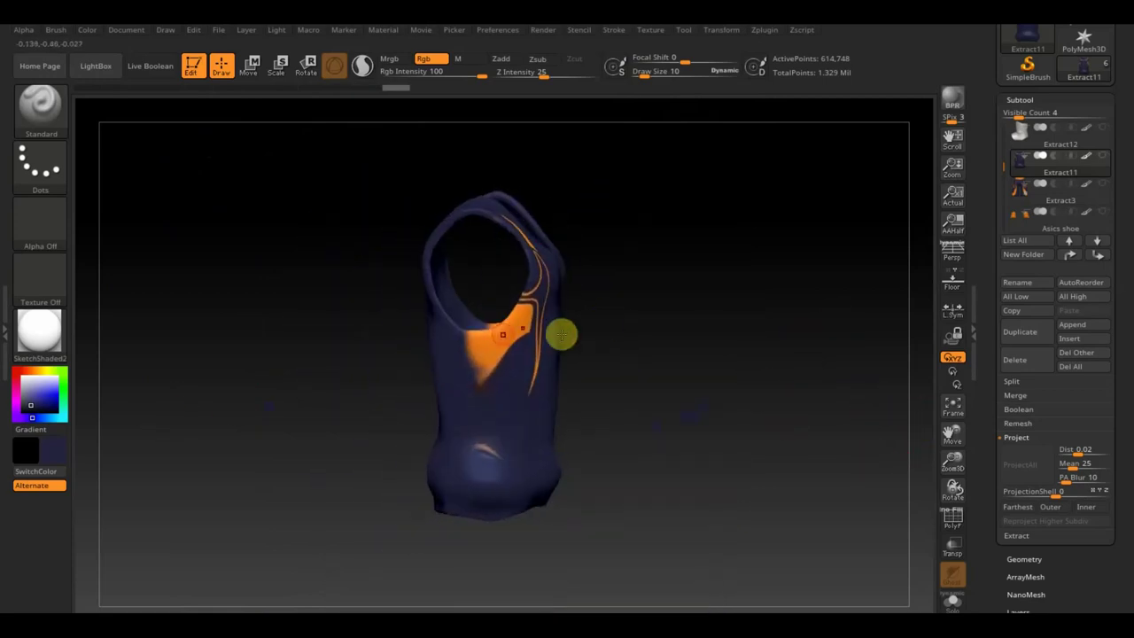
pyautogui.press('c')
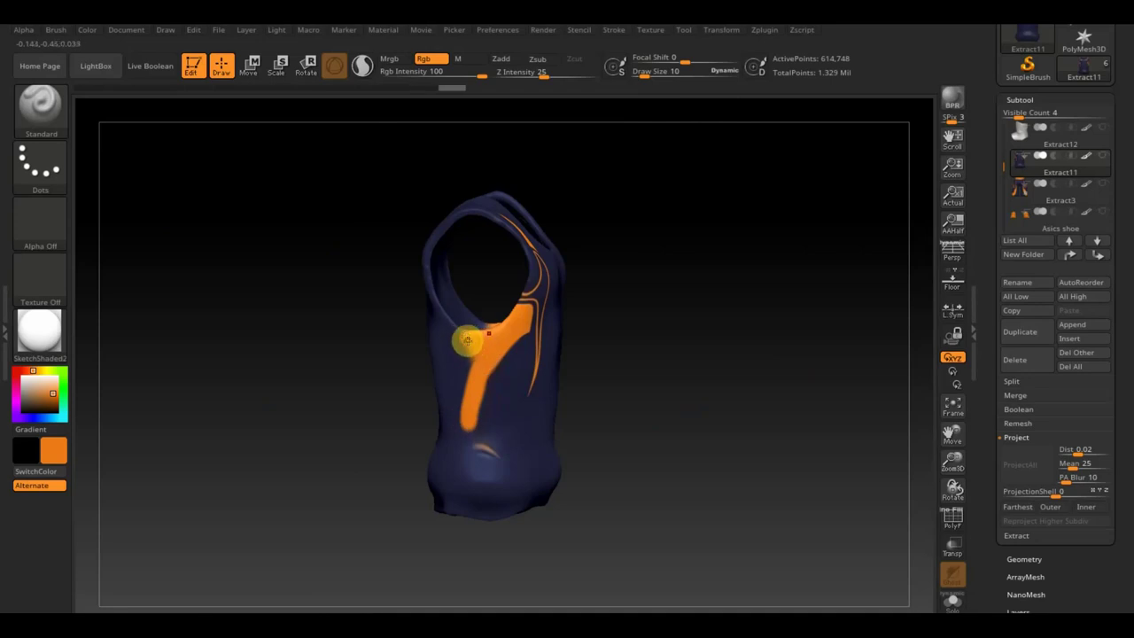
# Extend the orange stripe down the side, then trim its edges in navy at size 7, tapering the tail
pyautogui.moveTo(471, 430); pyautogui.dragTo(472, 403)
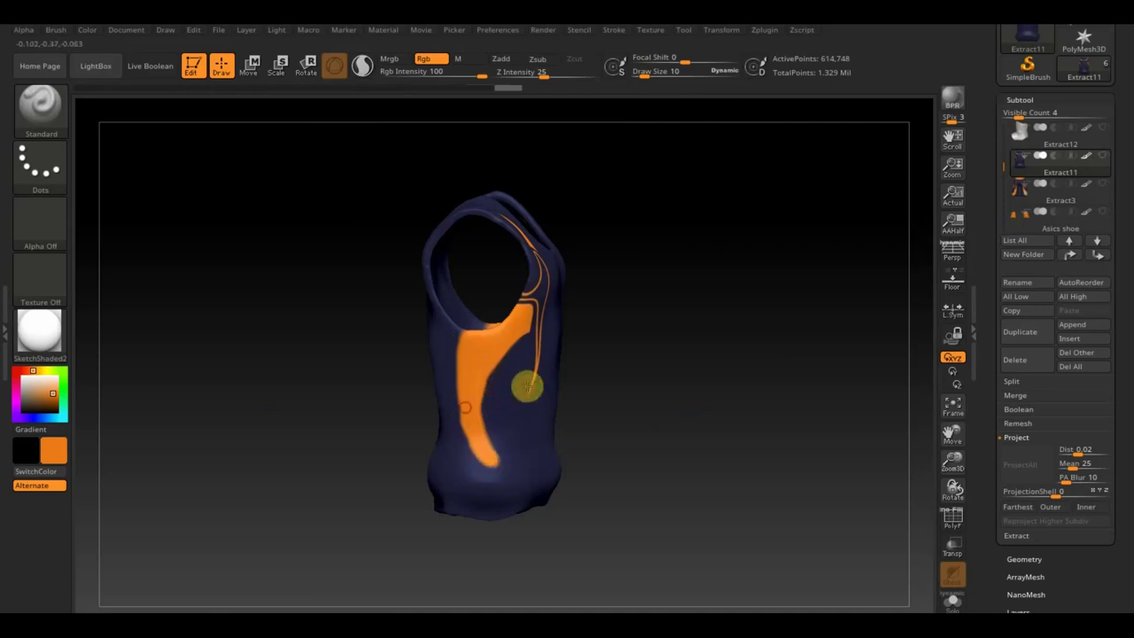
pyautogui.moveTo(680, 295)
pyautogui.keyDown('alt'); pyautogui.mouseDown()
pyautogui.moveTo(683, 264)
pyautogui.moveTo(729, 395)
pyautogui.moveTo(747, 274)
pyautogui.mouseUp(); pyautogui.keyUp('alt')
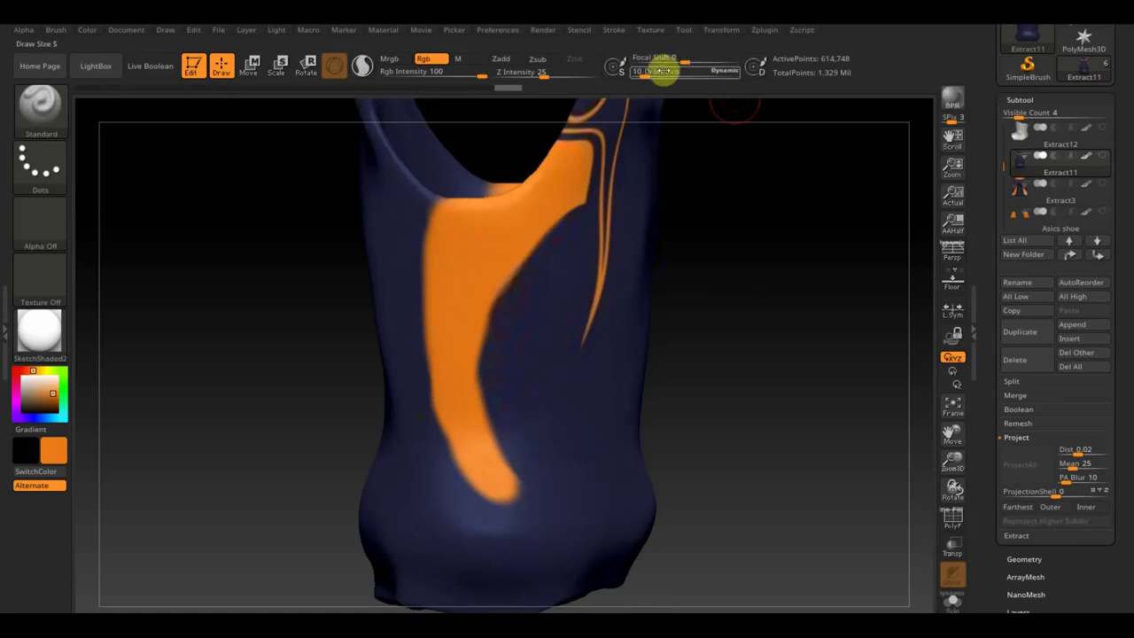
pyautogui.moveTo(647, 77); pyautogui.dragTo(644, 76)
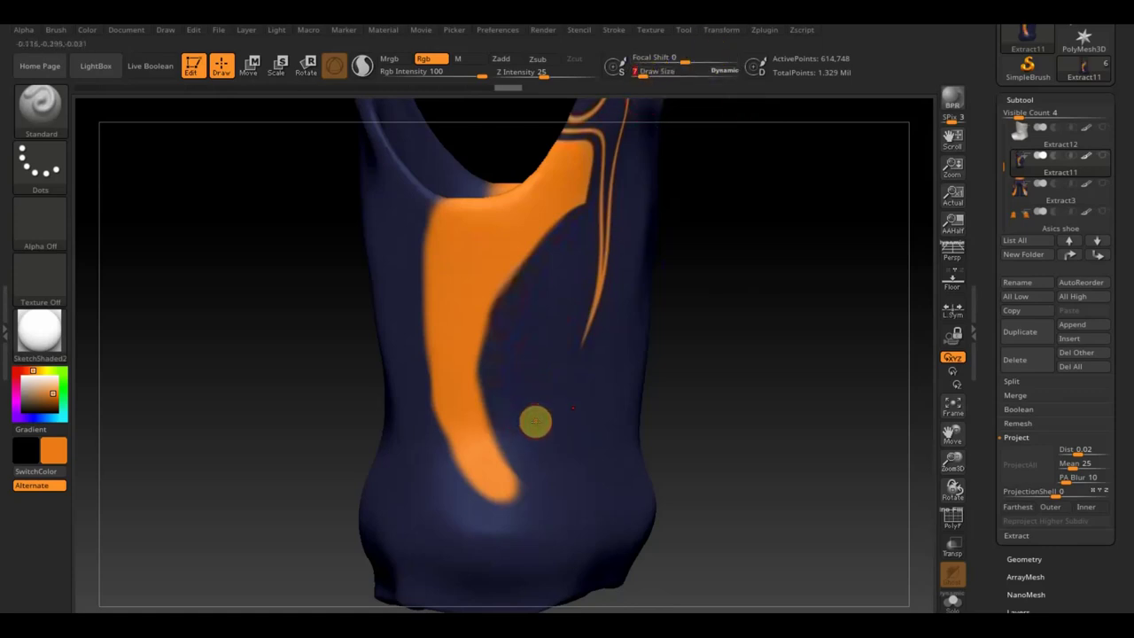
pyautogui.press('c')
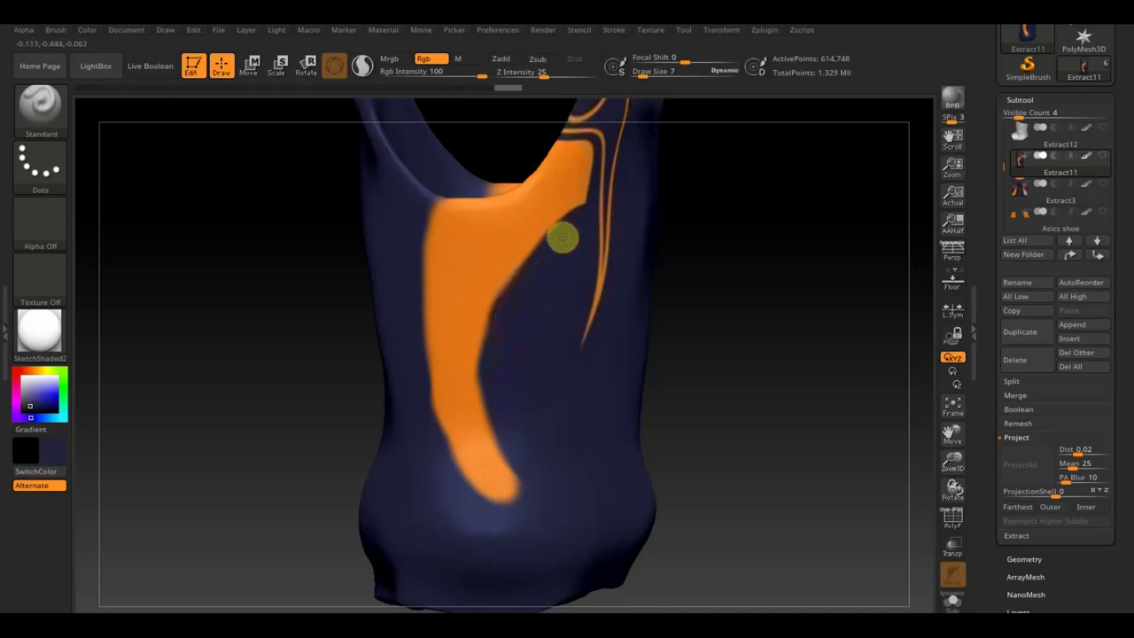
pyautogui.moveTo(539, 262)
pyautogui.mouseDown()
pyautogui.moveTo(496, 362)
pyautogui.moveTo(526, 460)
pyautogui.mouseUp()
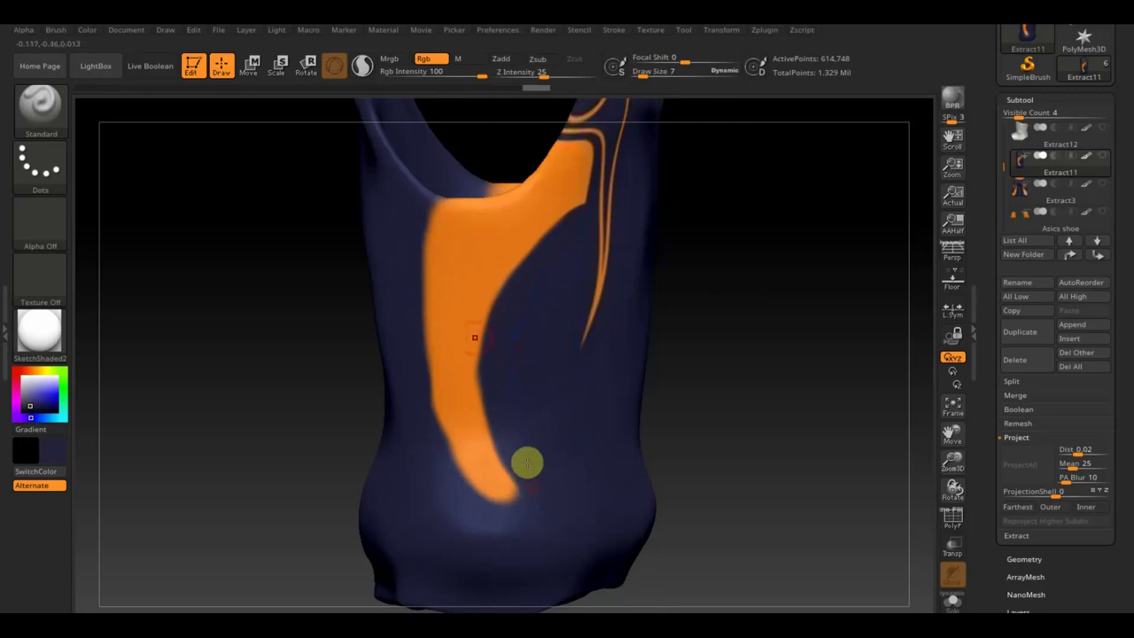
pyautogui.moveTo(433, 223)
pyautogui.mouseDown()
pyautogui.moveTo(425, 326)
pyautogui.moveTo(435, 398)
pyautogui.moveTo(472, 472)
pyautogui.mouseUp()
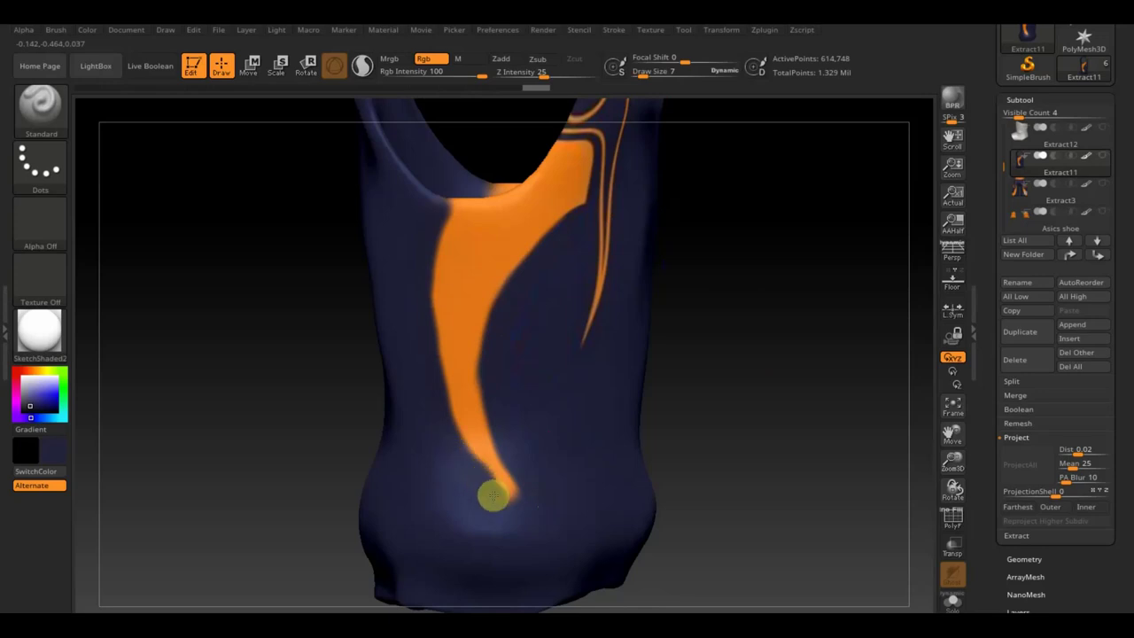
pyautogui.moveTo(451, 469); pyautogui.dragTo(501, 512)
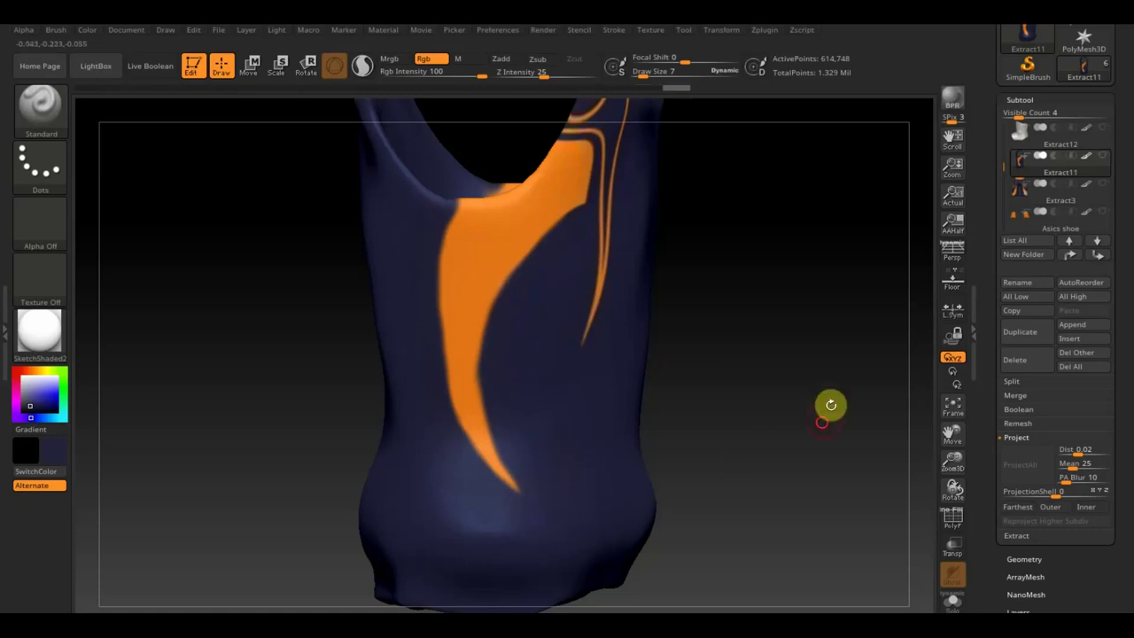
# Check the side flame from front and side, then mask the jersey's side panels
pyautogui.moveTo(831, 405)
pyautogui.keyDown('alt'); pyautogui.mouseDown()
pyautogui.moveTo(752, 357)
pyautogui.moveTo(733, 367)
pyautogui.mouseUp(); pyautogui.keyUp('alt')
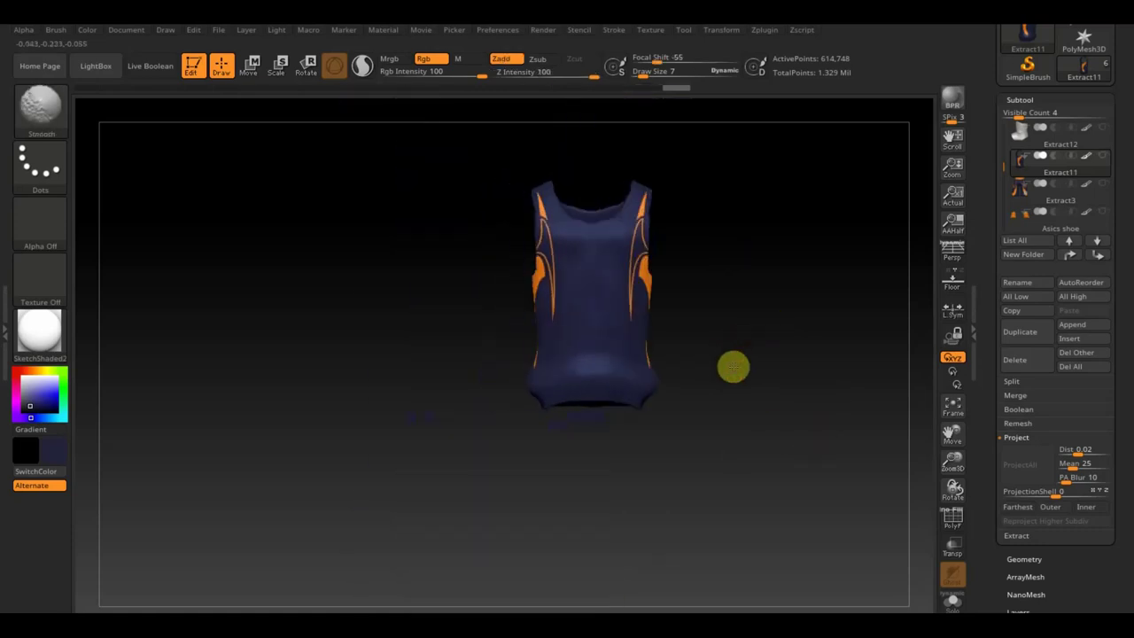
pyautogui.moveTo(747, 321)
pyautogui.mouseDown()
pyautogui.moveTo(664, 334)
pyautogui.moveTo(690, 344)
pyautogui.mouseUp()
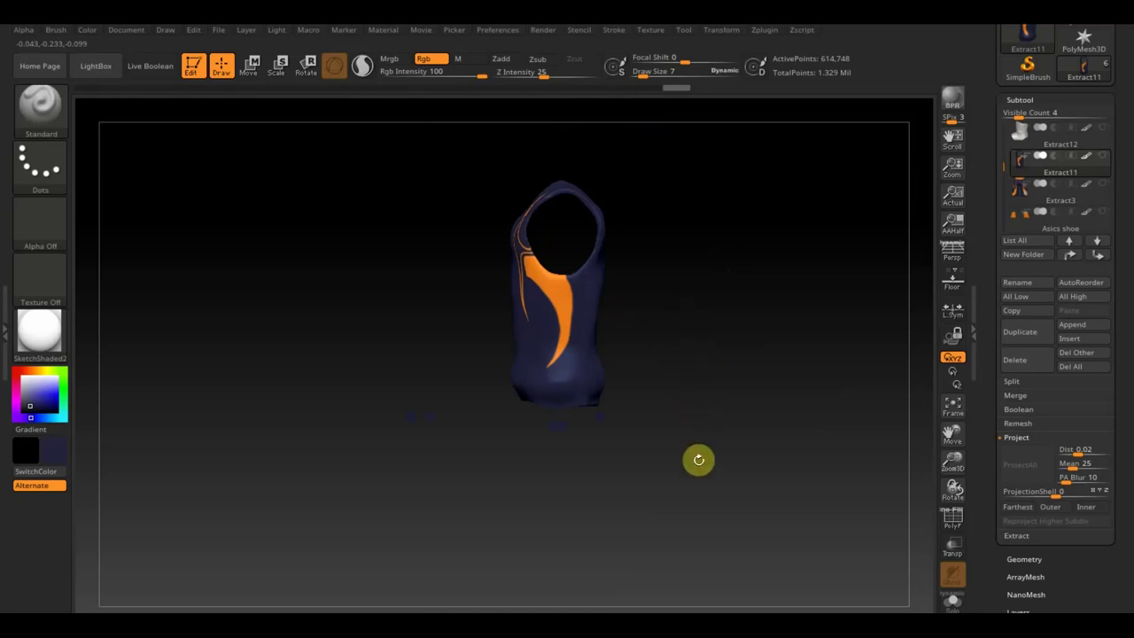
pyautogui.moveTo(679, 466); pyautogui.dragTo(735, 458)
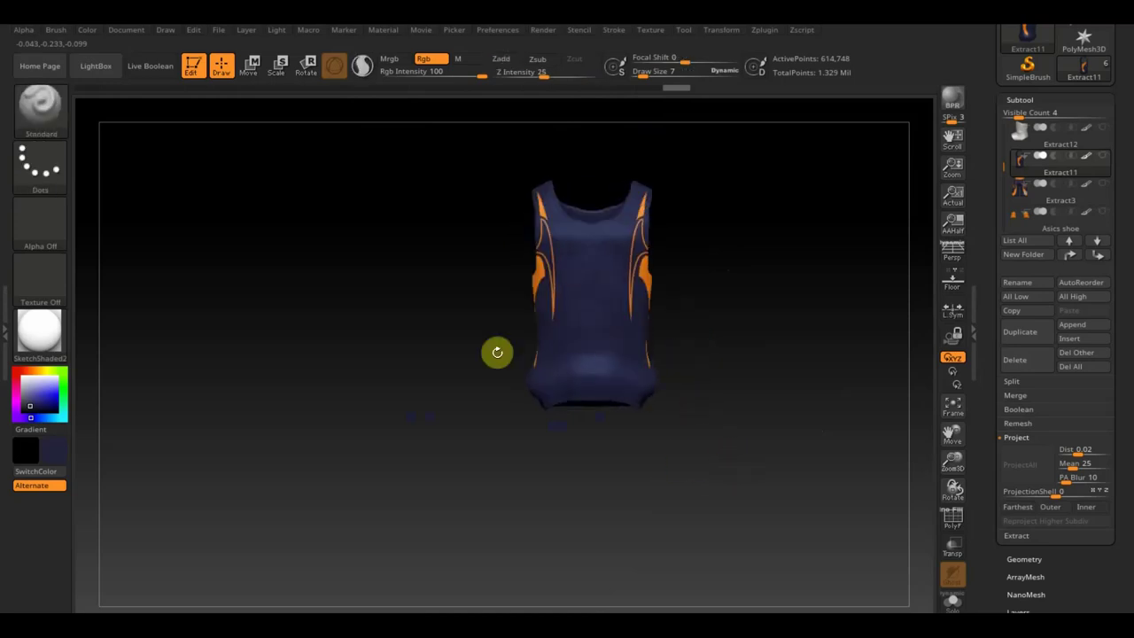
pyautogui.keyDown('ctrl'); pyautogui.moveTo(479, 149); pyautogui.dragTo(559, 429); pyautogui.keyUp('ctrl')
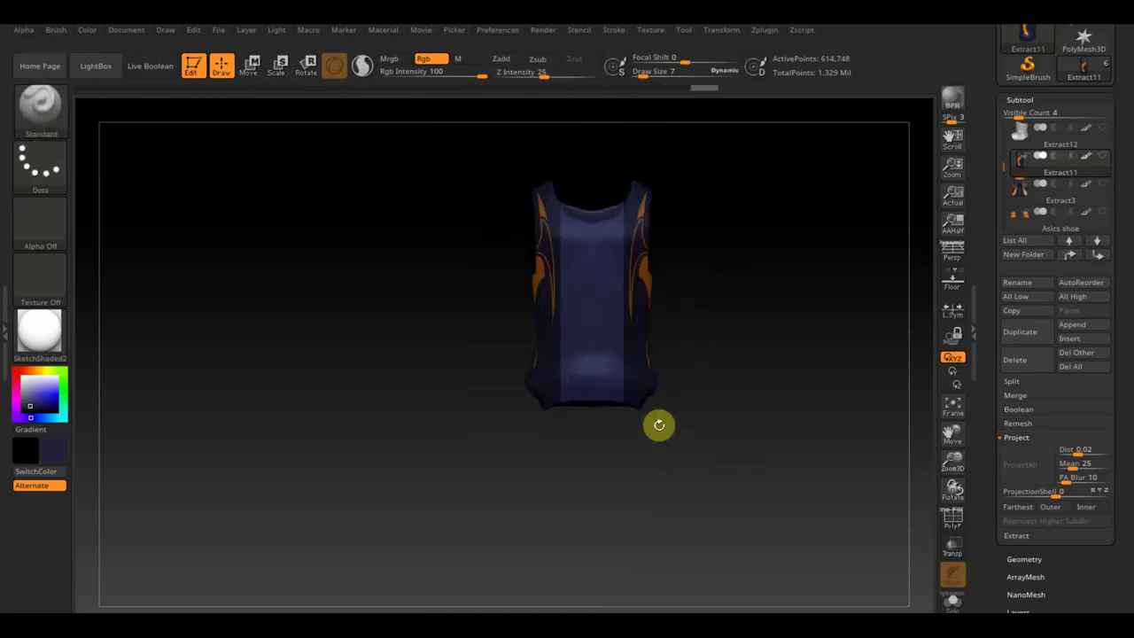
# Straighten, position and set the opacity of the jersey reference to paint the orange 22 on the chest
pyautogui.keyDown('alt'); pyautogui.moveTo(714, 377); pyautogui.dragTo(719, 417); pyautogui.keyUp('alt')
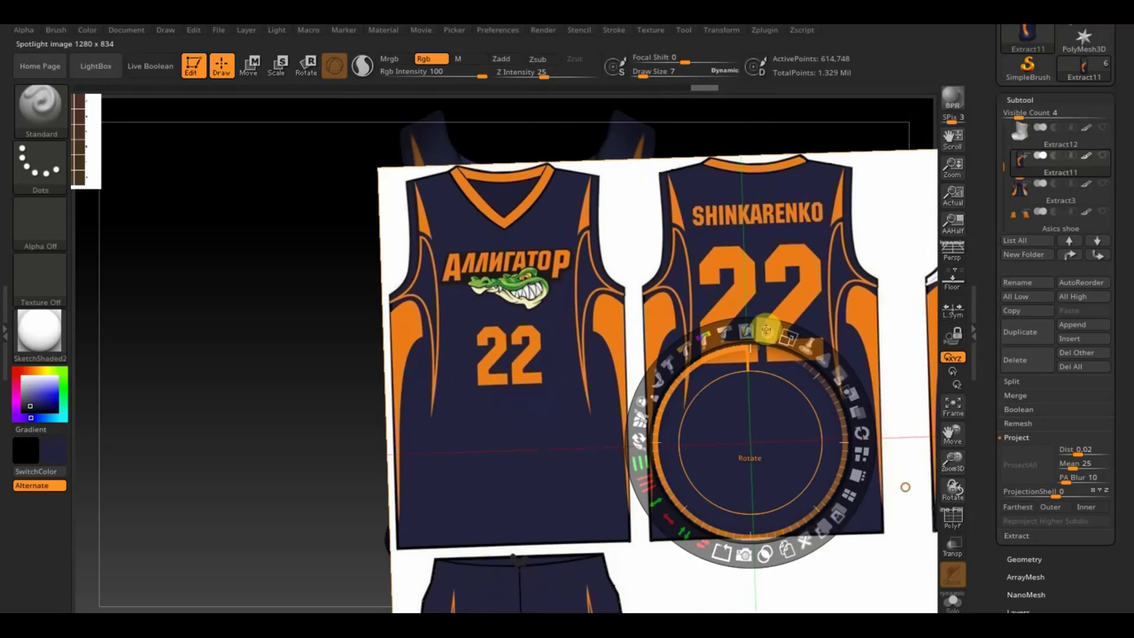
pyautogui.moveTo(840, 373)
pyautogui.mouseDown()
pyautogui.moveTo(859, 408)
pyautogui.moveTo(762, 312)
pyautogui.moveTo(817, 440)
pyautogui.moveTo(835, 381)
pyautogui.moveTo(815, 342)
pyautogui.moveTo(708, 275)
pyautogui.mouseUp()
pyautogui.moveTo(735, 367); pyautogui.dragTo(751, 369)
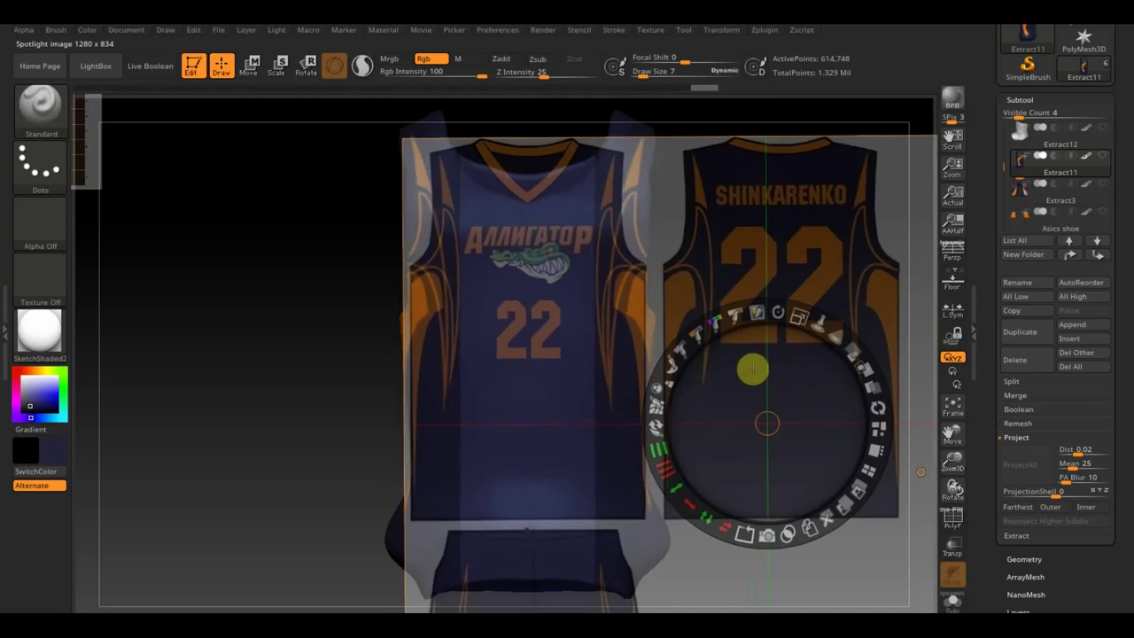
pyautogui.moveTo(803, 326)
pyautogui.mouseDown()
pyautogui.moveTo(860, 358)
pyautogui.moveTo(833, 463)
pyautogui.mouseUp()
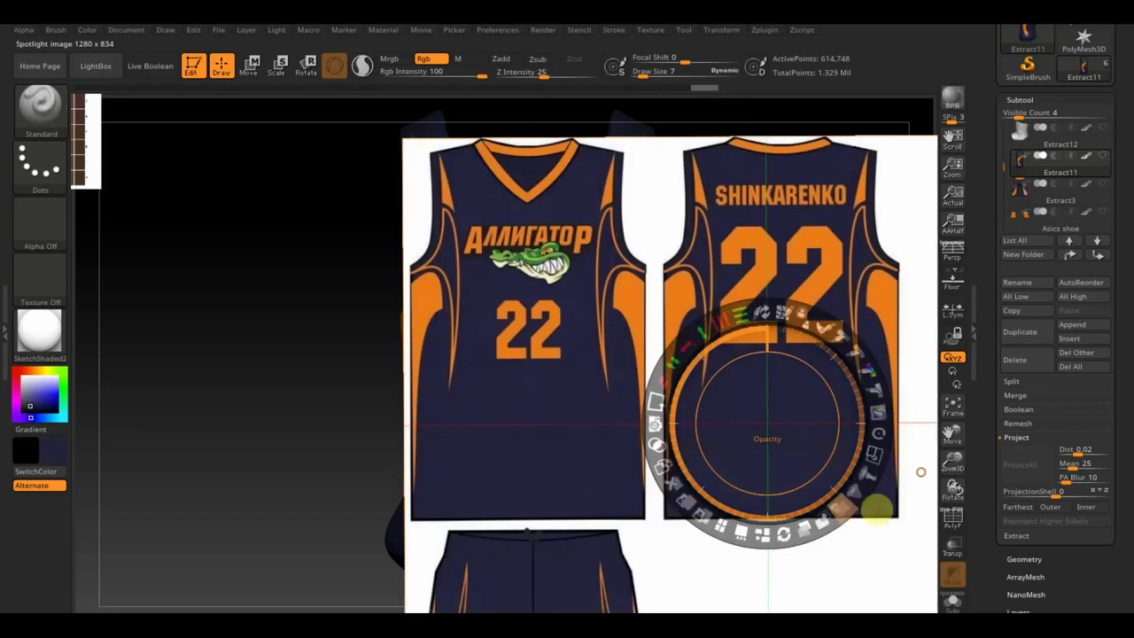
pyautogui.press('z')
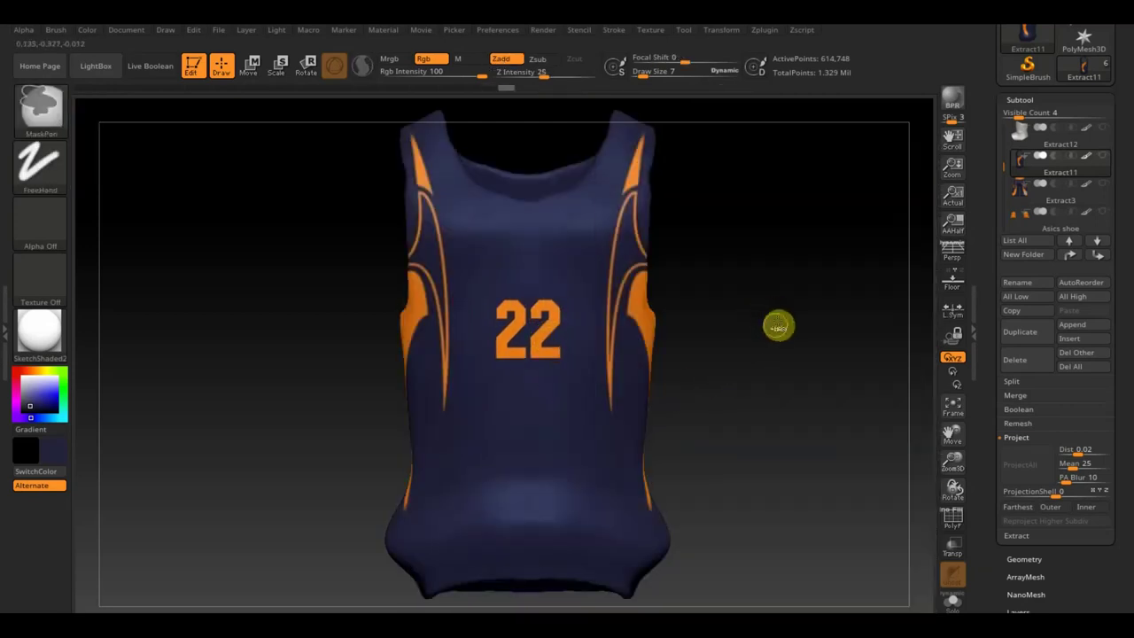
pyautogui.moveTo(769, 322)
pyautogui.mouseDown()
pyautogui.moveTo(785, 337)
pyautogui.moveTo(774, 312)
pyautogui.mouseUp()
# Sample orange and paint trim on the left shoulder tip and down both shoulder straps
pyautogui.keyDown('alt'); pyautogui.moveTo(774, 271); pyautogui.dragTo(789, 466); pyautogui.keyUp('alt')
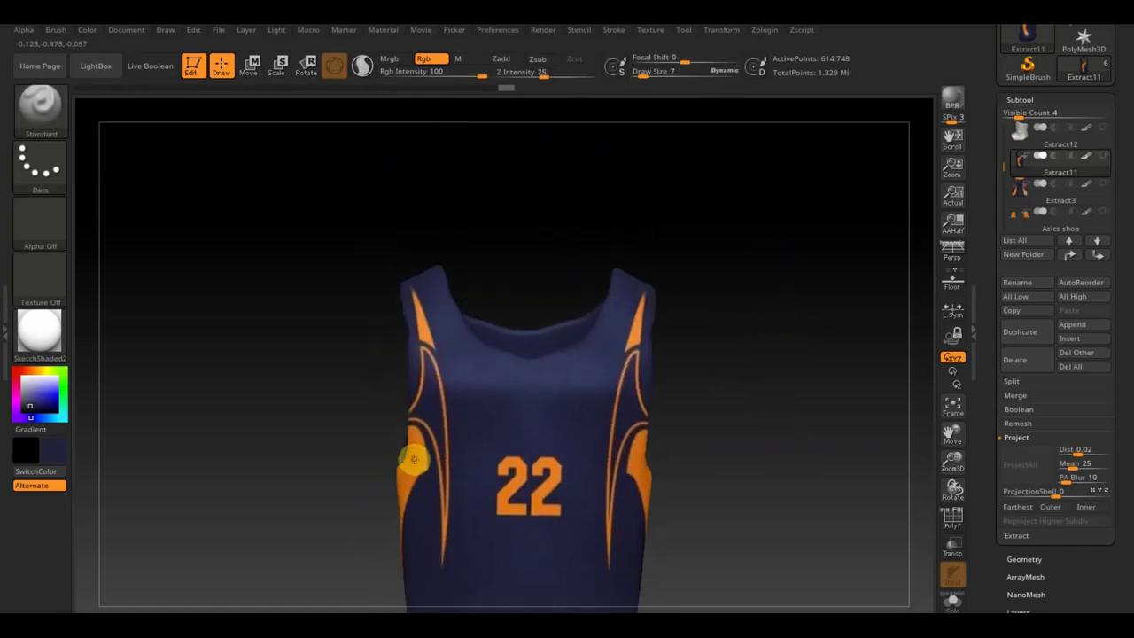
pyautogui.press('c')
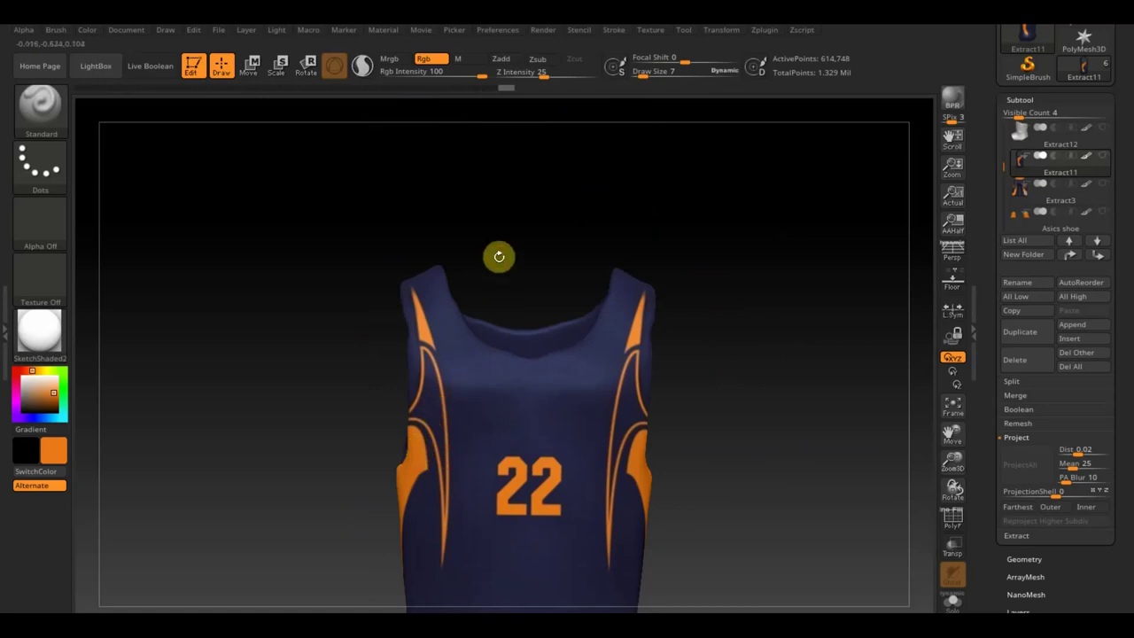
pyautogui.moveTo(504, 218)
pyautogui.keyDown('alt'); pyautogui.mouseDown()
pyautogui.moveTo(478, 174)
pyautogui.moveTo(523, 233)
pyautogui.moveTo(506, 349)
pyautogui.mouseUp(); pyautogui.keyUp('alt')
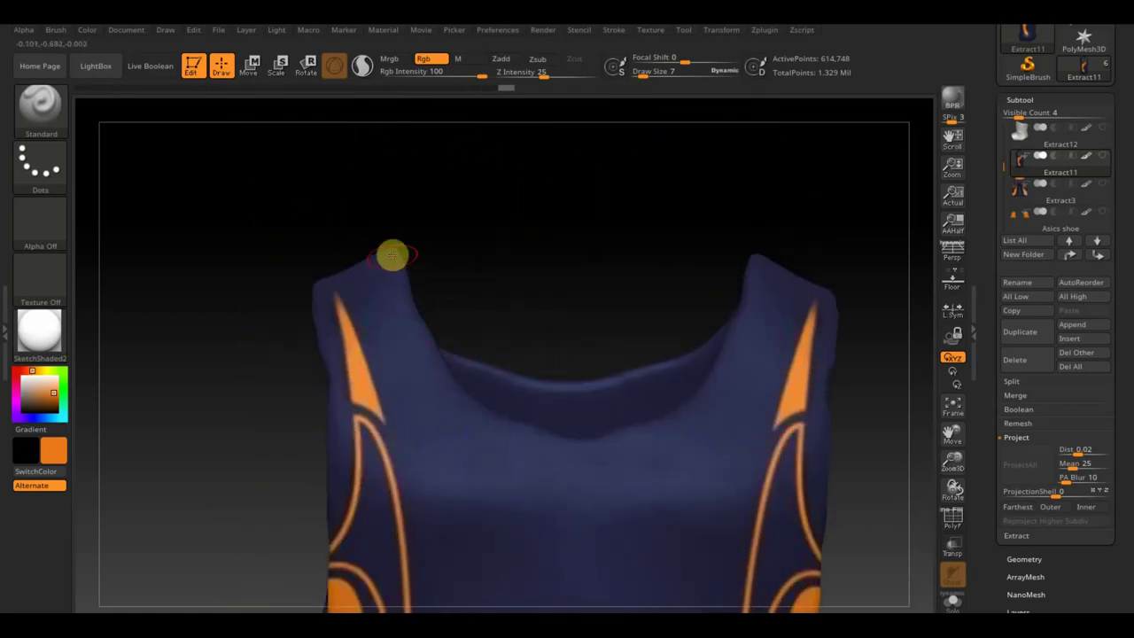
pyautogui.moveTo(390, 263); pyautogui.dragTo(403, 292)
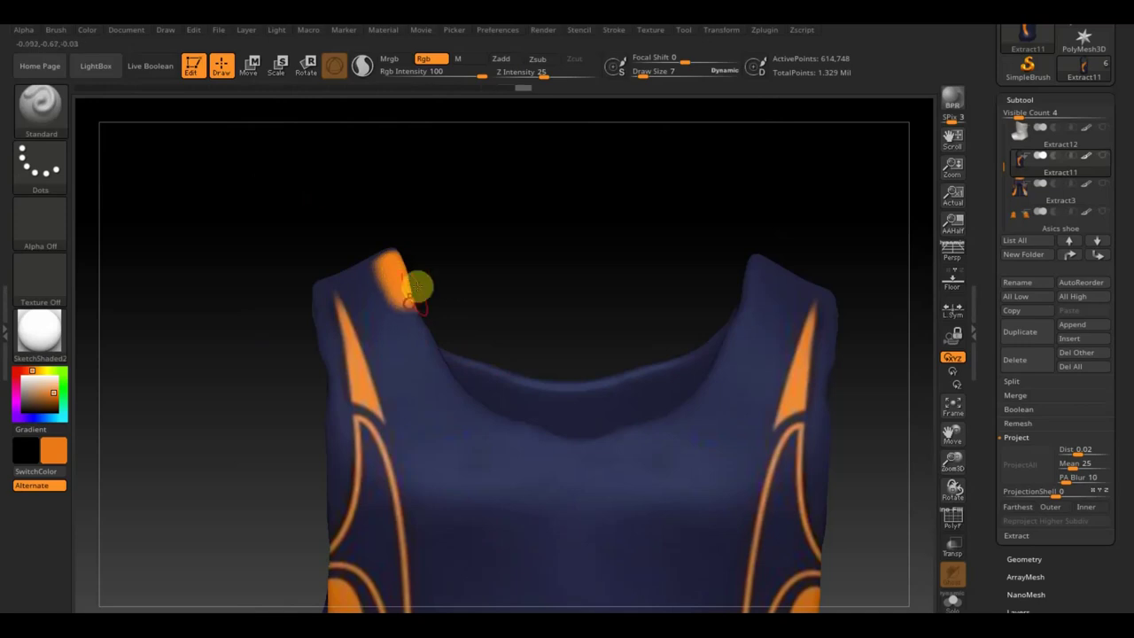
pyautogui.moveTo(387, 249)
pyautogui.mouseDown()
pyautogui.moveTo(435, 375)
pyautogui.moveTo(496, 428)
pyautogui.moveTo(583, 449)
pyautogui.mouseUp()
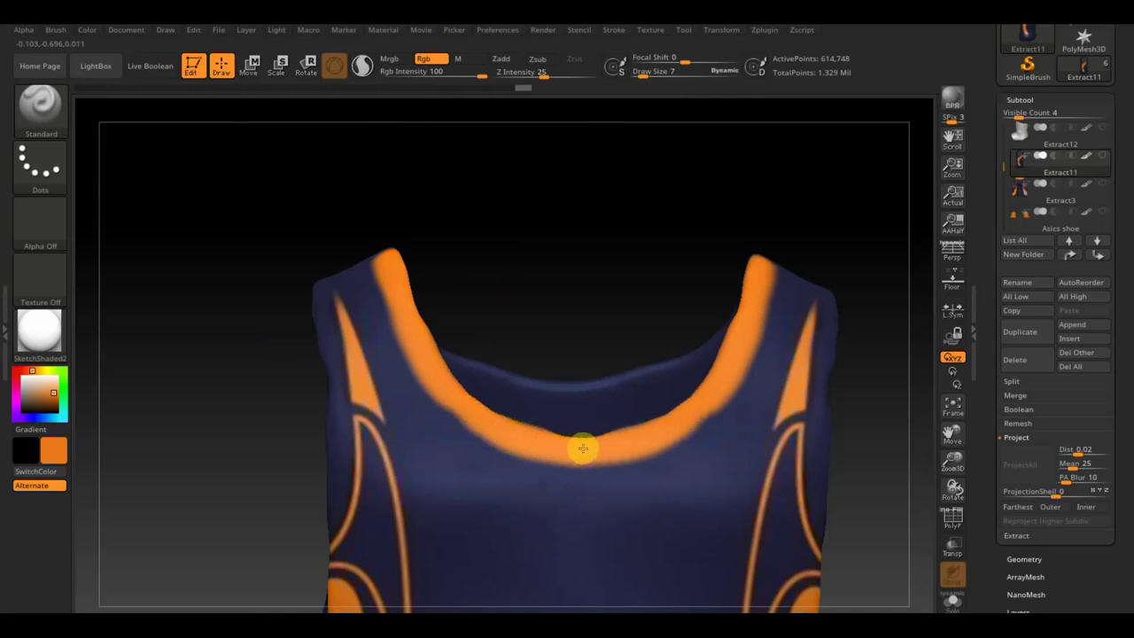
pyautogui.moveTo(558, 286)
pyautogui.mouseDown()
pyautogui.moveTo(582, 332)
pyautogui.moveTo(647, 339)
pyautogui.moveTo(608, 410)
pyautogui.moveTo(476, 352)
pyautogui.mouseUp()
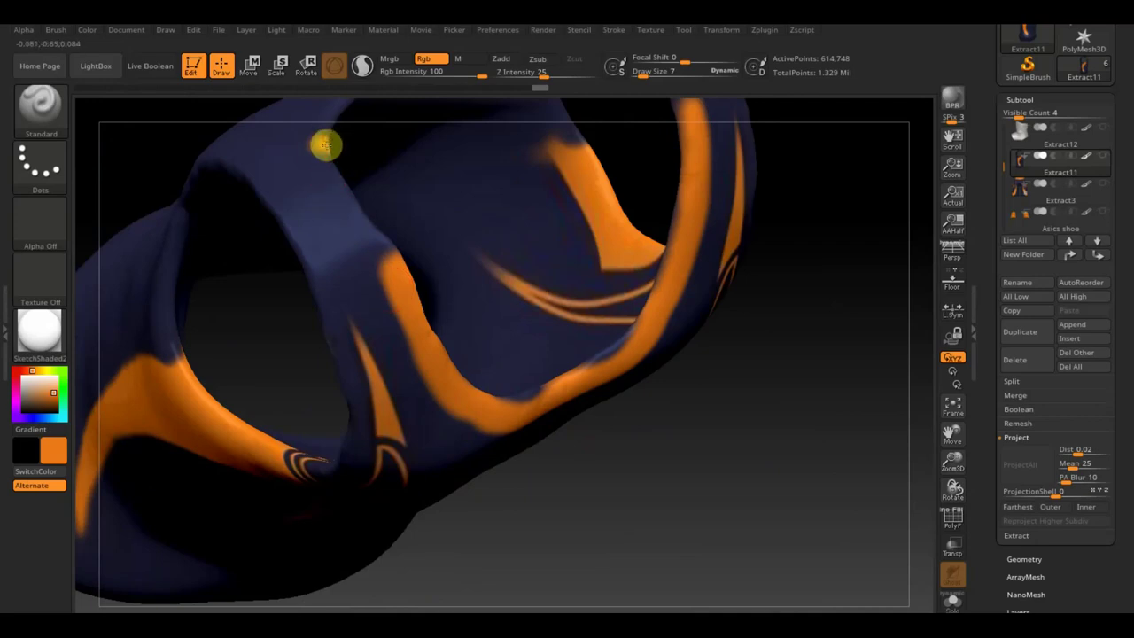
# Continue the orange trim down the strap and along the neck edge
pyautogui.moveTo(328, 168); pyautogui.dragTo(408, 281)
pyautogui.moveTo(691, 554)
pyautogui.mouseDown()
pyautogui.moveTo(685, 398)
pyautogui.moveTo(734, 359)
pyautogui.moveTo(896, 458)
pyautogui.moveTo(828, 430)
pyautogui.mouseUp()
pyautogui.moveTo(727, 349)
pyautogui.mouseDown()
pyautogui.moveTo(769, 496)
pyautogui.moveTo(792, 509)
pyautogui.moveTo(679, 470)
pyautogui.moveTo(810, 455)
pyautogui.moveTo(769, 404)
pyautogui.mouseUp()
pyautogui.click(574, 195)
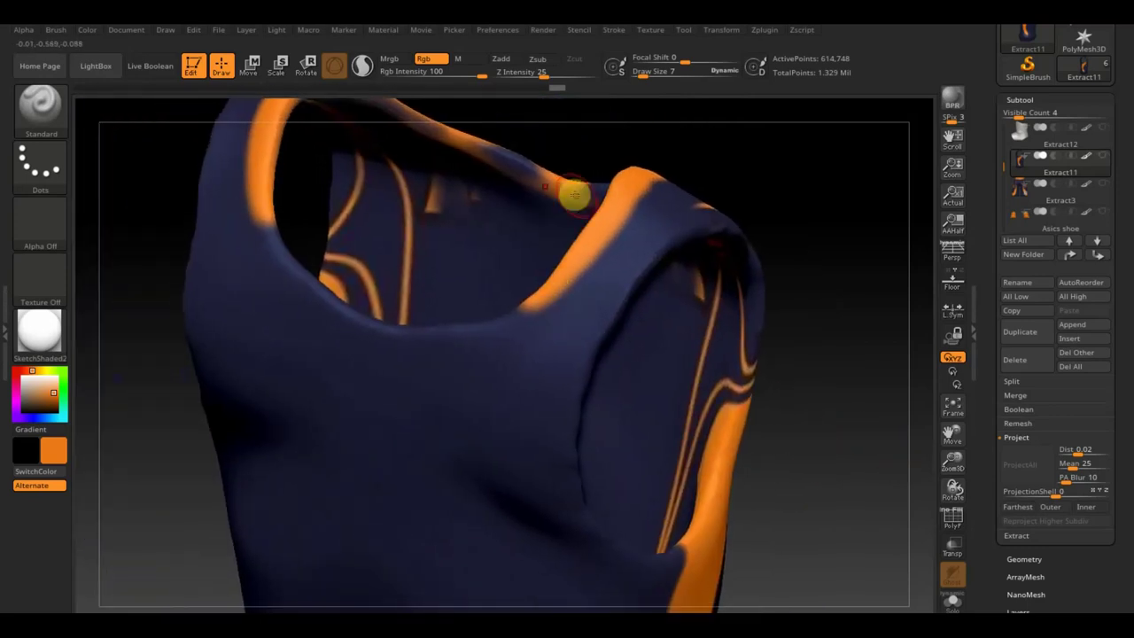
pyautogui.moveTo(586, 192)
pyautogui.mouseDown()
pyautogui.moveTo(486, 157)
pyautogui.moveTo(420, 115)
pyautogui.moveTo(600, 228)
pyautogui.moveTo(493, 331)
pyautogui.moveTo(378, 334)
pyautogui.mouseUp()
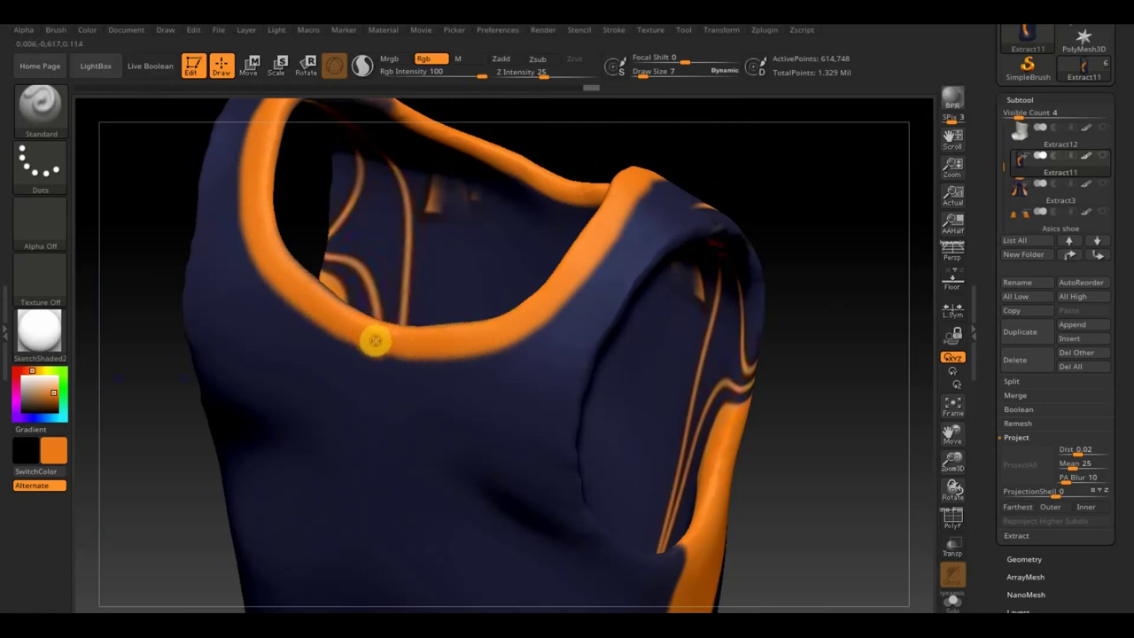
# Sample navy and paint over the stray orange blob and lower collar trim
pyautogui.moveTo(396, 387)
pyautogui.mouseDown()
pyautogui.moveTo(413, 382)
pyautogui.moveTo(378, 372)
pyautogui.mouseUp()
pyautogui.press('c')
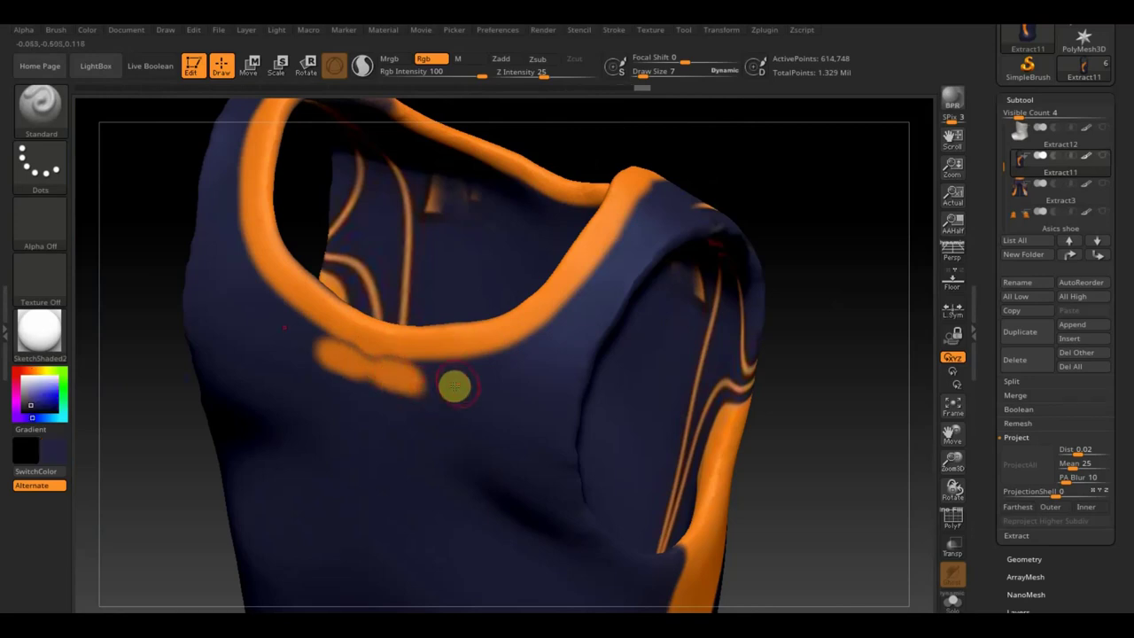
pyautogui.moveTo(443, 384)
pyautogui.mouseDown()
pyautogui.moveTo(332, 370)
pyautogui.moveTo(410, 382)
pyautogui.moveTo(314, 345)
pyautogui.moveTo(468, 363)
pyautogui.moveTo(553, 332)
pyautogui.moveTo(583, 302)
pyautogui.mouseUp()
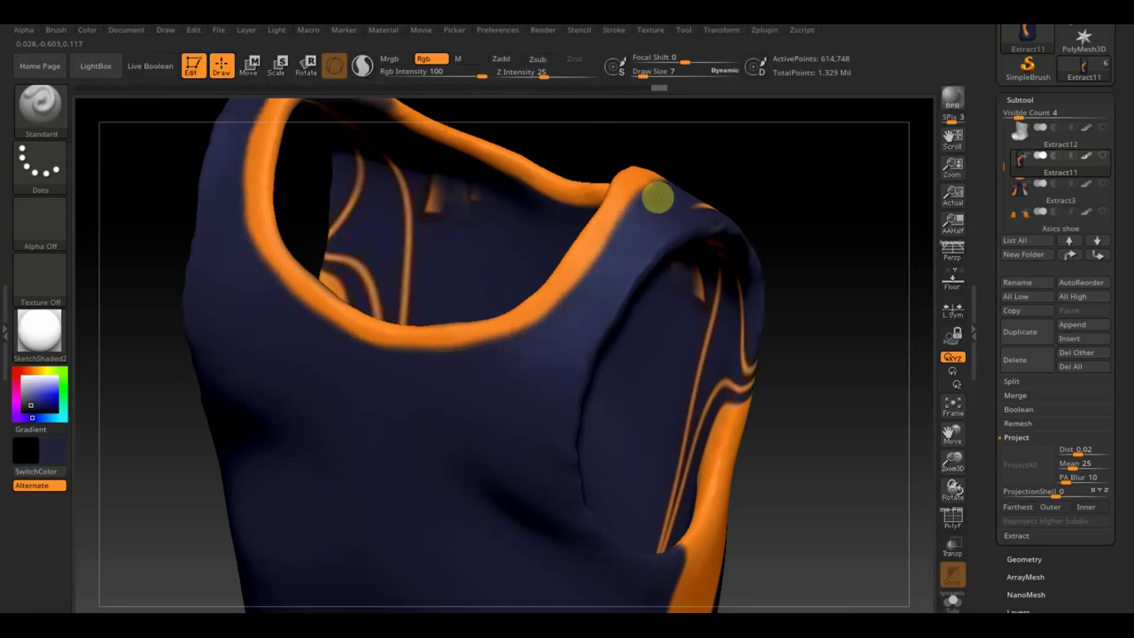
pyautogui.moveTo(860, 187)
pyautogui.mouseDown()
pyautogui.moveTo(777, 189)
pyautogui.moveTo(759, 228)
pyautogui.moveTo(848, 224)
pyautogui.moveTo(842, 292)
pyautogui.mouseUp()
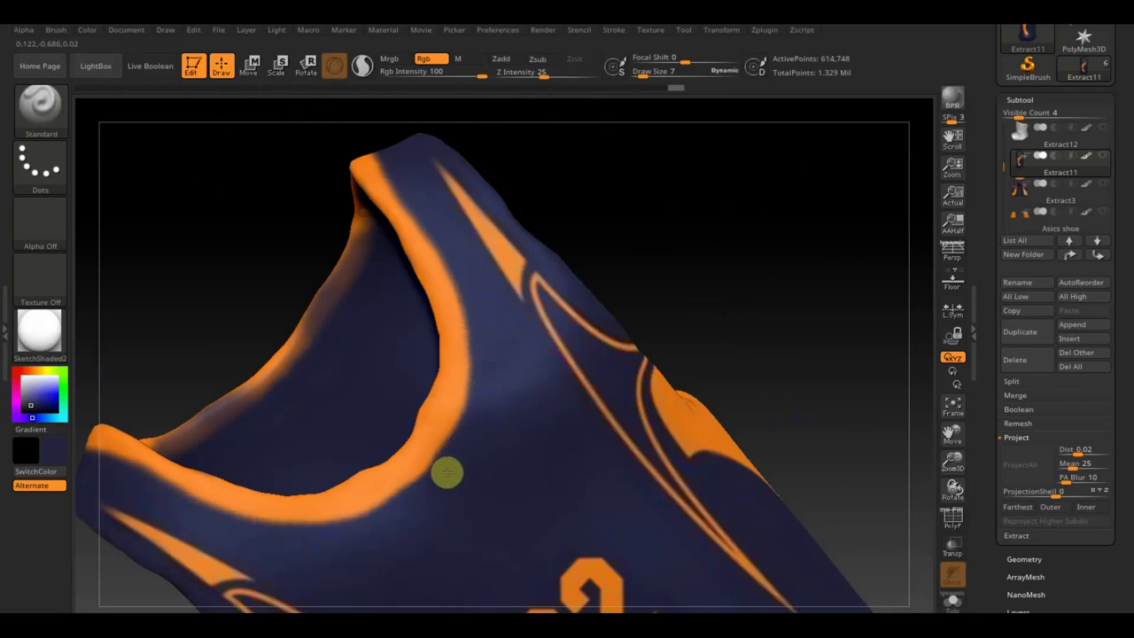
pyautogui.moveTo(381, 517); pyautogui.dragTo(252, 522)
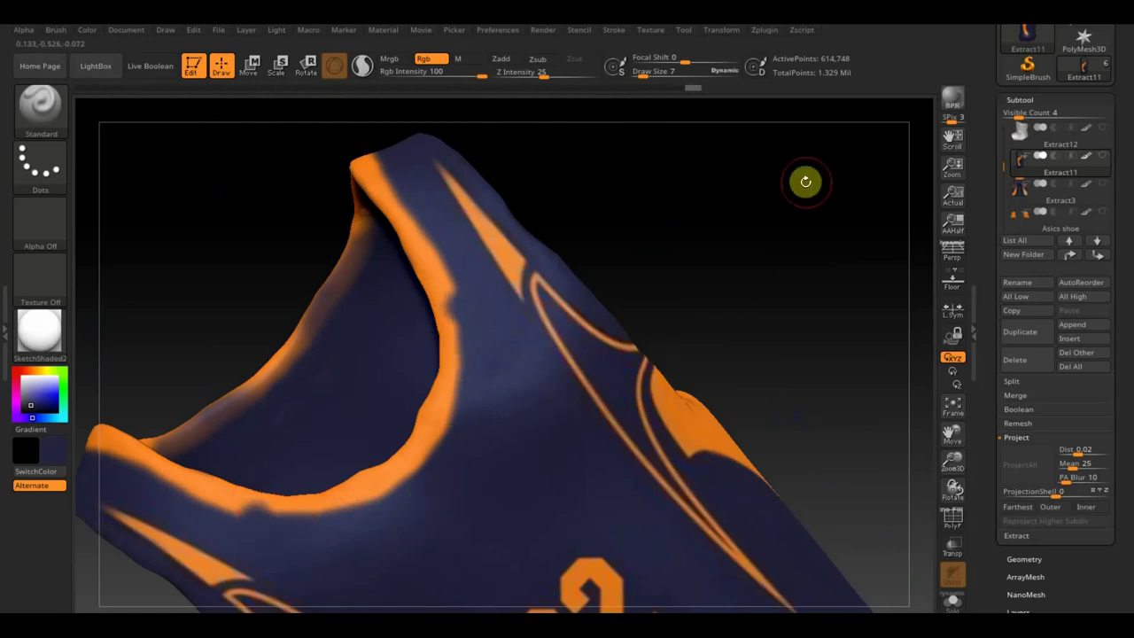
# Undo the stray dark stroke and paint the collar's inner edge orange
pyautogui.hotkey('ctrl', 'z')
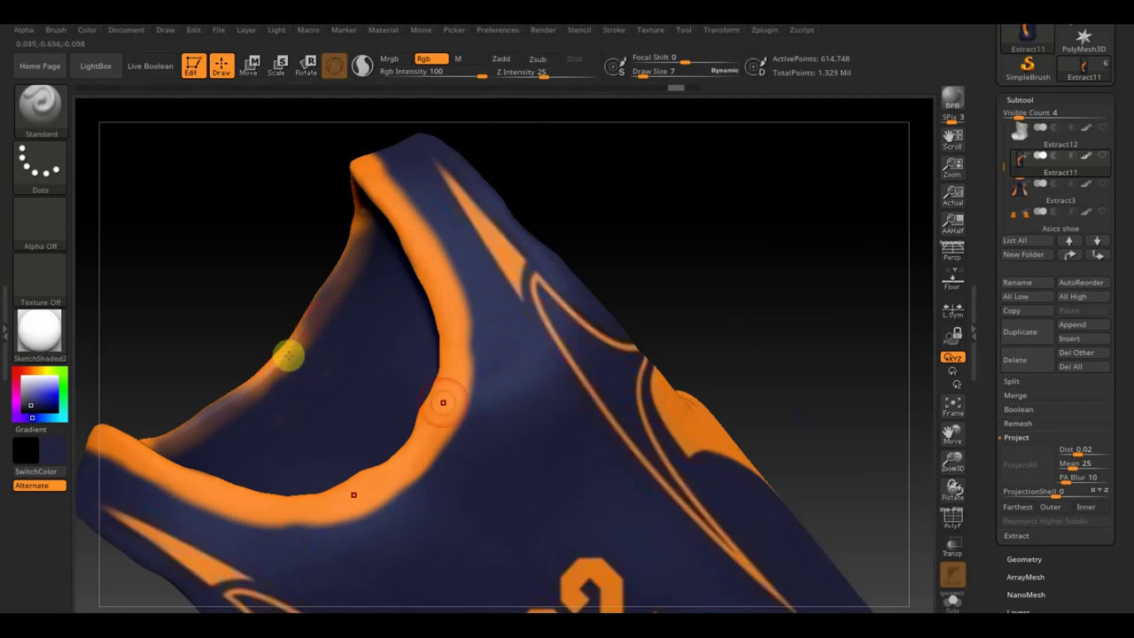
pyautogui.press('c')
pyautogui.moveTo(359, 216); pyautogui.dragTo(276, 346)
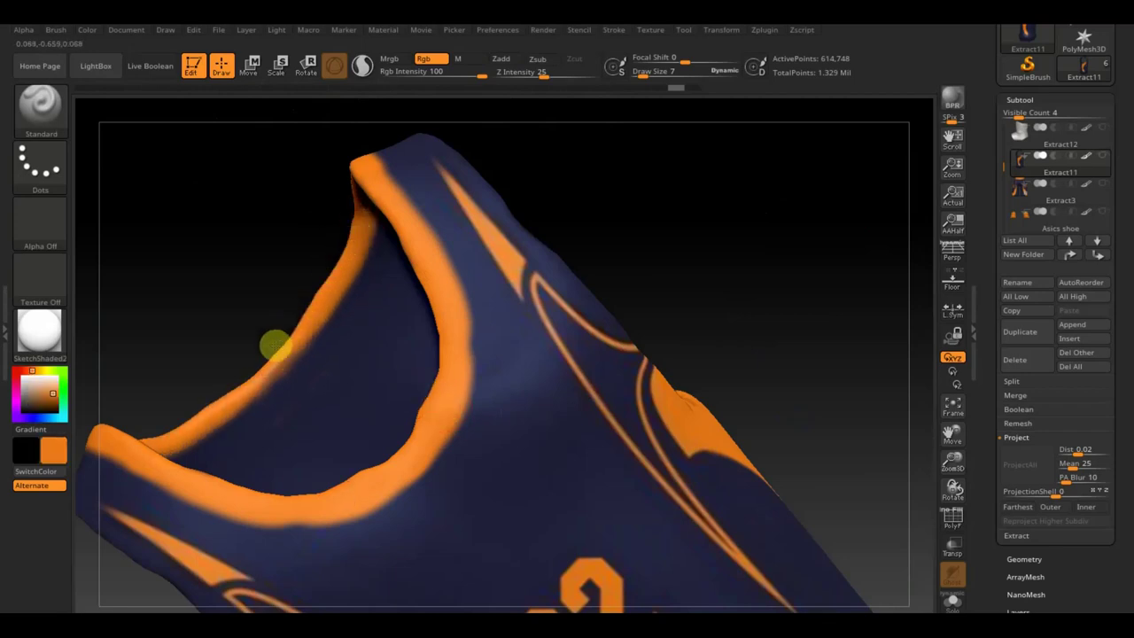
pyautogui.moveTo(602, 191)
pyautogui.mouseDown()
pyautogui.moveTo(648, 172)
pyautogui.moveTo(681, 134)
pyautogui.mouseUp()
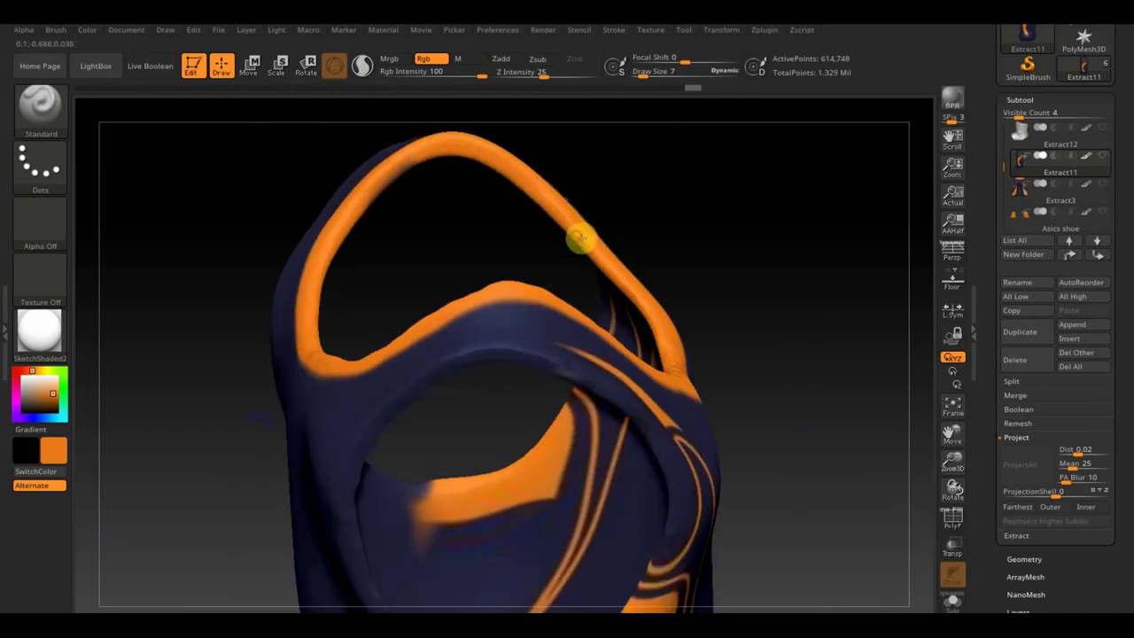
pyautogui.moveTo(828, 293)
pyautogui.mouseDown()
pyautogui.moveTo(830, 278)
pyautogui.moveTo(782, 367)
pyautogui.moveTo(742, 386)
pyautogui.mouseUp()
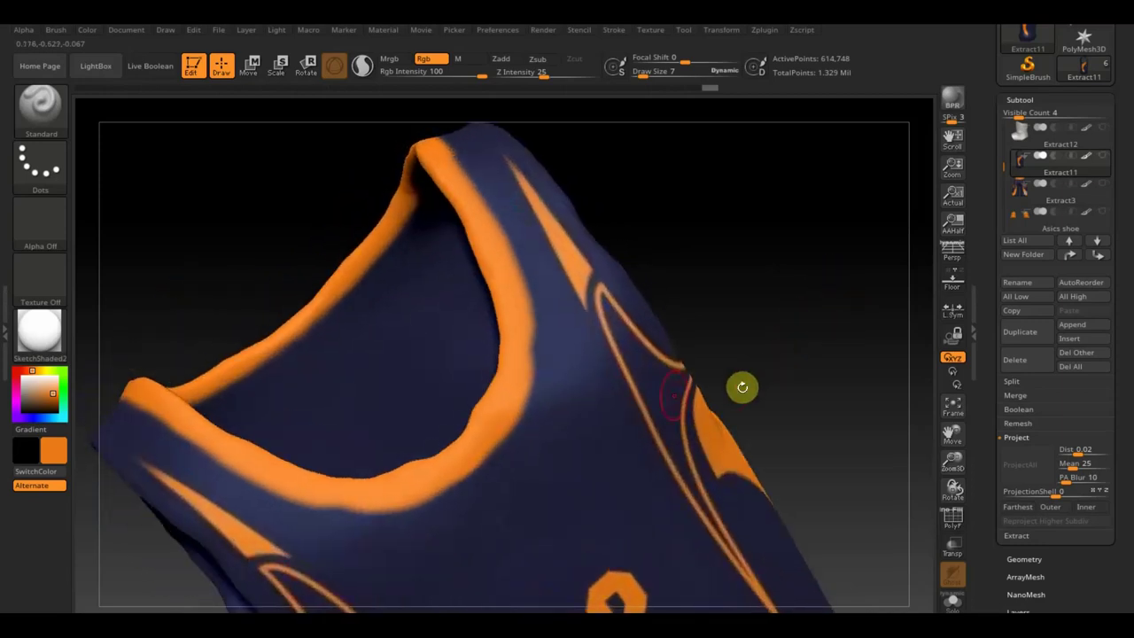
# Tidy the neck trim edge in navy, then rotate the shirt to check the 22 and trim
pyautogui.press('c')
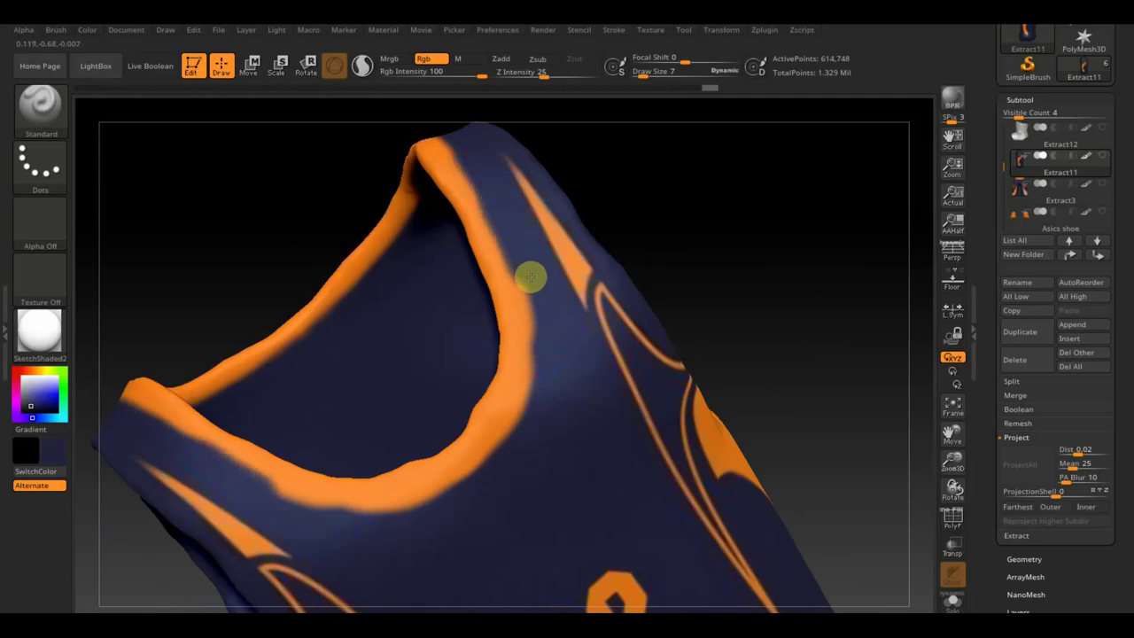
pyautogui.moveTo(529, 278)
pyautogui.mouseDown()
pyautogui.moveTo(547, 343)
pyautogui.moveTo(513, 453)
pyautogui.mouseUp()
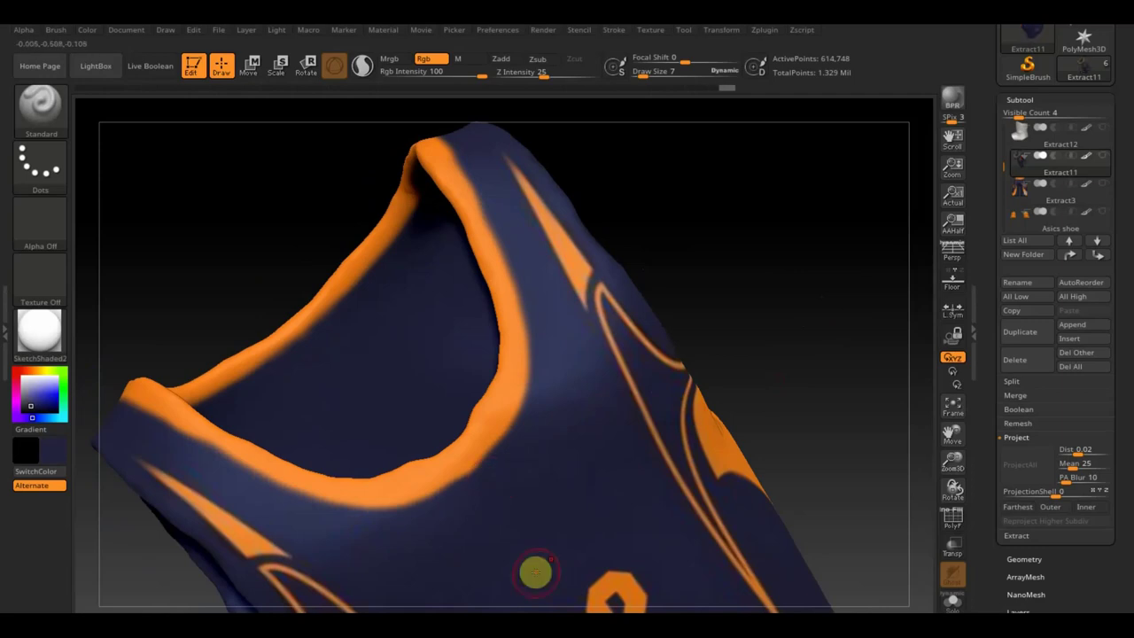
pyautogui.moveTo(753, 394)
pyautogui.mouseDown()
pyautogui.moveTo(792, 346)
pyautogui.moveTo(739, 236)
pyautogui.moveTo(848, 292)
pyautogui.moveTo(835, 254)
pyautogui.mouseUp()
pyautogui.moveTo(818, 292)
pyautogui.mouseDown()
pyautogui.moveTo(719, 342)
pyautogui.moveTo(804, 360)
pyautogui.moveTo(625, 385)
pyautogui.moveTo(644, 395)
pyautogui.moveTo(610, 384)
pyautogui.mouseUp()
pyautogui.moveTo(770, 245)
pyautogui.mouseDown()
pyautogui.moveTo(728, 260)
pyautogui.moveTo(772, 316)
pyautogui.mouseUp()
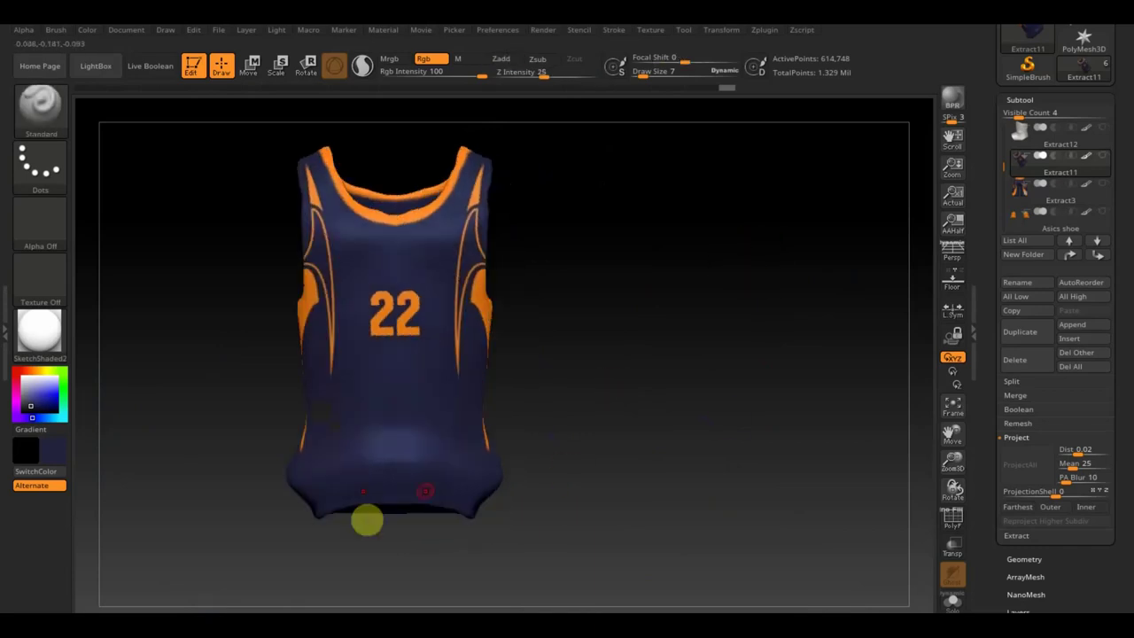
pyautogui.moveTo(607, 471)
pyautogui.mouseDown()
pyautogui.moveTo(672, 470)
pyautogui.moveTo(630, 473)
pyautogui.mouseUp()
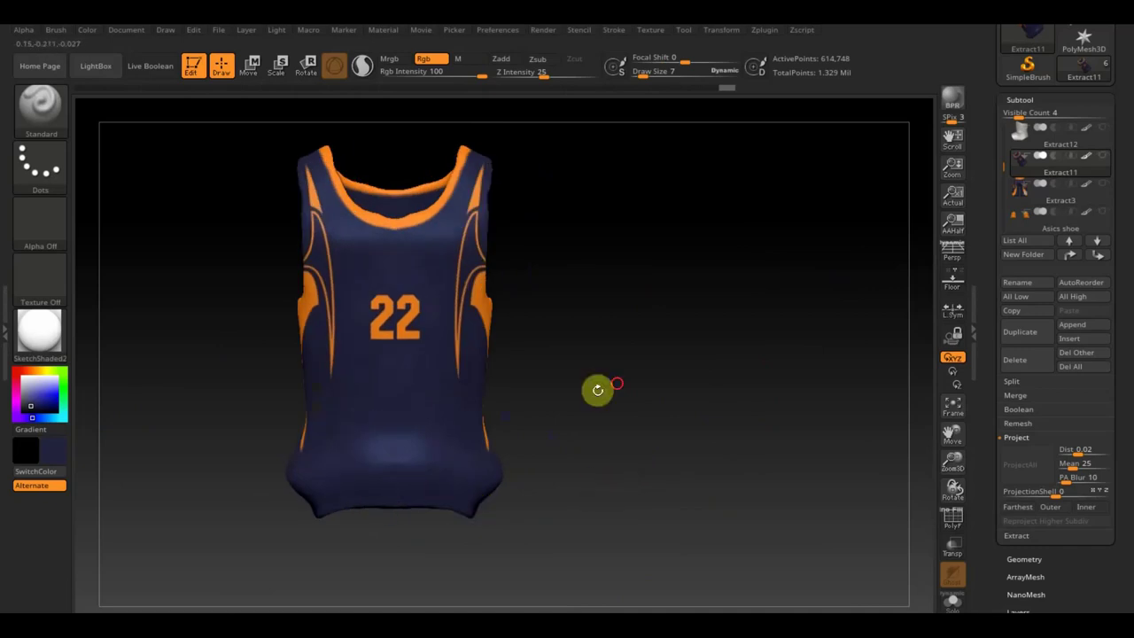
# Unhide all subtools, frame the whole player in three-quarter view, and bring up the jersey reference
pyautogui.keyDown('shift'); pyautogui.click(1106, 168); pyautogui.keyUp('shift')
pyautogui.moveTo(1054, 185)
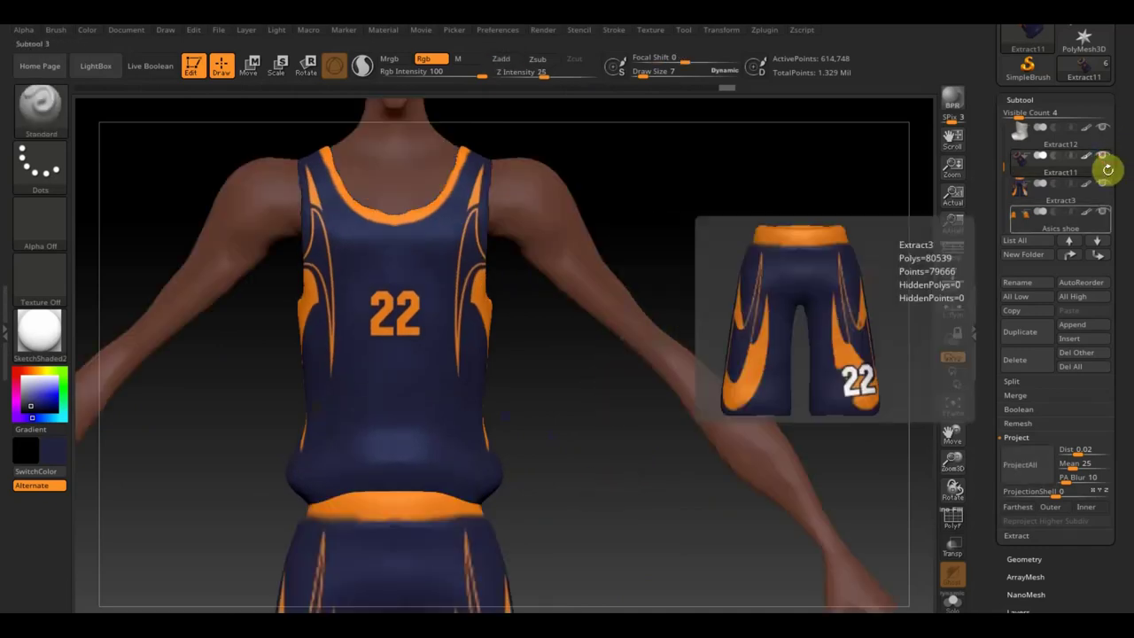
pyautogui.press('f')
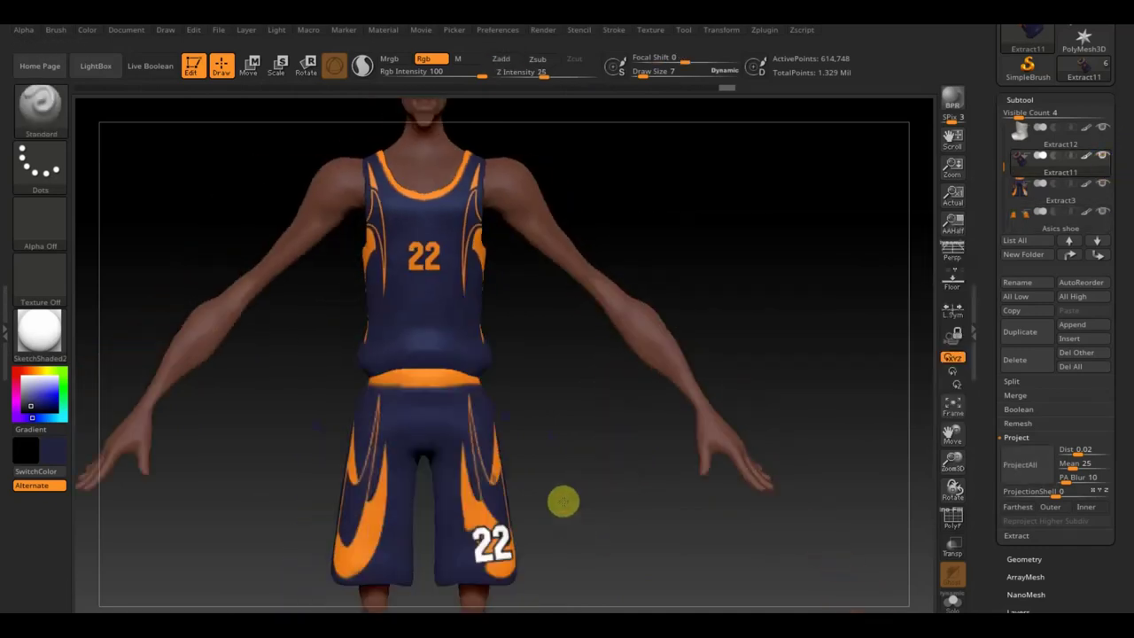
pyautogui.moveTo(544, 466); pyautogui.dragTo(554, 488)
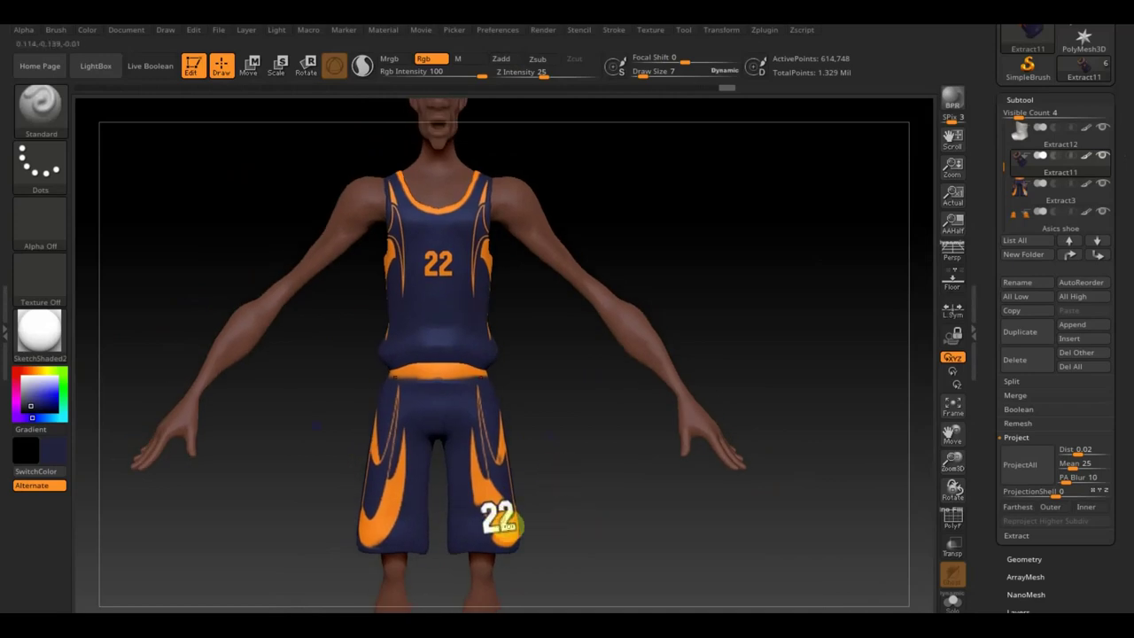
pyautogui.moveTo(577, 443)
pyautogui.mouseDown()
pyautogui.moveTo(487, 462)
pyautogui.moveTo(546, 461)
pyautogui.mouseUp()
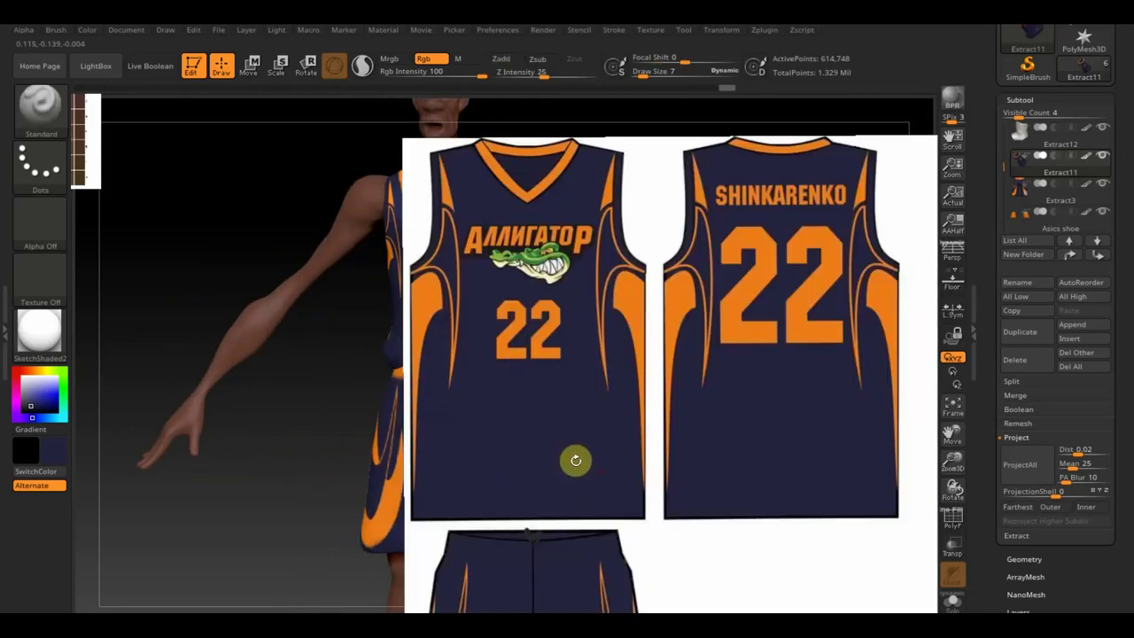
pyautogui.press('z')
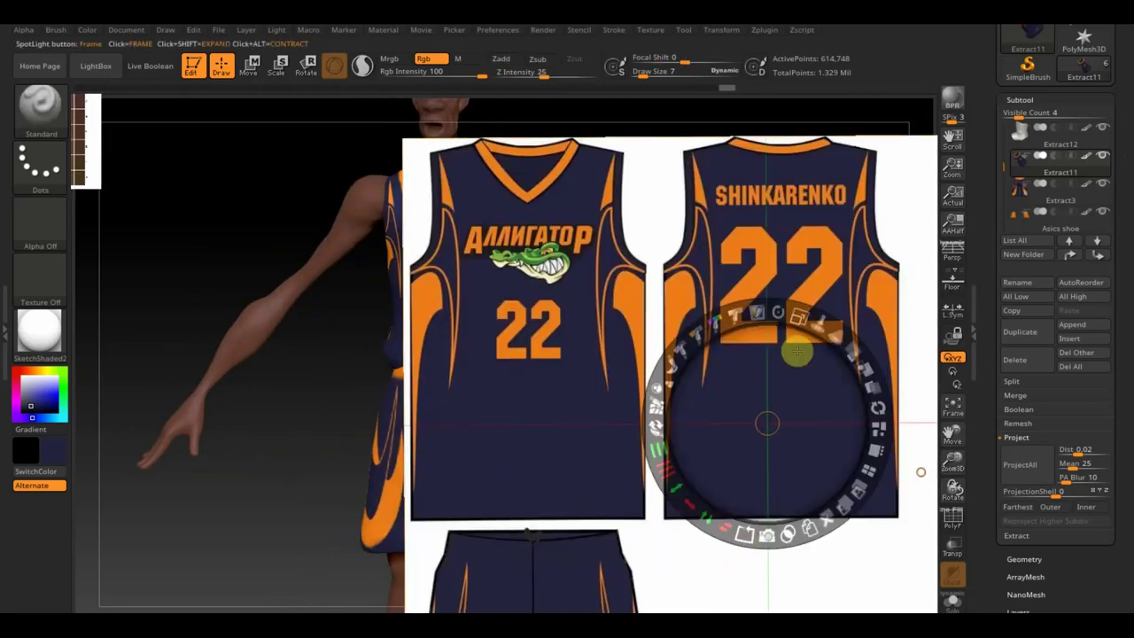
# Shrink the jersey reference, move it beside the figure, and hide Spotlight
pyautogui.moveTo(794, 317)
pyautogui.mouseDown()
pyautogui.moveTo(697, 270)
pyautogui.moveTo(565, 332)
pyautogui.moveTo(713, 281)
pyautogui.mouseUp()
pyautogui.click(535, 379)
pyautogui.moveTo(536, 379); pyautogui.dragTo(528, 379)
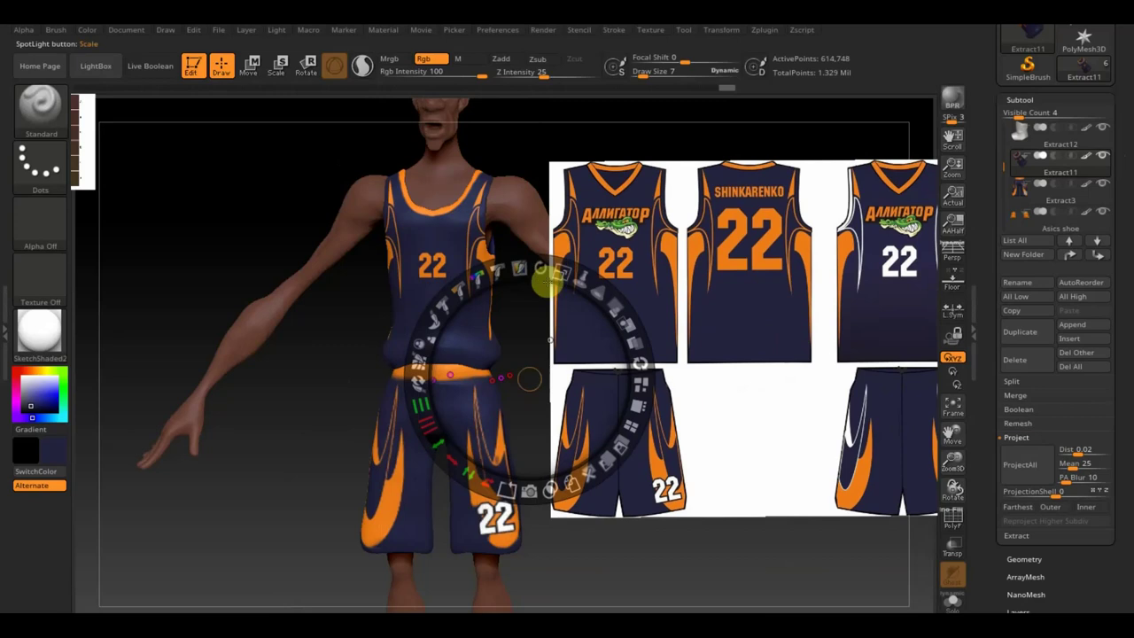
pyautogui.press('z')
pyautogui.press('z')
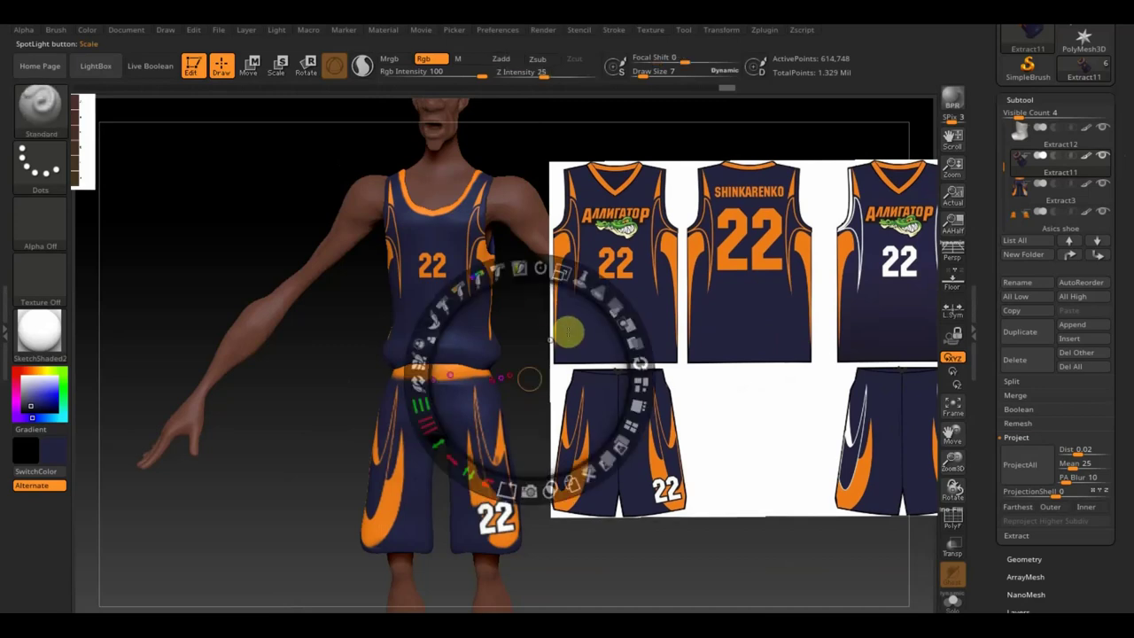
pyautogui.hotkey('shift', 'z')
# Turn the player around to the jersey's back and zoom in
pyautogui.moveTo(582, 346); pyautogui.dragTo(506, 366)
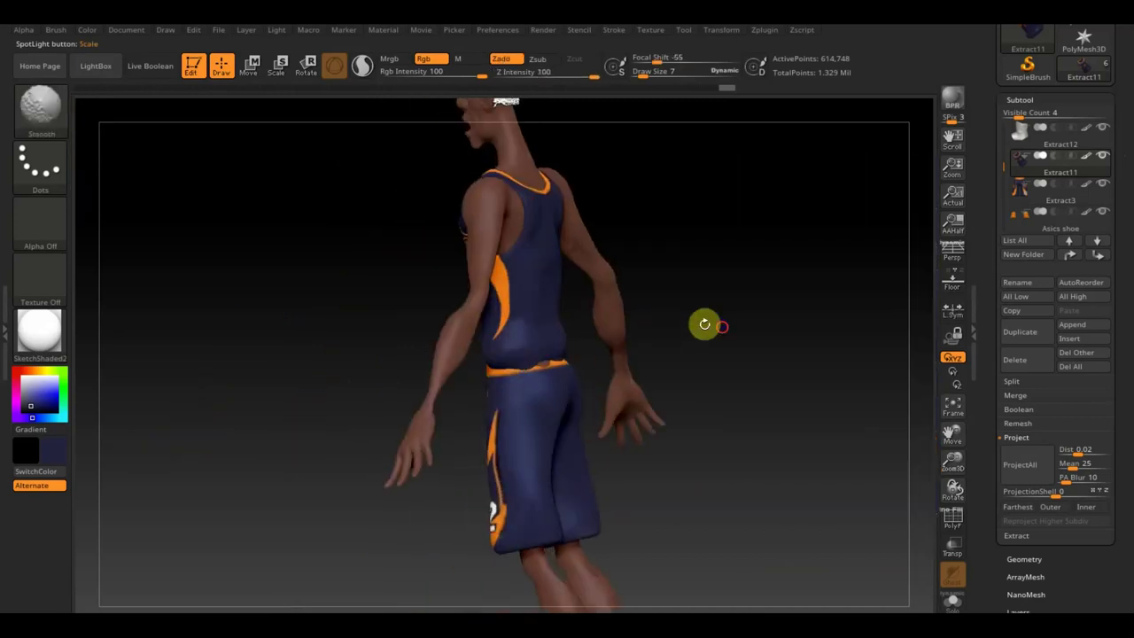
pyautogui.moveTo(704, 324); pyautogui.dragTo(698, 315)
pyautogui.moveTo(369, 122)
pyautogui.keyDown('ctrl'); pyautogui.mouseDown()
pyautogui.moveTo(506, 543)
pyautogui.moveTo(675, 447)
pyautogui.mouseUp(); pyautogui.keyUp('ctrl')
pyautogui.moveTo(792, 256); pyautogui.dragTo(788, 251)
pyautogui.moveTo(732, 410)
pyautogui.mouseDown()
pyautogui.moveTo(706, 404)
pyautogui.moveTo(717, 476)
pyautogui.moveTo(734, 418)
pyautogui.moveTo(691, 443)
pyautogui.moveTo(702, 478)
pyautogui.moveTo(691, 449)
pyautogui.moveTo(661, 449)
pyautogui.mouseUp()
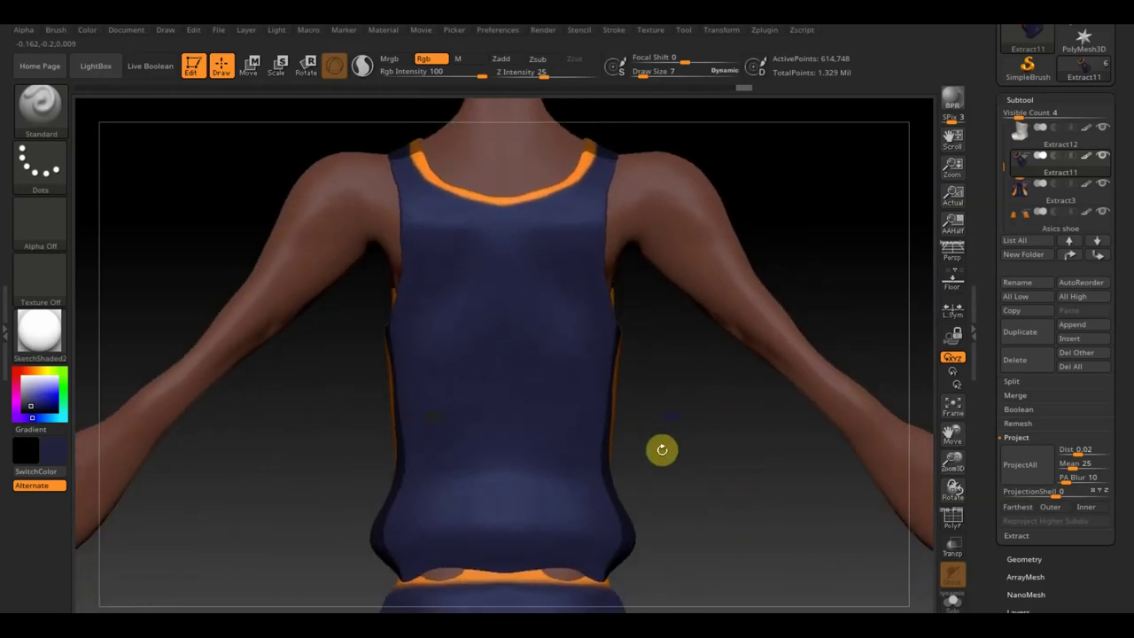
# Bring back the reference, enlarge it, make it semi-transparent, and align the back design over the model
pyautogui.hotkey('shift', 'z')
pyautogui.moveTo(572, 272)
pyautogui.mouseDown()
pyautogui.moveTo(596, 323)
pyautogui.moveTo(395, 577)
pyautogui.mouseUp()
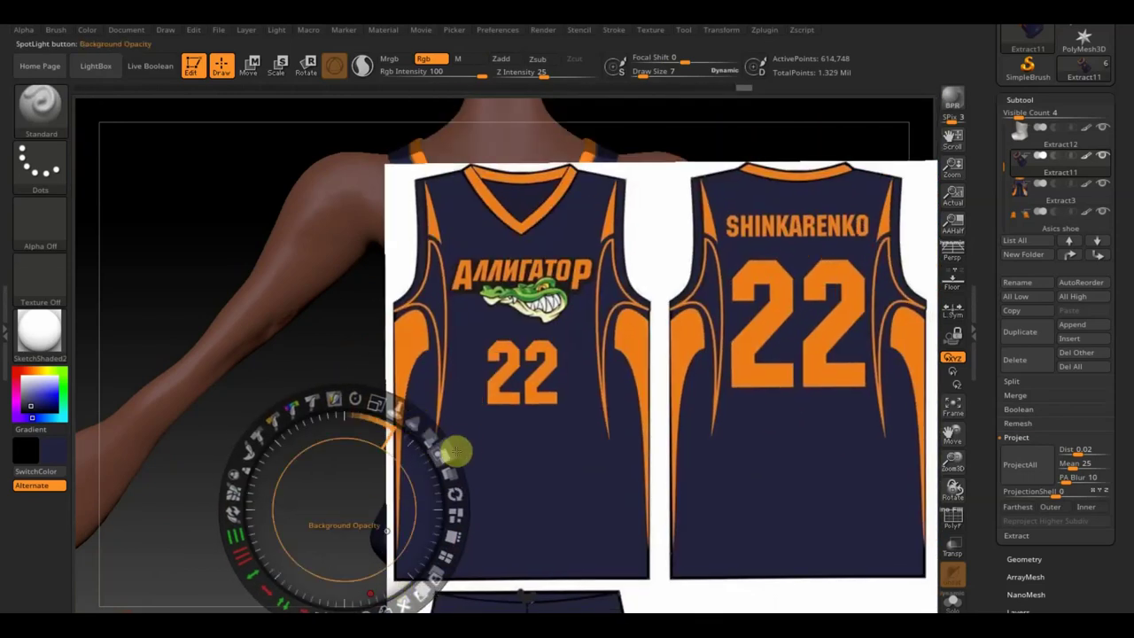
pyautogui.moveTo(435, 435); pyautogui.dragTo(363, 381)
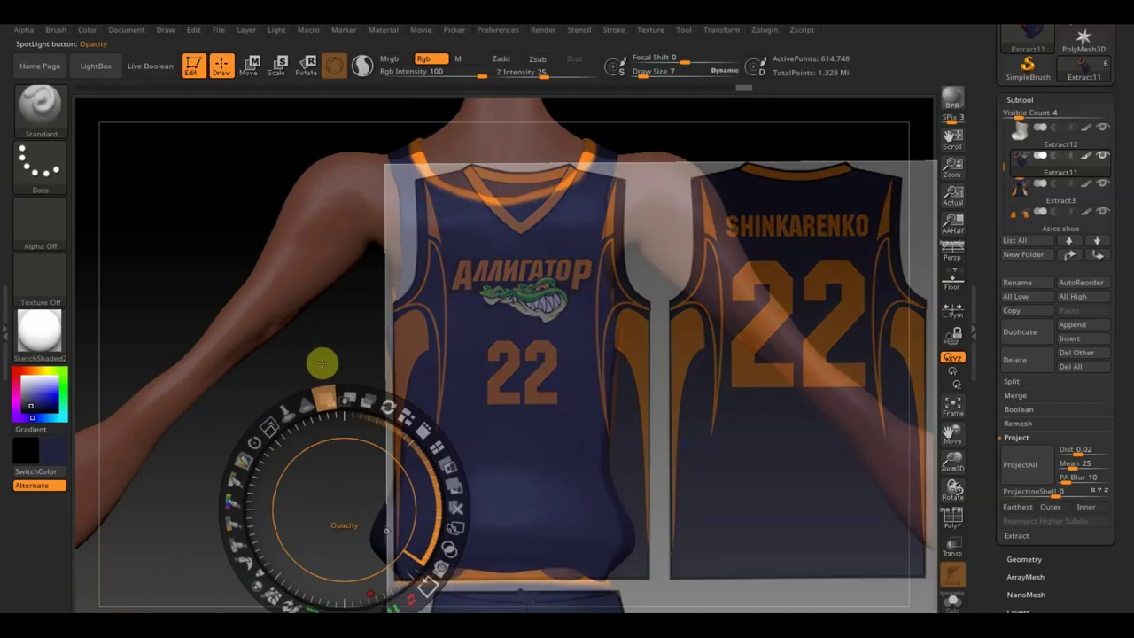
pyautogui.moveTo(369, 450)
pyautogui.mouseDown()
pyautogui.moveTo(371, 469)
pyautogui.moveTo(106, 475)
pyautogui.mouseUp()
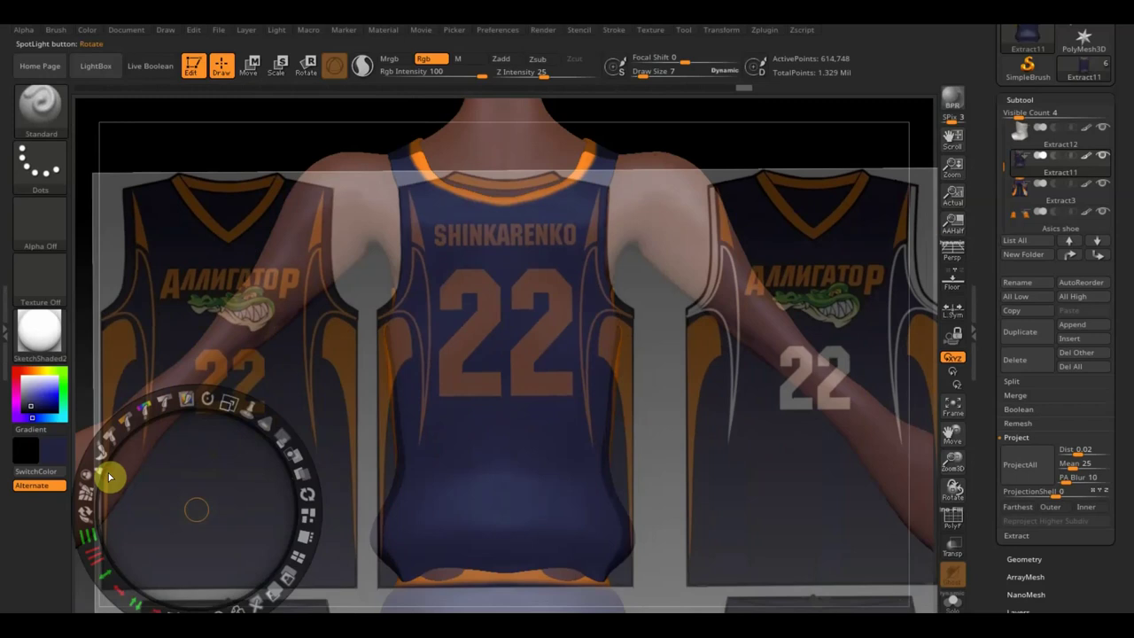
pyautogui.moveTo(208, 399)
pyautogui.mouseDown()
pyautogui.moveTo(278, 434)
pyautogui.moveTo(292, 513)
pyautogui.mouseUp()
# Paint the name and number 22 through the reference with an enlarged brush, then hide it to check
pyautogui.press('z')
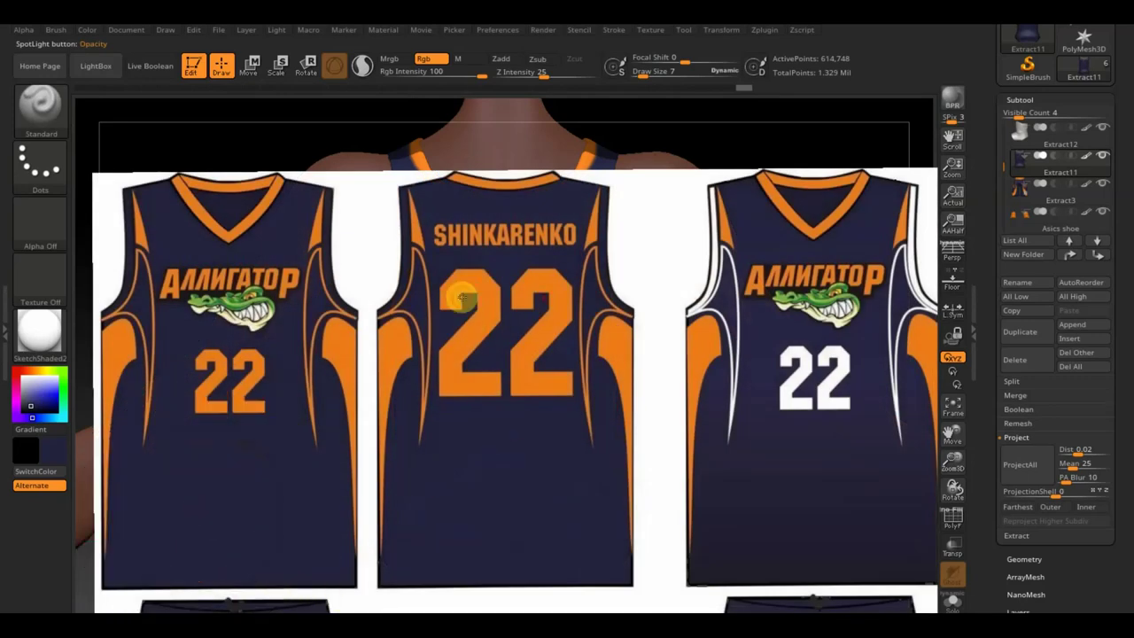
pyautogui.moveTo(645, 81)
pyautogui.mouseDown()
pyautogui.moveTo(659, 83)
pyautogui.moveTo(582, 171)
pyautogui.mouseUp()
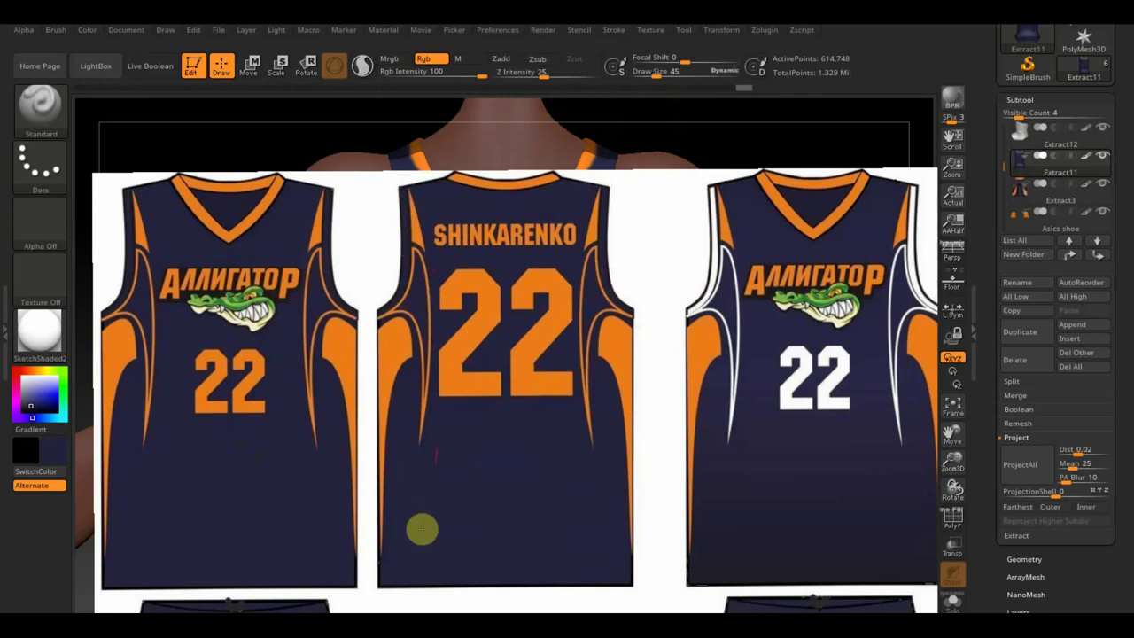
pyautogui.hotkey('shift', 'z')
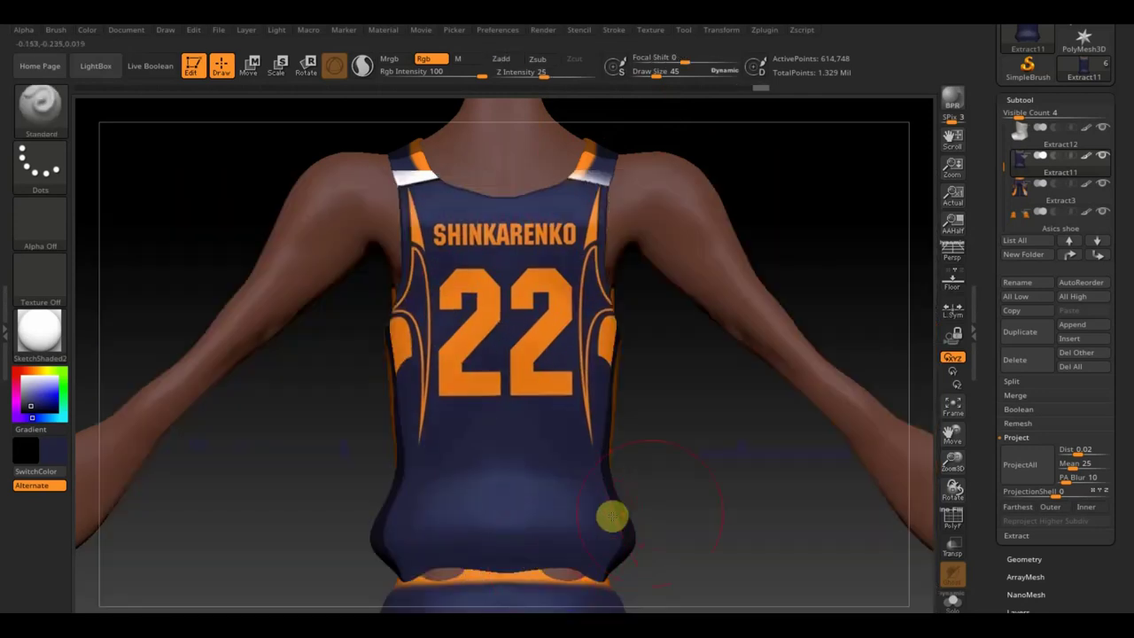
pyautogui.moveTo(671, 508)
pyautogui.mouseDown()
pyautogui.moveTo(687, 523)
pyautogui.moveTo(710, 512)
pyautogui.moveTo(683, 514)
pyautogui.mouseUp()
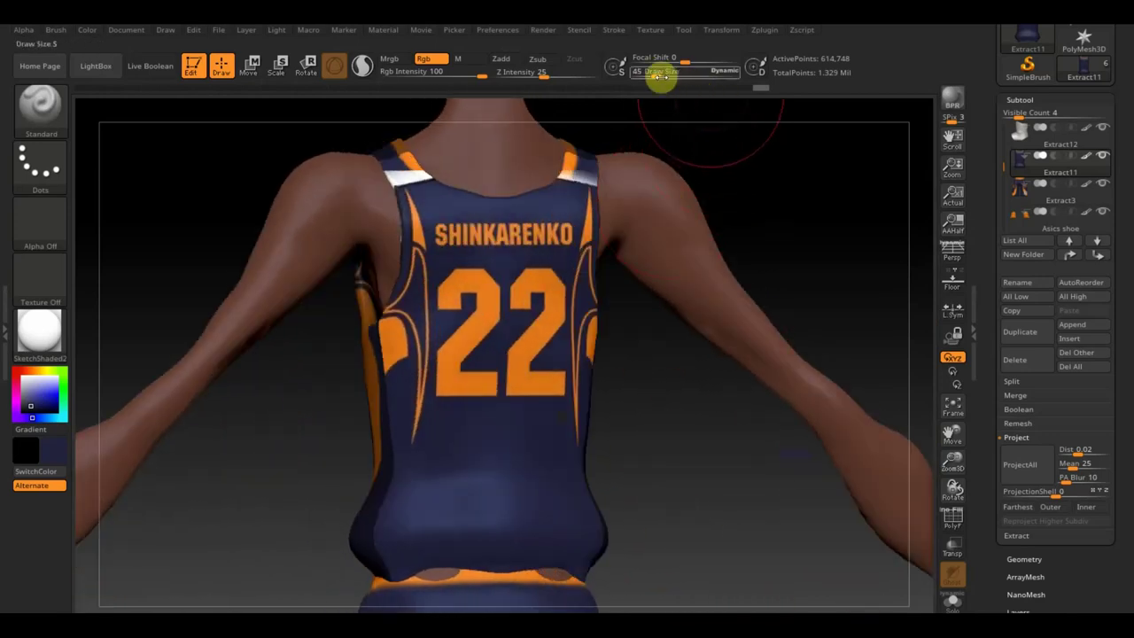
pyautogui.moveTo(656, 75); pyautogui.dragTo(649, 75)
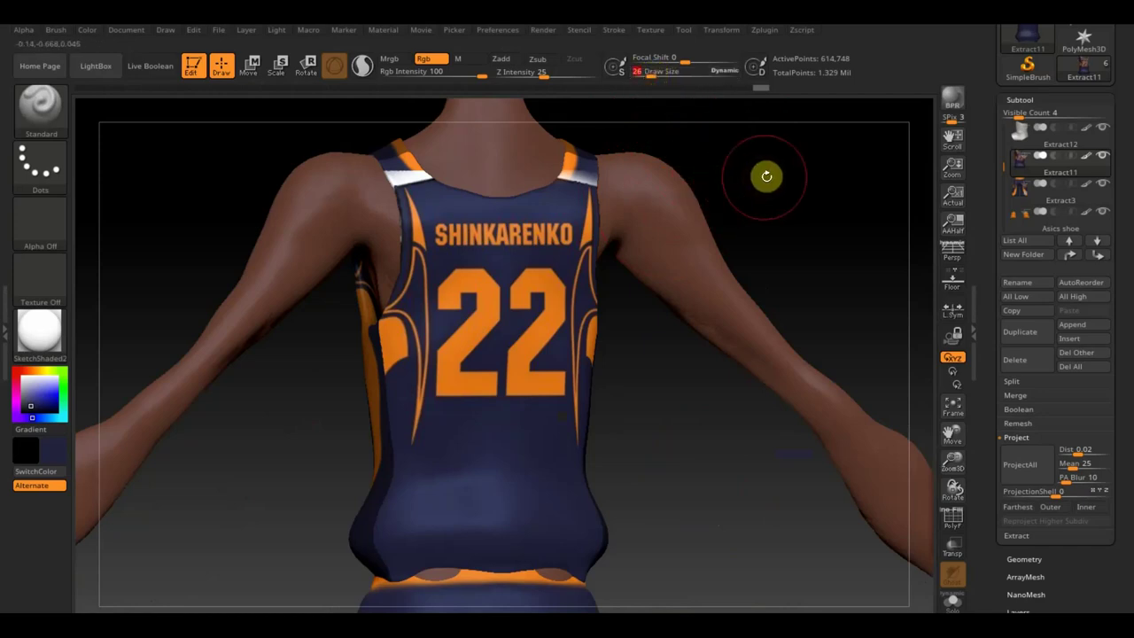
pyautogui.keyDown('ctrl'); pyautogui.click(788, 225); pyautogui.keyUp('ctrl')
pyautogui.moveTo(699, 413)
pyautogui.mouseDown()
pyautogui.moveTo(727, 405)
pyautogui.moveTo(620, 346)
pyautogui.mouseUp()
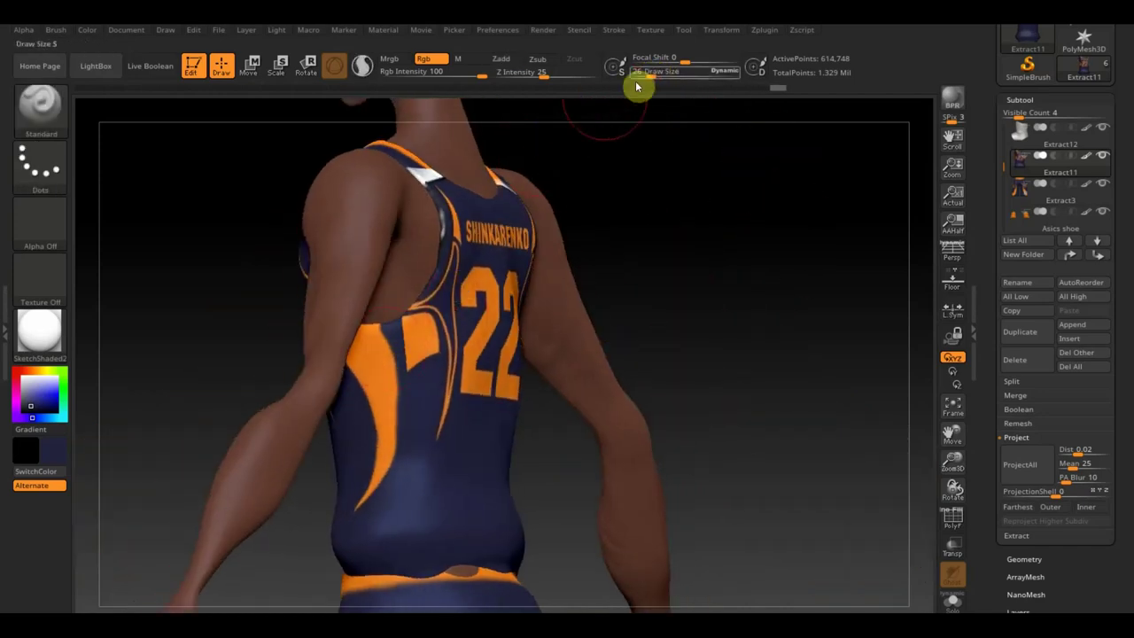
pyautogui.write('7')
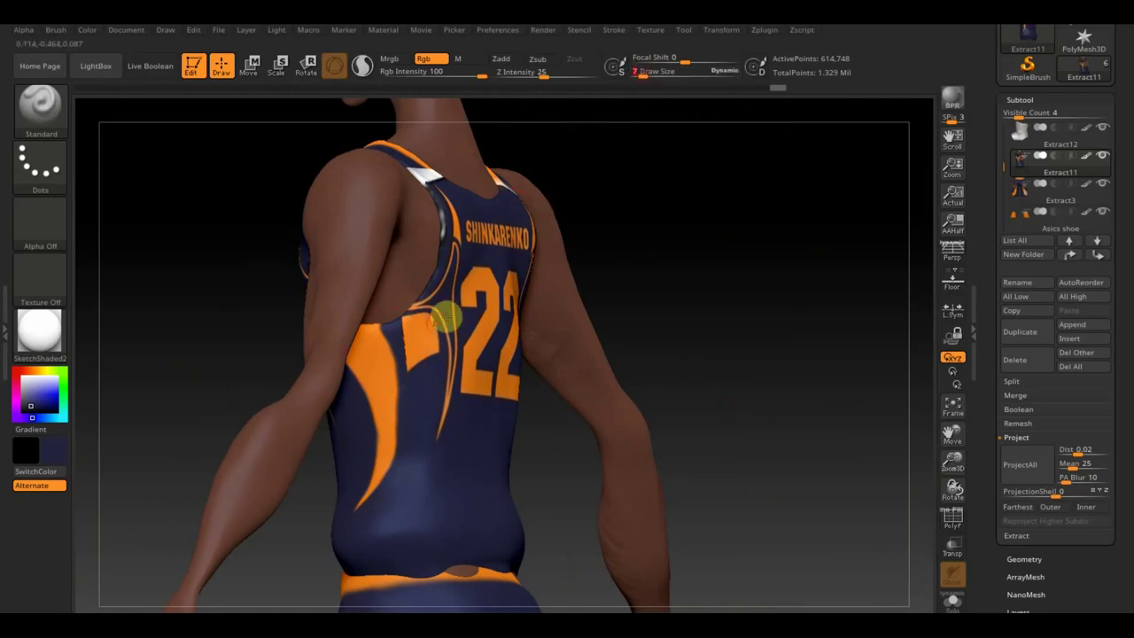
pyautogui.write('c')
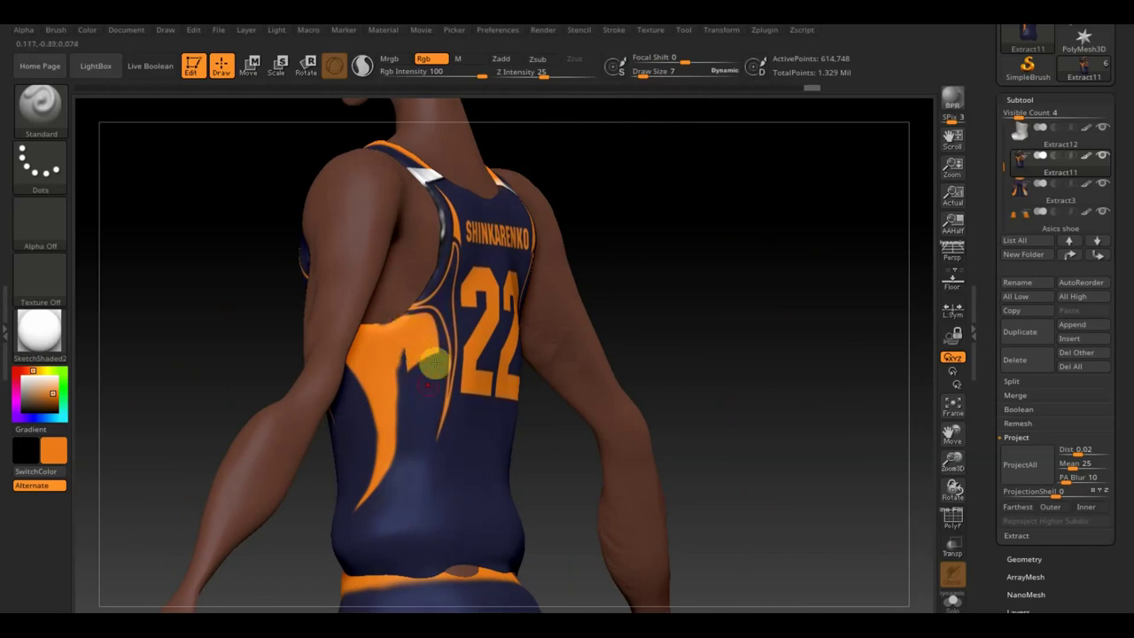
pyautogui.write('c')
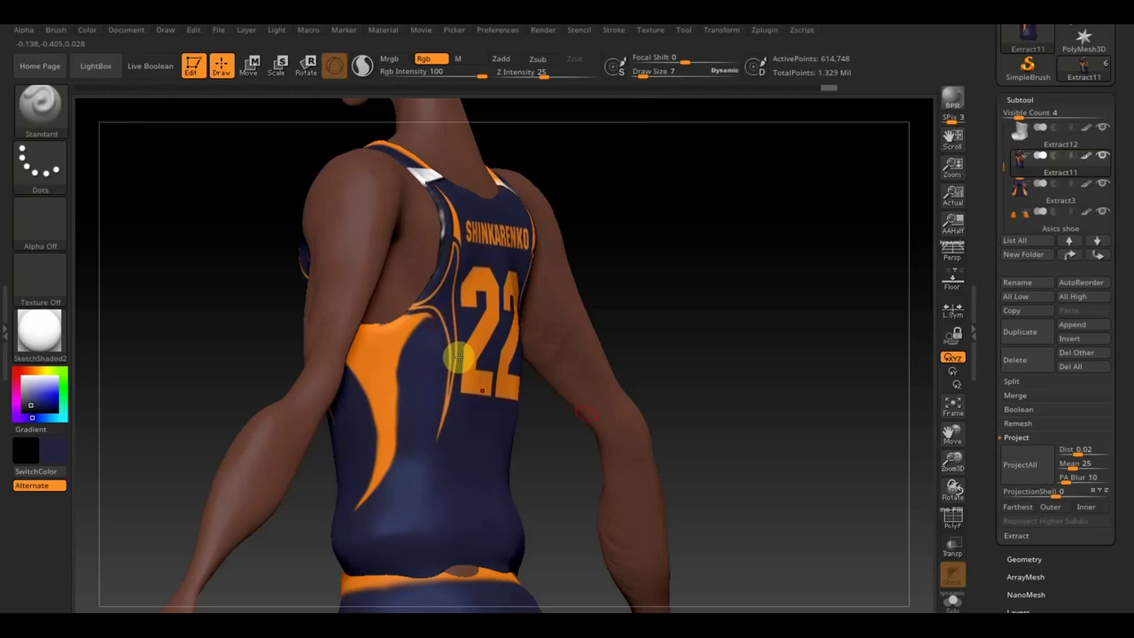
pyautogui.moveTo(737, 346)
pyautogui.mouseDown()
pyautogui.moveTo(699, 352)
pyautogui.moveTo(673, 335)
pyautogui.moveTo(534, 379)
pyautogui.mouseUp()
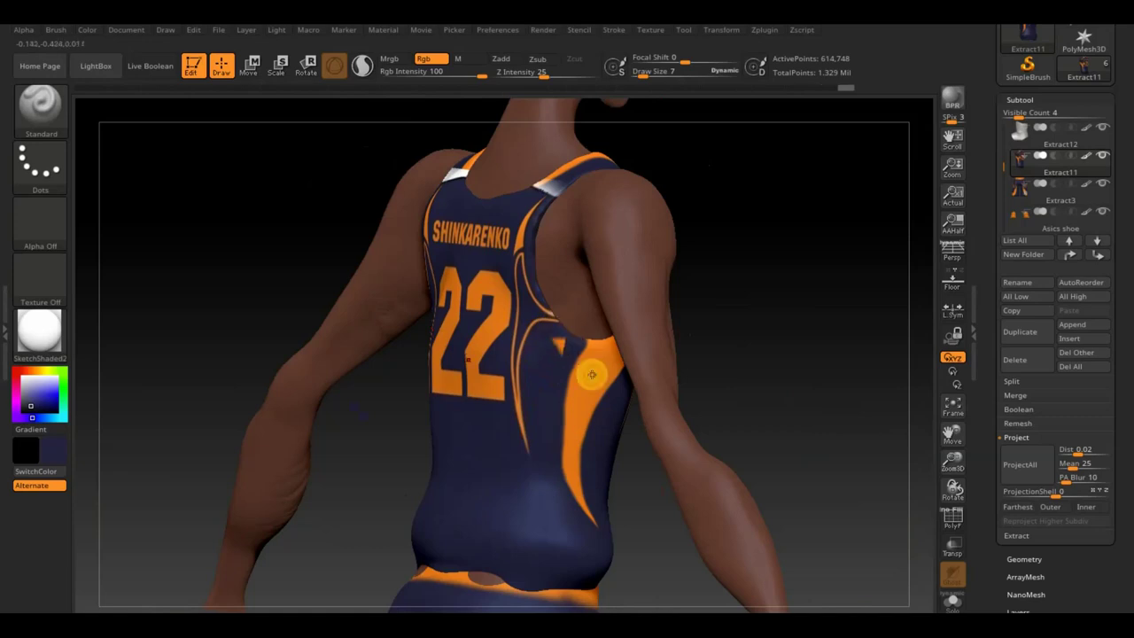
pyautogui.press('c')
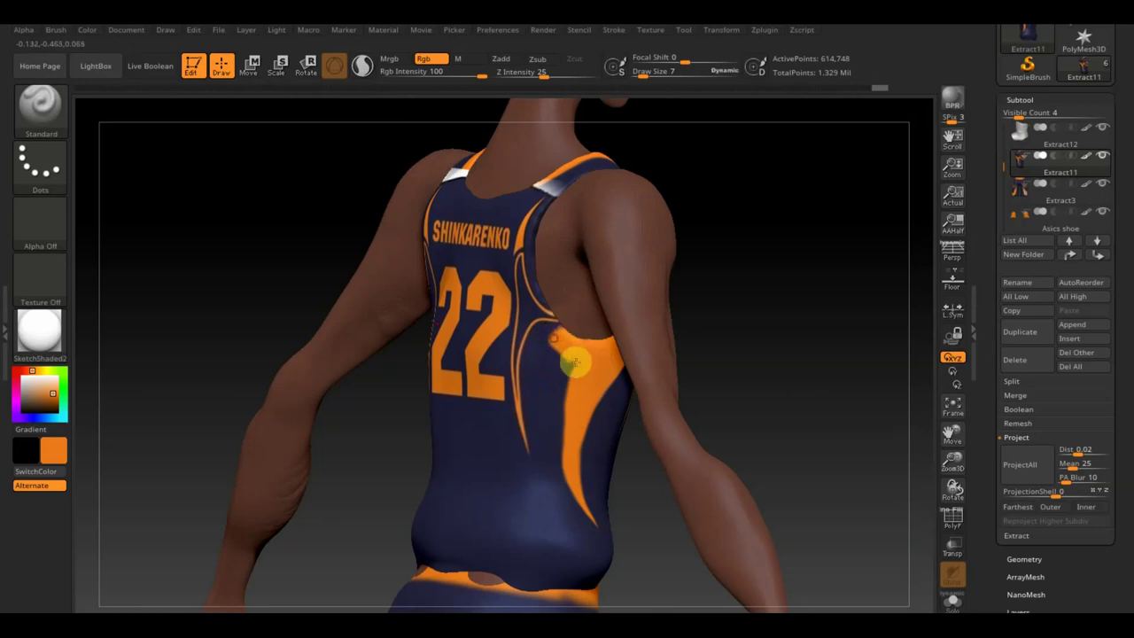
pyautogui.press('c')
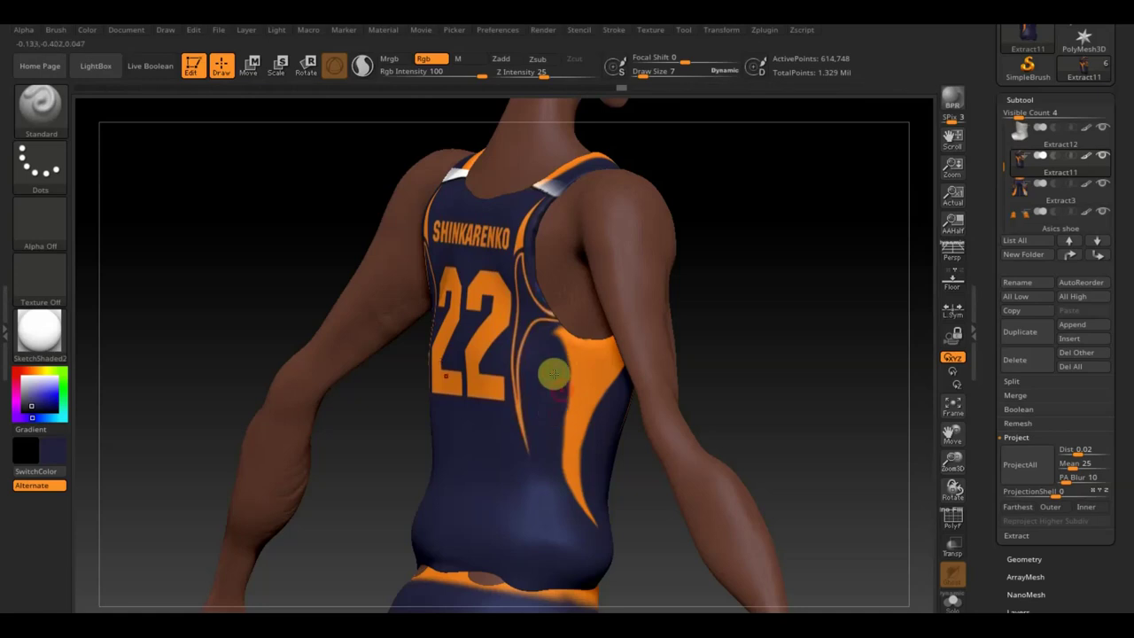
pyautogui.moveTo(785, 374); pyautogui.dragTo(747, 260)
pyautogui.moveTo(759, 349)
pyautogui.mouseDown()
pyautogui.moveTo(780, 405)
pyautogui.moveTo(797, 374)
pyautogui.moveTo(753, 313)
pyautogui.moveTo(749, 278)
pyautogui.moveTo(800, 468)
pyautogui.moveTo(777, 212)
pyautogui.moveTo(784, 441)
pyautogui.mouseUp()
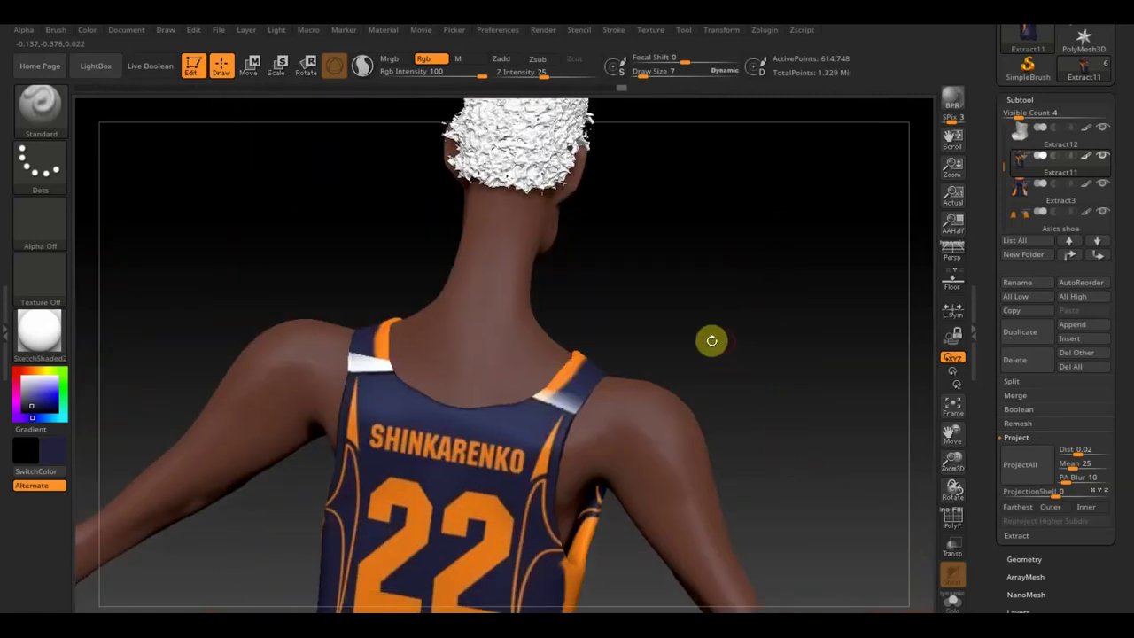
# Sample the strap's orange, paint a trim along the back neckline, then resample navy
pyautogui.moveTo(694, 327); pyautogui.dragTo(609, 405)
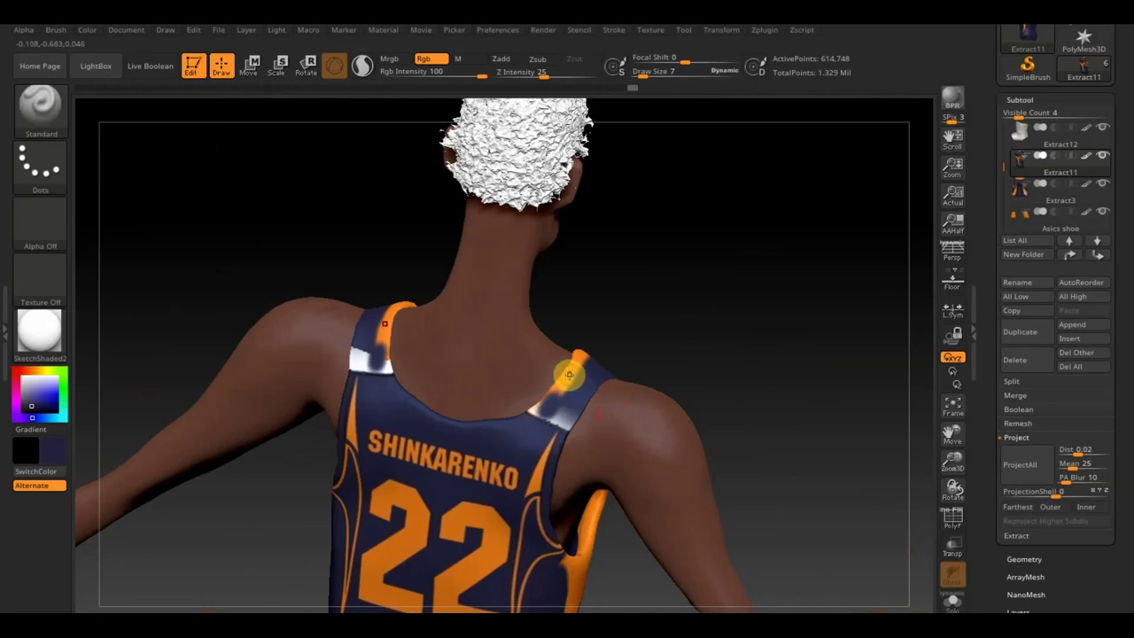
pyautogui.press('c')
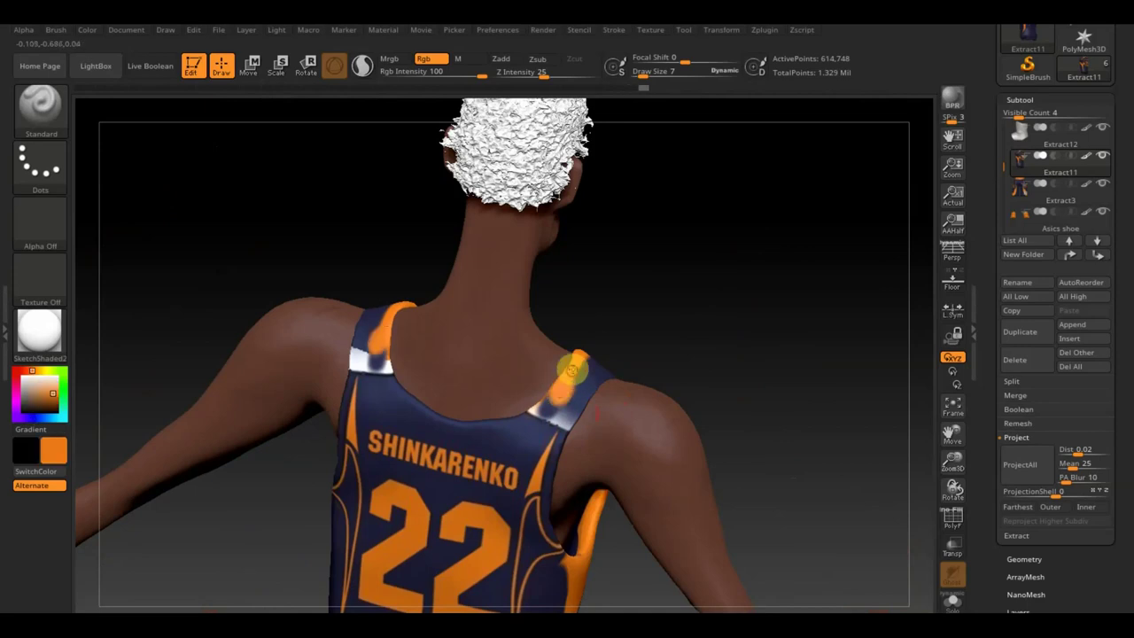
pyautogui.moveTo(527, 418); pyautogui.dragTo(451, 418)
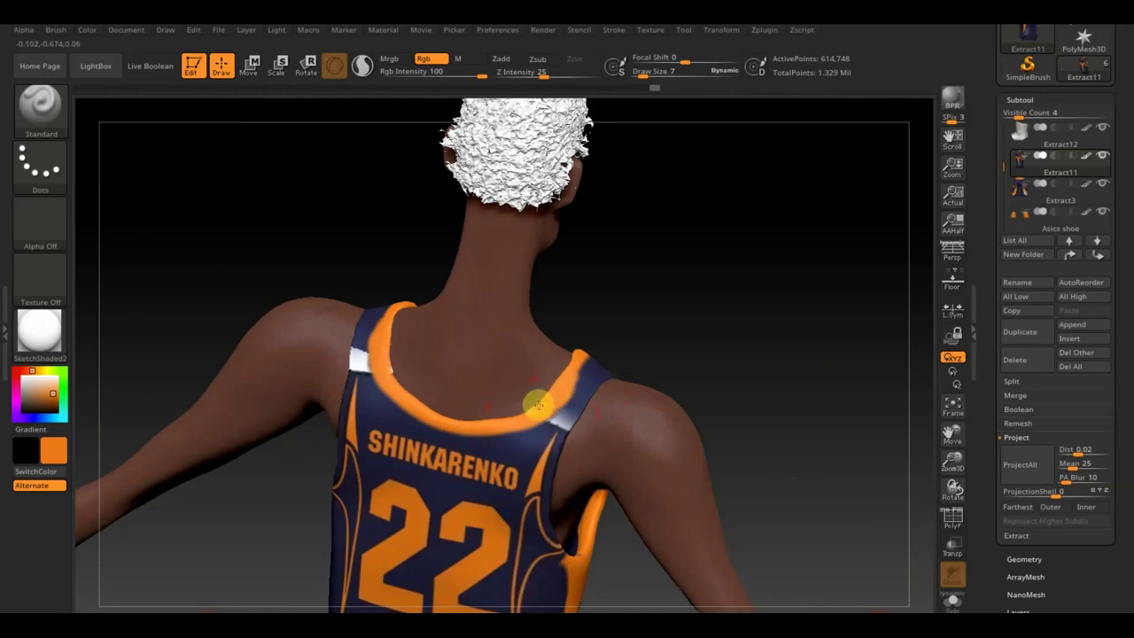
pyautogui.press('c')
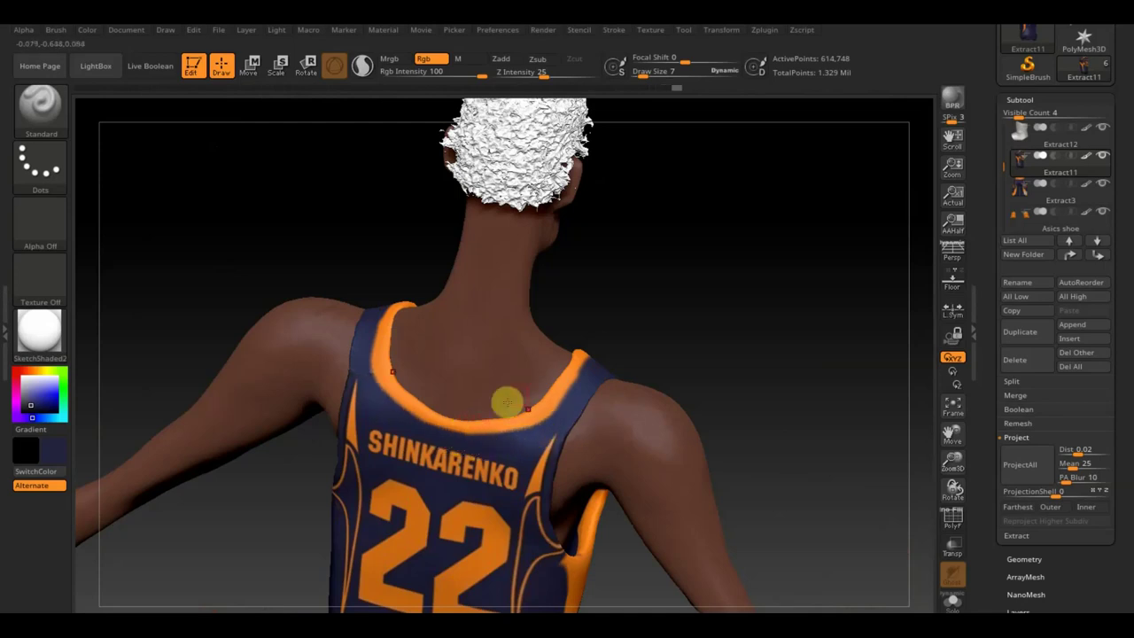
# Turn the view to the front and move down the legs toward the shoes
pyautogui.moveTo(666, 331)
pyautogui.mouseDown()
pyautogui.moveTo(599, 306)
pyautogui.moveTo(448, 329)
pyautogui.moveTo(448, 366)
pyautogui.moveTo(307, 242)
pyautogui.moveTo(395, 387)
pyautogui.moveTo(276, 245)
pyautogui.mouseUp()
pyautogui.moveTo(640, 556)
pyautogui.keyDown('alt'); pyautogui.mouseDown()
pyautogui.moveTo(638, 524)
pyautogui.moveTo(729, 526)
pyautogui.moveTo(626, 519)
pyautogui.moveTo(647, 462)
pyautogui.moveTo(699, 597)
pyautogui.moveTo(629, 198)
pyautogui.moveTo(702, 390)
pyautogui.moveTo(747, 280)
pyautogui.moveTo(729, 418)
pyautogui.moveTo(643, 359)
pyautogui.moveTo(670, 457)
pyautogui.moveTo(764, 523)
pyautogui.mouseUp(); pyautogui.keyUp('alt')
pyautogui.moveTo(874, 517)
pyautogui.keyDown('alt'); pyautogui.mouseDown()
pyautogui.moveTo(780, 245)
pyautogui.moveTo(731, 443)
pyautogui.moveTo(683, 83)
pyautogui.mouseUp(); pyautogui.keyUp('alt')
pyautogui.moveTo(709, 363)
pyautogui.keyDown('alt'); pyautogui.mouseDown()
pyautogui.moveTo(697, 342)
pyautogui.moveTo(709, 394)
pyautogui.moveTo(683, 442)
pyautogui.moveTo(689, 465)
pyautogui.moveTo(676, 395)
pyautogui.moveTo(663, 498)
pyautogui.moveTo(665, 451)
pyautogui.mouseUp(); pyautogui.keyUp('alt')
# Move down to a side view of the shoe and select the Asics shoe subtool
pyautogui.click(950, 407)
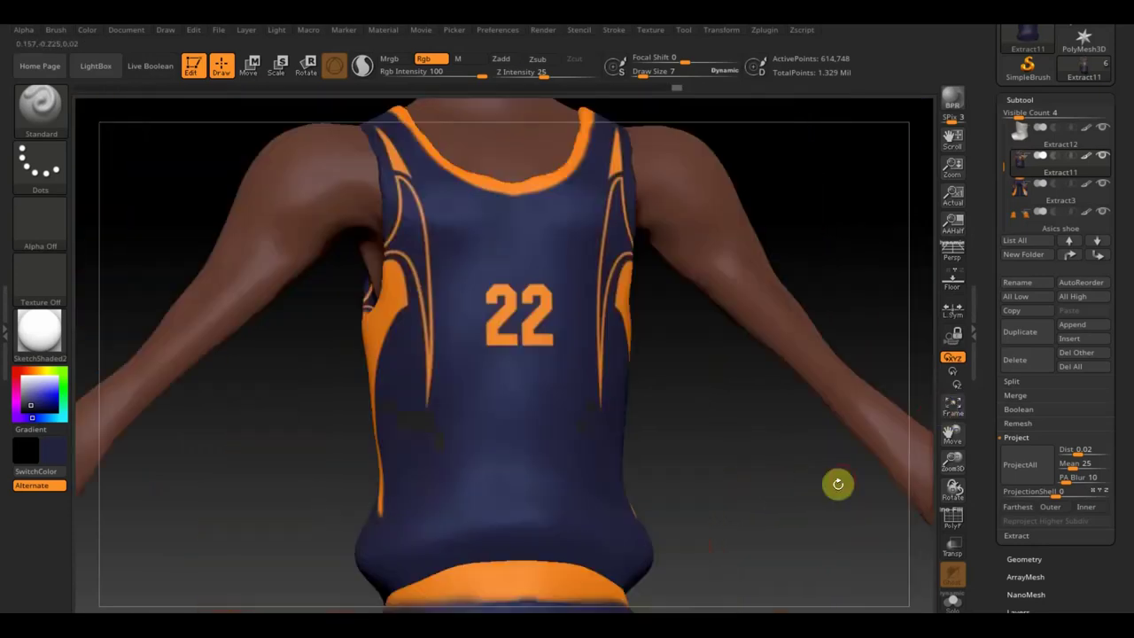
pyautogui.keyDown('alt'); pyautogui.moveTo(747, 570); pyautogui.dragTo(615, 109); pyautogui.keyUp('alt')
pyautogui.moveTo(715, 337)
pyautogui.keyDown('alt'); pyautogui.mouseDown()
pyautogui.moveTo(683, 114)
pyautogui.moveTo(747, 119)
pyautogui.mouseUp(); pyautogui.keyUp('alt')
pyautogui.moveTo(720, 304)
pyautogui.mouseDown()
pyautogui.moveTo(800, 331)
pyautogui.moveTo(800, 355)
pyautogui.mouseUp()
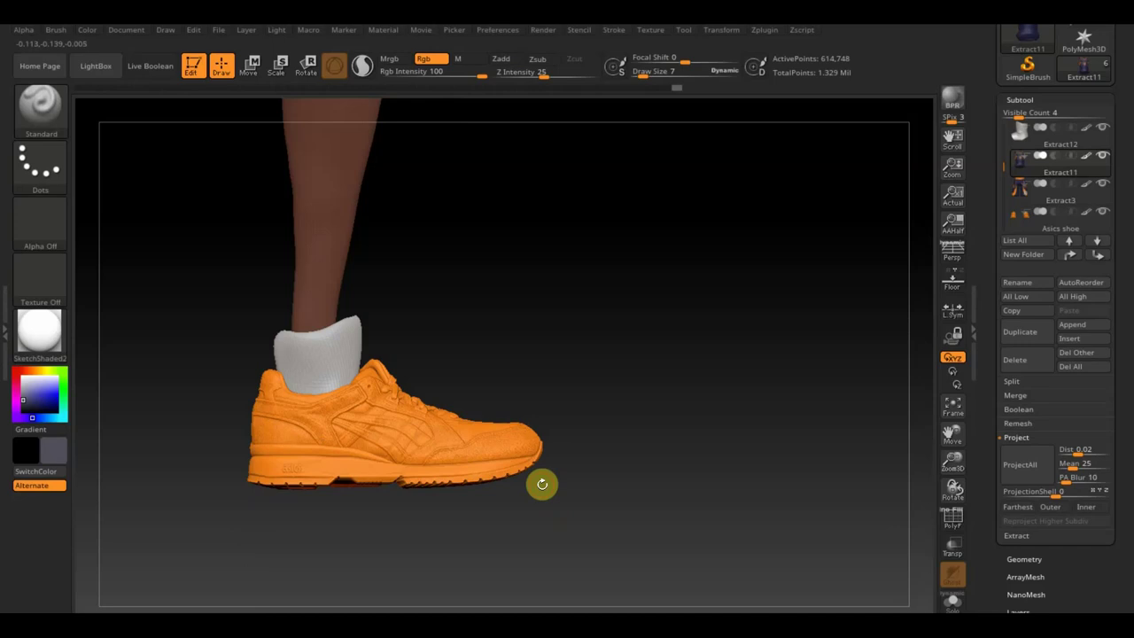
pyautogui.press('n')
pyautogui.click(561, 535)
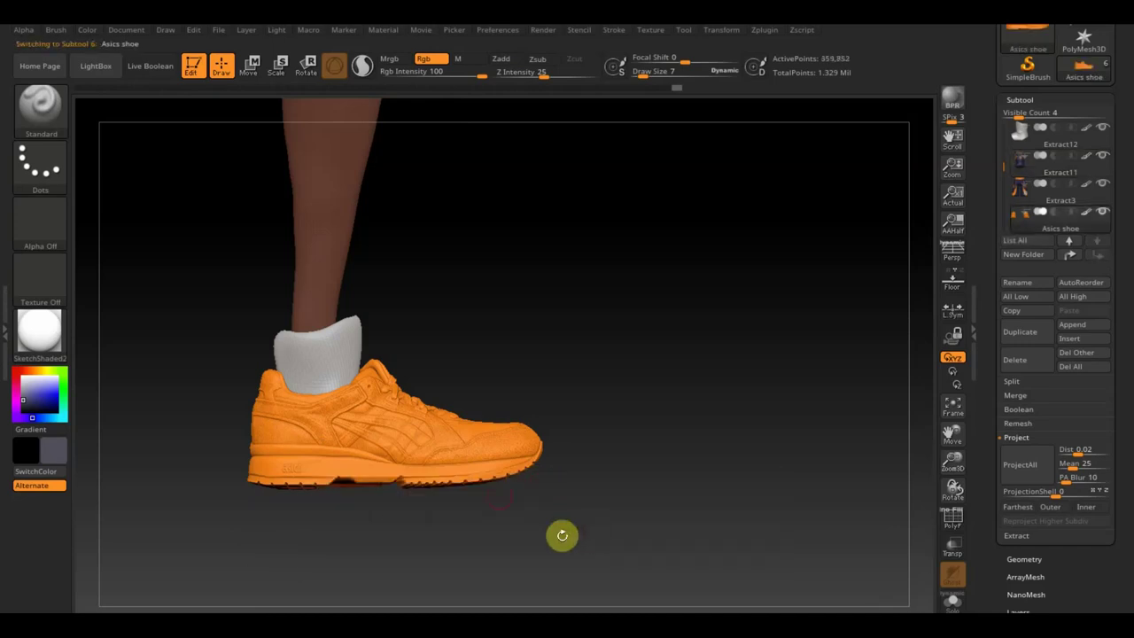
# Paint the sides of the shoe soles grey, including the orange toe edge
pyautogui.moveTo(504, 471)
pyautogui.mouseDown()
pyautogui.moveTo(422, 483)
pyautogui.moveTo(503, 469)
pyautogui.mouseUp()
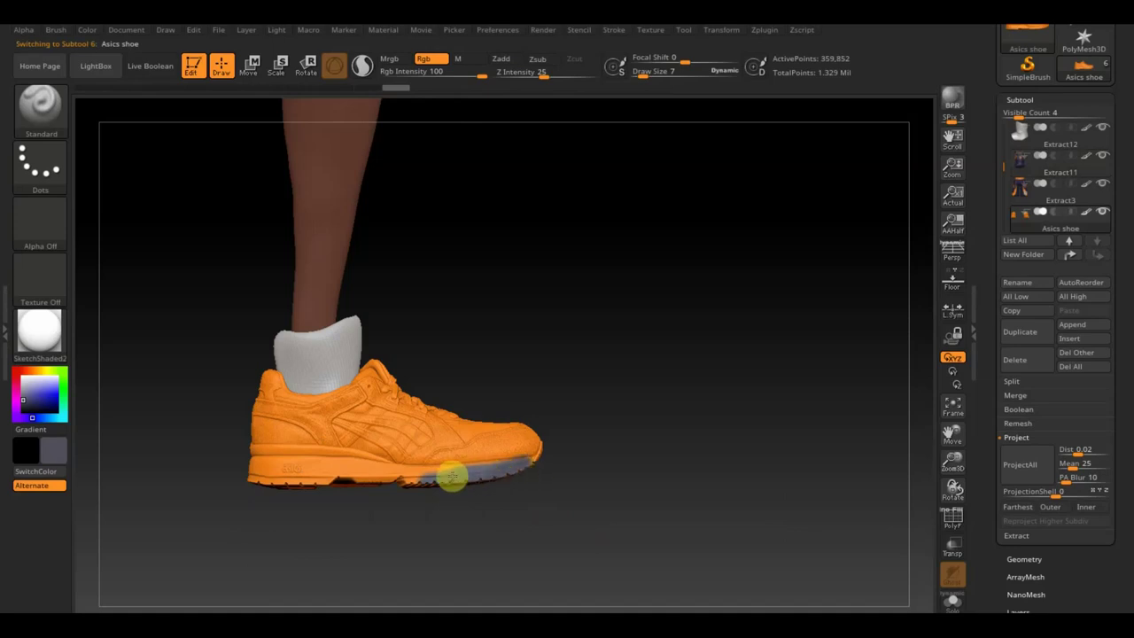
pyautogui.moveTo(370, 472)
pyautogui.mouseDown()
pyautogui.moveTo(444, 486)
pyautogui.moveTo(500, 466)
pyautogui.mouseUp()
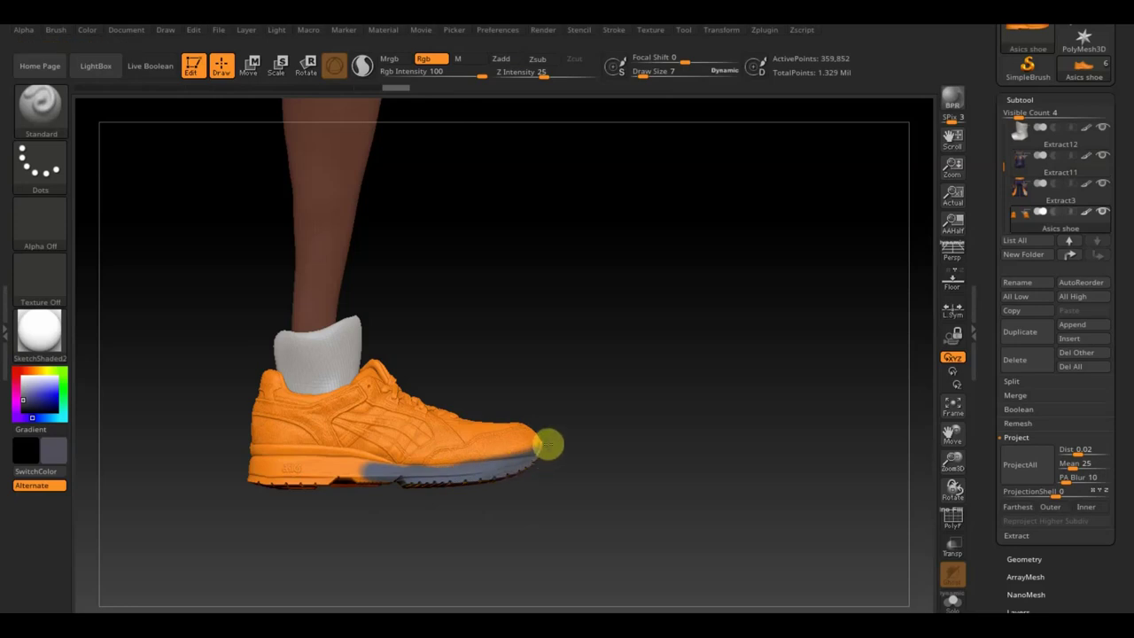
pyautogui.moveTo(542, 458)
pyautogui.mouseDown()
pyautogui.moveTo(413, 473)
pyautogui.moveTo(362, 458)
pyautogui.moveTo(224, 458)
pyautogui.moveTo(286, 461)
pyautogui.moveTo(222, 481)
pyautogui.moveTo(441, 476)
pyautogui.moveTo(487, 531)
pyautogui.moveTo(572, 539)
pyautogui.mouseUp()
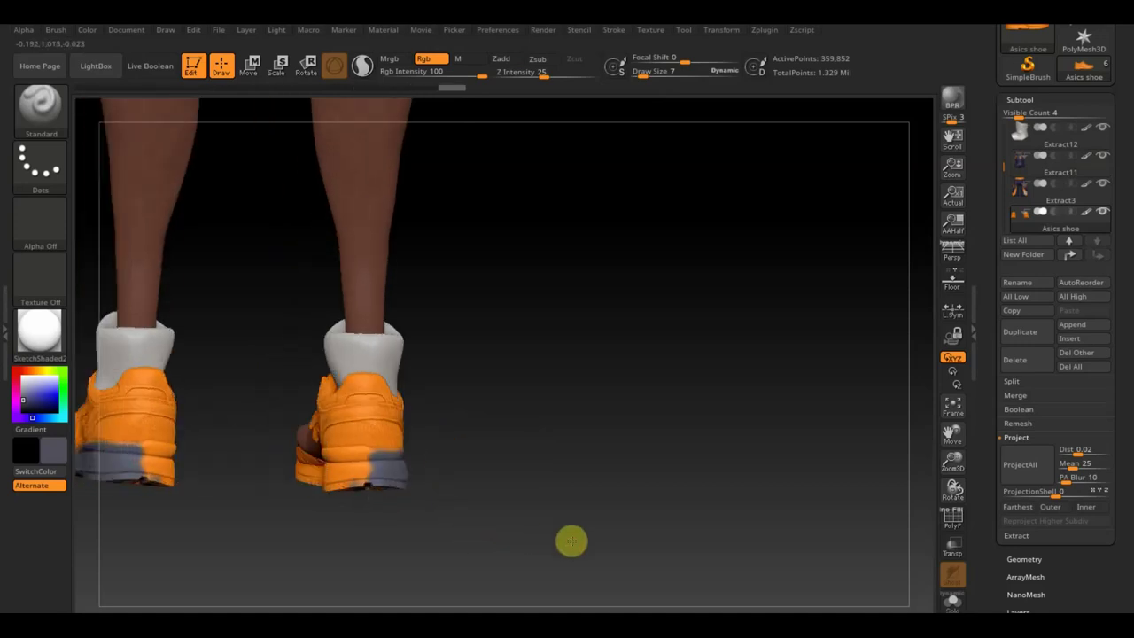
pyautogui.moveTo(389, 467)
pyautogui.mouseDown()
pyautogui.moveTo(342, 458)
pyautogui.moveTo(357, 473)
pyautogui.moveTo(306, 470)
pyautogui.moveTo(481, 481)
pyautogui.moveTo(253, 471)
pyautogui.moveTo(334, 478)
pyautogui.moveTo(260, 476)
pyautogui.moveTo(316, 469)
pyautogui.mouseUp()
pyautogui.moveTo(450, 483)
pyautogui.mouseDown()
pyautogui.moveTo(531, 504)
pyautogui.moveTo(496, 496)
pyautogui.mouseUp()
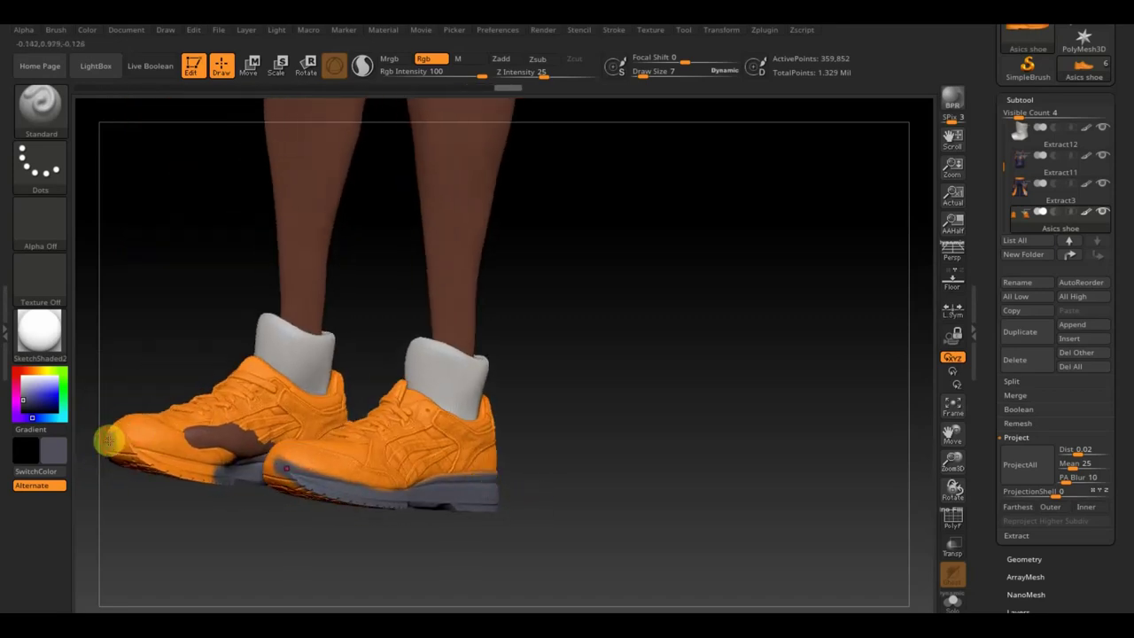
pyautogui.moveTo(127, 452); pyautogui.dragTo(213, 480)
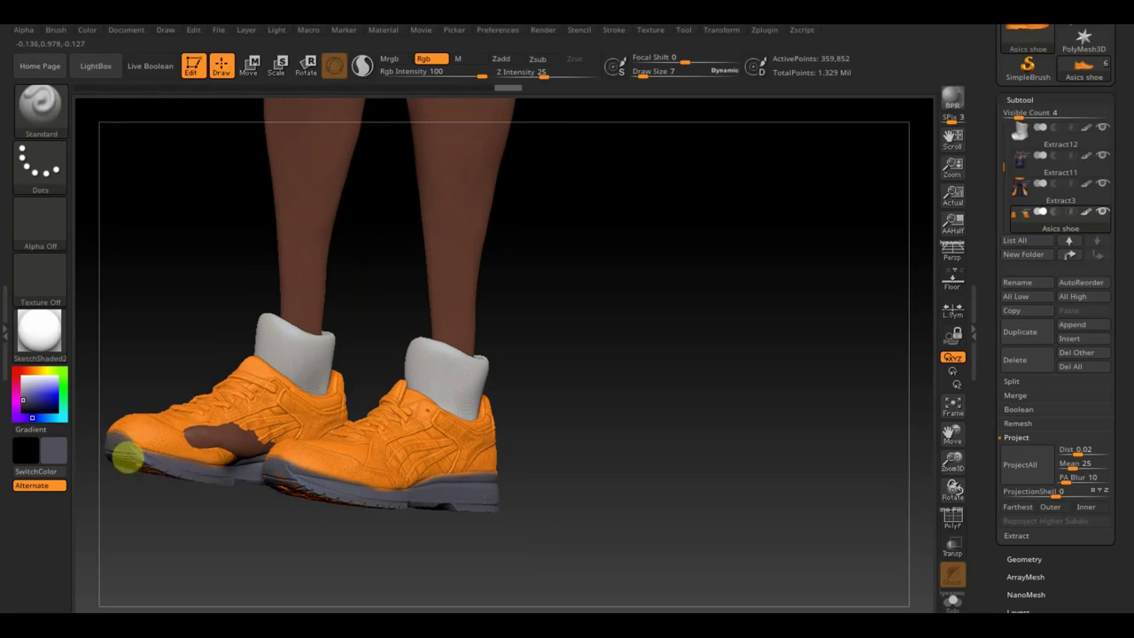
# Turn the shoes to paint the sole undersides grey, enlarging the brush to 27
pyautogui.moveTo(200, 522)
pyautogui.mouseDown()
pyautogui.moveTo(213, 461)
pyautogui.moveTo(169, 531)
pyautogui.moveTo(191, 530)
pyautogui.mouseUp()
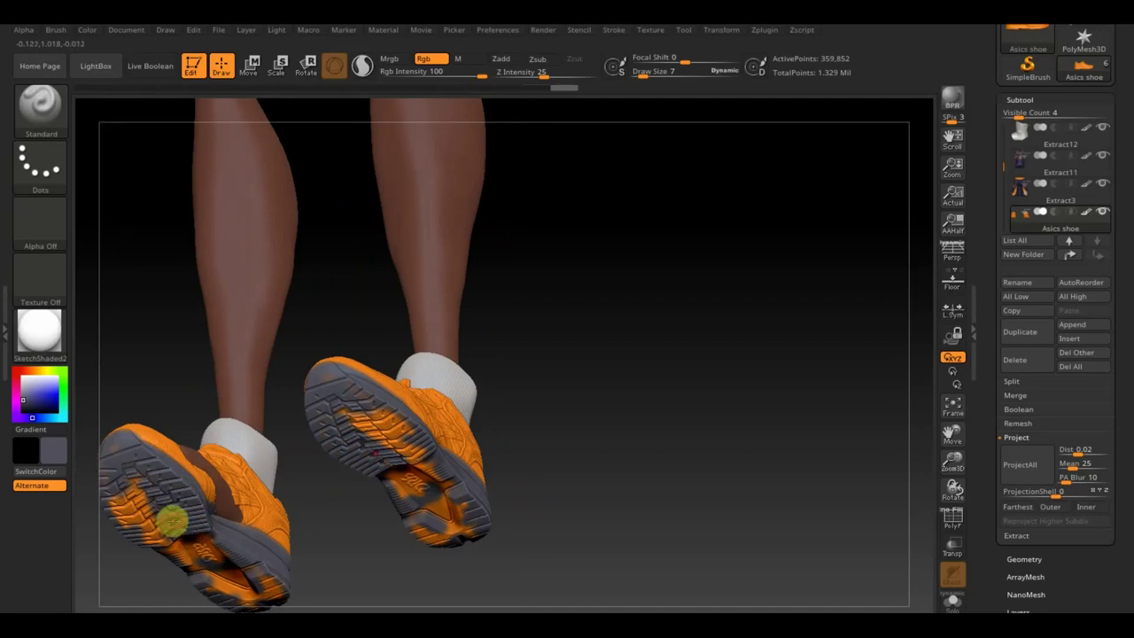
pyautogui.moveTo(646, 70); pyautogui.dragTo(651, 73)
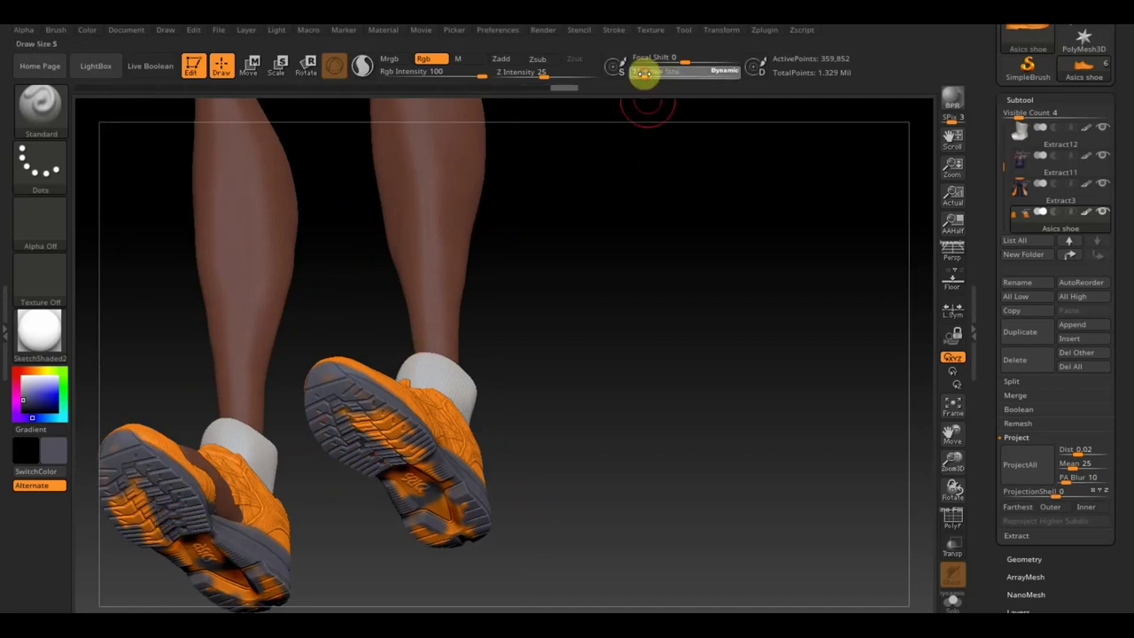
pyautogui.moveTo(592, 299)
pyautogui.mouseDown()
pyautogui.moveTo(673, 251)
pyautogui.moveTo(862, 178)
pyautogui.mouseUp()
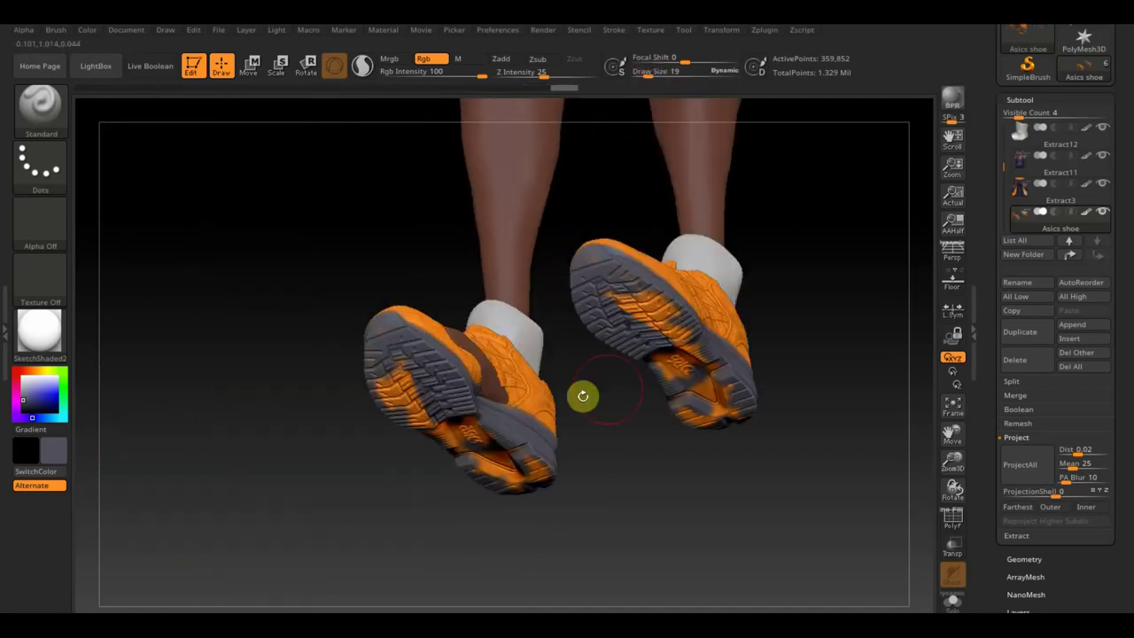
pyautogui.moveTo(414, 365)
pyautogui.mouseDown()
pyautogui.moveTo(387, 354)
pyautogui.moveTo(380, 367)
pyautogui.moveTo(544, 504)
pyautogui.moveTo(548, 483)
pyautogui.moveTo(603, 513)
pyautogui.moveTo(582, 567)
pyautogui.moveTo(594, 425)
pyautogui.moveTo(561, 429)
pyautogui.moveTo(588, 558)
pyautogui.moveTo(582, 502)
pyautogui.moveTo(569, 499)
pyautogui.moveTo(641, 463)
pyautogui.moveTo(517, 367)
pyautogui.moveTo(762, 410)
pyautogui.moveTo(696, 198)
pyautogui.mouseUp()
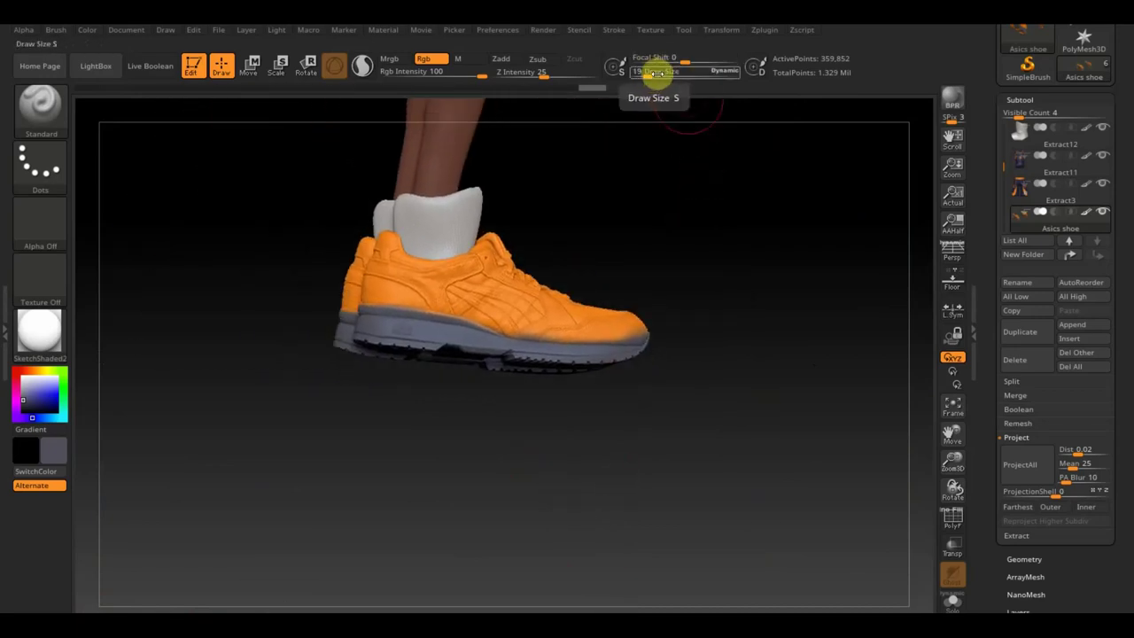
pyautogui.moveTo(656, 74); pyautogui.dragTo(650, 75)
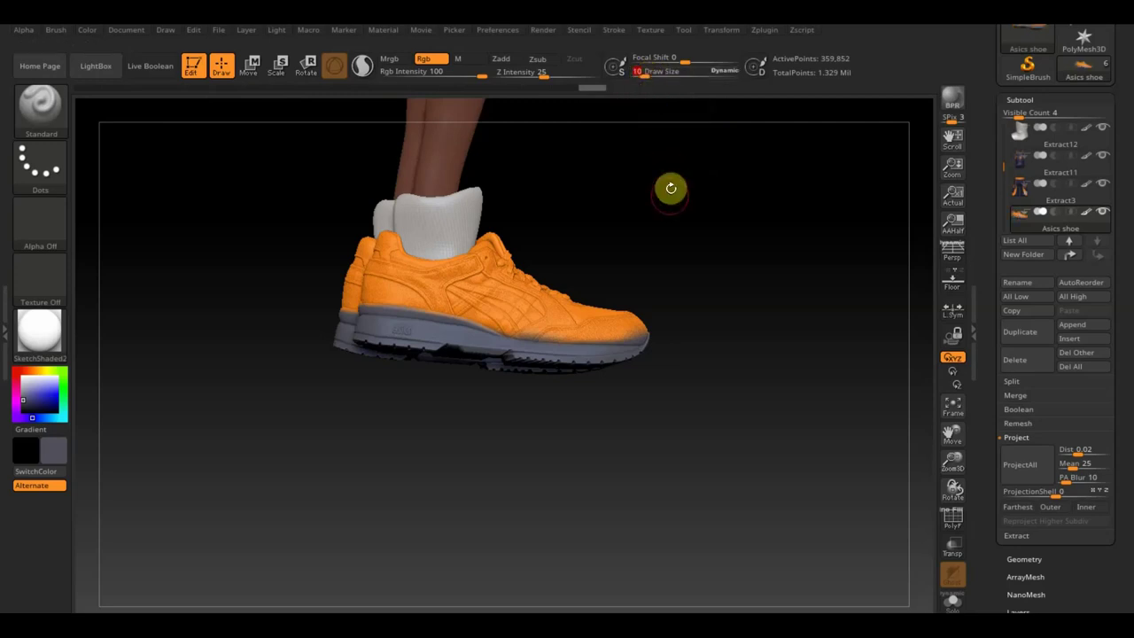
pyautogui.moveTo(672, 197)
pyautogui.mouseDown()
pyautogui.moveTo(673, 236)
pyautogui.moveTo(703, 296)
pyautogui.moveTo(762, 245)
pyautogui.moveTo(752, 278)
pyautogui.moveTo(739, 266)
pyautogui.moveTo(751, 278)
pyautogui.mouseUp()
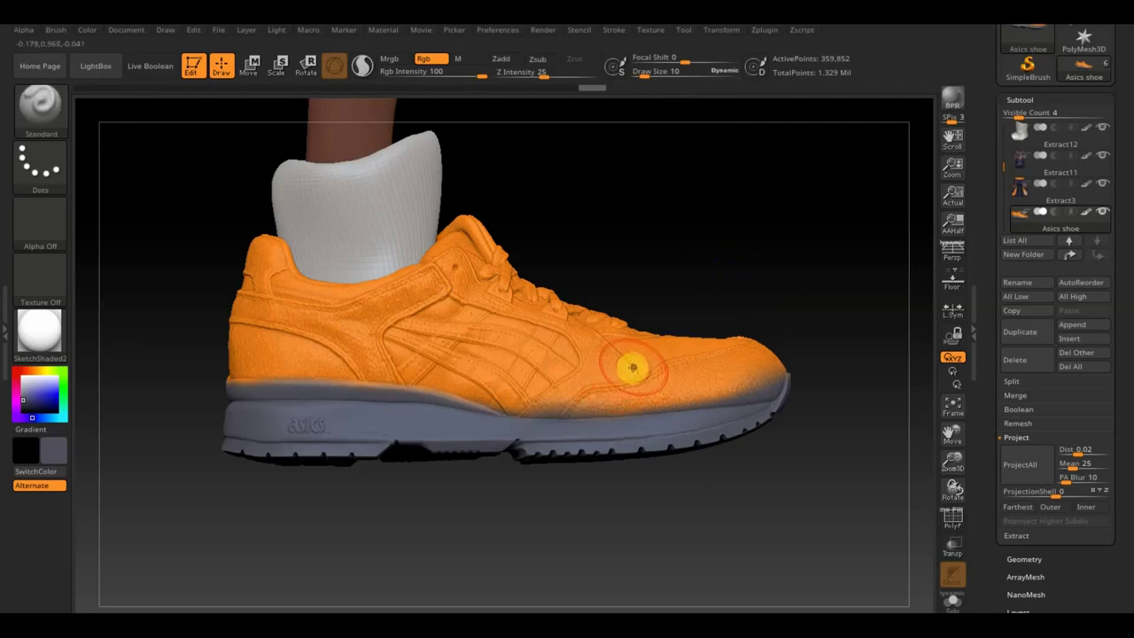
# Set the brush size to 10 and paint over the small red spot in orange
pyautogui.press('c')
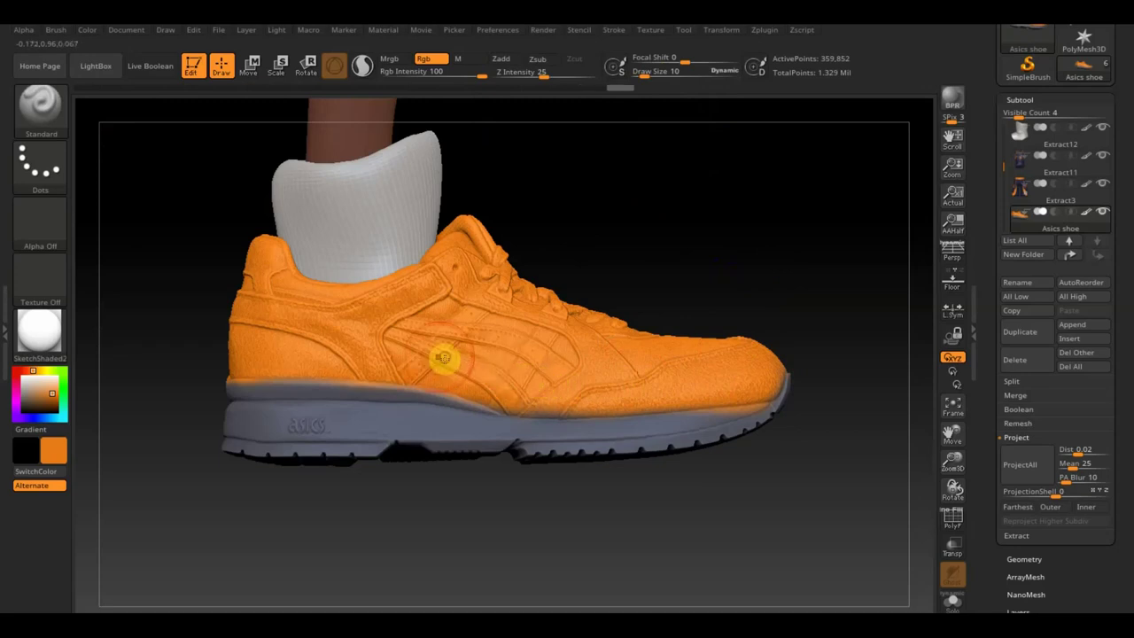
pyautogui.click(646, 72)
pyautogui.write('5')
pyautogui.press('Return')
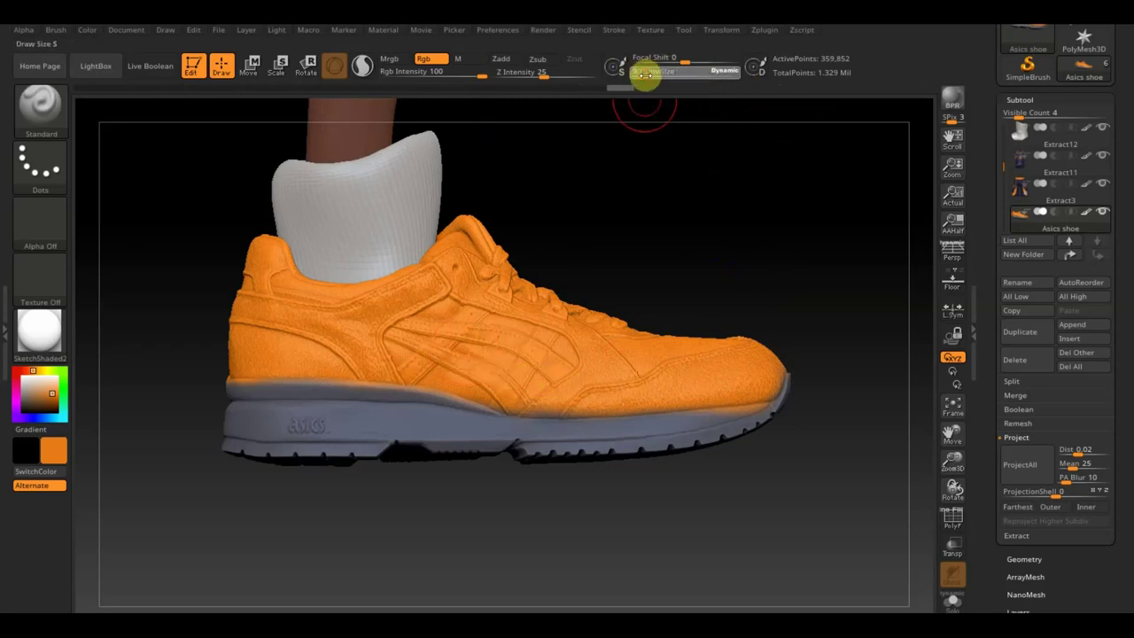
pyautogui.press('c')
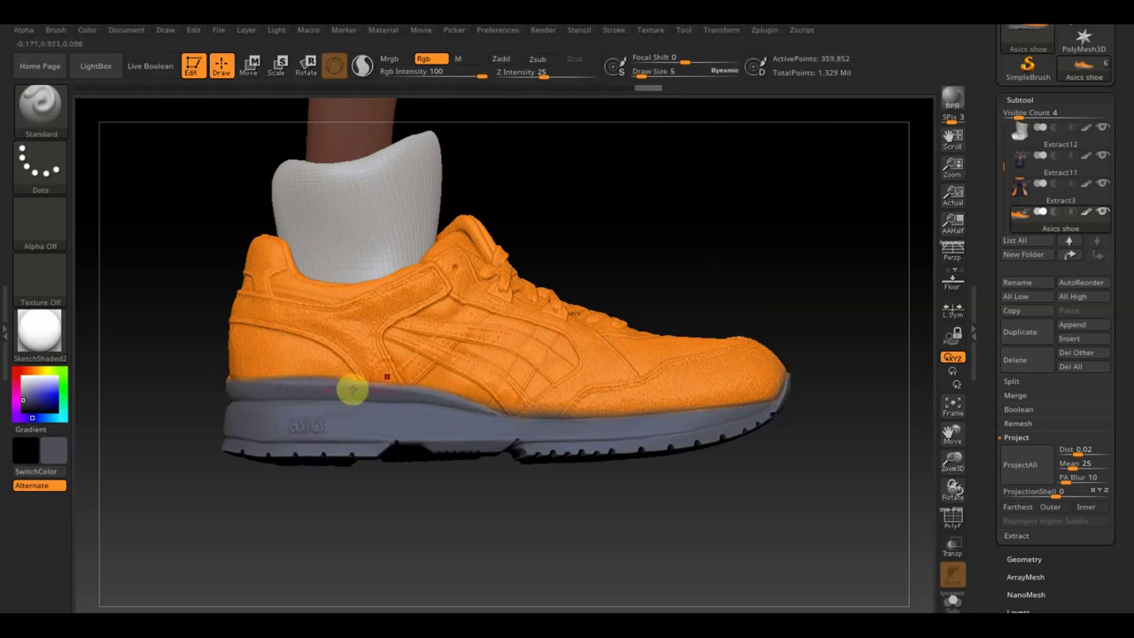
pyautogui.press('c')
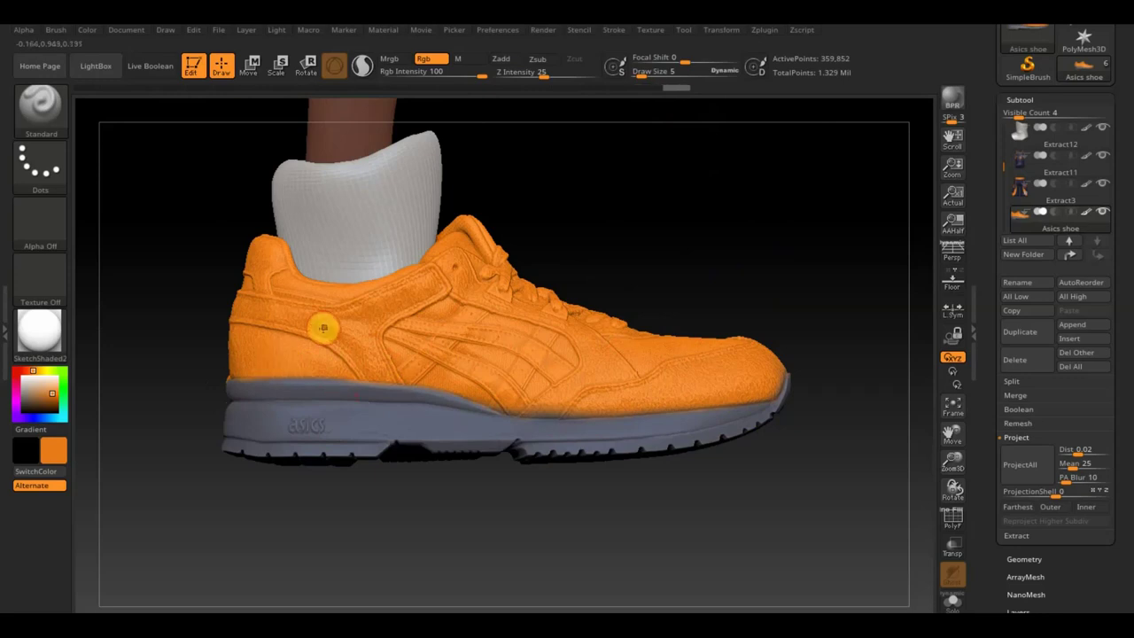
pyautogui.moveTo(379, 300); pyautogui.dragTo(365, 293)
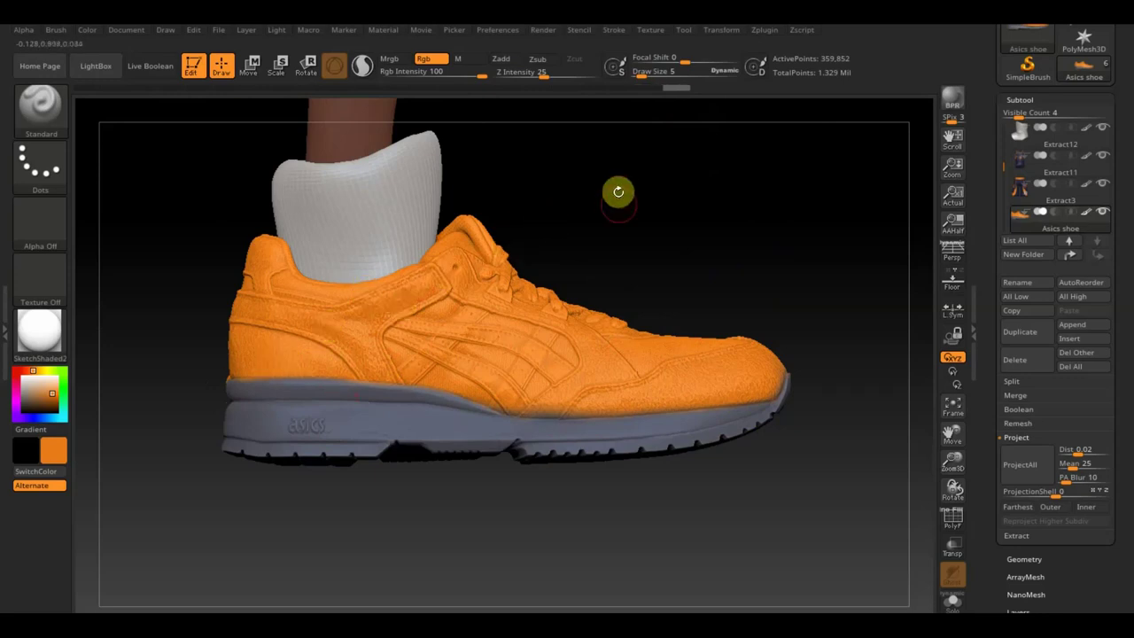
# Sample the shorts' navy and paint a diagonal stroke across the shoe upper
pyautogui.moveTo(665, 202)
pyautogui.mouseDown()
pyautogui.moveTo(643, 180)
pyautogui.moveTo(721, 430)
pyautogui.mouseUp()
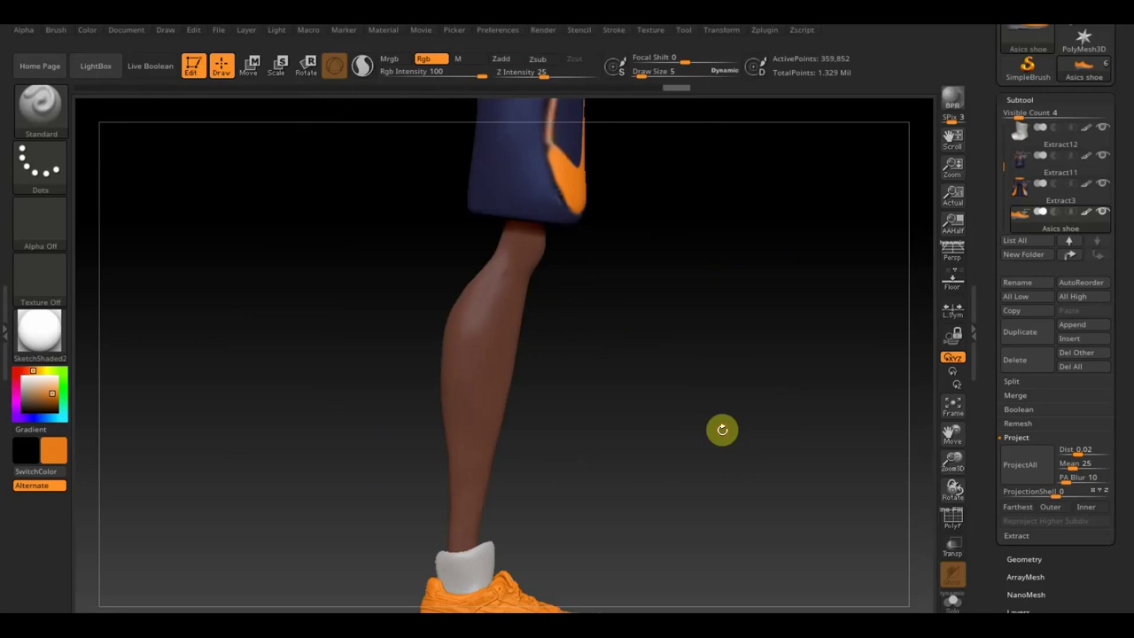
pyautogui.press('c')
pyautogui.moveTo(643, 473)
pyautogui.keyDown('alt'); pyautogui.mouseDown()
pyautogui.moveTo(609, 228)
pyautogui.moveTo(626, 336)
pyautogui.moveTo(726, 437)
pyautogui.moveTo(650, 399)
pyautogui.mouseUp(); pyautogui.keyUp('alt')
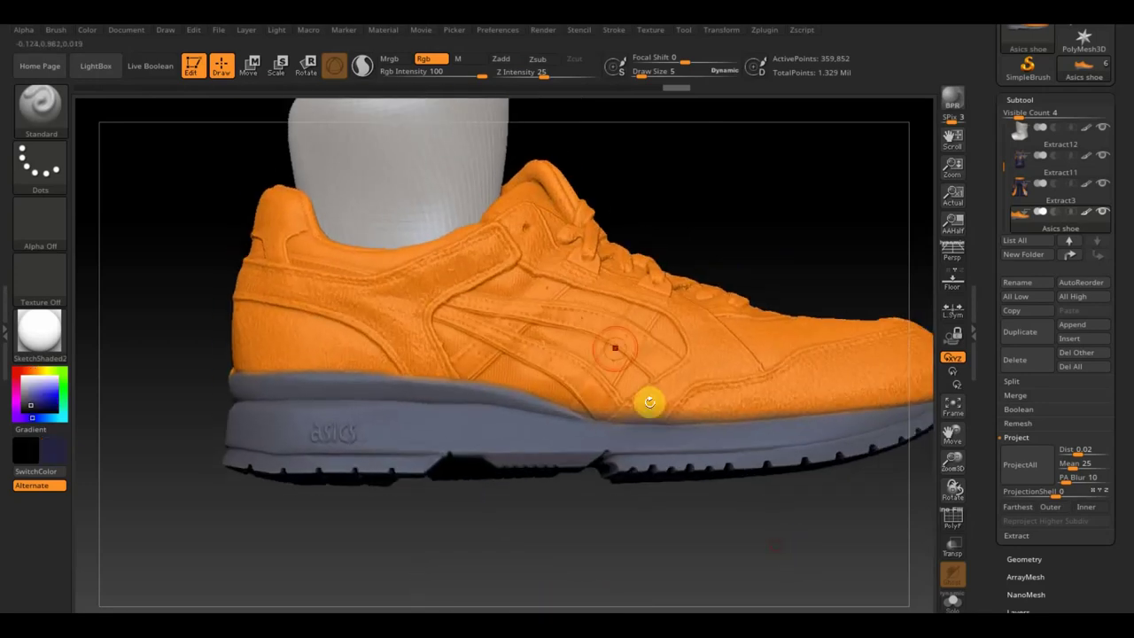
pyautogui.keyDown('alt'); pyautogui.moveTo(641, 177); pyautogui.dragTo(665, 195); pyautogui.keyUp('alt')
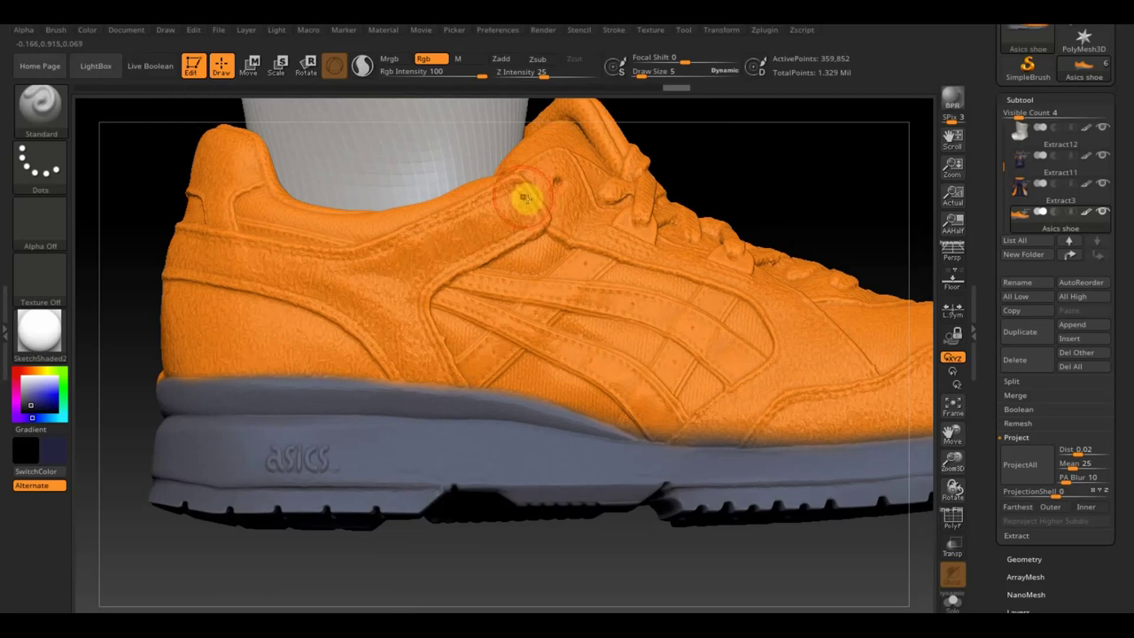
pyautogui.moveTo(519, 199)
pyautogui.mouseDown()
pyautogui.moveTo(369, 263)
pyautogui.moveTo(398, 352)
pyautogui.moveTo(422, 367)
pyautogui.moveTo(399, 306)
pyautogui.moveTo(453, 244)
pyautogui.moveTo(519, 216)
pyautogui.moveTo(438, 263)
pyautogui.moveTo(413, 293)
pyautogui.moveTo(204, 235)
pyautogui.moveTo(156, 240)
pyautogui.moveTo(210, 258)
pyautogui.moveTo(168, 260)
pyautogui.moveTo(349, 299)
pyautogui.moveTo(385, 331)
pyautogui.moveTo(235, 226)
pyautogui.moveTo(218, 157)
pyautogui.moveTo(240, 172)
pyautogui.moveTo(238, 160)
pyautogui.mouseUp()
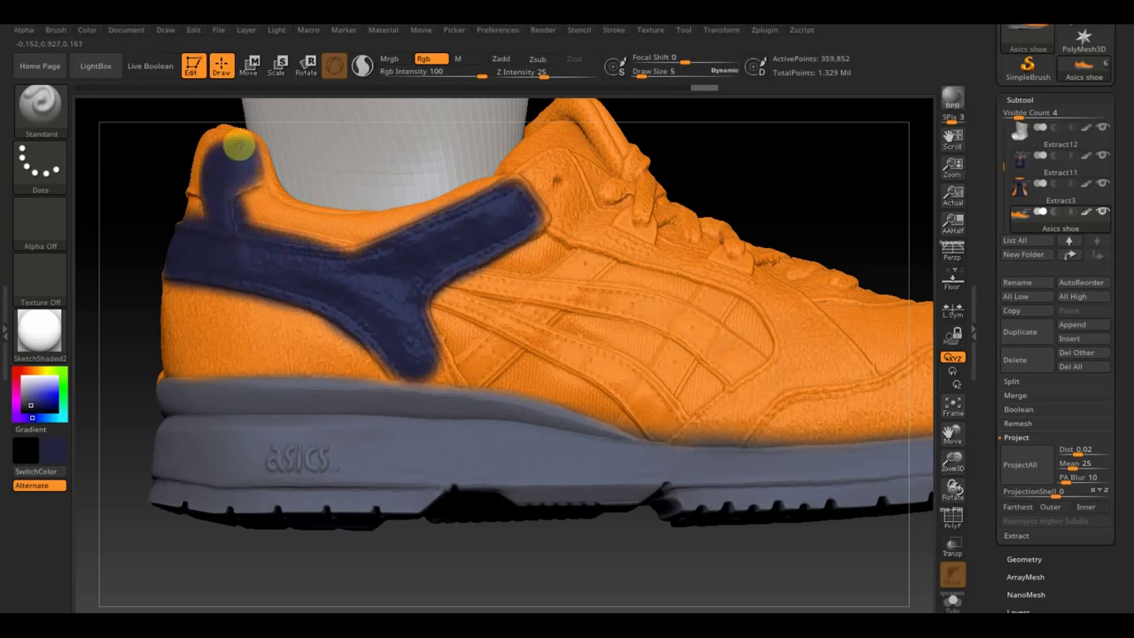
# At Draw Size 2, paint navy up the heel tab and along the collar, sampling colours for edge touch-ups
pyautogui.moveTo(198, 117)
pyautogui.mouseDown()
pyautogui.moveTo(190, 165)
pyautogui.moveTo(223, 152)
pyautogui.moveTo(200, 149)
pyautogui.mouseUp()
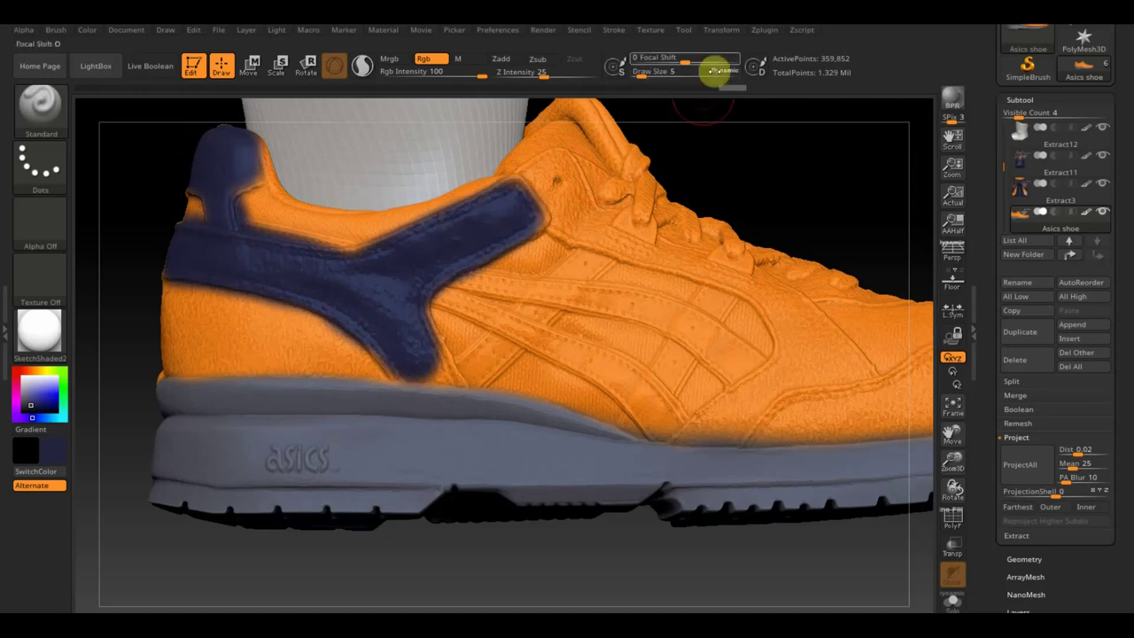
pyautogui.moveTo(638, 72); pyautogui.dragTo(632, 72)
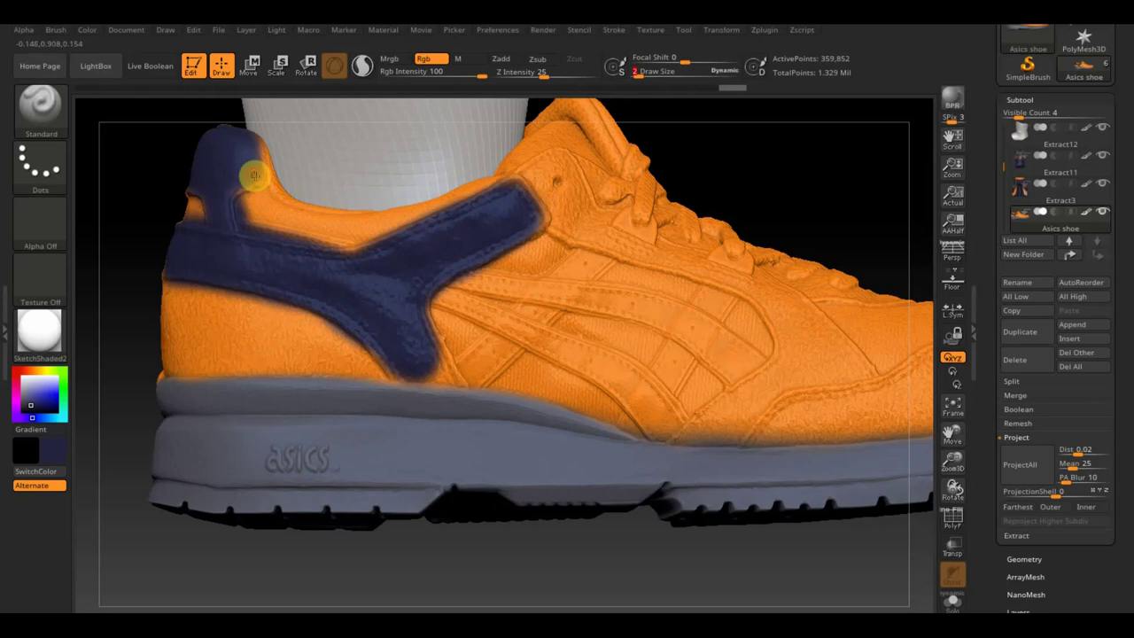
pyautogui.moveTo(240, 186); pyautogui.dragTo(258, 167)
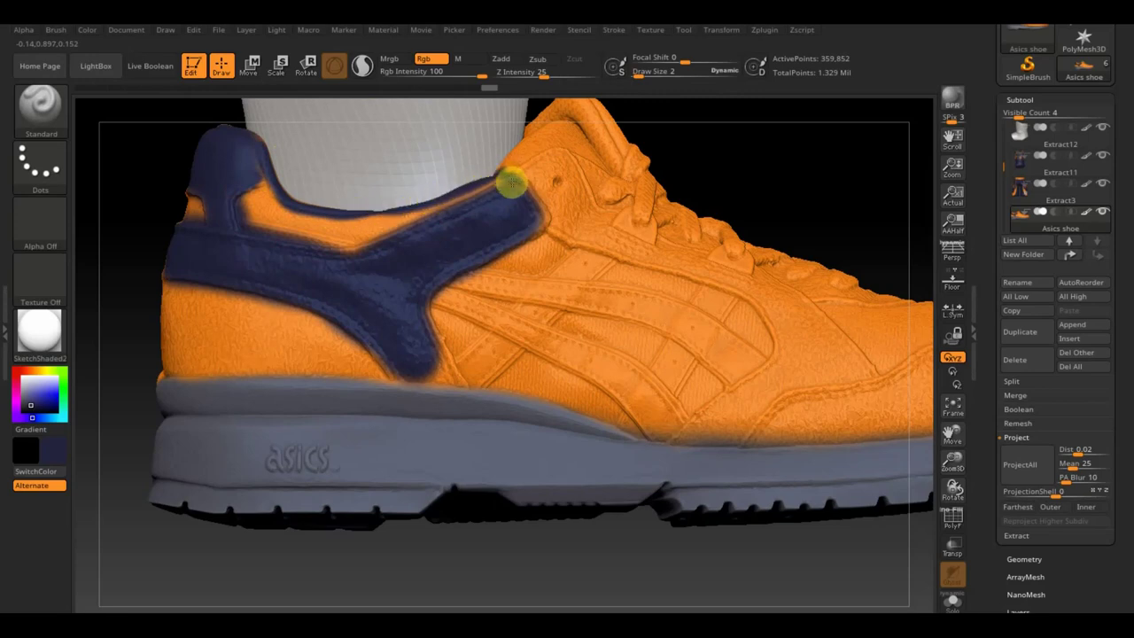
pyautogui.moveTo(543, 223); pyautogui.dragTo(502, 218)
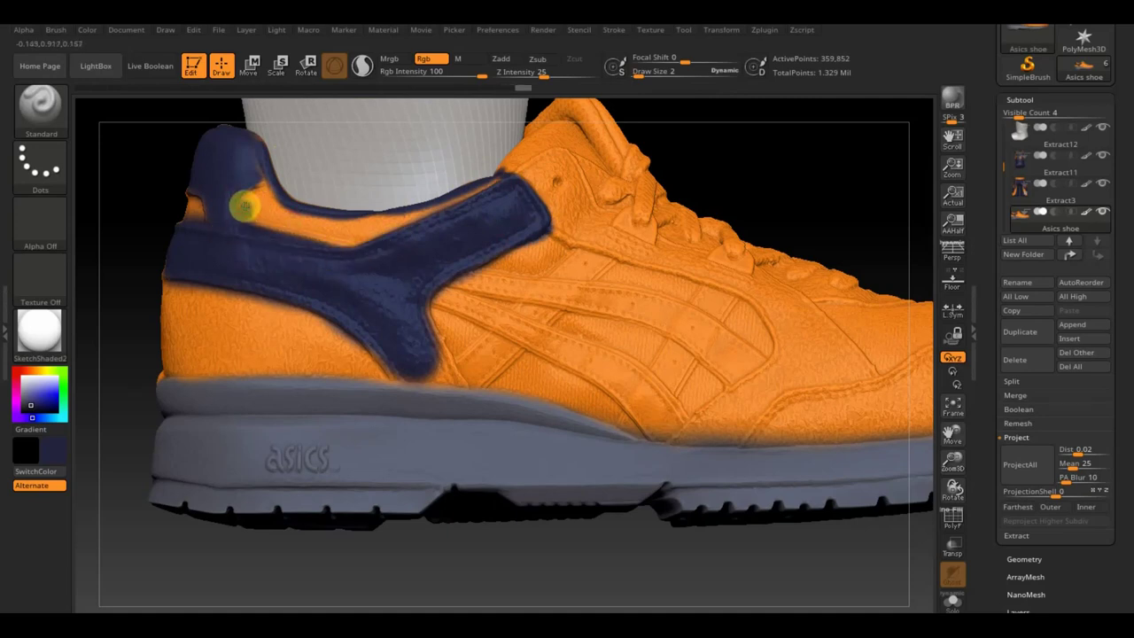
pyautogui.press('c')
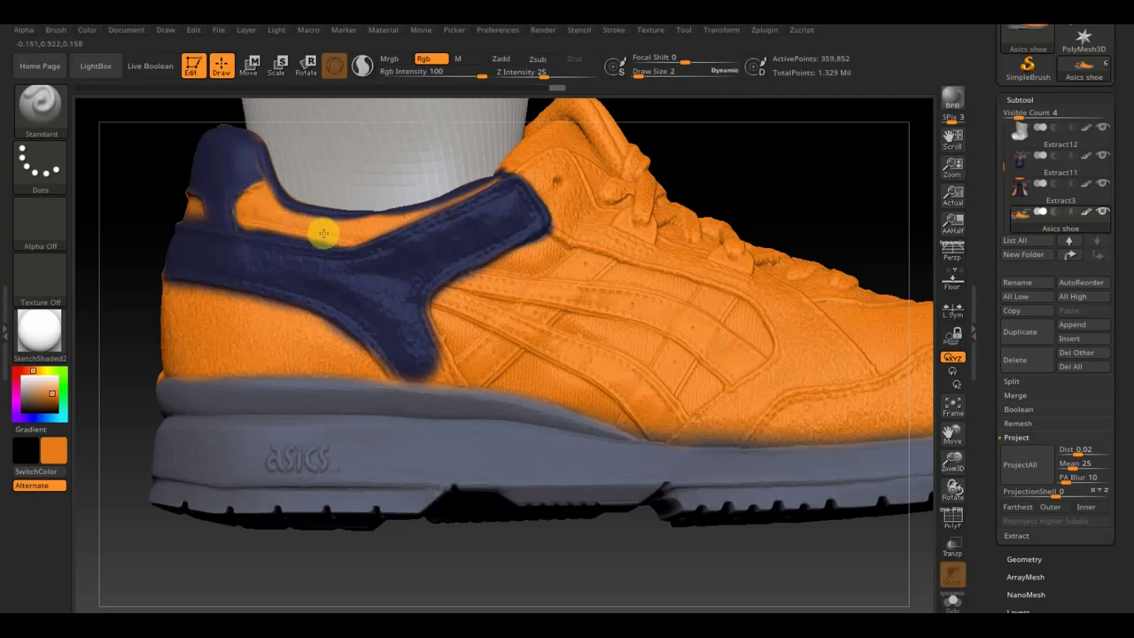
pyautogui.press('c')
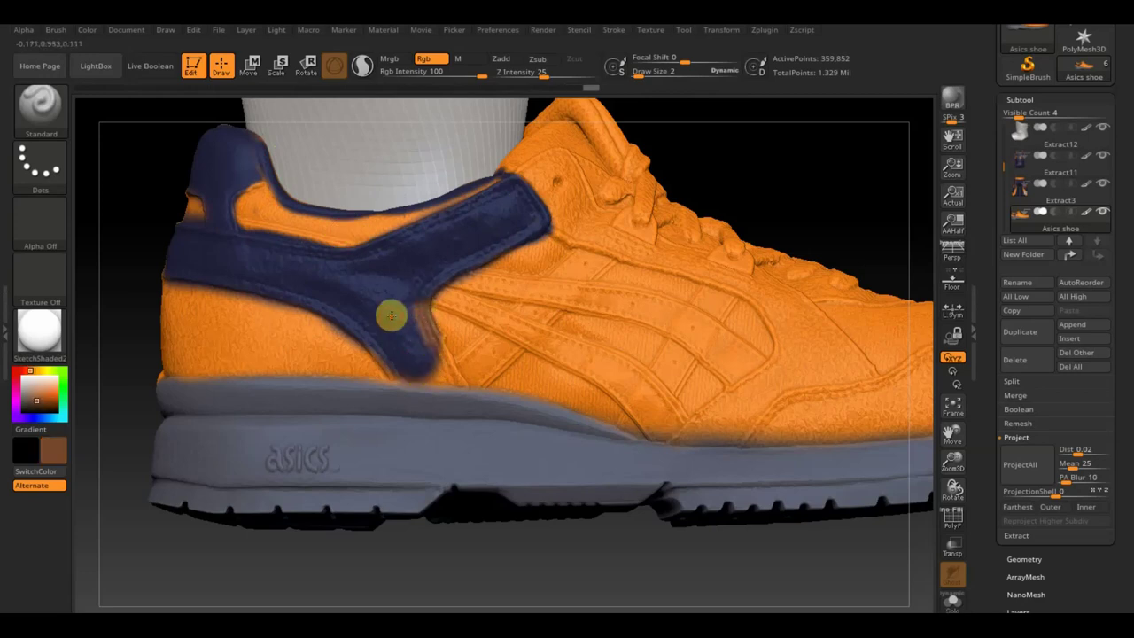
pyautogui.press('c')
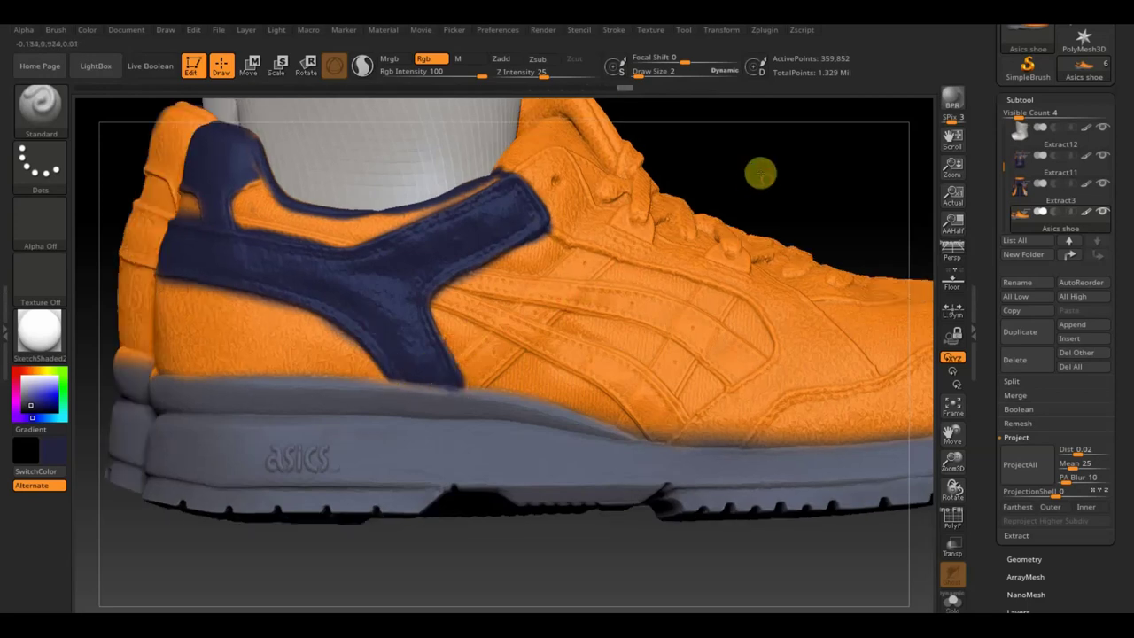
# Paint navy stripes along the heel and down the side of the shoe
pyautogui.moveTo(758, 174); pyautogui.dragTo(868, 203)
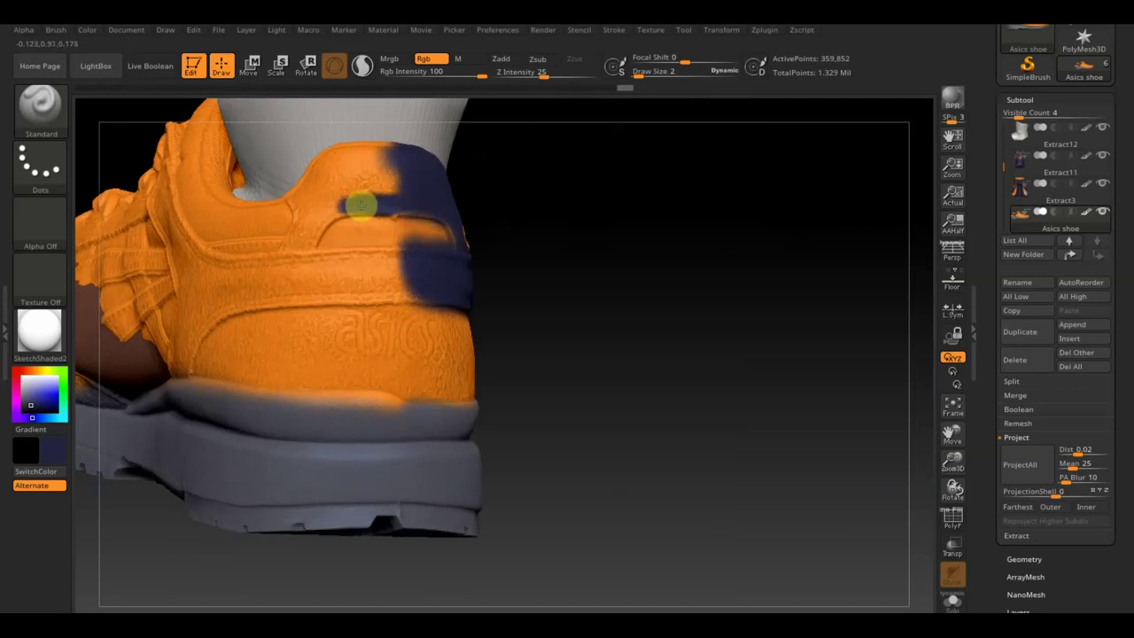
pyautogui.moveTo(328, 215); pyautogui.dragTo(307, 255)
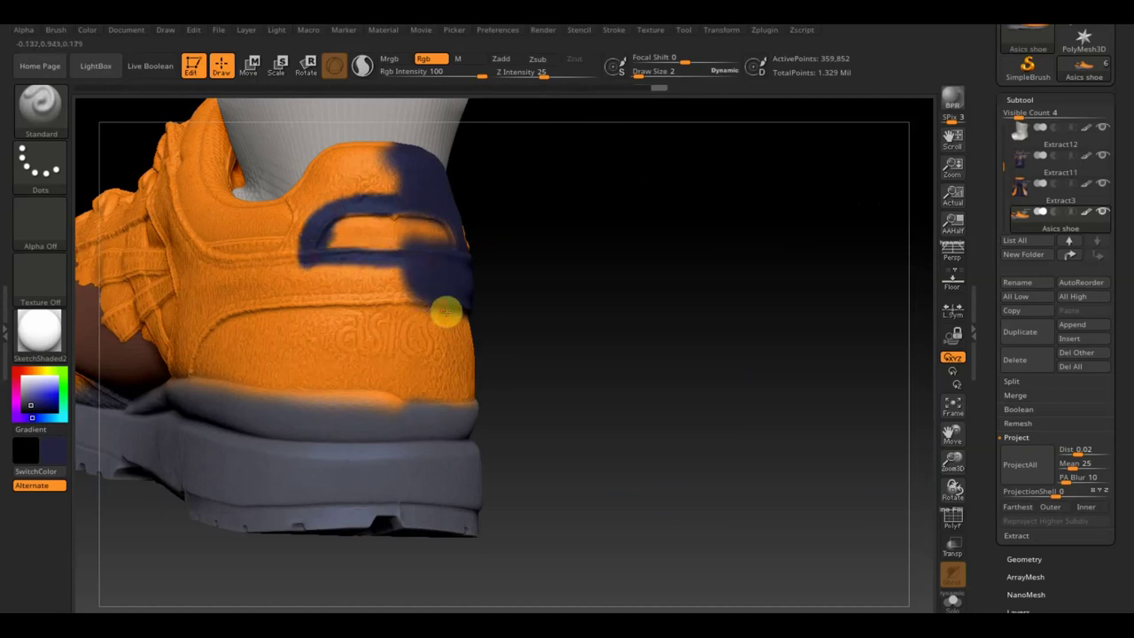
pyautogui.moveTo(441, 304); pyautogui.dragTo(380, 299)
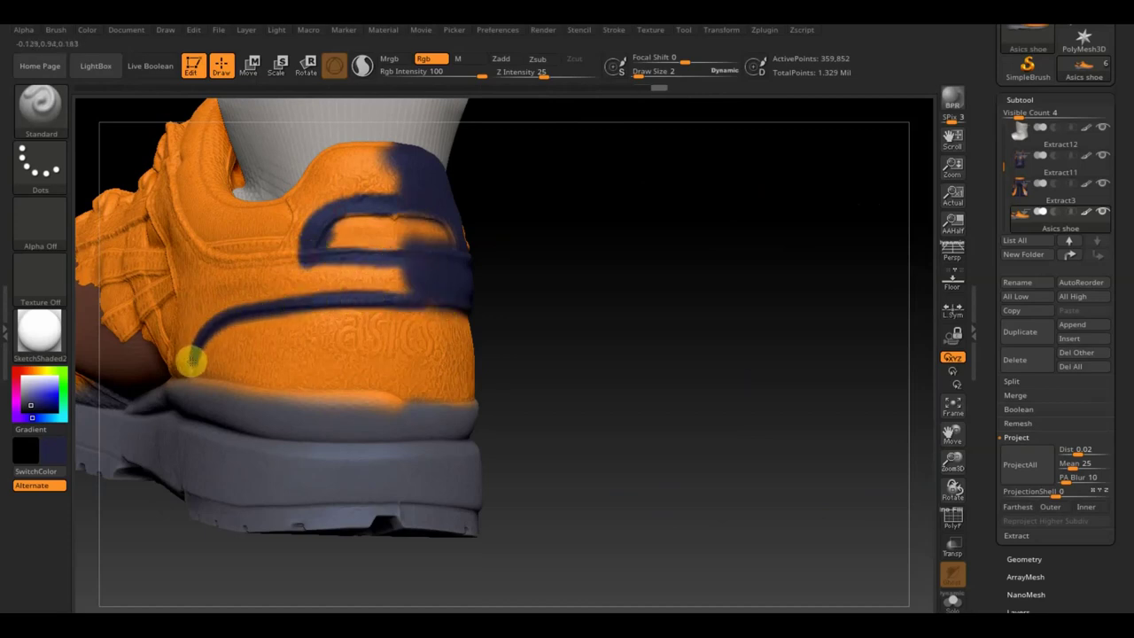
pyautogui.moveTo(567, 244)
pyautogui.mouseDown()
pyautogui.moveTo(630, 256)
pyautogui.moveTo(587, 266)
pyautogui.moveTo(566, 256)
pyautogui.moveTo(821, 308)
pyautogui.moveTo(678, 279)
pyautogui.mouseUp()
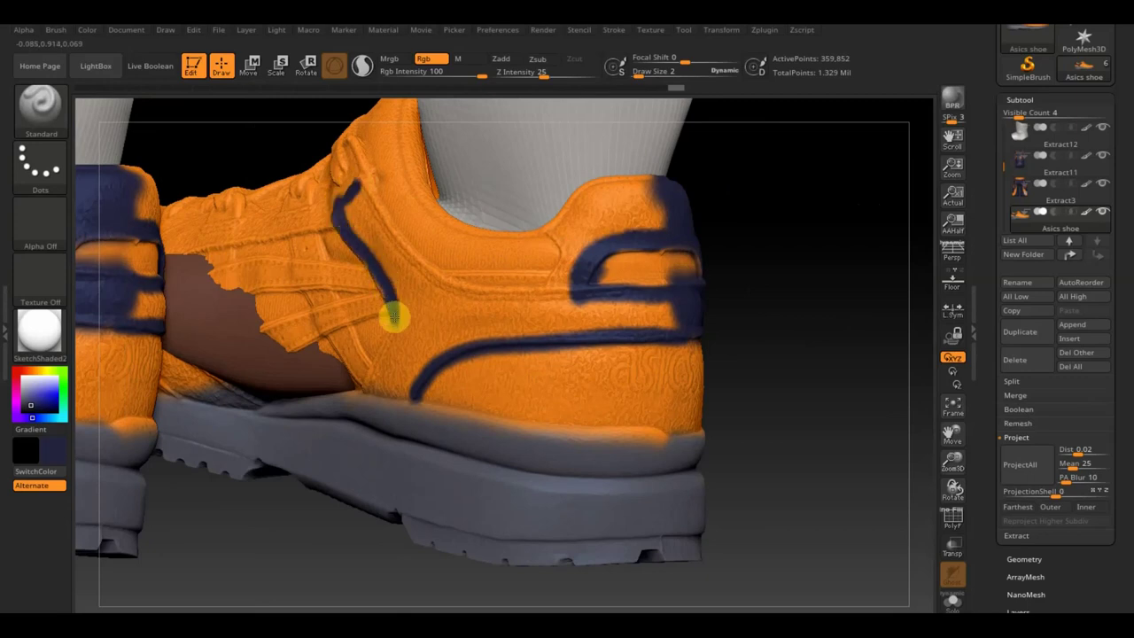
pyautogui.moveTo(390, 337); pyautogui.dragTo(392, 384)
pyautogui.moveTo(368, 186)
pyautogui.mouseDown()
pyautogui.moveTo(473, 296)
pyautogui.moveTo(541, 288)
pyautogui.mouseUp()
pyautogui.moveTo(558, 221)
pyautogui.mouseDown()
pyautogui.moveTo(577, 218)
pyautogui.moveTo(406, 135)
pyautogui.moveTo(431, 221)
pyautogui.mouseUp()
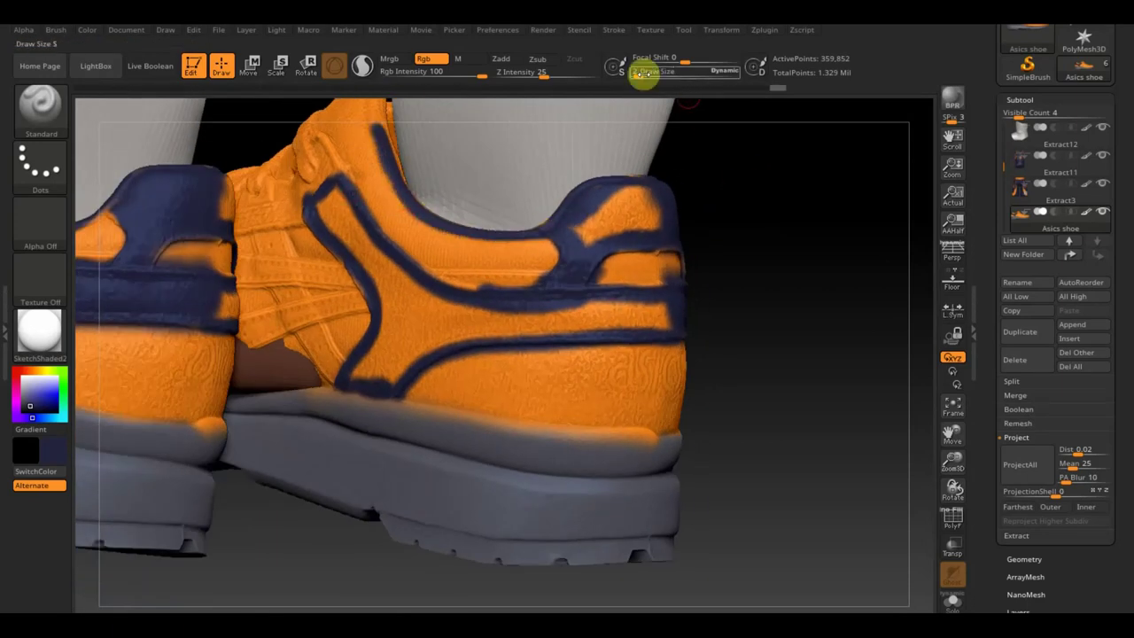
pyautogui.moveTo(633, 190)
pyautogui.mouseDown()
pyautogui.moveTo(607, 309)
pyautogui.moveTo(329, 195)
pyautogui.moveTo(397, 412)
pyautogui.mouseUp()
# At brush size 2, paint the orange patch in the heel collar navy
pyautogui.press('c')
pyautogui.moveTo(531, 254); pyautogui.dragTo(679, 279)
pyautogui.press('[')
pyautogui.press('[')
pyautogui.moveTo(860, 197); pyautogui.dragTo(587, 246)
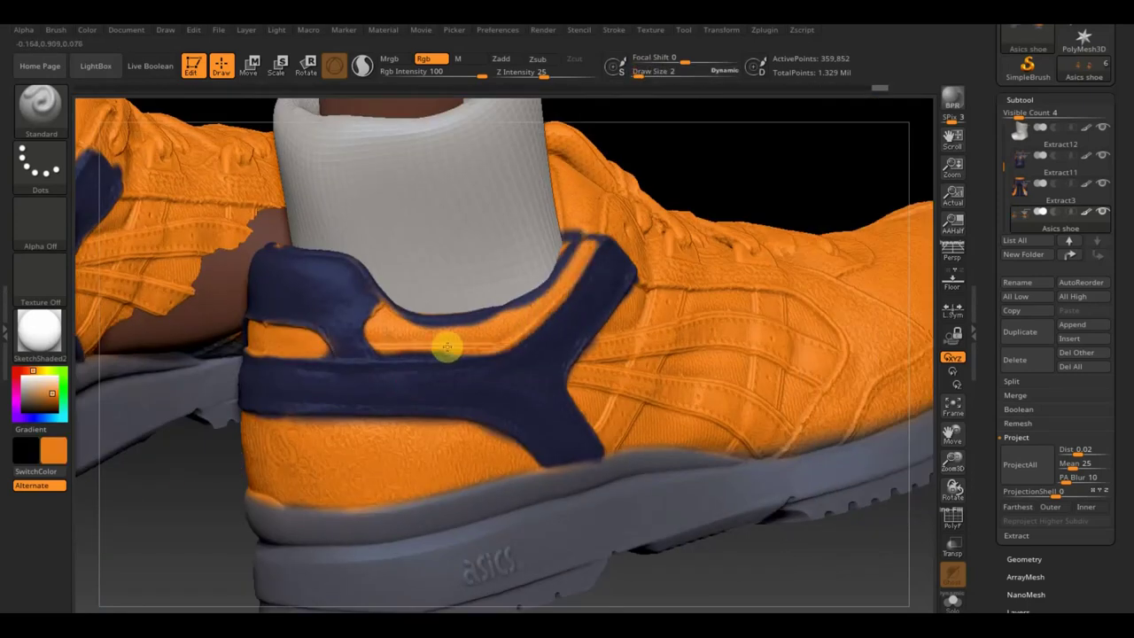
pyautogui.press('c')
pyautogui.moveTo(577, 292); pyautogui.dragTo(567, 245)
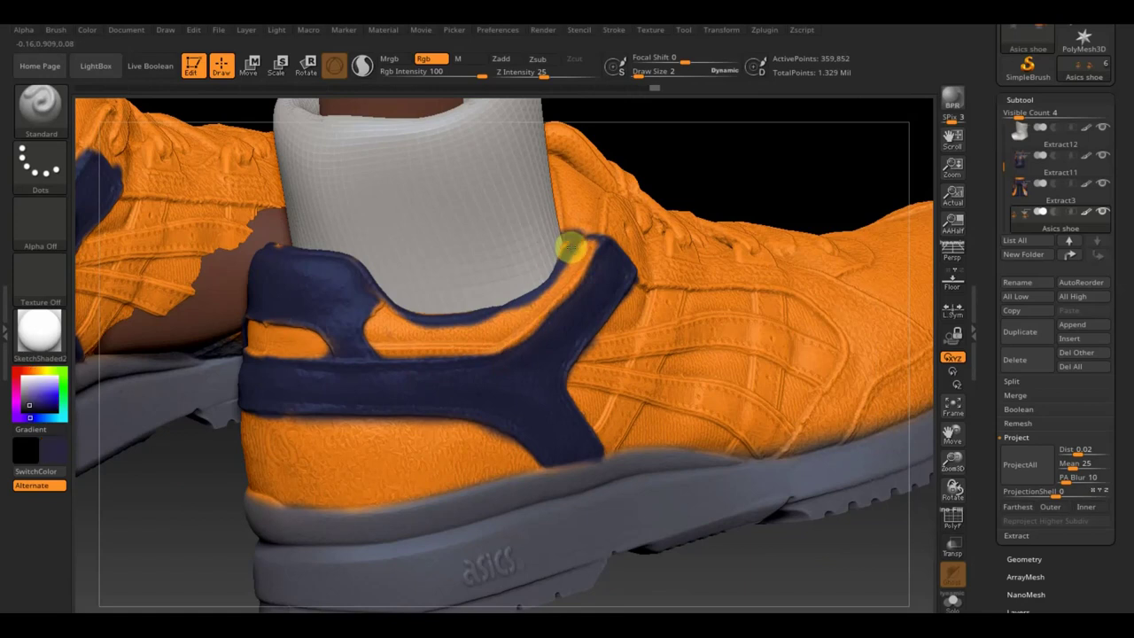
pyautogui.press('f')
pyautogui.moveTo(668, 476); pyautogui.dragTo(471, 381)
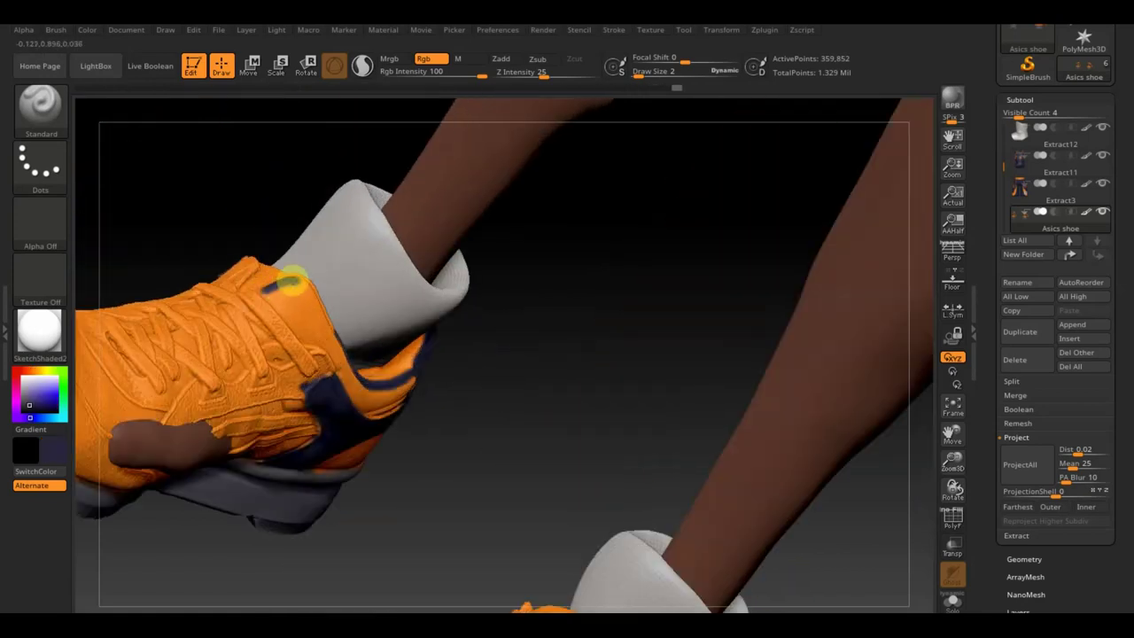
pyautogui.press('c')
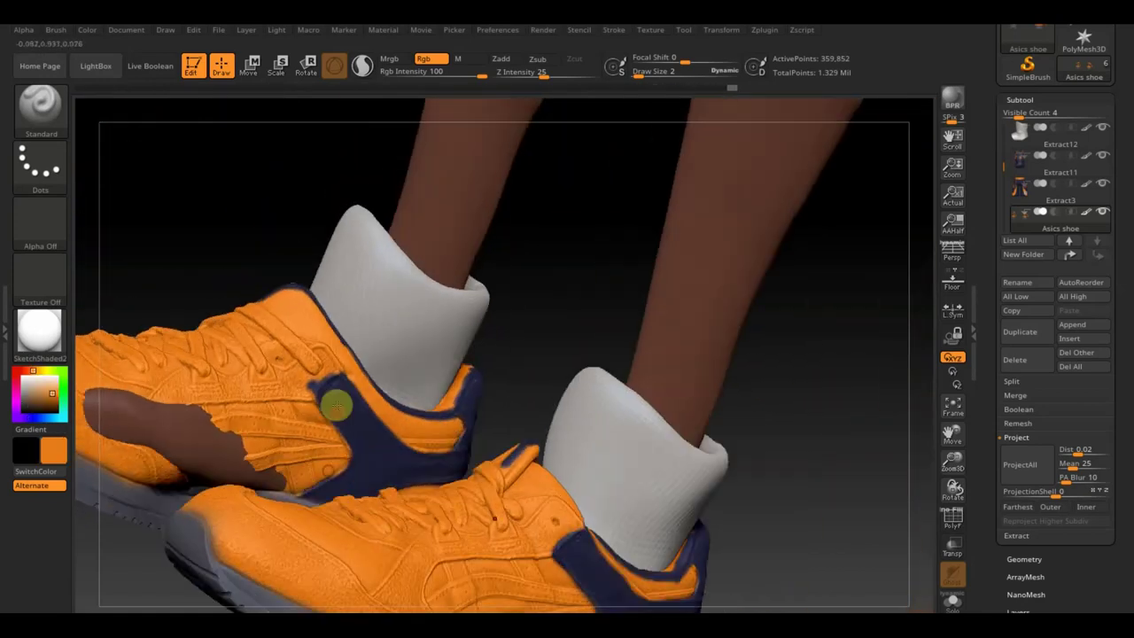
# Outline and fill a navy side stripe on the left shoe
pyautogui.moveTo(316, 332); pyautogui.dragTo(336, 400)
pyautogui.moveTo(169, 384)
pyautogui.mouseDown()
pyautogui.moveTo(213, 392)
pyautogui.moveTo(197, 398)
pyautogui.moveTo(597, 363)
pyautogui.moveTo(325, 325)
pyautogui.mouseUp()
pyautogui.moveTo(347, 361)
pyautogui.mouseDown()
pyautogui.moveTo(387, 451)
pyautogui.moveTo(328, 380)
pyautogui.moveTo(301, 300)
pyautogui.mouseUp()
pyautogui.moveTo(305, 354)
pyautogui.mouseDown()
pyautogui.moveTo(339, 387)
pyautogui.moveTo(380, 481)
pyautogui.moveTo(334, 451)
pyautogui.moveTo(335, 404)
pyautogui.mouseUp()
pyautogui.press('v')
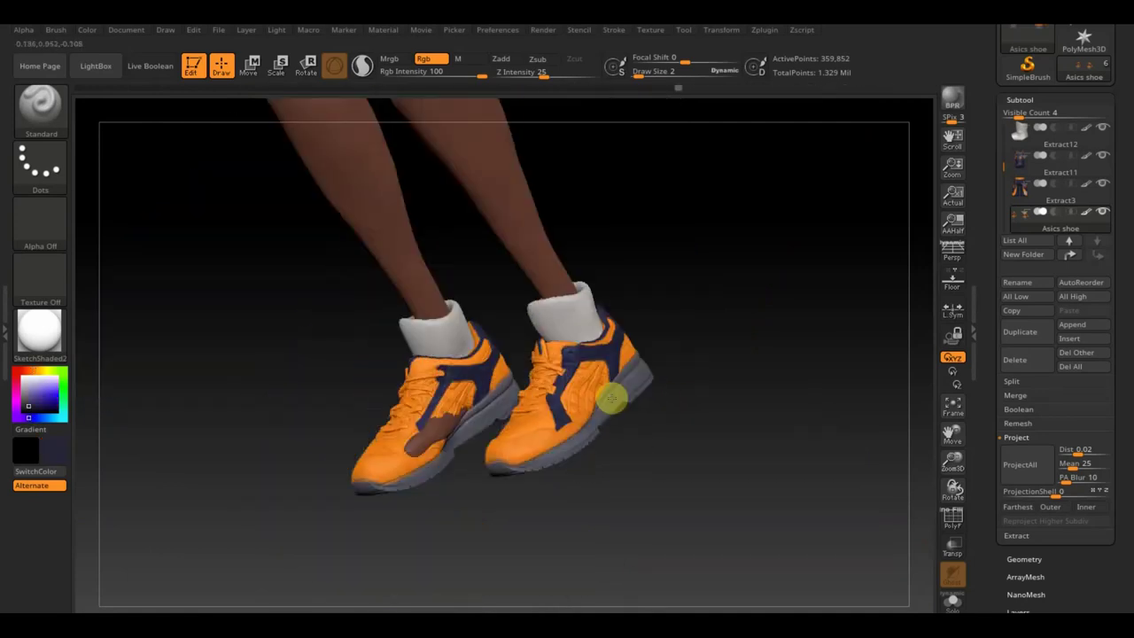
# Paint the shoe laces white from top to bottom
pyautogui.moveTo(629, 142)
pyautogui.mouseDown()
pyautogui.moveTo(513, 236)
pyautogui.moveTo(582, 246)
pyautogui.moveTo(526, 264)
pyautogui.moveTo(417, 253)
pyautogui.mouseUp()
pyautogui.moveTo(473, 296)
pyautogui.mouseDown()
pyautogui.moveTo(640, 337)
pyautogui.moveTo(521, 310)
pyautogui.moveTo(481, 329)
pyautogui.moveTo(561, 405)
pyautogui.moveTo(579, 448)
pyautogui.moveTo(622, 463)
pyautogui.moveTo(641, 370)
pyautogui.mouseUp()
pyautogui.moveTo(641, 369); pyautogui.dragTo(663, 329, button='right')
pyautogui.press('c')
pyautogui.press('c')
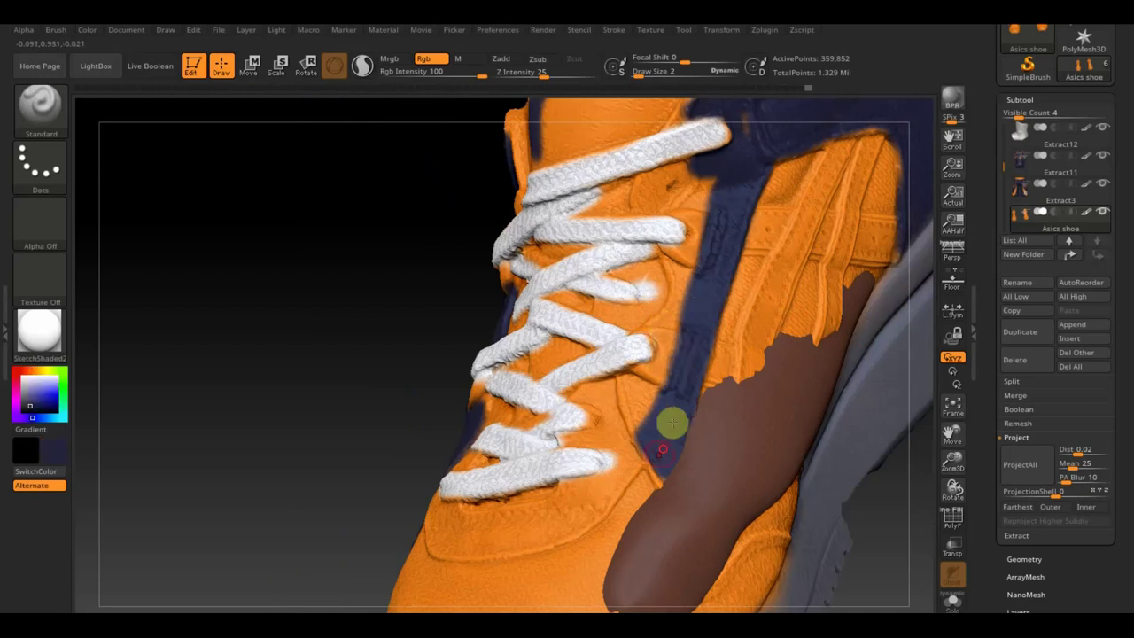
pyautogui.moveTo(680, 374); pyautogui.dragTo(648, 469, button='right')
pyautogui.press('c')
pyautogui.moveTo(653, 299); pyautogui.dragTo(577, 177, button='right')
pyautogui.press('c')
pyautogui.moveTo(468, 182)
pyautogui.keyDown('alt'); pyautogui.mouseDown(button='right')
pyautogui.moveTo(703, 355)
pyautogui.moveTo(718, 342)
pyautogui.moveTo(595, 334)
pyautogui.moveTo(714, 409)
pyautogui.mouseUp(button='right'); pyautogui.keyUp('alt')
# Select the body subtool, try a topology-moving brush, then return to the Standard brush
pyautogui.press('n')
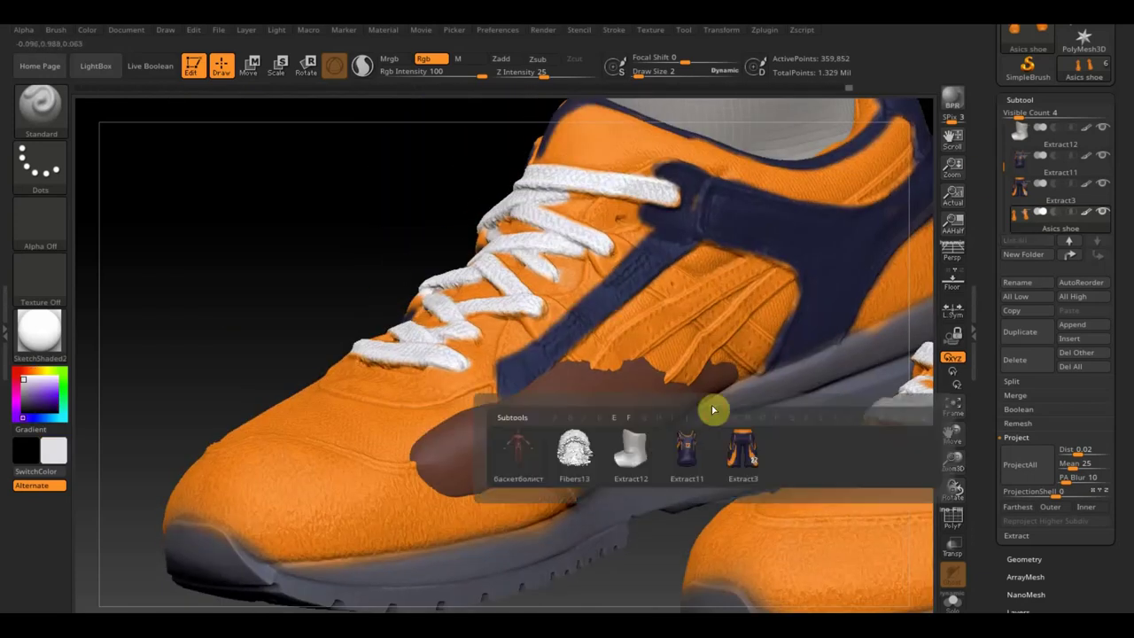
pyautogui.click(518, 452)
pyautogui.press('b')
pyautogui.click(307, 231)
pyautogui.moveTo(650, 349)
pyautogui.mouseDown(button='right')
pyautogui.moveTo(666, 478)
pyautogui.moveTo(690, 521)
pyautogui.mouseUp(button='right')
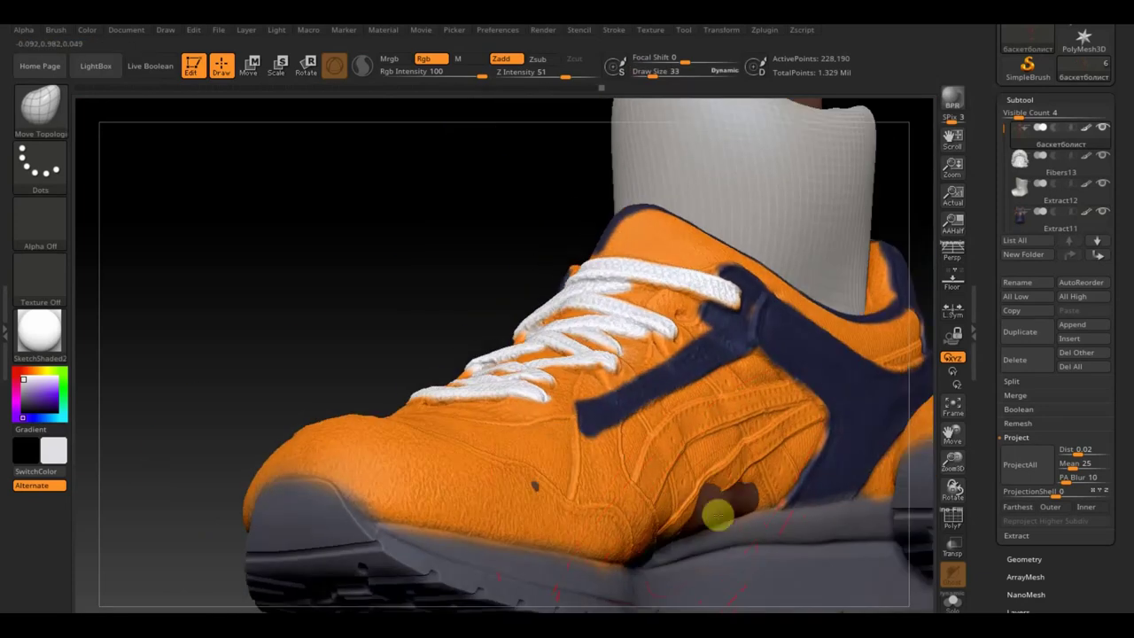
pyautogui.click(40, 105)
# Set brush size 2, zoom in on the shoe side, and reselect the Asics shoe subtool
pyautogui.press('s')
pyautogui.press('t')
pyautogui.moveTo(709, 372); pyautogui.dragTo(841, 329, button='right')
pyautogui.moveTo(656, 71); pyautogui.dragTo(638, 71)
pyautogui.moveTo(798, 354)
pyautogui.keyDown('alt'); pyautogui.mouseDown(button='right')
pyautogui.moveTo(835, 427)
pyautogui.moveTo(468, 404)
pyautogui.mouseUp(button='right'); pyautogui.keyUp('alt')
pyautogui.press('n')
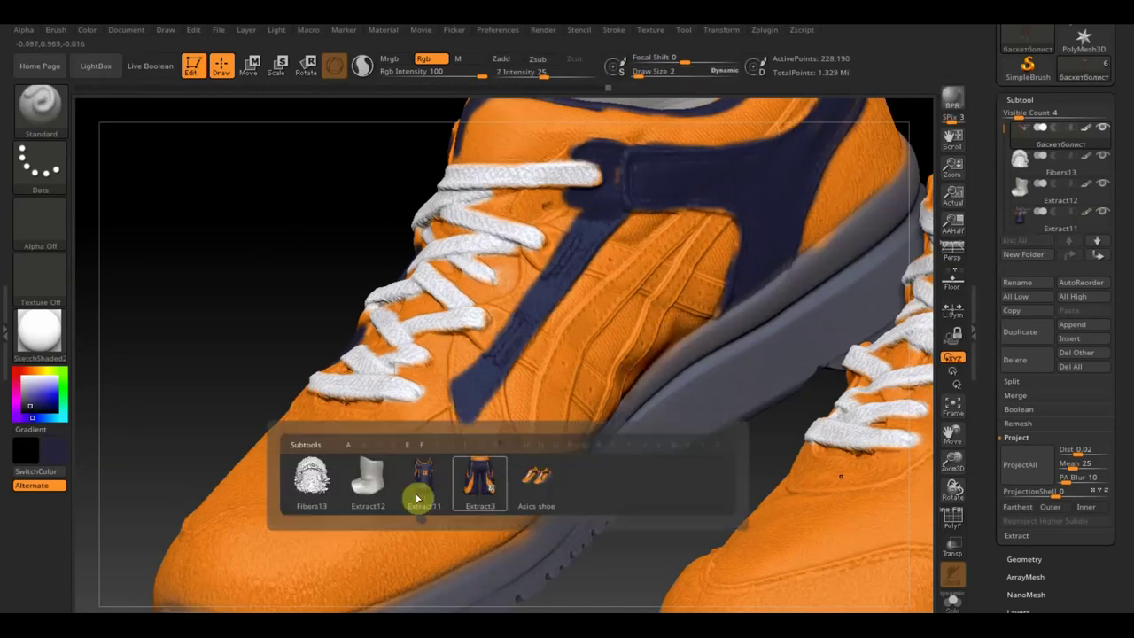
pyautogui.click(536, 478)
# Paint navy stripes across the shoe's side panel, trimming one in orange
pyautogui.moveTo(488, 486)
pyautogui.mouseDown()
pyautogui.moveTo(504, 435)
pyautogui.moveTo(557, 463)
pyautogui.moveTo(665, 249)
pyautogui.moveTo(567, 357)
pyautogui.mouseUp()
pyautogui.moveTo(567, 357); pyautogui.dragTo(663, 407, button='right')
pyautogui.moveTo(663, 407)
pyautogui.mouseDown()
pyautogui.moveTo(711, 221)
pyautogui.moveTo(665, 310)
pyautogui.moveTo(591, 341)
pyautogui.mouseUp()
pyautogui.press('c')
pyautogui.press('c')
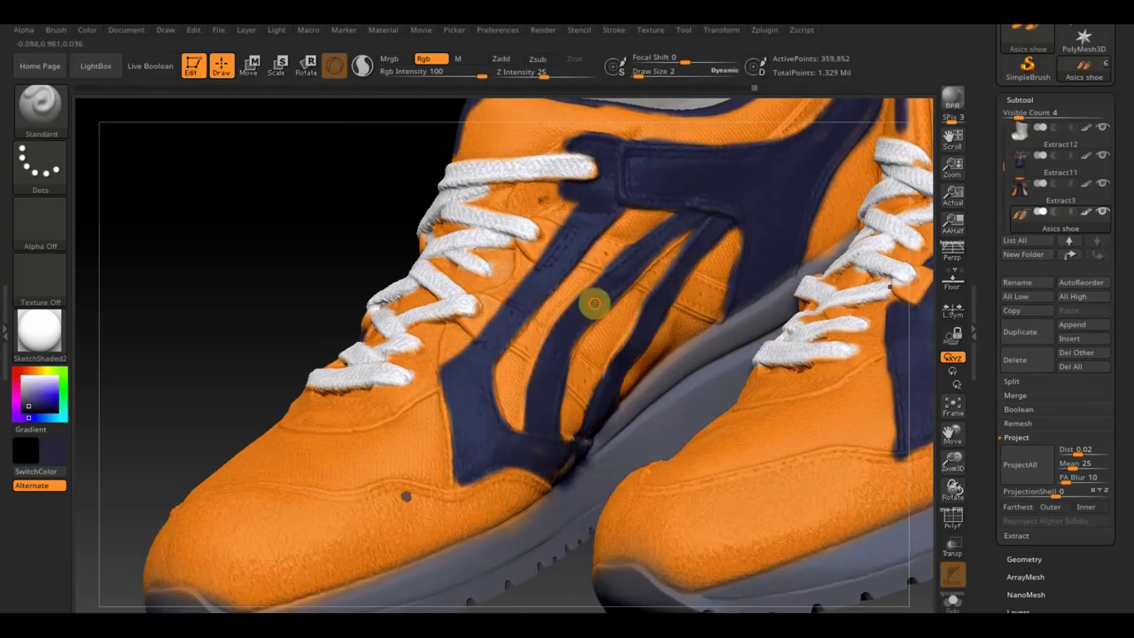
pyautogui.moveTo(653, 298); pyautogui.dragTo(721, 210)
# Orbit around the laces and collar, sampling navy and orange from the shoe
pyautogui.moveTo(620, 292); pyautogui.dragTo(512, 384, button='right')
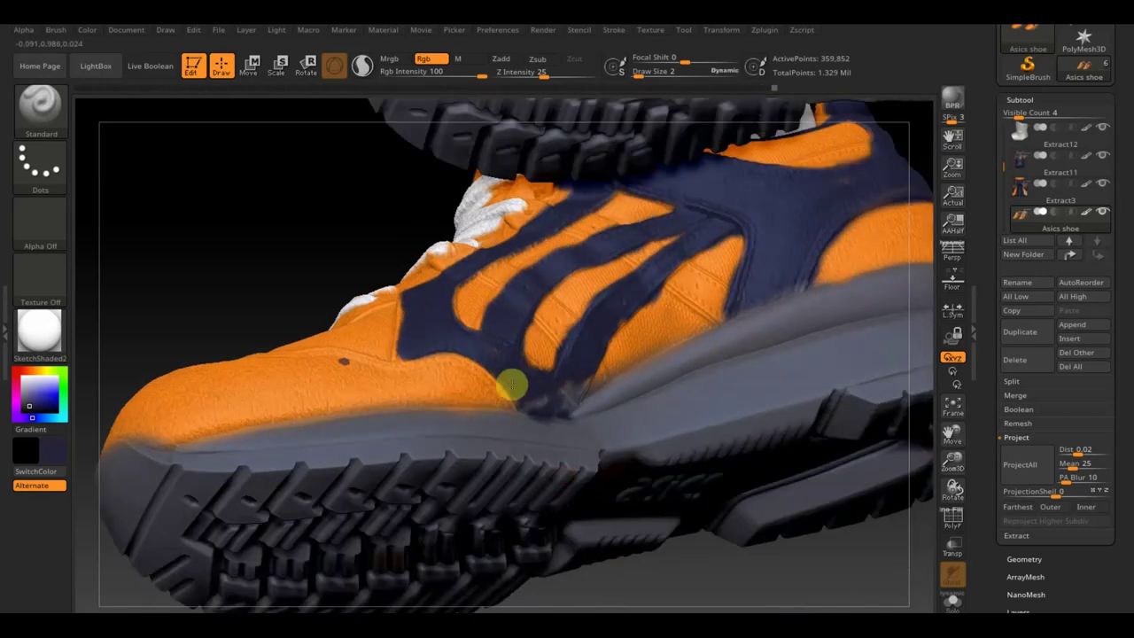
pyautogui.moveTo(614, 392); pyautogui.dragTo(717, 367, button='right')
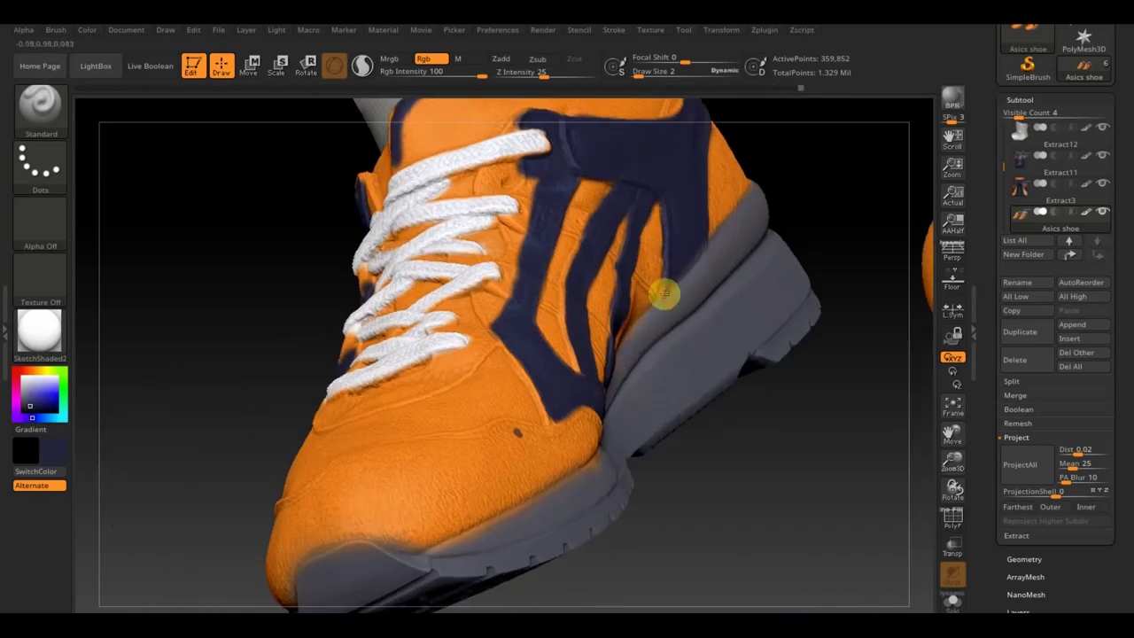
pyautogui.moveTo(738, 458); pyautogui.dragTo(573, 228, button='right')
pyautogui.moveTo(865, 278); pyautogui.dragTo(605, 156, button='right')
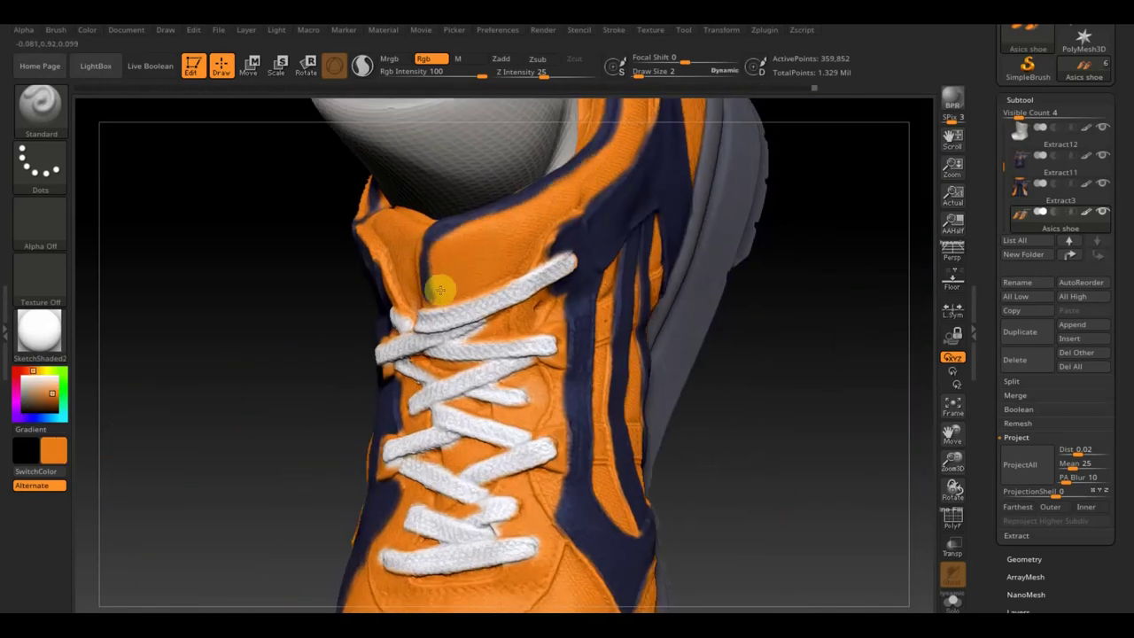
pyautogui.moveTo(438, 284); pyautogui.dragTo(504, 236, button='right')
pyautogui.press('c')
pyautogui.press('c')
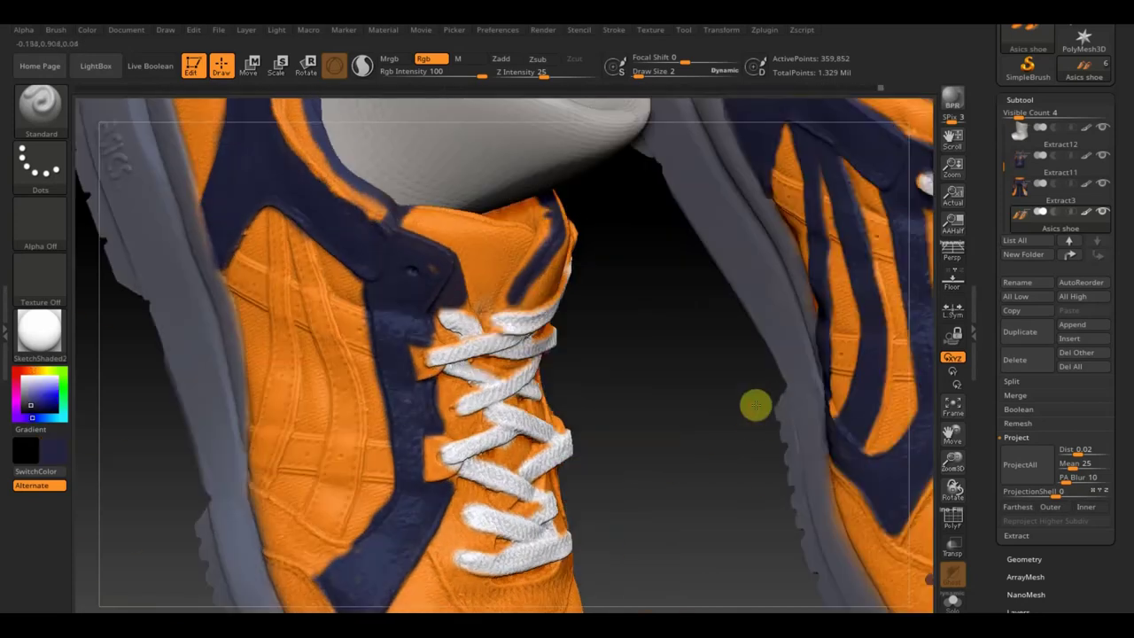
pyautogui.moveTo(756, 405); pyautogui.dragTo(549, 237)
pyautogui.press('c')
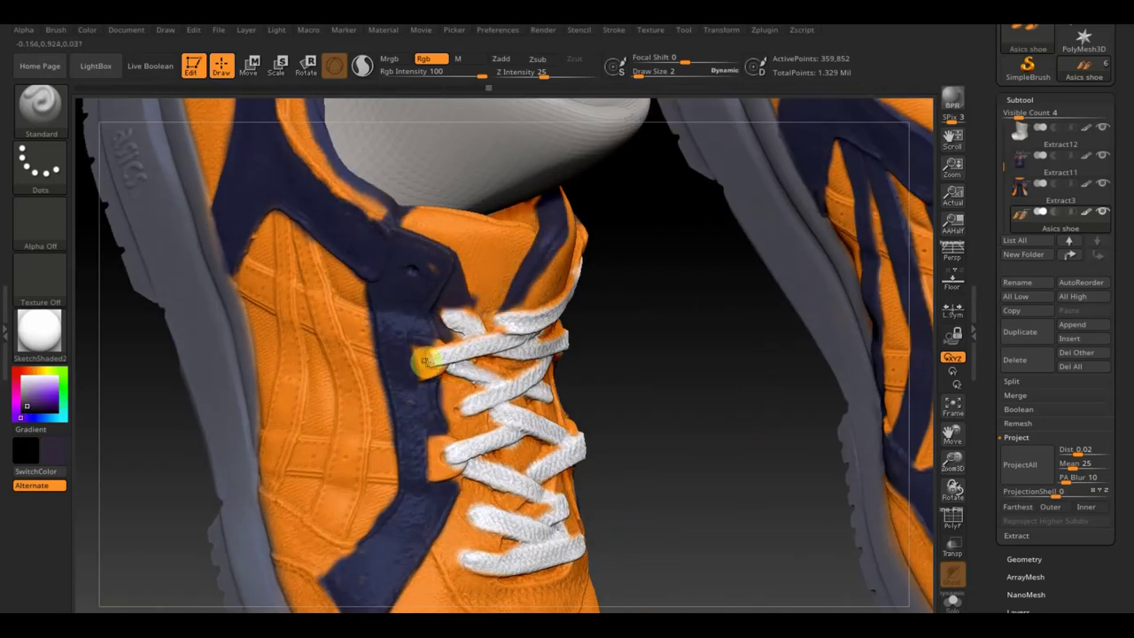
pyautogui.press('c')
# Clean the edge of the orange toe above the sole, then sample the grey sole colour
pyautogui.press('c')
pyautogui.press('c')
pyautogui.moveTo(456, 316)
pyautogui.mouseDown()
pyautogui.moveTo(551, 256)
pyautogui.moveTo(709, 311)
pyautogui.moveTo(799, 420)
pyautogui.mouseUp()
pyautogui.press('c')
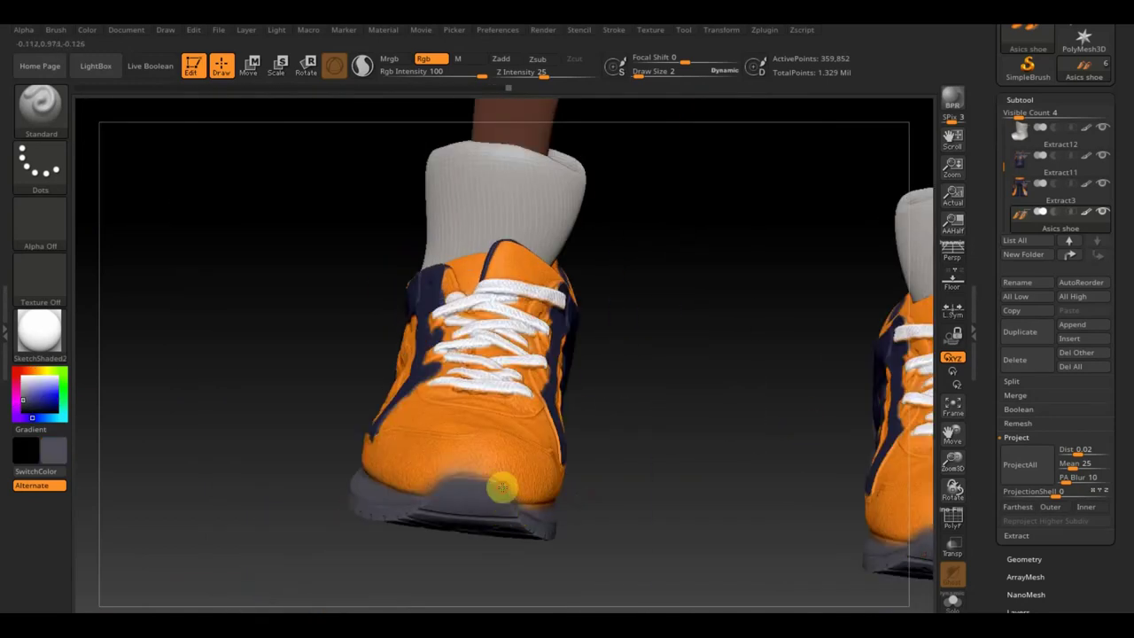
pyautogui.moveTo(404, 515); pyautogui.dragTo(510, 519)
pyautogui.press('c')
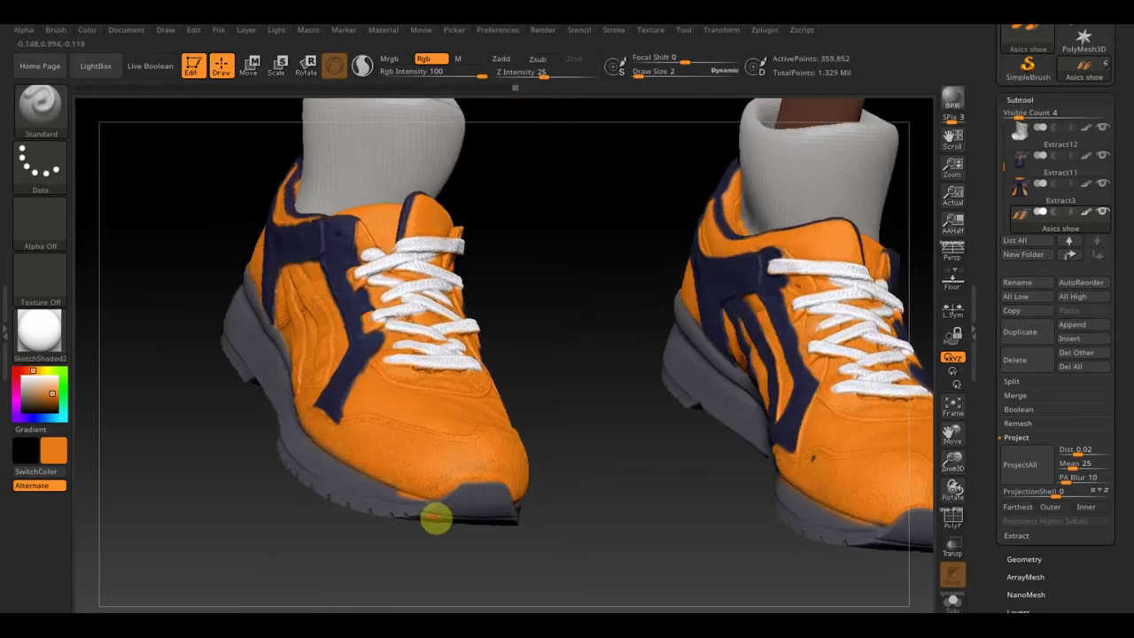
pyautogui.press('c')
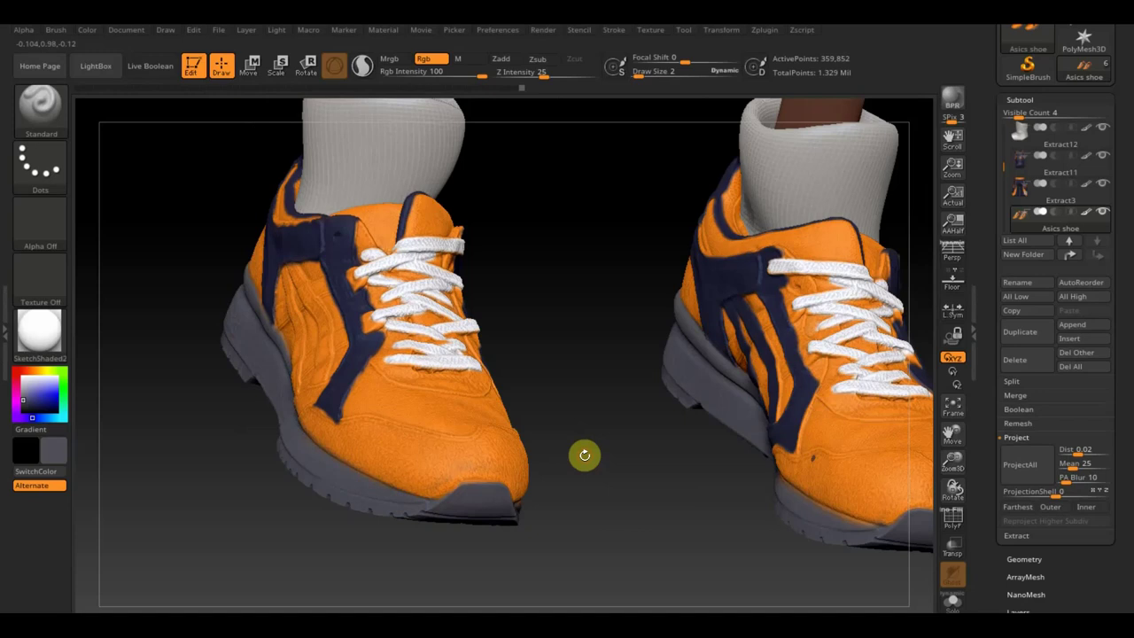
pyautogui.moveTo(606, 469); pyautogui.dragTo(674, 431)
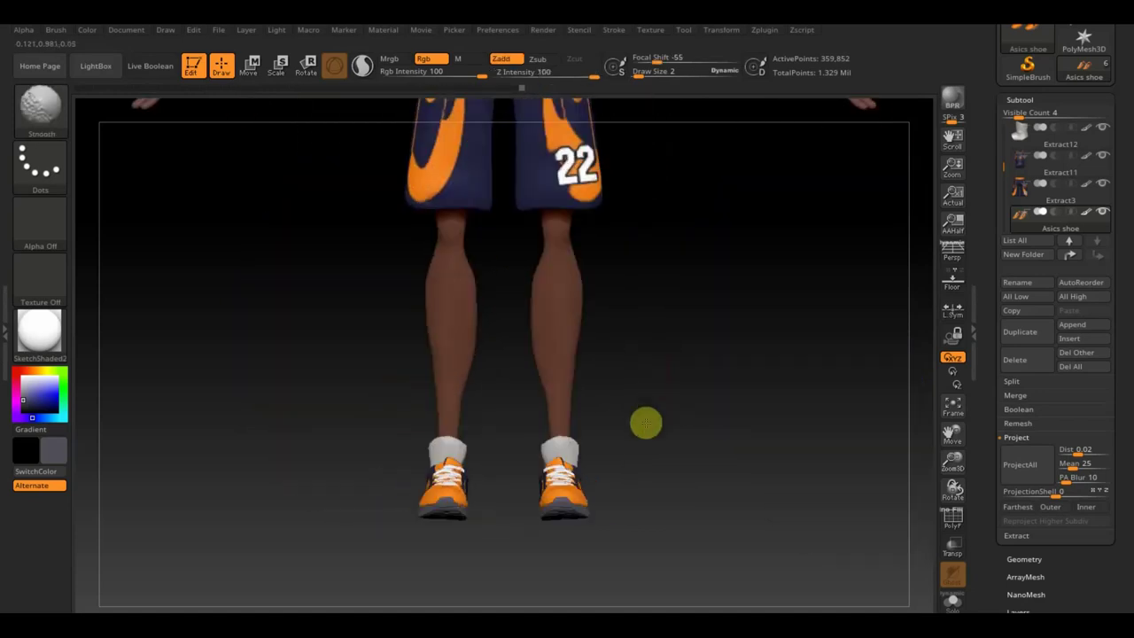
pyautogui.moveTo(674, 431); pyautogui.dragTo(634, 325)
pyautogui.moveTo(647, 454)
pyautogui.keyDown('alt'); pyautogui.mouseDown()
pyautogui.moveTo(607, 459)
pyautogui.moveTo(607, 448)
pyautogui.moveTo(648, 448)
pyautogui.moveTo(633, 484)
pyautogui.moveTo(648, 326)
pyautogui.moveTo(671, 473)
pyautogui.moveTo(632, 367)
pyautogui.moveTo(655, 288)
pyautogui.moveTo(658, 426)
pyautogui.moveTo(703, 540)
pyautogui.mouseUp(); pyautogui.keyUp('alt')
pyautogui.moveTo(749, 413)
pyautogui.mouseDown()
pyautogui.moveTo(911, 433)
pyautogui.moveTo(788, 377)
pyautogui.moveTo(807, 417)
pyautogui.moveTo(754, 402)
pyautogui.moveTo(865, 424)
pyautogui.moveTo(795, 413)
pyautogui.moveTo(580, 516)
pyautogui.mouseUp()
pyautogui.moveTo(653, 491)
pyautogui.mouseDown()
pyautogui.moveTo(752, 505)
pyautogui.moveTo(737, 483)
pyautogui.moveTo(668, 562)
pyautogui.mouseUp()
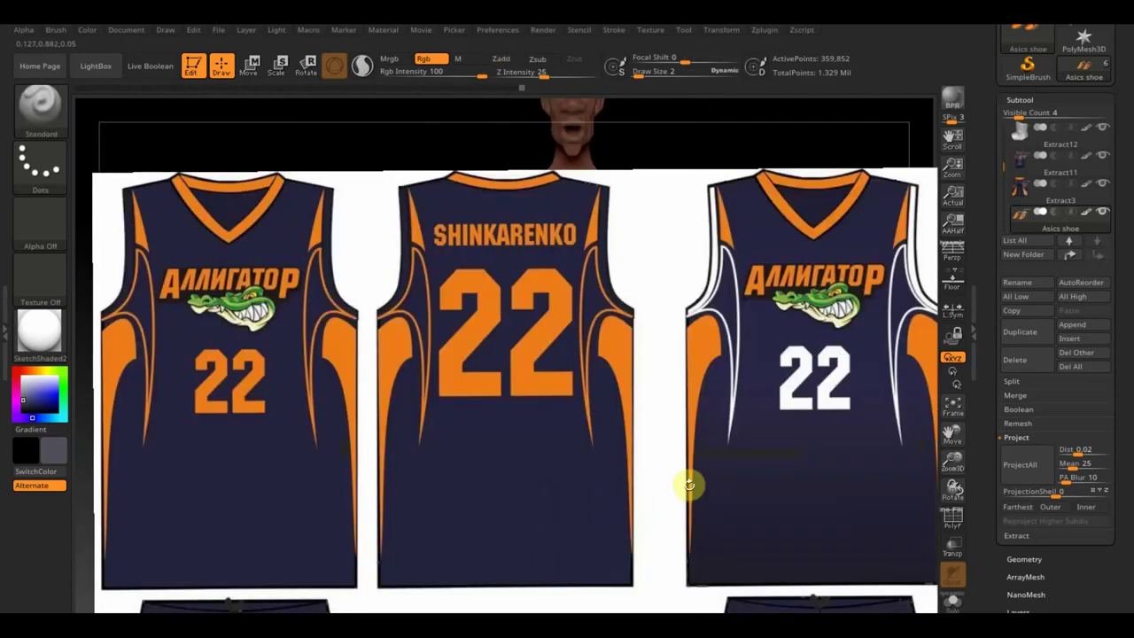
pyautogui.press('z')
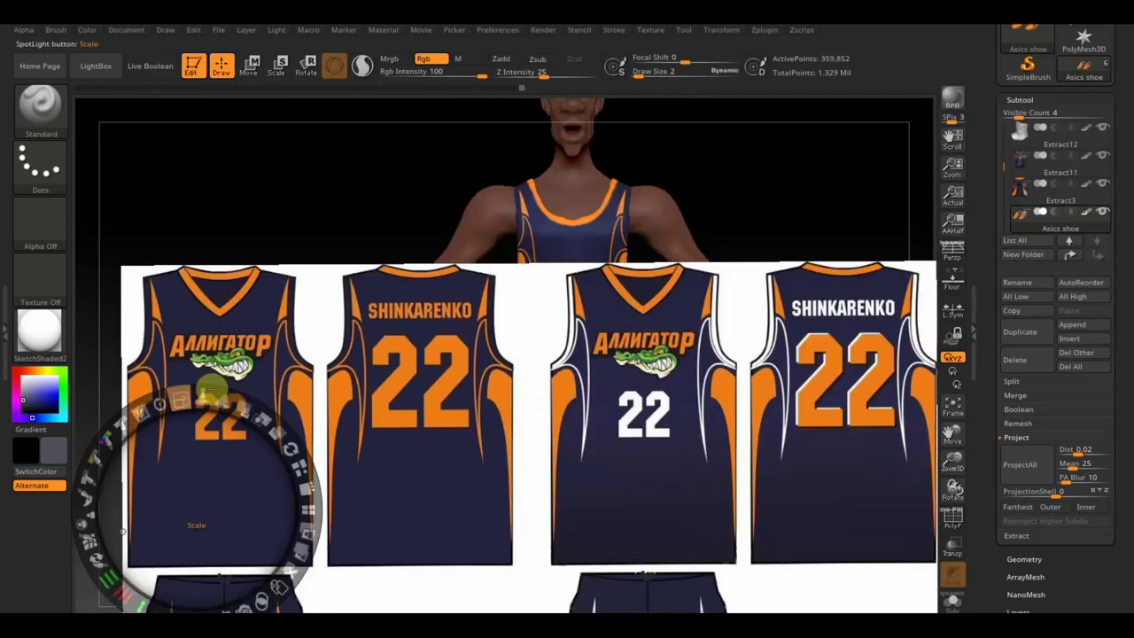
pyautogui.moveTo(228, 404); pyautogui.dragTo(91, 319)
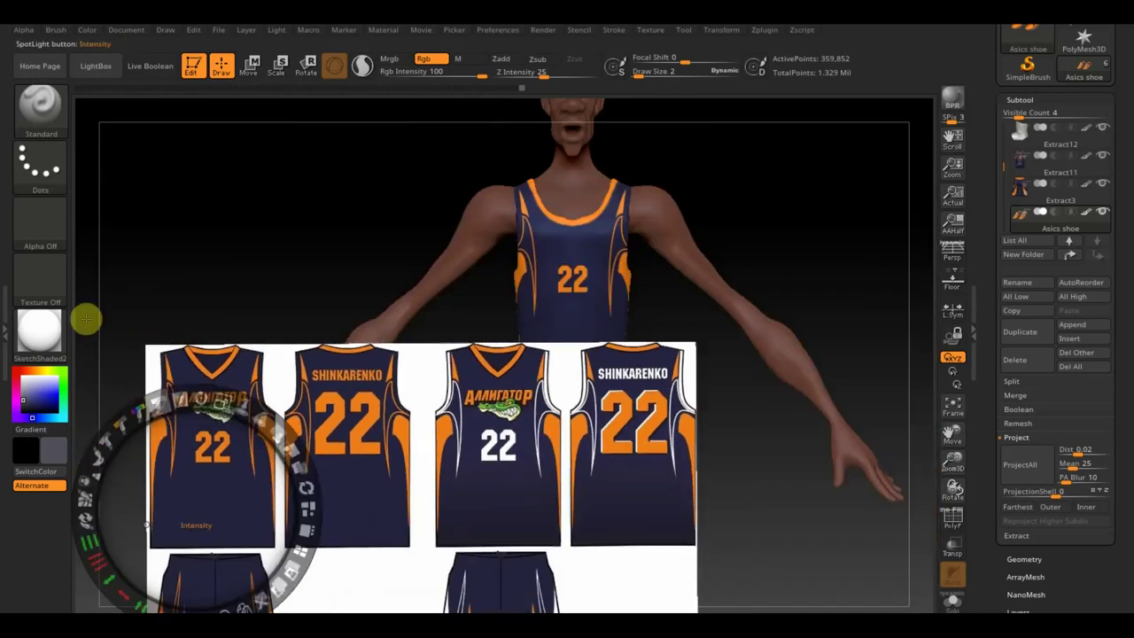
pyautogui.moveTo(172, 458); pyautogui.dragTo(292, 283)
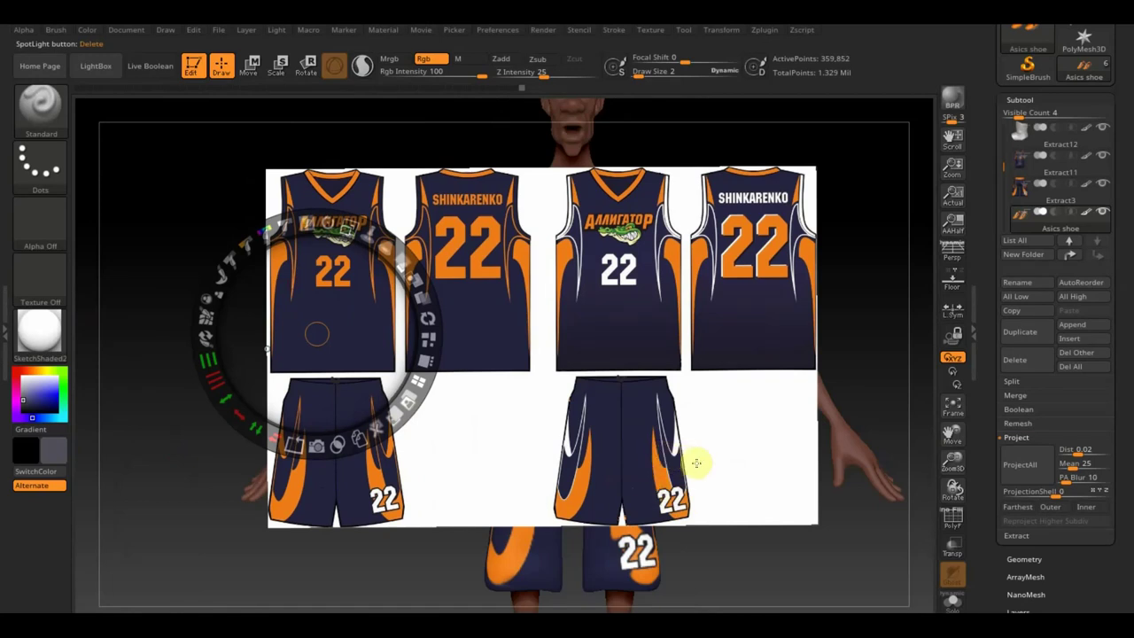
pyautogui.press('shift')
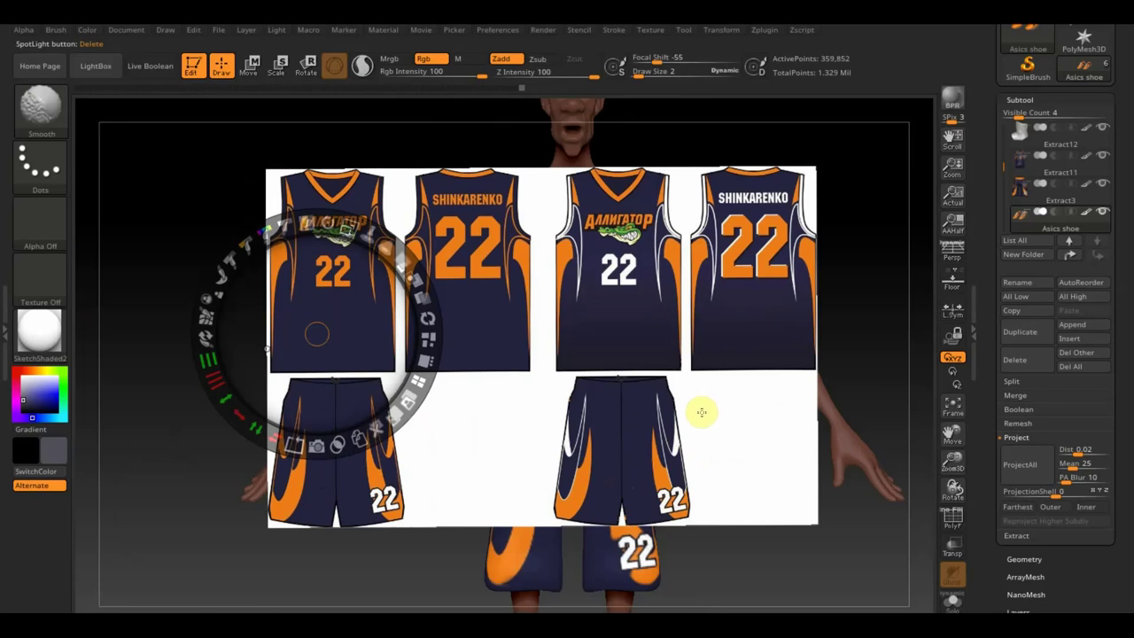
pyautogui.hotkey('shift', 'z')
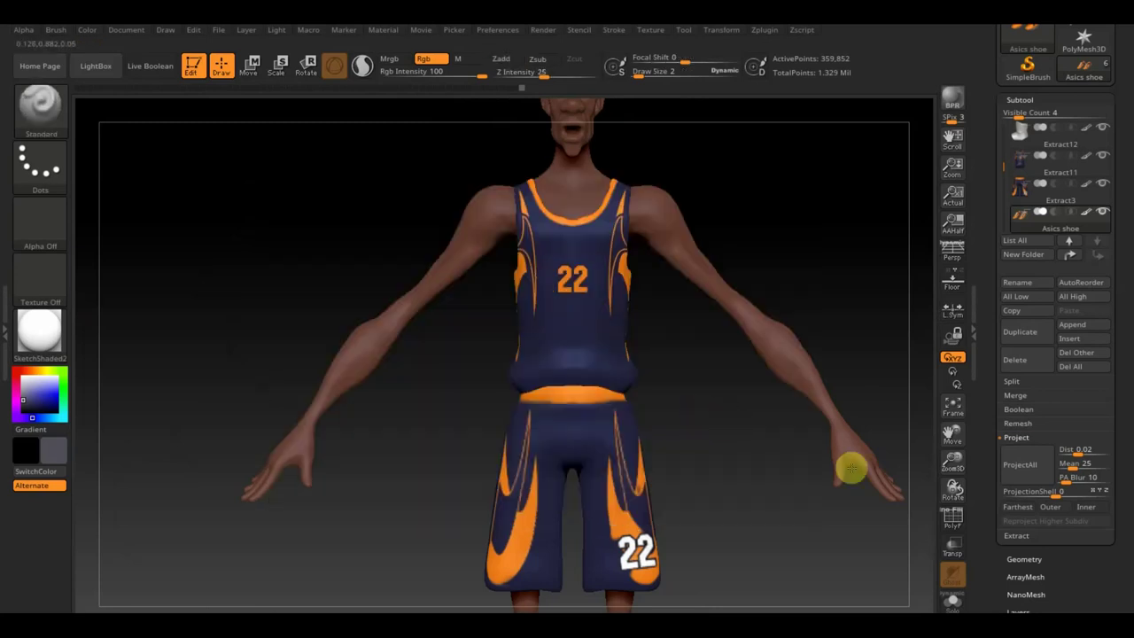
# Inspect the arms and hands, then select the баскетболист body subtool
pyautogui.moveTo(745, 475)
pyautogui.keyDown('alt'); pyautogui.mouseDown()
pyautogui.moveTo(742, 494)
pyautogui.moveTo(697, 420)
pyautogui.moveTo(706, 264)
pyautogui.moveTo(774, 339)
pyautogui.mouseUp(); pyautogui.keyUp('alt')
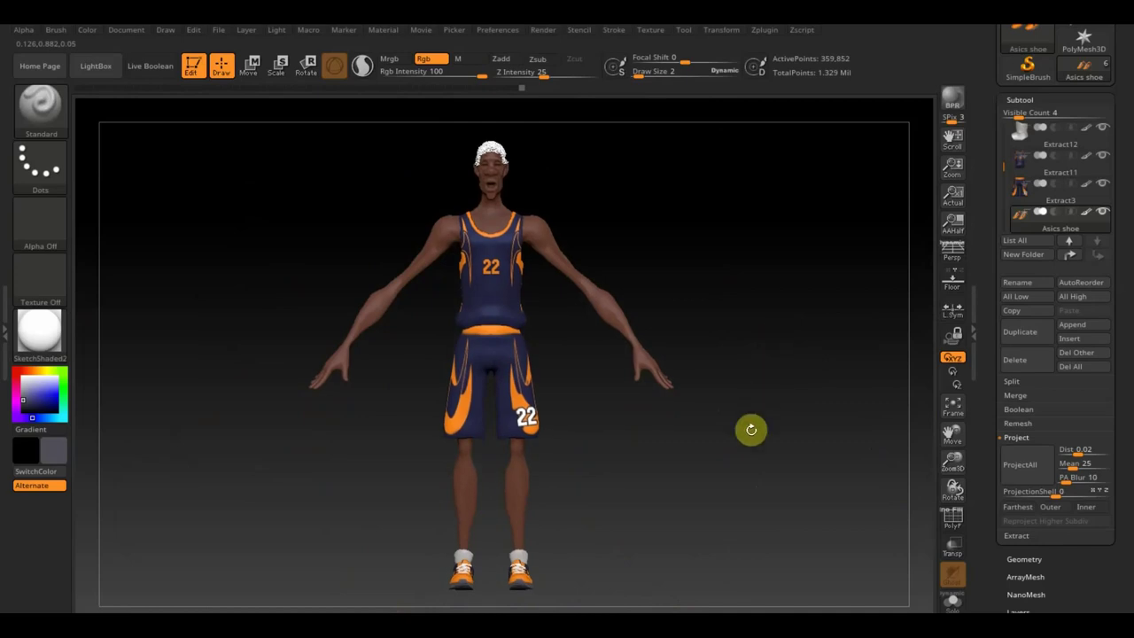
pyautogui.moveTo(676, 464)
pyautogui.mouseDown()
pyautogui.moveTo(628, 479)
pyautogui.moveTo(625, 504)
pyautogui.moveTo(678, 517)
pyautogui.moveTo(597, 458)
pyautogui.moveTo(610, 423)
pyautogui.moveTo(630, 537)
pyautogui.moveTo(666, 378)
pyautogui.moveTo(670, 484)
pyautogui.moveTo(630, 537)
pyautogui.moveTo(633, 602)
pyautogui.moveTo(594, 569)
pyautogui.mouseUp()
pyautogui.moveTo(575, 526)
pyautogui.keyDown('alt'); pyautogui.mouseDown()
pyautogui.moveTo(584, 526)
pyautogui.moveTo(576, 445)
pyautogui.mouseUp(); pyautogui.keyUp('alt')
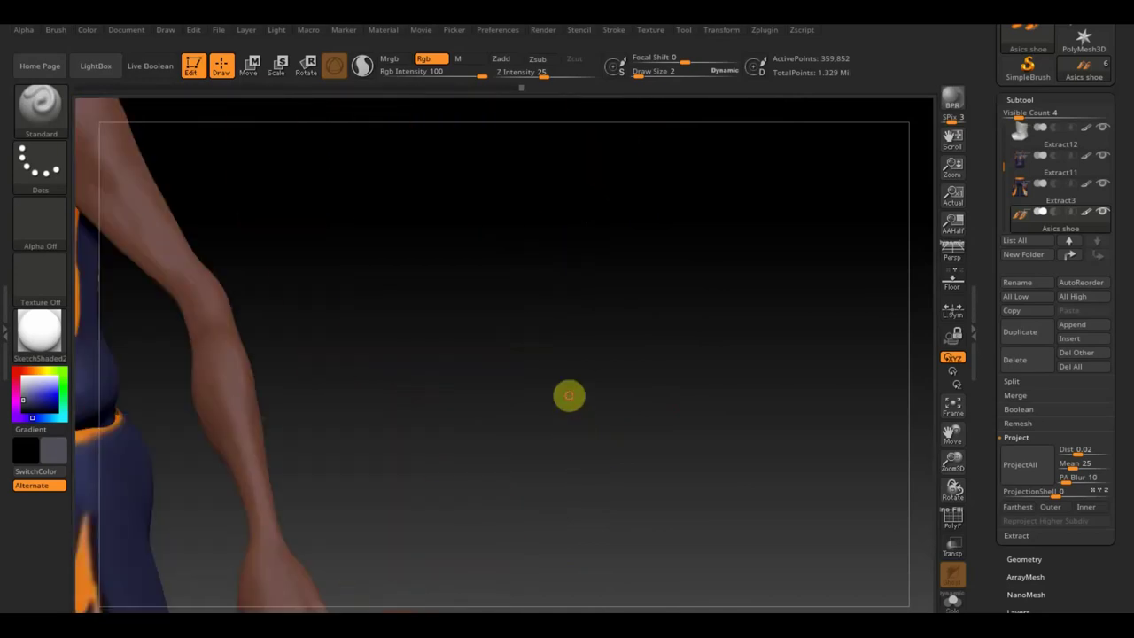
pyautogui.moveTo(656, 420); pyautogui.dragTo(679, 449)
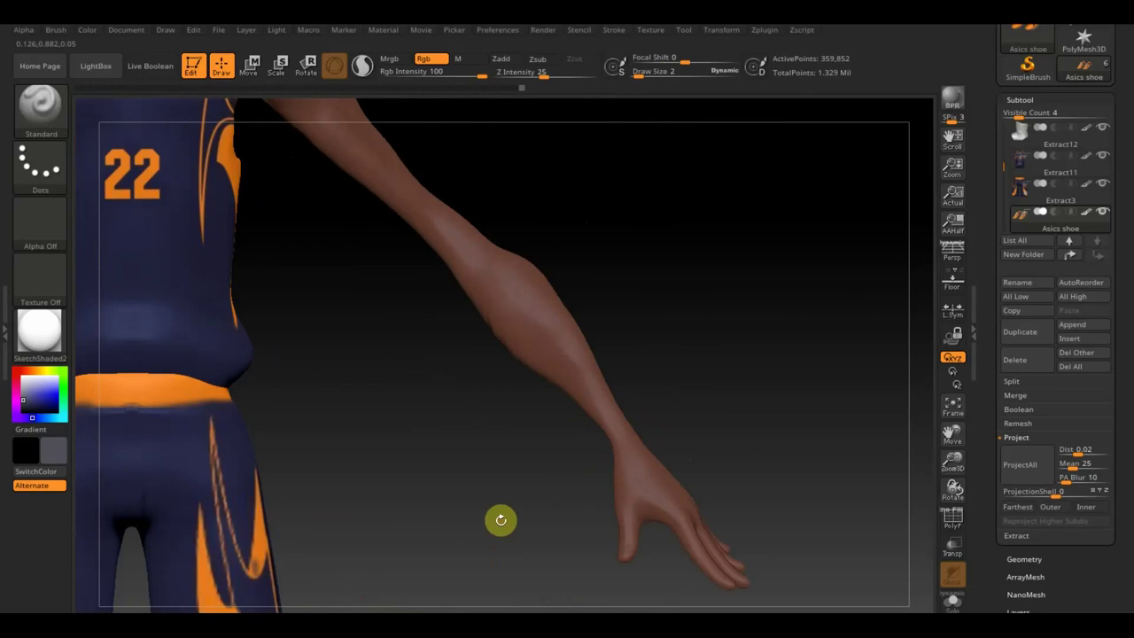
pyautogui.moveTo(577, 372)
pyautogui.mouseDown()
pyautogui.moveTo(618, 384)
pyautogui.moveTo(648, 373)
pyautogui.mouseUp()
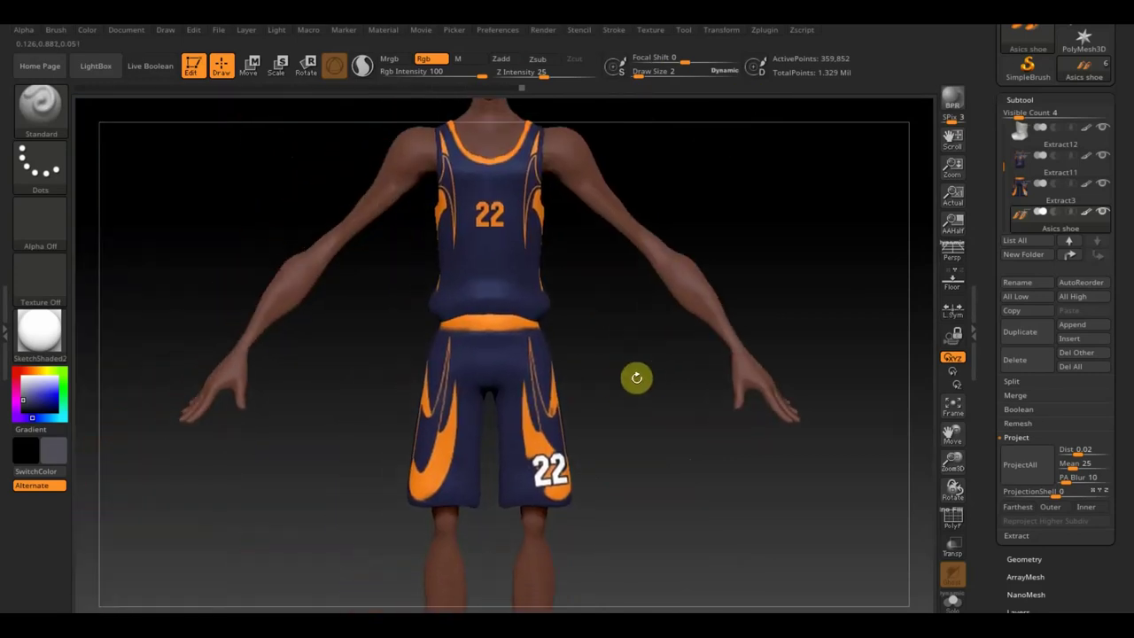
pyautogui.press('n')
pyautogui.click(434, 430)
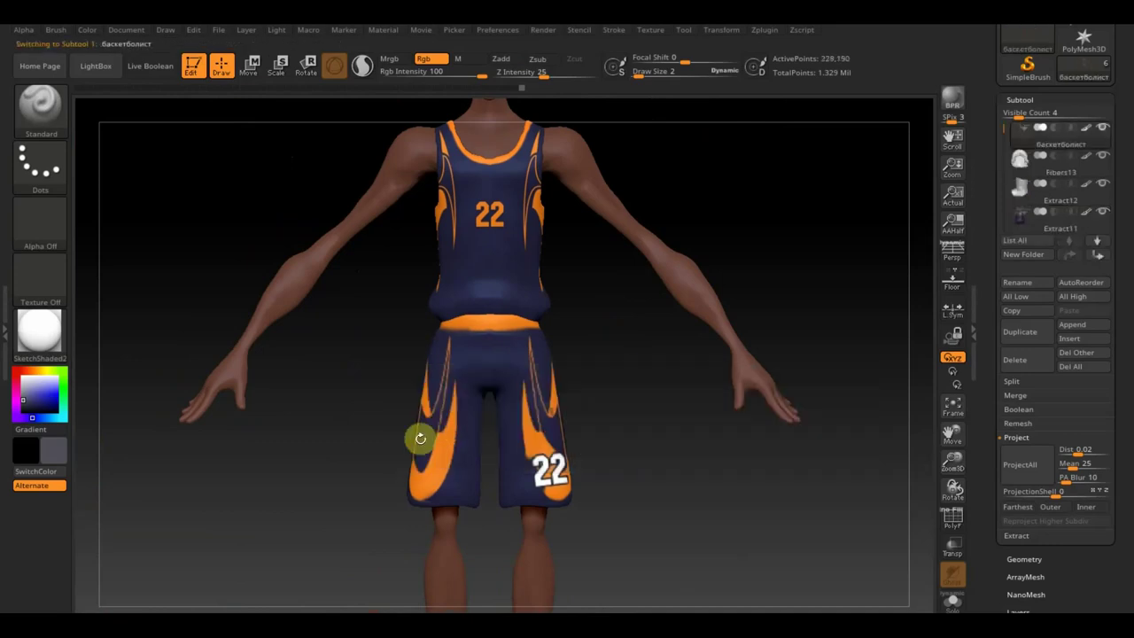
# Hide the arm region with a rectangle selection, then show the whole body again
pyautogui.hotkey('ctrl', 'shift')
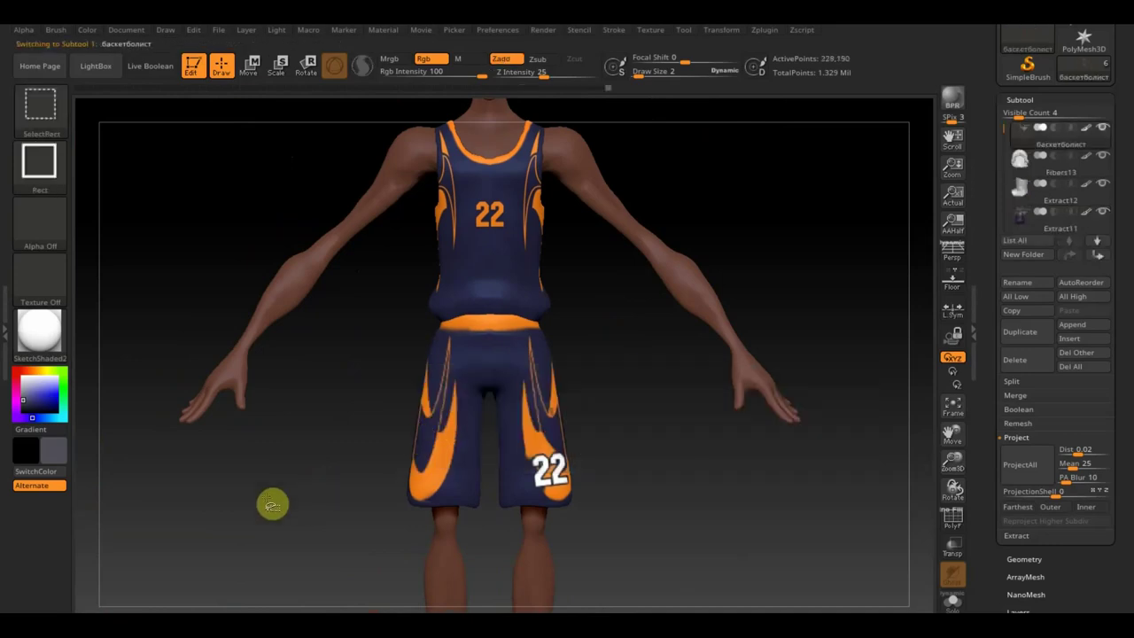
pyautogui.keyDown('ctrl'); pyautogui.keyDown('shift'); pyautogui.moveTo(263, 511); pyautogui.dragTo(165, 357); pyautogui.keyUp('shift'); pyautogui.keyUp('ctrl')
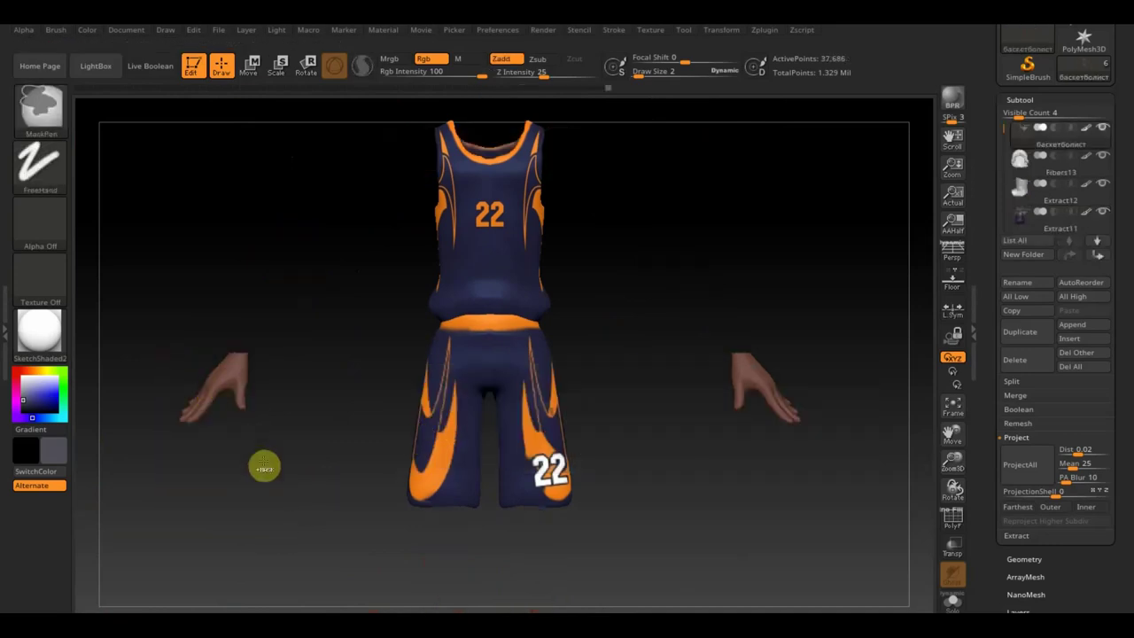
pyautogui.keyDown('ctrl'); pyautogui.keyDown('shift'); pyautogui.click(272, 489); pyautogui.keyUp('shift'); pyautogui.keyUp('ctrl')
pyautogui.hotkey('ctrl', 'shift')
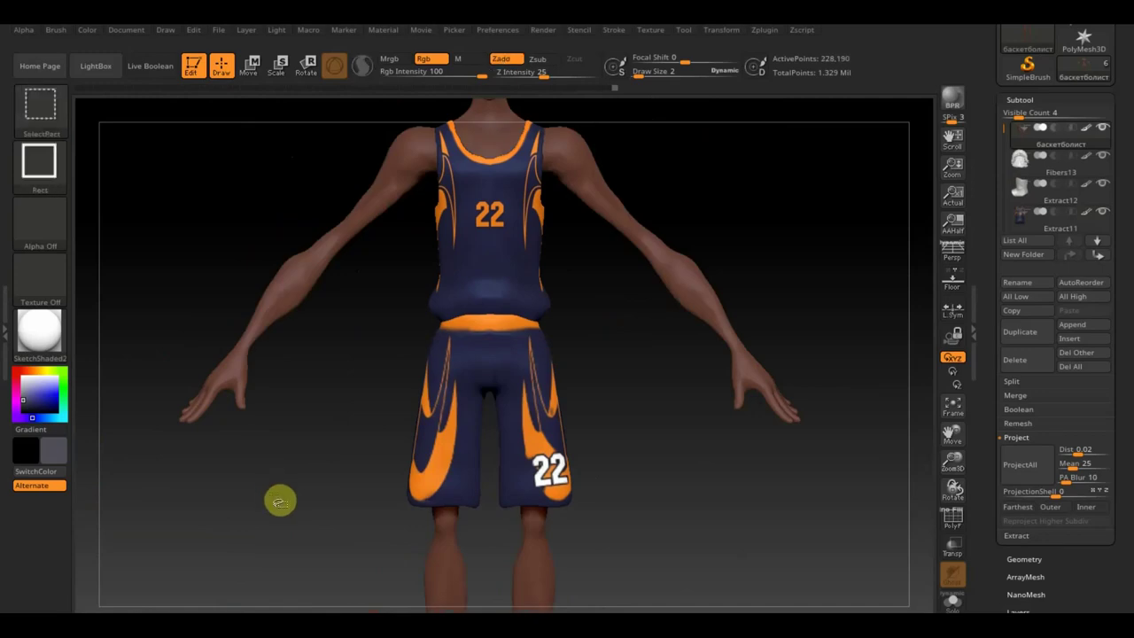
# Trim the left hand off at the wrist with the TrimRect brush
pyautogui.click(40, 122)
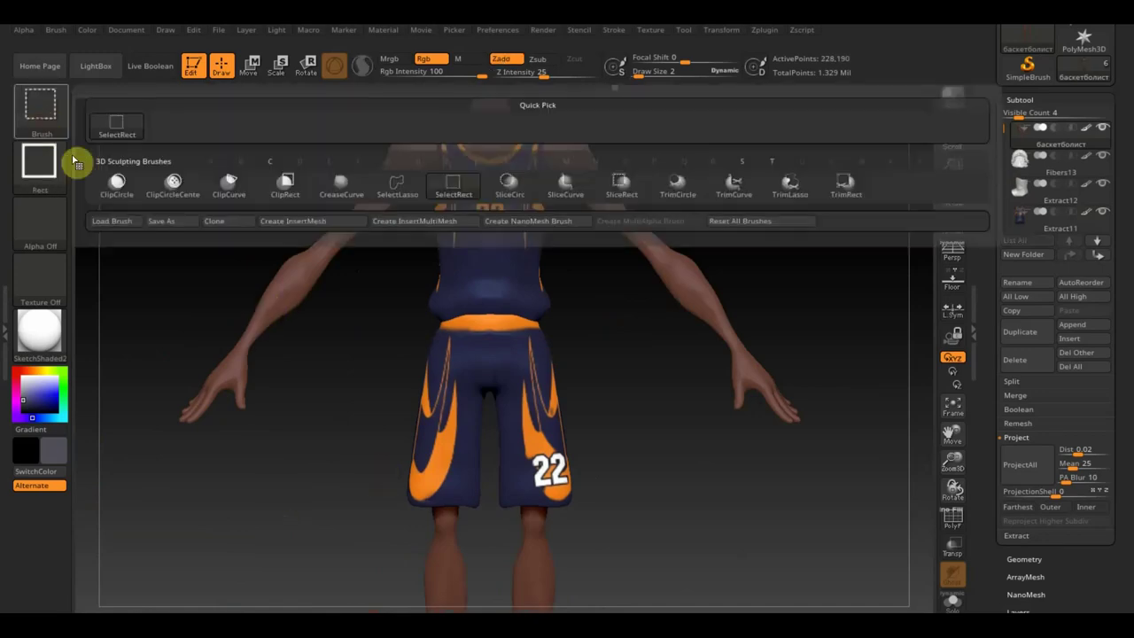
pyautogui.click(65, 128)
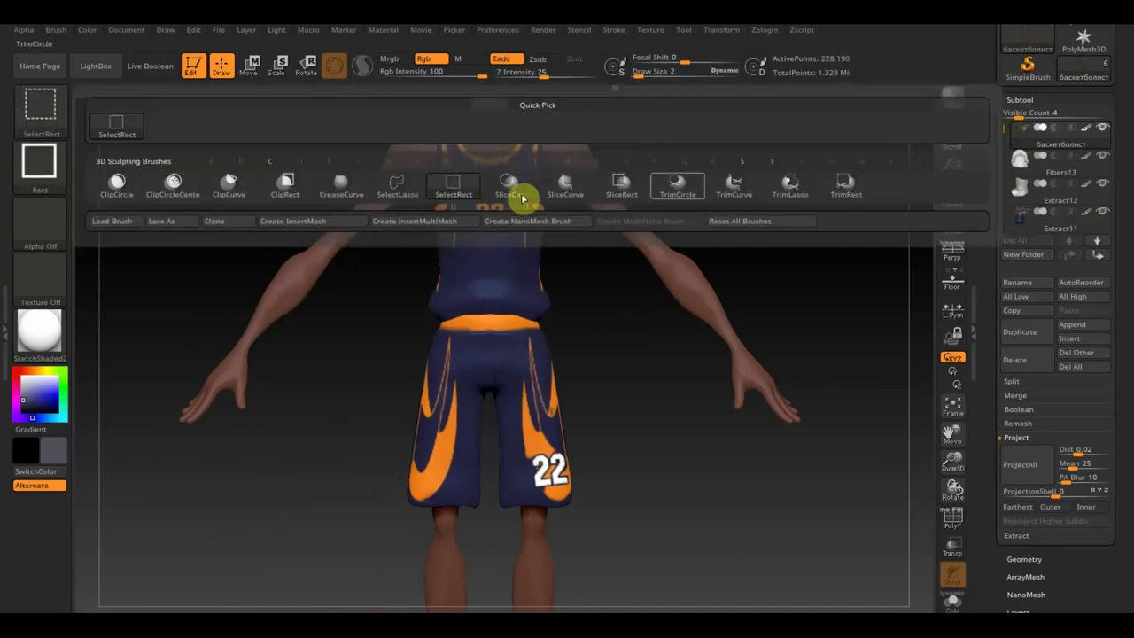
pyautogui.click(846, 184)
pyautogui.keyDown('ctrl'); pyautogui.keyDown('shift'); pyautogui.moveTo(266, 507); pyautogui.dragTo(155, 348); pyautogui.keyUp('shift'); pyautogui.keyUp('ctrl')
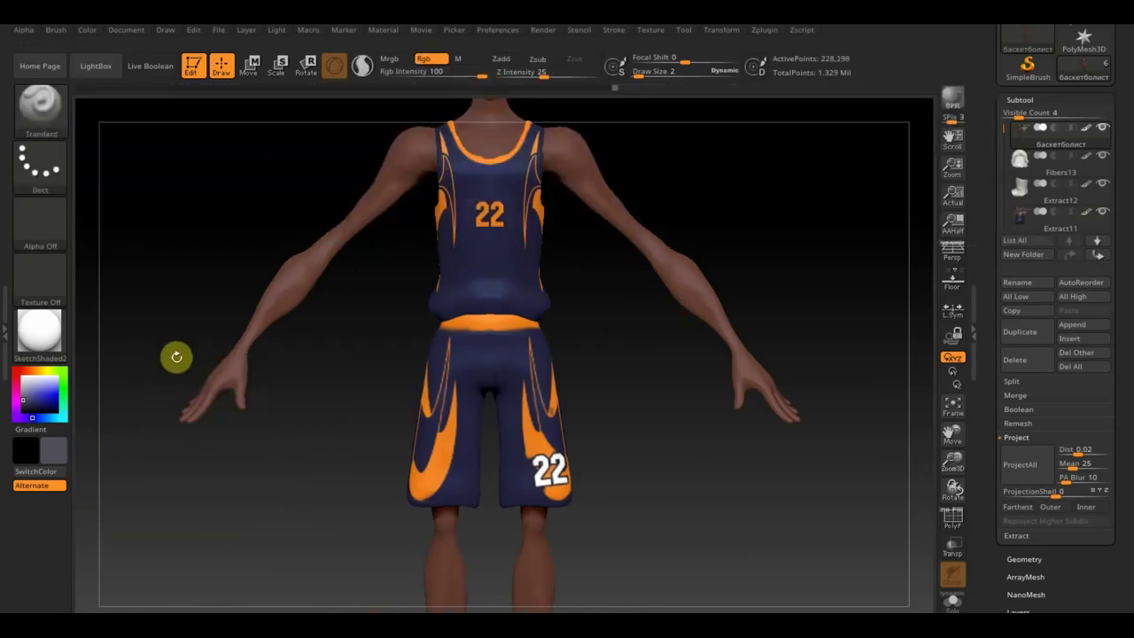
pyautogui.keyDown('ctrl'); pyautogui.keyDown('shift'); pyautogui.moveTo(273, 478); pyautogui.dragTo(165, 317); pyautogui.keyUp('shift'); pyautogui.keyUp('ctrl')
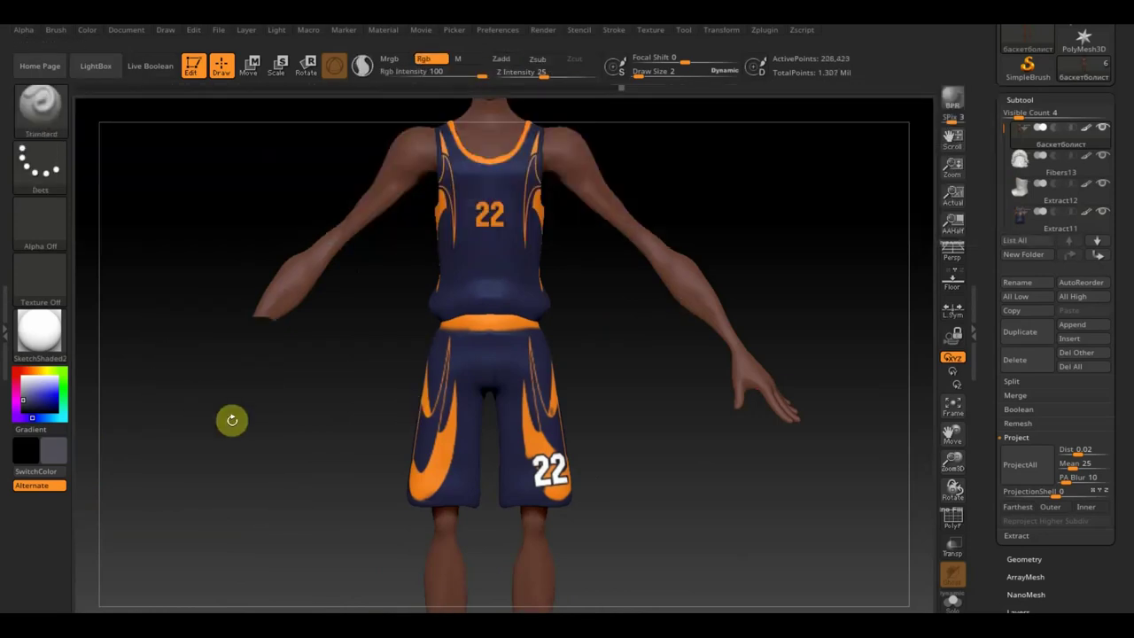
pyautogui.hotkey('ctrl', 'z')
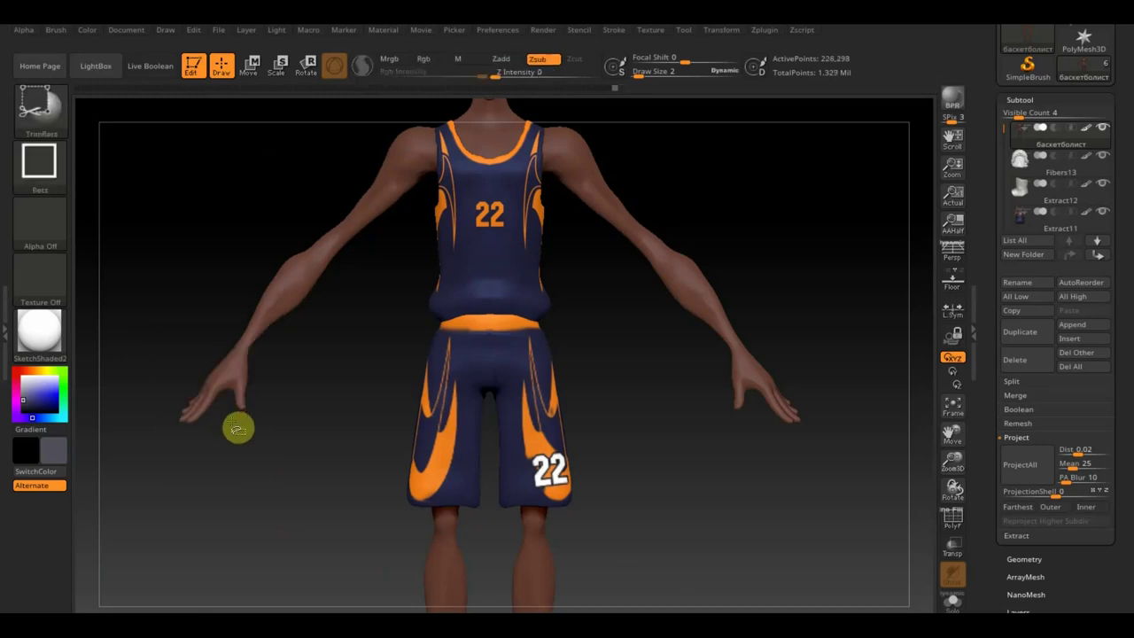
pyautogui.keyDown('ctrl'); pyautogui.keyDown('shift'); pyautogui.moveTo(261, 481); pyautogui.dragTo(136, 328); pyautogui.keyUp('shift'); pyautogui.keyUp('ctrl')
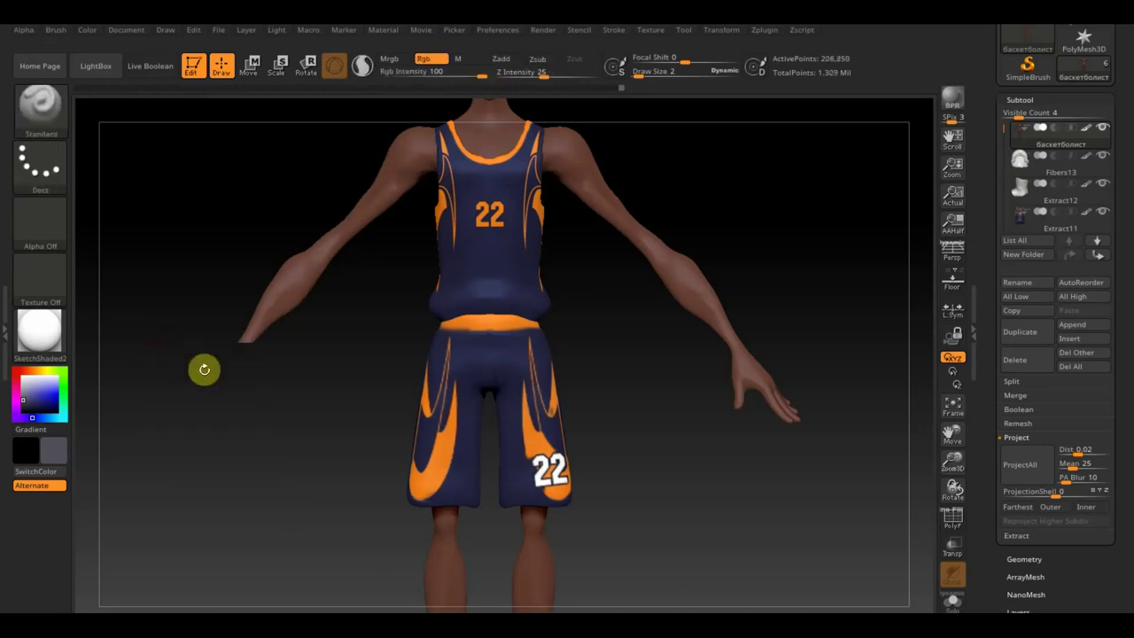
# Mirror And Weld to remove the right hand, then duplicate the body as баскетболист1
pyautogui.click(1029, 559)
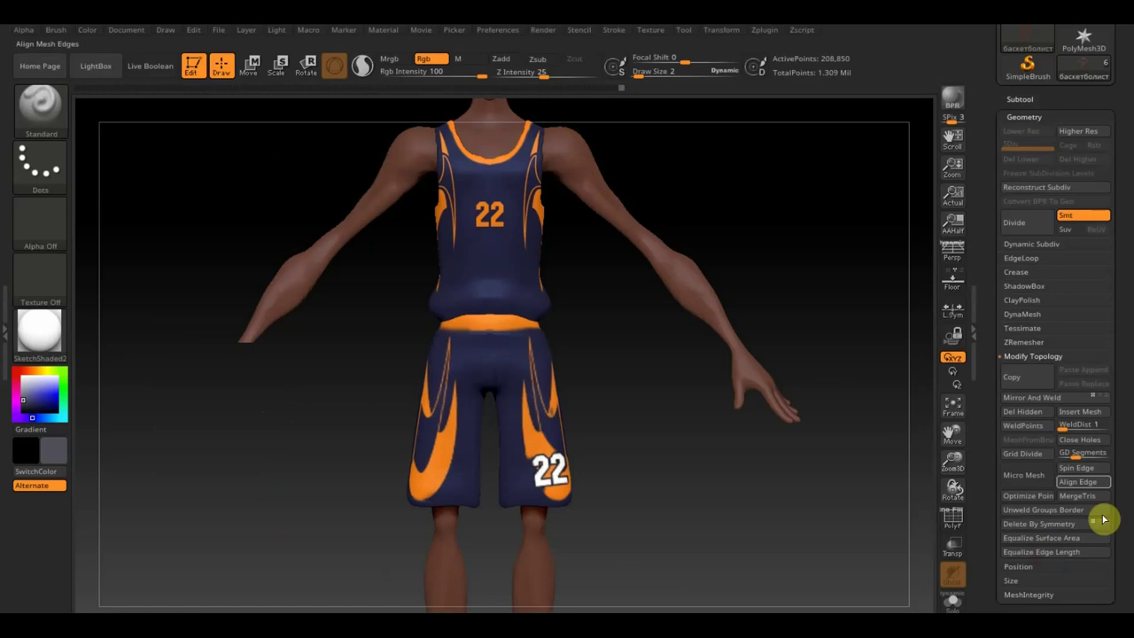
pyautogui.click(1056, 398)
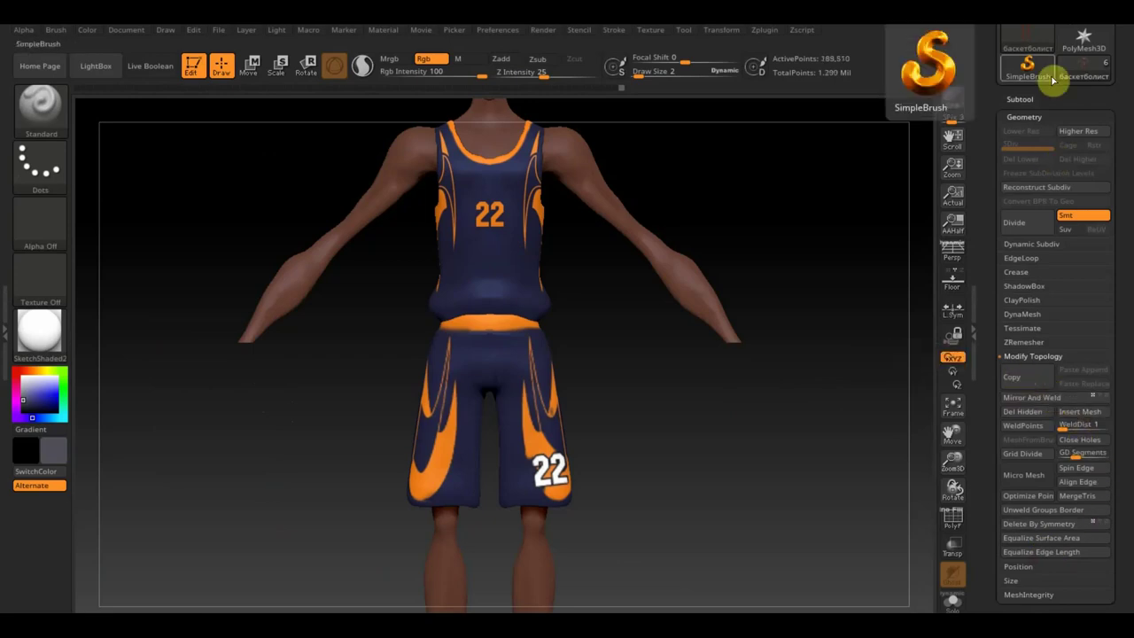
pyautogui.click(1023, 100)
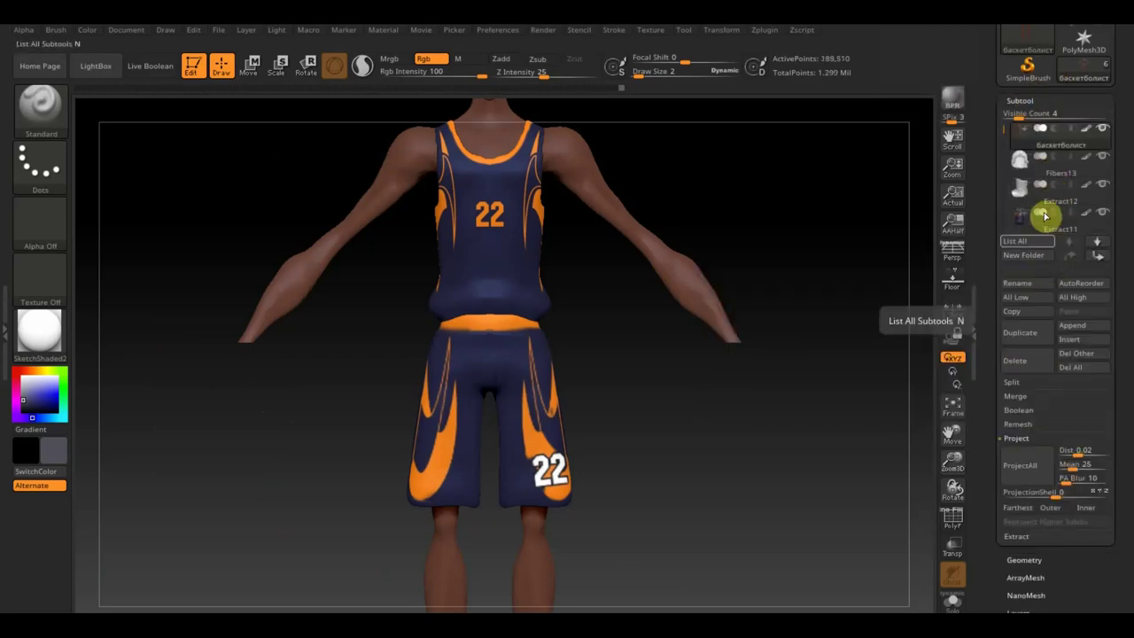
pyautogui.click(1031, 333)
pyautogui.moveTo(1060, 156)
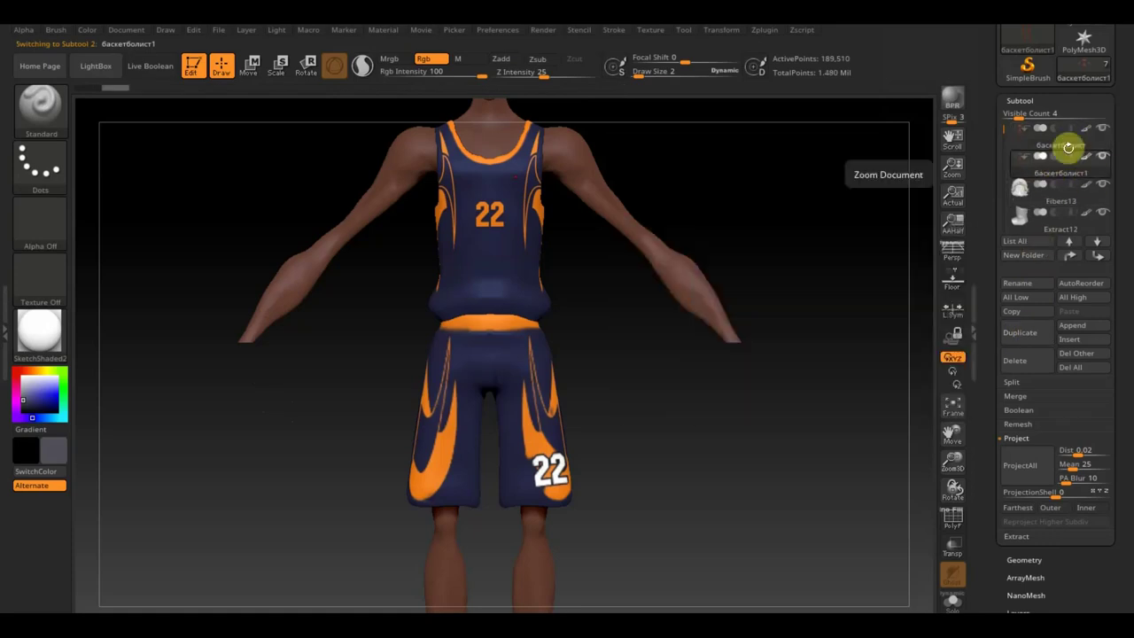
# Load the 'InsertMesh кисти рук' brush file through the Brush palette's Load Brush
pyautogui.click(40, 106)
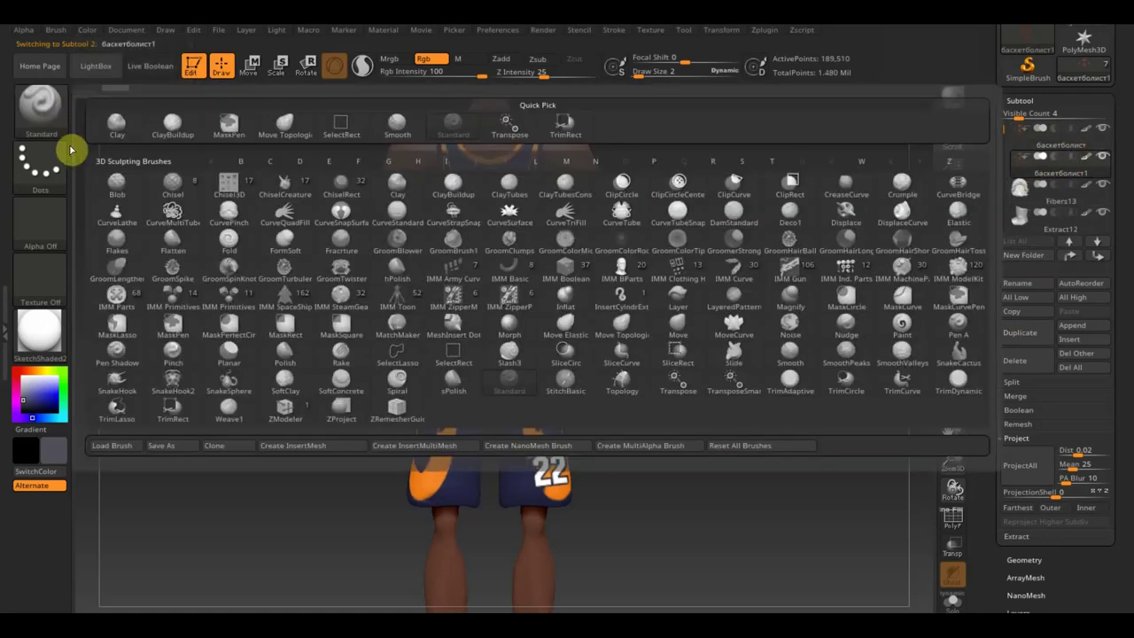
pyautogui.click(131, 452)
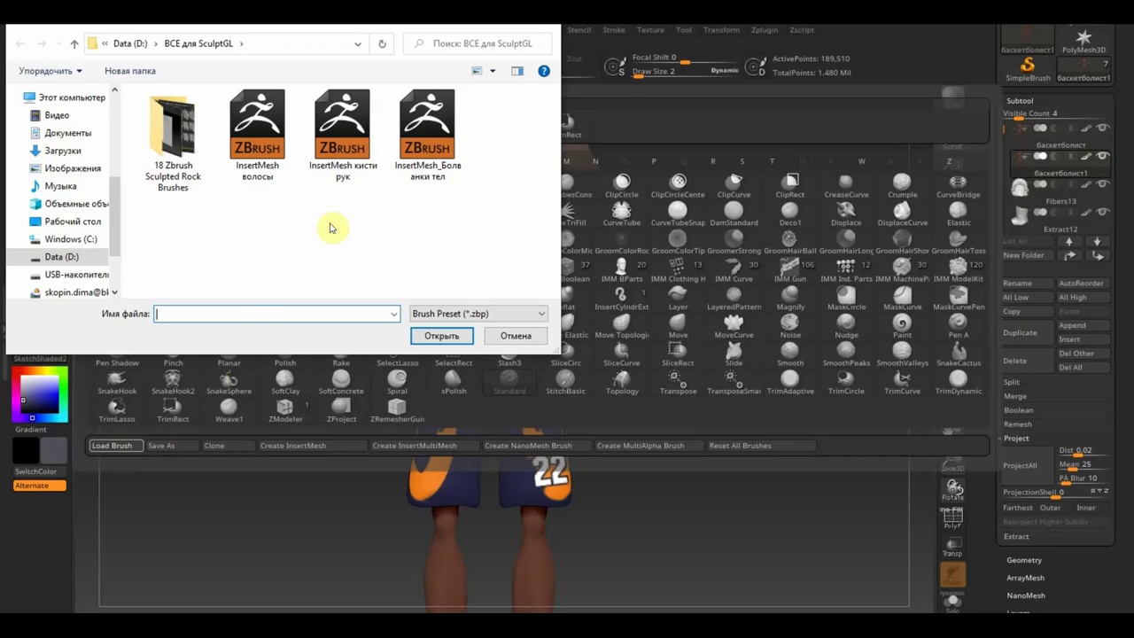
pyautogui.click(335, 141)
pyautogui.click(449, 337)
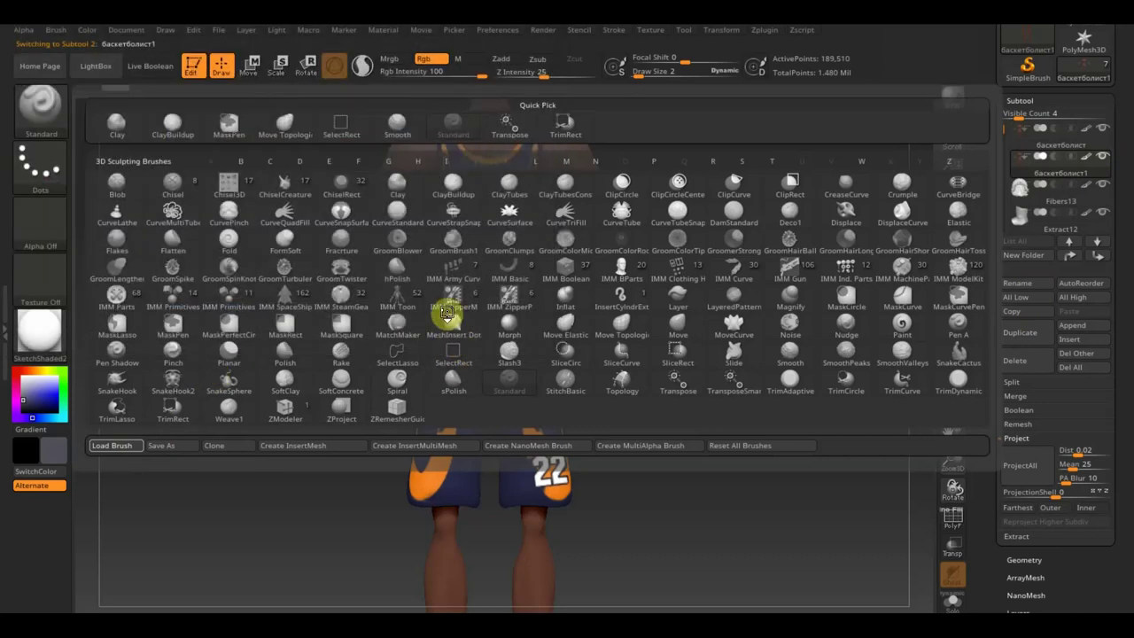
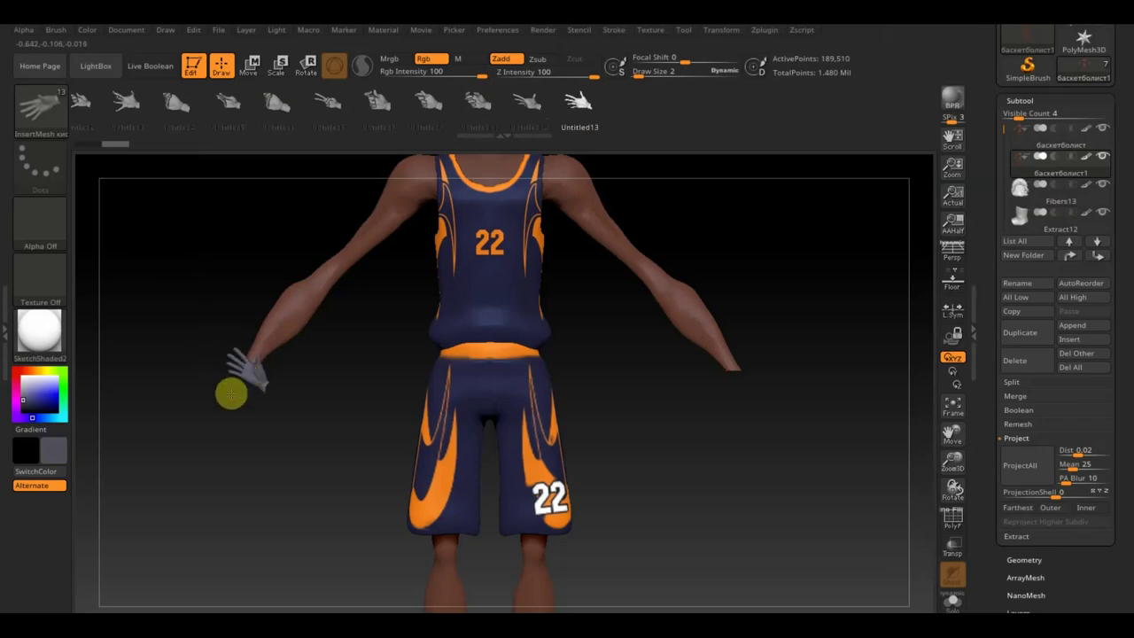
# Insert a white InsertMesh glove beside the player's left hand and activate the Move gizmo
pyautogui.moveTo(241, 378); pyautogui.dragTo(216, 437)
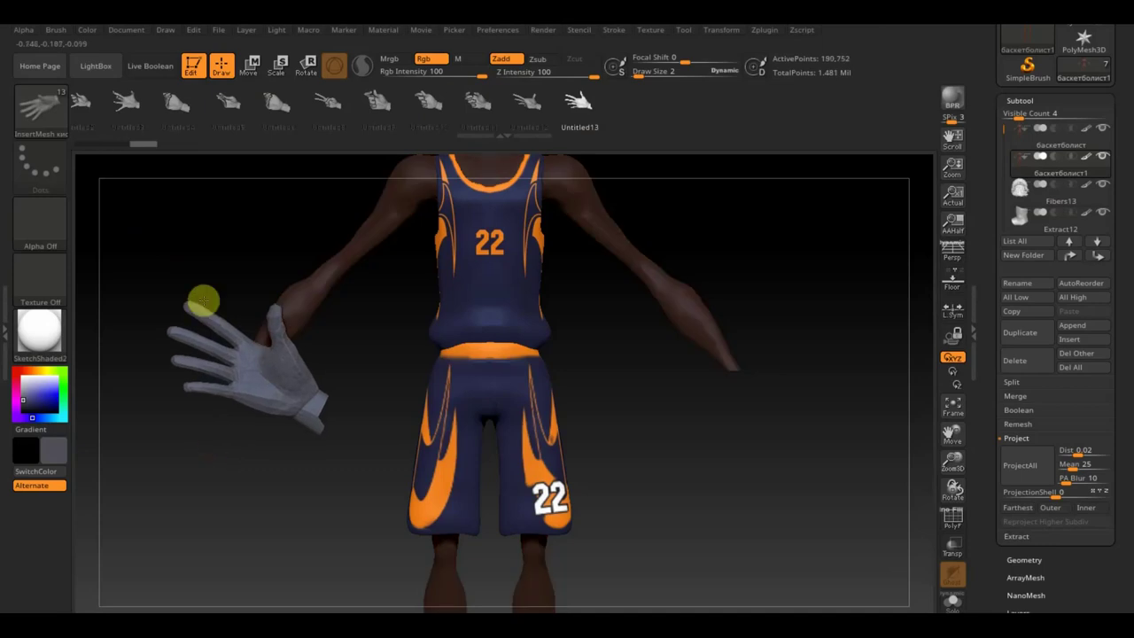
pyautogui.click(50, 119)
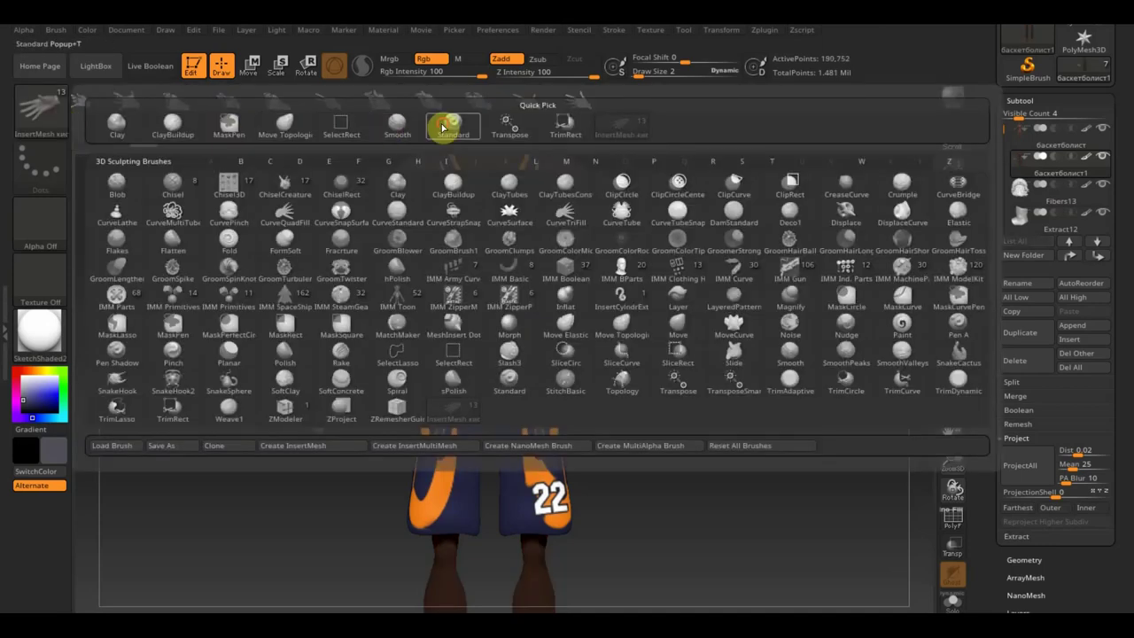
pyautogui.click(443, 129)
pyautogui.click(248, 66)
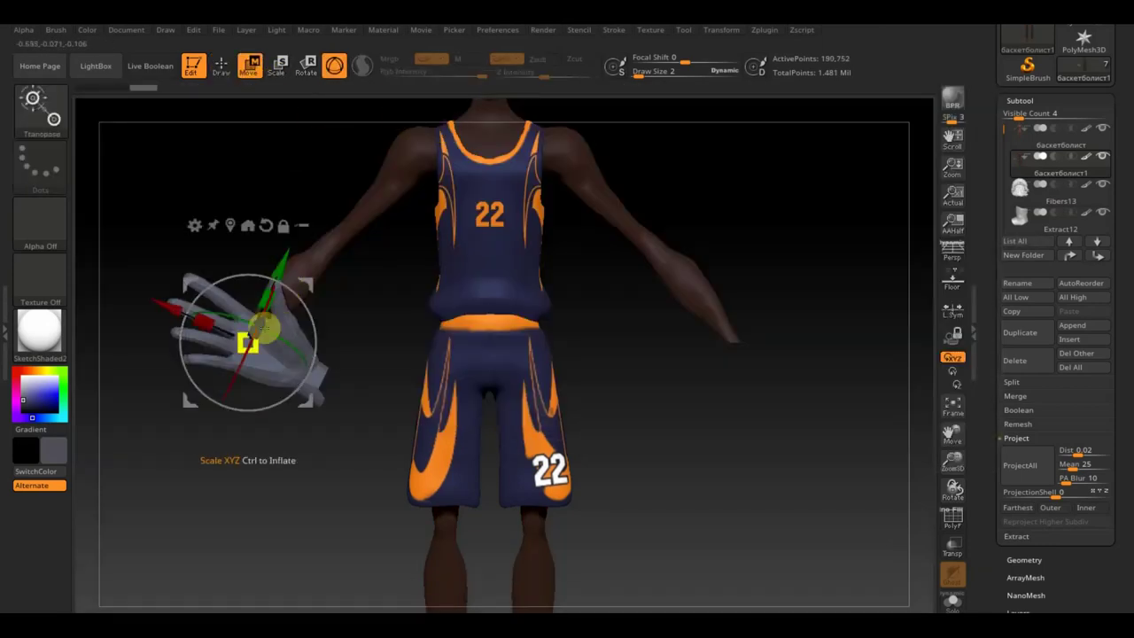
# Rotate the glove upright, shrink it to hand size and move it onto the hand
pyautogui.moveTo(239, 383)
pyautogui.mouseDown()
pyautogui.moveTo(275, 148)
pyautogui.moveTo(306, 316)
pyautogui.moveTo(298, 336)
pyautogui.moveTo(263, 296)
pyautogui.moveTo(252, 362)
pyautogui.moveTo(210, 340)
pyautogui.mouseUp()
pyautogui.moveTo(293, 321)
pyautogui.mouseDown()
pyautogui.moveTo(298, 304)
pyautogui.moveTo(258, 241)
pyautogui.mouseUp()
pyautogui.moveTo(340, 325); pyautogui.dragTo(412, 365)
pyautogui.moveTo(324, 335); pyautogui.dragTo(287, 266)
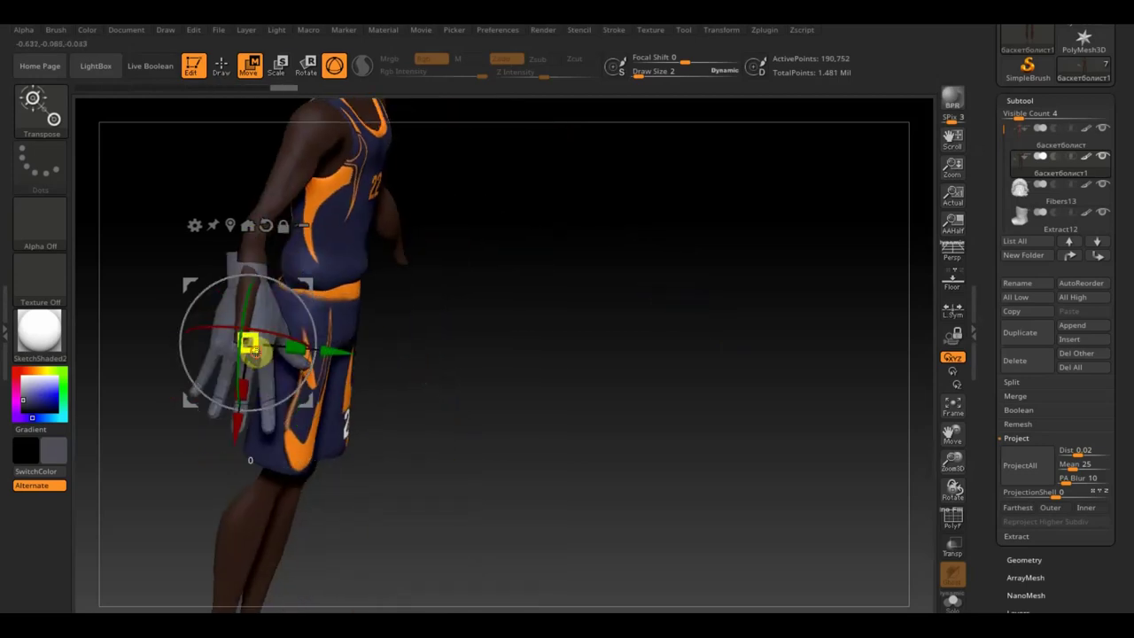
pyautogui.moveTo(255, 353); pyautogui.dragTo(249, 344)
pyautogui.moveTo(304, 284); pyautogui.dragTo(301, 326)
pyautogui.moveTo(458, 352)
pyautogui.mouseDown()
pyautogui.moveTo(466, 357)
pyautogui.moveTo(398, 387)
pyautogui.mouseUp()
pyautogui.moveTo(308, 340); pyautogui.dragTo(321, 363)
pyautogui.moveTo(184, 321); pyautogui.dragTo(157, 308)
# Refine the glove's angle and size to follow the wrist, checking from several views
pyautogui.moveTo(348, 376)
pyautogui.mouseDown()
pyautogui.moveTo(420, 460)
pyautogui.moveTo(448, 422)
pyautogui.moveTo(466, 458)
pyautogui.mouseUp()
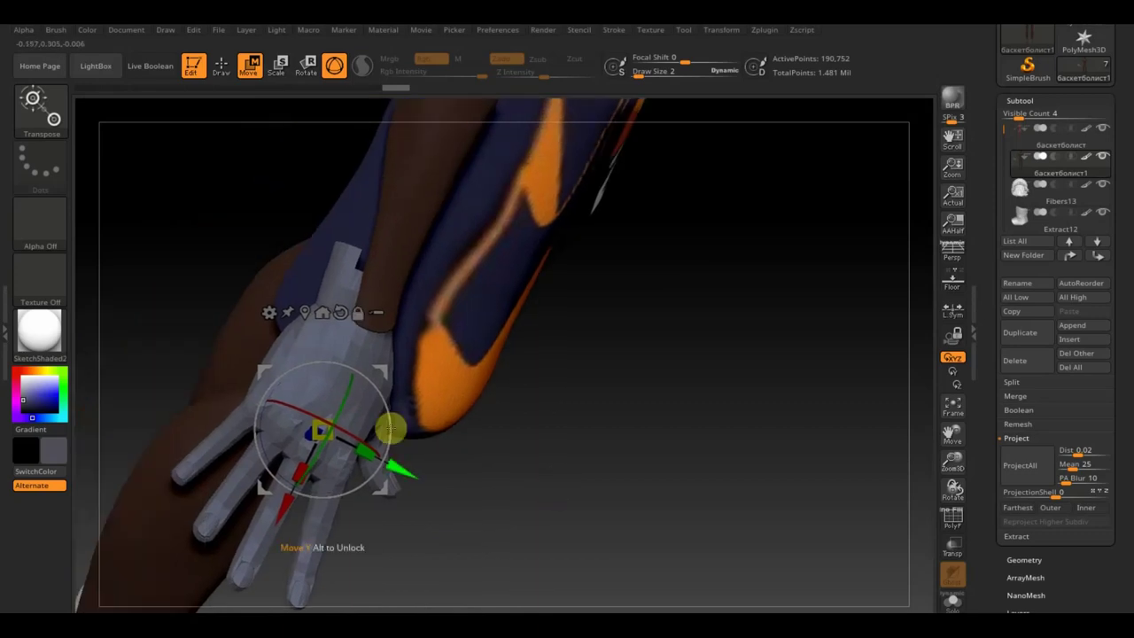
pyautogui.moveTo(400, 467)
pyautogui.mouseDown()
pyautogui.moveTo(407, 476)
pyautogui.moveTo(349, 430)
pyautogui.moveTo(332, 435)
pyautogui.moveTo(341, 440)
pyautogui.mouseUp()
pyautogui.moveTo(476, 453)
pyautogui.mouseDown()
pyautogui.moveTo(618, 423)
pyautogui.moveTo(600, 402)
pyautogui.moveTo(599, 423)
pyautogui.mouseUp()
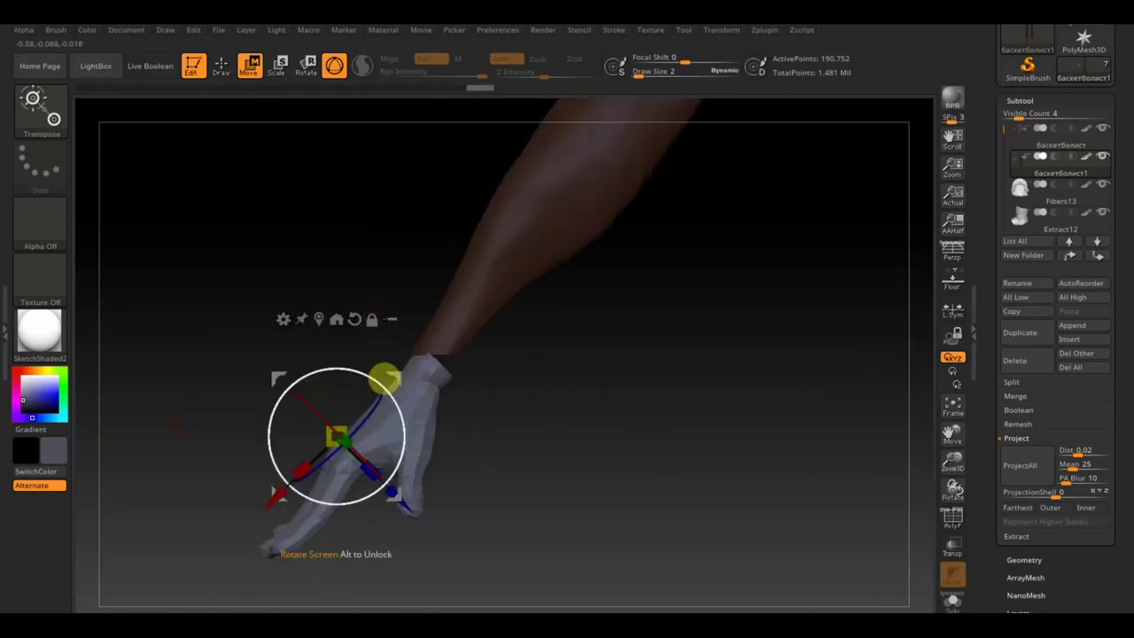
pyautogui.moveTo(379, 379)
pyautogui.mouseDown()
pyautogui.moveTo(405, 379)
pyautogui.moveTo(422, 361)
pyautogui.moveTo(640, 428)
pyautogui.moveTo(665, 467)
pyautogui.moveTo(653, 469)
pyautogui.mouseUp()
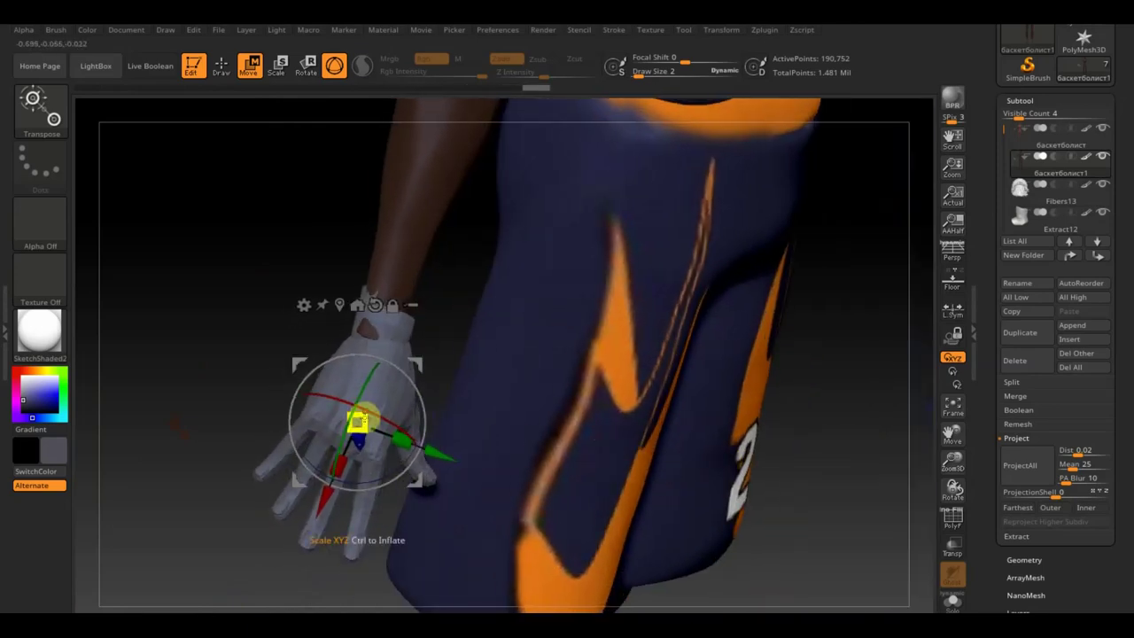
pyautogui.moveTo(343, 463); pyautogui.dragTo(339, 473)
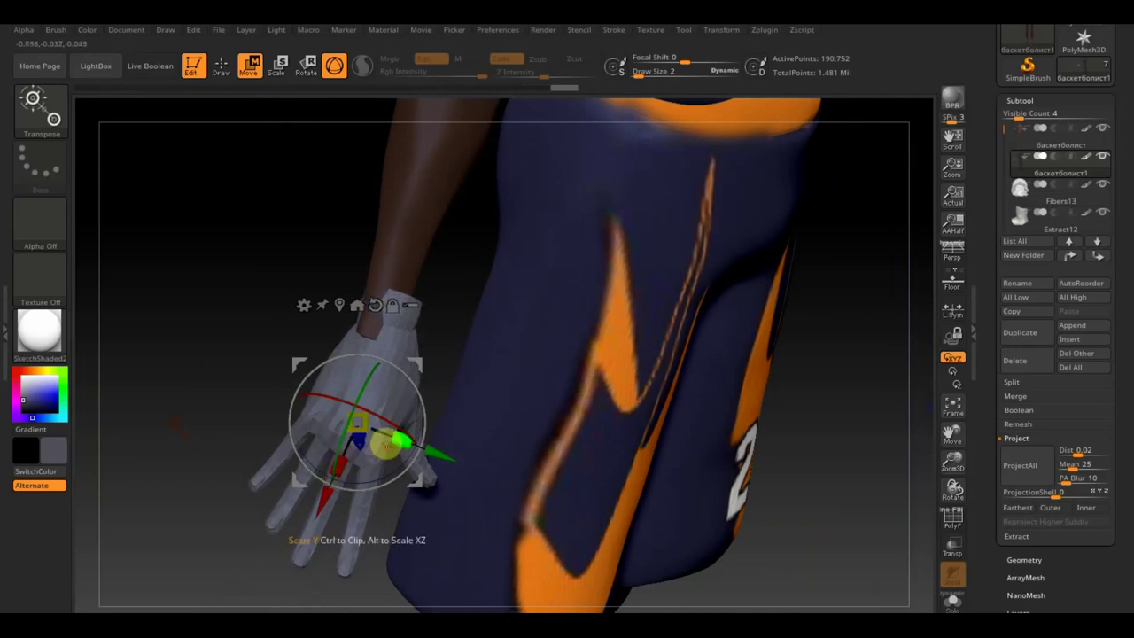
pyautogui.moveTo(413, 361); pyautogui.dragTo(410, 362)
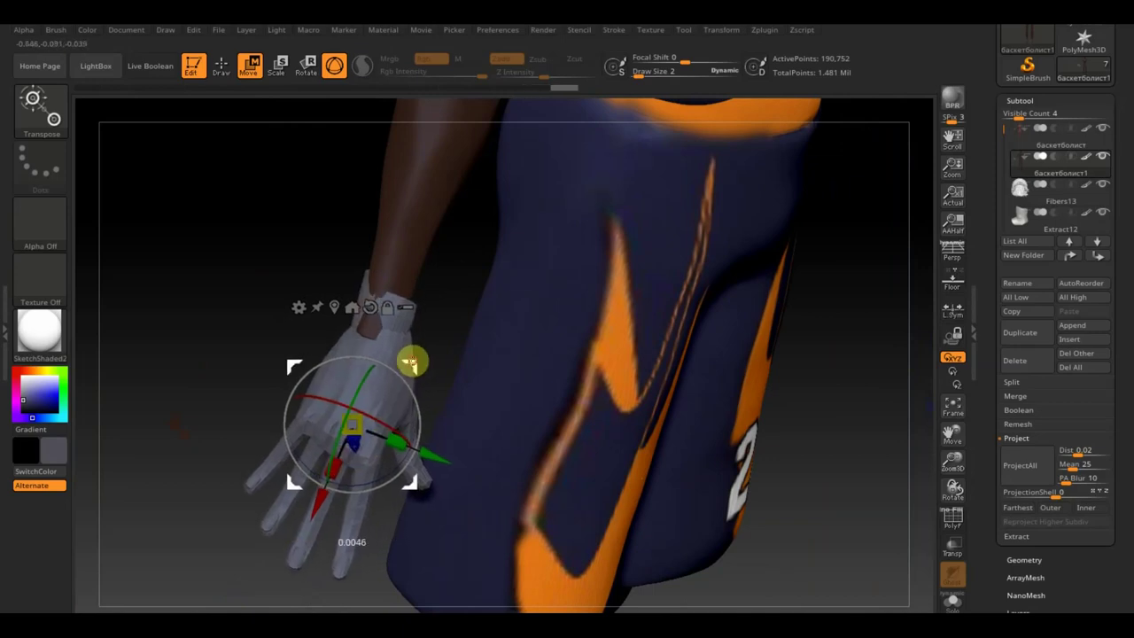
pyautogui.moveTo(875, 465)
pyautogui.mouseDown()
pyautogui.moveTo(675, 427)
pyautogui.moveTo(589, 460)
pyautogui.mouseUp()
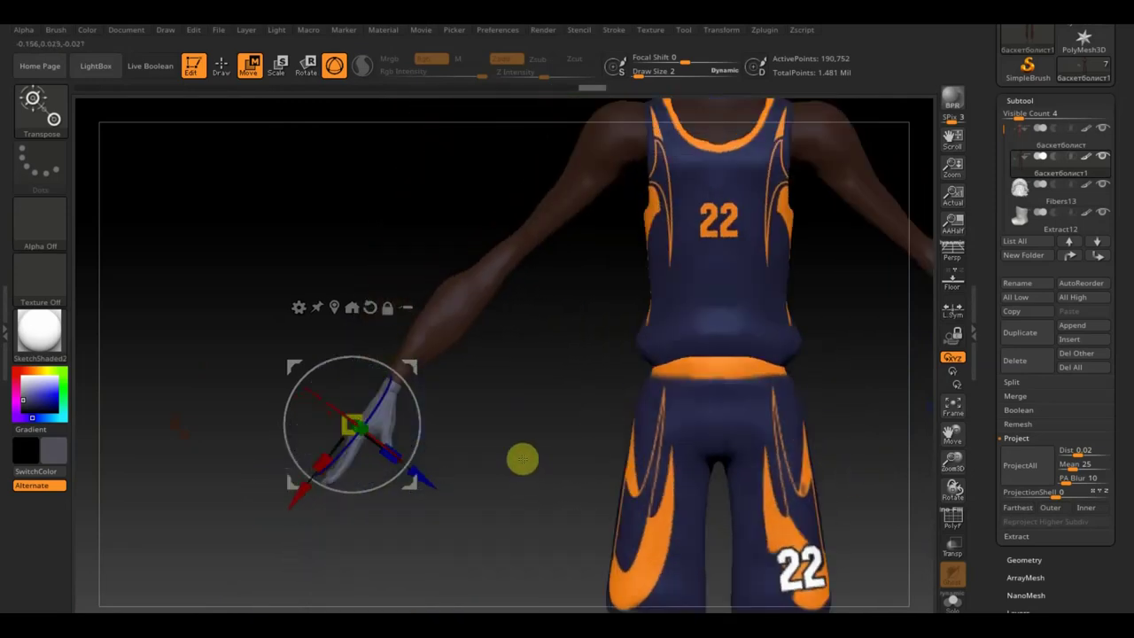
pyautogui.moveTo(412, 398); pyautogui.dragTo(417, 403)
pyautogui.moveTo(324, 379); pyautogui.dragTo(285, 360)
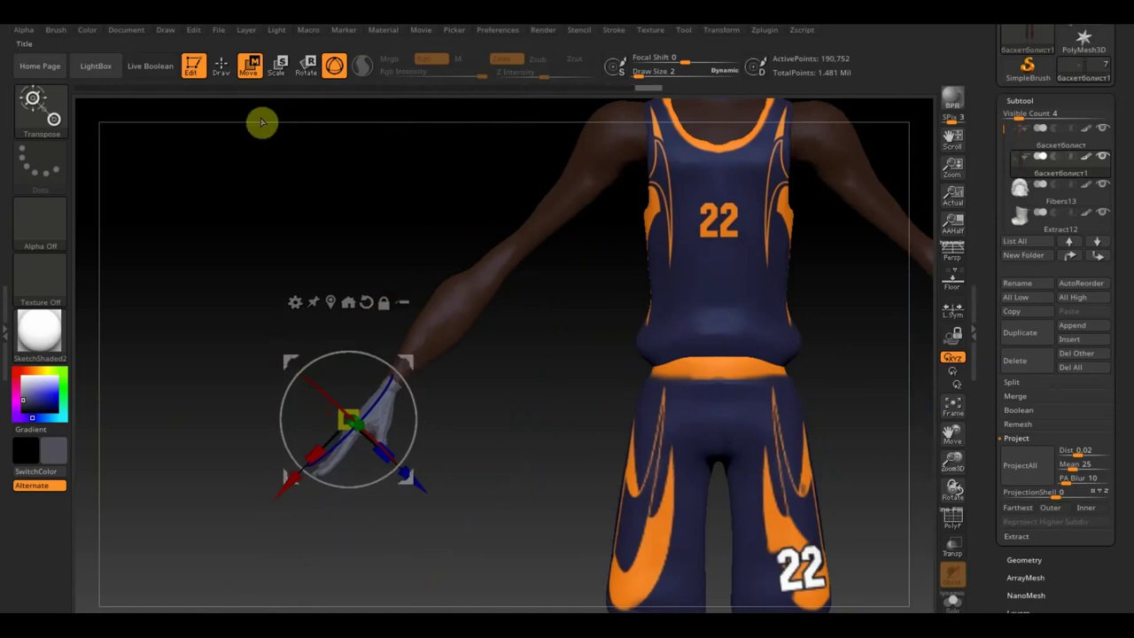
# Nudge the glove up and right so it joins the wrist, then inspect the fit
pyautogui.click(222, 65)
pyautogui.moveTo(452, 363)
pyautogui.mouseDown()
pyautogui.moveTo(522, 448)
pyautogui.moveTo(524, 340)
pyautogui.moveTo(618, 360)
pyautogui.moveTo(534, 396)
pyautogui.moveTo(509, 433)
pyautogui.moveTo(474, 426)
pyautogui.moveTo(517, 479)
pyautogui.moveTo(475, 399)
pyautogui.mouseUp()
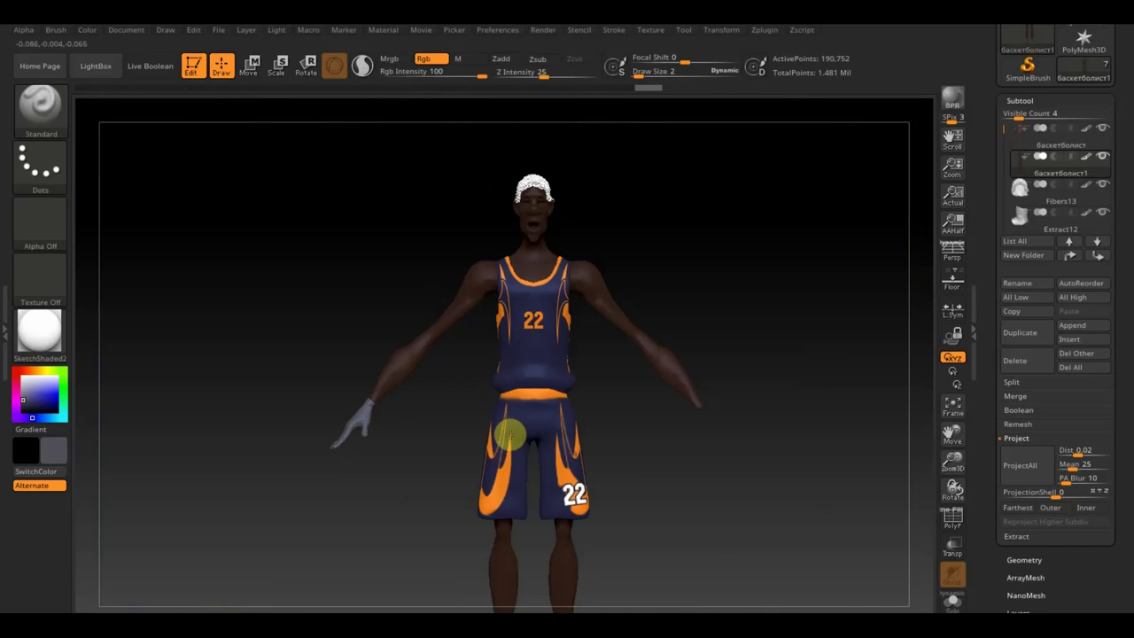
pyautogui.moveTo(464, 460)
pyautogui.keyDown('alt'); pyautogui.mouseDown()
pyautogui.moveTo(437, 471)
pyautogui.moveTo(470, 524)
pyautogui.moveTo(527, 532)
pyautogui.moveTo(498, 538)
pyautogui.moveTo(458, 502)
pyautogui.moveTo(438, 428)
pyautogui.mouseUp(); pyautogui.keyUp('alt')
pyautogui.click(248, 65)
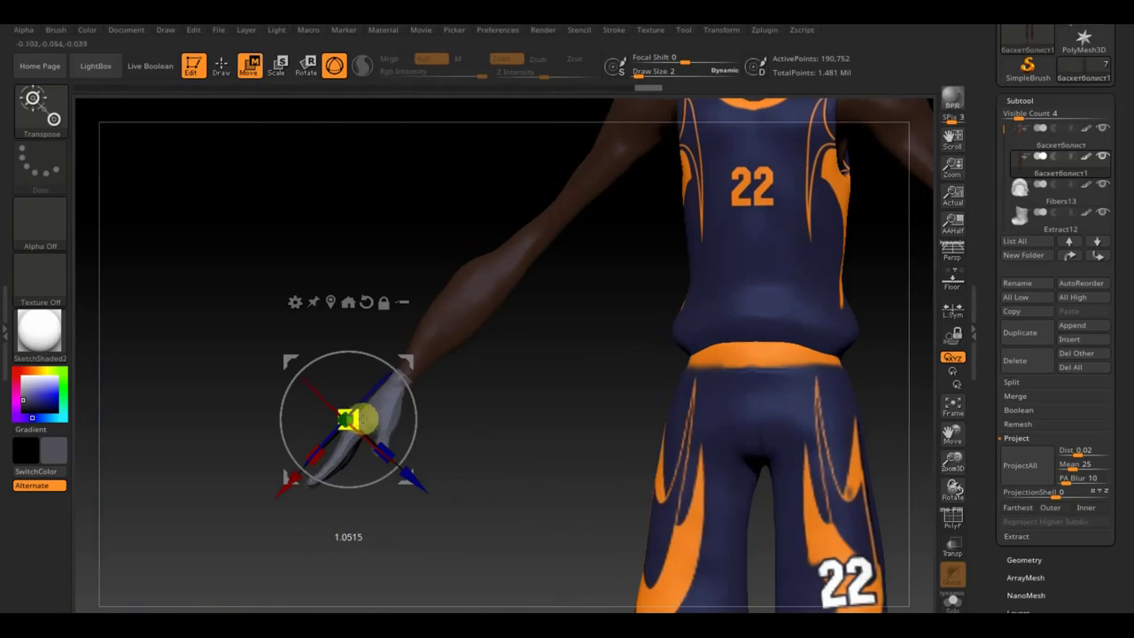
pyautogui.moveTo(413, 372)
pyautogui.mouseDown()
pyautogui.moveTo(417, 339)
pyautogui.moveTo(410, 353)
pyautogui.mouseUp()
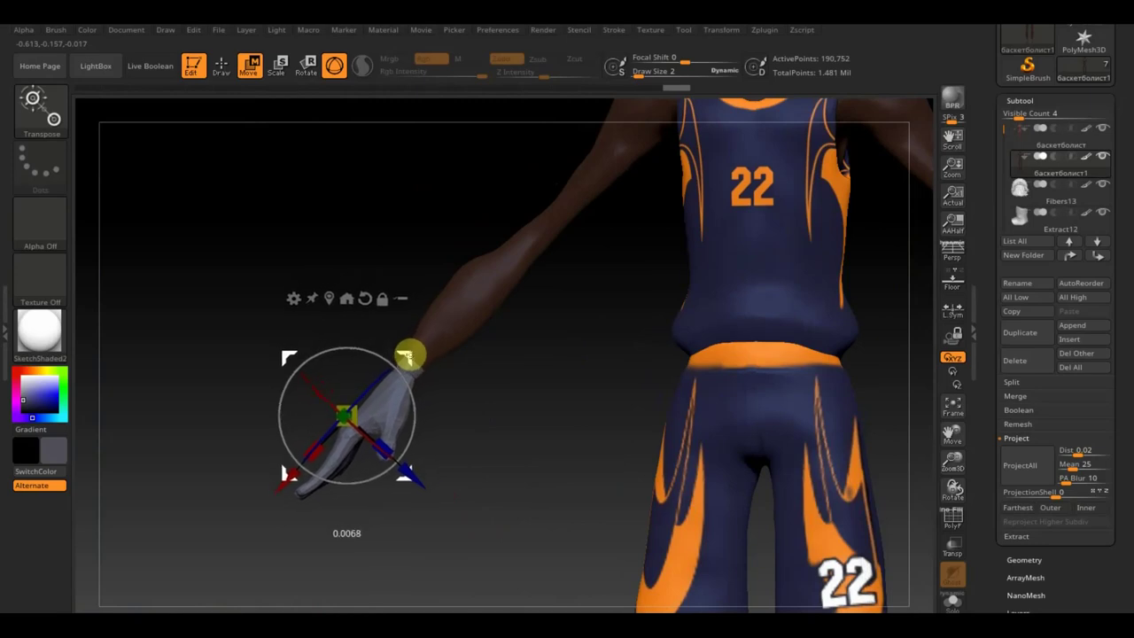
pyautogui.press('q')
pyautogui.moveTo(358, 240)
pyautogui.mouseDown()
pyautogui.moveTo(434, 342)
pyautogui.moveTo(330, 232)
pyautogui.mouseUp()
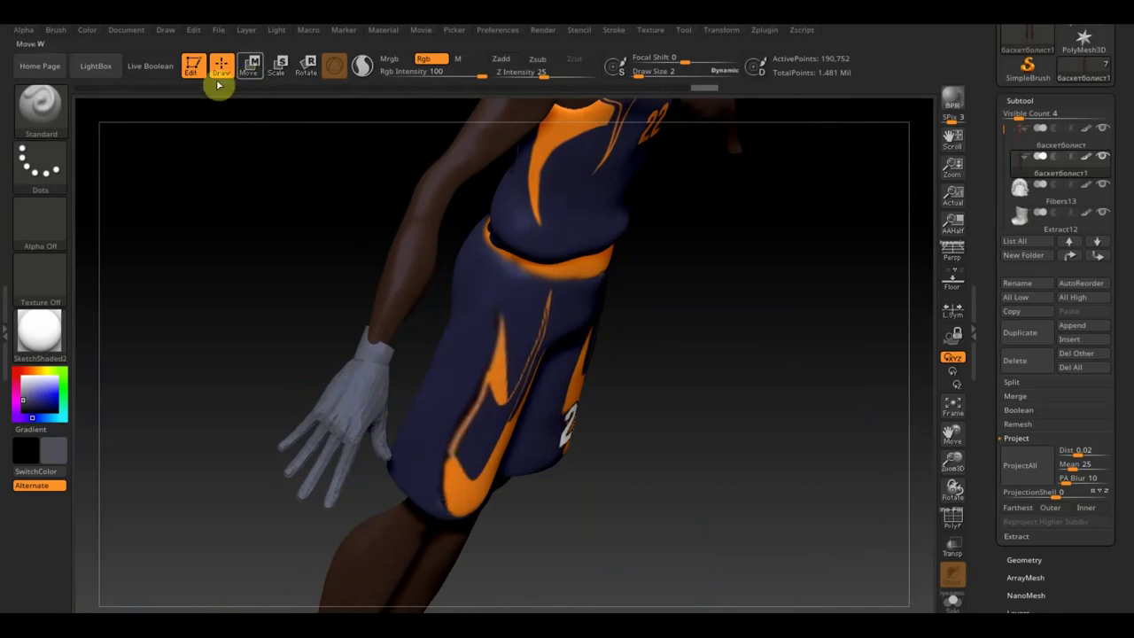
pyautogui.click(250, 67)
pyautogui.click(215, 70)
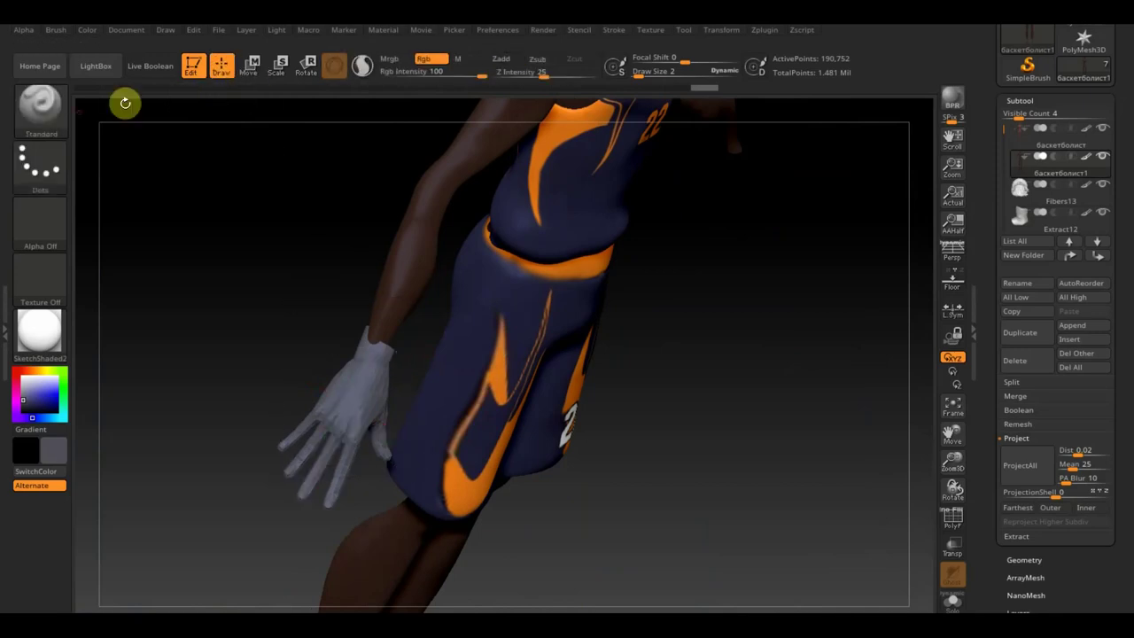
pyautogui.click(64, 111)
pyautogui.click(281, 138)
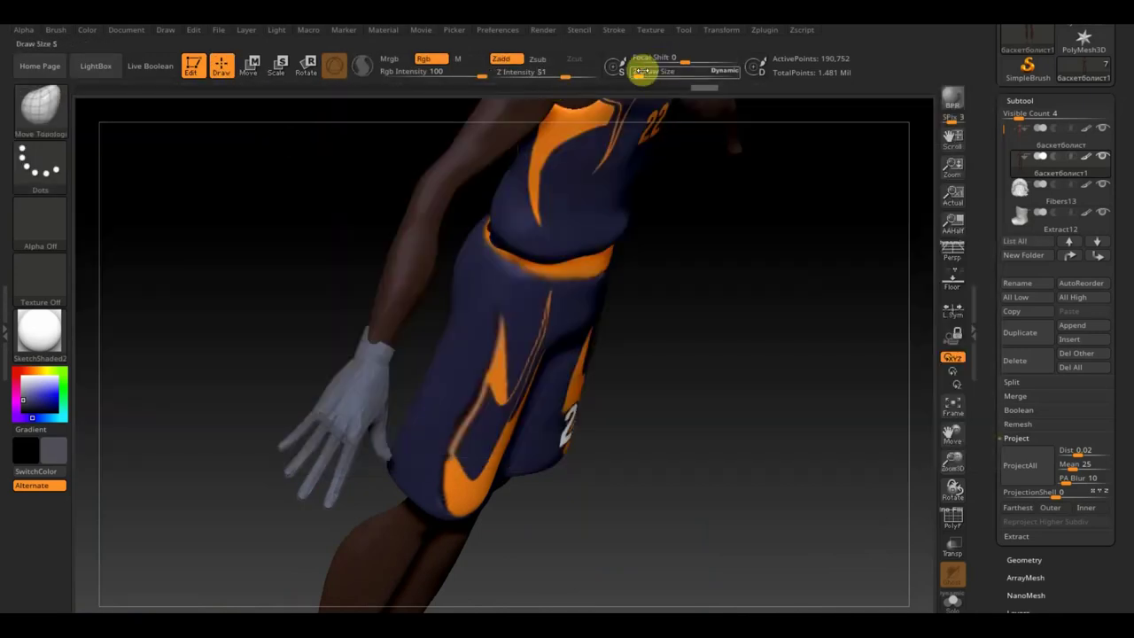
pyautogui.moveTo(654, 88); pyautogui.dragTo(646, 99)
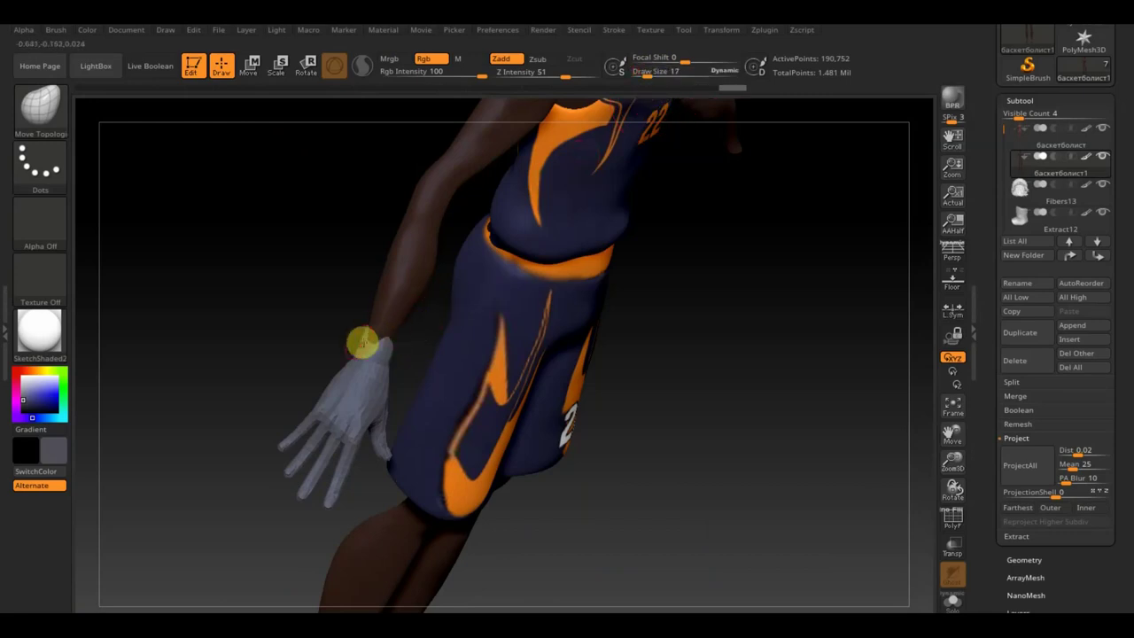
pyautogui.moveTo(365, 331); pyautogui.dragTo(376, 345)
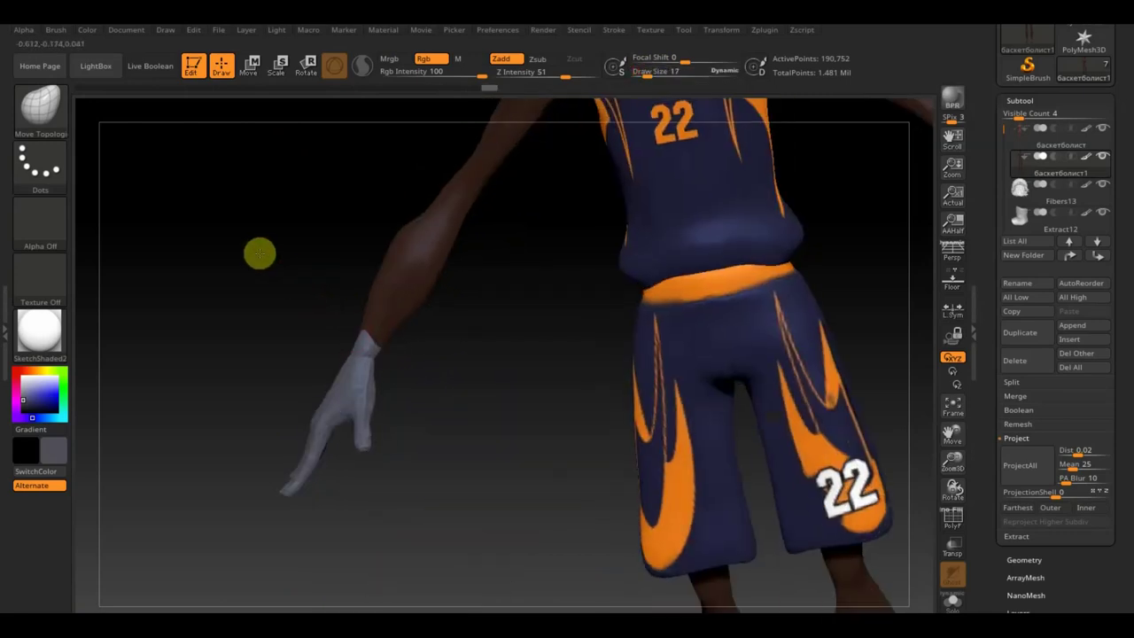
pyautogui.moveTo(291, 297)
pyautogui.mouseDown()
pyautogui.moveTo(230, 256)
pyautogui.moveTo(357, 271)
pyautogui.mouseUp()
pyautogui.moveTo(602, 263)
pyautogui.mouseDown()
pyautogui.moveTo(568, 267)
pyautogui.moveTo(573, 375)
pyautogui.moveTo(582, 345)
pyautogui.moveTo(549, 333)
pyautogui.moveTo(636, 550)
pyautogui.mouseUp()
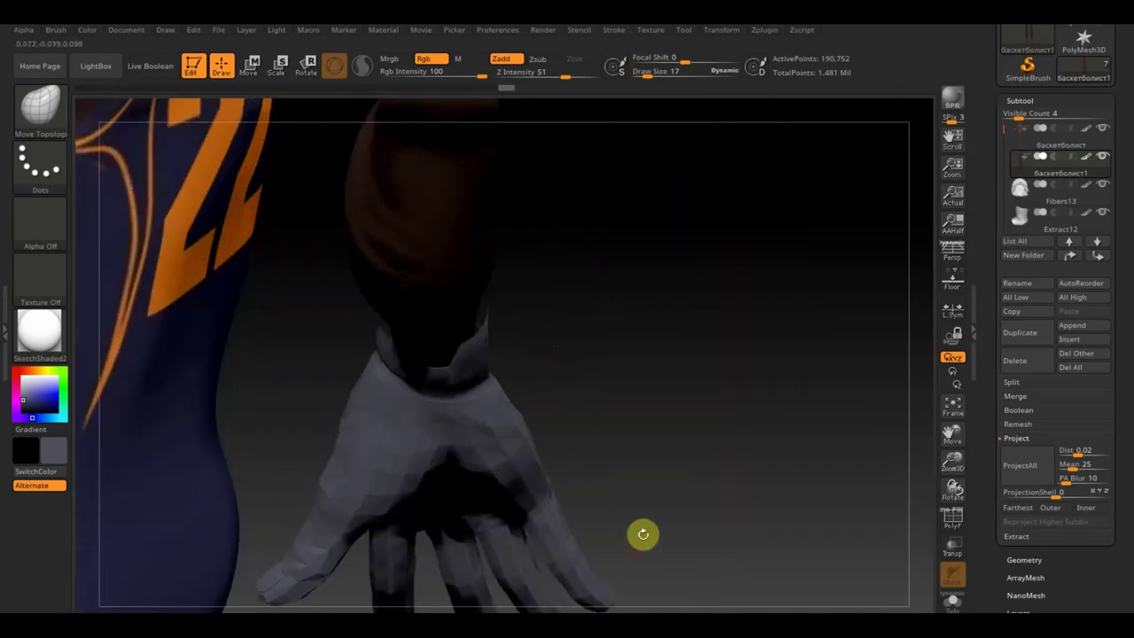
pyautogui.moveTo(466, 324)
pyautogui.mouseDown()
pyautogui.moveTo(590, 304)
pyautogui.moveTo(576, 254)
pyautogui.moveTo(520, 333)
pyautogui.mouseUp()
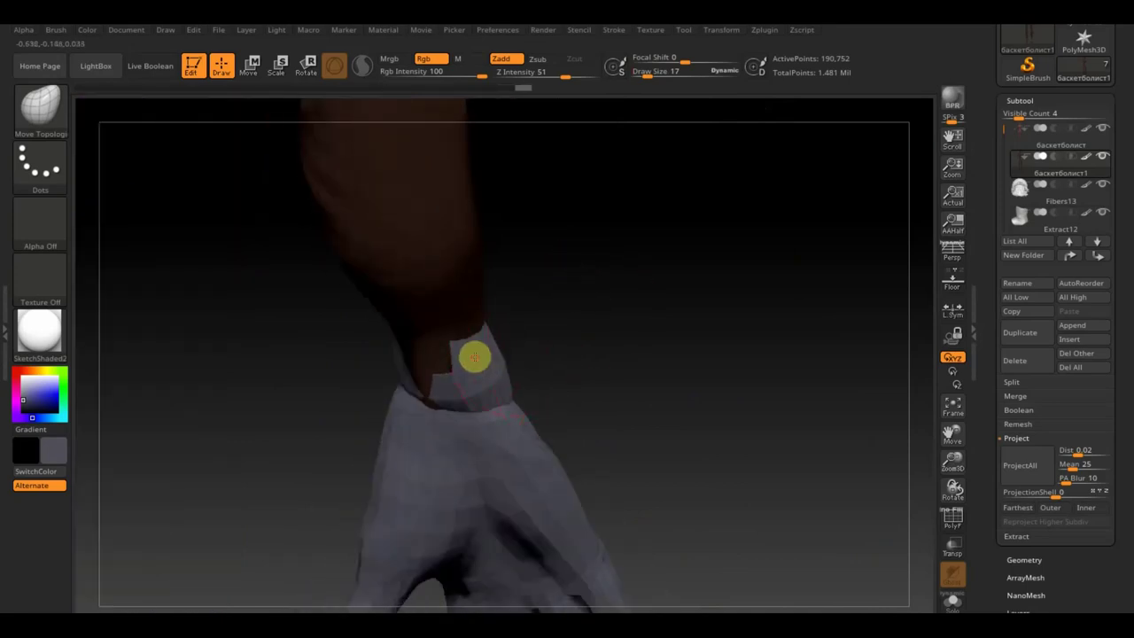
pyautogui.moveTo(471, 358)
pyautogui.mouseDown()
pyautogui.moveTo(608, 311)
pyautogui.moveTo(541, 405)
pyautogui.moveTo(540, 489)
pyautogui.moveTo(603, 528)
pyautogui.moveTo(605, 450)
pyautogui.moveTo(522, 385)
pyautogui.mouseUp()
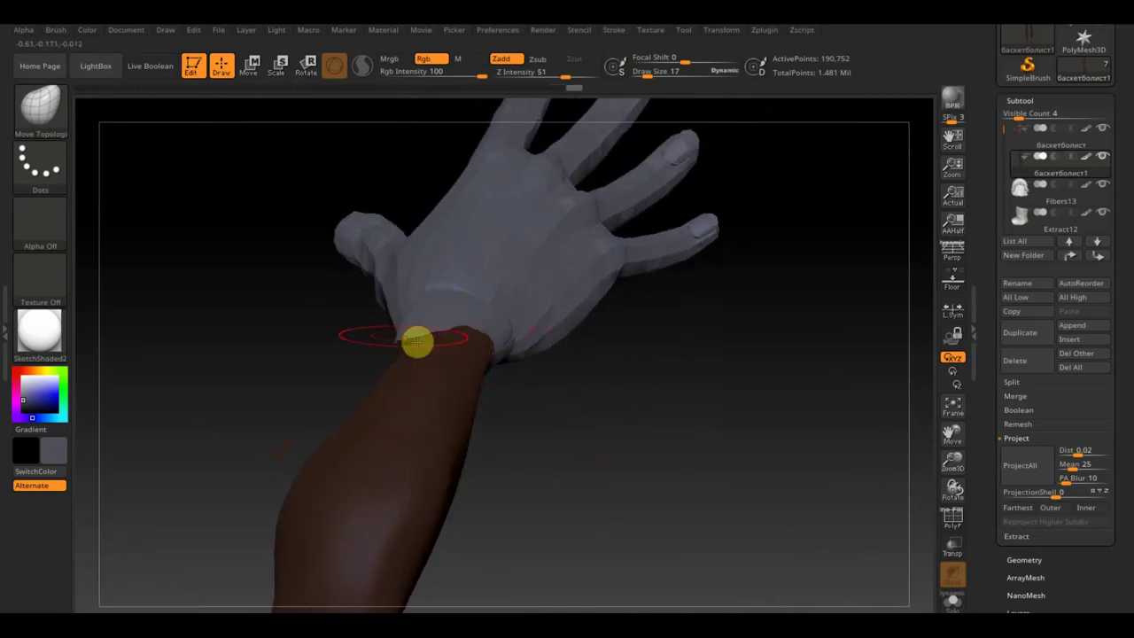
pyautogui.moveTo(538, 382); pyautogui.dragTo(556, 417)
pyautogui.moveTo(549, 344)
pyautogui.mouseDown()
pyautogui.moveTo(629, 246)
pyautogui.moveTo(544, 156)
pyautogui.mouseUp()
pyautogui.moveTo(395, 135); pyautogui.dragTo(412, 172)
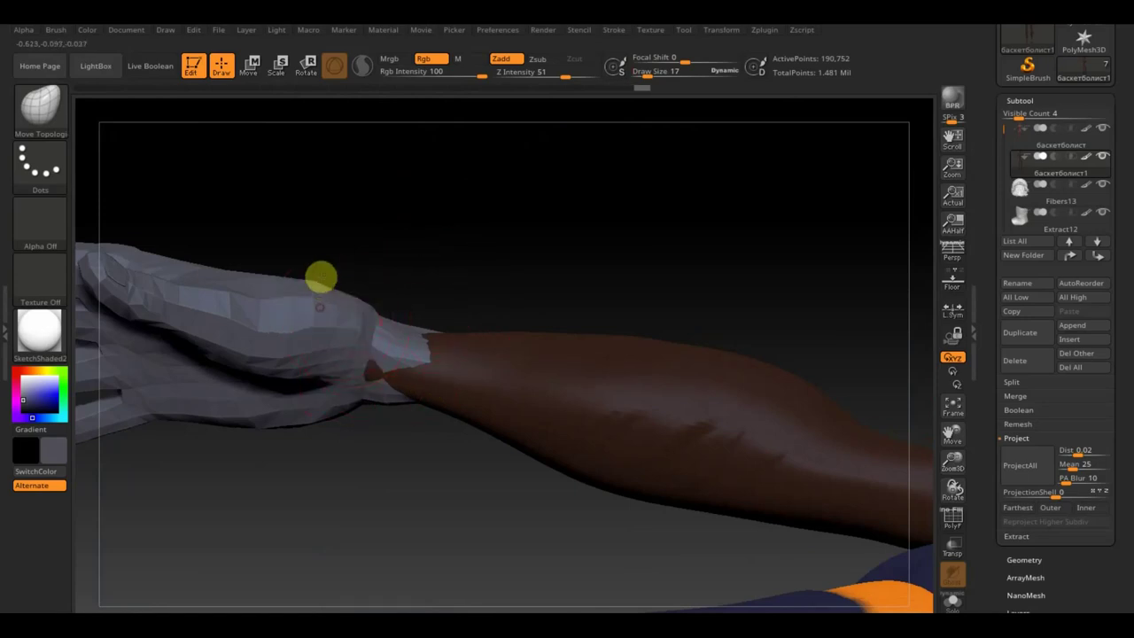
pyautogui.moveTo(266, 266)
pyautogui.mouseDown()
pyautogui.moveTo(418, 272)
pyautogui.moveTo(466, 362)
pyautogui.moveTo(426, 405)
pyautogui.mouseUp()
pyautogui.moveTo(349, 329)
pyautogui.mouseDown()
pyautogui.moveTo(345, 256)
pyautogui.moveTo(319, 251)
pyautogui.moveTo(451, 377)
pyautogui.moveTo(478, 381)
pyautogui.moveTo(446, 351)
pyautogui.moveTo(458, 281)
pyautogui.moveTo(409, 333)
pyautogui.moveTo(440, 362)
pyautogui.moveTo(262, 301)
pyautogui.mouseUp()
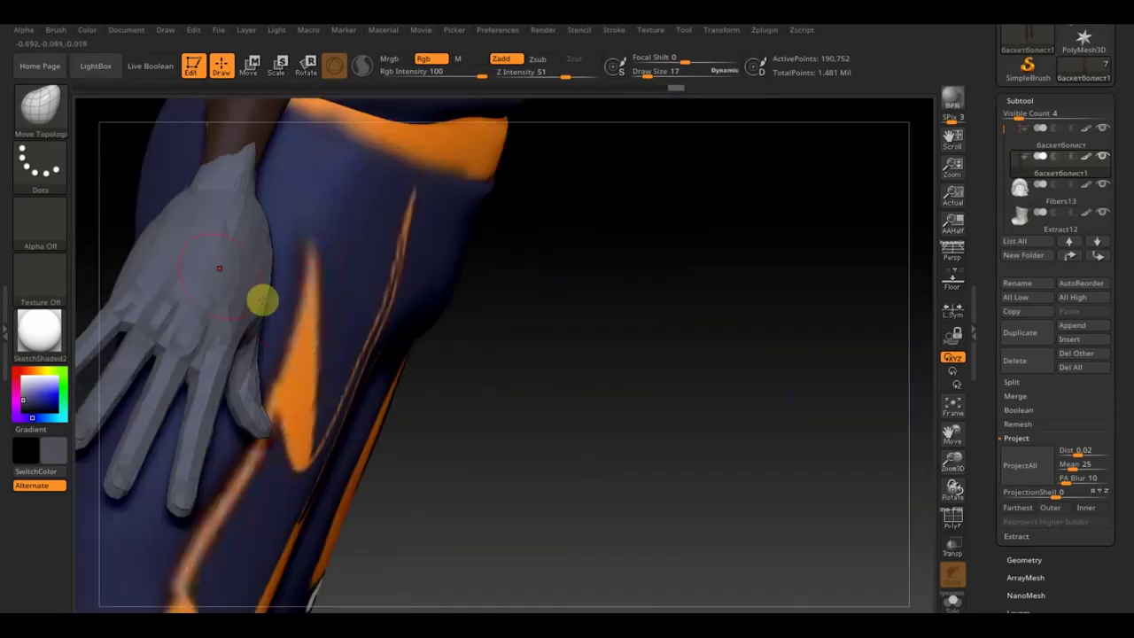
pyautogui.moveTo(585, 327); pyautogui.dragTo(752, 431)
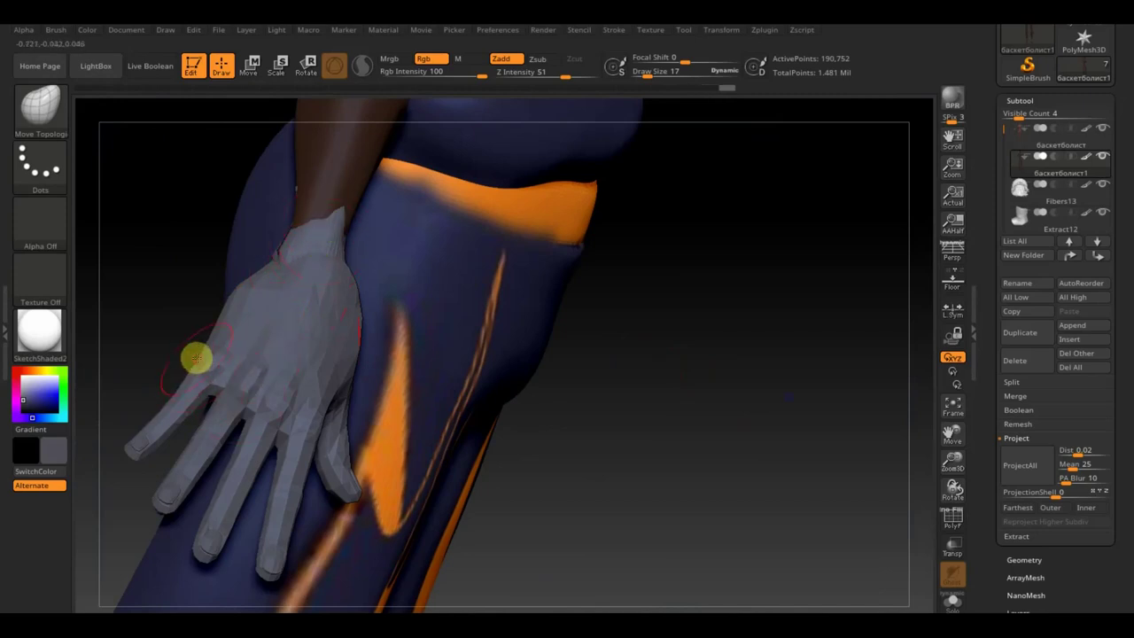
pyautogui.moveTo(589, 447)
pyautogui.keyDown('alt'); pyautogui.mouseDown()
pyautogui.moveTo(501, 215)
pyautogui.moveTo(490, 288)
pyautogui.moveTo(724, 296)
pyautogui.mouseUp(); pyautogui.keyUp('alt')
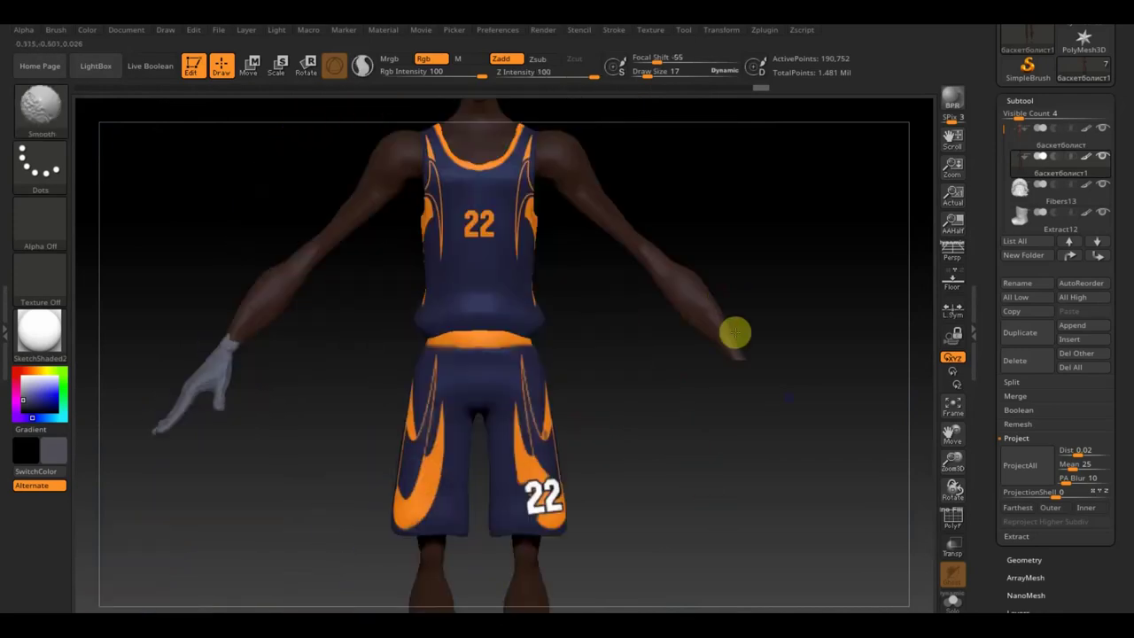
# Clear the mask from the arms and hide the body subtool
pyautogui.keyDown('ctrl'); pyautogui.moveTo(649, 456); pyautogui.dragTo(650, 450); pyautogui.keyUp('ctrl')
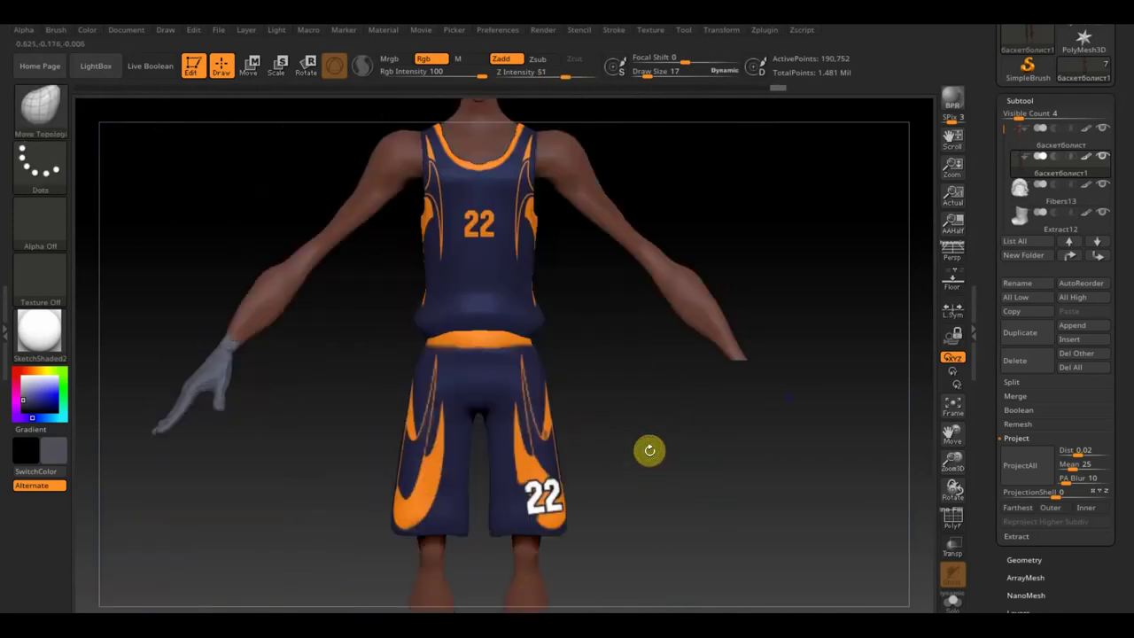
pyautogui.hotkey('ctrl', 'shift')
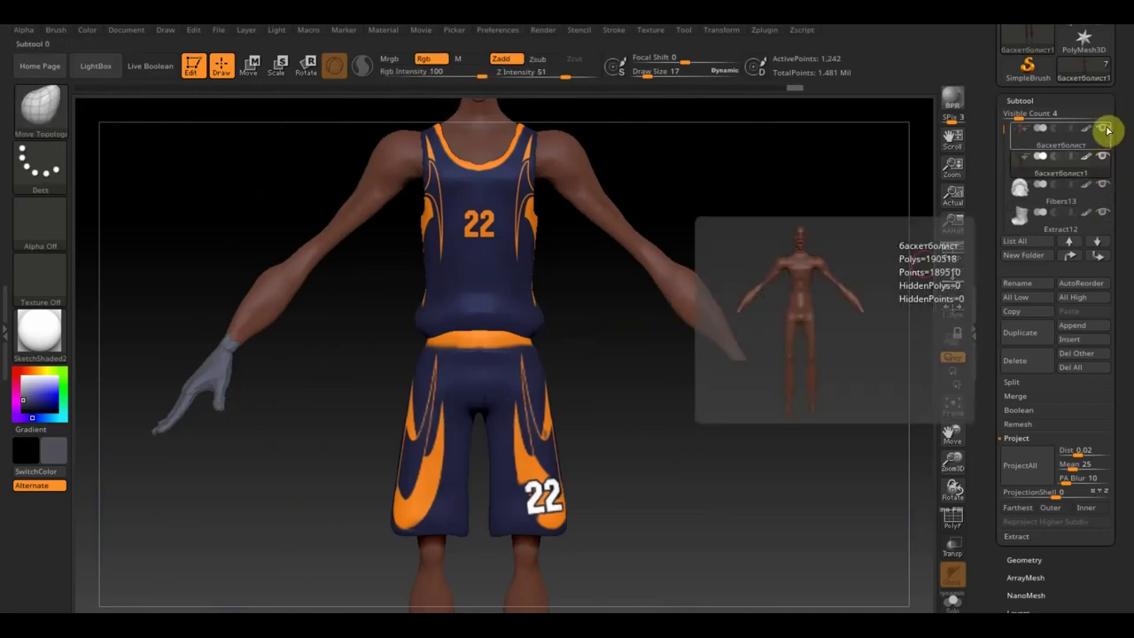
pyautogui.click(1105, 130)
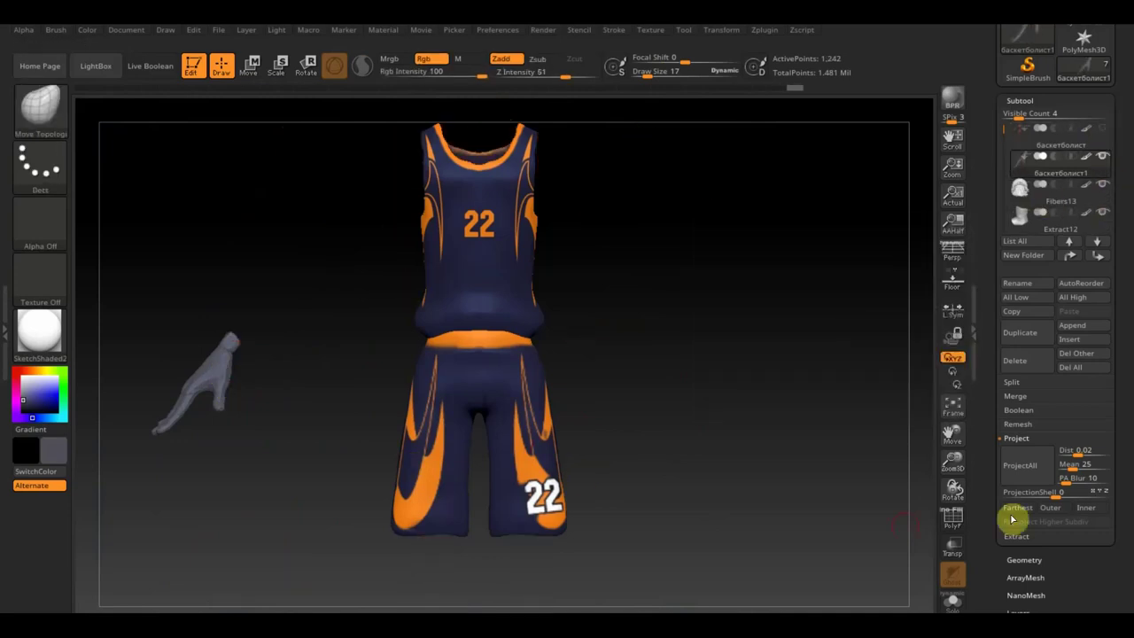
# Mirror And Weld the glove onto the opposite hand, then show the body again
pyautogui.click(1041, 564)
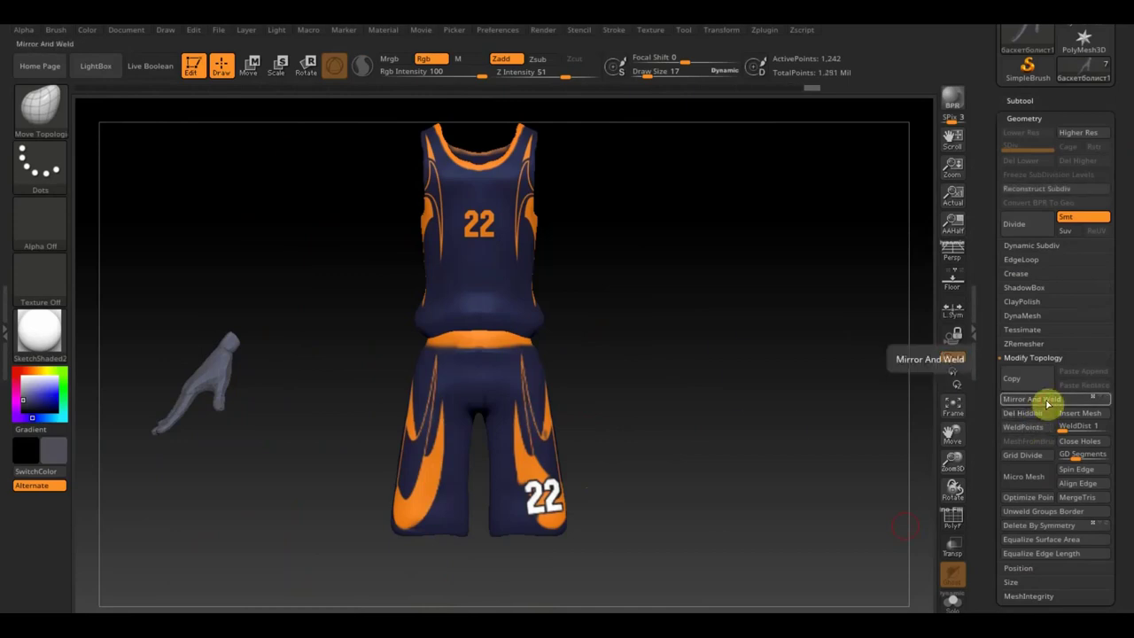
pyautogui.click(1035, 403)
pyautogui.click(1022, 102)
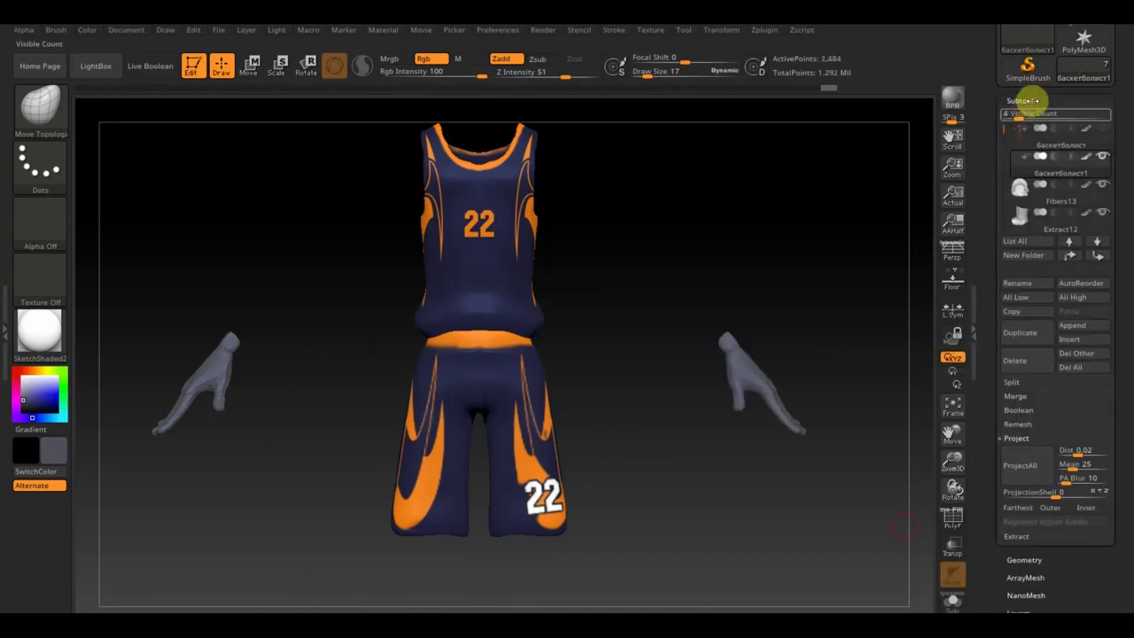
pyautogui.click(1110, 128)
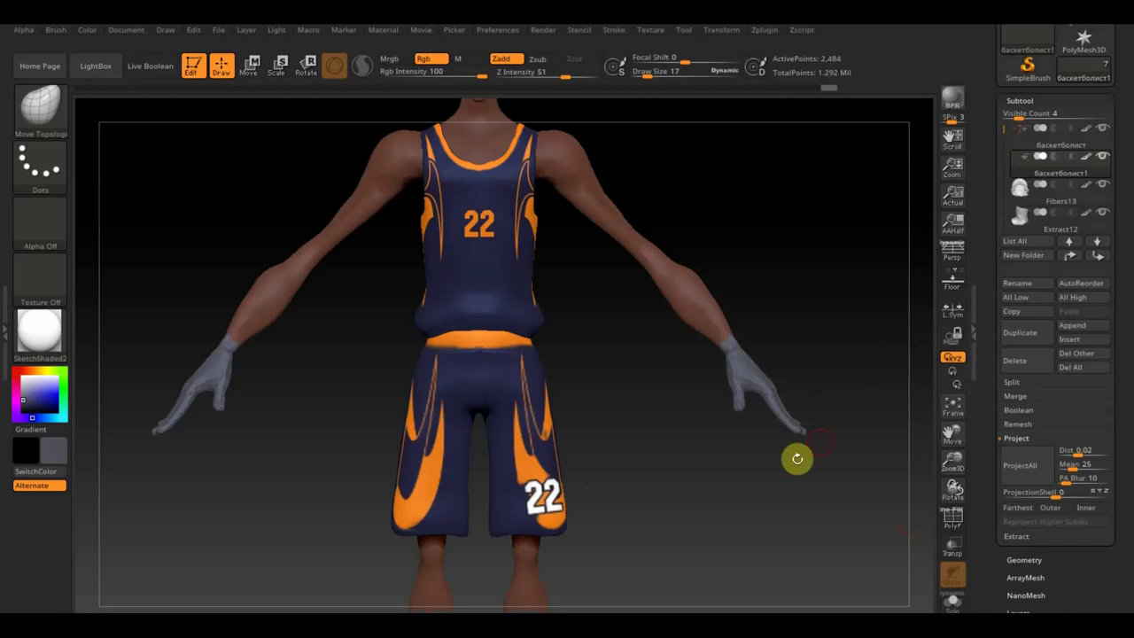
pyautogui.click(51, 115)
# Paint the glove's wrist in skin colour with the Standard brush and check the left hand
pyautogui.click(459, 124)
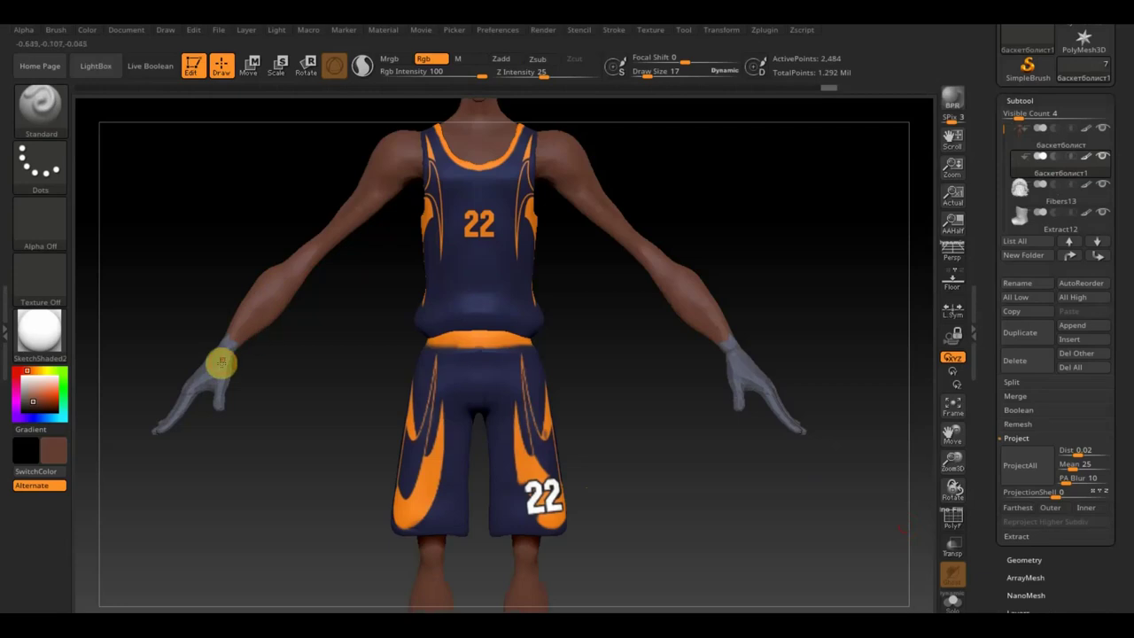
pyautogui.moveTo(220, 375)
pyautogui.mouseDown()
pyautogui.moveTo(200, 378)
pyautogui.moveTo(235, 354)
pyautogui.moveTo(221, 338)
pyautogui.mouseUp()
pyautogui.moveTo(256, 387)
pyautogui.mouseDown()
pyautogui.moveTo(299, 381)
pyautogui.moveTo(357, 451)
pyautogui.mouseUp()
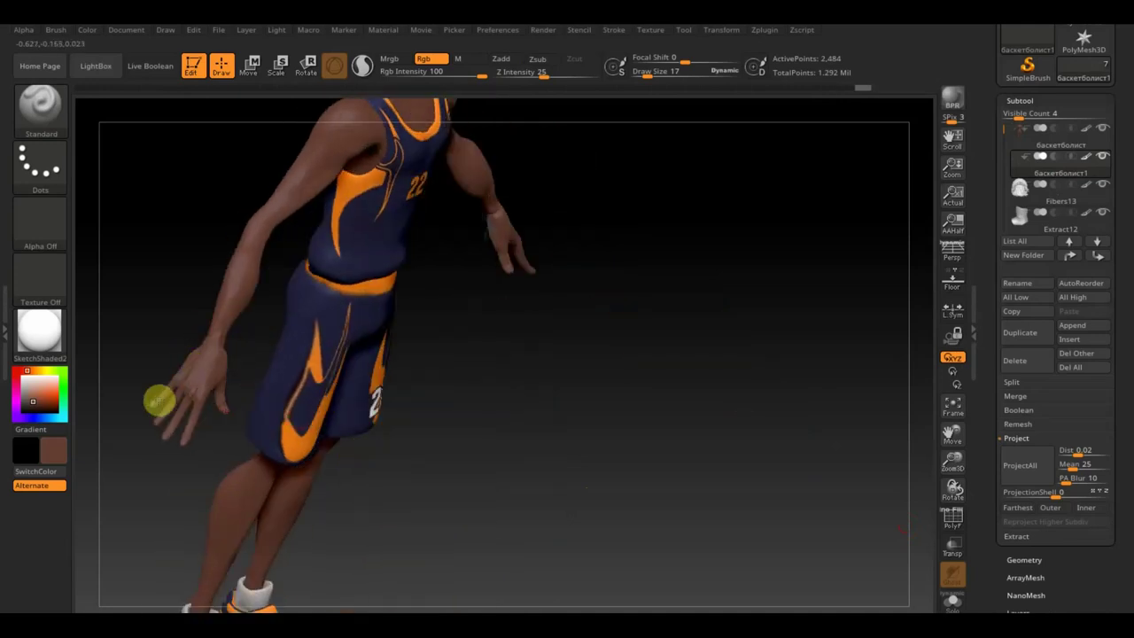
pyautogui.moveTo(518, 357); pyautogui.dragTo(588, 402)
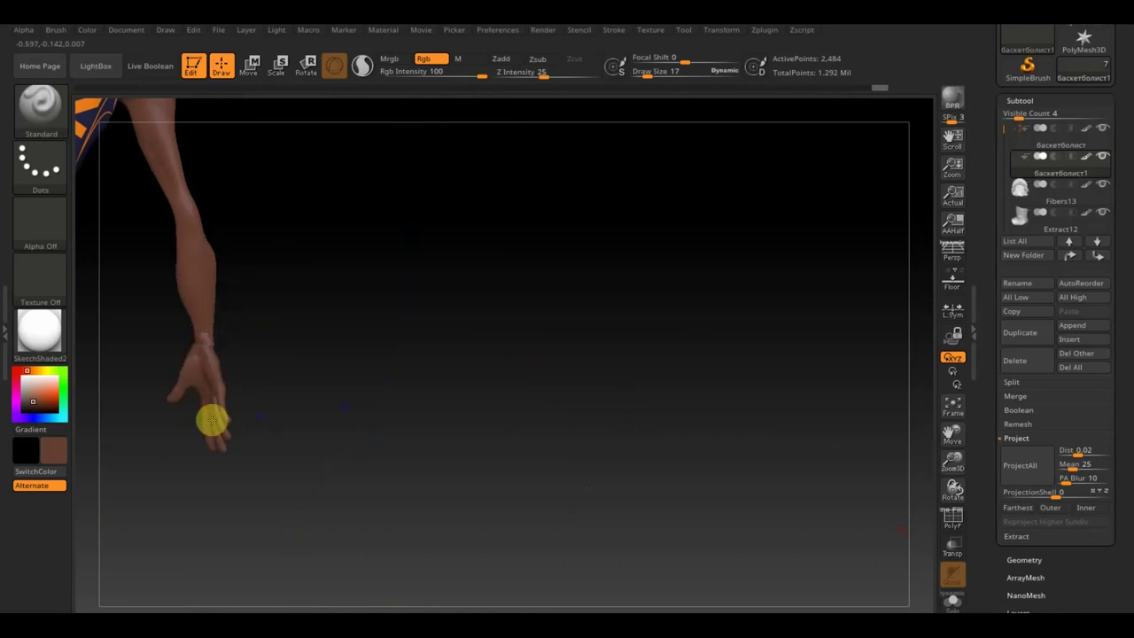
# Orbit around the legs, torso and three-quarter view, then frame the full figure
pyautogui.moveTo(276, 430)
pyautogui.mouseDown()
pyautogui.moveTo(410, 418)
pyautogui.moveTo(357, 427)
pyautogui.mouseUp()
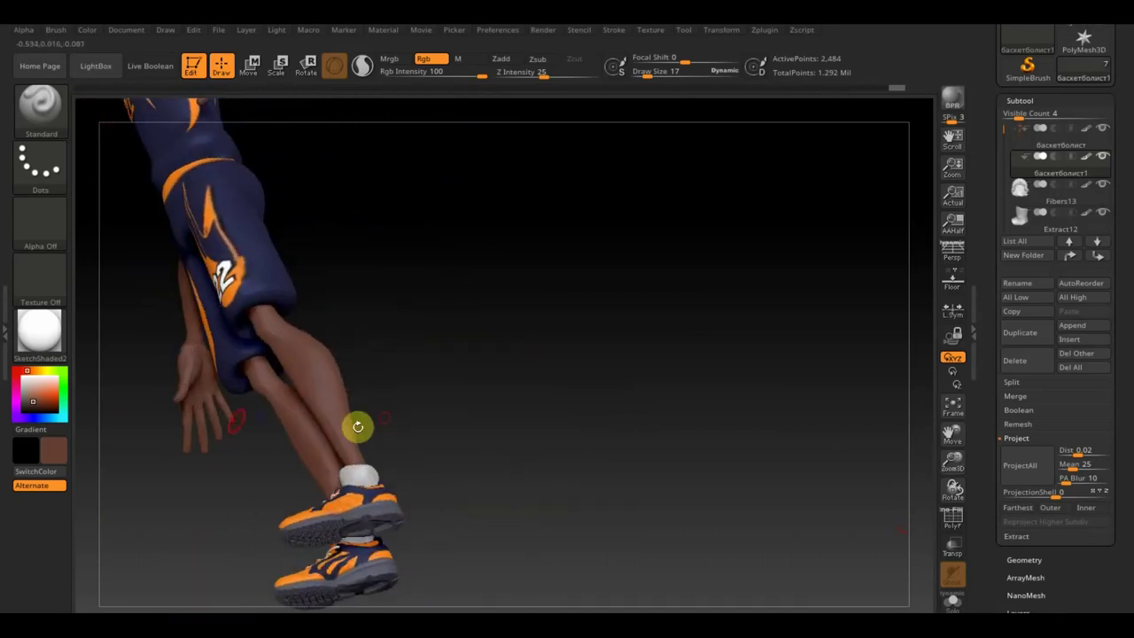
pyautogui.moveTo(448, 304)
pyautogui.mouseDown()
pyautogui.moveTo(714, 440)
pyautogui.moveTo(664, 434)
pyautogui.moveTo(631, 391)
pyautogui.moveTo(762, 372)
pyautogui.moveTo(732, 392)
pyautogui.moveTo(737, 420)
pyautogui.moveTo(726, 416)
pyautogui.moveTo(744, 408)
pyautogui.moveTo(762, 429)
pyautogui.moveTo(754, 420)
pyautogui.mouseUp()
pyautogui.moveTo(708, 453)
pyautogui.mouseDown()
pyautogui.moveTo(697, 455)
pyautogui.moveTo(739, 463)
pyautogui.moveTo(690, 458)
pyautogui.moveTo(724, 476)
pyautogui.moveTo(735, 458)
pyautogui.moveTo(695, 454)
pyautogui.moveTo(710, 498)
pyautogui.moveTo(696, 486)
pyautogui.moveTo(723, 504)
pyautogui.moveTo(706, 481)
pyautogui.mouseUp()
pyautogui.press('f')
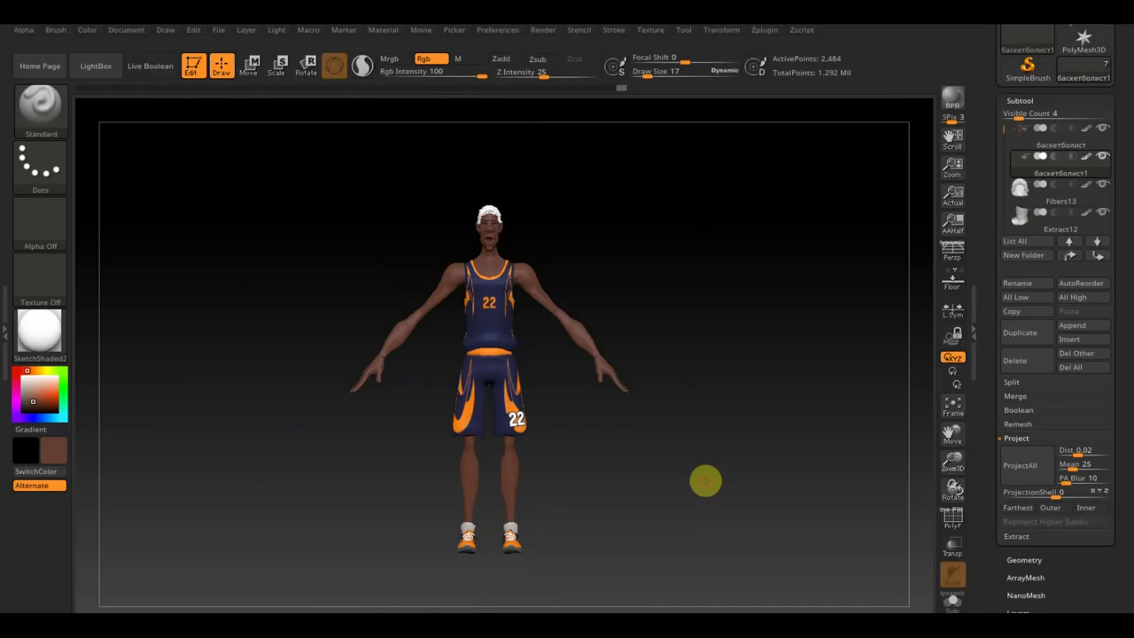
pyautogui.moveTo(708, 454)
pyautogui.mouseDown()
pyautogui.moveTo(720, 485)
pyautogui.moveTo(705, 476)
pyautogui.mouseUp()
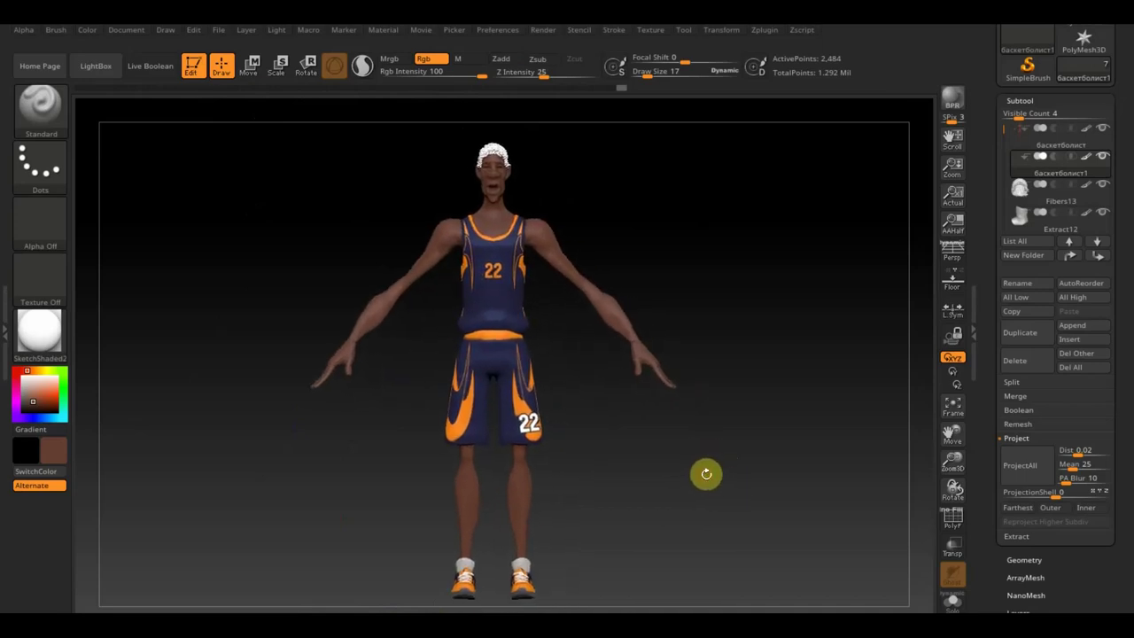